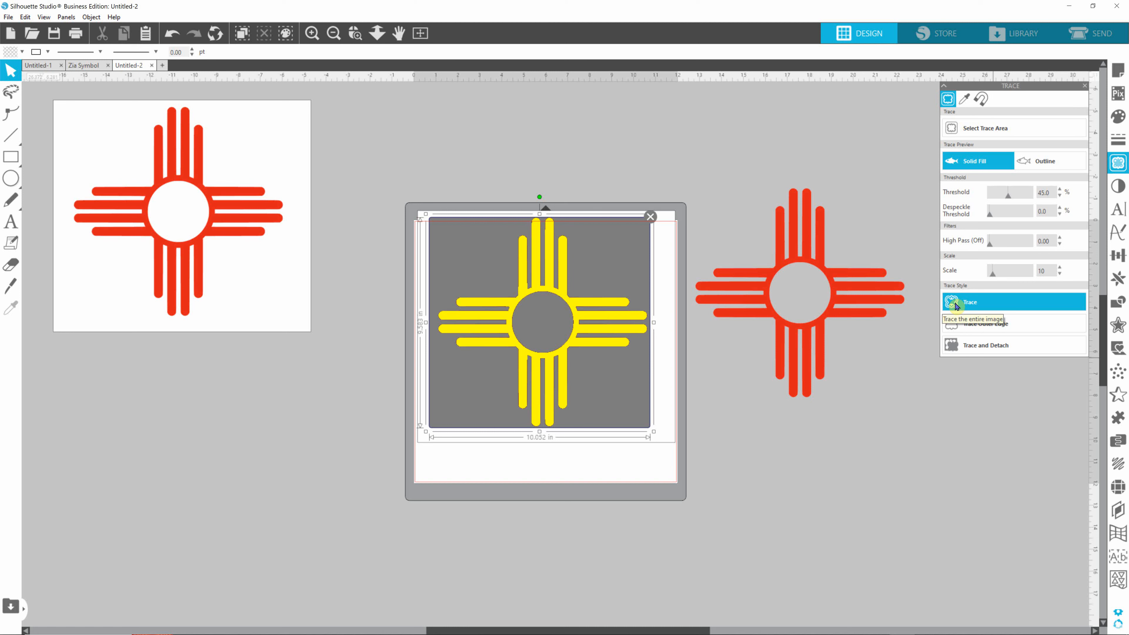
Trace the Zia symbol image on the mat and delete the source image from behind the cut lines.
click(957, 306)
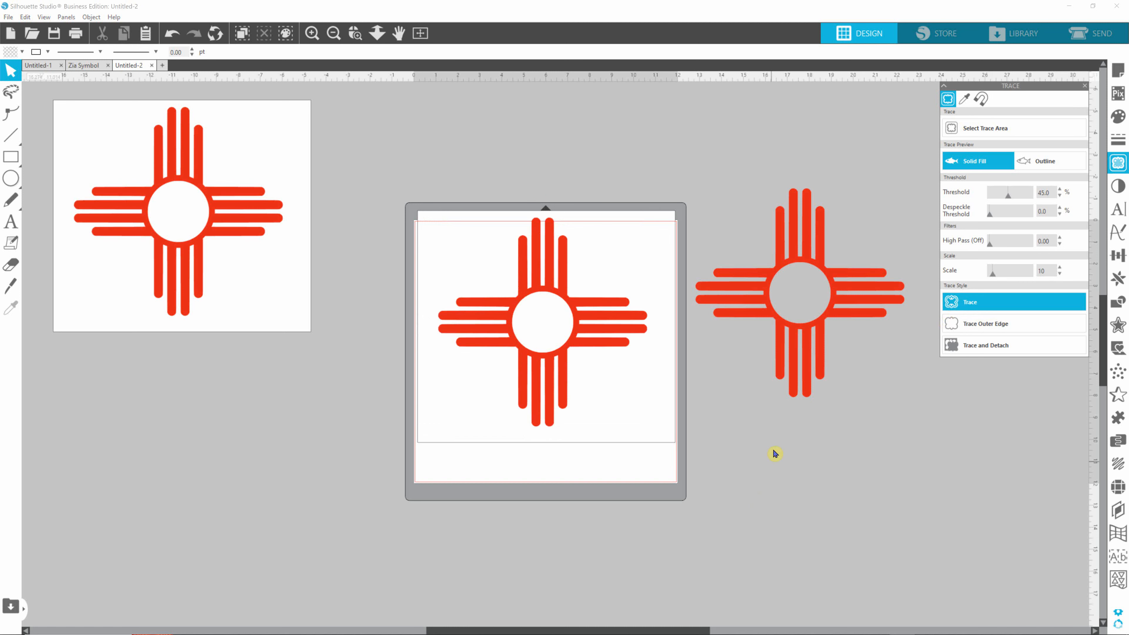
mouse_move(636, 273)
mouse_down()
mouse_move(628, 312)
mouse_move(576, 386)
mouse_move(422, 430)
mouse_move(421, 347)
mouse_move(272, 426)
mouse_up()
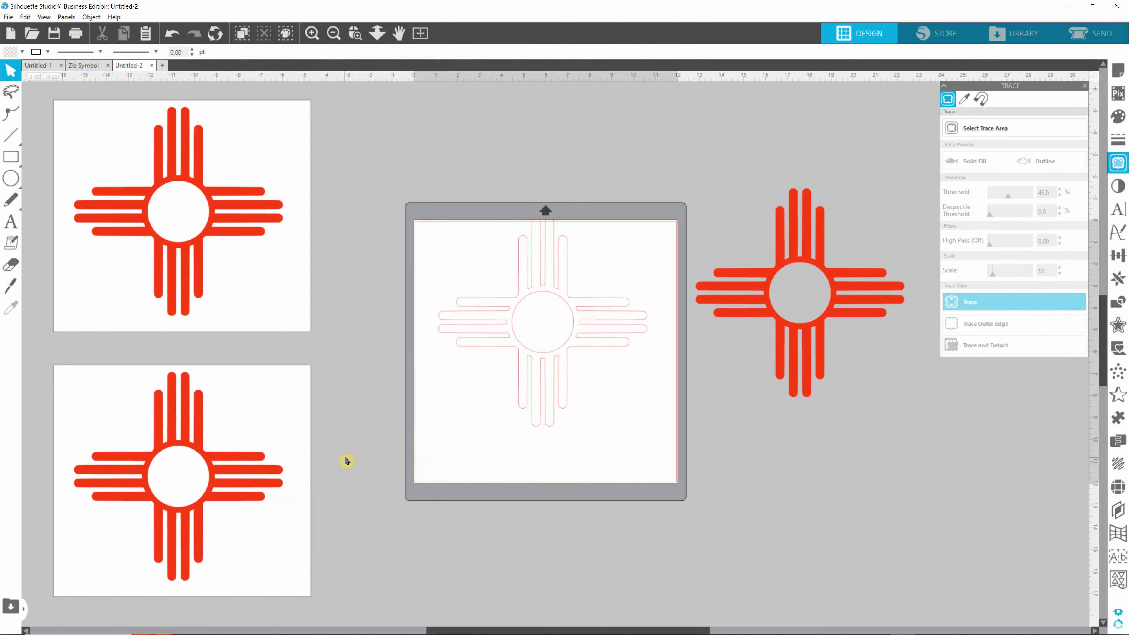
click(245, 431)
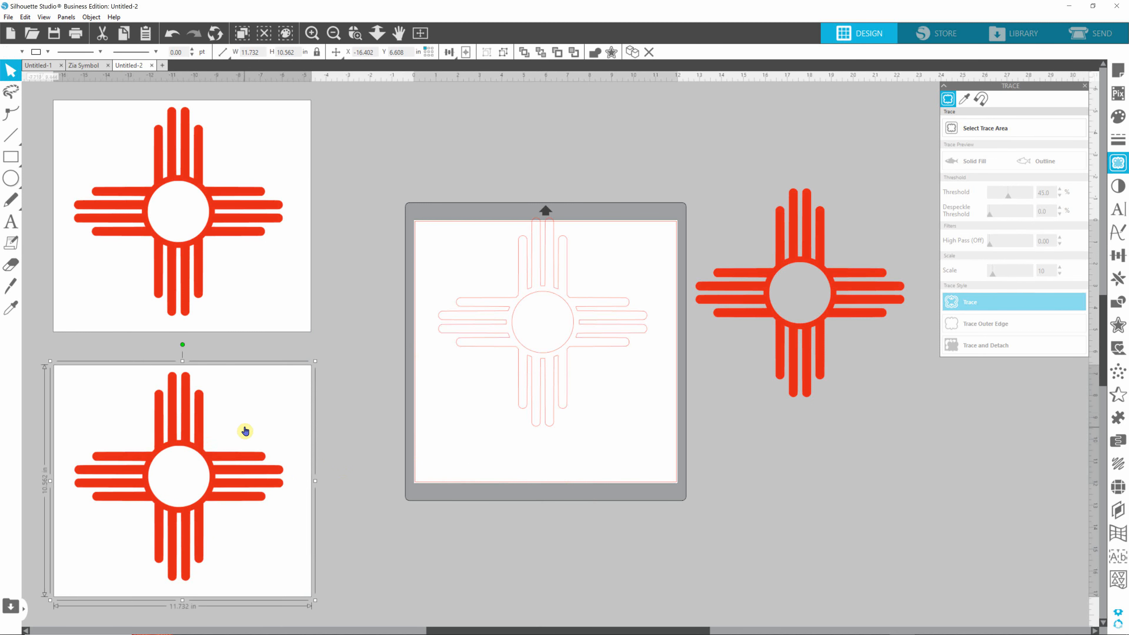
key(Delete)
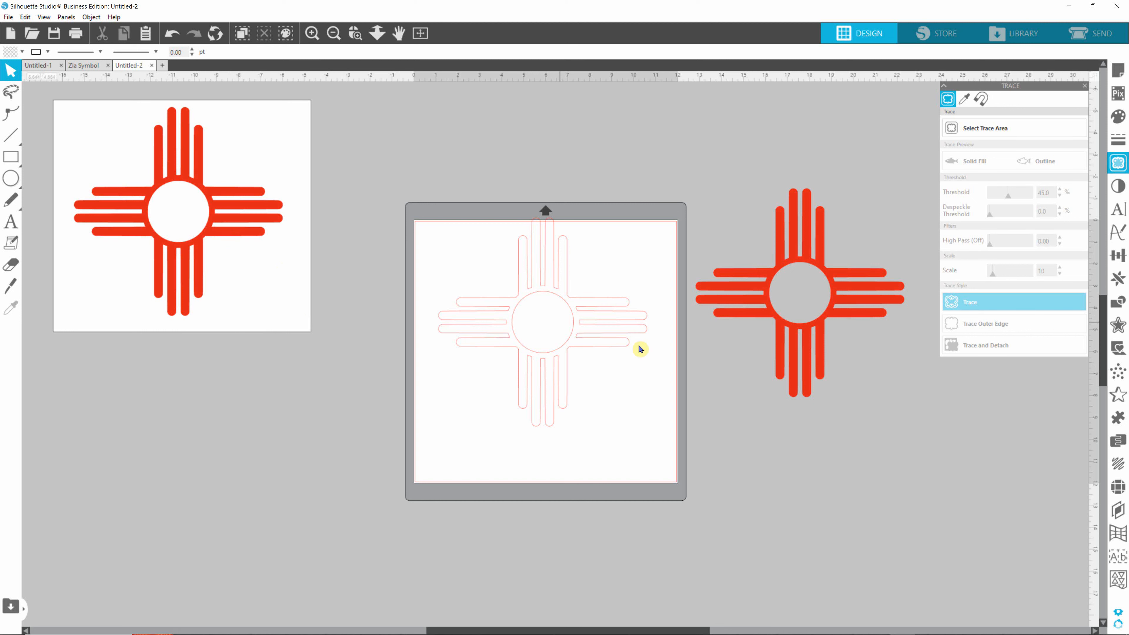
Move the traced outline fully inside the page and fill it with blue (1B7CB7).
drag(567, 277, 567, 312)
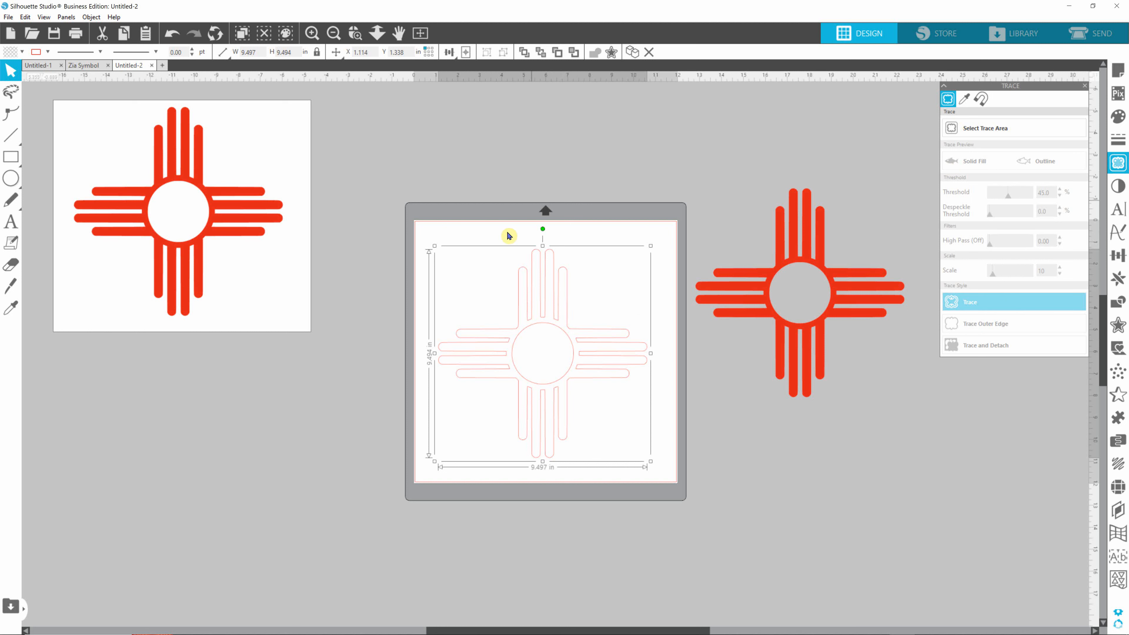
click(1119, 116)
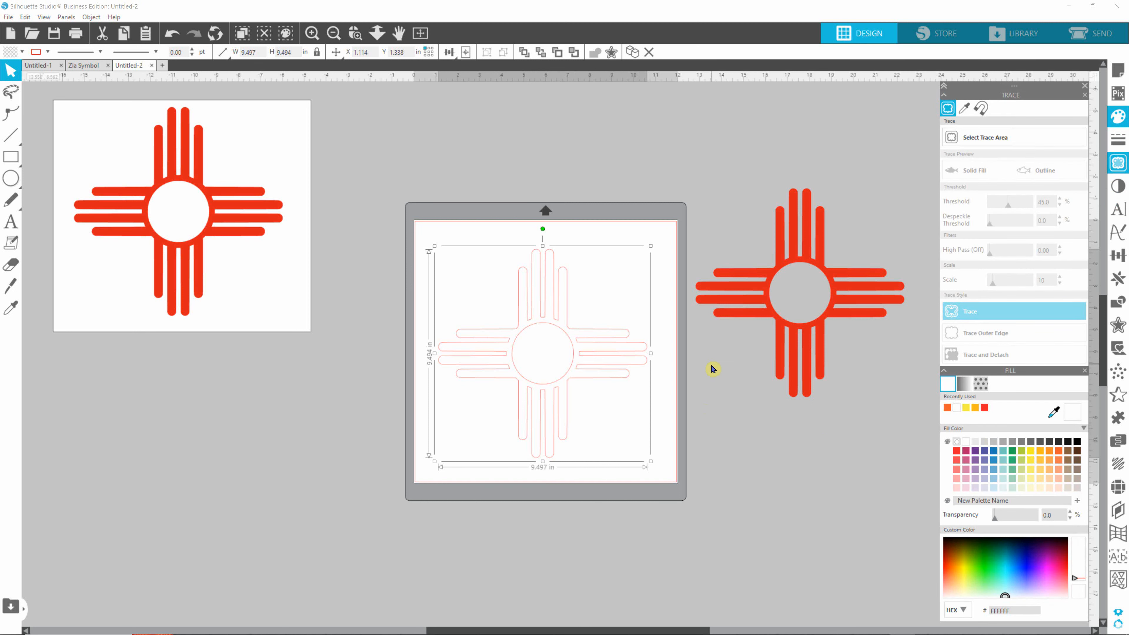
click(993, 451)
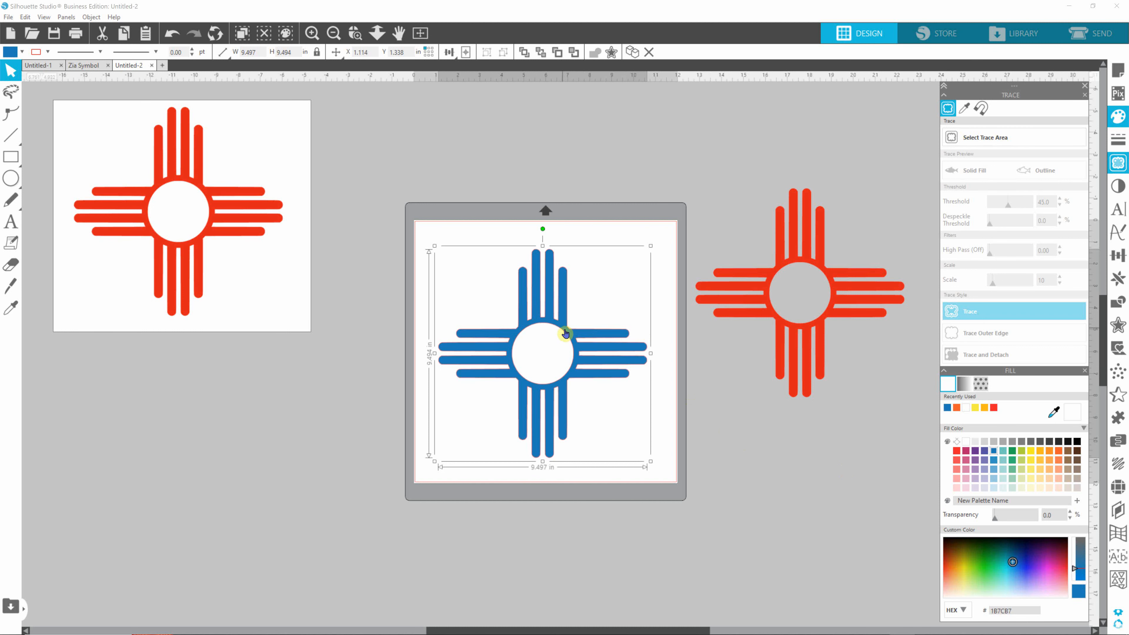
drag(565, 334, 565, 319)
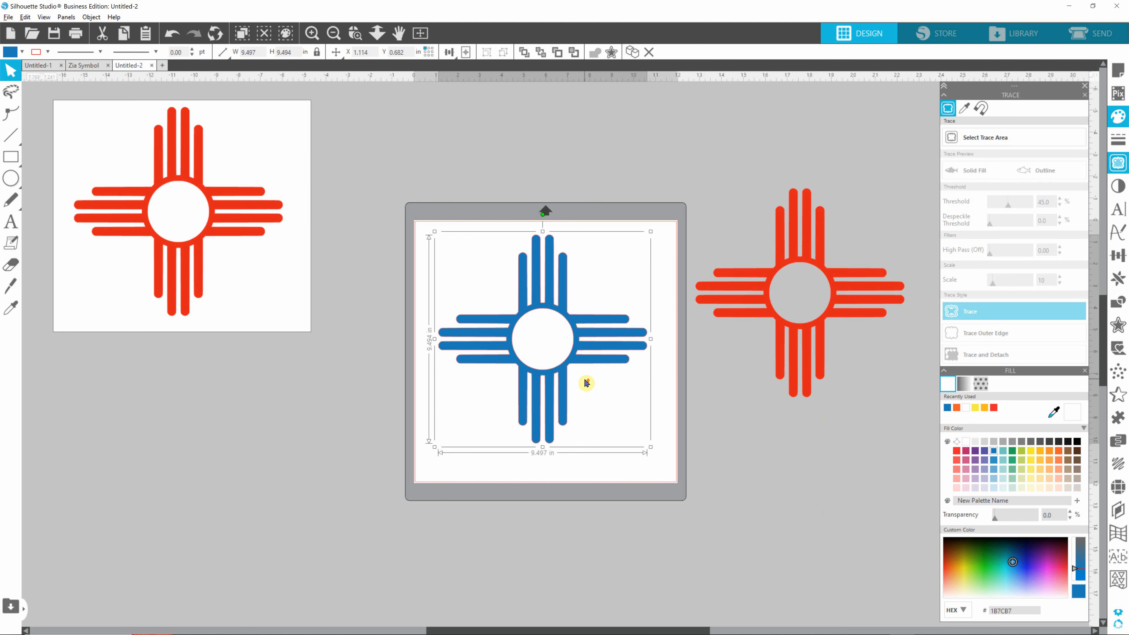
Examine the blue traced symbol up close and shift it slightly lower on the page.
scroll(585, 383, up, 3)
scroll(586, 382, up, 5)
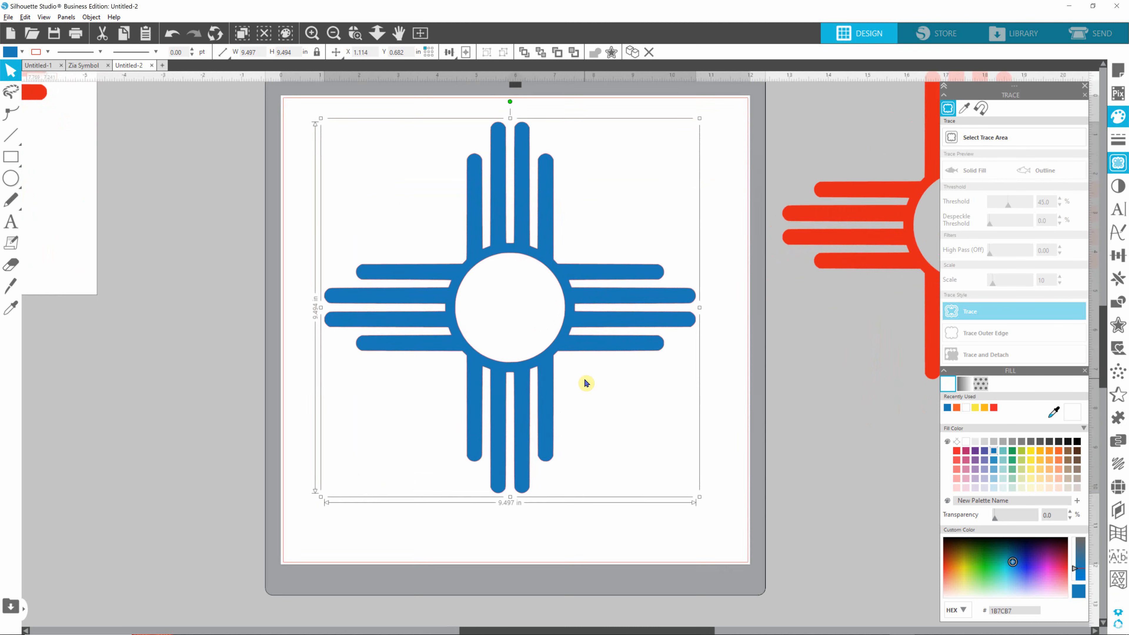
scroll(585, 381, up, 2)
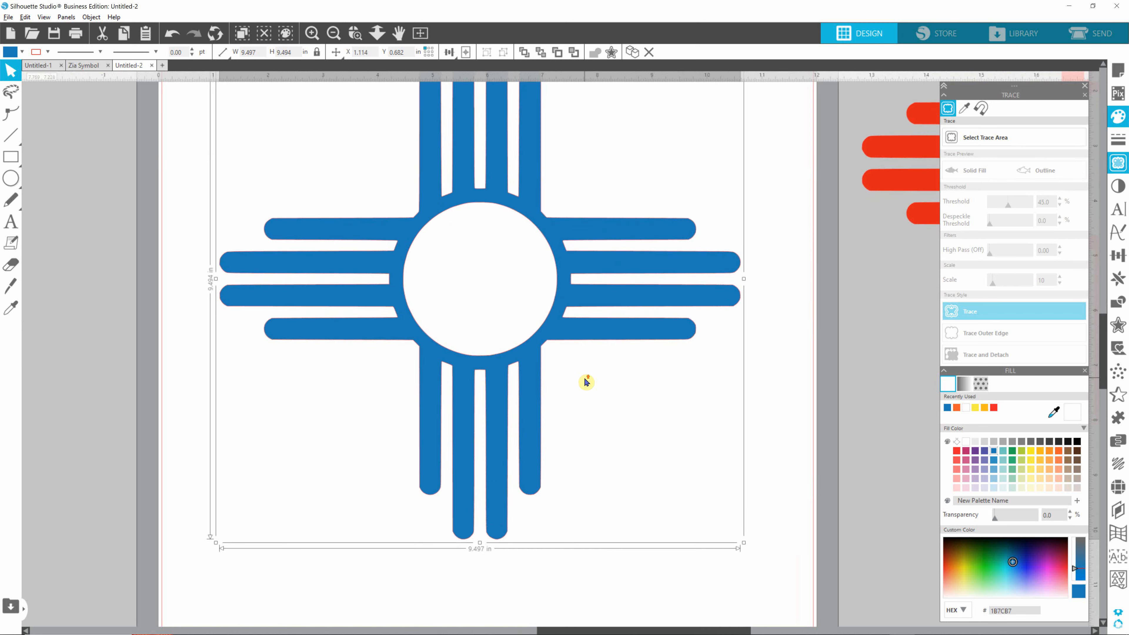
drag(565, 319, 544, 380)
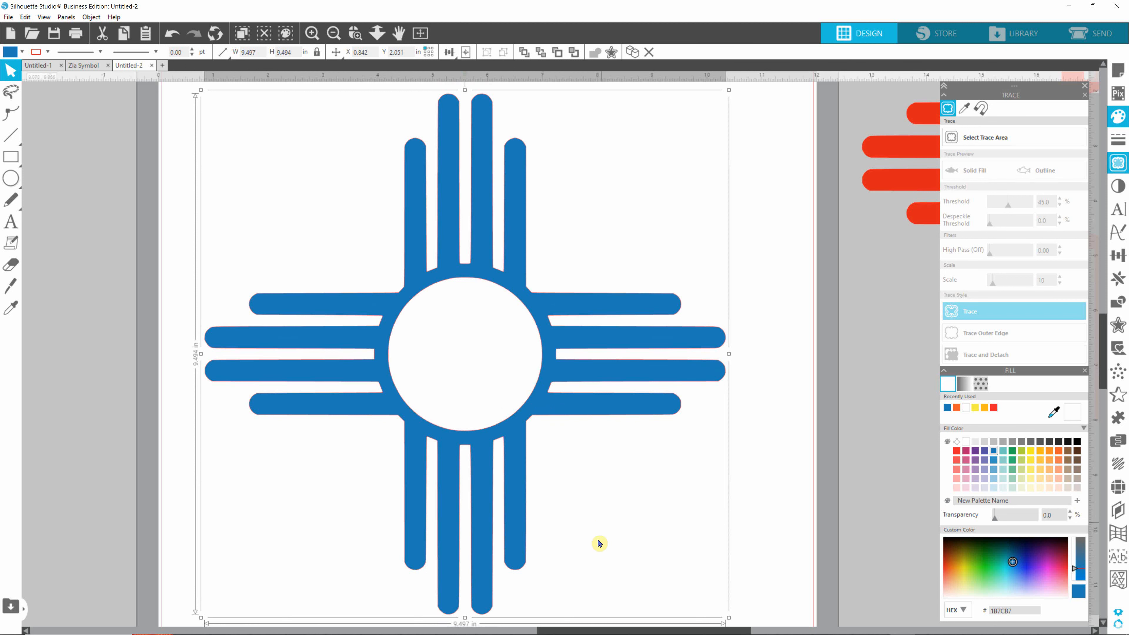
click(606, 522)
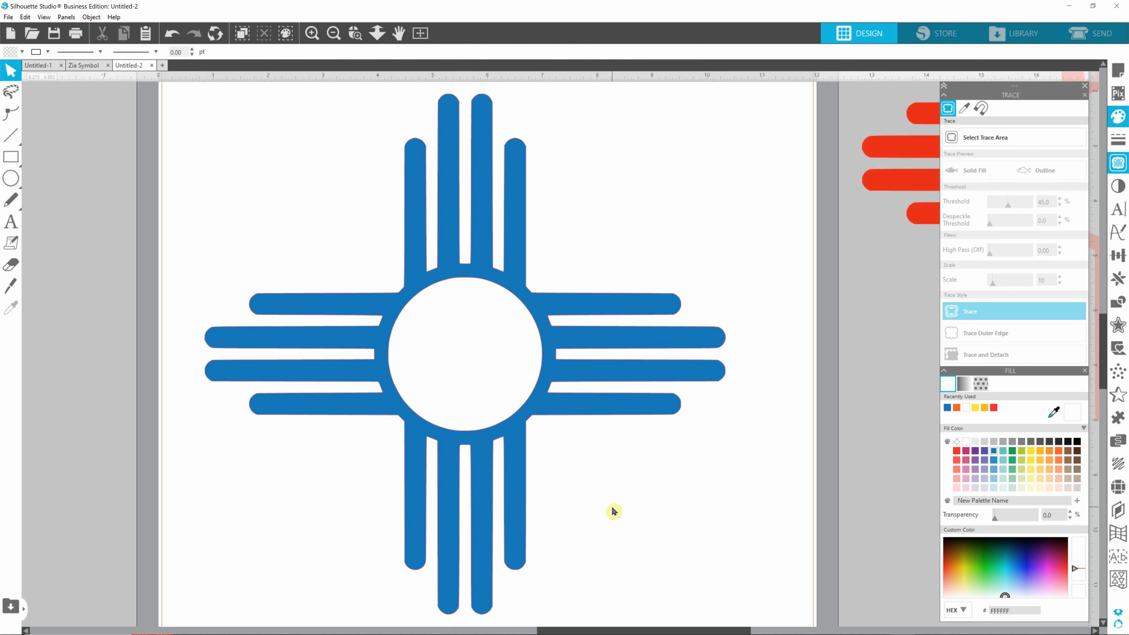
click(585, 307)
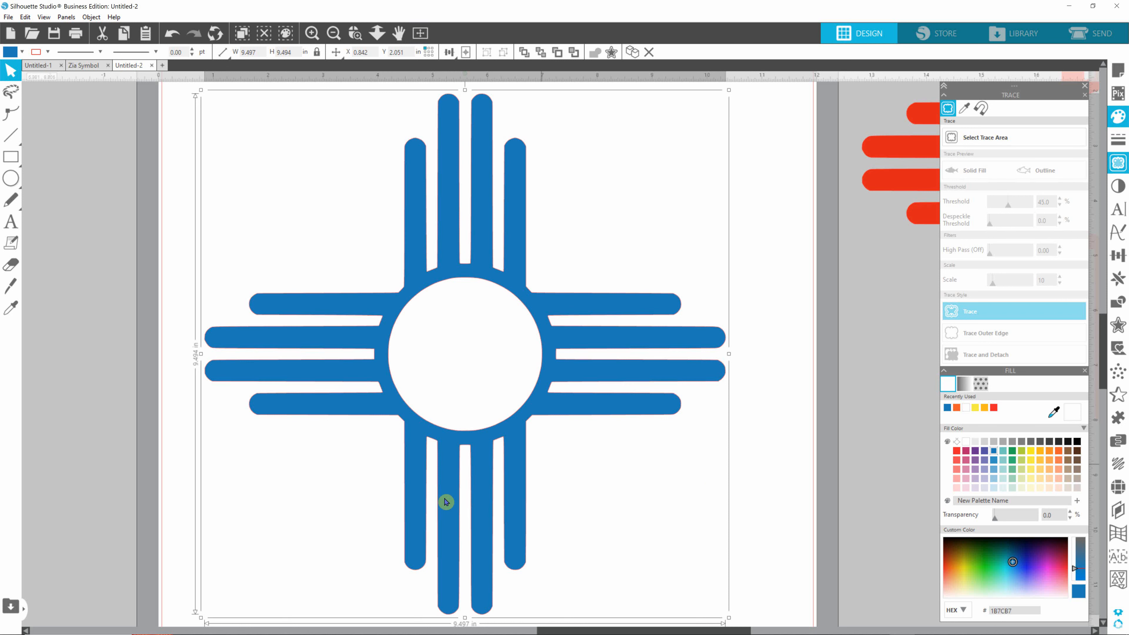
click(764, 443)
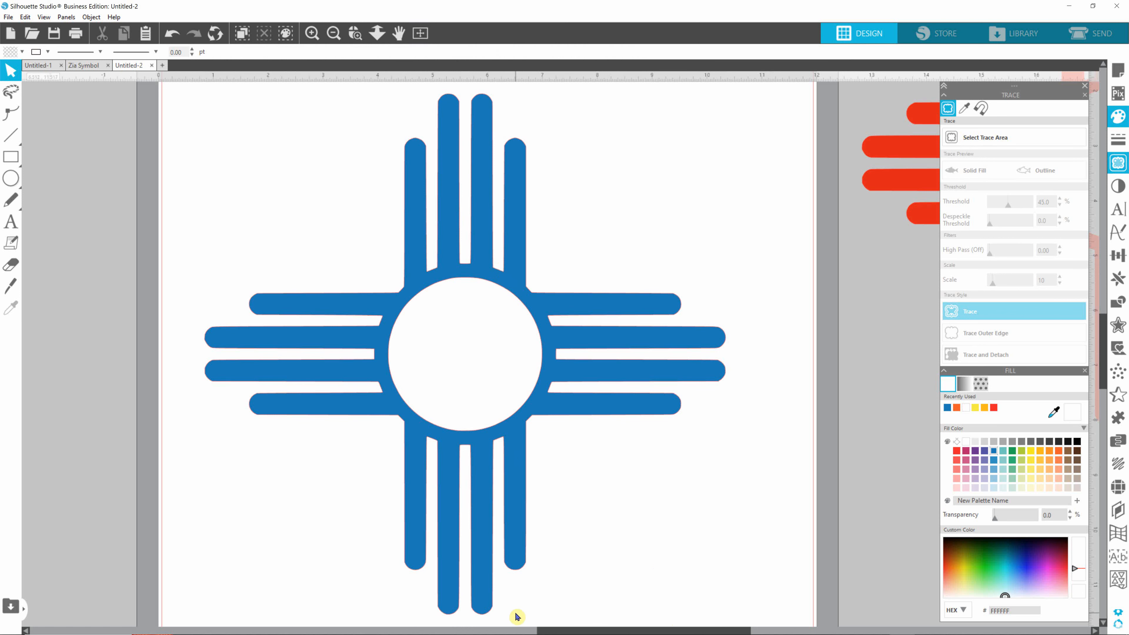
scroll(516, 603, down, 4)
scroll(516, 596, down, 1)
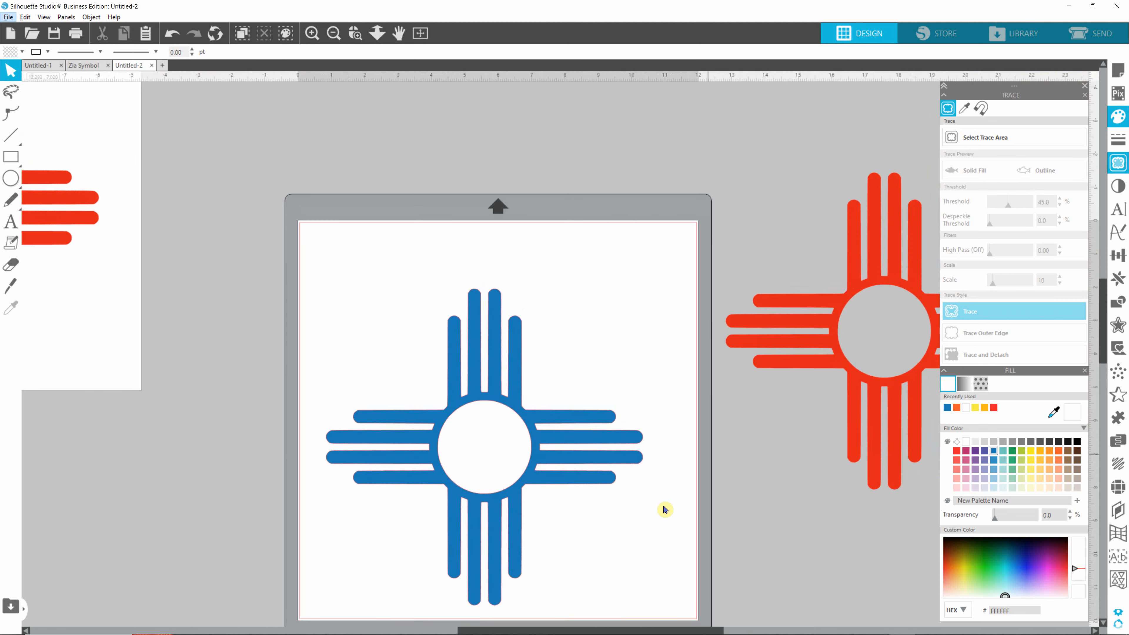
Move the red symbol higher beside the mat and place a copy of the blue symbol on the mat's left side.
drag(830, 323, 802, 224)
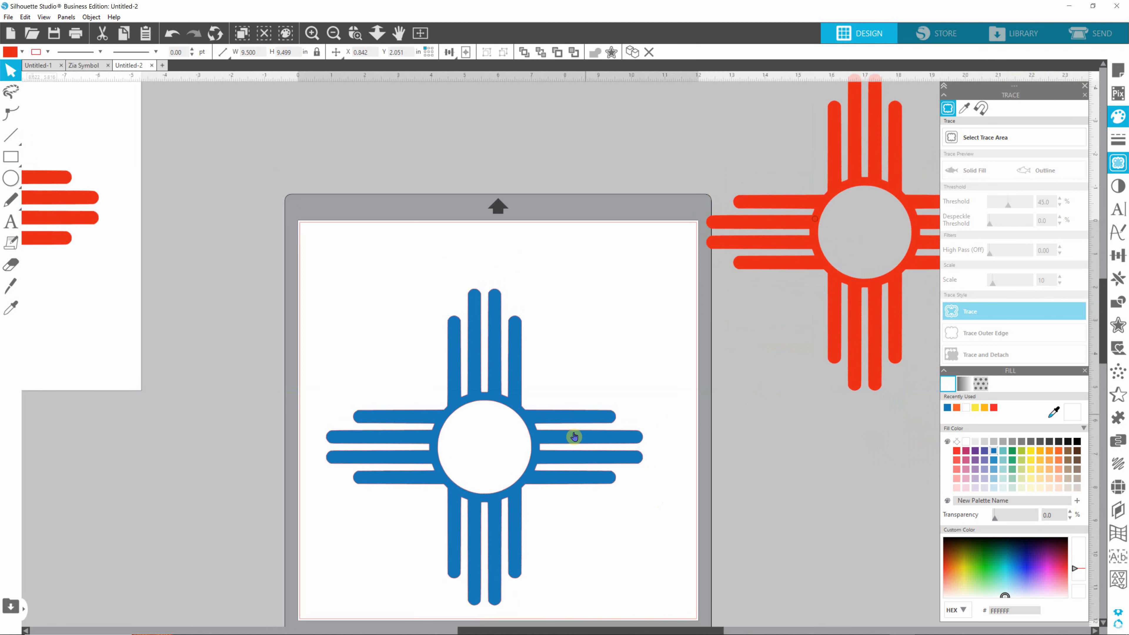
click(565, 402)
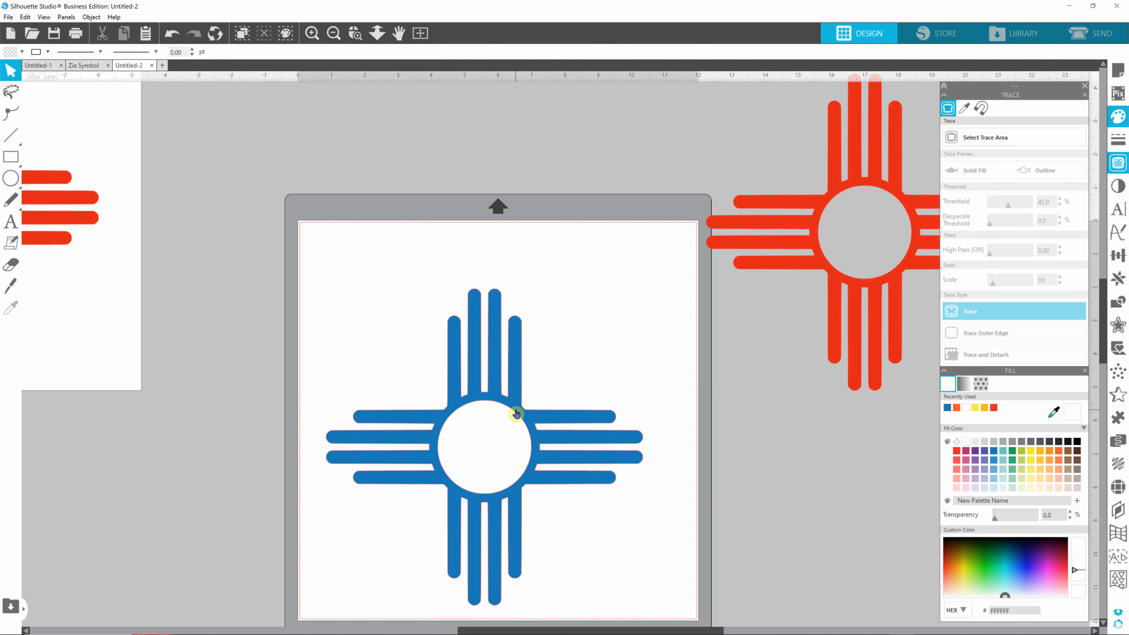
click(517, 410)
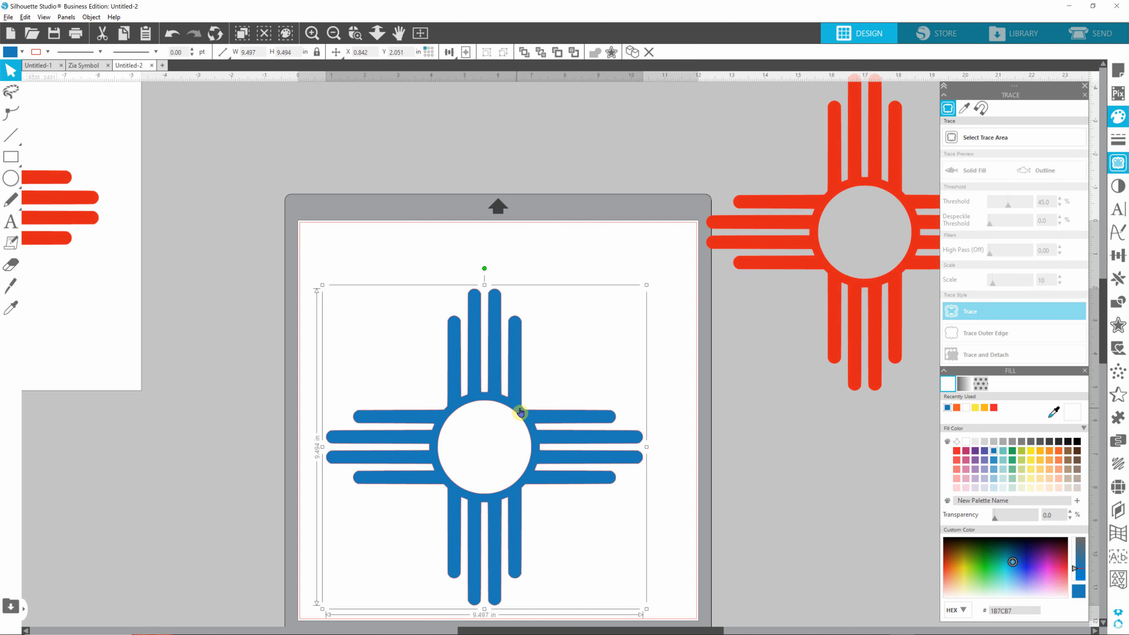
key(alt)
key(alt)
drag(519, 409, 190, 357)
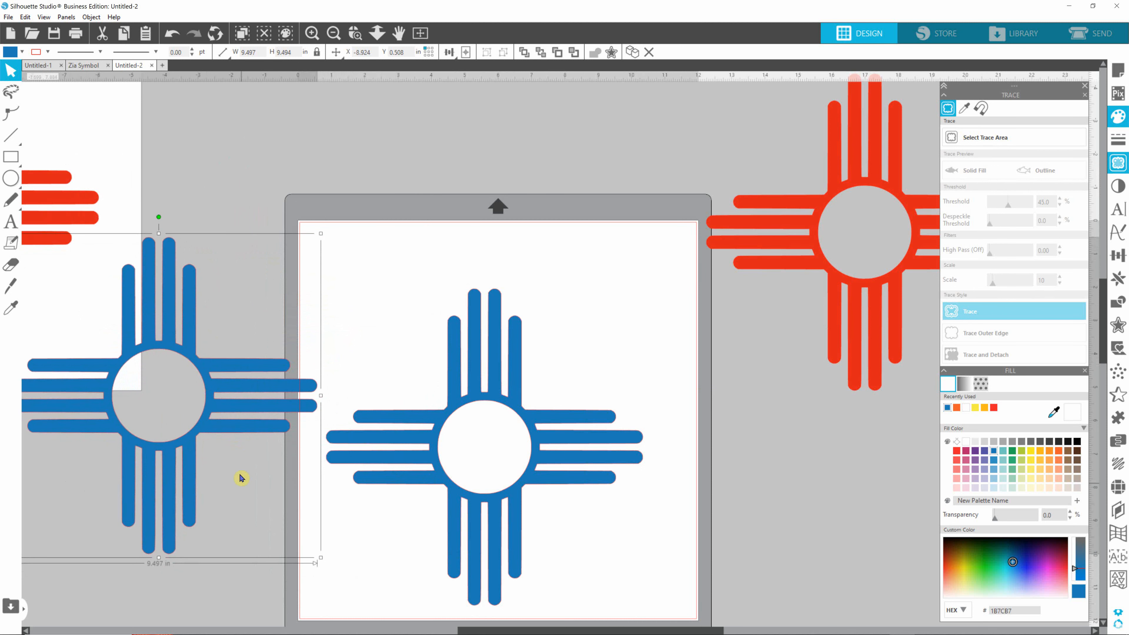
click(355, 355)
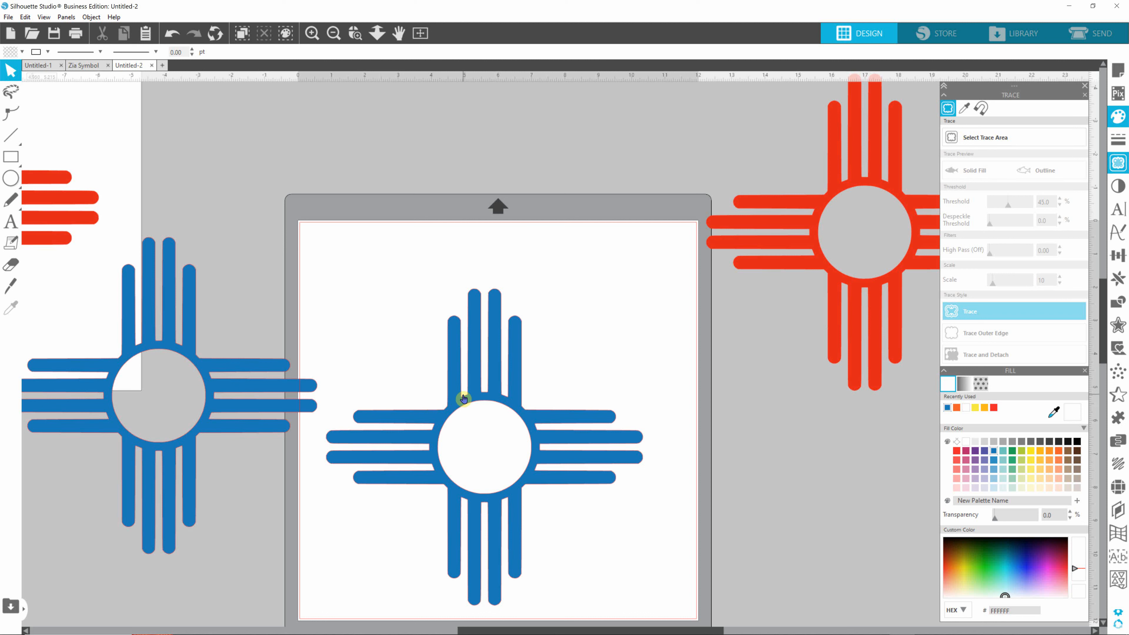
Duplicate the blue symbol on the mat in place, pull the duplicate aside and delete it.
click(459, 403)
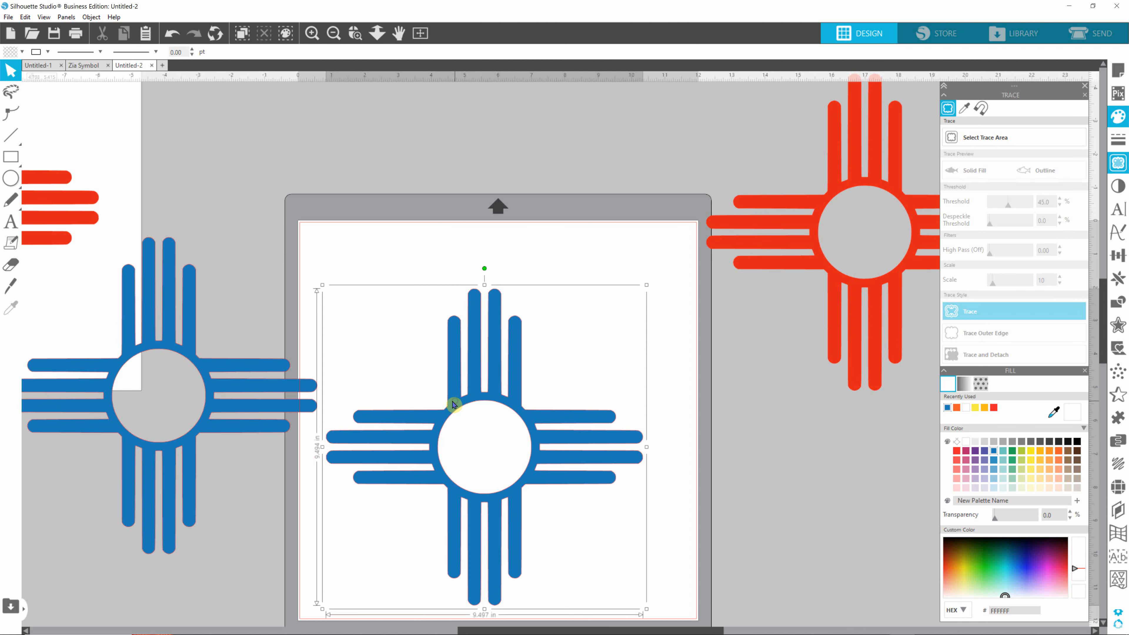
right_click(458, 402)
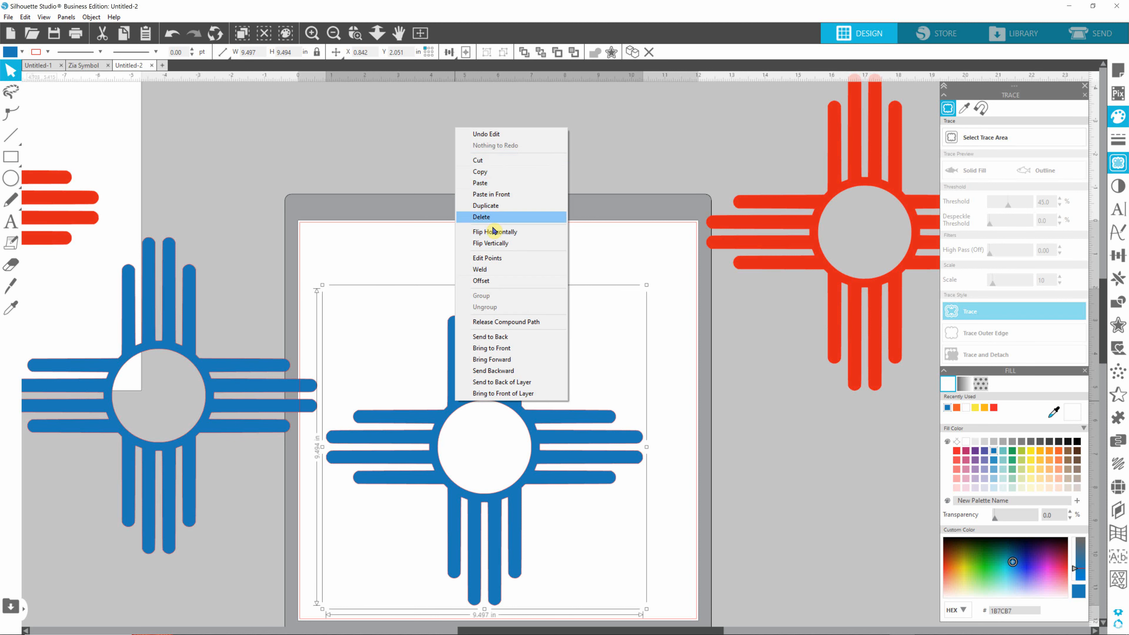
click(486, 206)
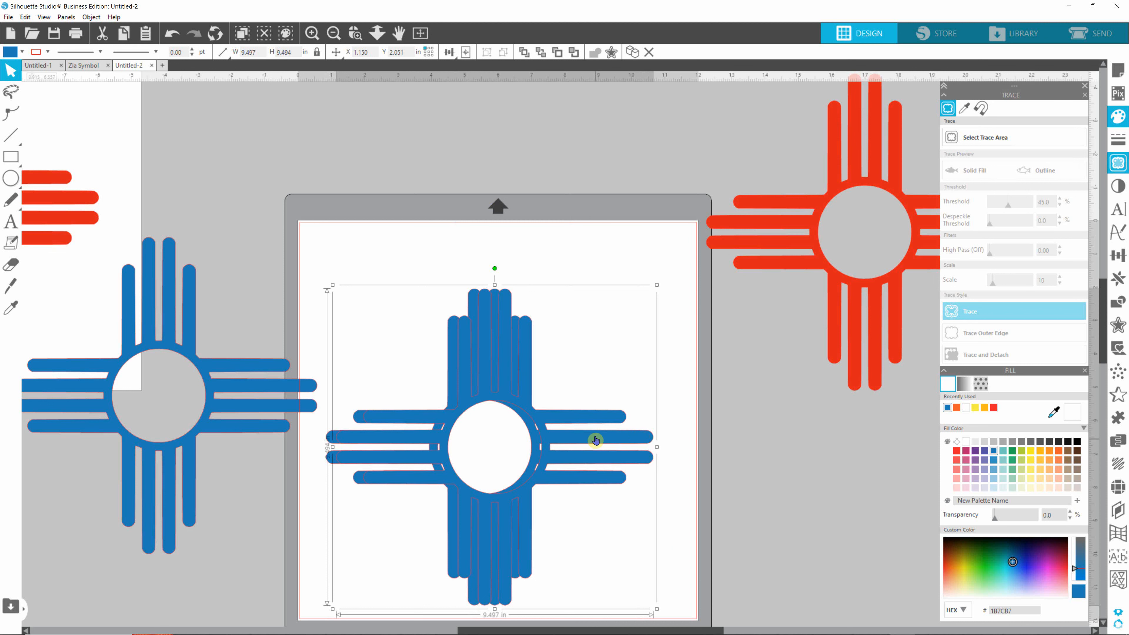
drag(595, 440, 888, 489)
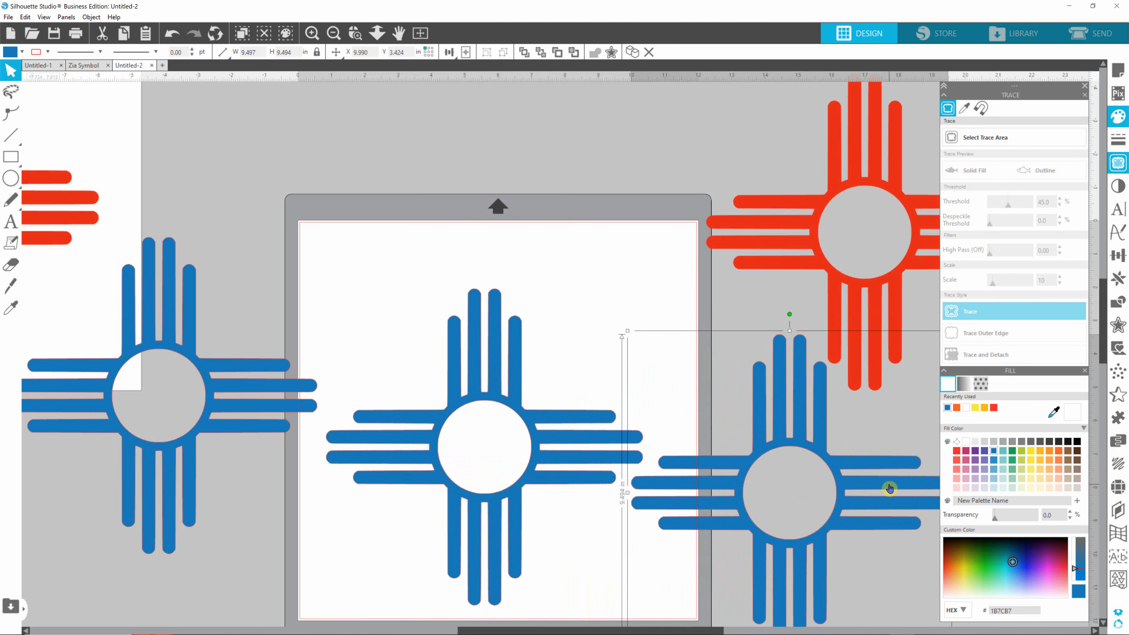
key(Delete)
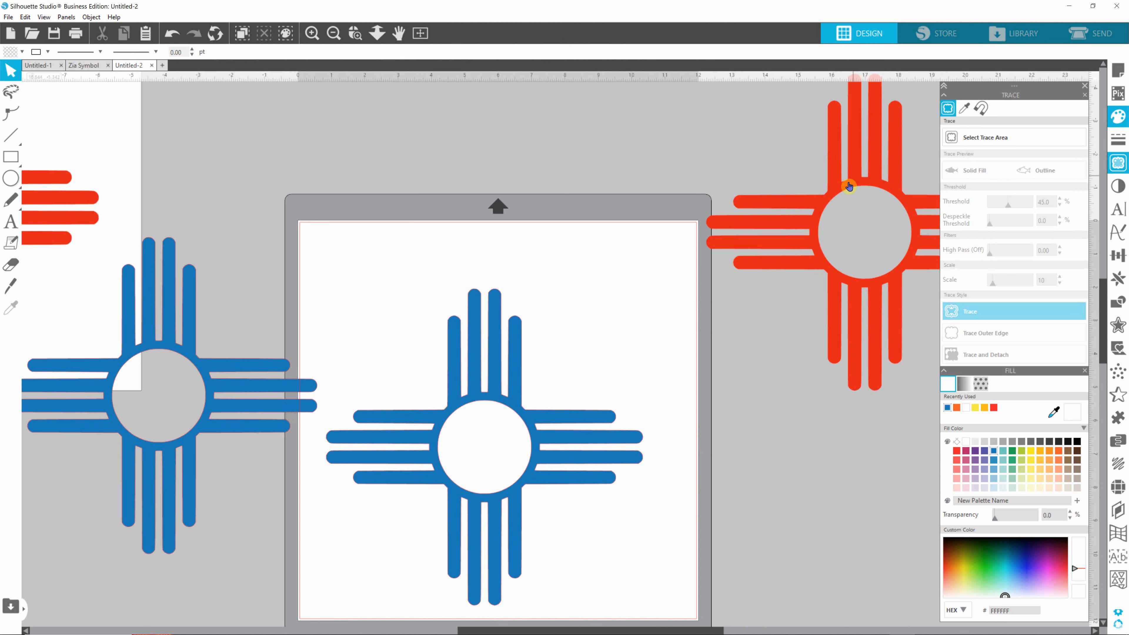
Delete the remaining blue copy to the left of the mat.
click(854, 181)
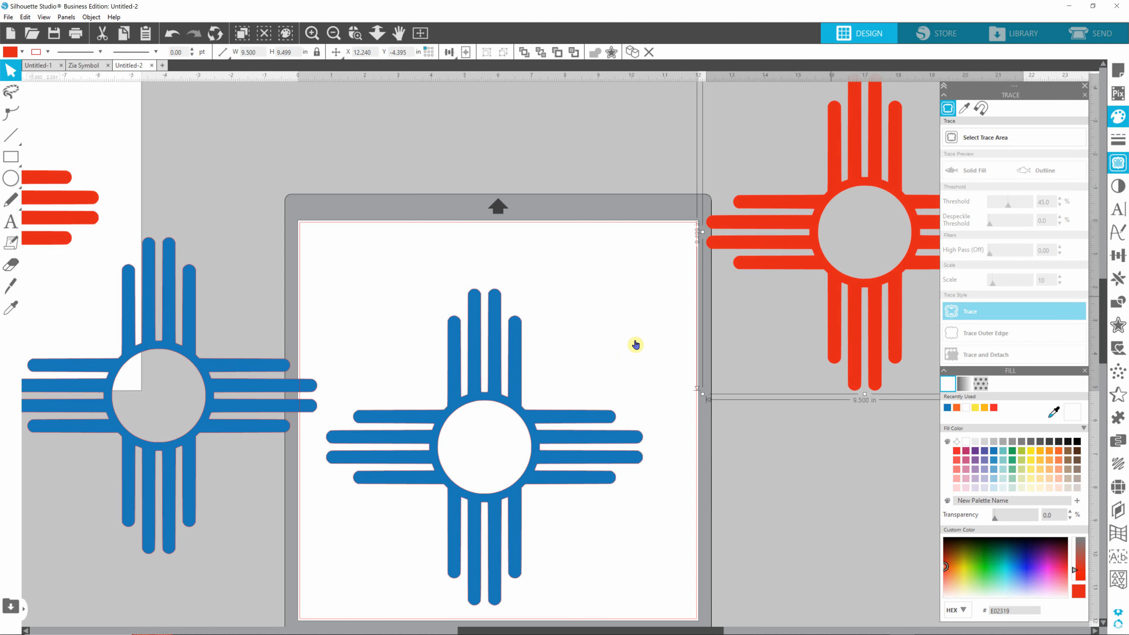
click(271, 413)
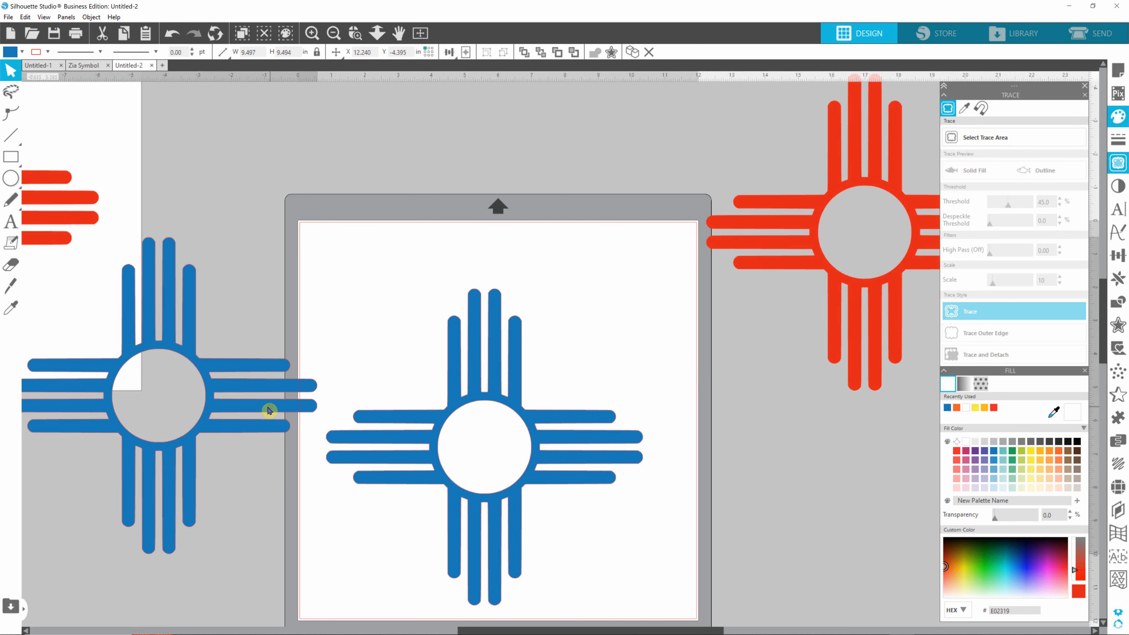
key(Delete)
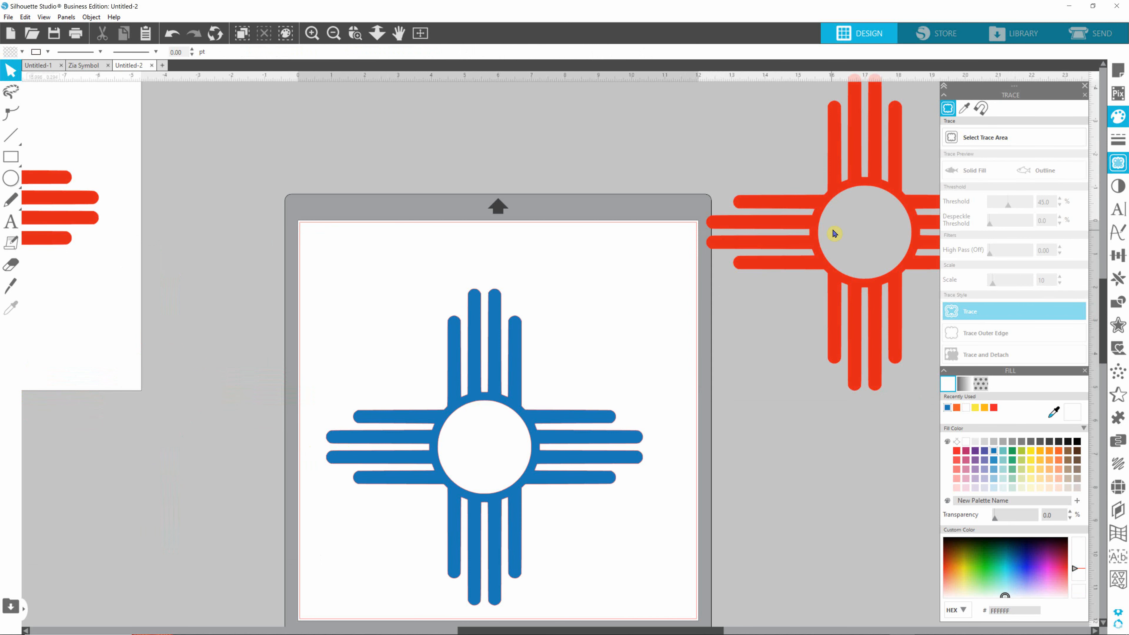
Move the red symbol to the left of the mat, below the original image, and centre the blue symbol on the page.
drag(813, 232, 55, 483)
click(50, 482)
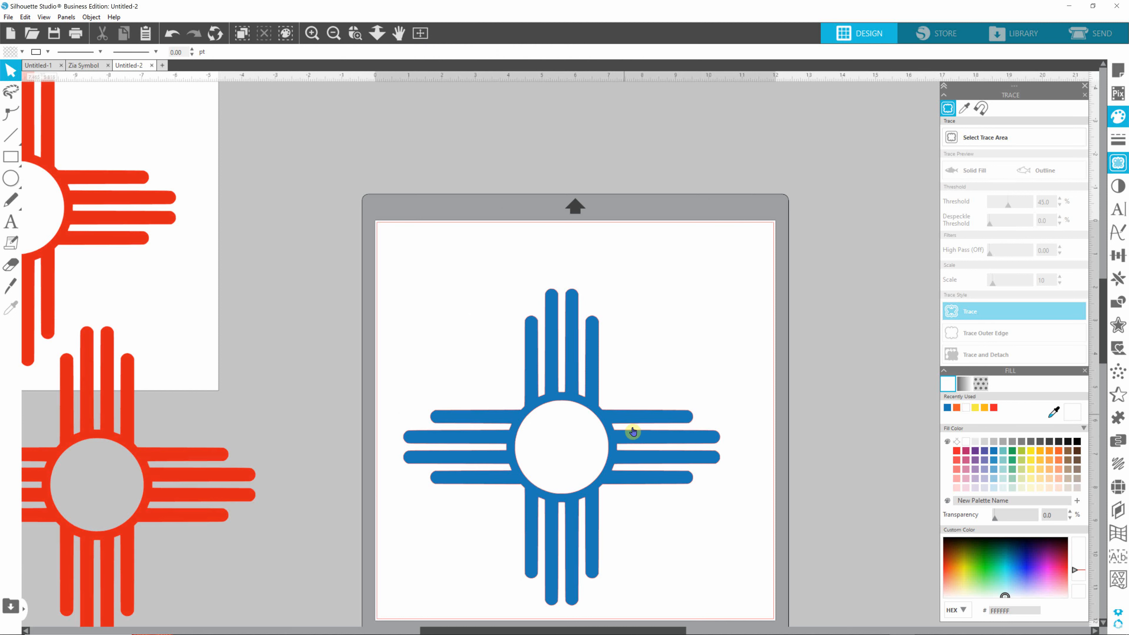
click(599, 413)
drag(600, 413, 610, 381)
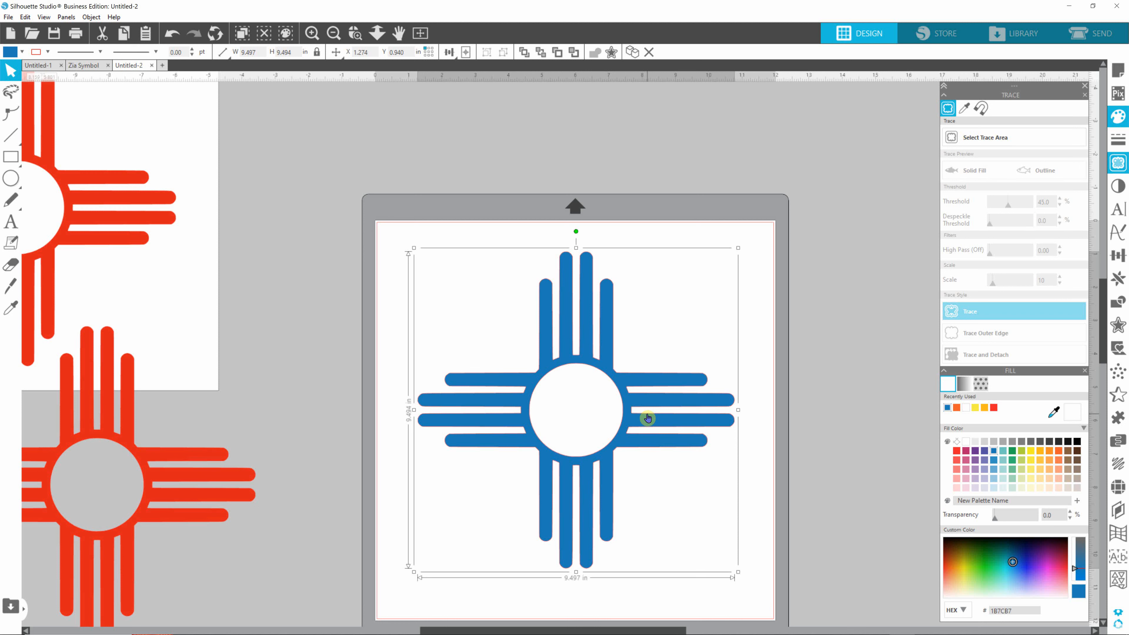
Show the Rhinestones settings docked below the Fill settings, with the Trace settings closed and the blue symbol selected.
click(1119, 488)
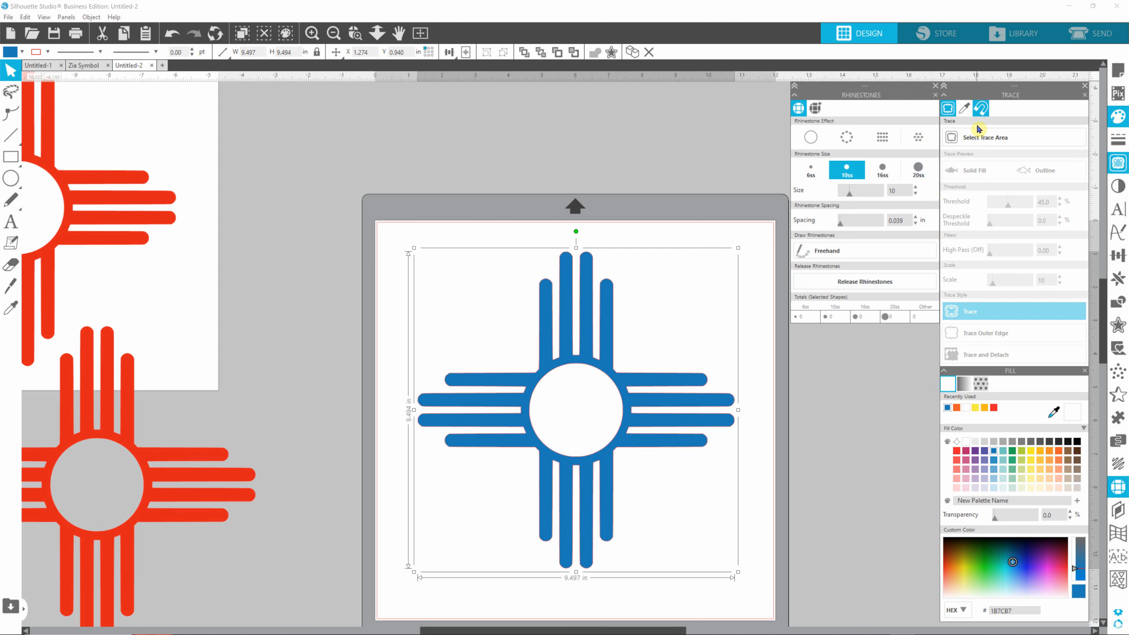
click(1084, 95)
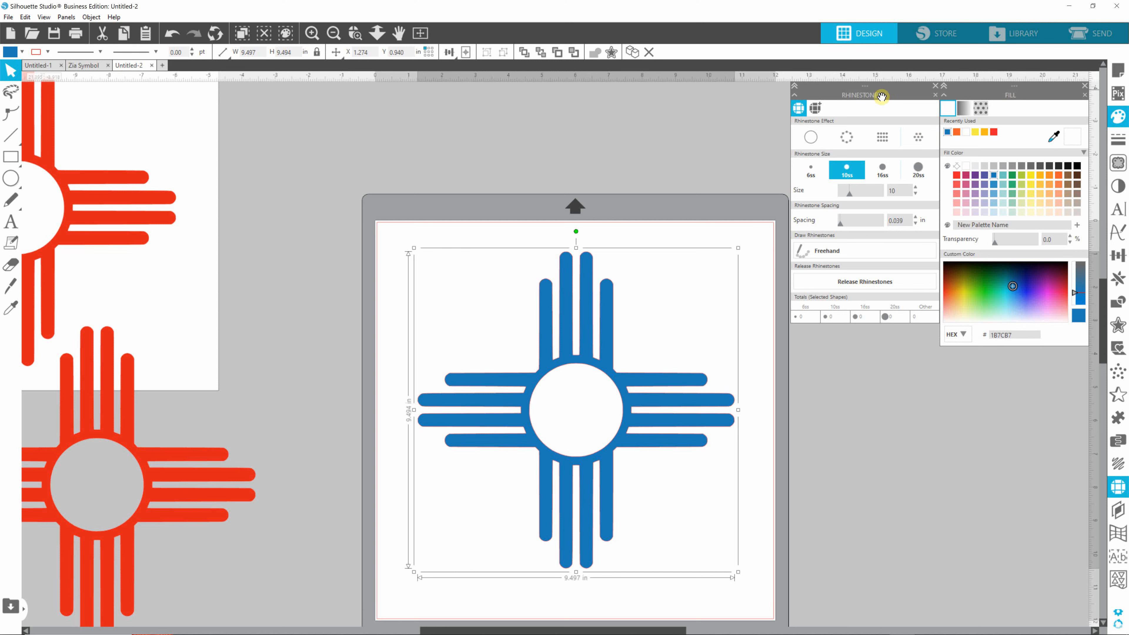
drag(881, 96, 1041, 350)
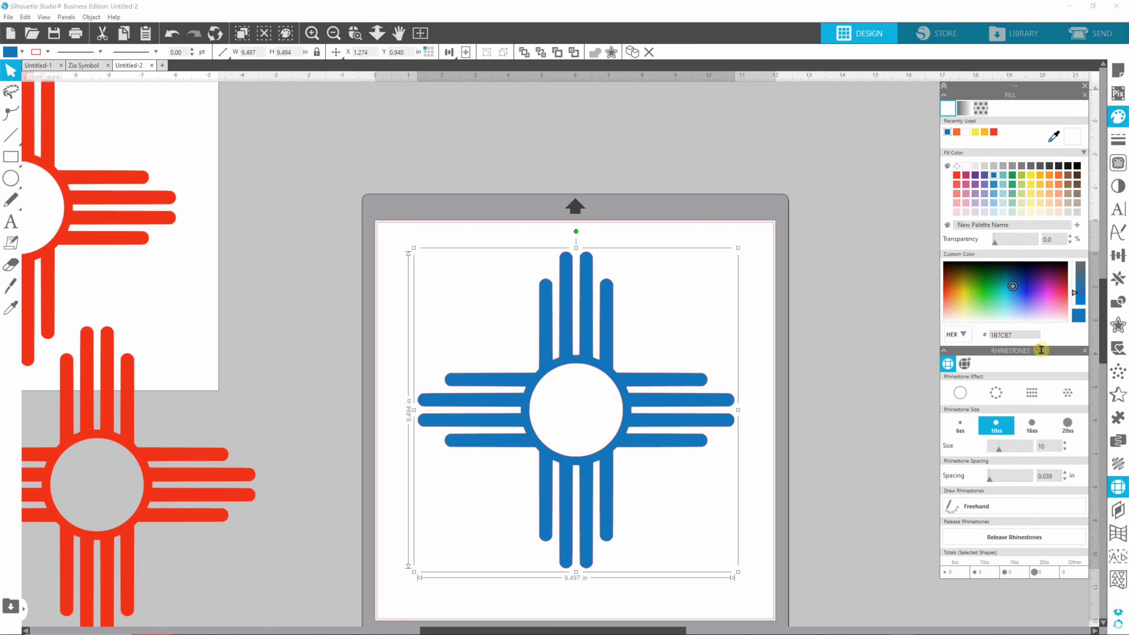
click(857, 297)
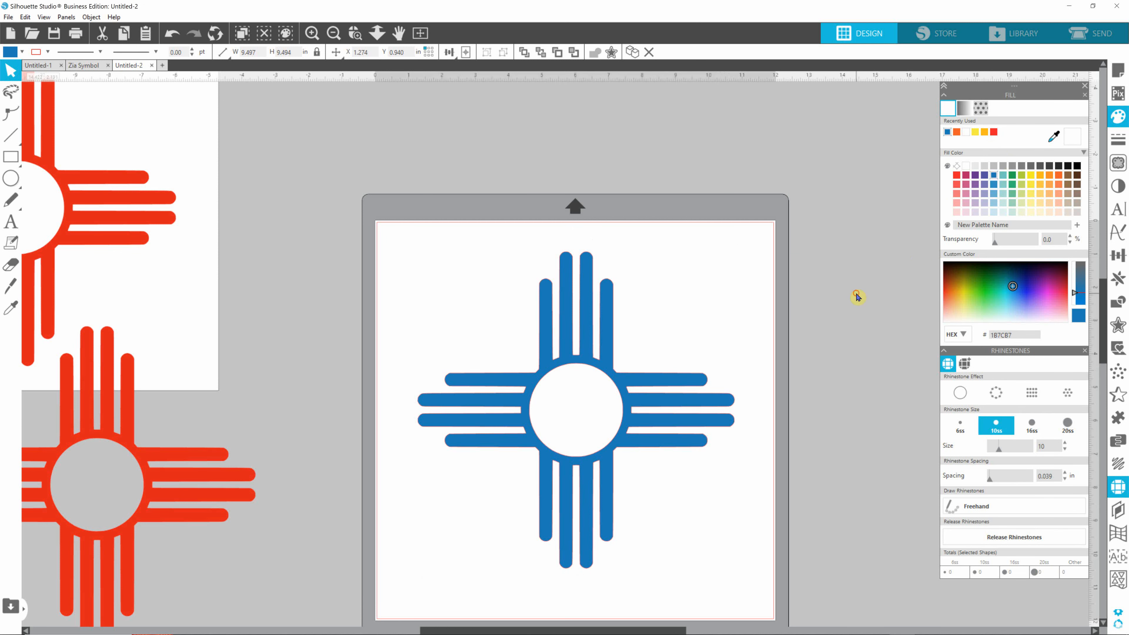
click(640, 423)
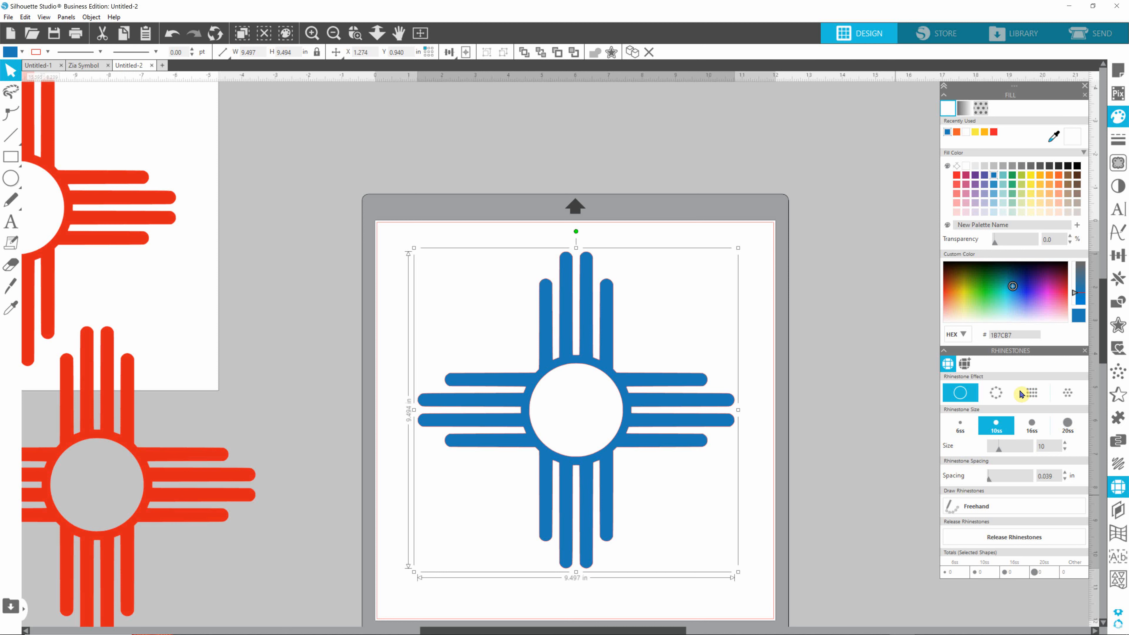
Set the rhinestone spacing to 0.025 in and apply the edge effect with 10ss stones to the blue symbol.
click(994, 391)
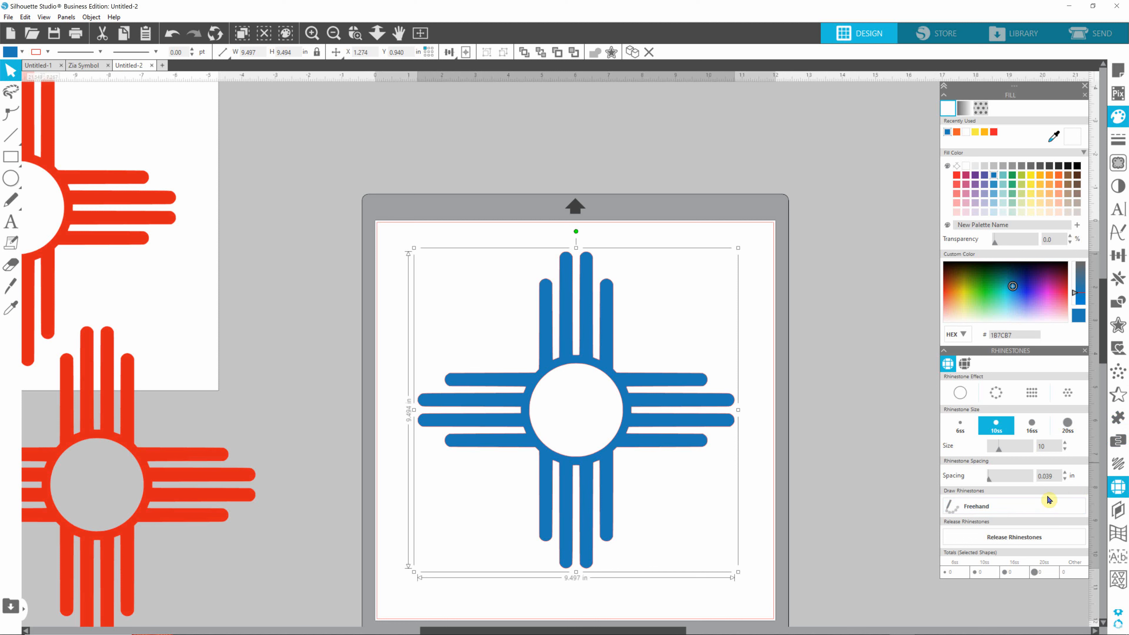
click(1042, 476)
click(994, 394)
click(994, 395)
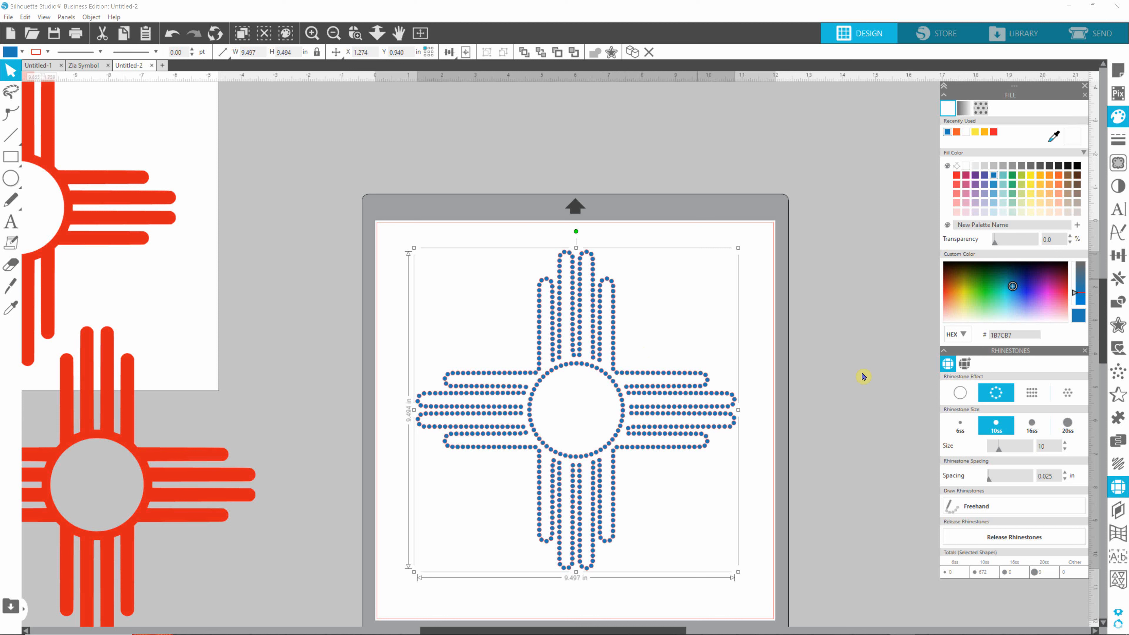
Try the linear rhinestone fill on the blue symbol, inspect the stones around its centre circle and move the red symbol against the mat.
click(1032, 394)
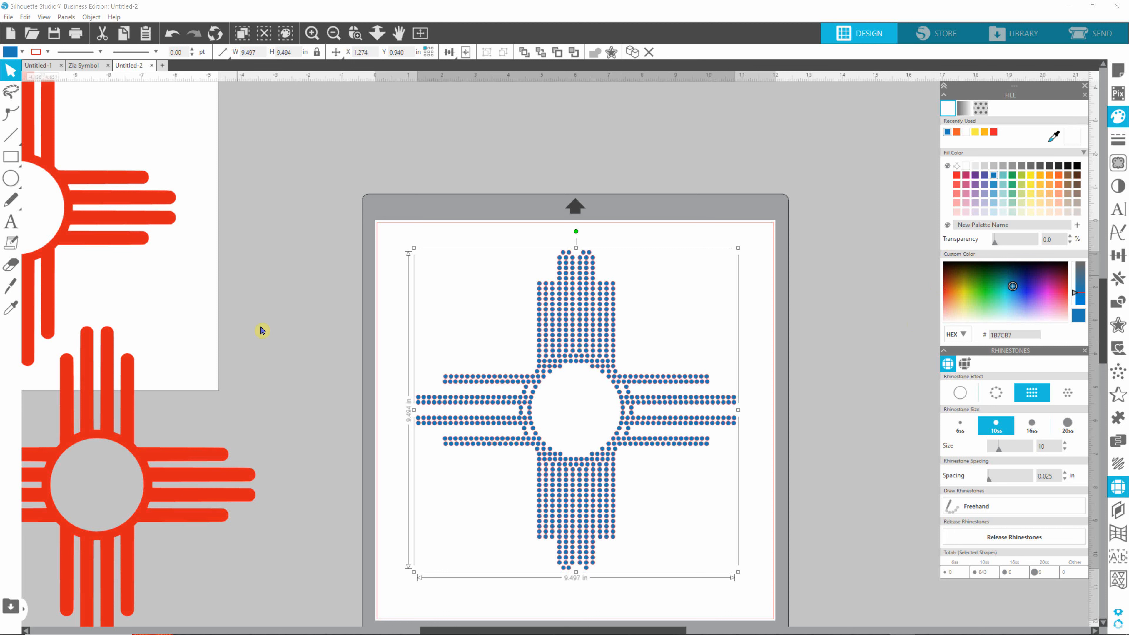
drag(146, 492, 271, 397)
click(295, 449)
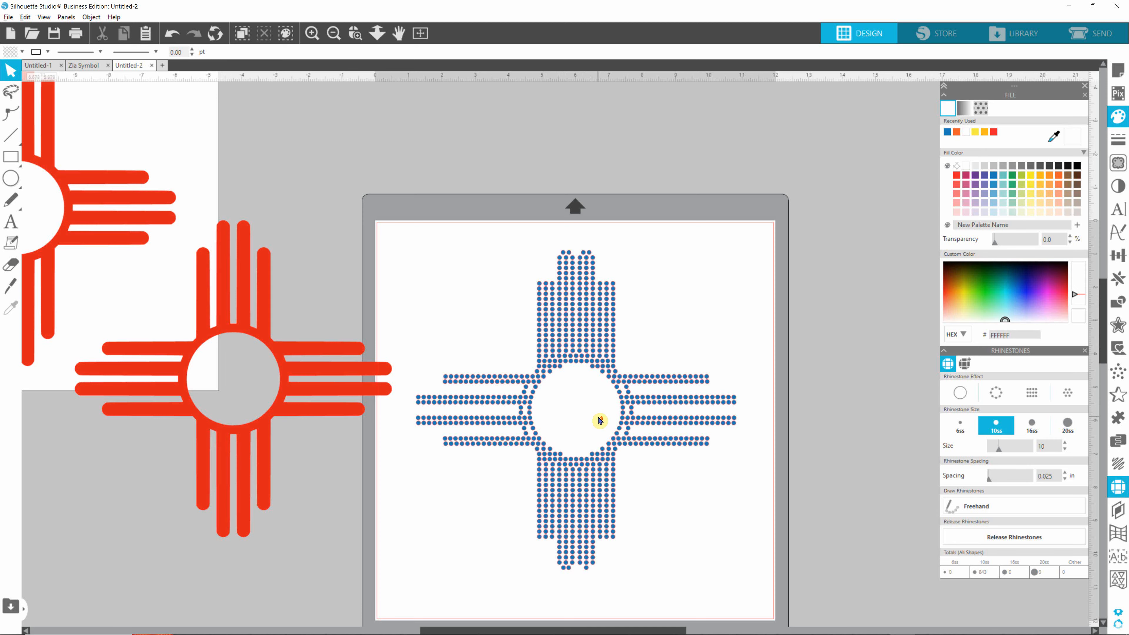
scroll(599, 420, up, 5)
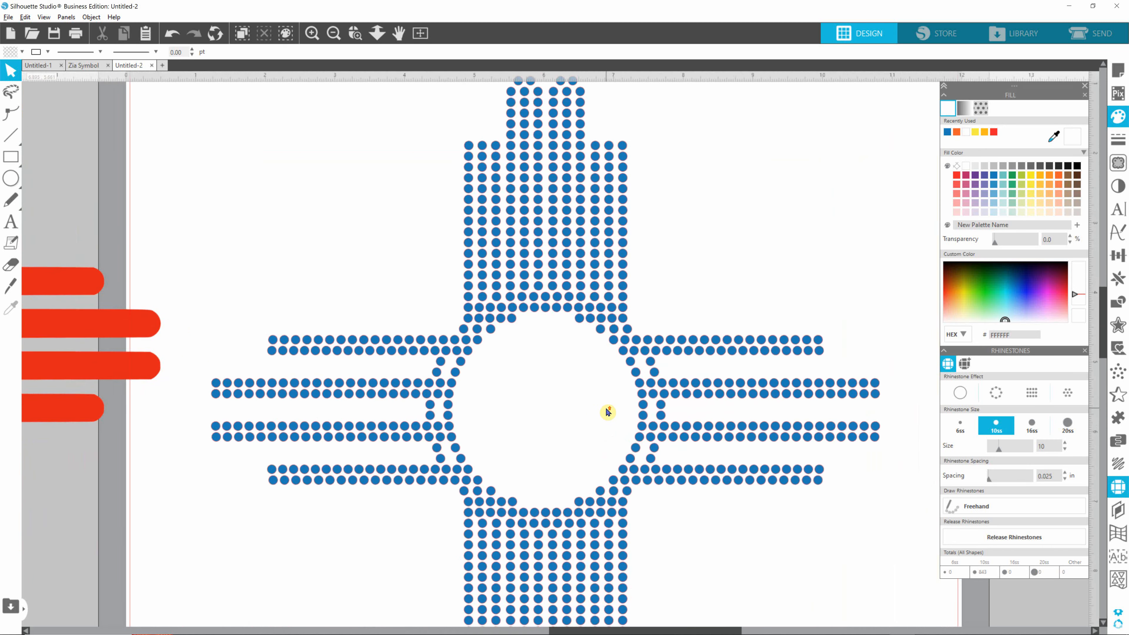
scroll(608, 412, up, 2)
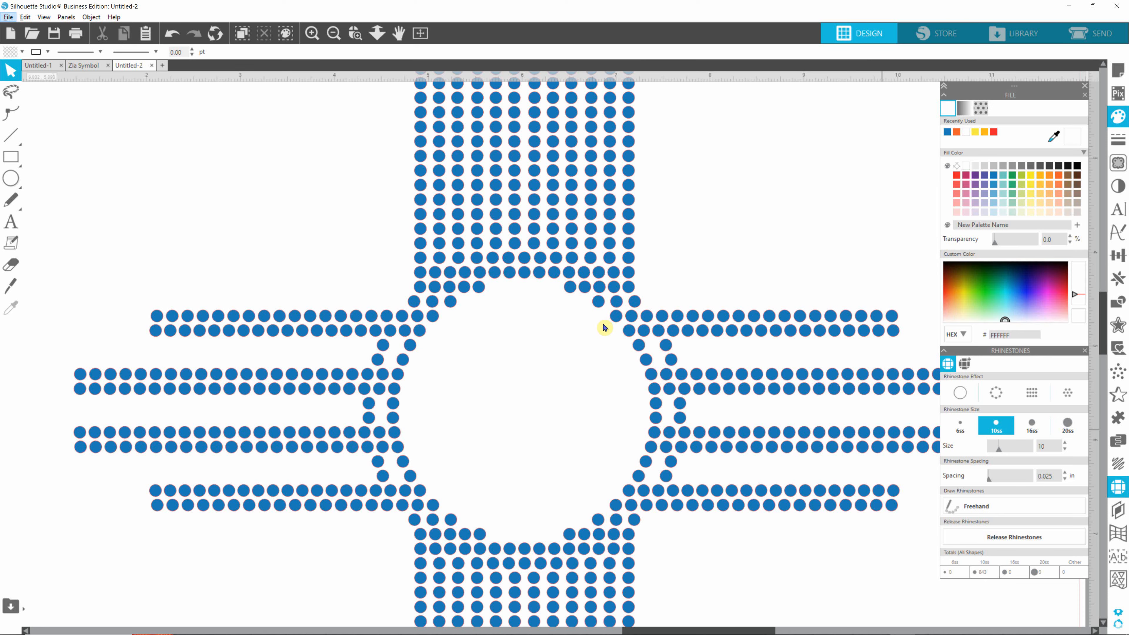
scroll(611, 317, down, 3)
scroll(611, 317, down, 3)
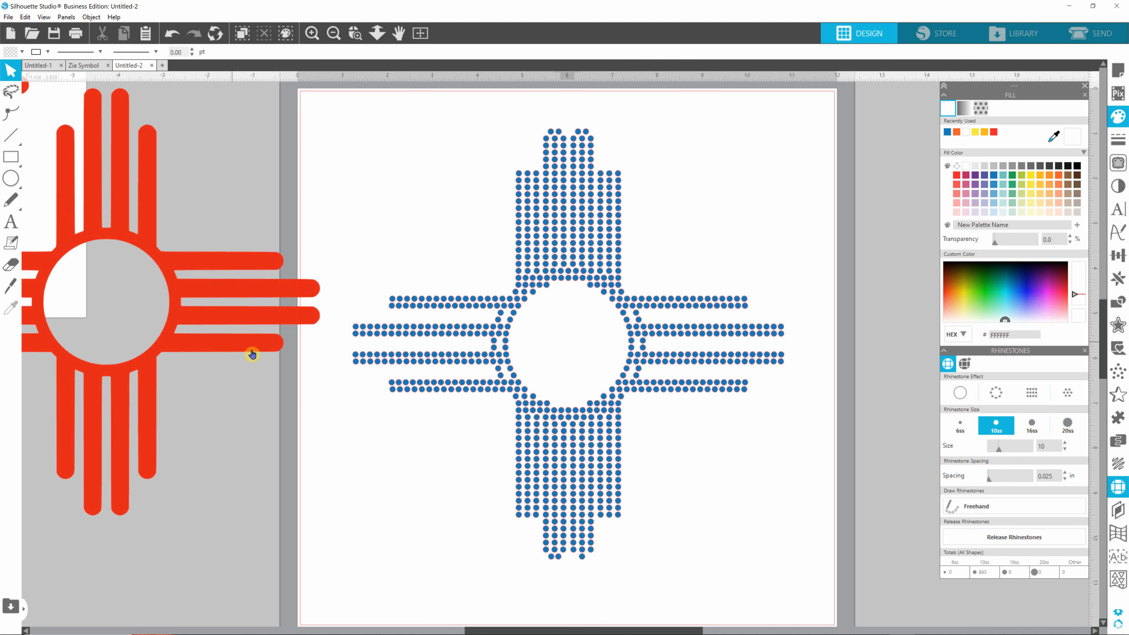
drag(225, 318, 291, 276)
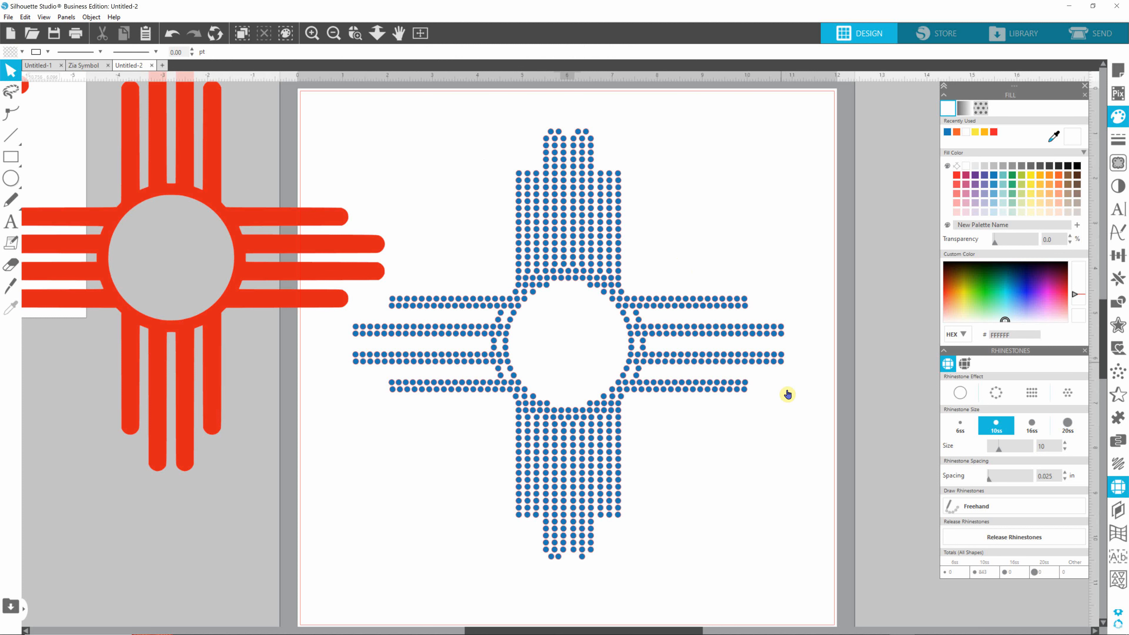
Select the rhinestone symbol on the mat and apply the radial fill effect with 10ss stones.
click(747, 221)
click(636, 353)
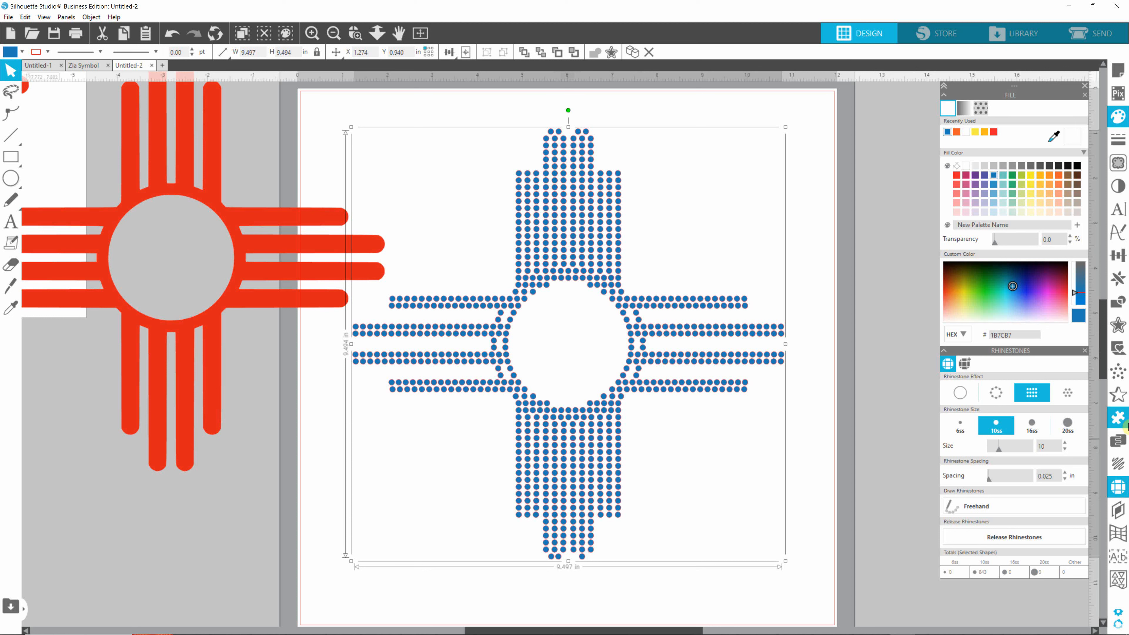
click(1069, 393)
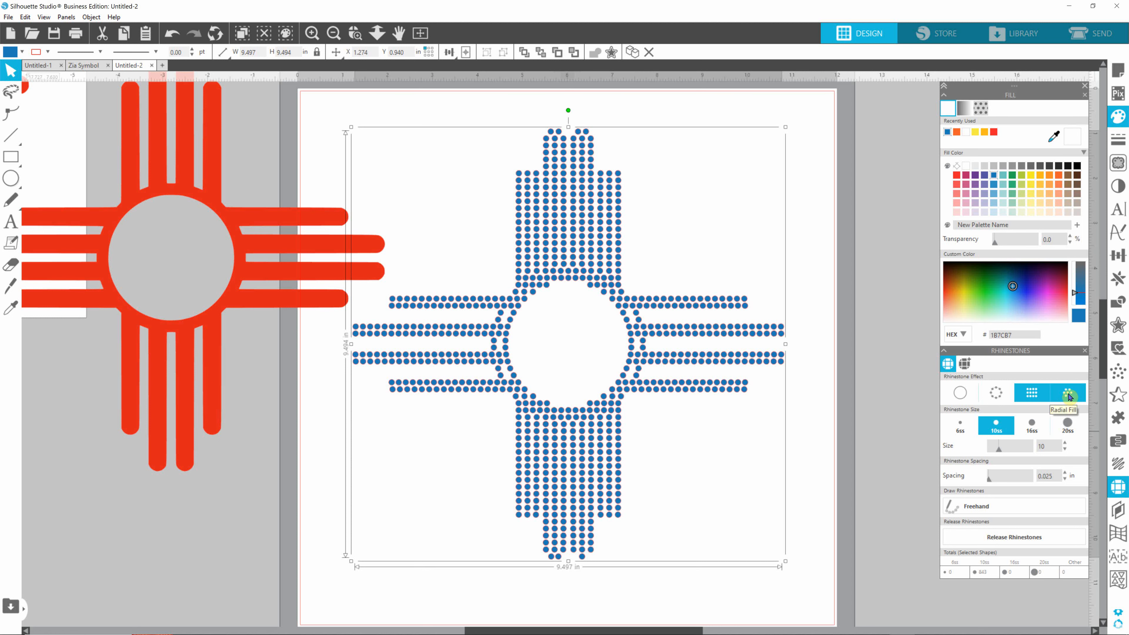
click(1070, 395)
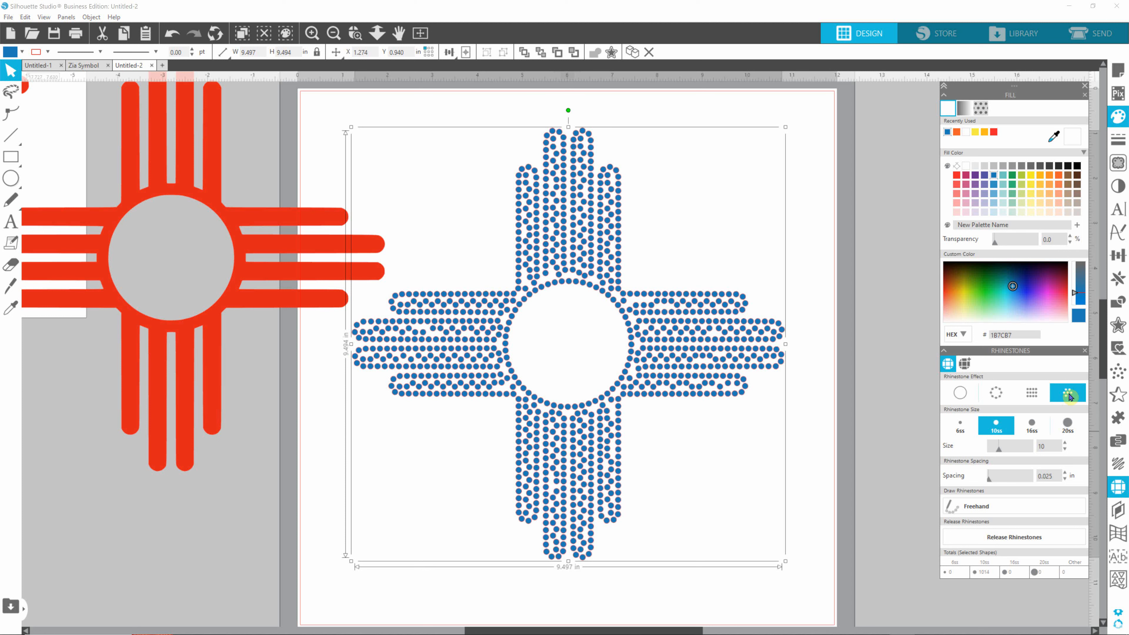
click(1035, 432)
scroll(480, 396, down, 4)
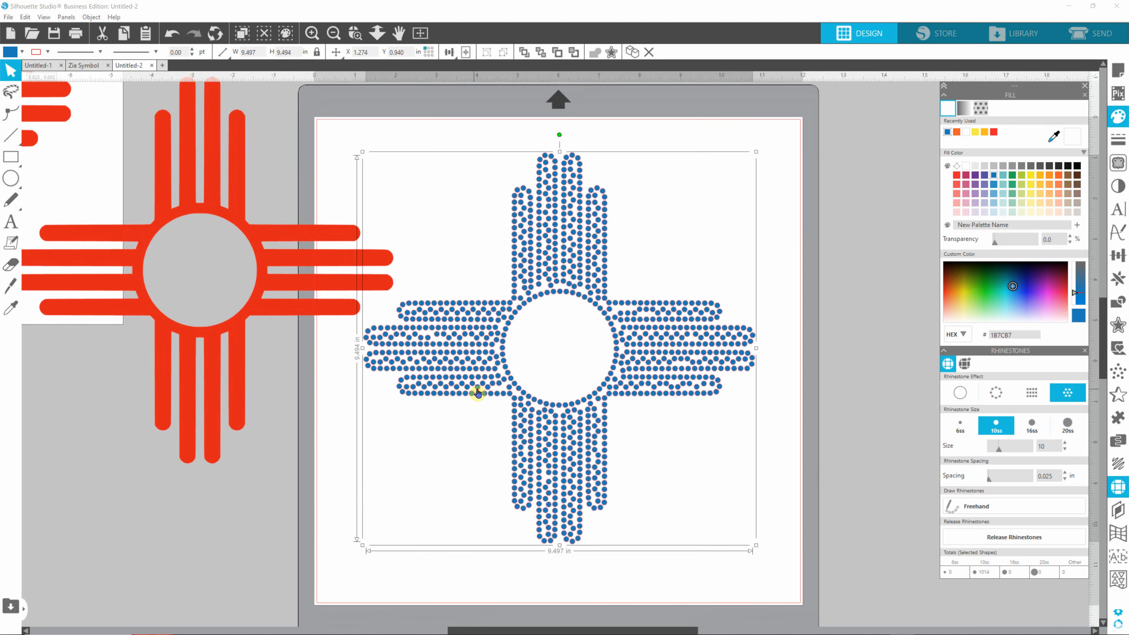
Move the radial-filled rhinestone symbol off the mat to the empty area at its upper right.
scroll(476, 393, down, 2)
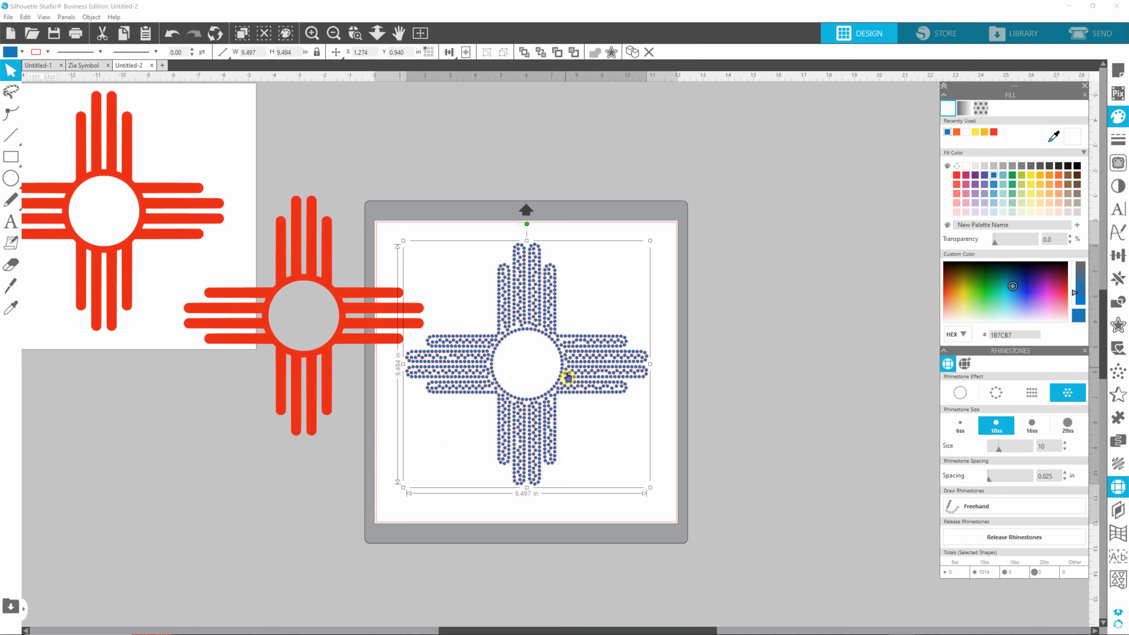
drag(561, 353, 574, 348)
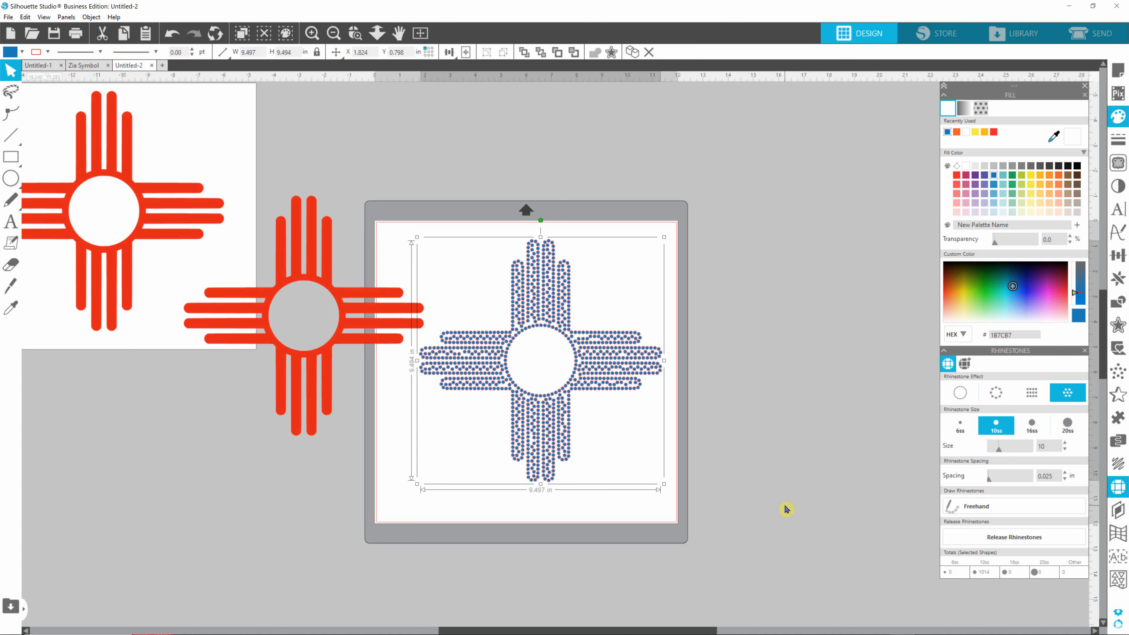
drag(574, 361, 848, 217)
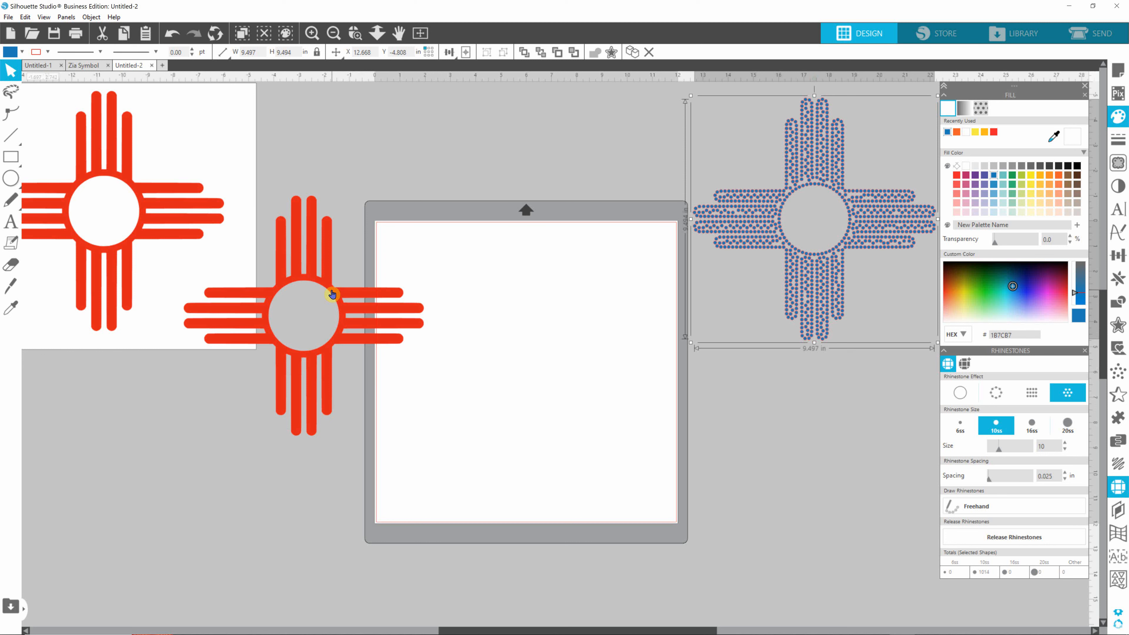
Place a copy of the red symbol on the mat and keep the other red symbol below the original image.
drag(332, 294, 161, 450)
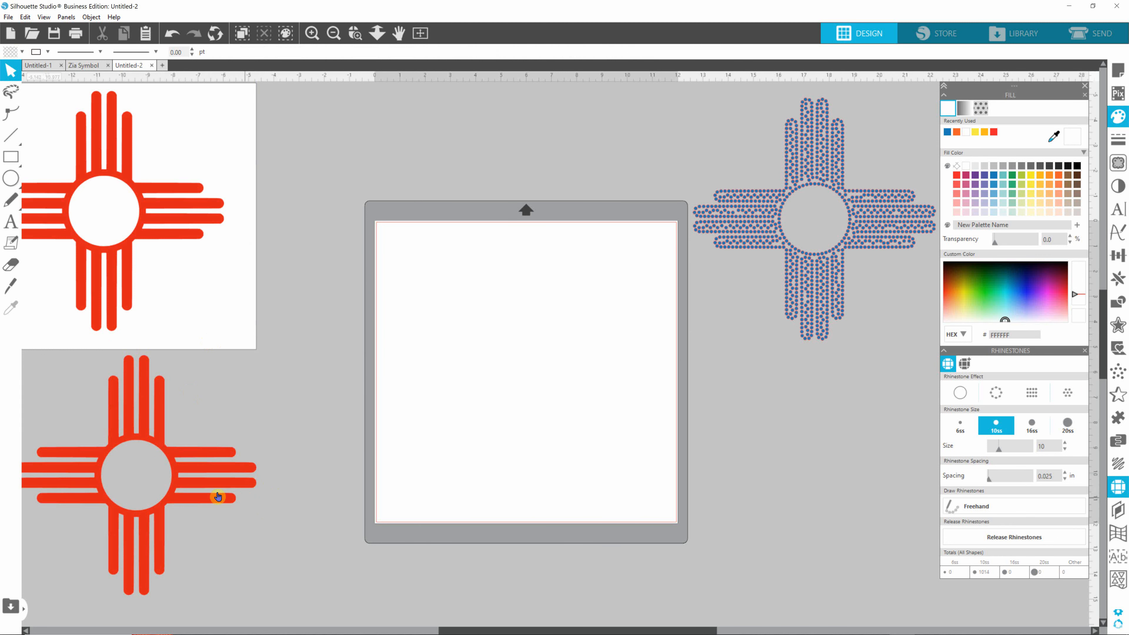
drag(189, 475, 556, 343)
click(326, 400)
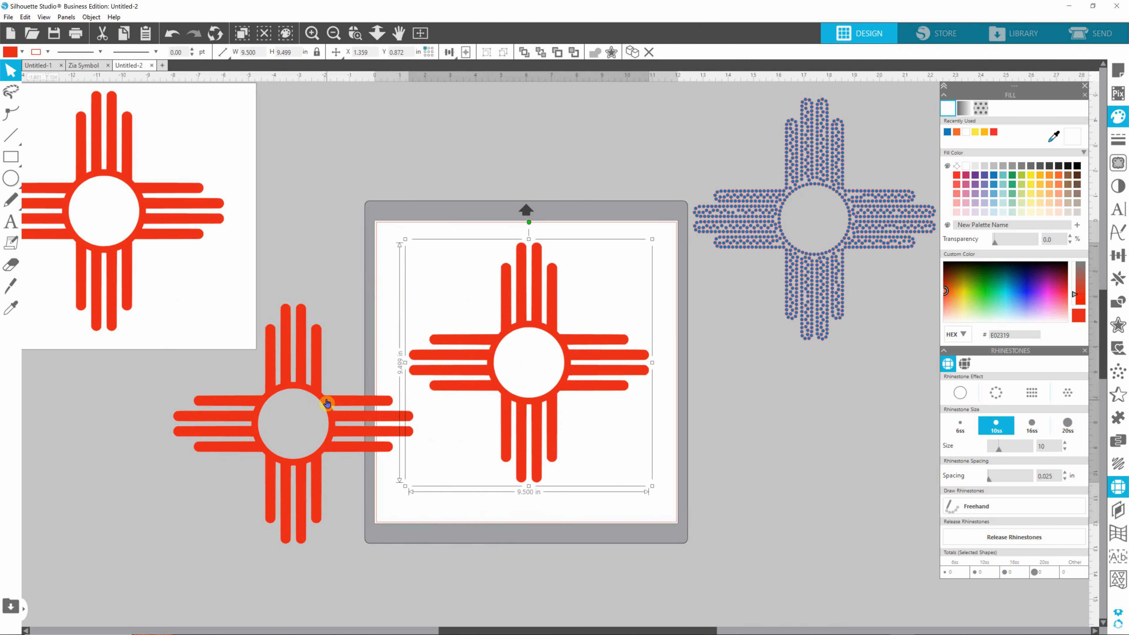
drag(326, 403, 161, 466)
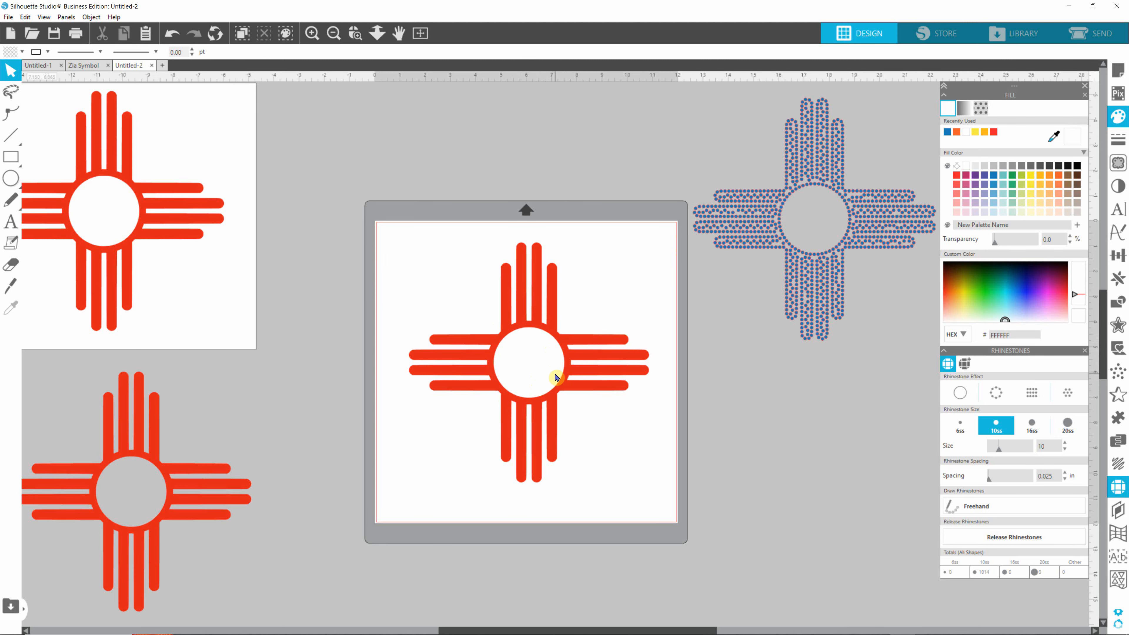
Draw a small circle about 0.21 in wide in the blank area above the left arms of the red symbol.
scroll(558, 374, up, 5)
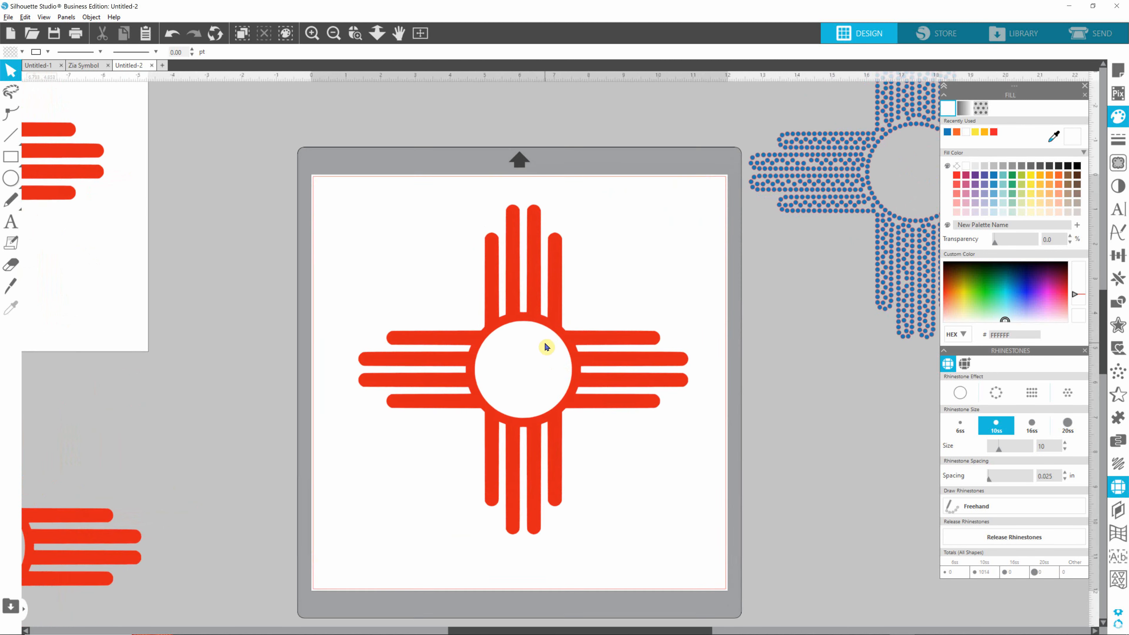
scroll(547, 347, up, 1)
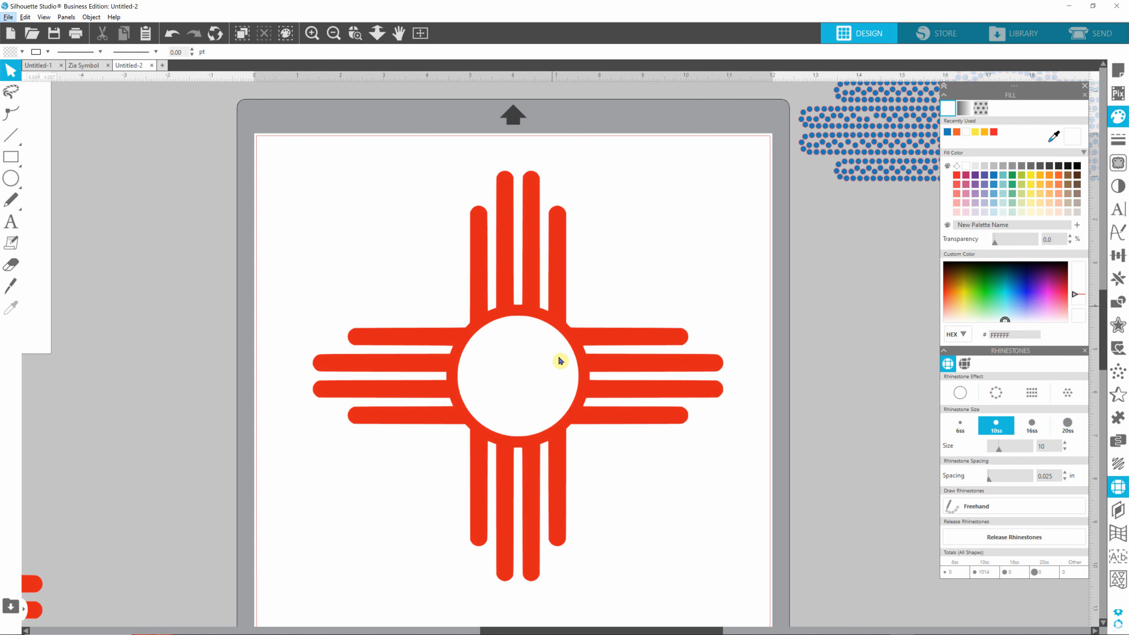
scroll(774, 351, down, 2)
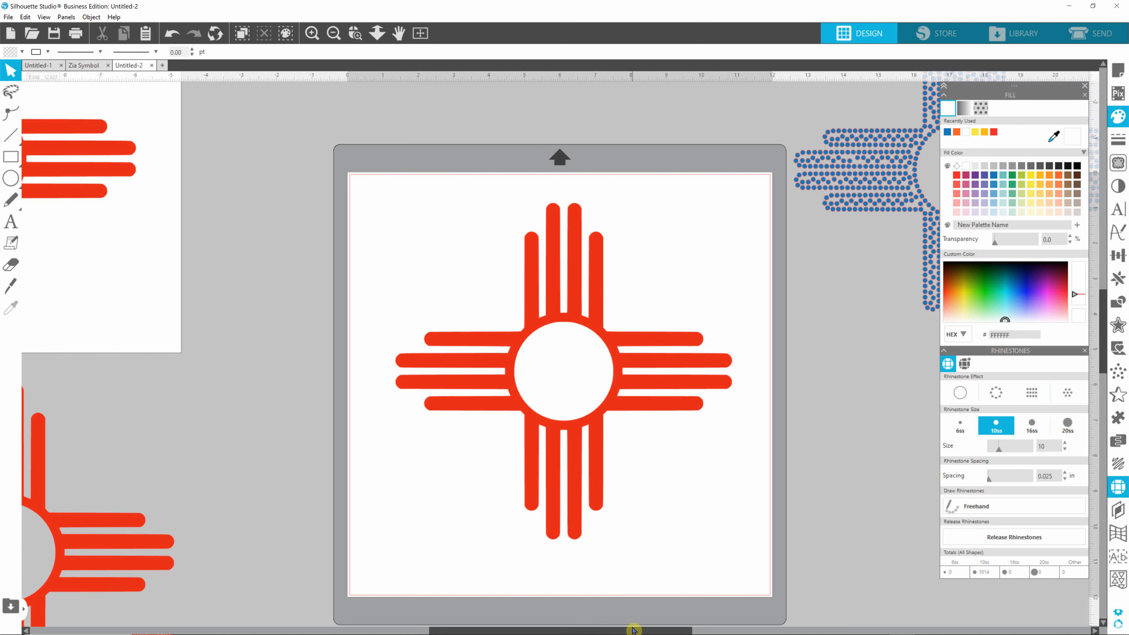
drag(633, 631, 679, 632)
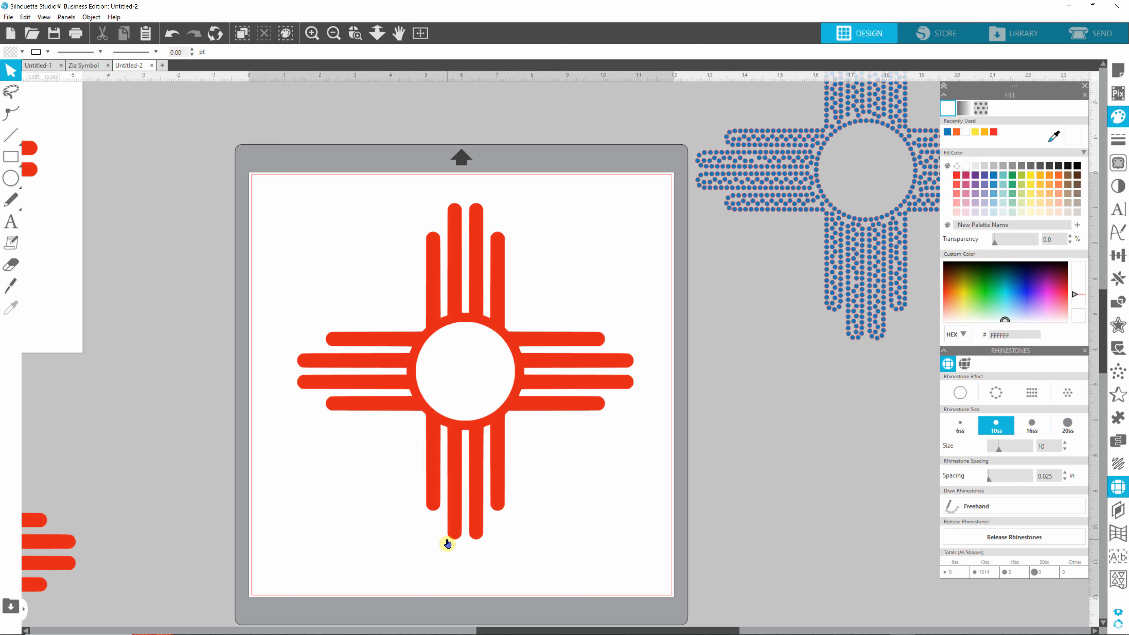
scroll(453, 386, down, 1)
scroll(456, 404, up, 3)
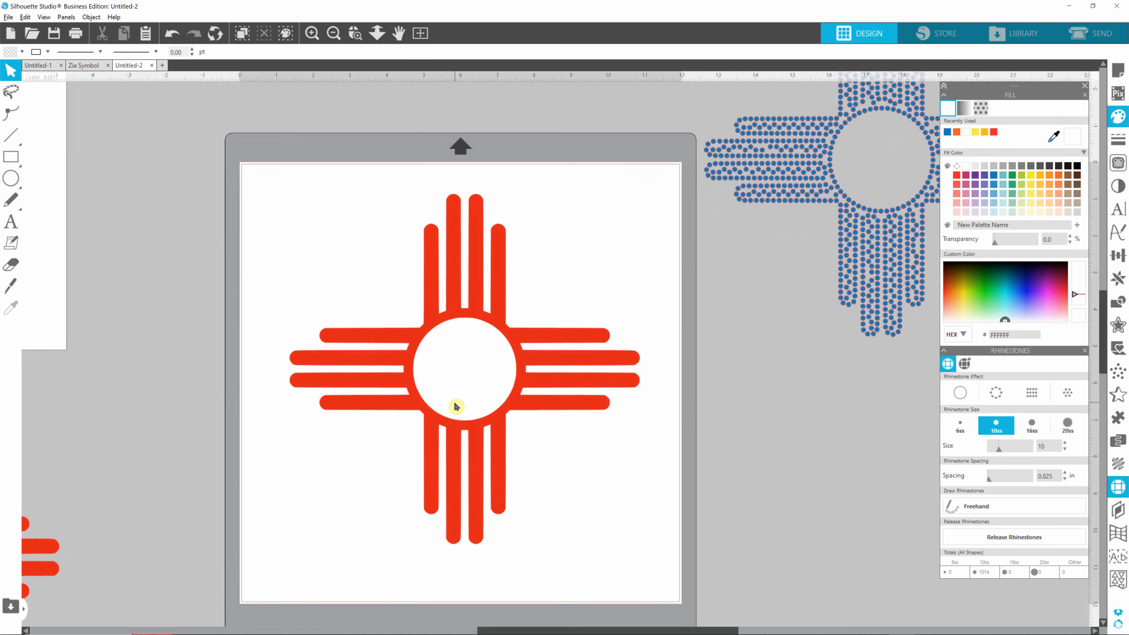
scroll(460, 398, up, 5)
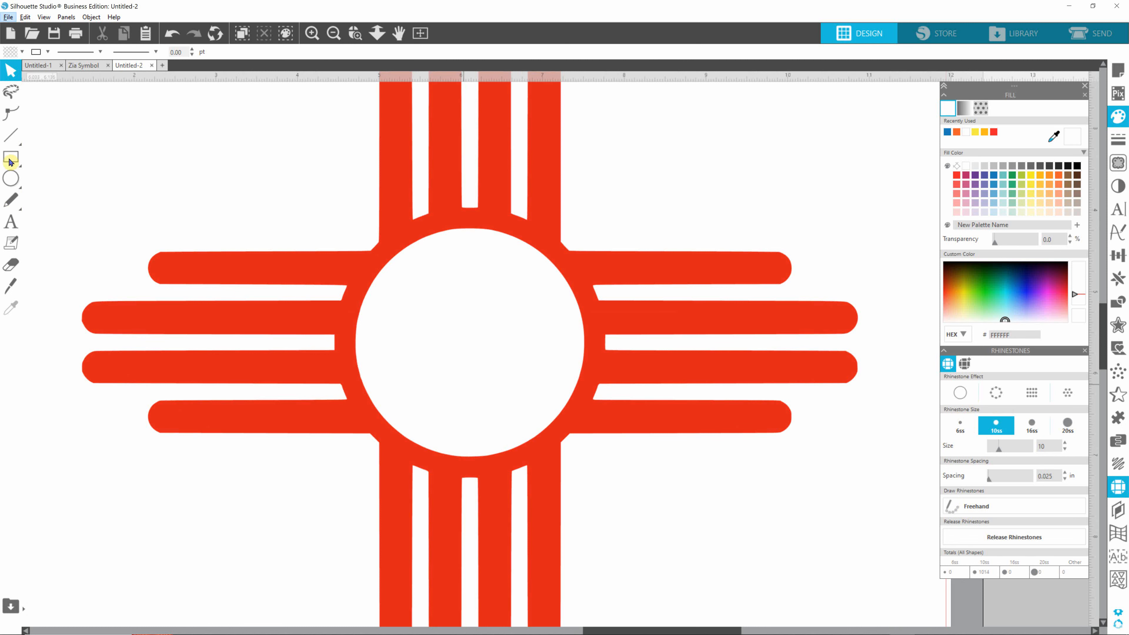
click(11, 178)
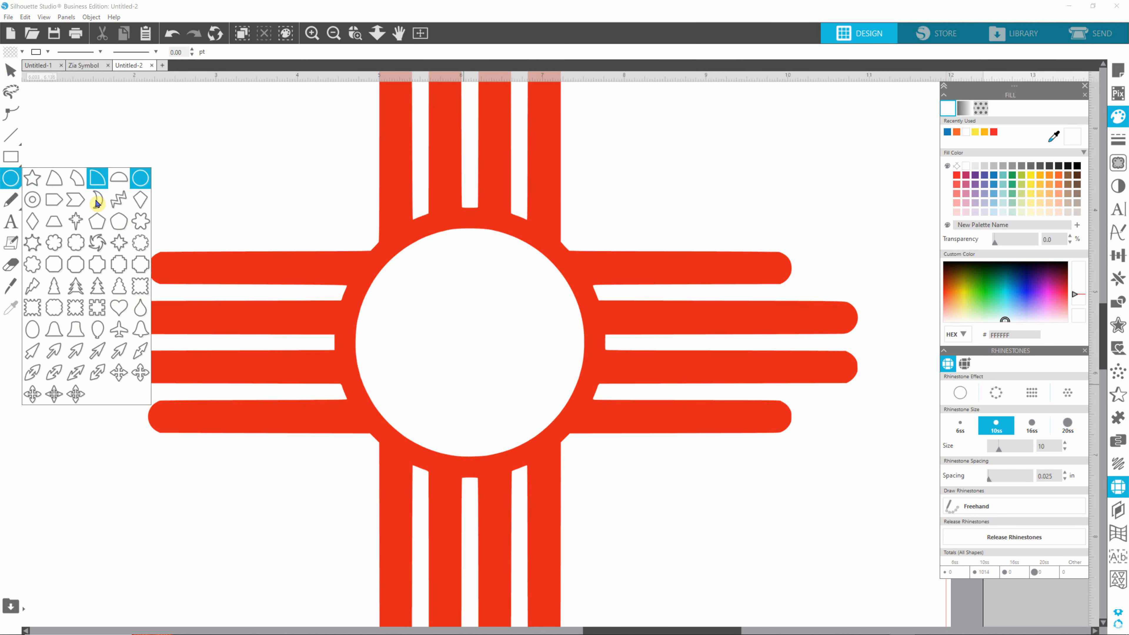
click(141, 181)
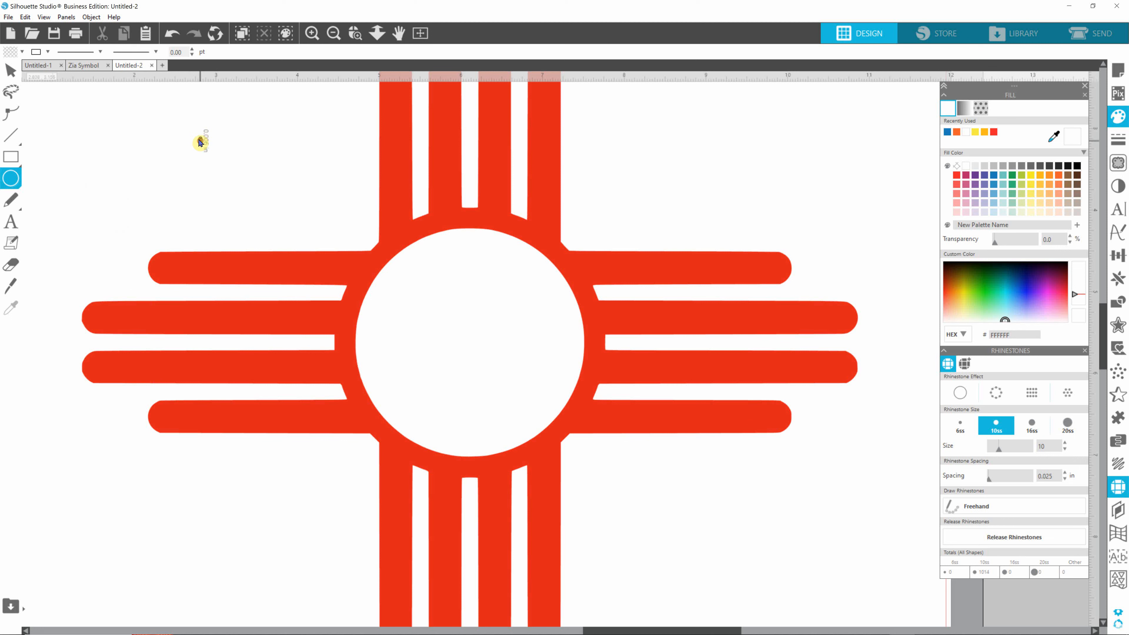
drag(201, 140, 204, 149)
click(265, 175)
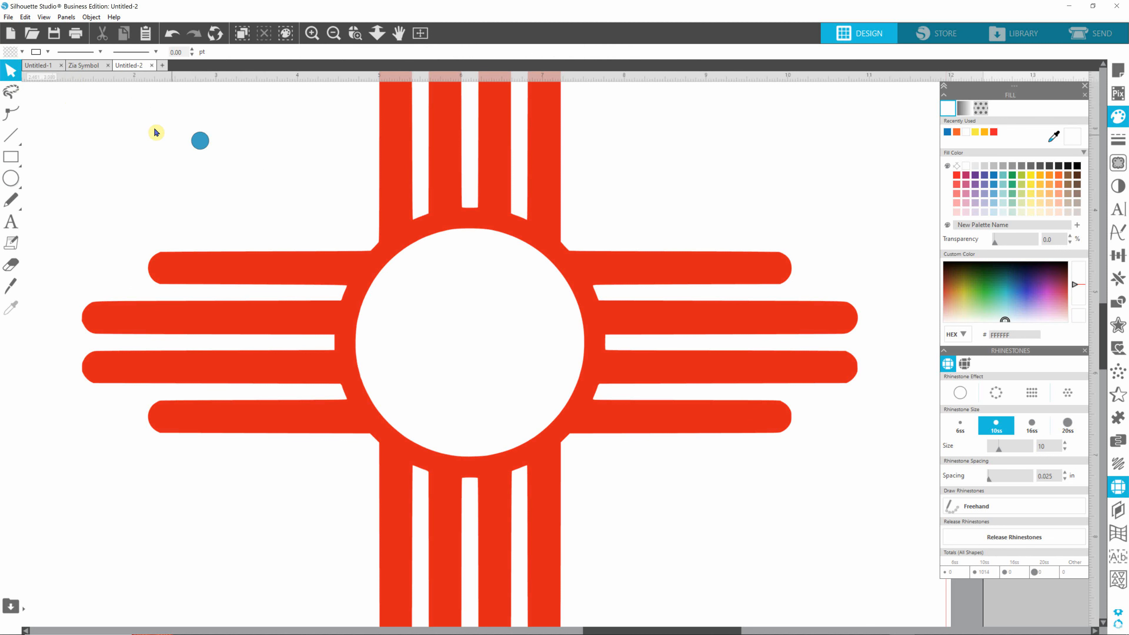
Resize the small blue circle to 0.130 in wide and 0.130 in high.
click(198, 141)
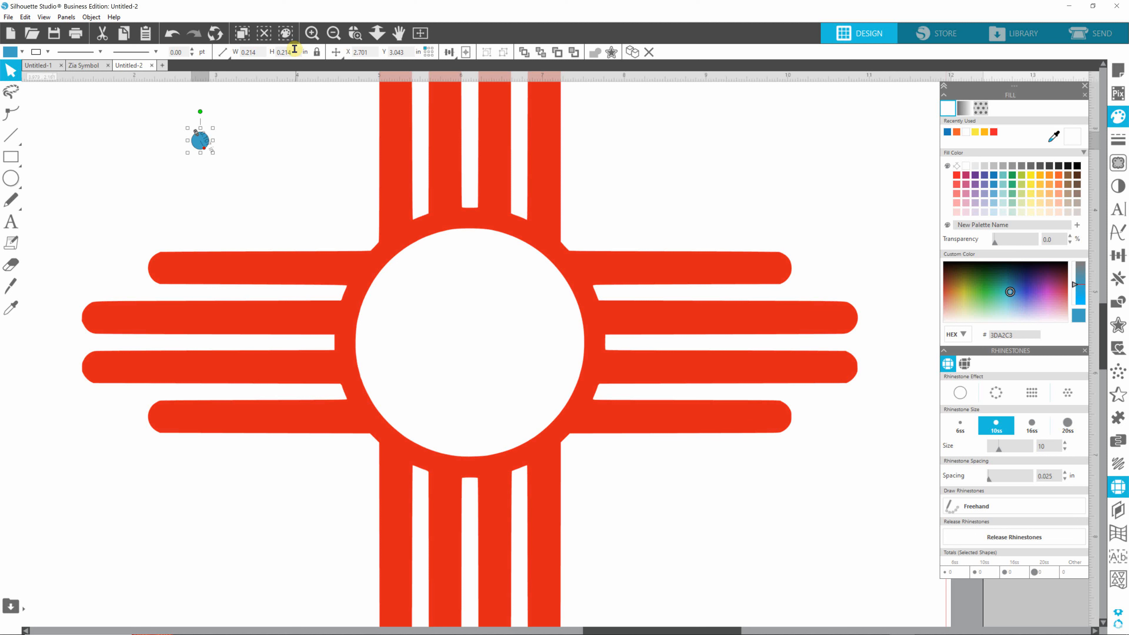
drag(294, 52, 267, 49)
key(Return)
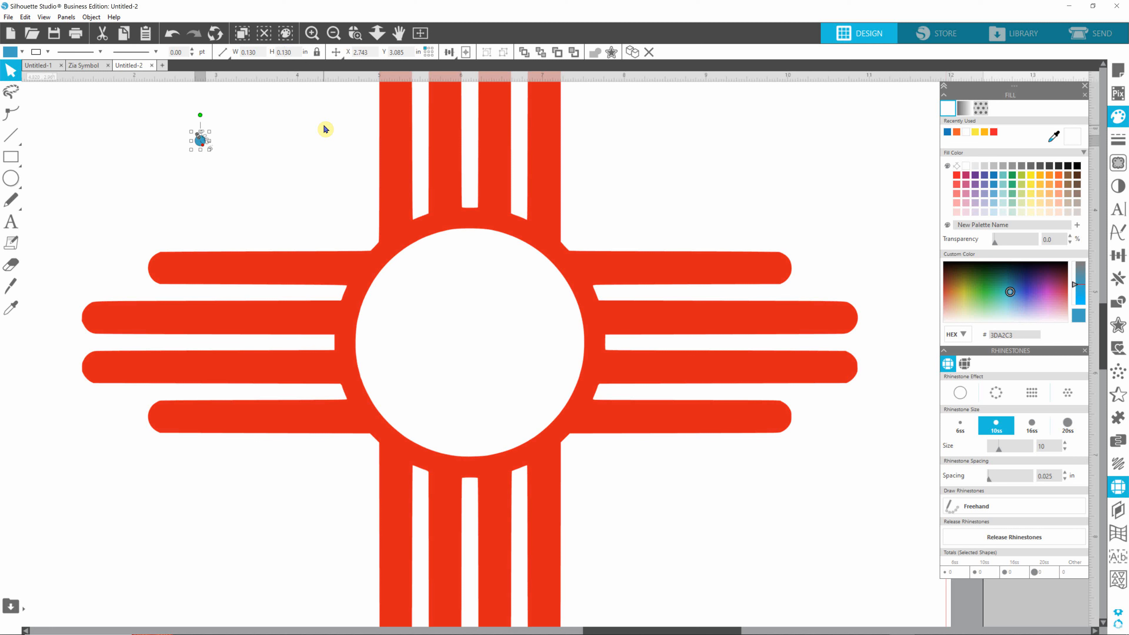
Place the circle at the lower edge of the red symbol's upper right horizontal arm and stack a duplicate directly above it.
drag(199, 140, 662, 204)
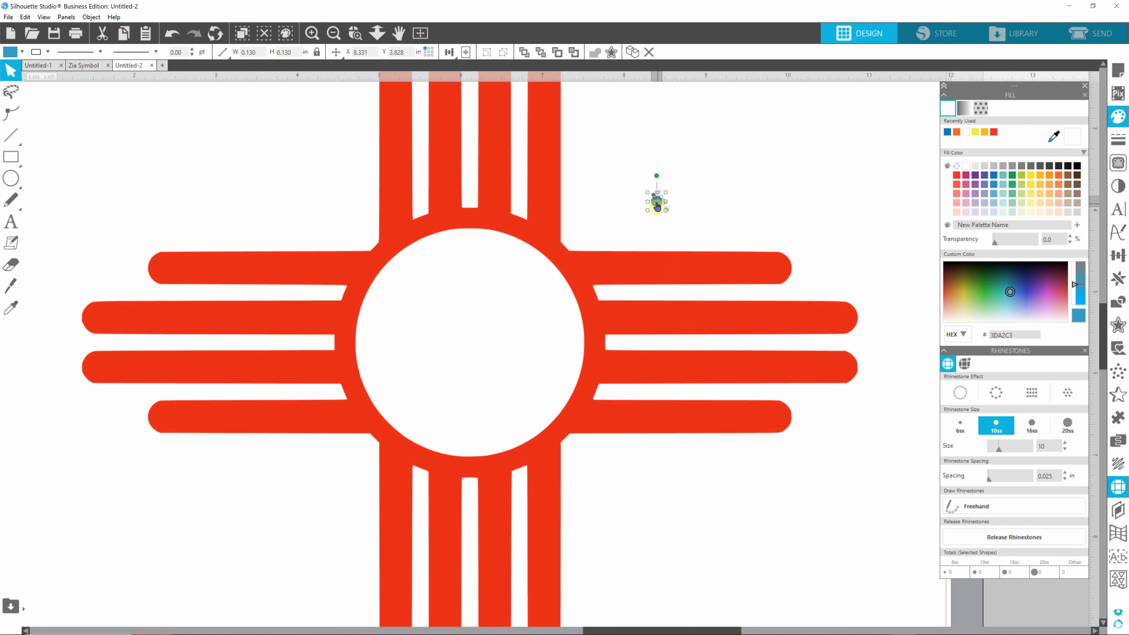
scroll(661, 278, up, 2)
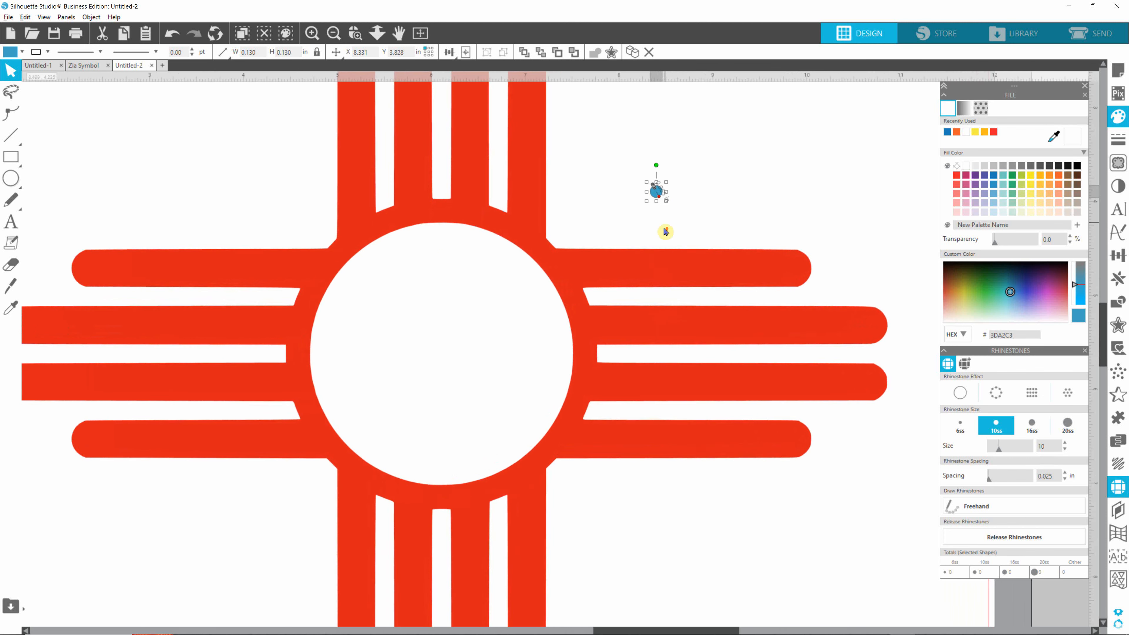
scroll(669, 208, up, 3)
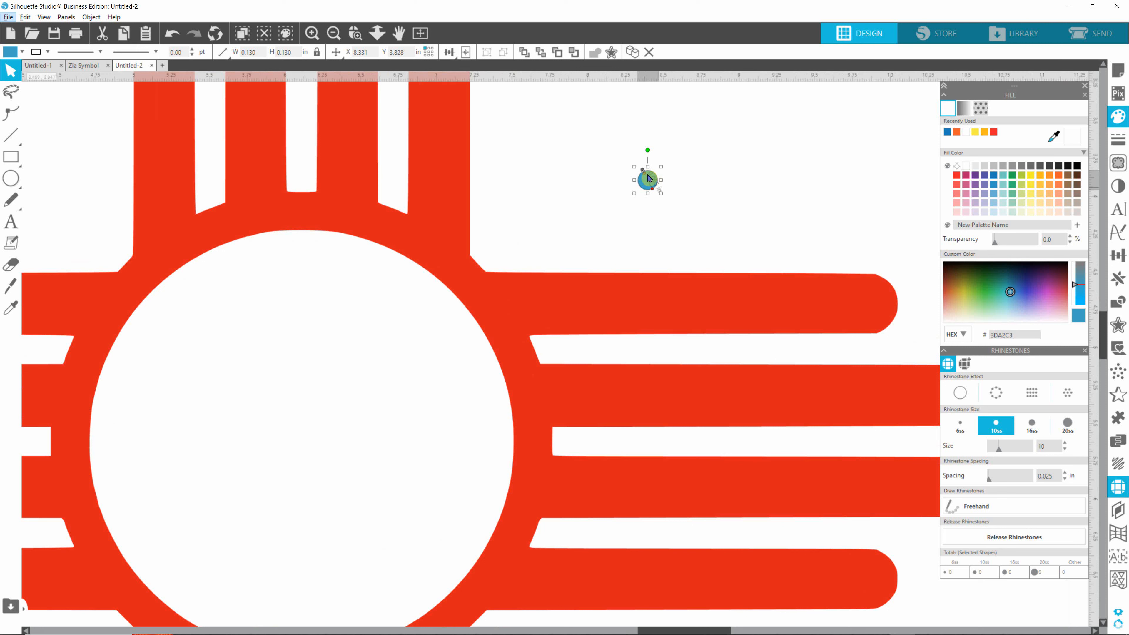
drag(649, 178, 588, 304)
scroll(592, 324, up, 1)
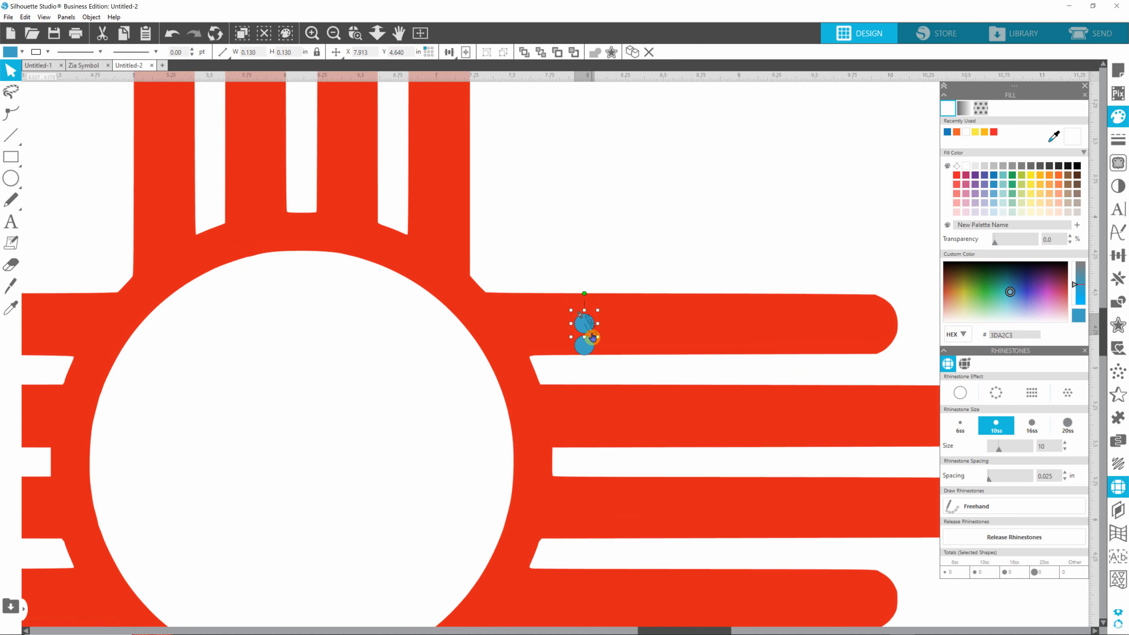
scroll(596, 339, up, 4)
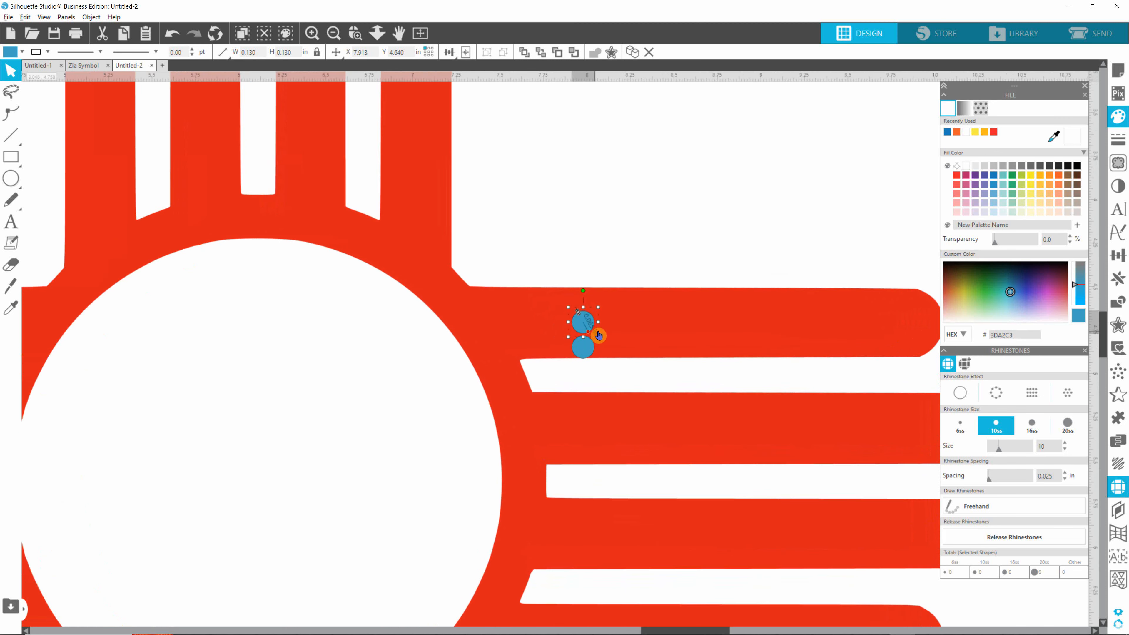
scroll(608, 324, up, 4)
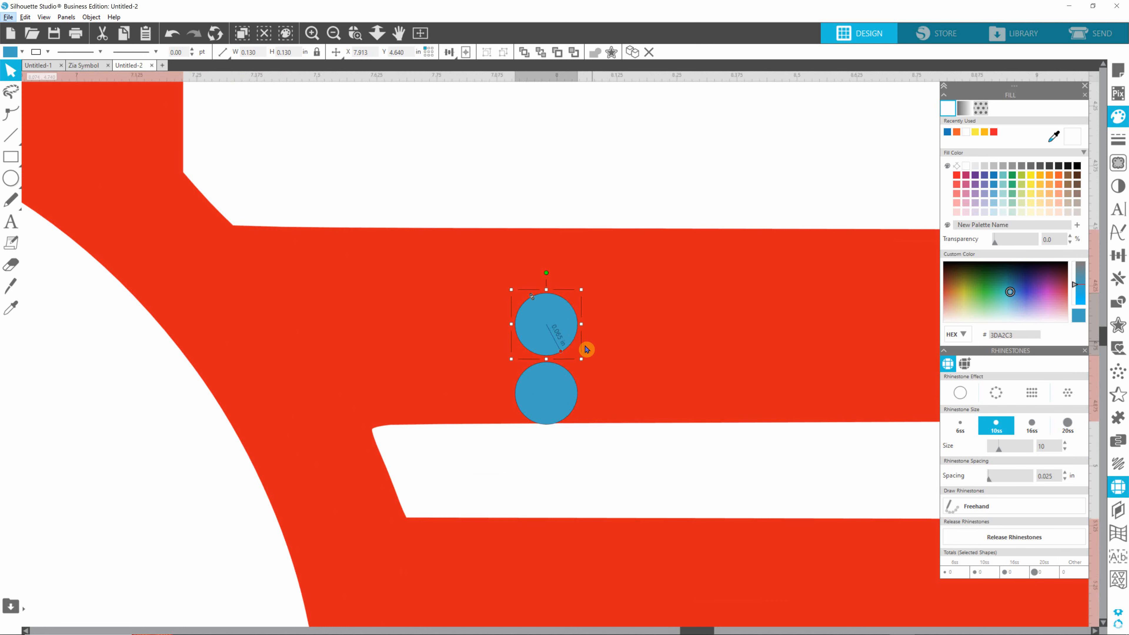
Move the upper blue circle slightly up to widen the gap between the two stacked circles.
scroll(588, 349, up, 1)
scroll(588, 349, up, 1)
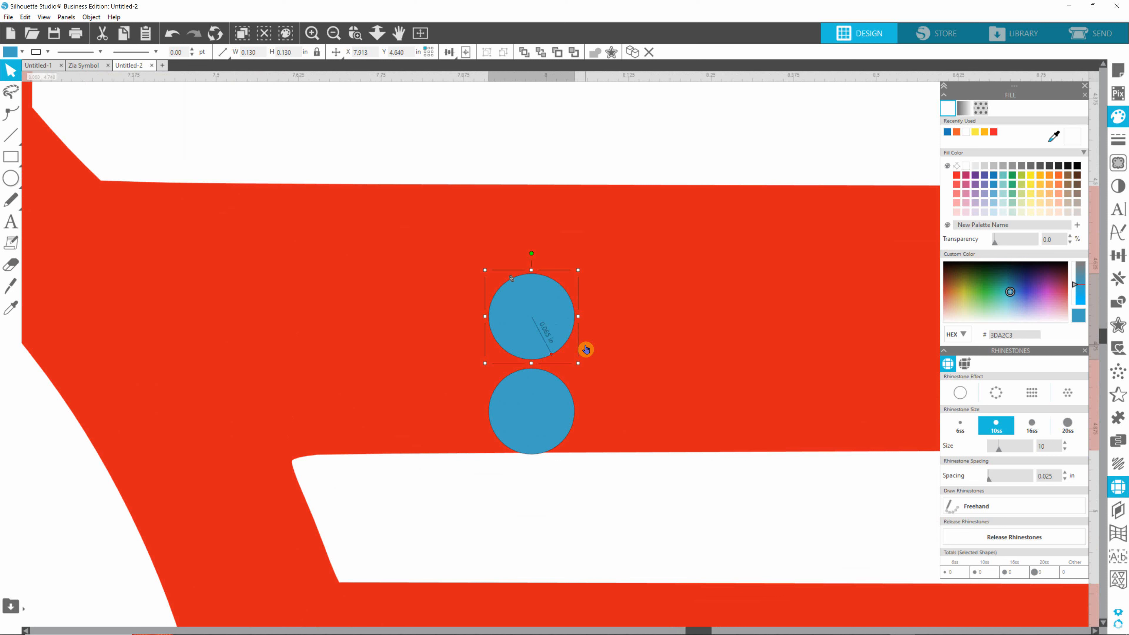
mouse_move(532, 308)
mouse_down()
mouse_move(542, 293)
mouse_move(531, 287)
mouse_up()
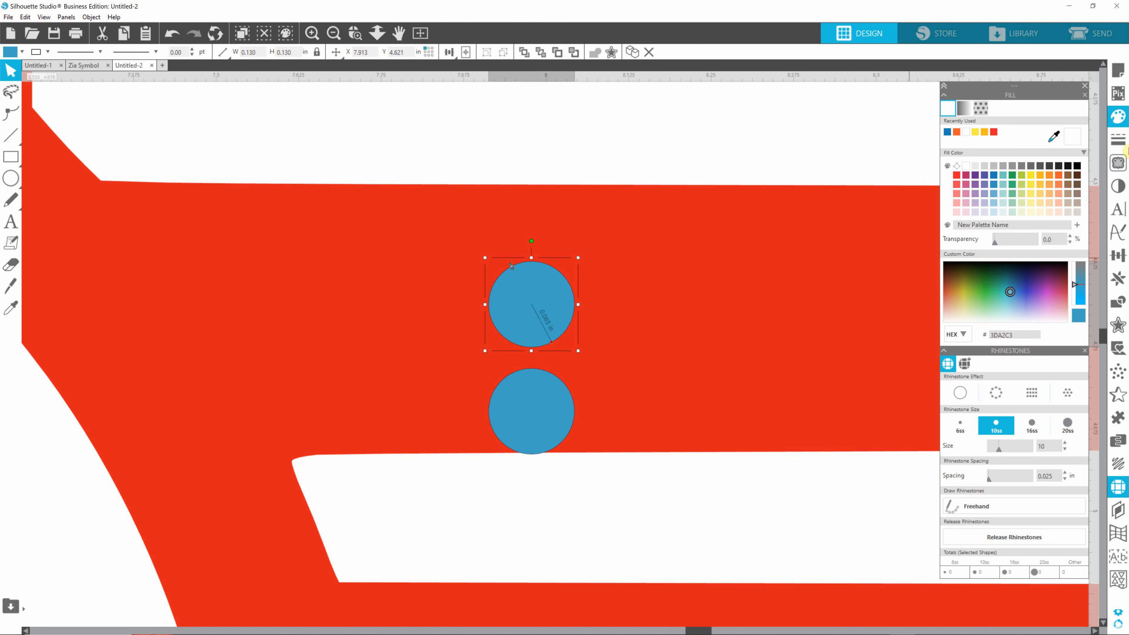
Turn off Snap to Guides, Crosshairs and Smart Snapping in the page setup, and test moving the upper circle freely.
click(1118, 69)
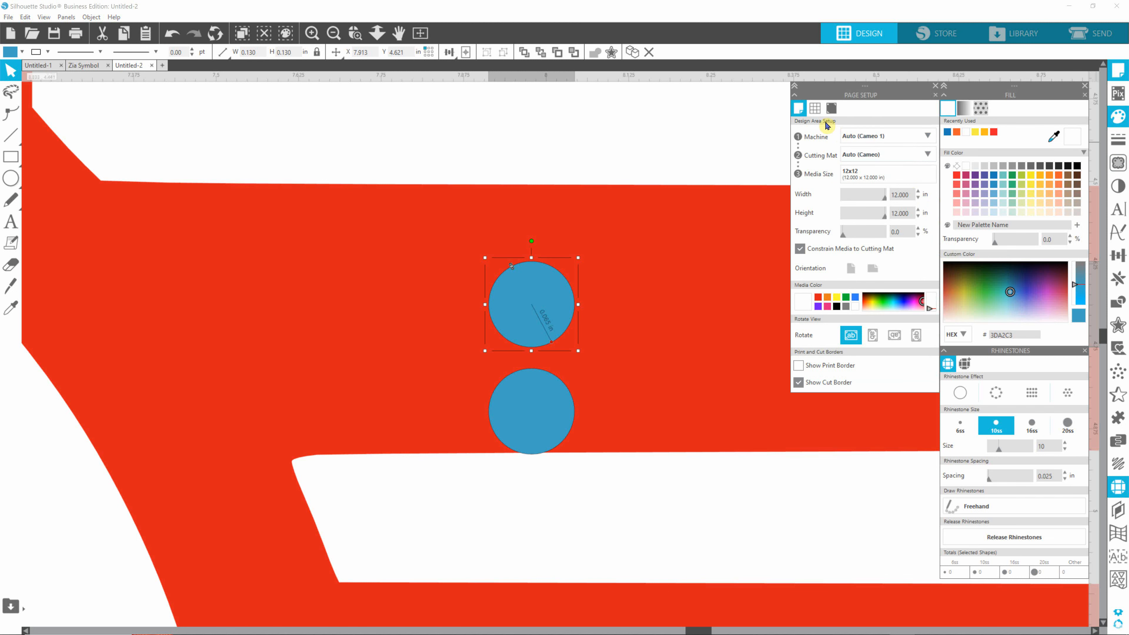
click(816, 111)
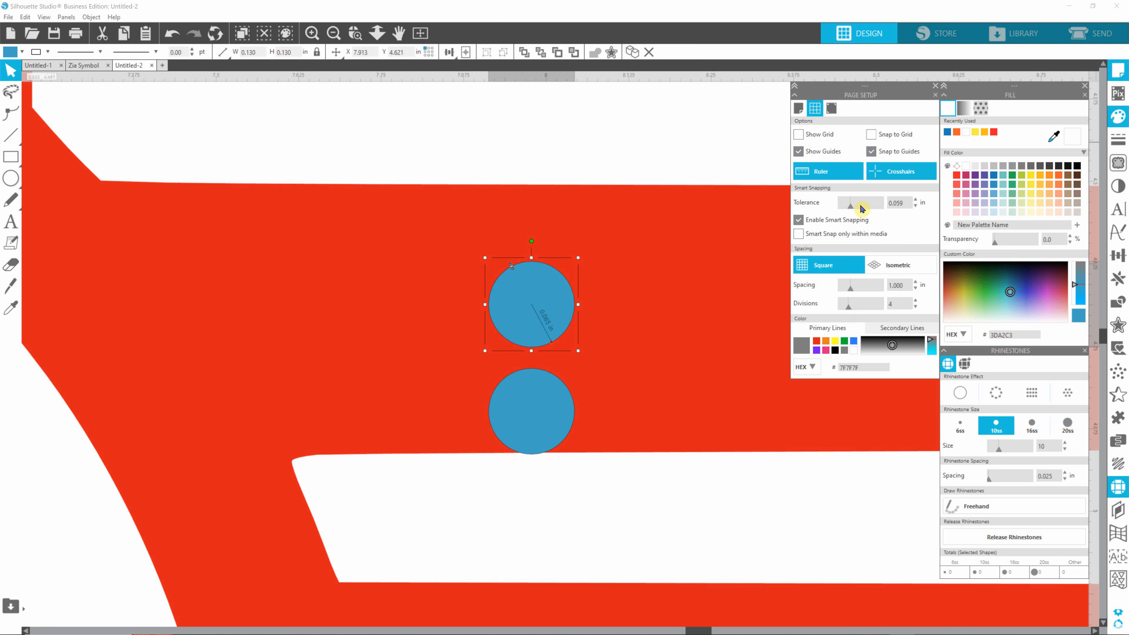
click(871, 151)
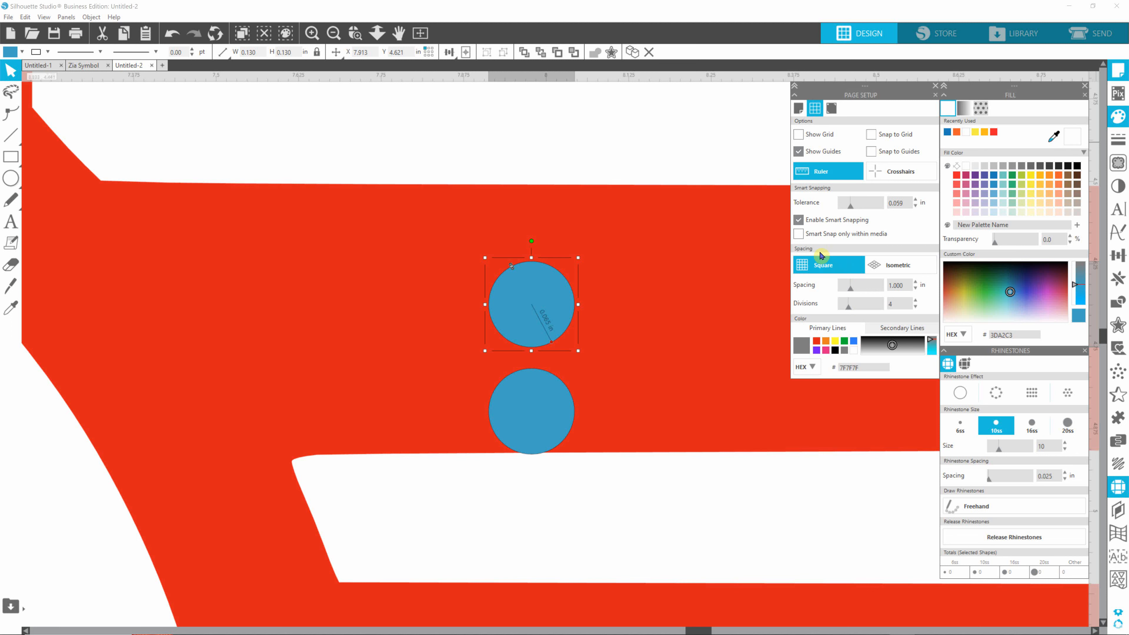
click(798, 220)
click(739, 164)
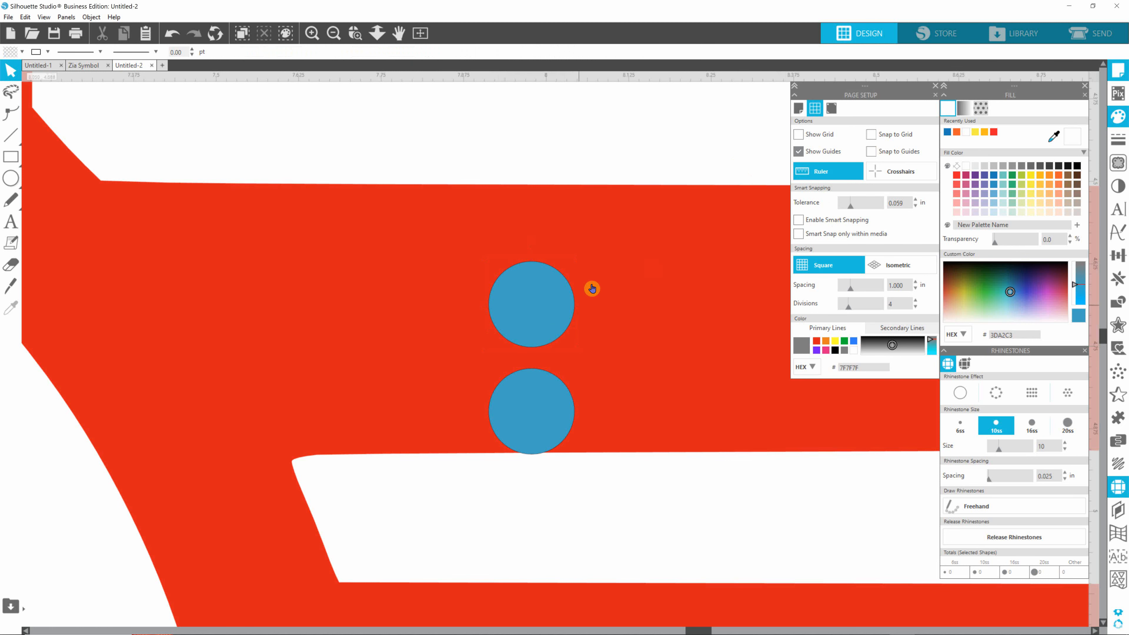
drag(564, 308, 584, 282)
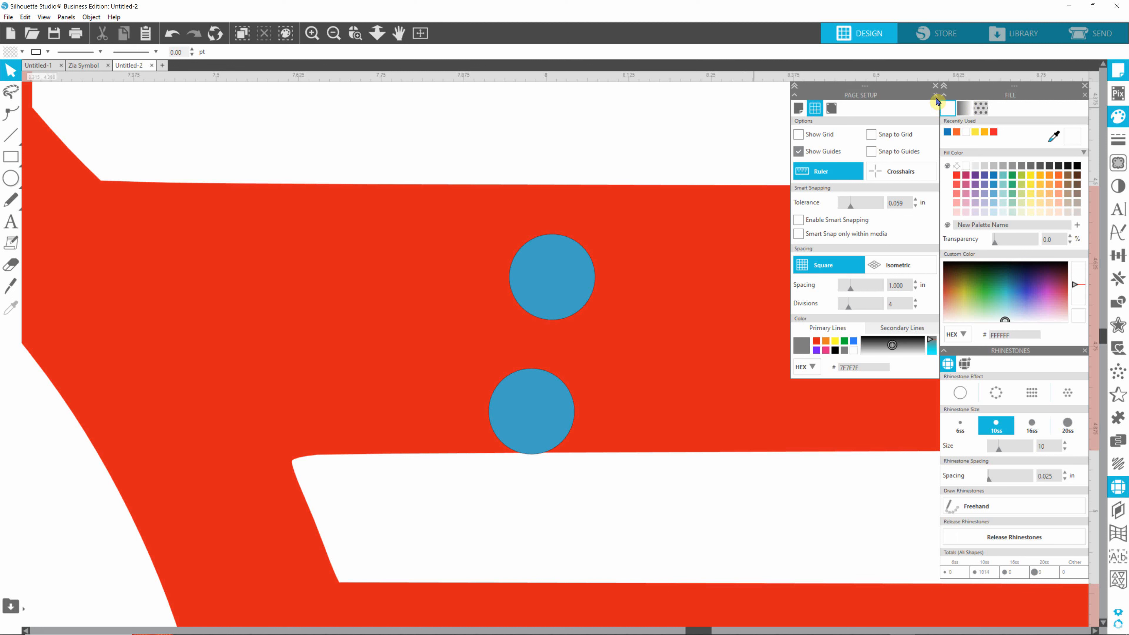
click(935, 86)
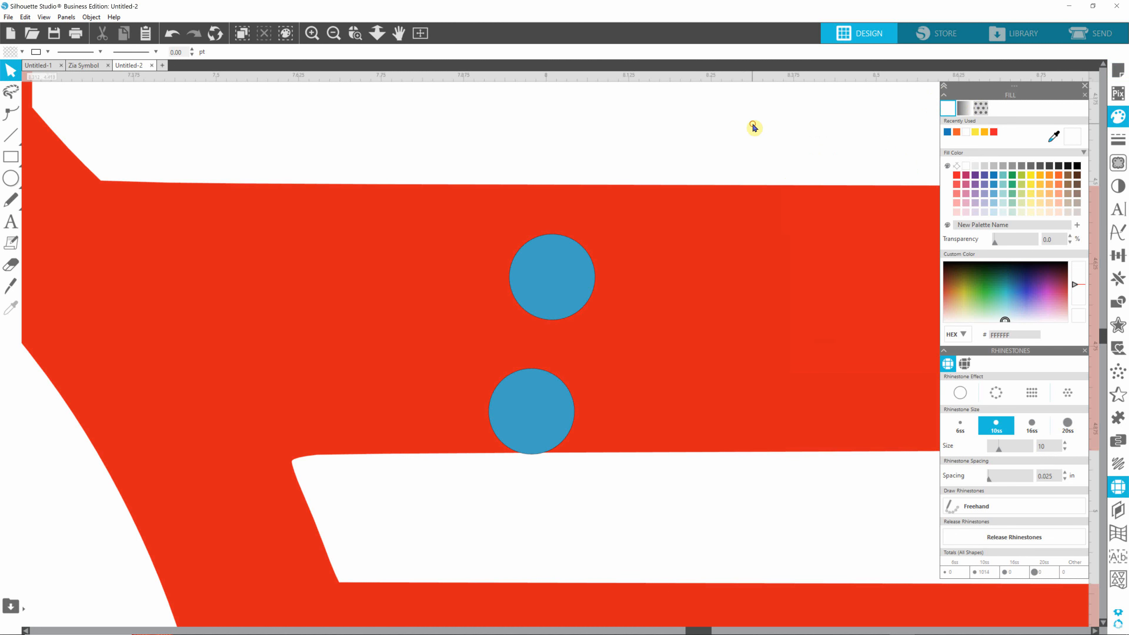
Arrange three circles in an evenly spaced vertical column across the upper right arm and shift the whole column slightly left and down.
click(567, 290)
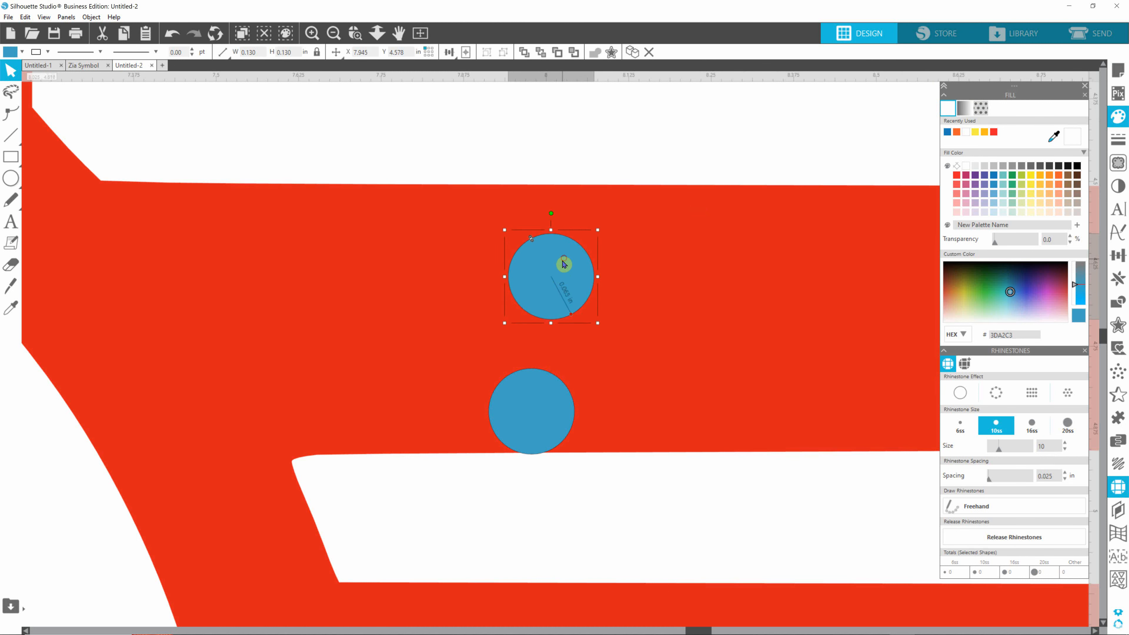
drag(564, 260, 543, 295)
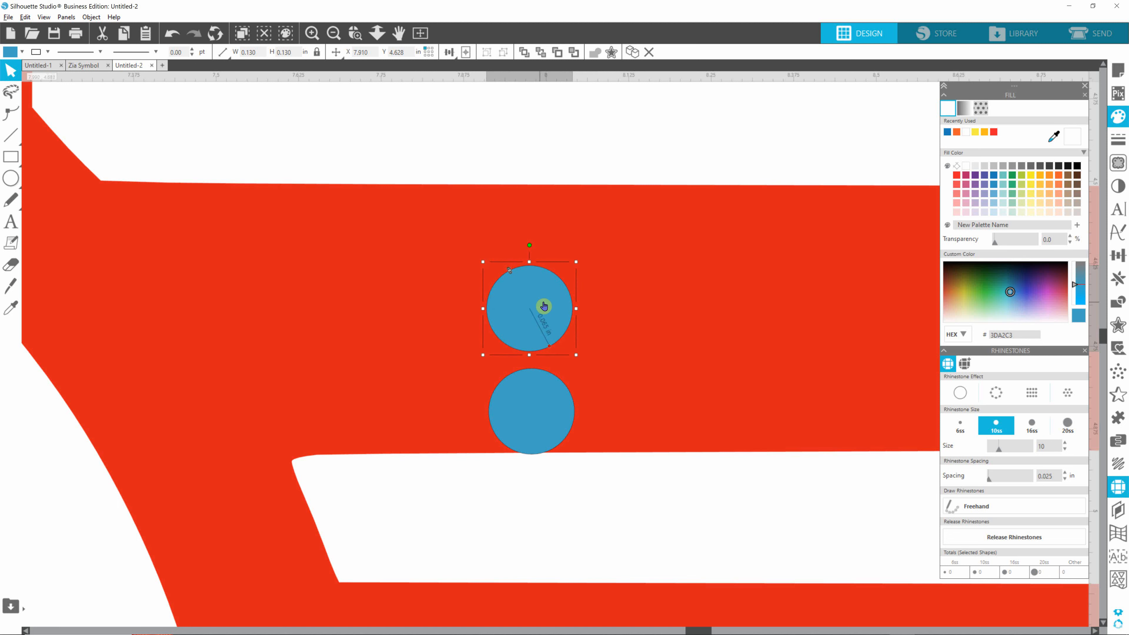
drag(543, 306, 545, 205)
drag(425, 116, 583, 478)
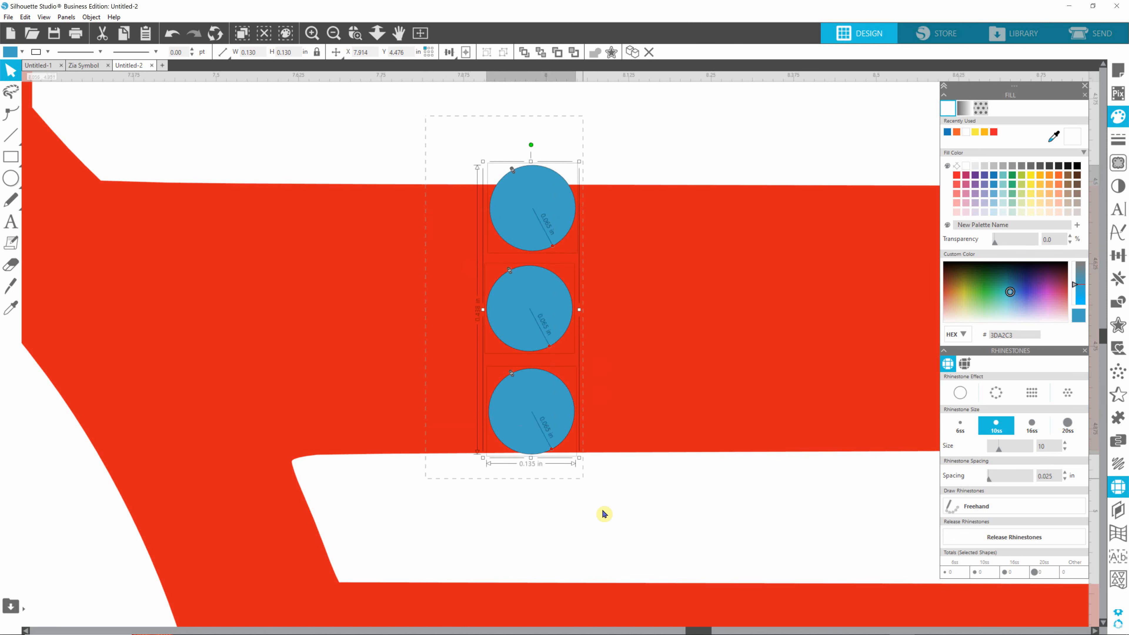
drag(547, 305, 531, 311)
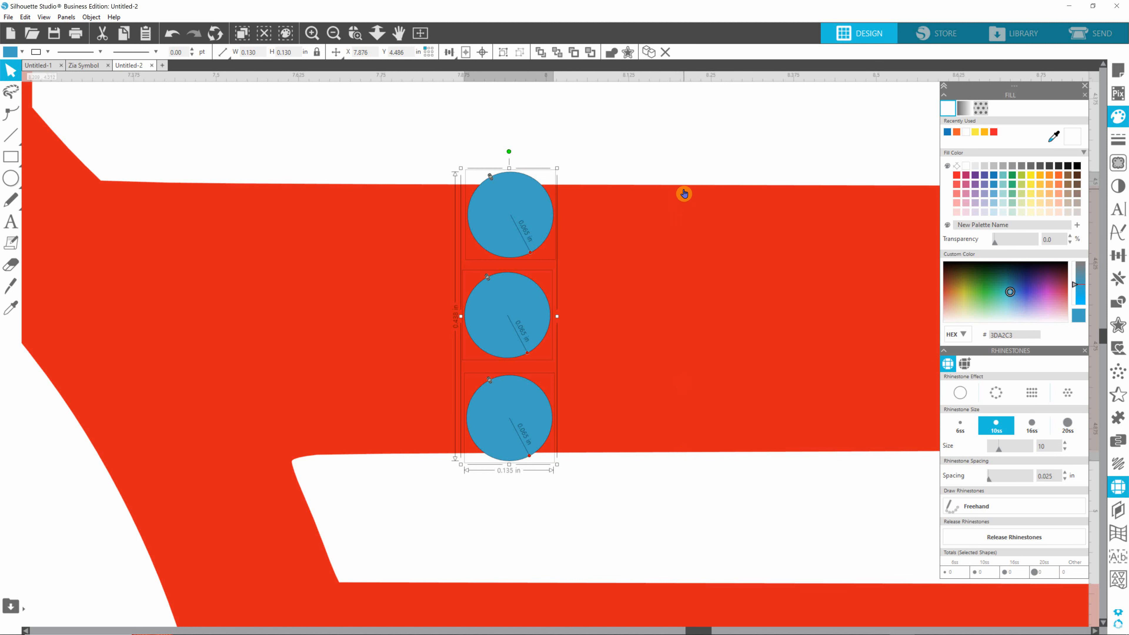
Build a second, more widely spaced column of three circles to the right, centering its outer circles on the arm's upper and lower edges.
click(545, 439)
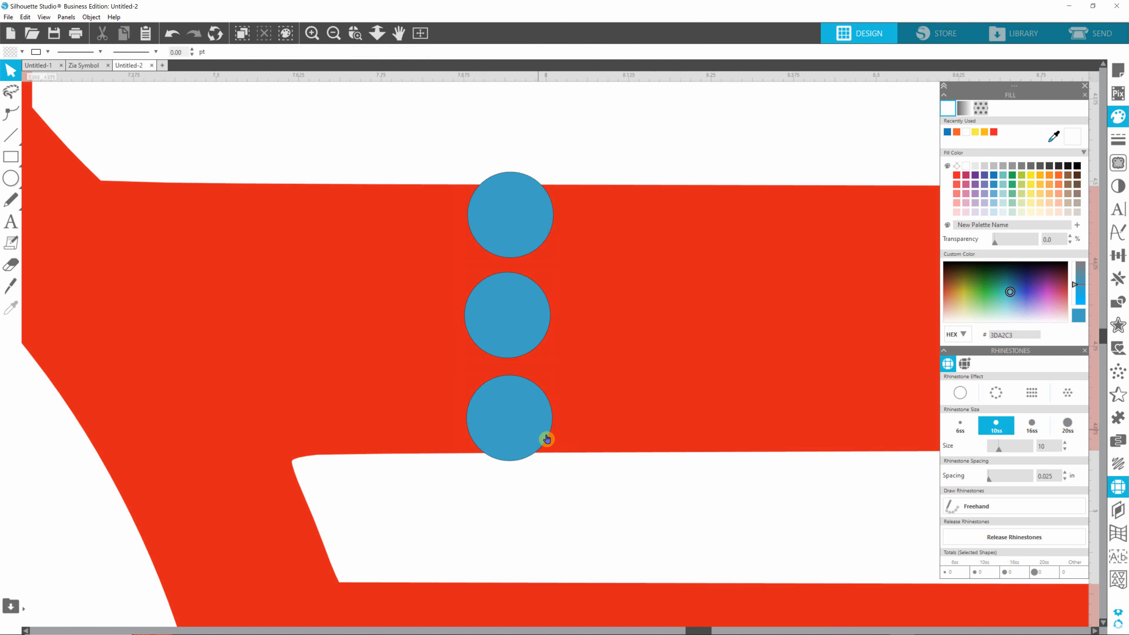
click(532, 433)
drag(519, 415, 683, 183)
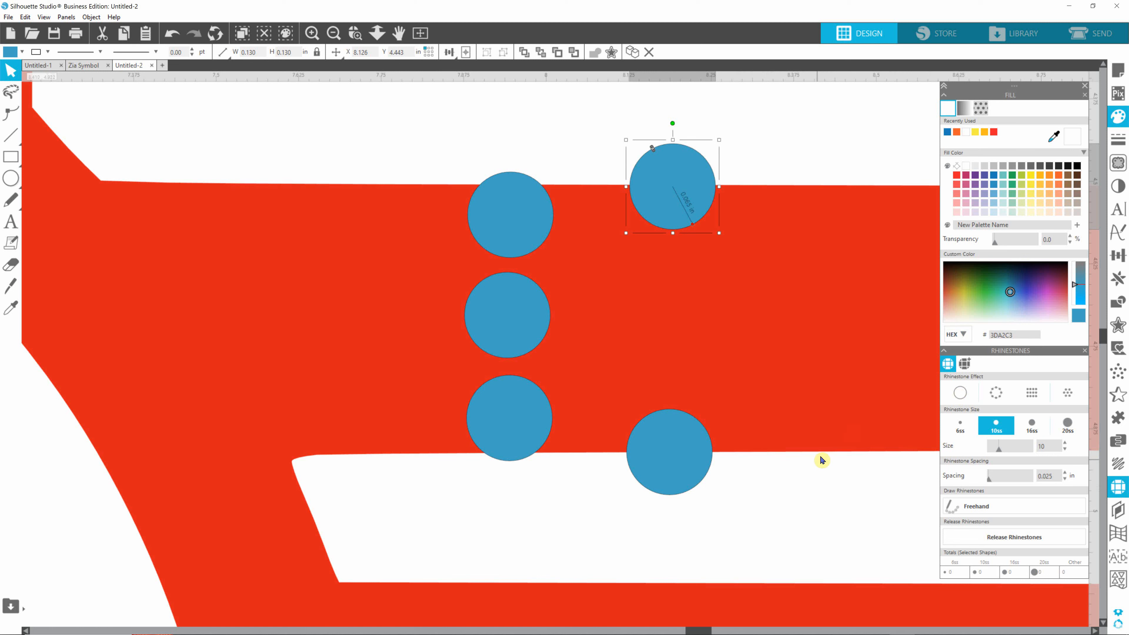
click(683, 461)
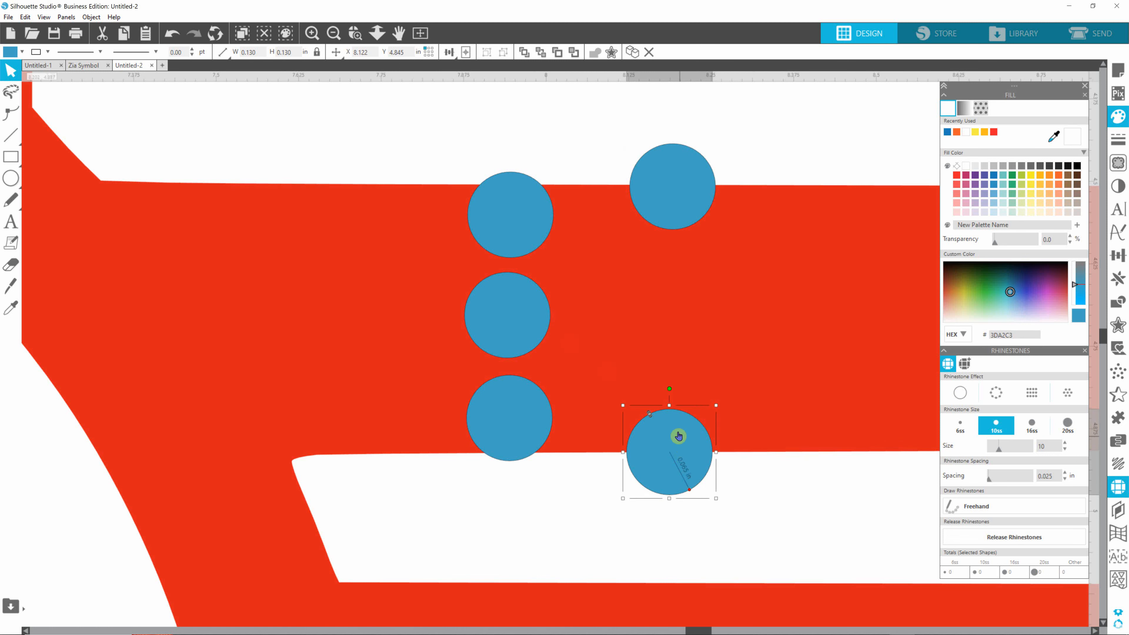
drag(680, 438, 684, 310)
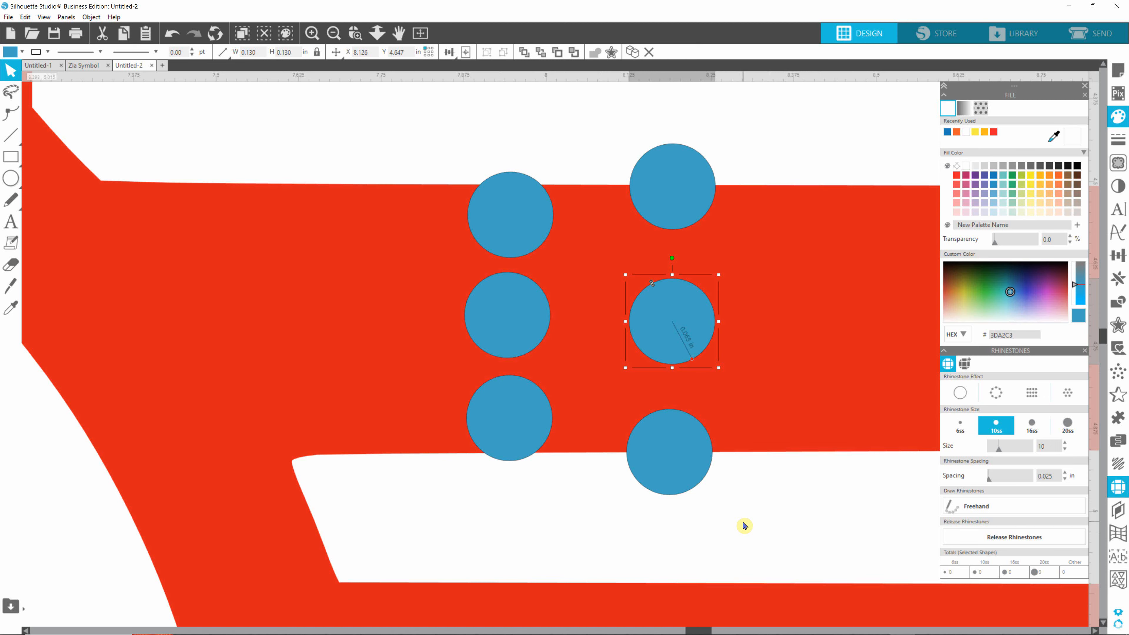
Examine the two circle columns at the scale of the whole red symbol alongside the automatically filled rhinestone version.
scroll(720, 468, down, 5)
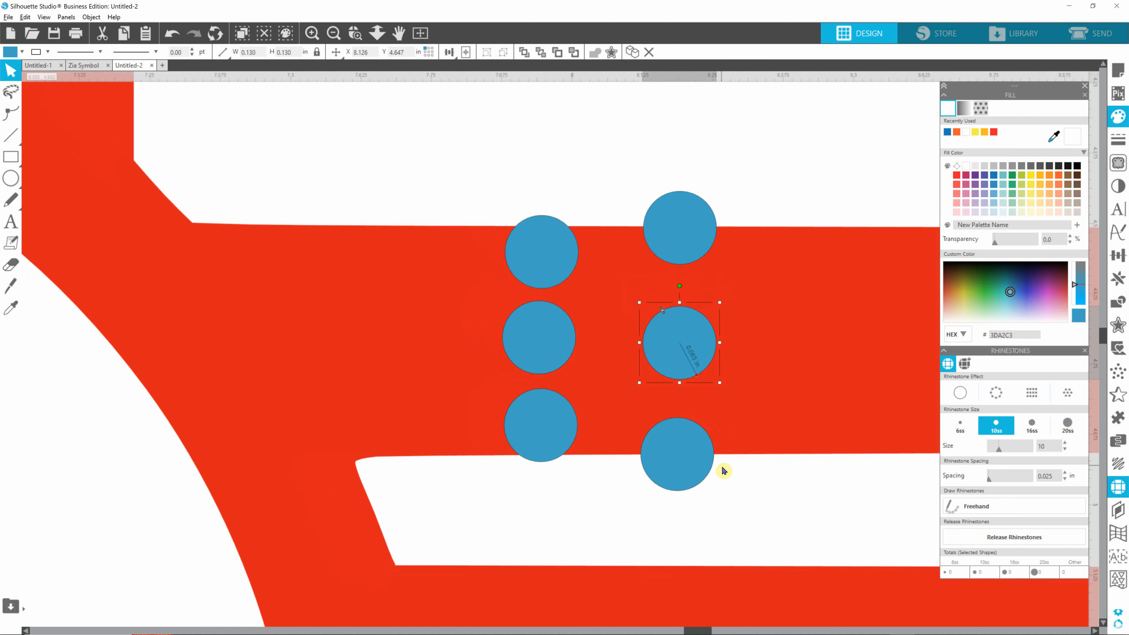
scroll(720, 468, down, 5)
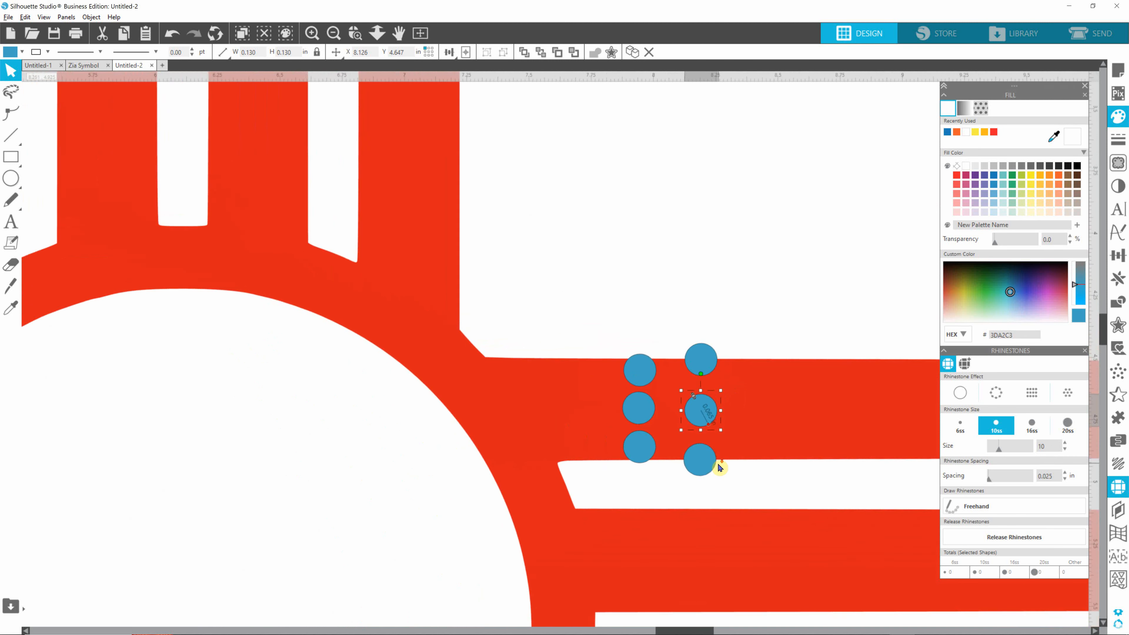
scroll(730, 468, down, 5)
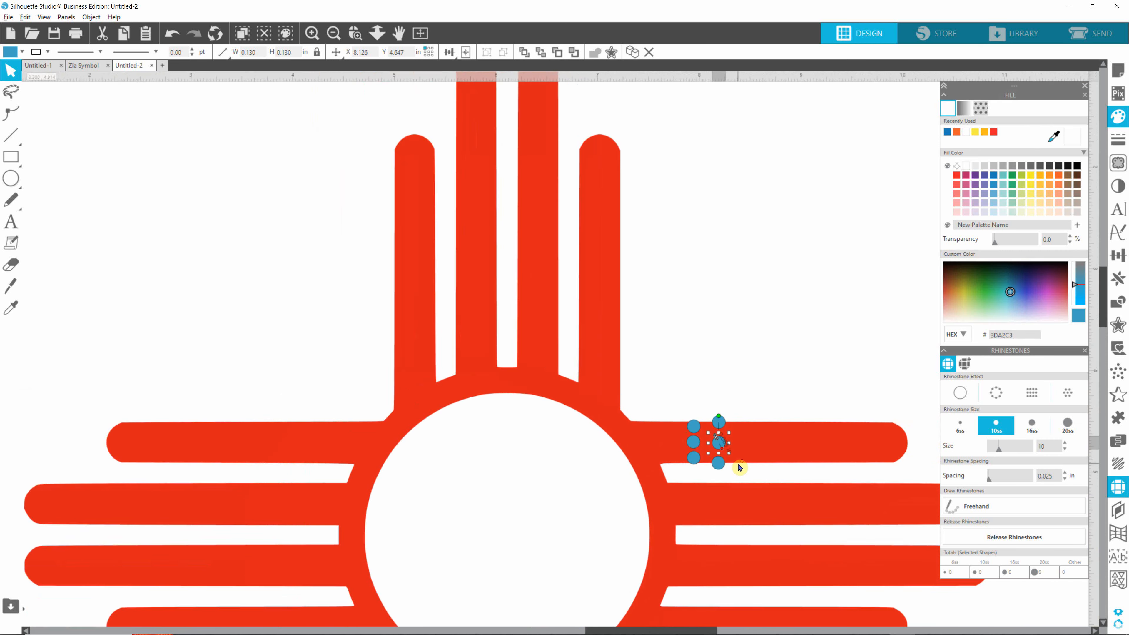
scroll(741, 466, down, 5)
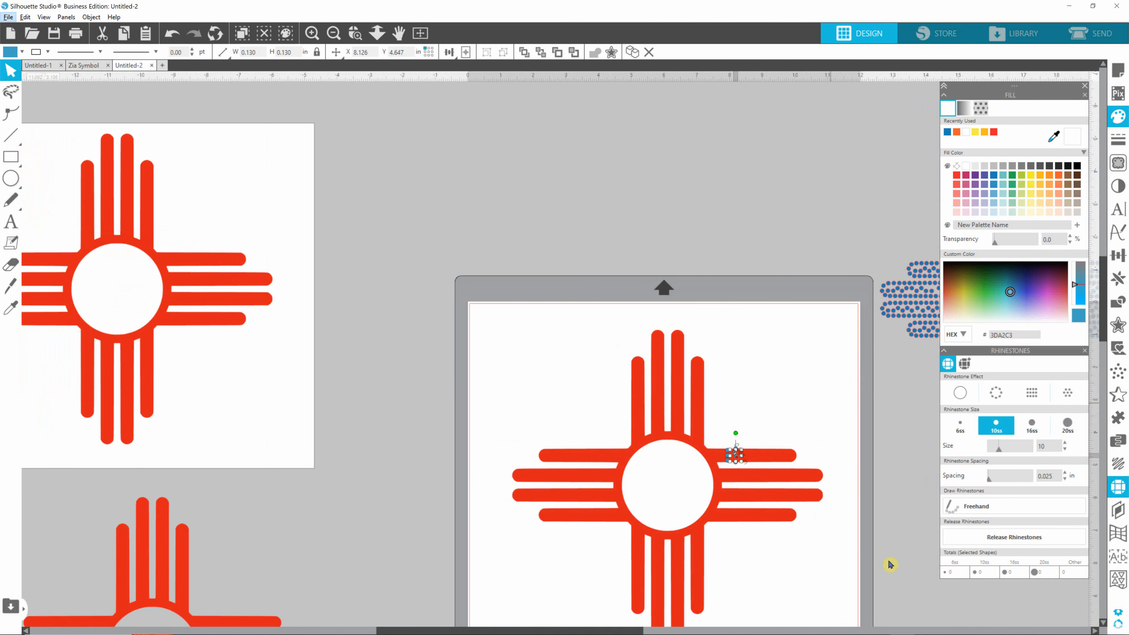
drag(596, 631, 736, 631)
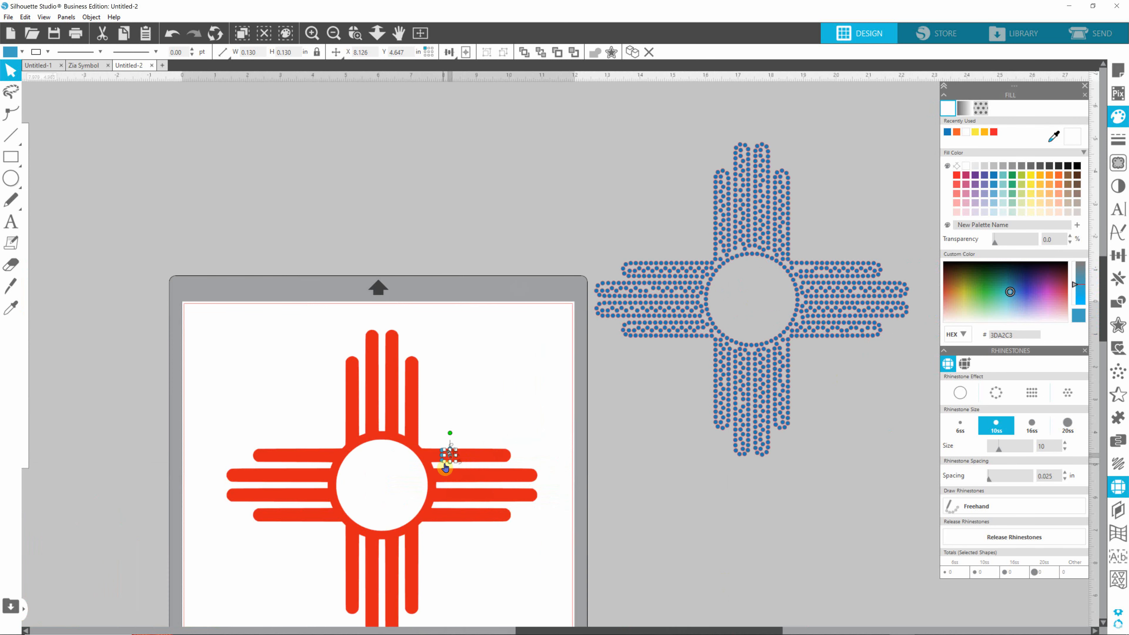
scroll(444, 467, up, 5)
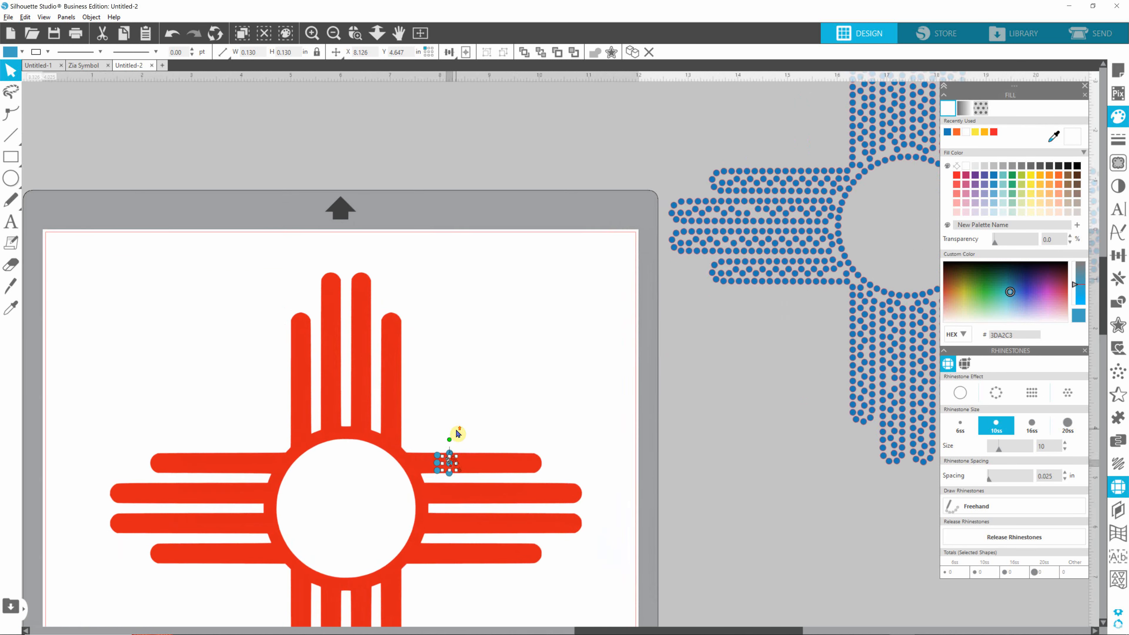
scroll(457, 434, up, 2)
scroll(430, 530, up, 2)
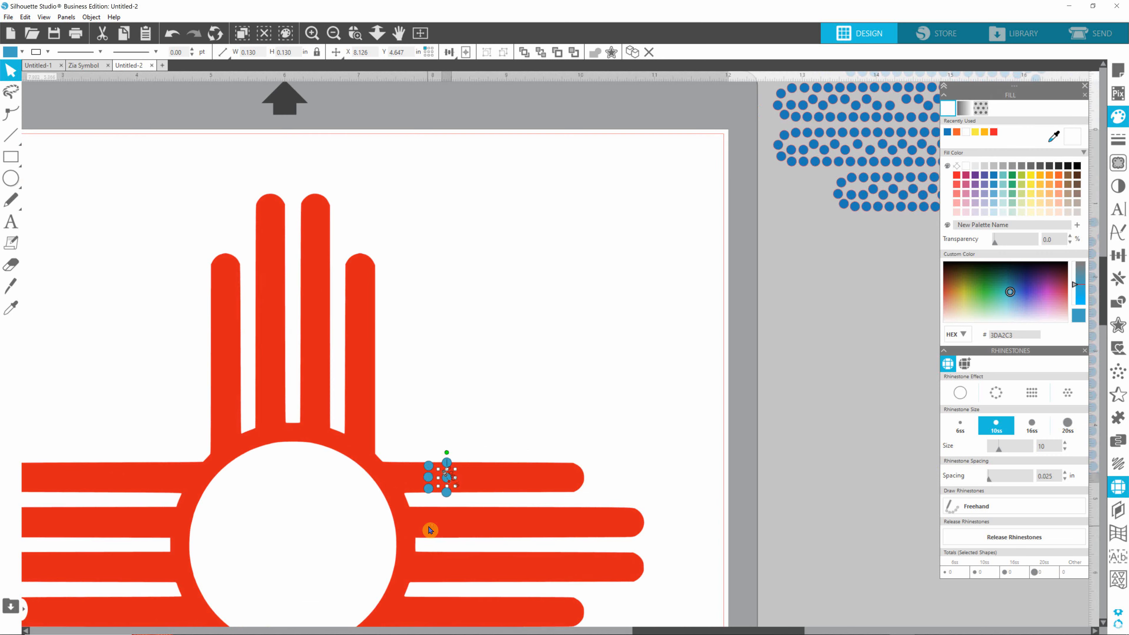
scroll(431, 531, up, 4)
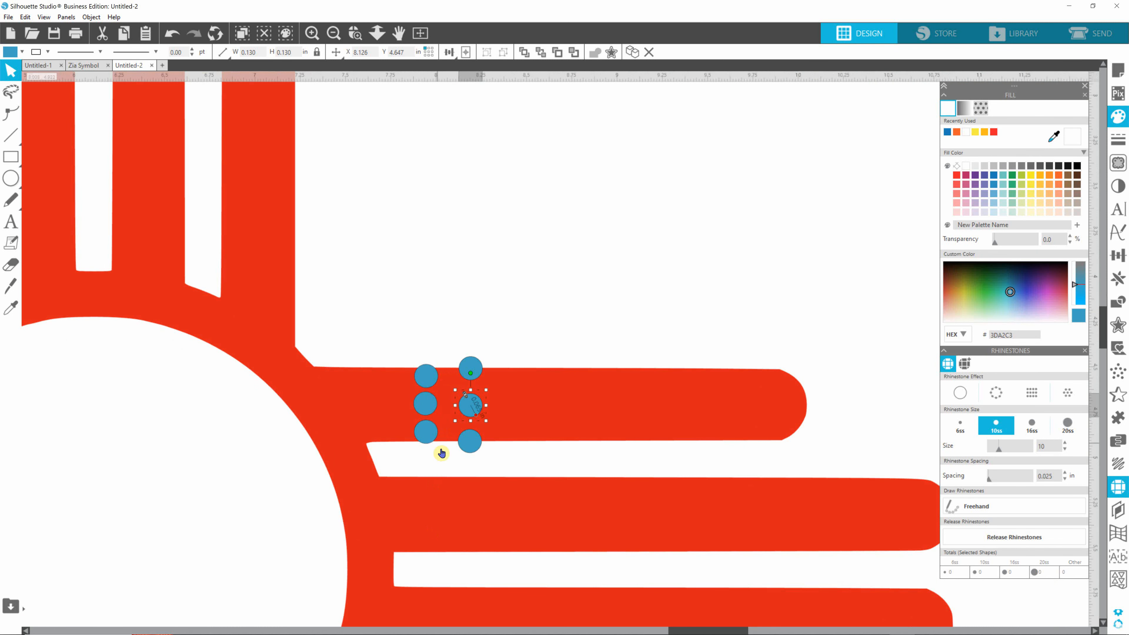
Copy the left three-circle column onto the second right arm, and place two circles across the ring below the upper right gap.
drag(402, 341, 450, 454)
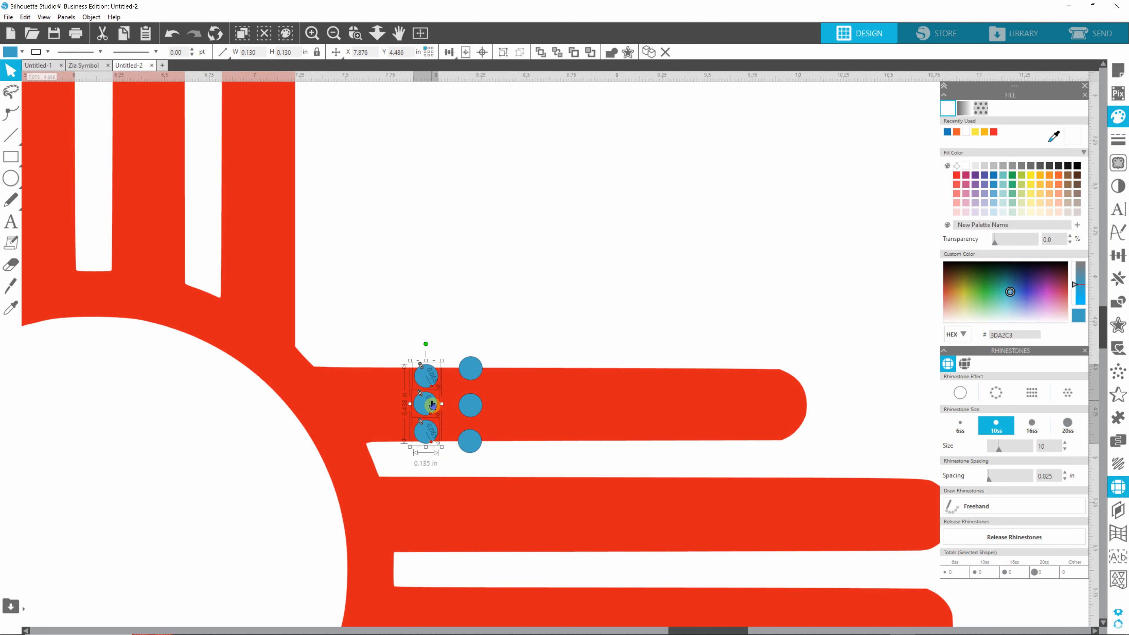
drag(431, 401, 429, 512)
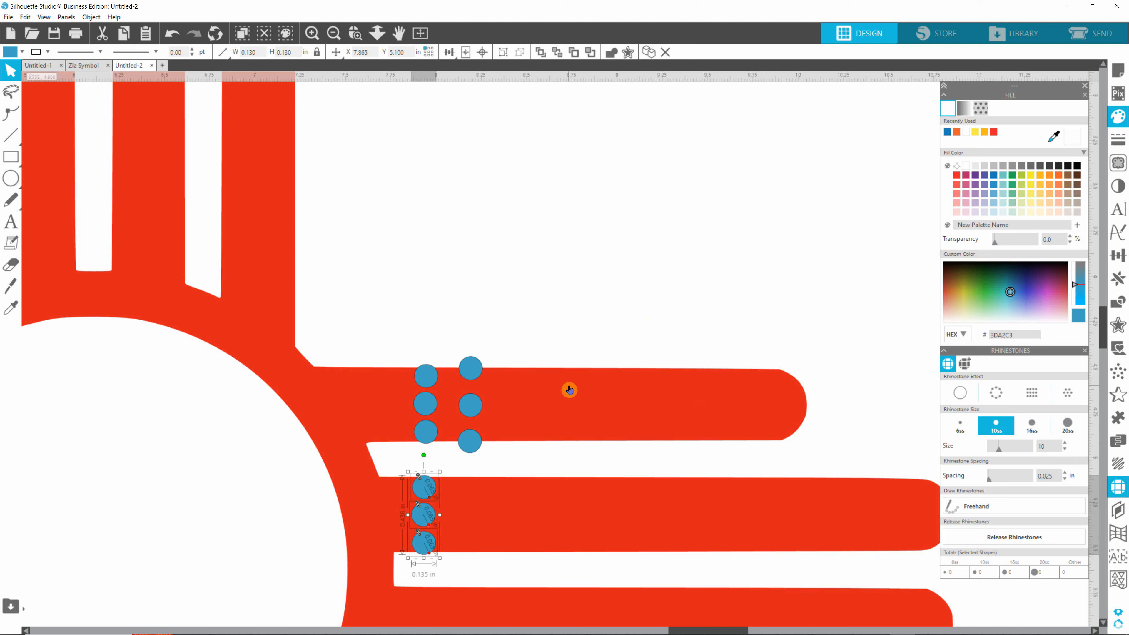
click(544, 312)
click(432, 441)
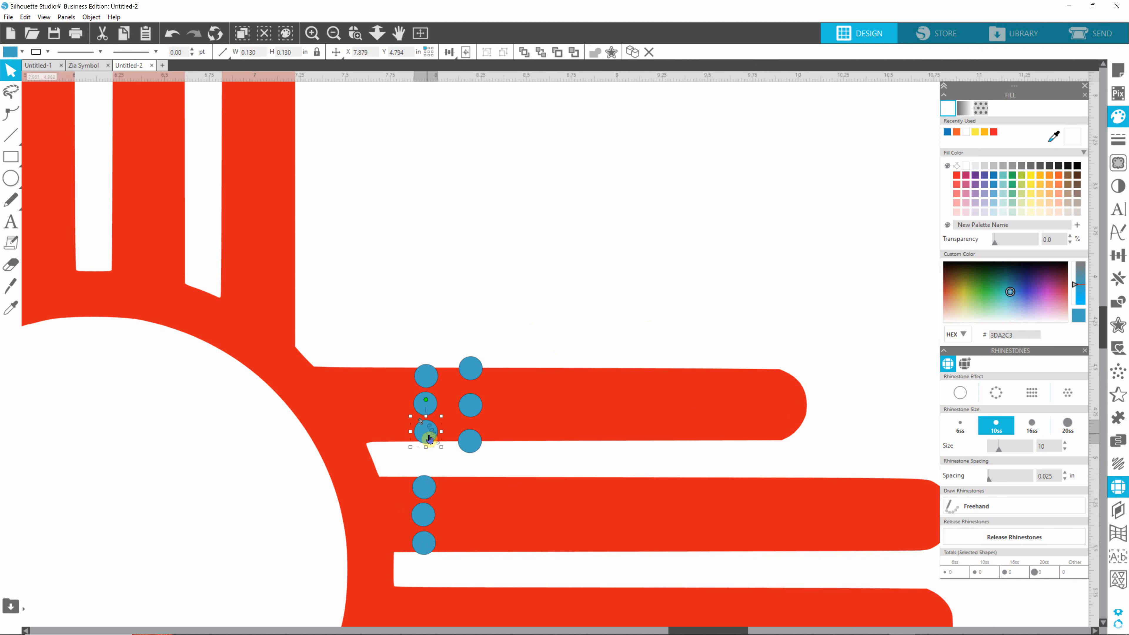
drag(418, 441, 195, 313)
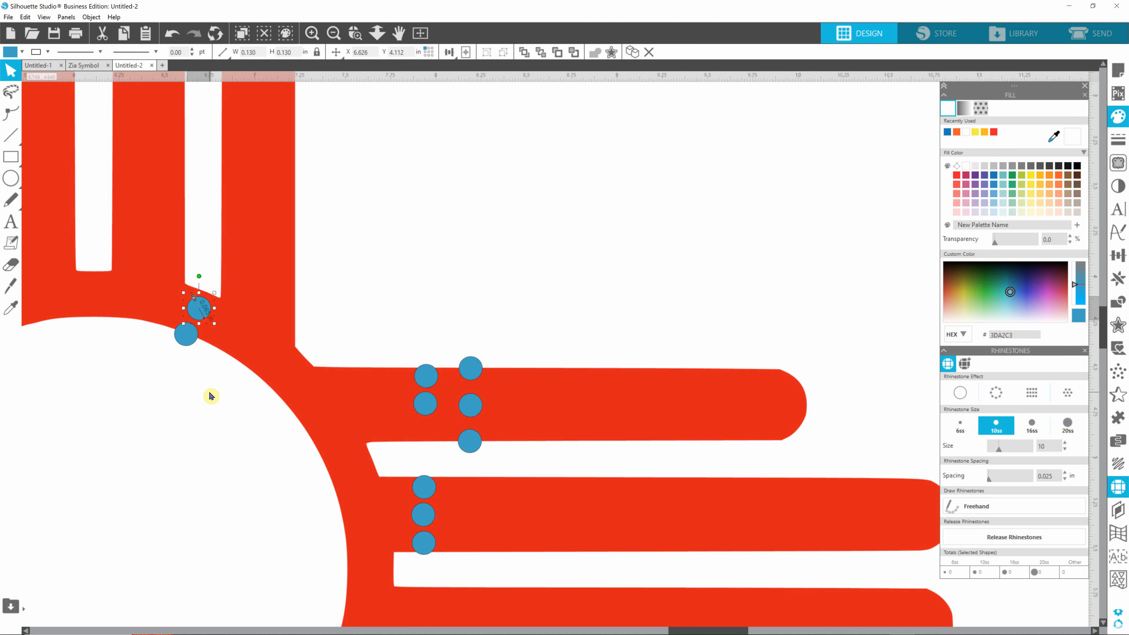
Delete all the trial circles except one and move that circle to the blank area above the right arms.
scroll(261, 388, down, 1)
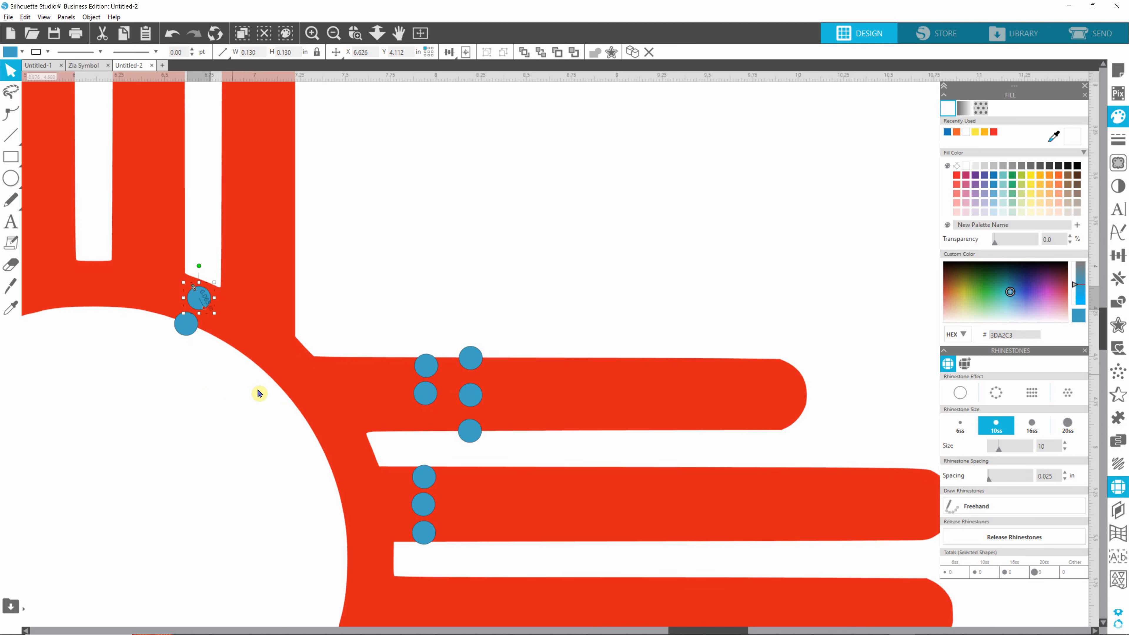
scroll(259, 393, down, 3)
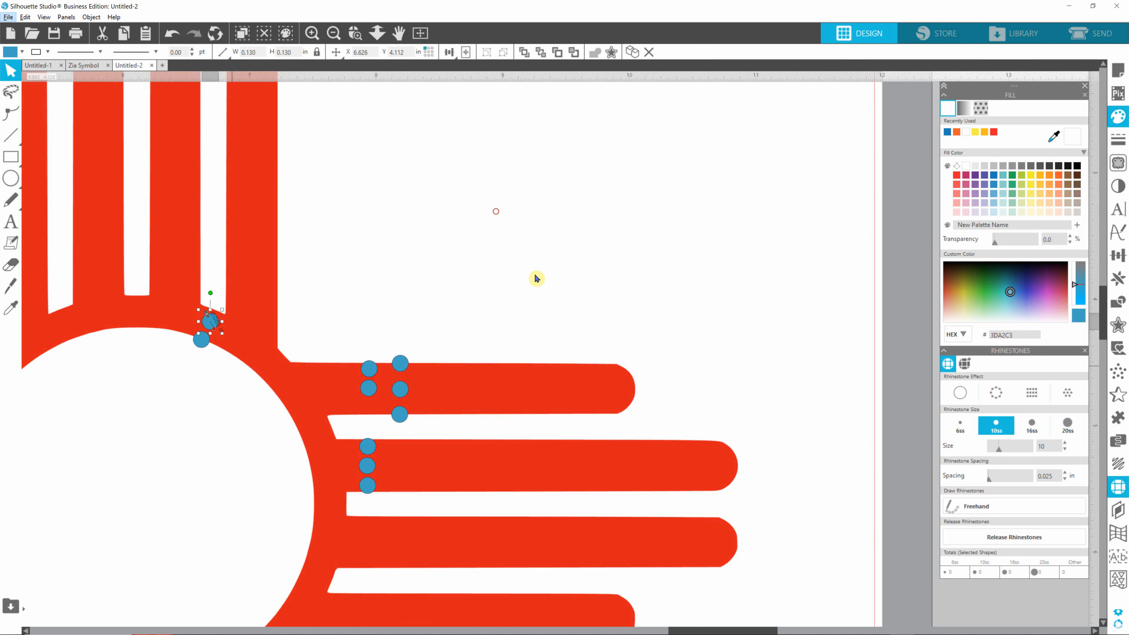
drag(537, 278, 173, 541)
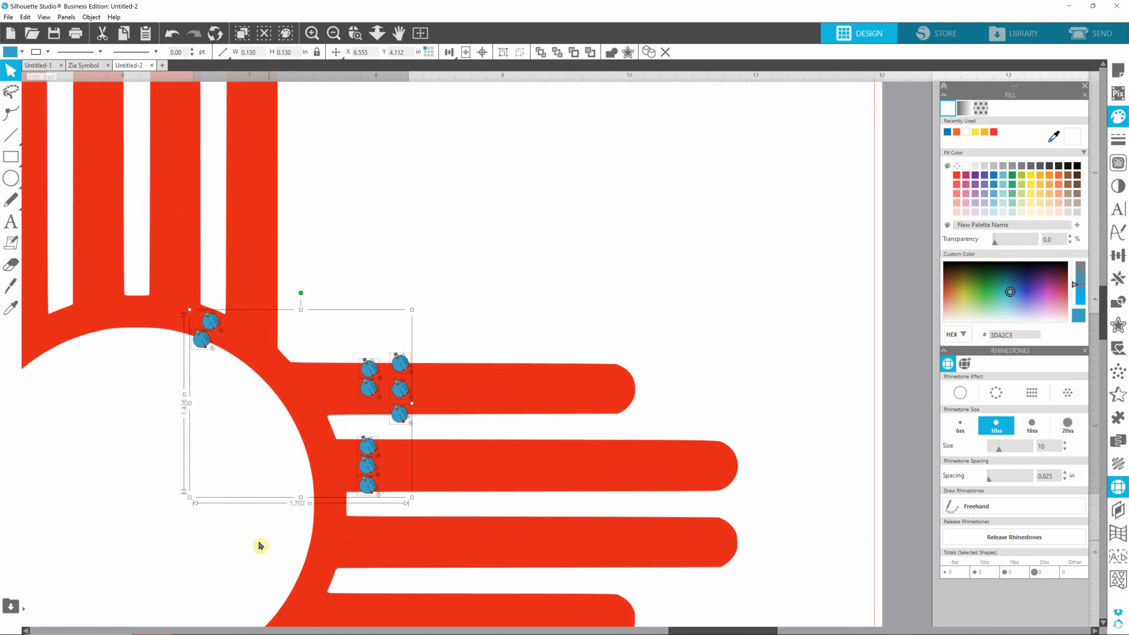
drag(475, 301, 342, 512)
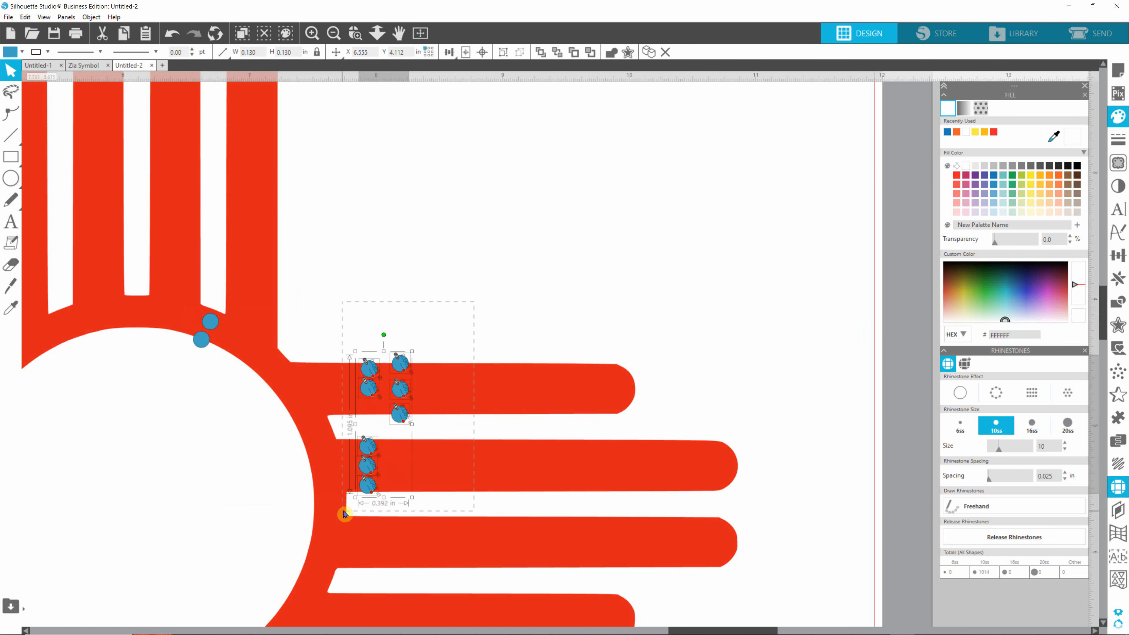
key(Delete)
drag(213, 328, 449, 273)
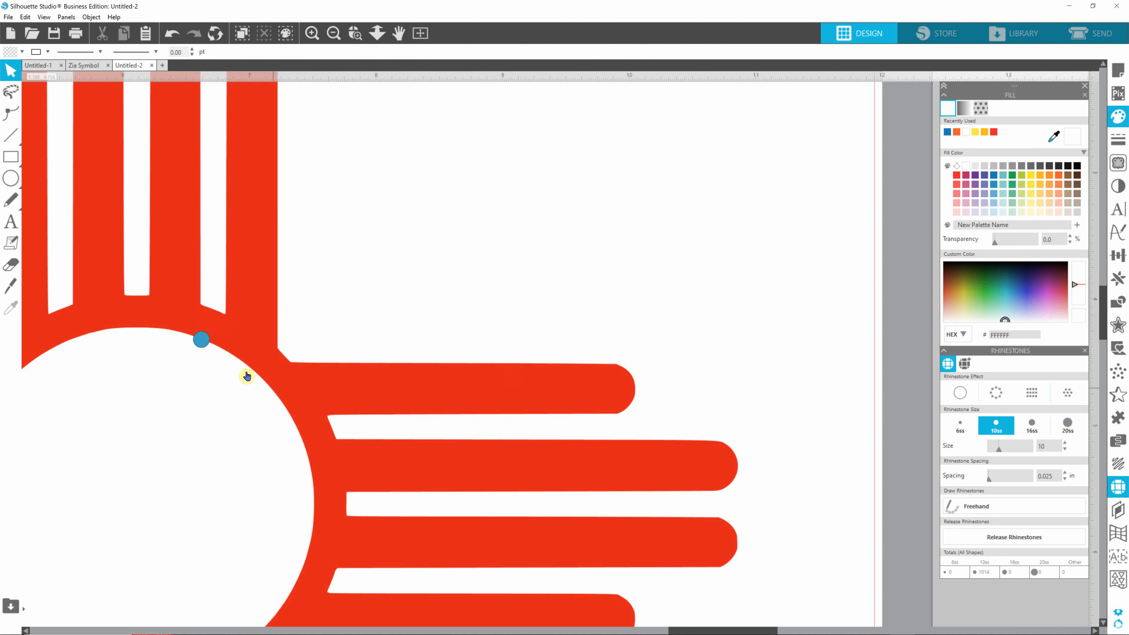
drag(201, 341, 725, 243)
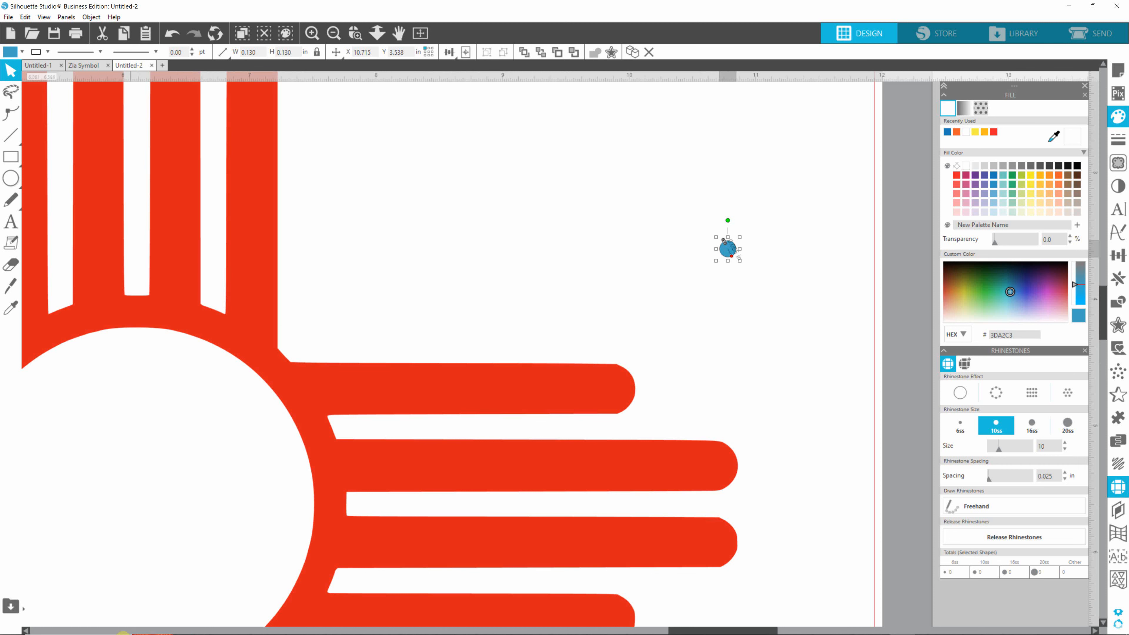
mouse_move(123, 633)
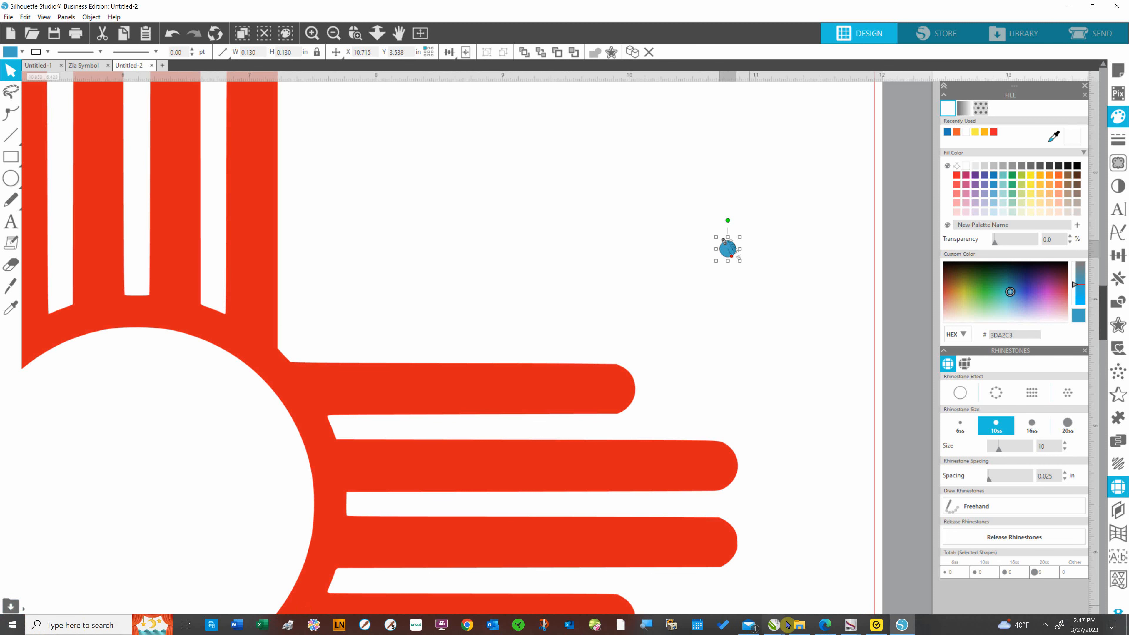
Move the red symbol to the middle of the page's width, just inside its upper margin, clear of the small blue circle.
click(25, 631)
click(25, 631)
click(25, 631)
click(25, 630)
click(25, 631)
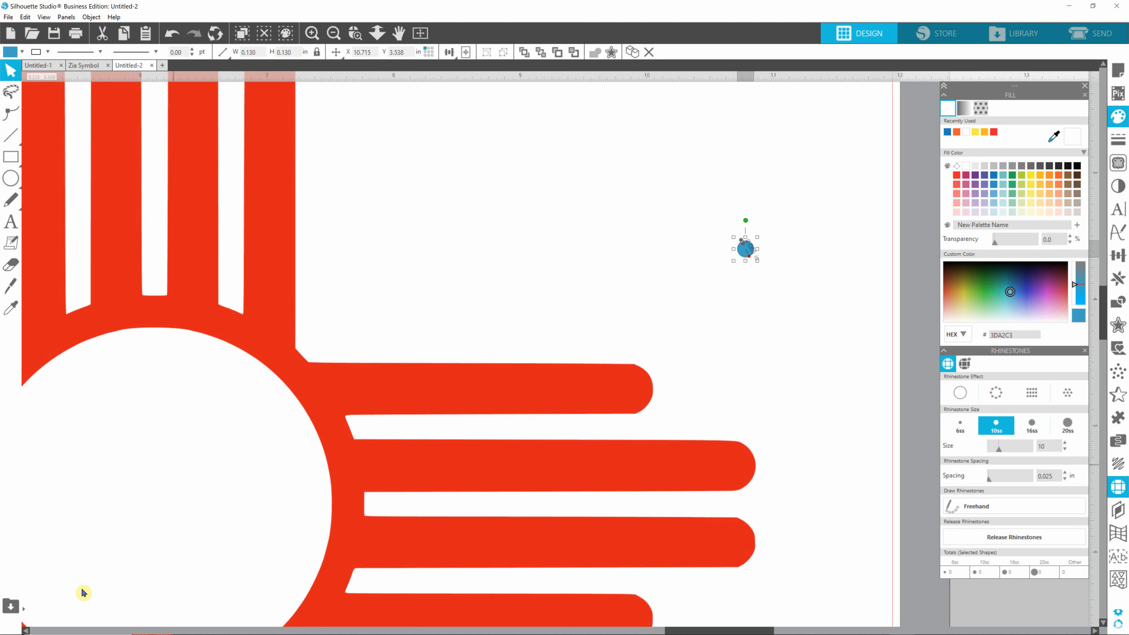
scroll(195, 493, down, 3)
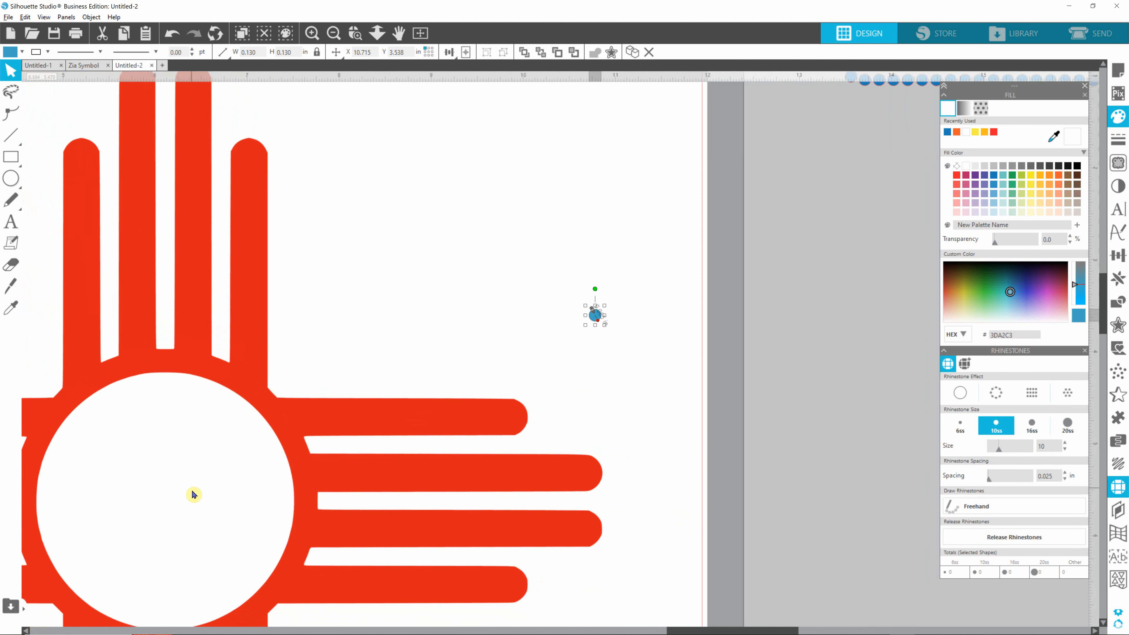
scroll(194, 494, down, 4)
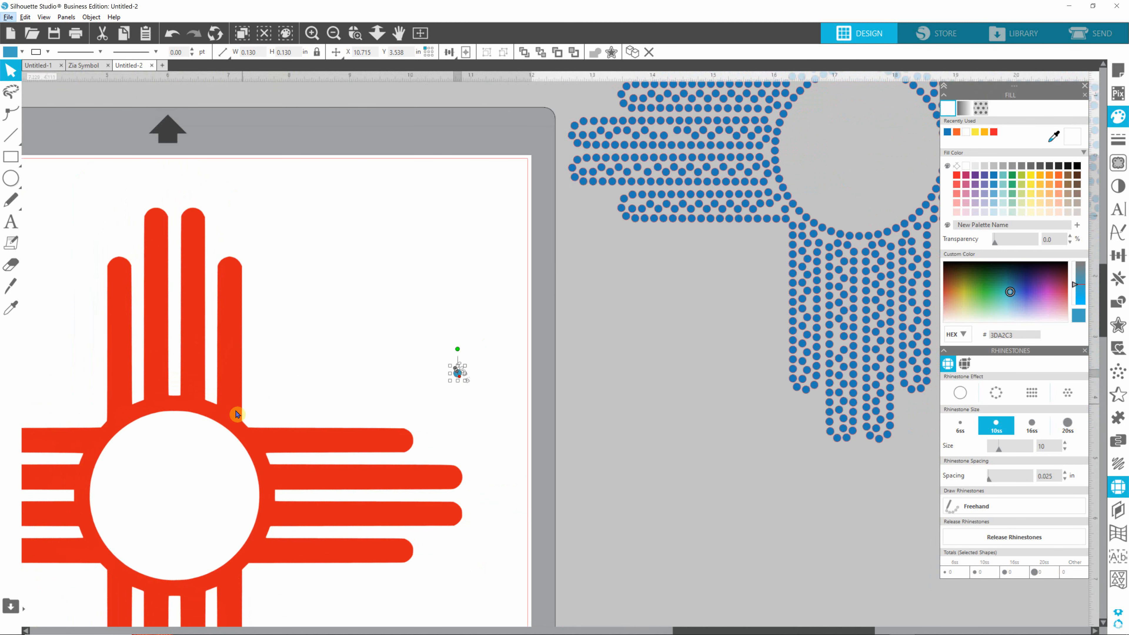
drag(241, 409, 338, 319)
drag(368, 299, 267, 333)
click(213, 454)
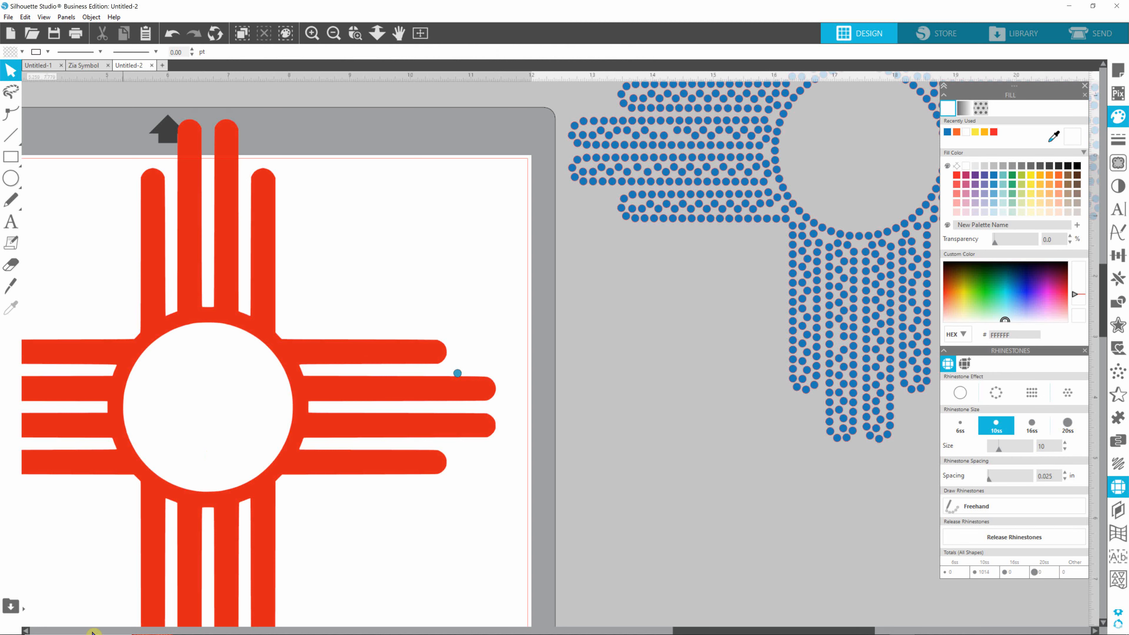
click(26, 630)
drag(26, 631, 26, 631)
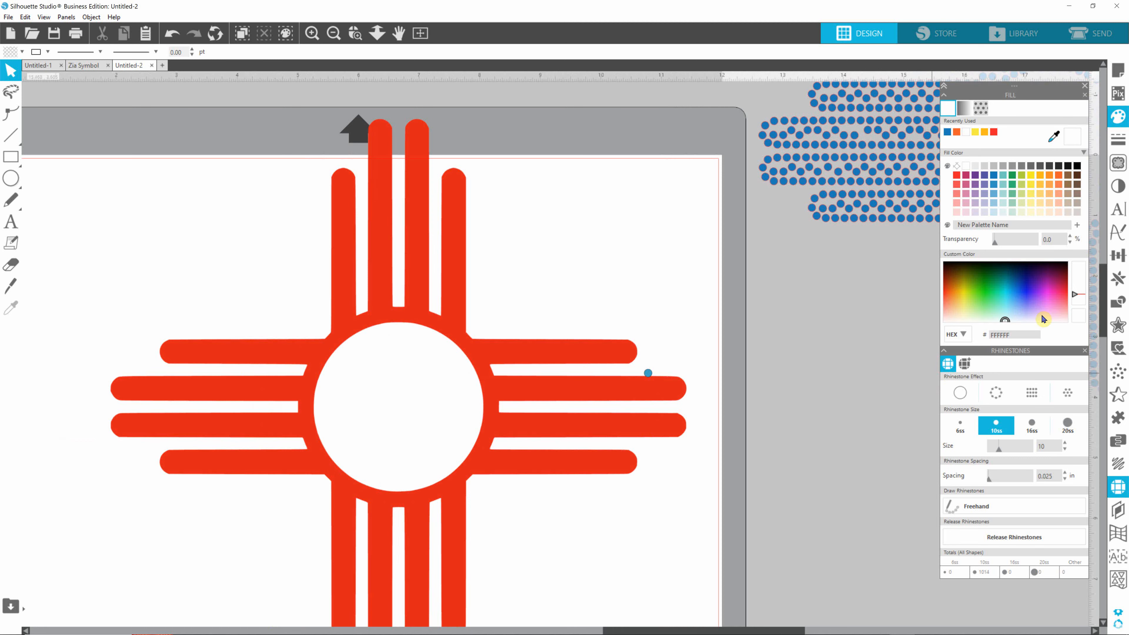
drag(1103, 308, 1103, 327)
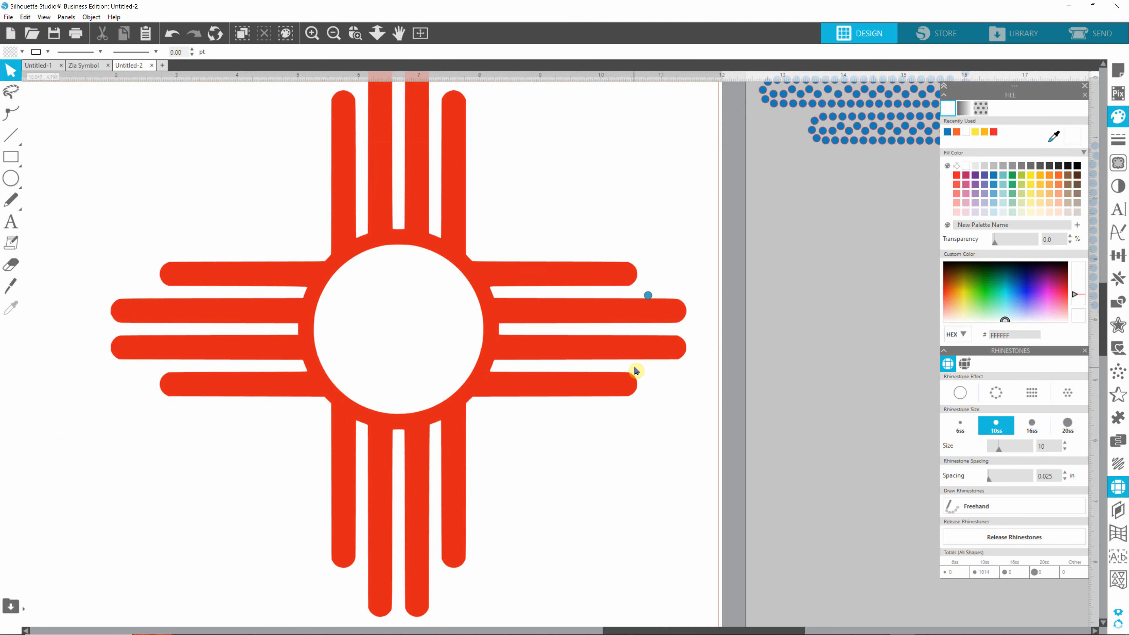
drag(492, 326, 421, 363)
scroll(421, 362, down, 2)
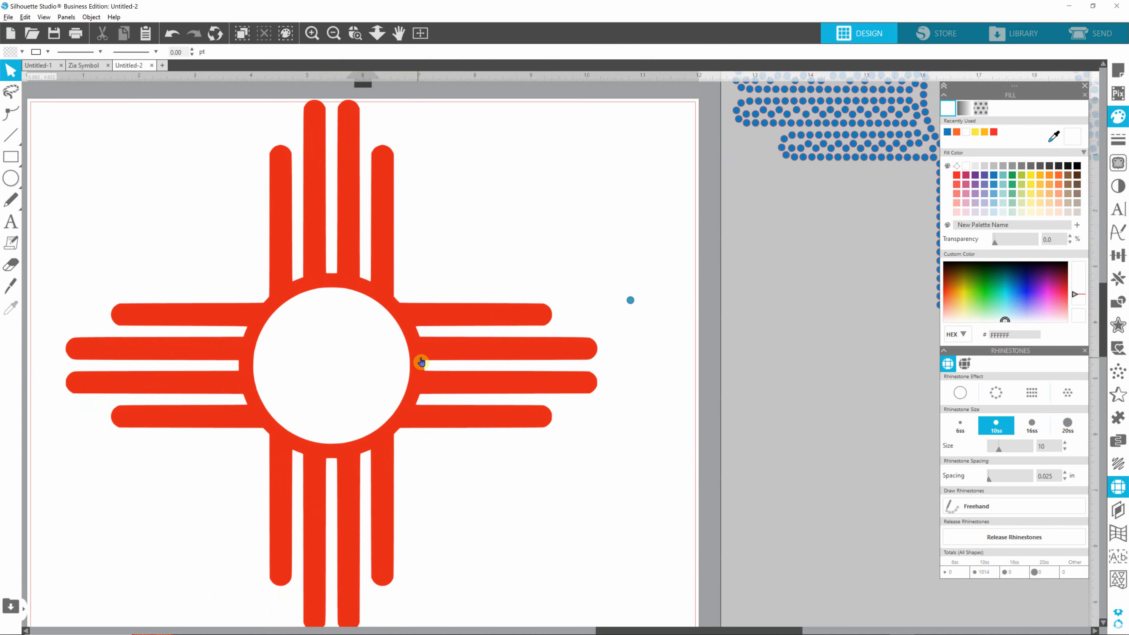
scroll(421, 362, down, 1)
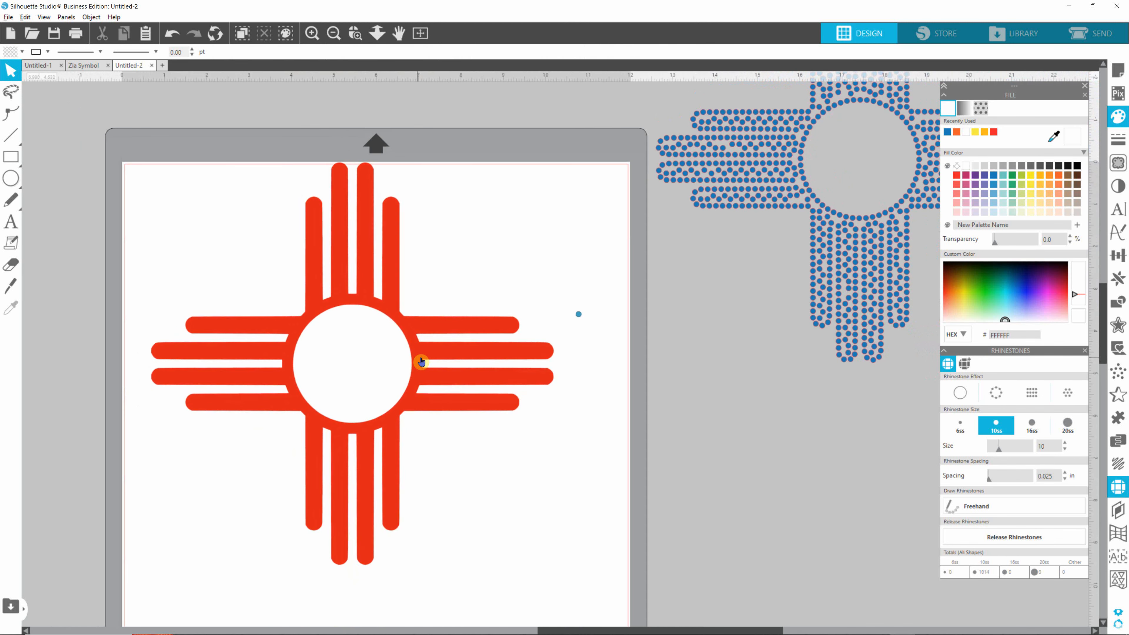
drag(419, 364, 423, 412)
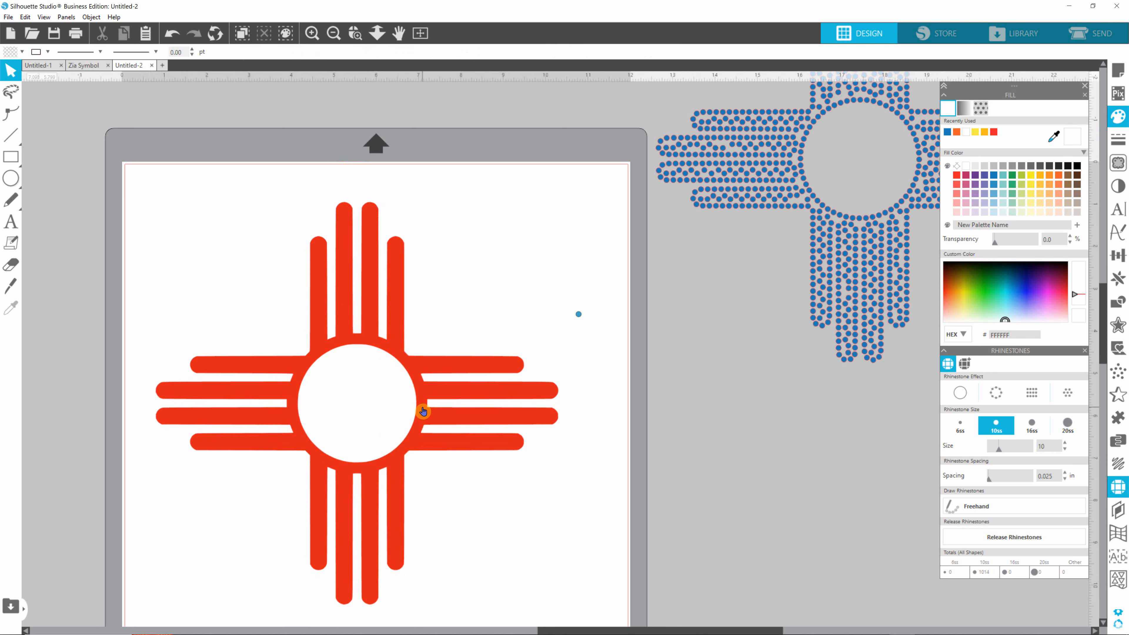
Draw a circle about 2.62 in across in the blank area to the upper left of the red symbol.
scroll(340, 414, up, 4)
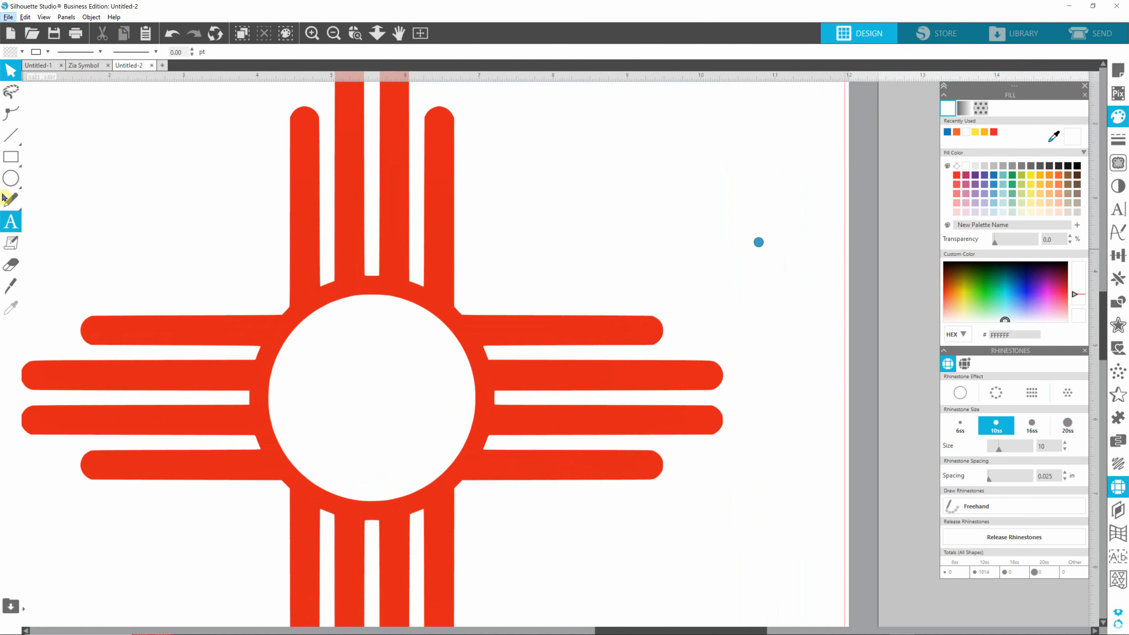
click(11, 178)
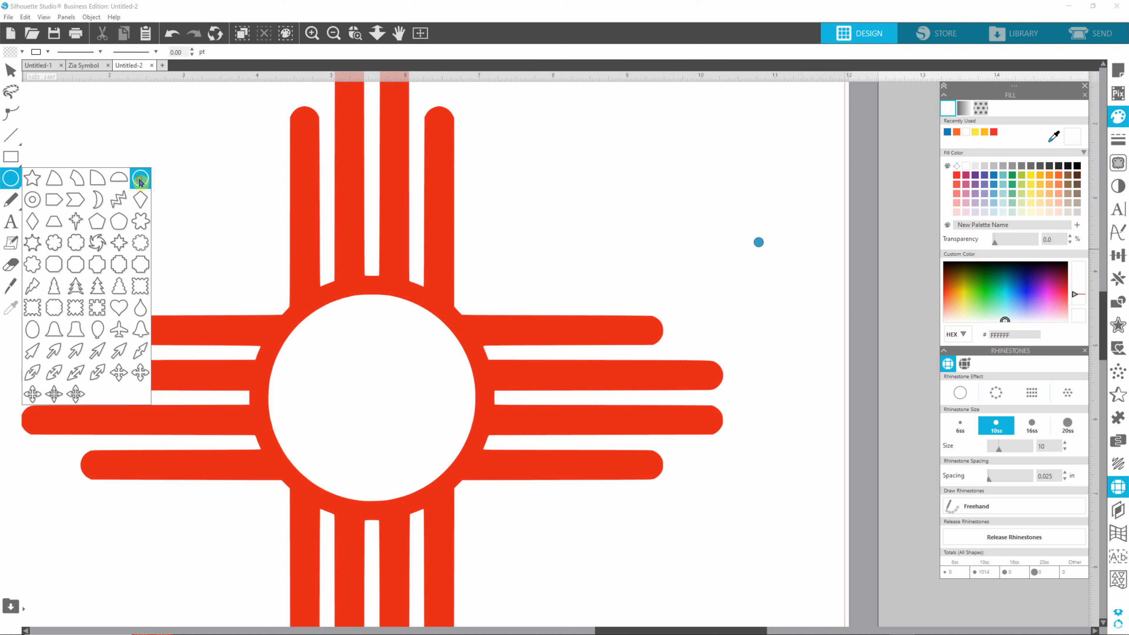
click(141, 178)
drag(129, 132, 178, 215)
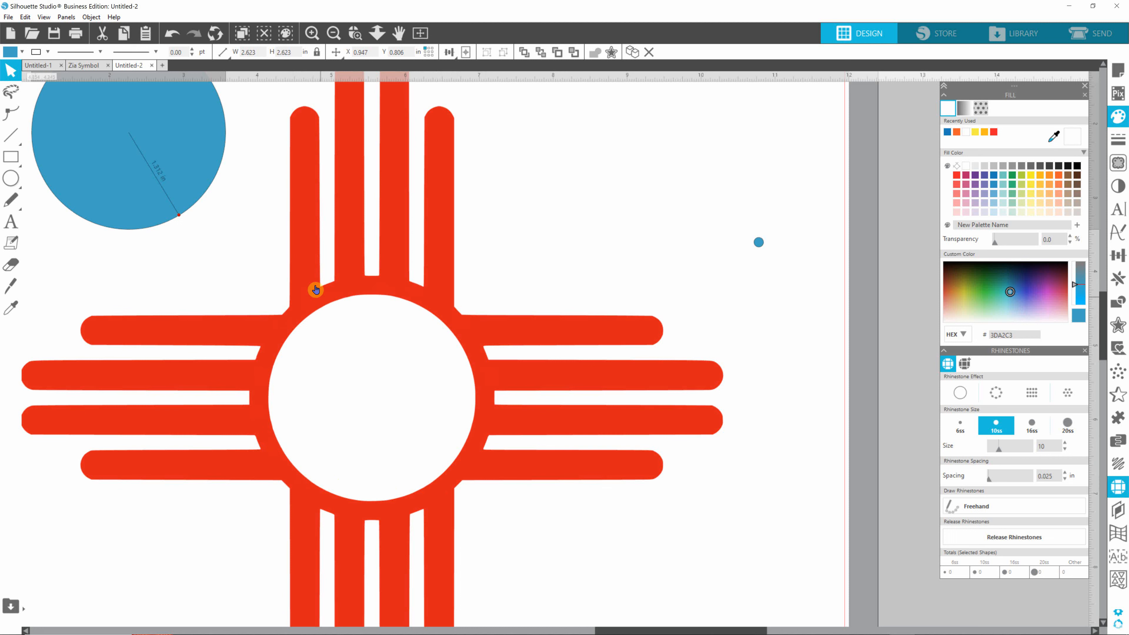
Move the large circle into the symbol's center and enlarge it to about 2.8 in so it matches the ring's inner edge.
click(195, 135)
drag(181, 125, 423, 395)
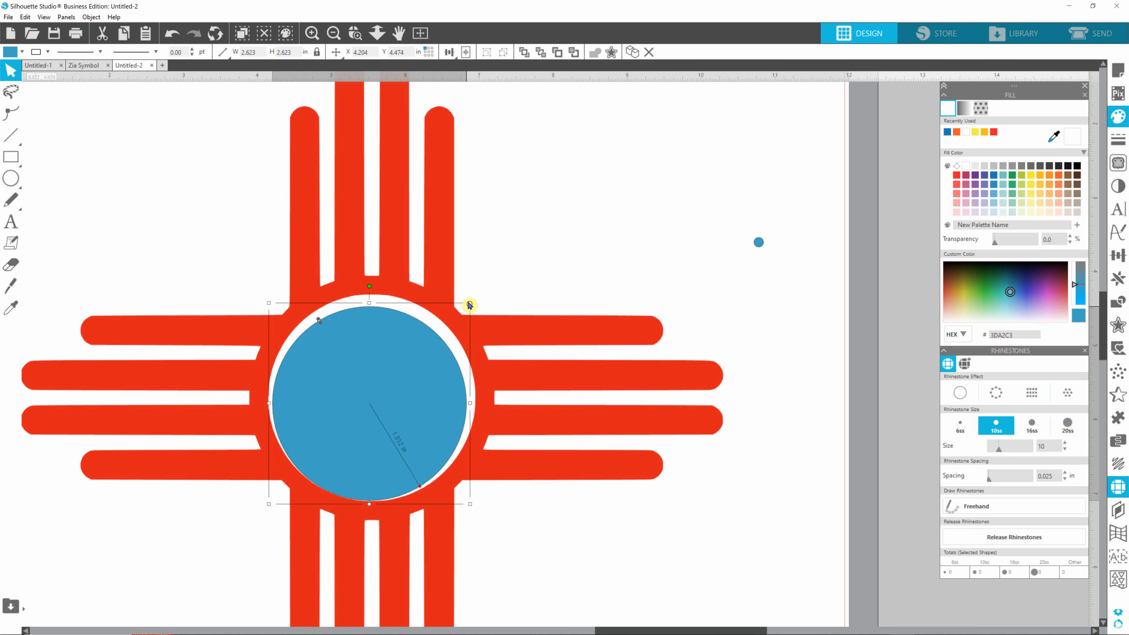
drag(470, 305, 480, 294)
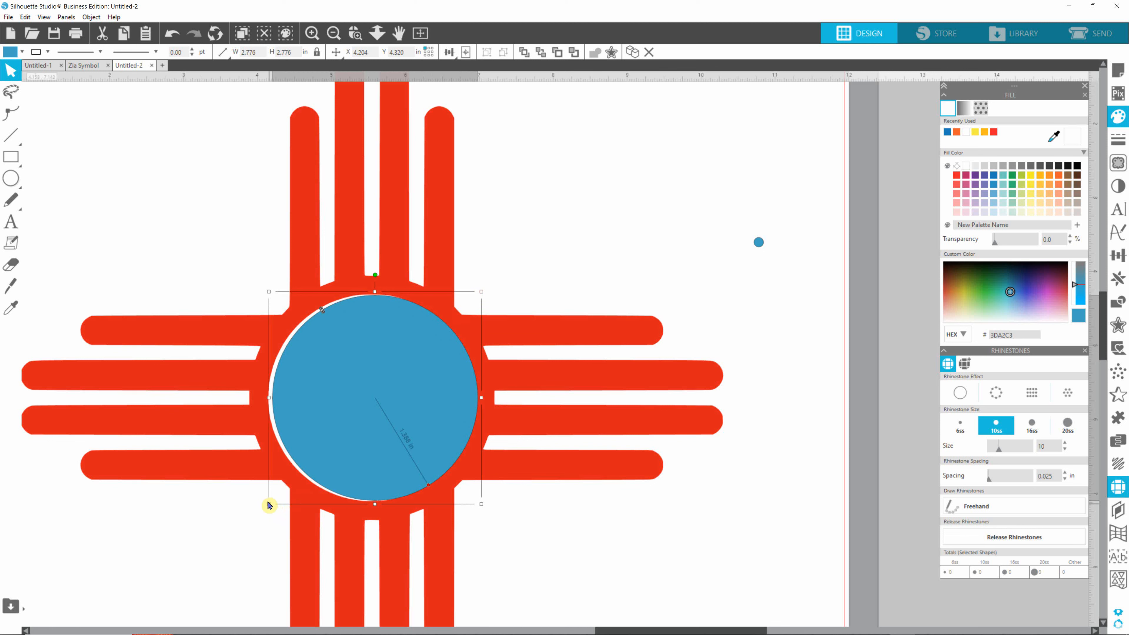
drag(269, 505, 267, 507)
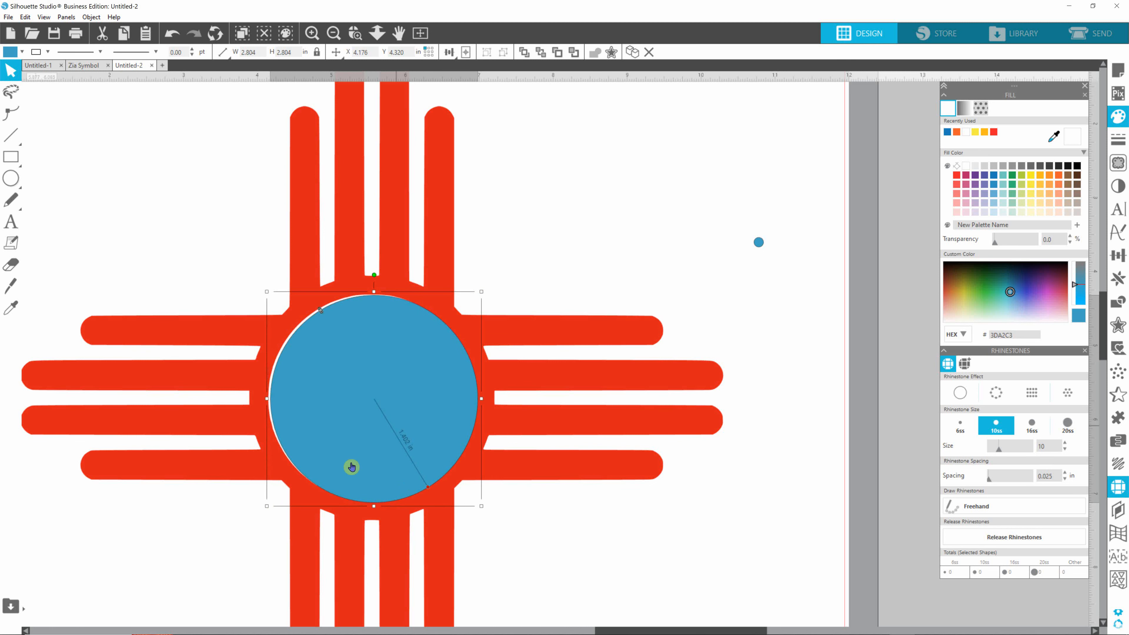
drag(415, 400, 414, 399)
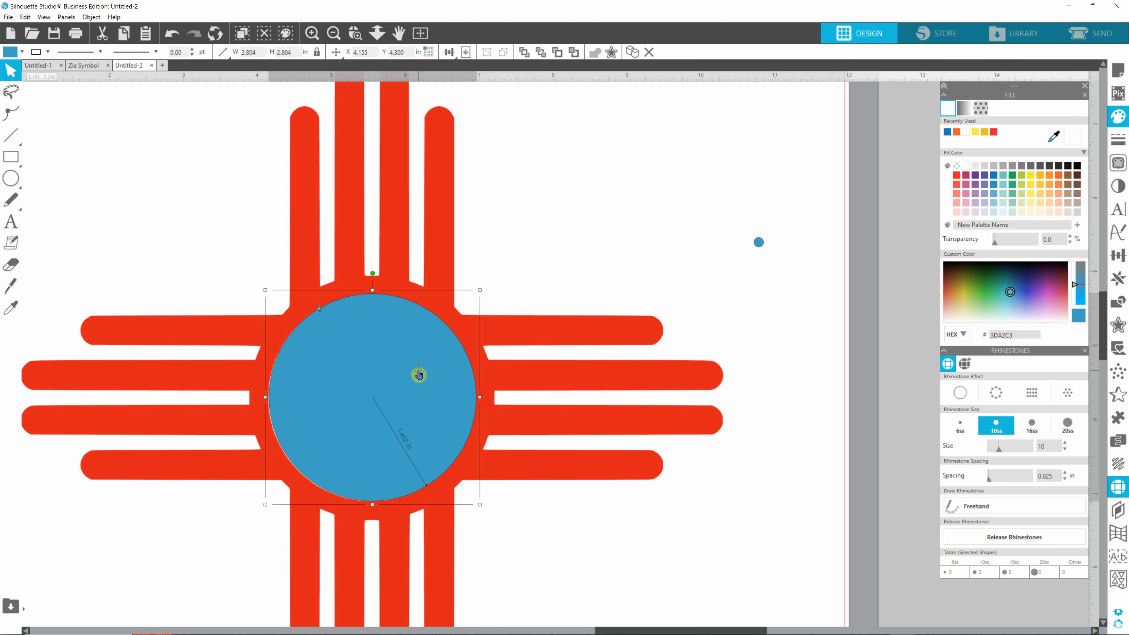
drag(418, 375, 418, 375)
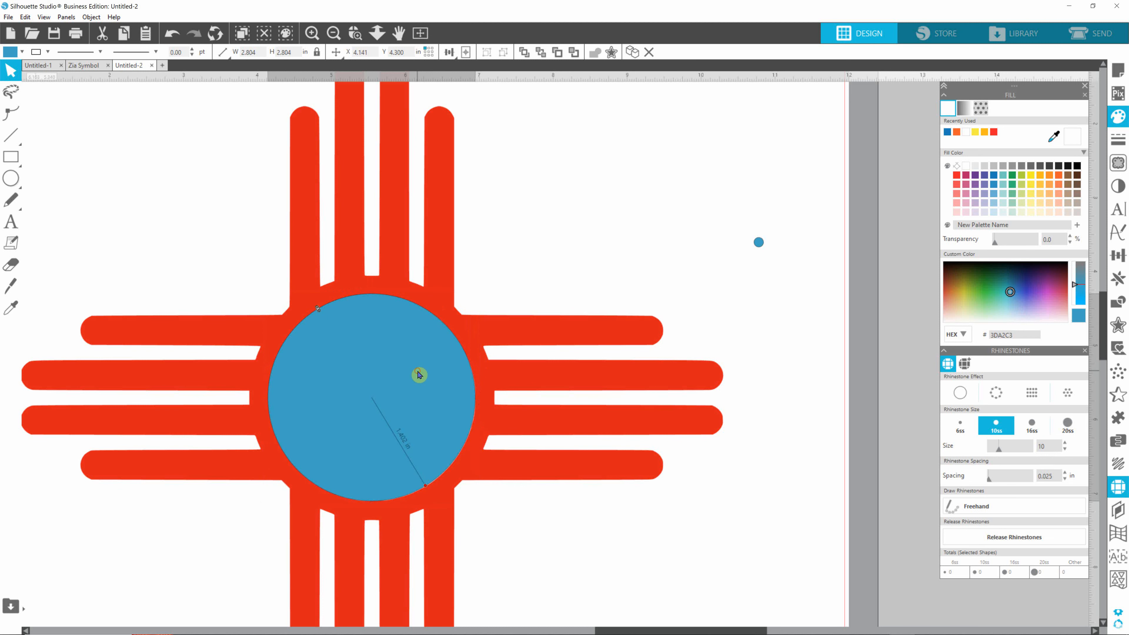
click(609, 258)
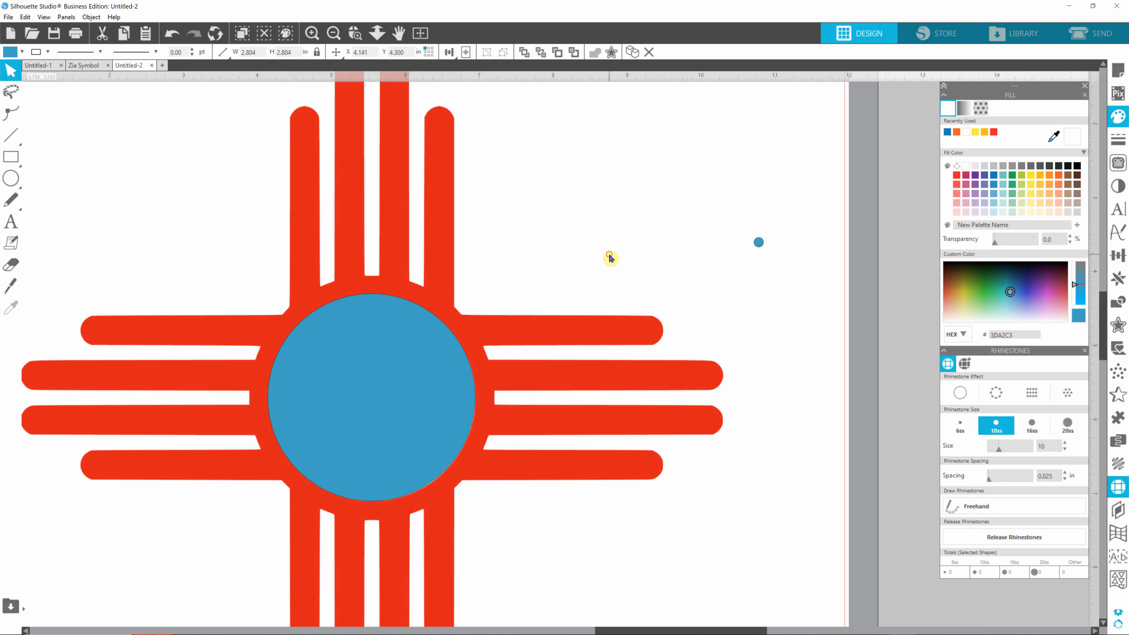
Offset the large central circle outward by 0.155 in and apply it.
click(358, 385)
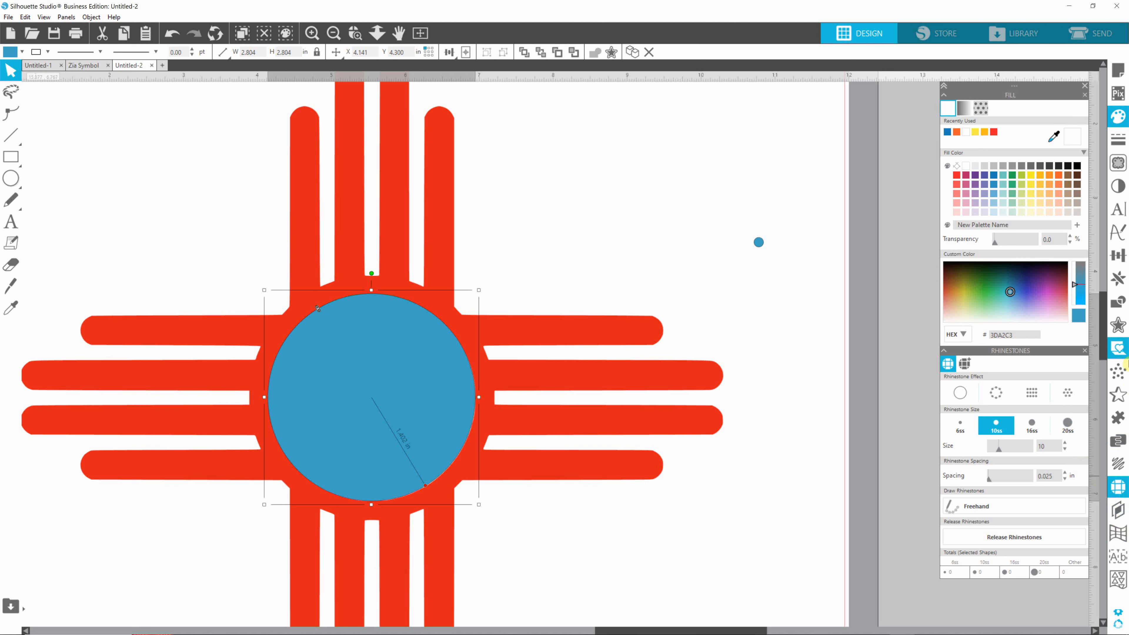
click(1120, 329)
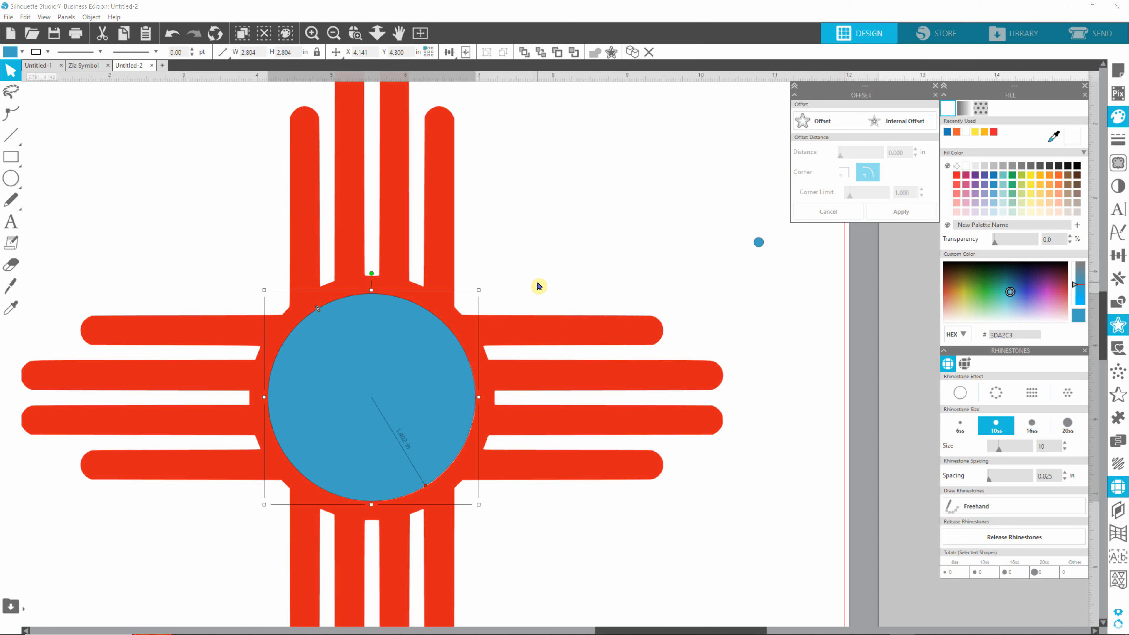
click(586, 222)
click(422, 362)
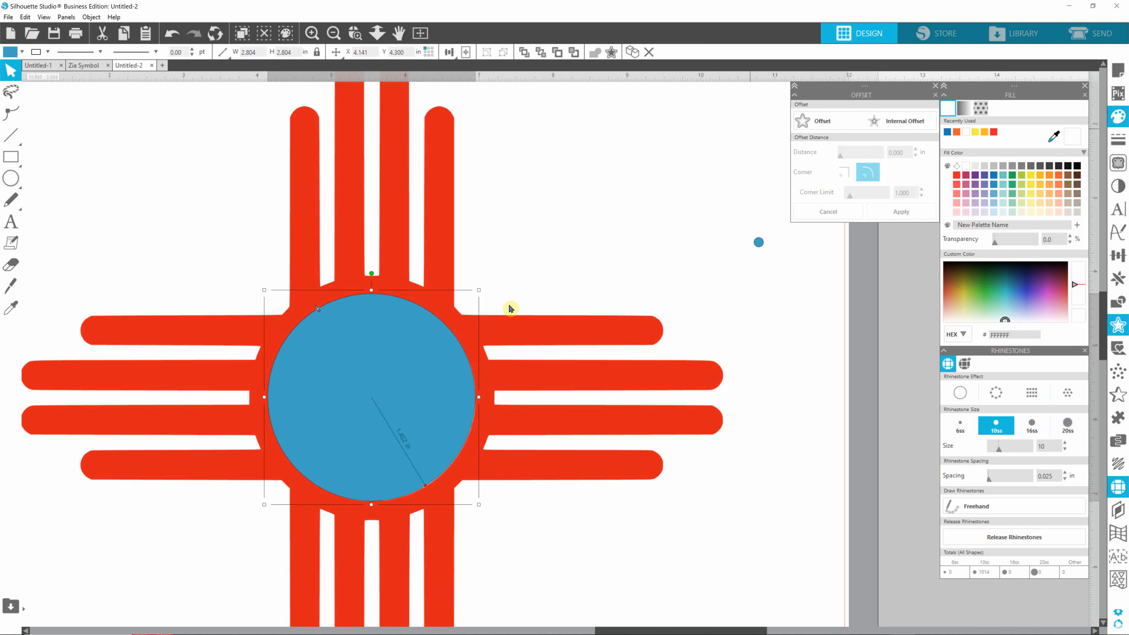
click(818, 121)
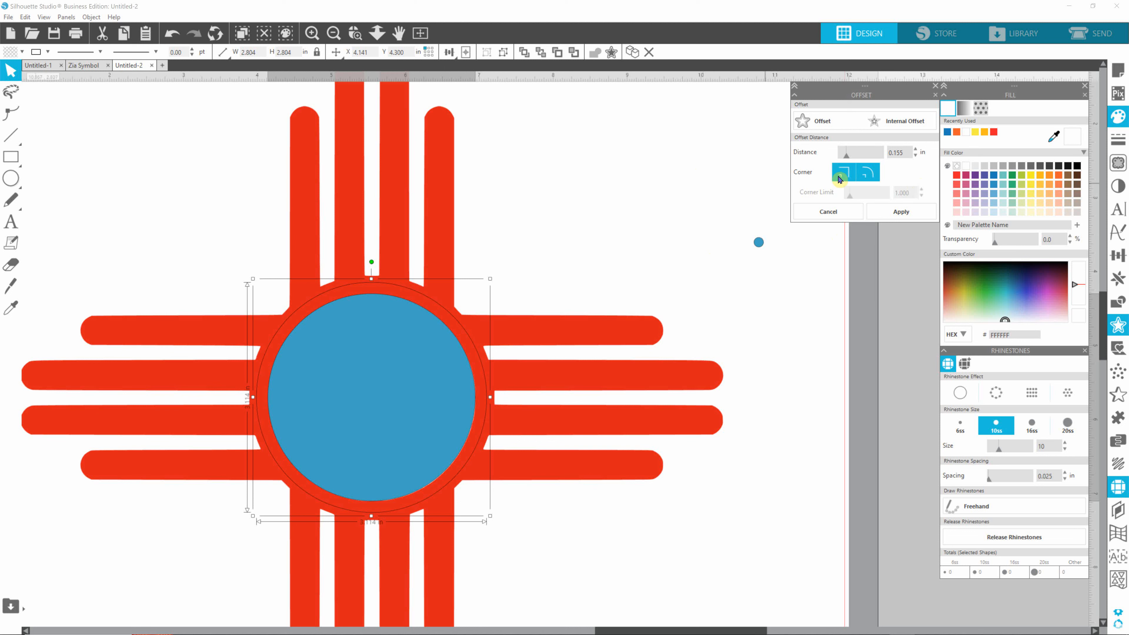
click(899, 214)
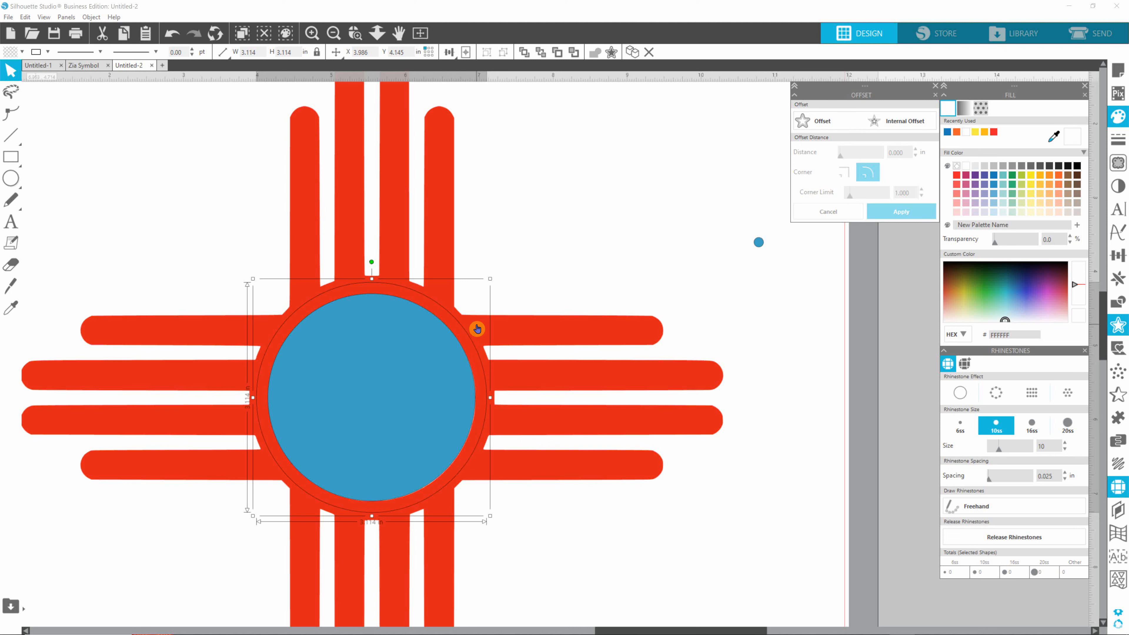
click(593, 208)
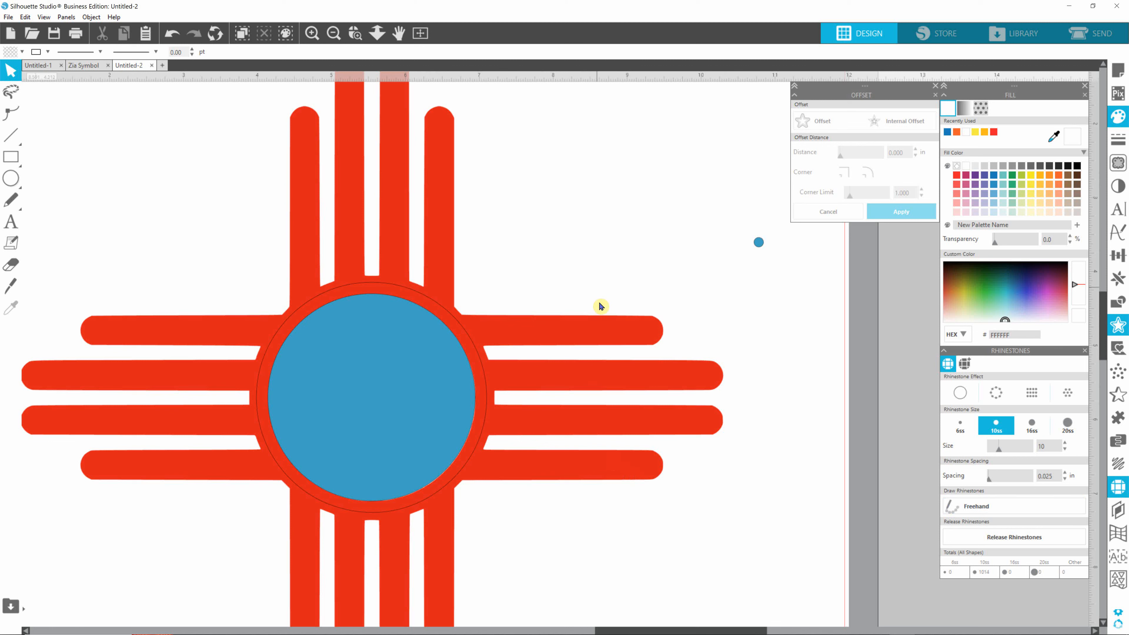
Select the central circle and its offset together, and set the drag-selection preference to "Select shapes enclosed by drag box".
mouse_move(596, 233)
mouse_down()
mouse_move(583, 285)
mouse_move(383, 472)
mouse_move(228, 540)
mouse_up()
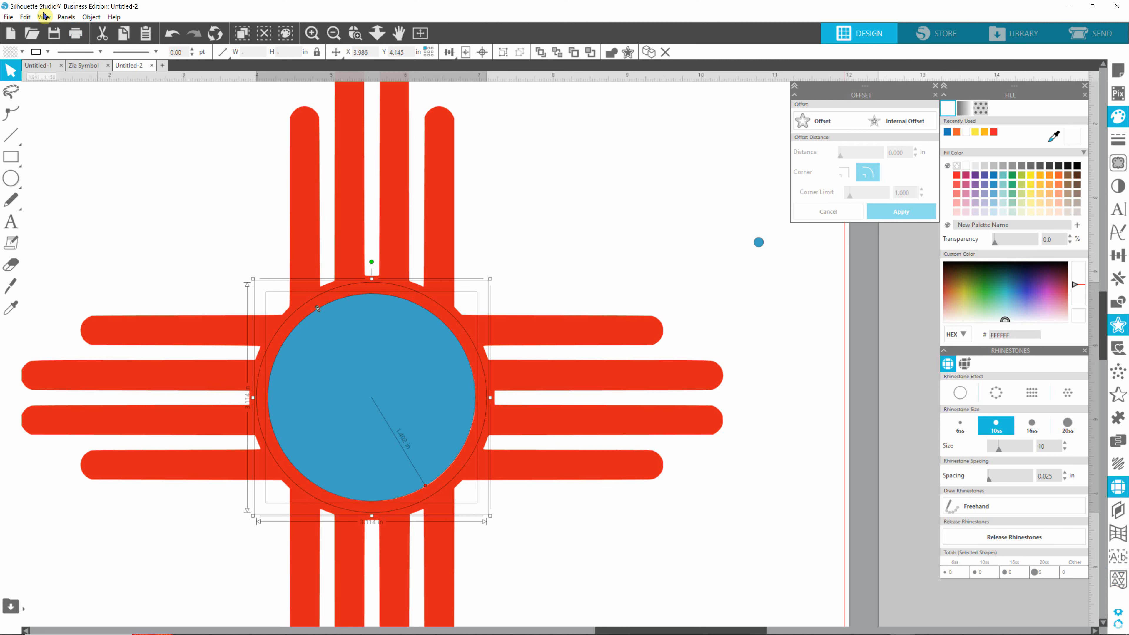
click(26, 18)
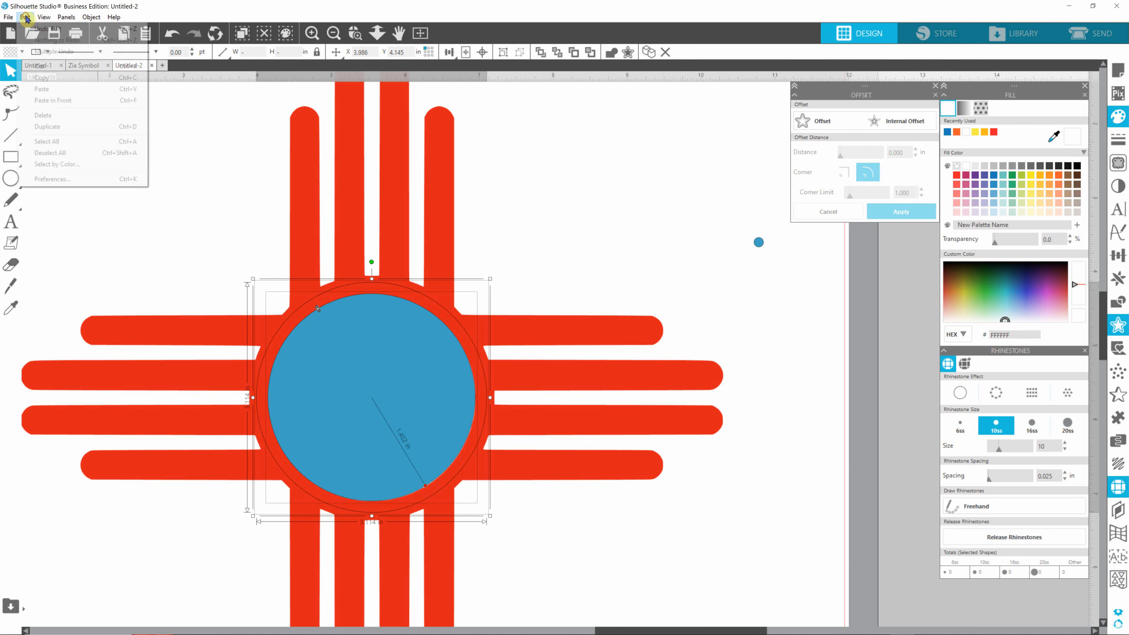
click(59, 184)
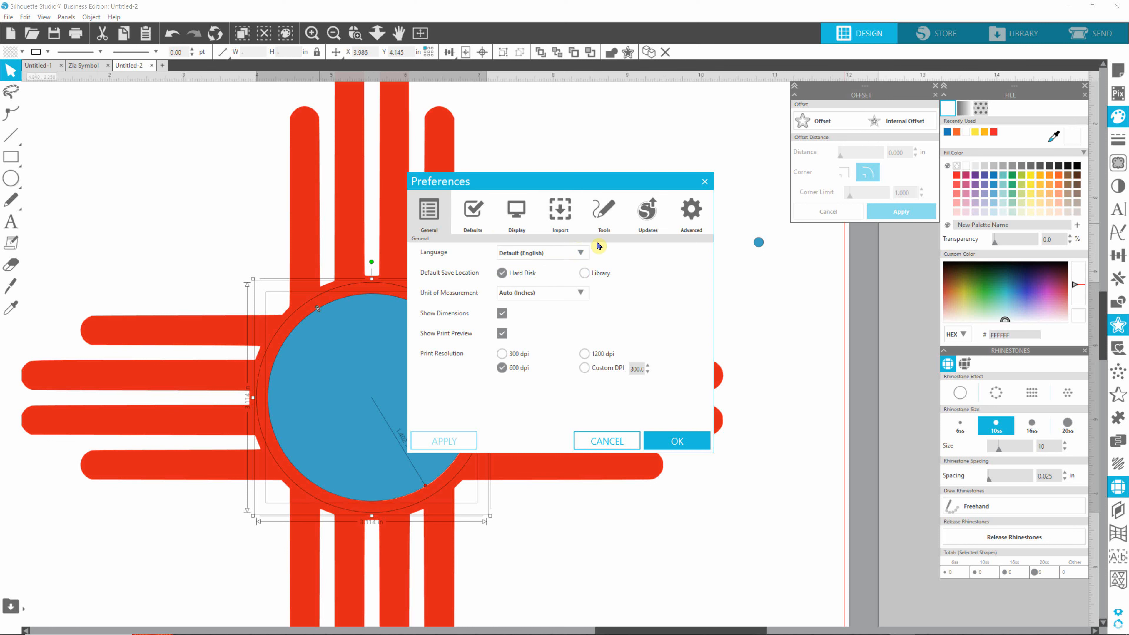
click(603, 217)
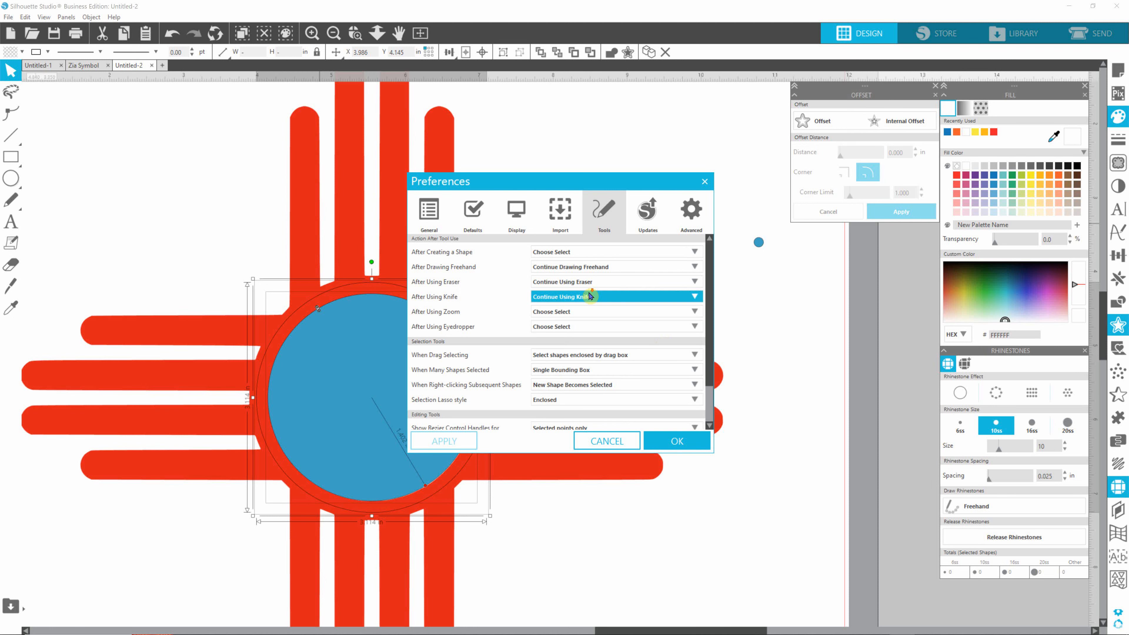
scroll(602, 307, down, 1)
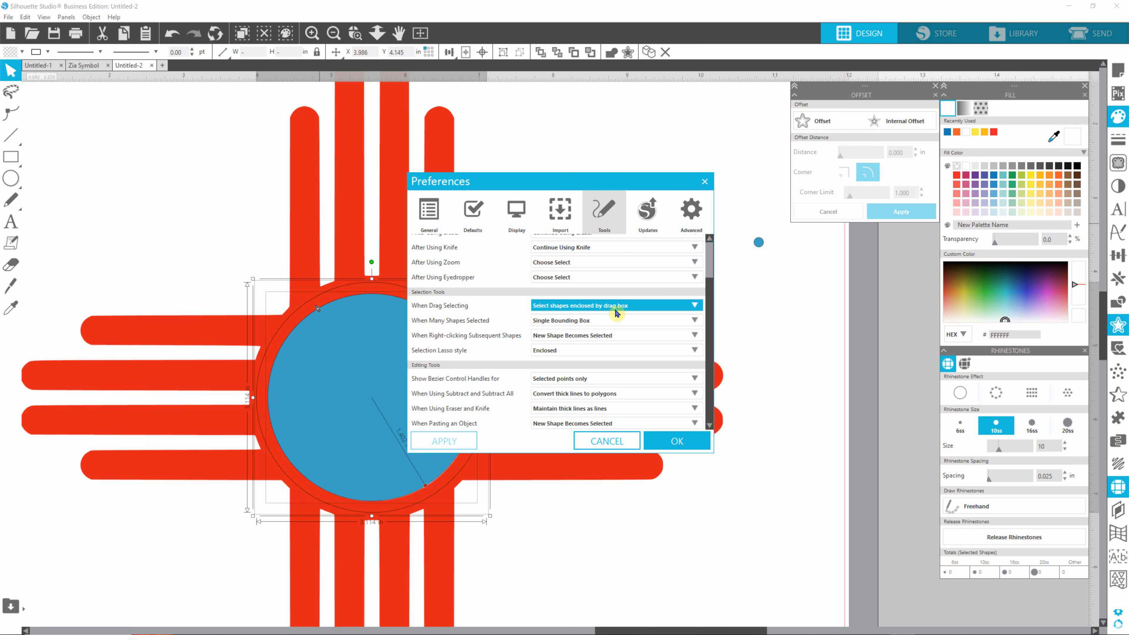
click(695, 309)
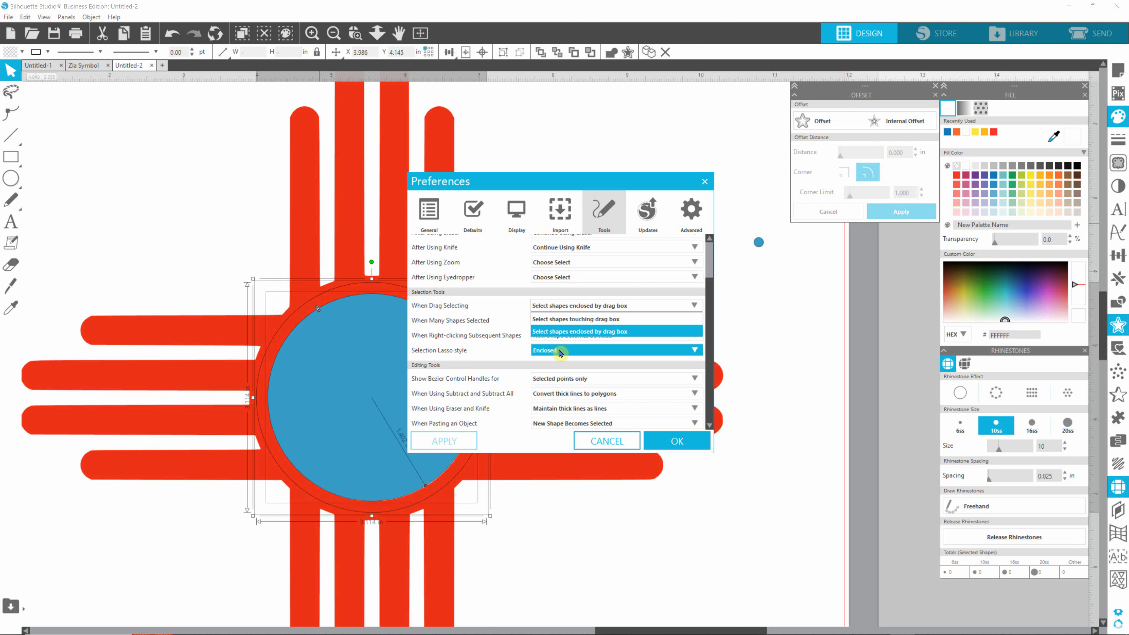
click(229, 373)
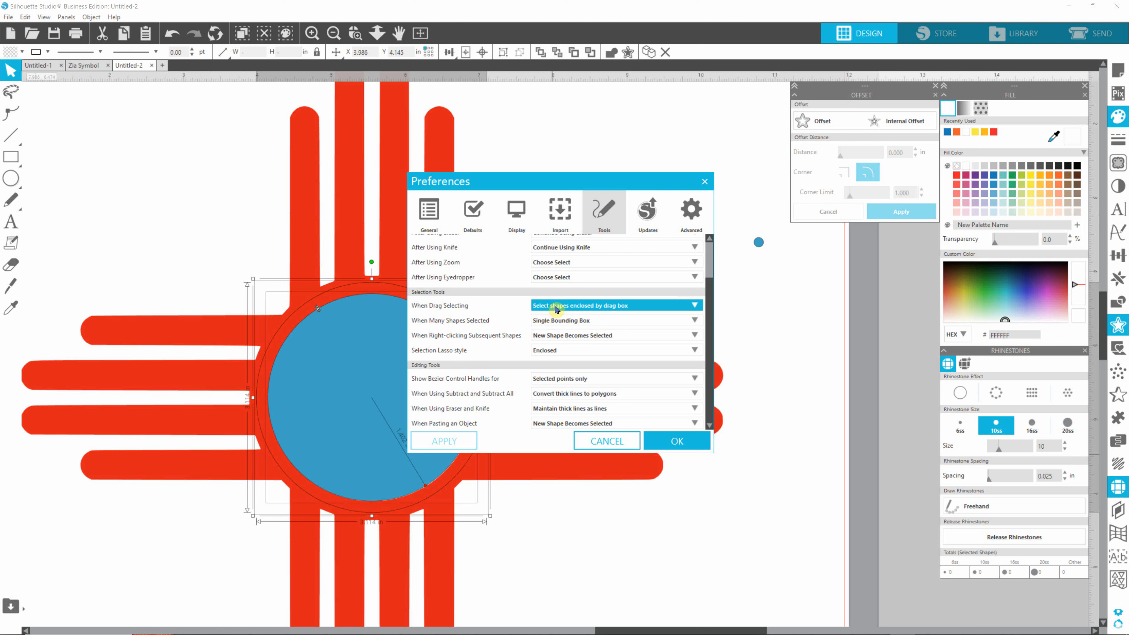
click(696, 306)
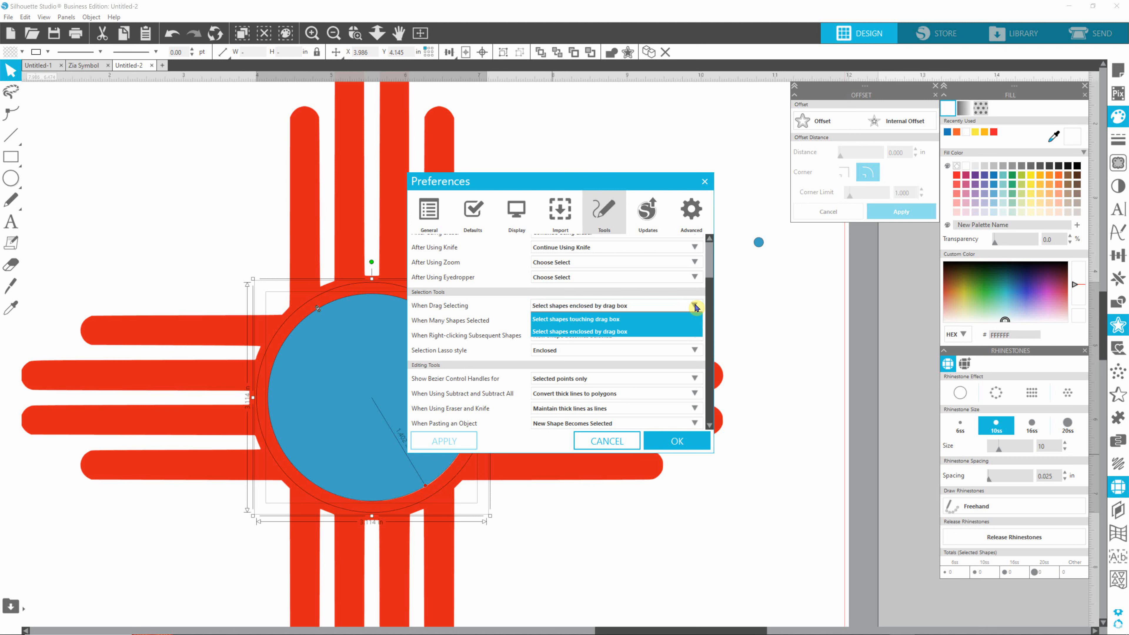
click(563, 332)
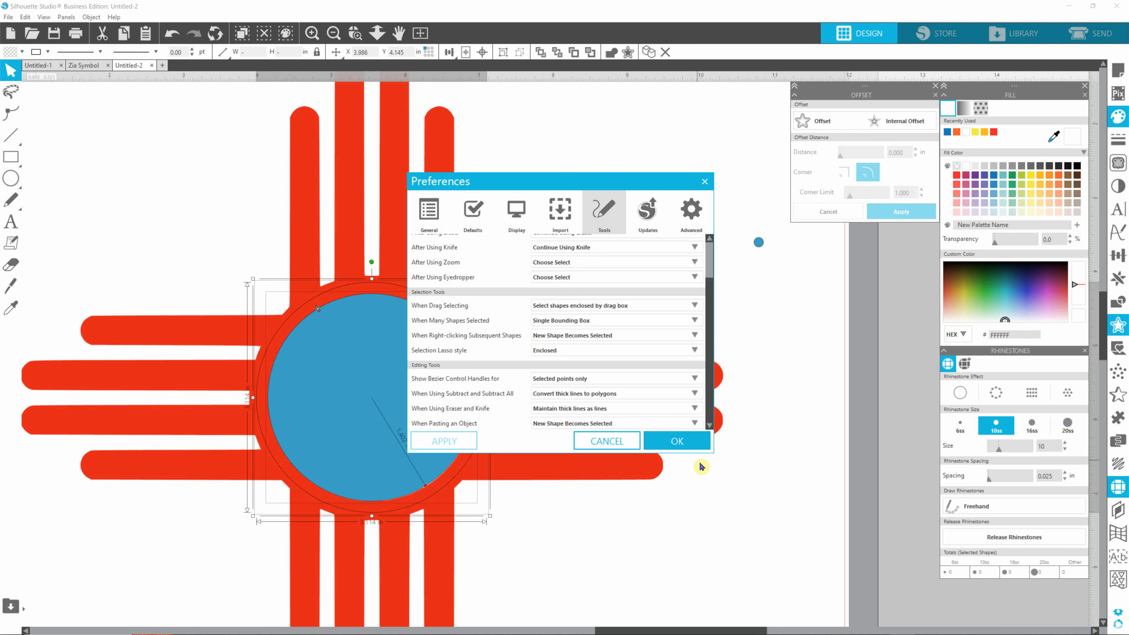
click(682, 444)
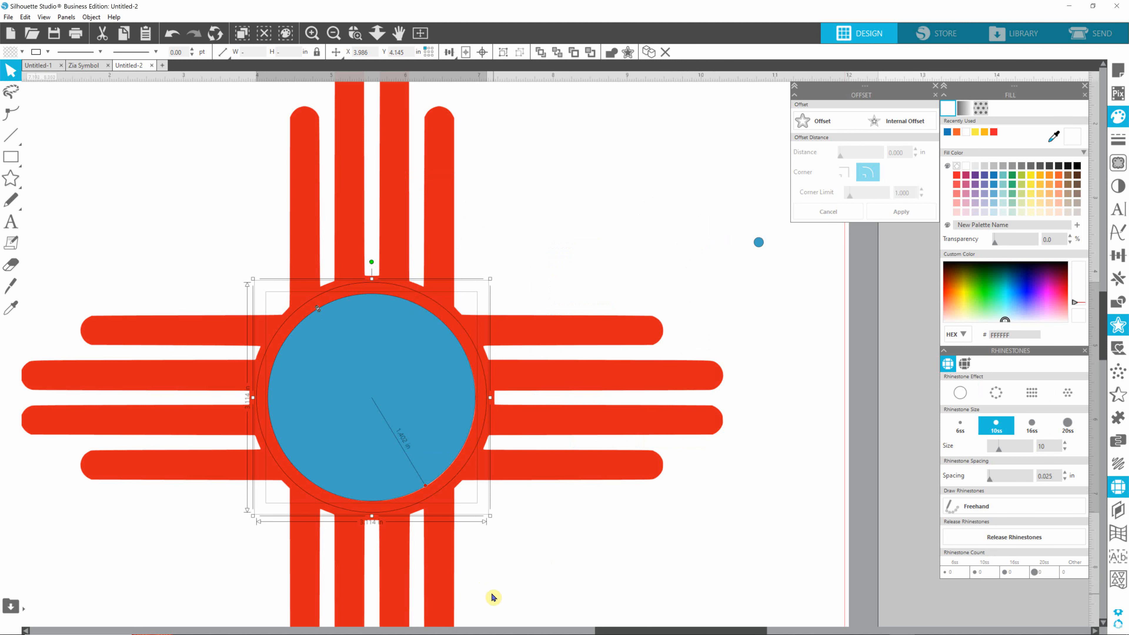
click(759, 332)
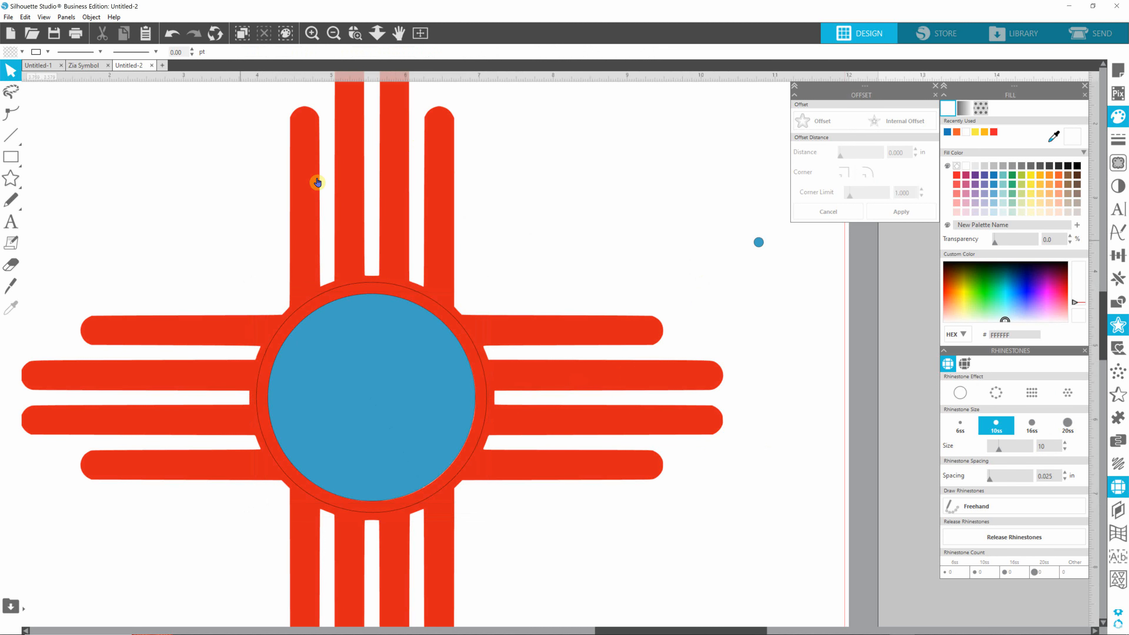
Select both central circles and apply the edge rhinestone effect with 10ss stones at 0.025 in spacing.
drag(218, 245, 518, 527)
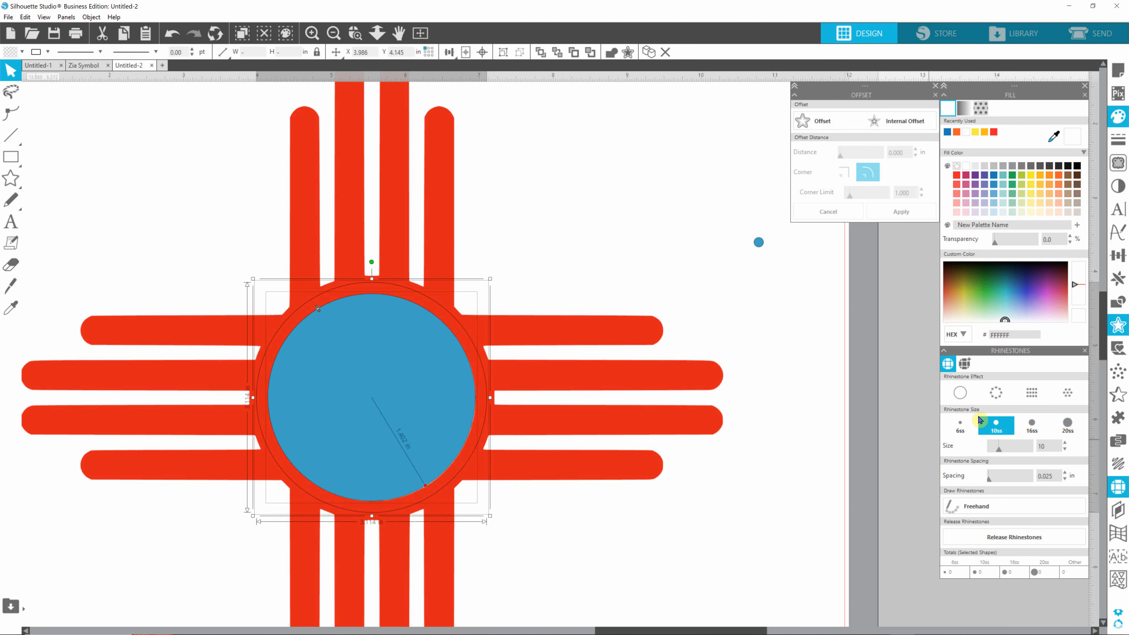
click(995, 393)
click(997, 430)
click(948, 389)
click(994, 396)
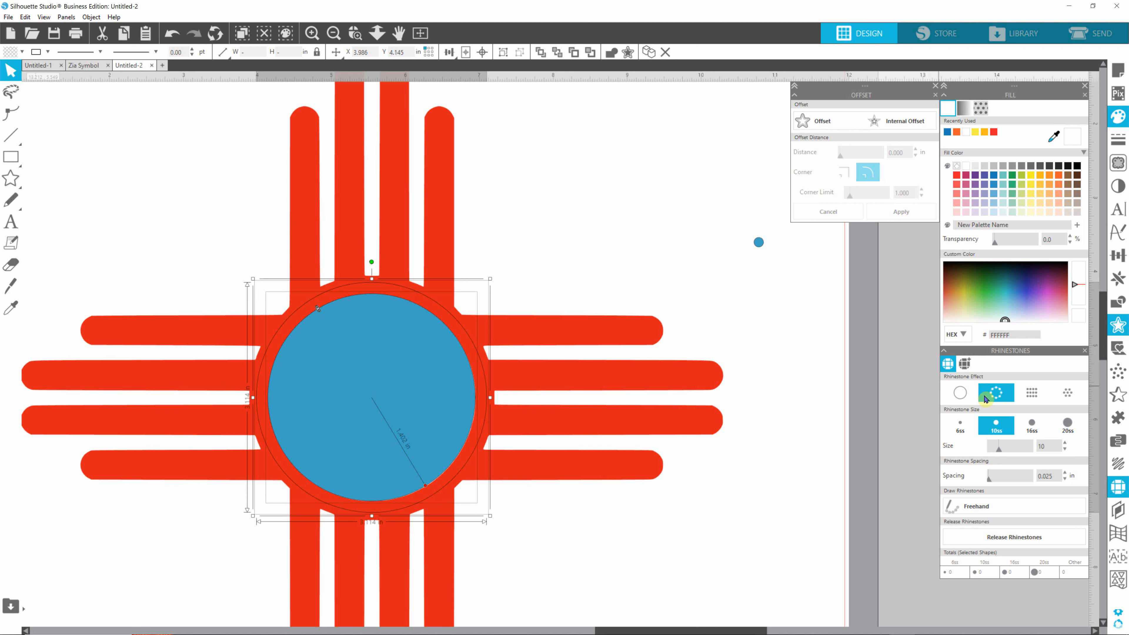
click(994, 393)
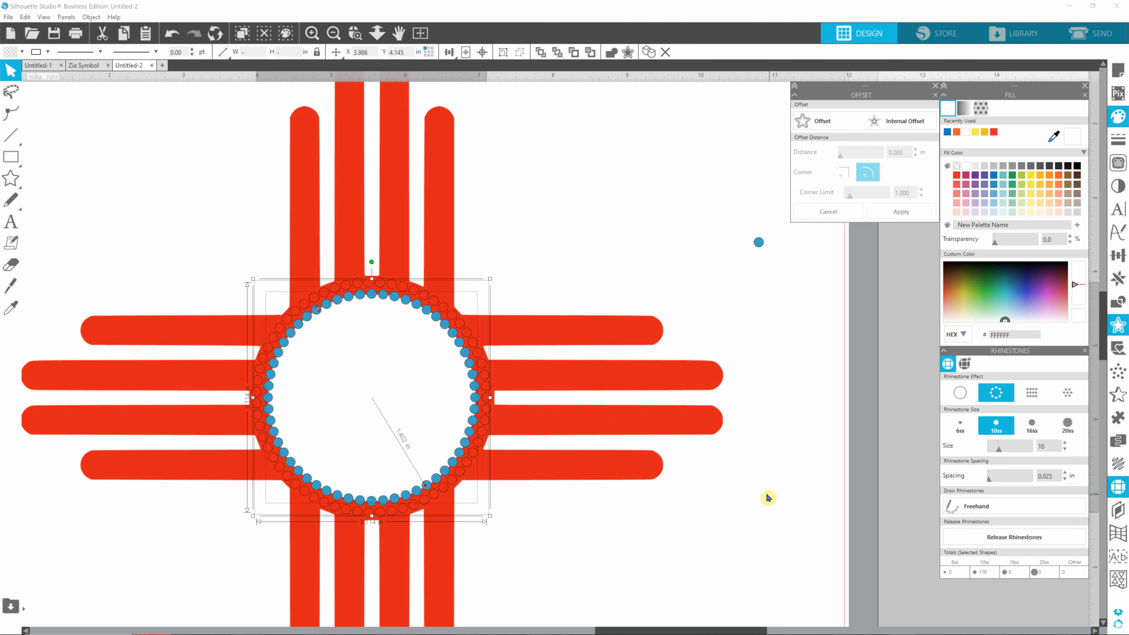
Select both rhinestone rings and fill their stones with green.
click(783, 322)
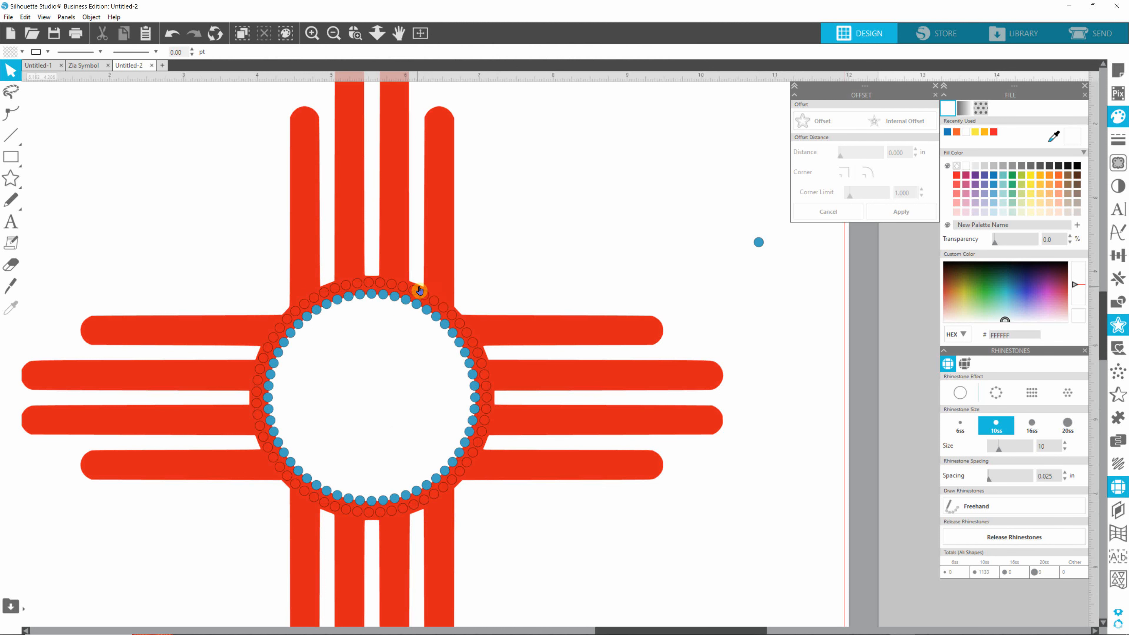
click(407, 287)
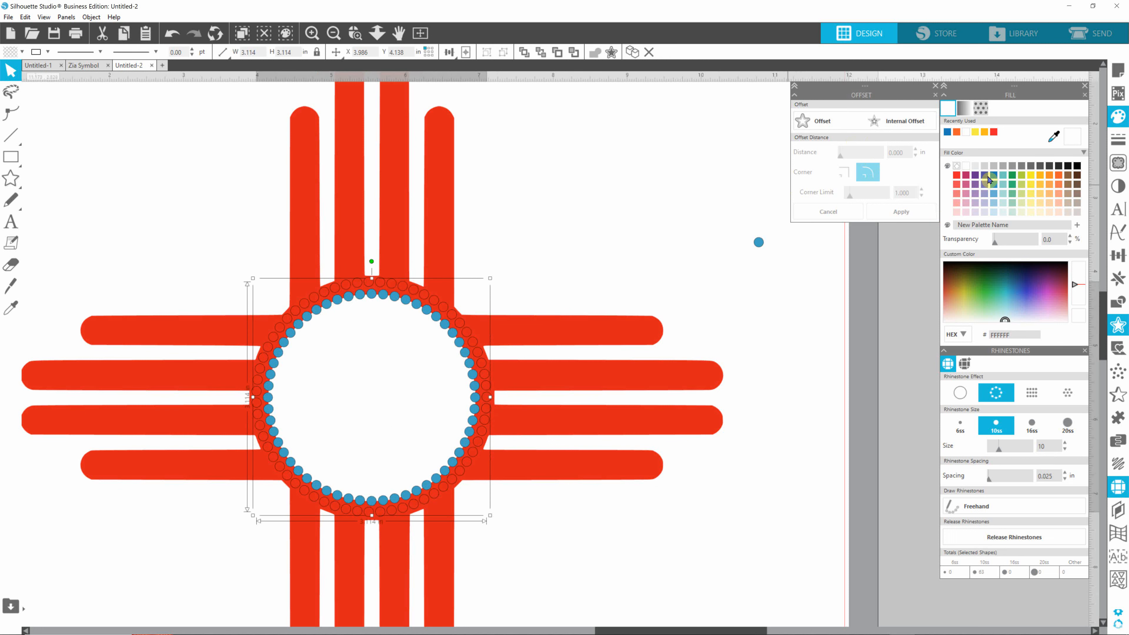
drag(181, 222, 530, 553)
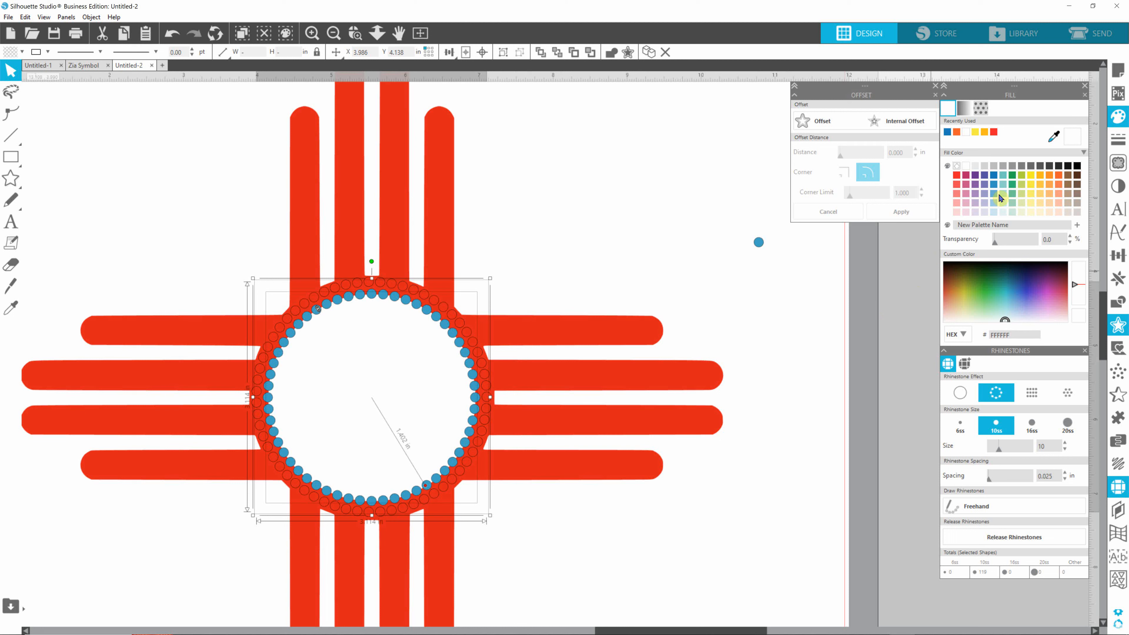
click(1012, 184)
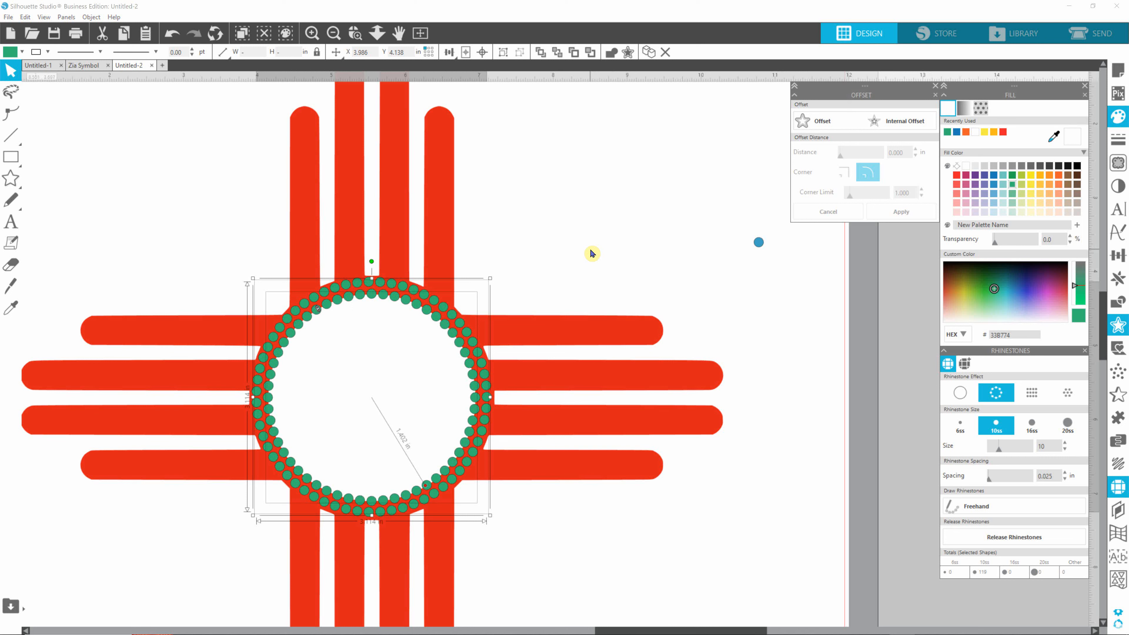
Group the two green rhinestone rings into a single object.
right_click(386, 298)
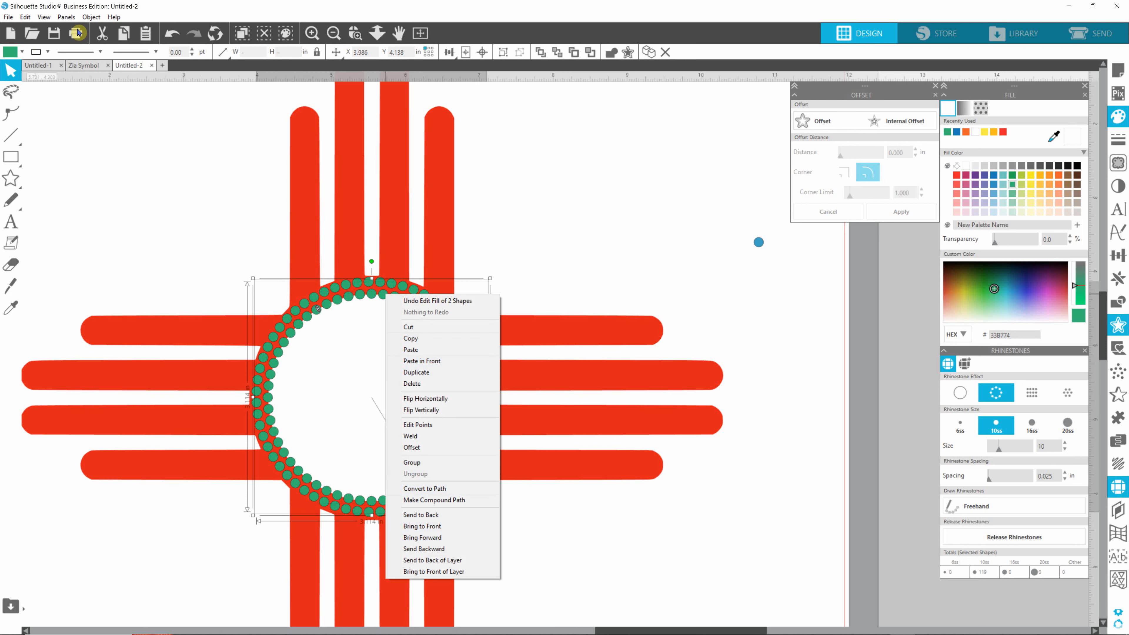
click(91, 17)
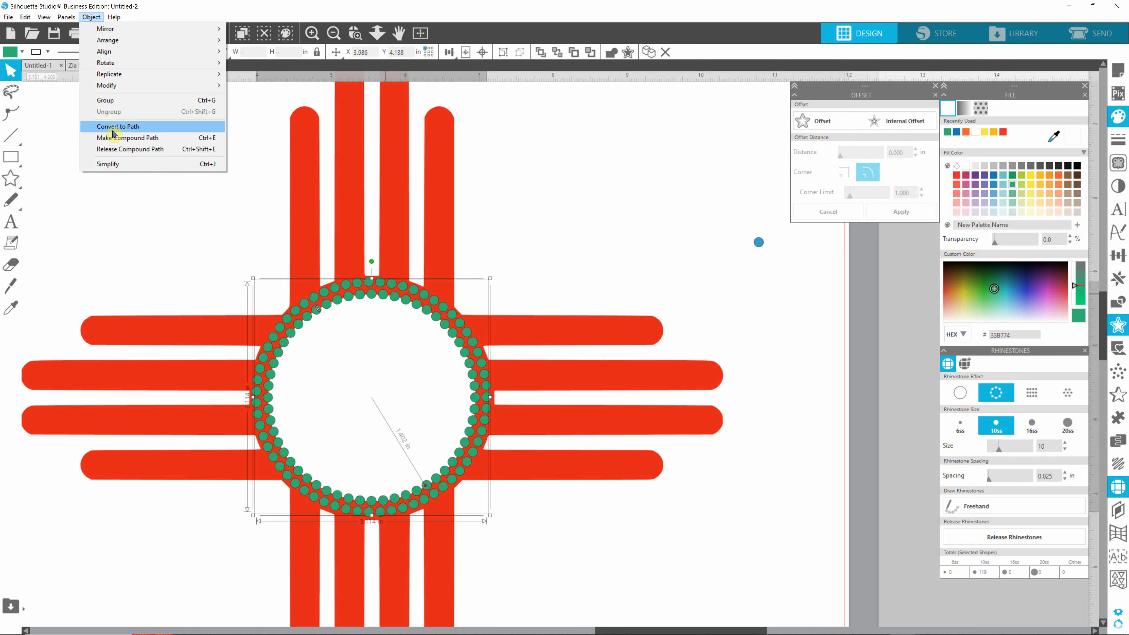
click(91, 19)
click(90, 18)
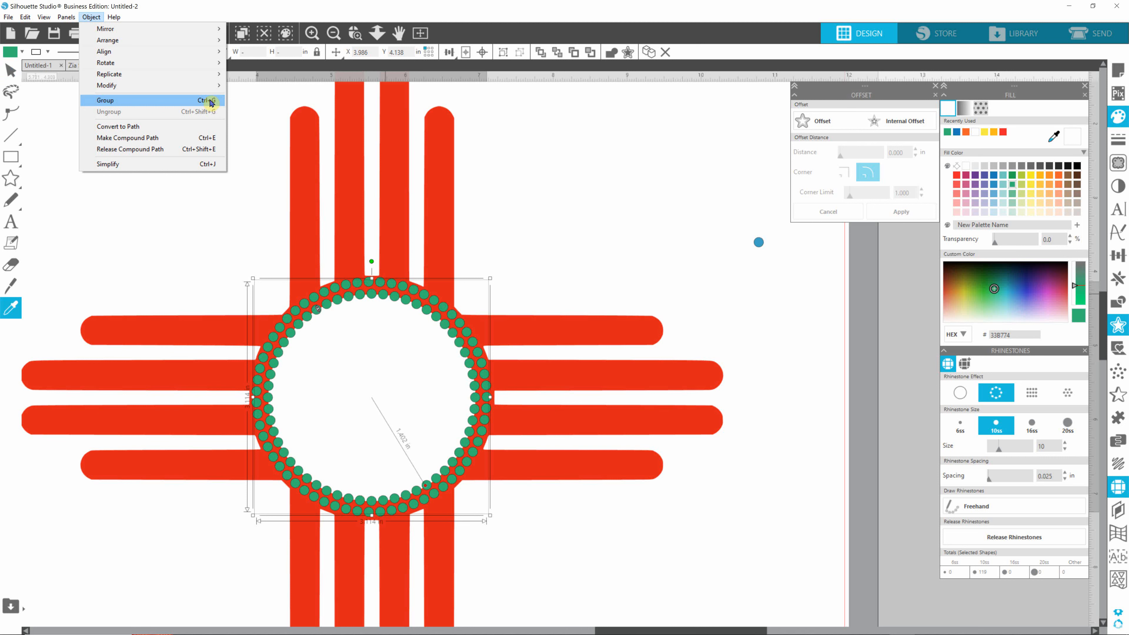
click(189, 217)
drag(209, 232, 538, 532)
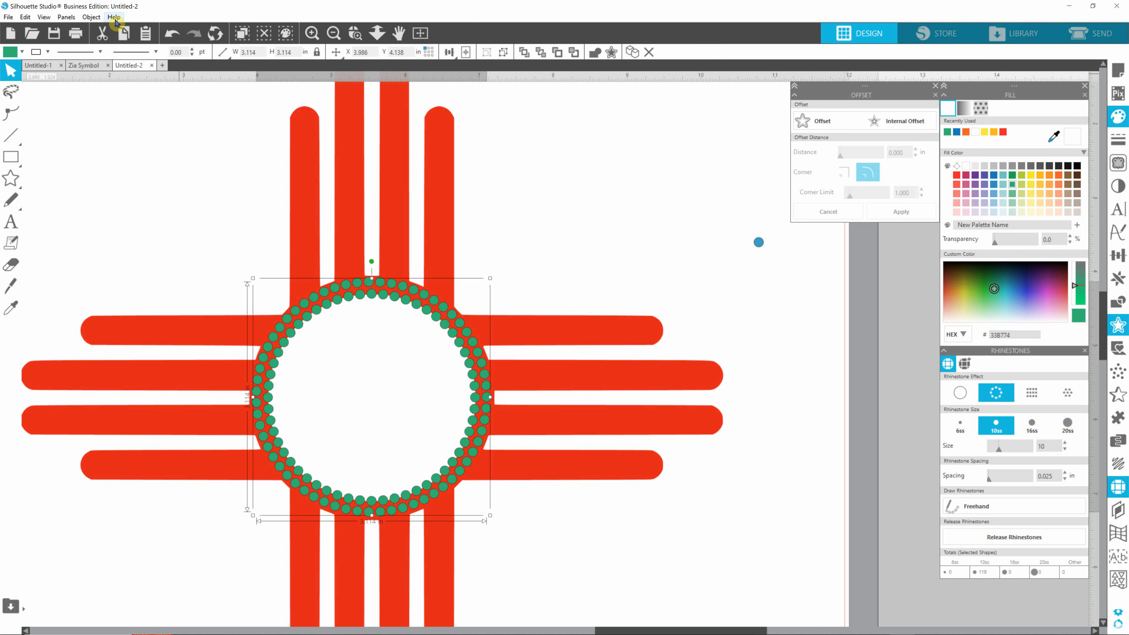
Open the user's manual, examine the keyboard shortcuts on its last page, close it and switch back to Silhouette Studio.
click(115, 18)
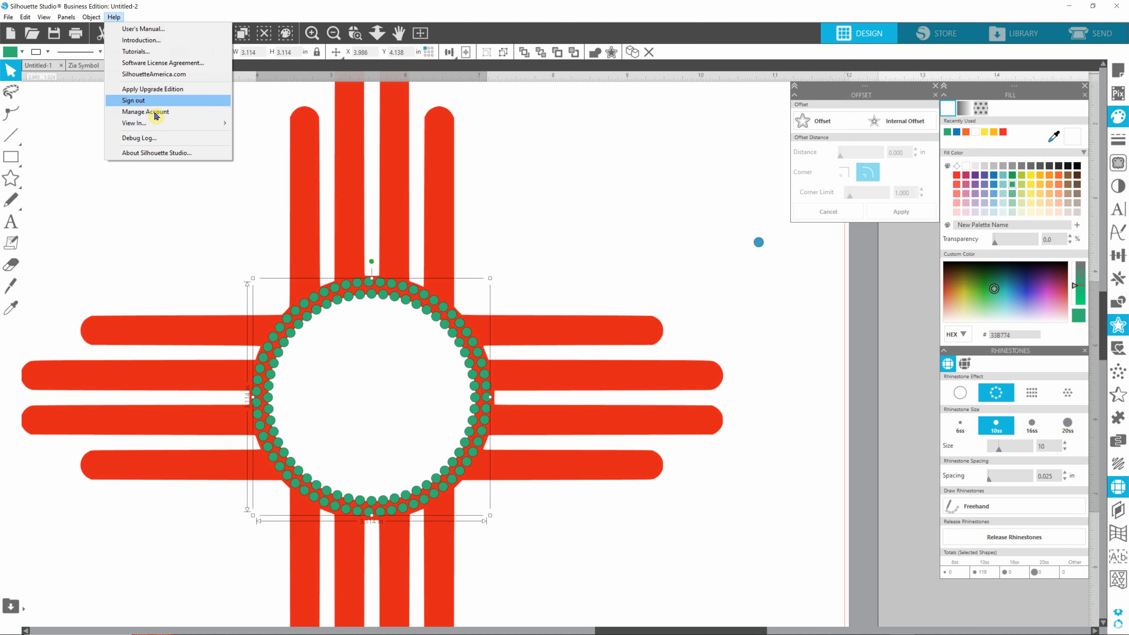
click(131, 29)
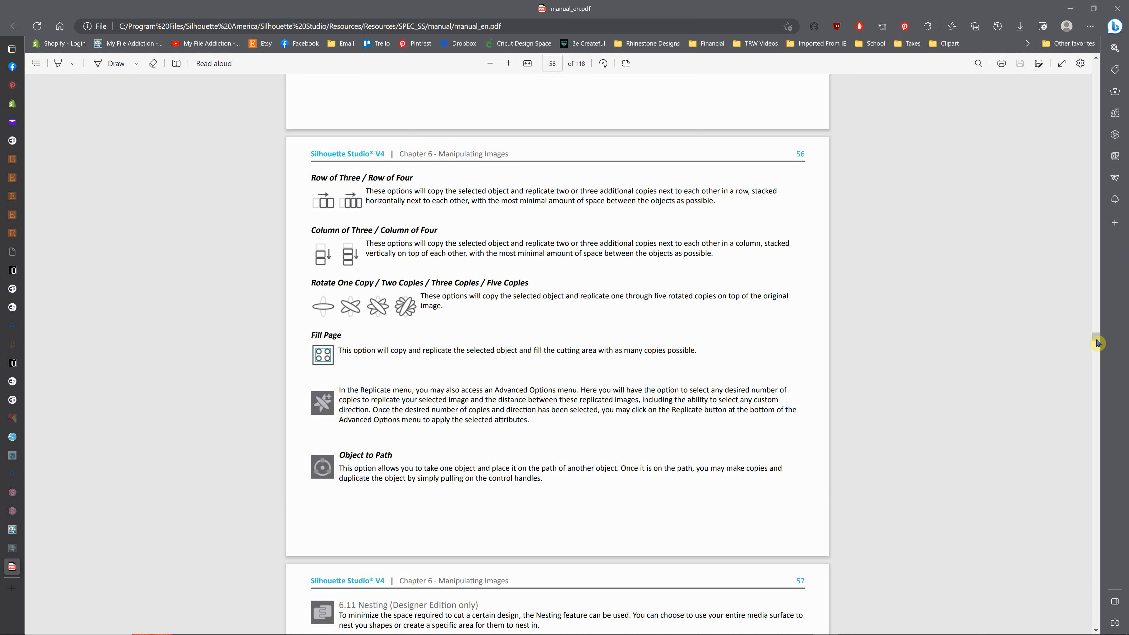
drag(1096, 340, 1102, 632)
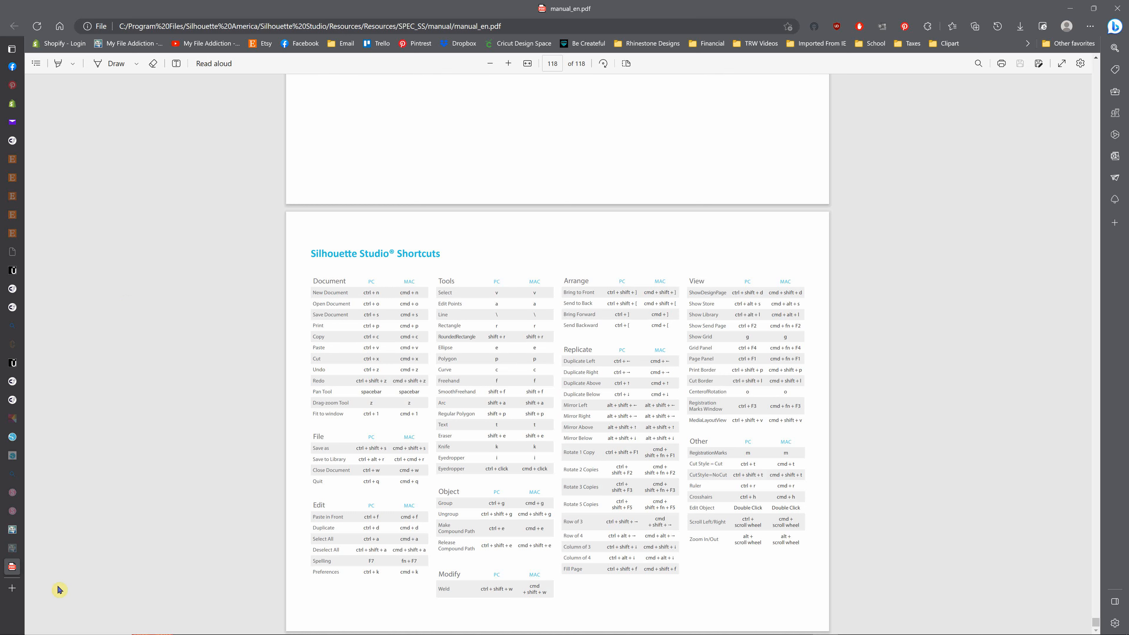
mouse_move(31, 573)
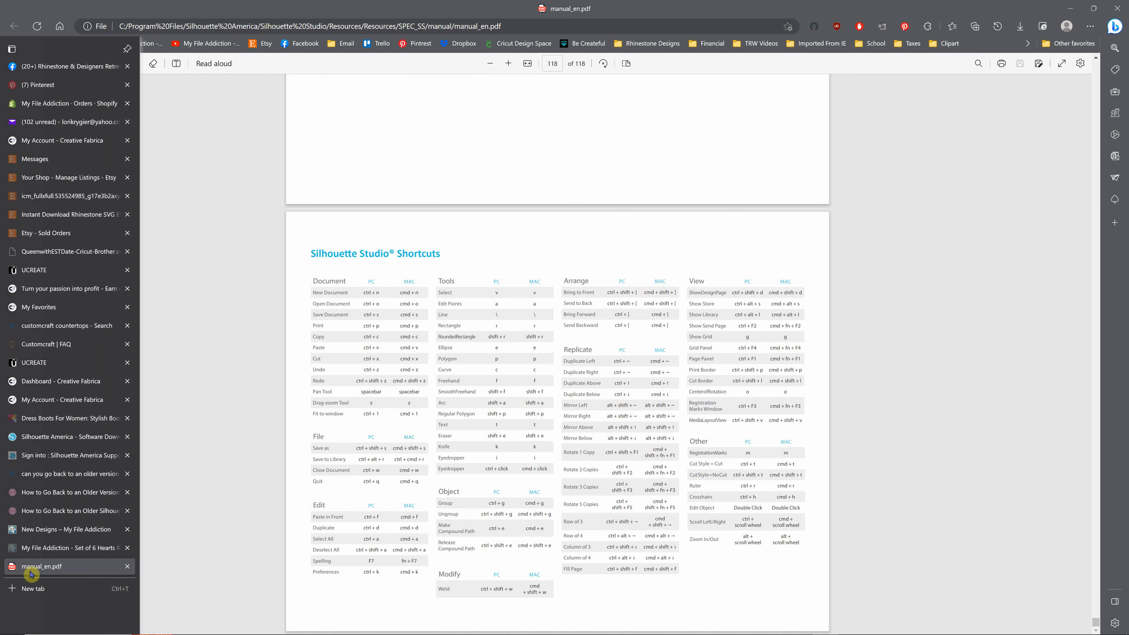
click(127, 566)
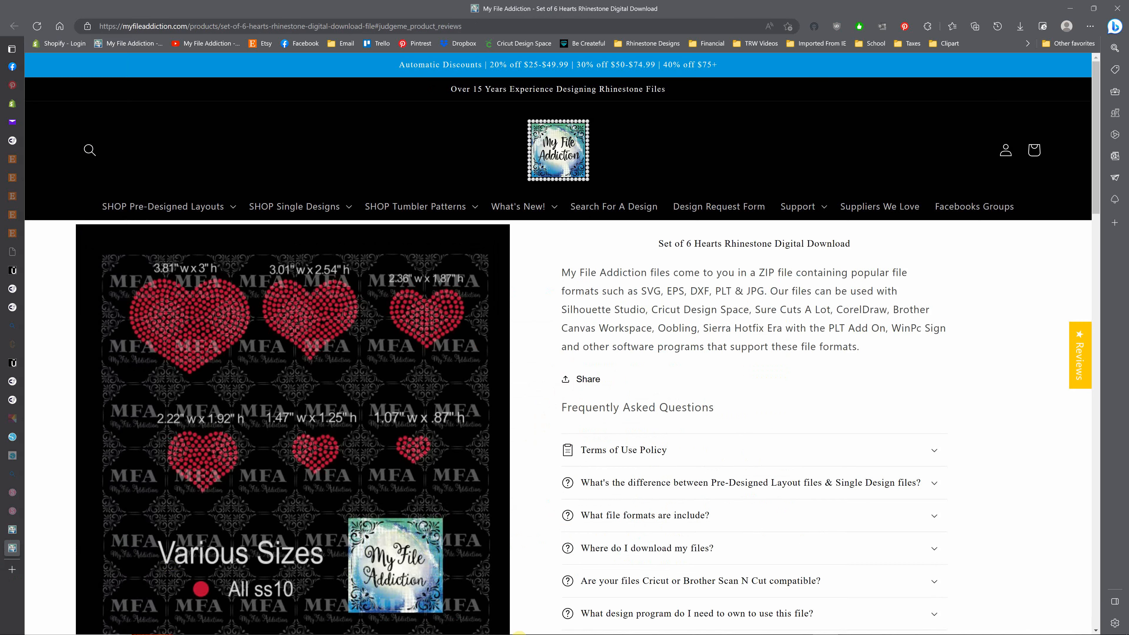
mouse_move(518, 634)
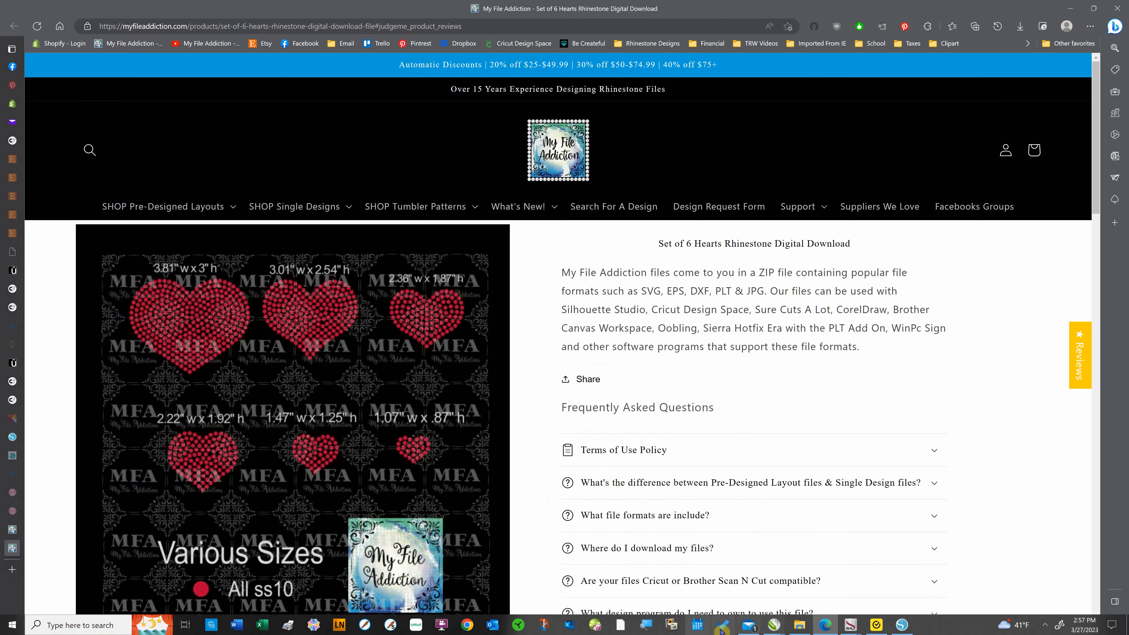
click(900, 628)
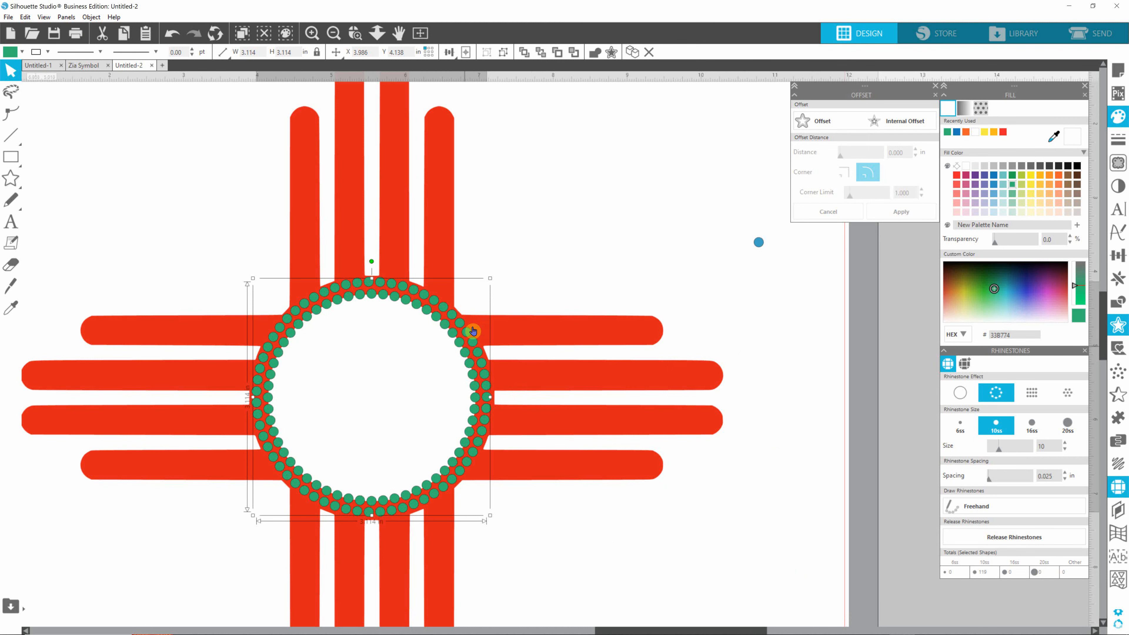
Shift the red symbol up and to the right, and realign the grouped rhinestone rings over its ring.
drag(472, 330, 536, 312)
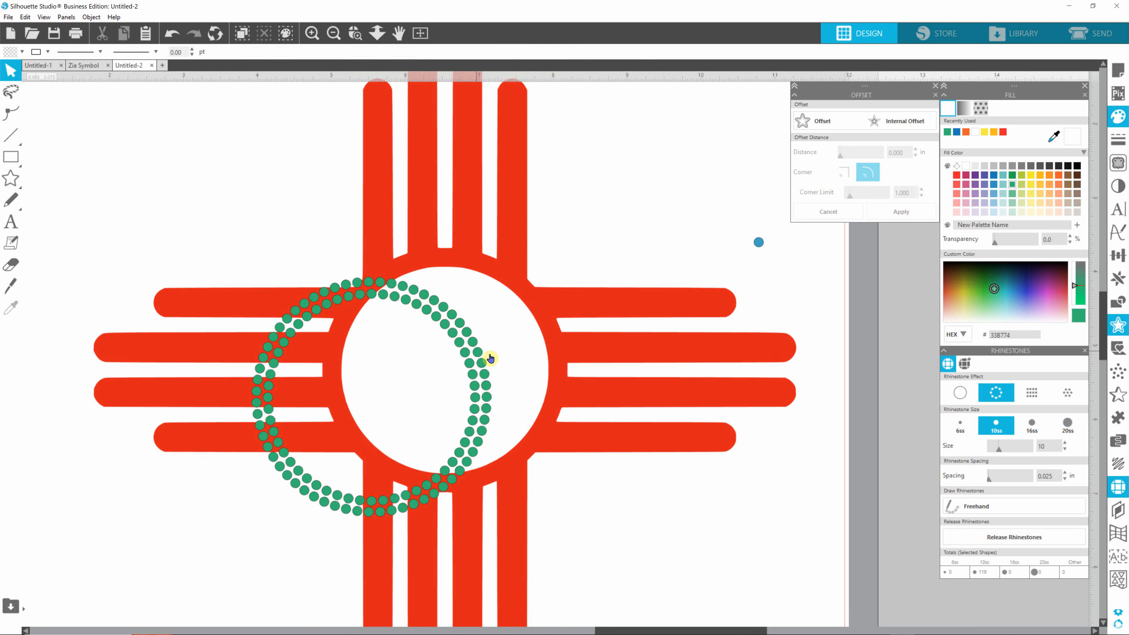
drag(490, 358, 552, 332)
click(643, 406)
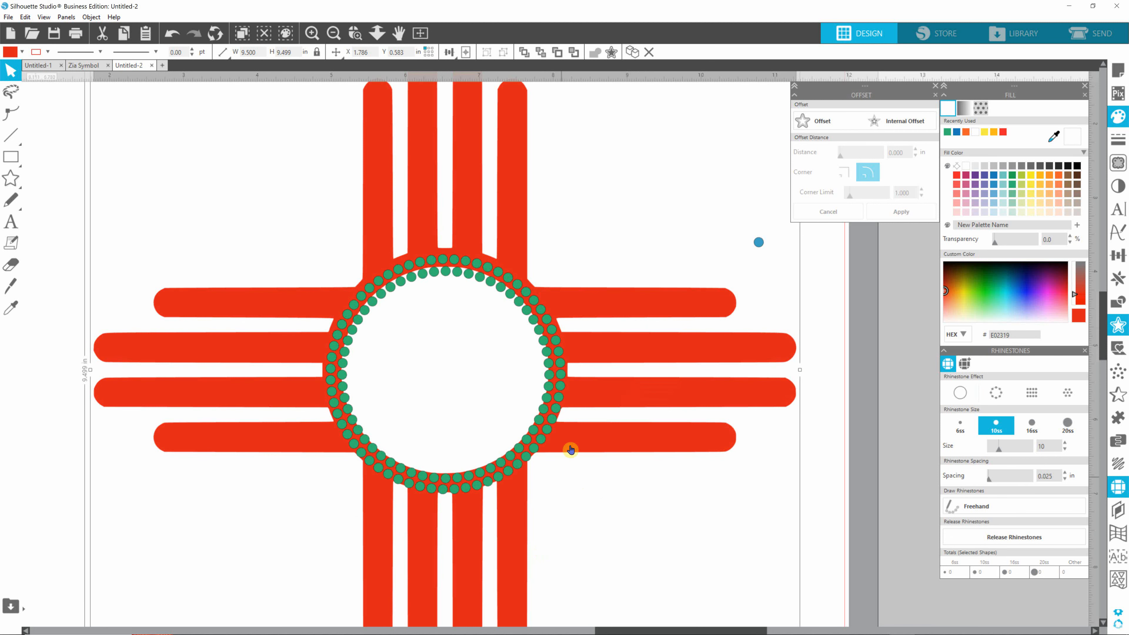
click(500, 289)
key(Up)
key(Up)
key(Escape)
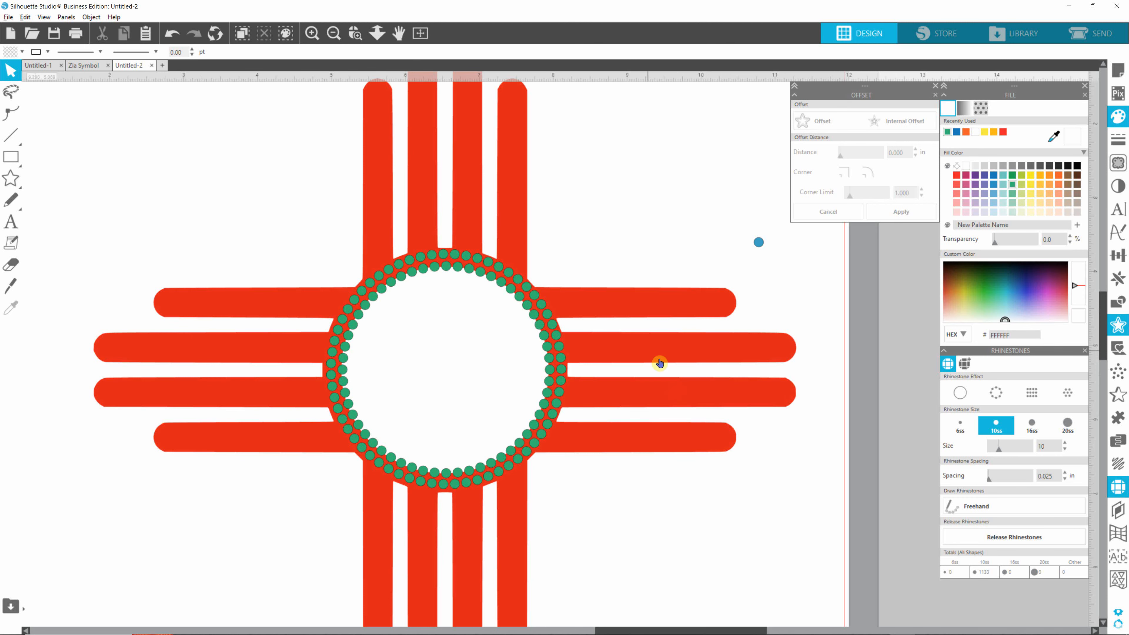
Bring the loose blue stone close to the ring, just above the symbol's uppermost right-hand arm.
scroll(618, 328, up, 3)
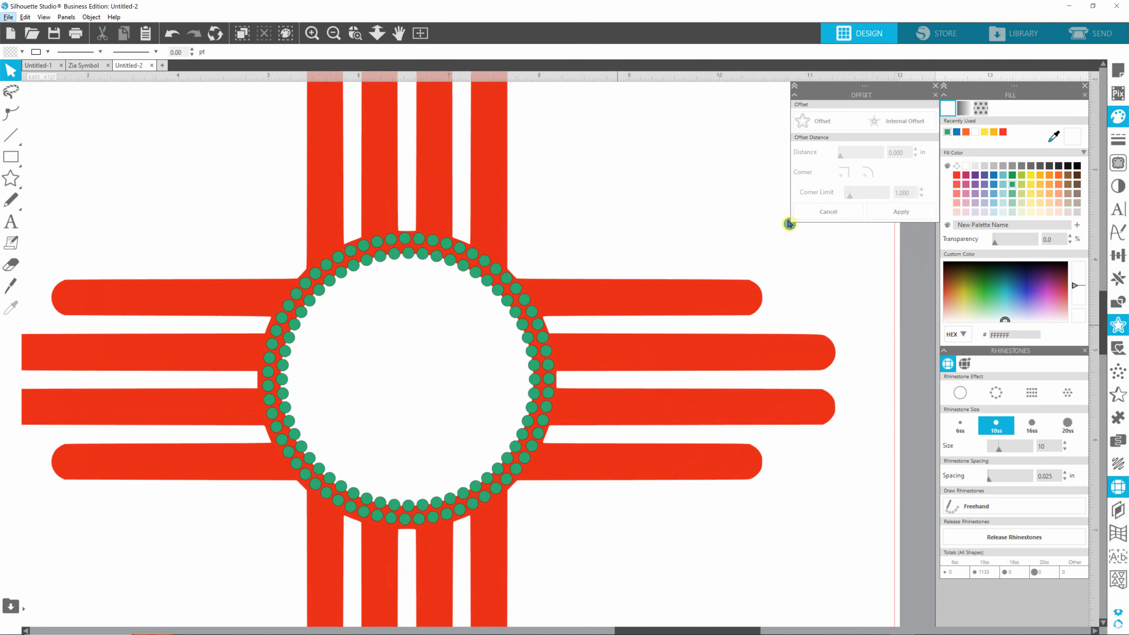
drag(789, 224, 624, 220)
click(638, 238)
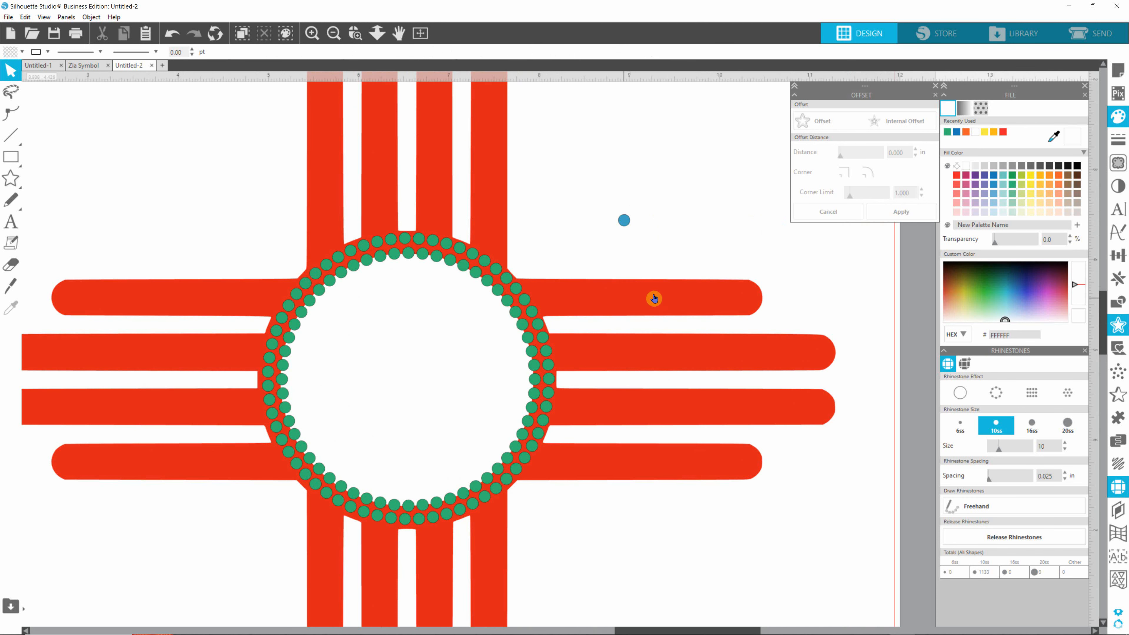
scroll(605, 298, up, 3)
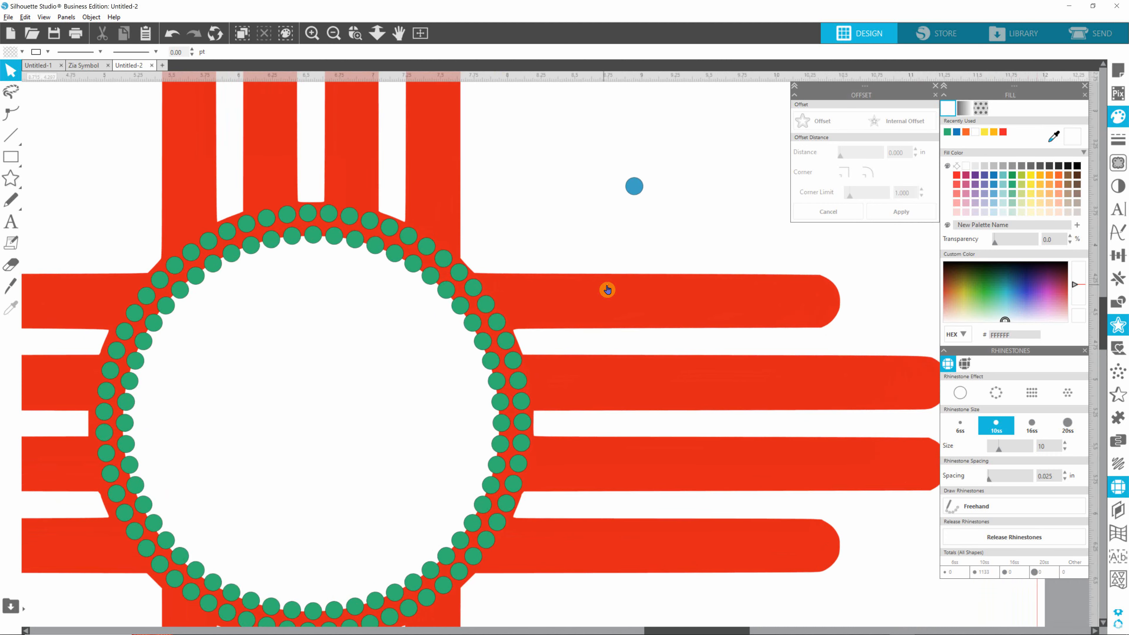
scroll(607, 290, up, 3)
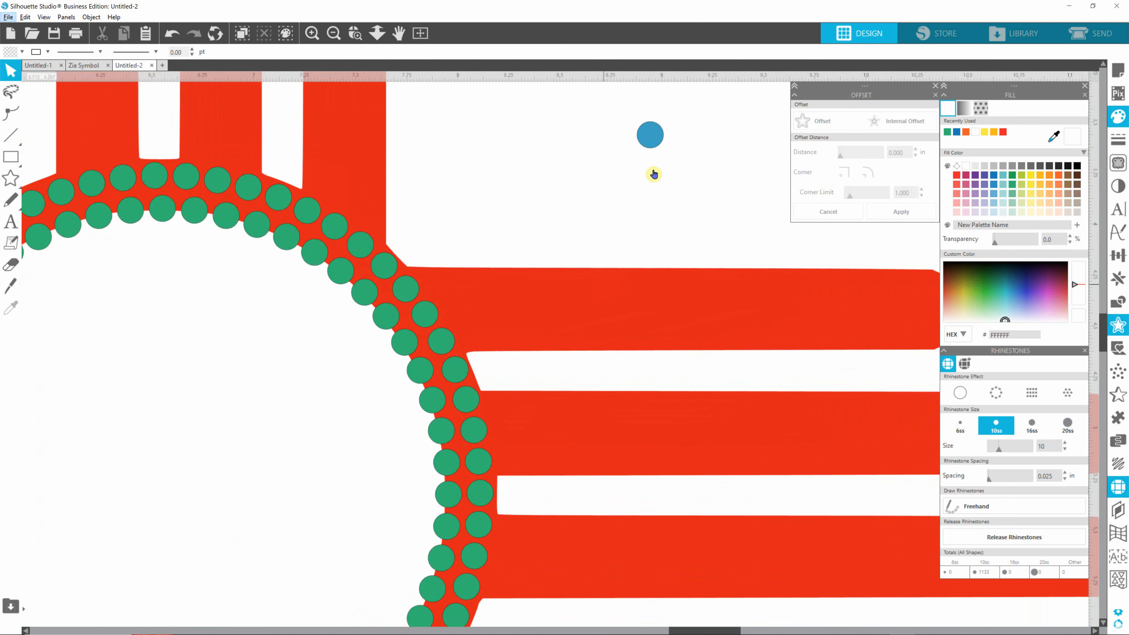
drag(650, 135, 521, 194)
scroll(565, 336, up, 1)
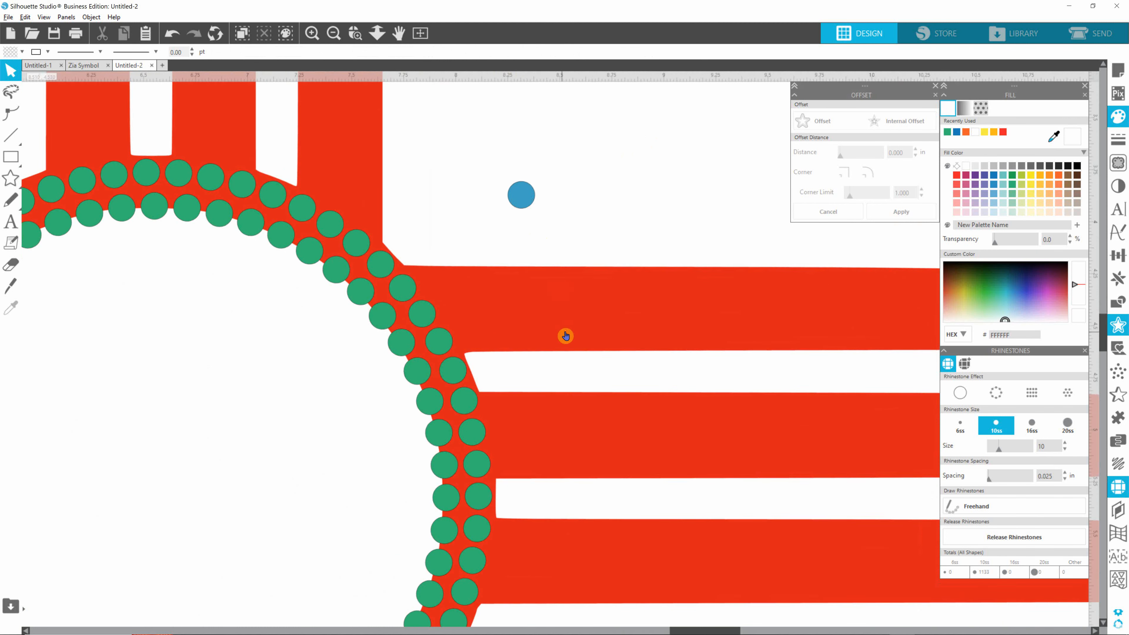
scroll(565, 336, up, 2)
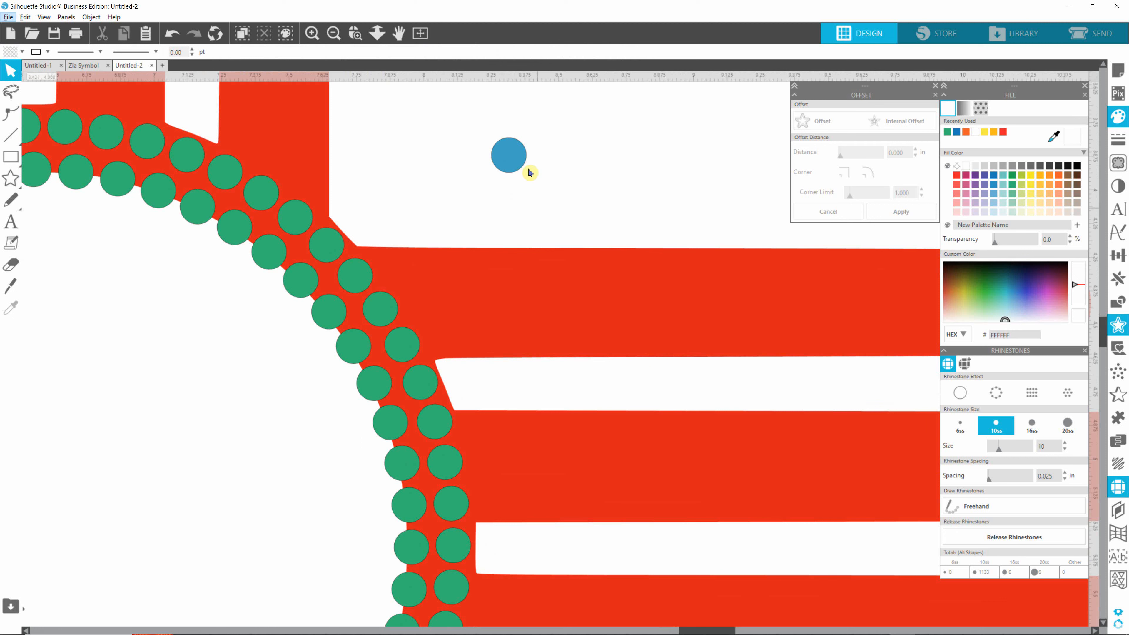
Try the blue stone at the upper inner corner of the uppermost right-hand arm, beside the outer green ring.
click(514, 149)
drag(514, 148, 413, 267)
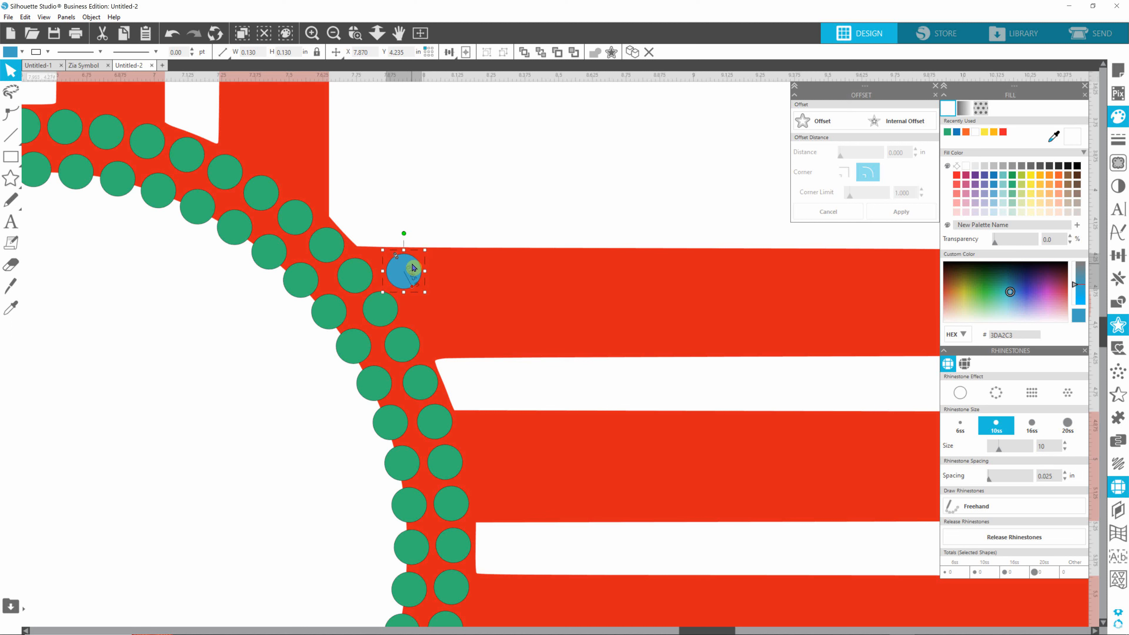
drag(413, 267, 413, 267)
mouse_move(418, 275)
mouse_down()
mouse_move(384, 282)
mouse_move(469, 327)
mouse_move(465, 337)
mouse_move(421, 267)
mouse_move(474, 364)
mouse_move(450, 339)
mouse_move(469, 344)
mouse_move(501, 446)
mouse_move(478, 414)
mouse_move(498, 509)
mouse_move(510, 475)
mouse_move(487, 418)
mouse_move(517, 504)
mouse_move(477, 350)
mouse_move(412, 264)
mouse_move(407, 277)
mouse_move(391, 267)
mouse_move(423, 335)
mouse_move(404, 272)
mouse_move(418, 278)
mouse_up()
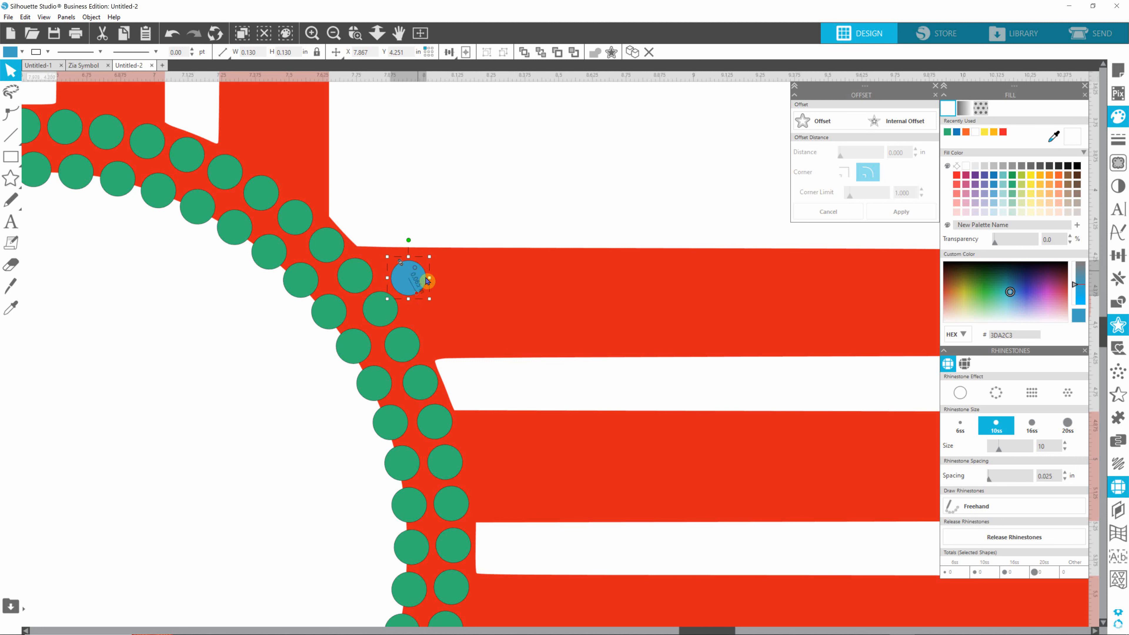
Place the blue stone at the lower inner corner of the uppermost right-hand arm, evenly spaced from the outer ring.
drag(420, 278, 458, 341)
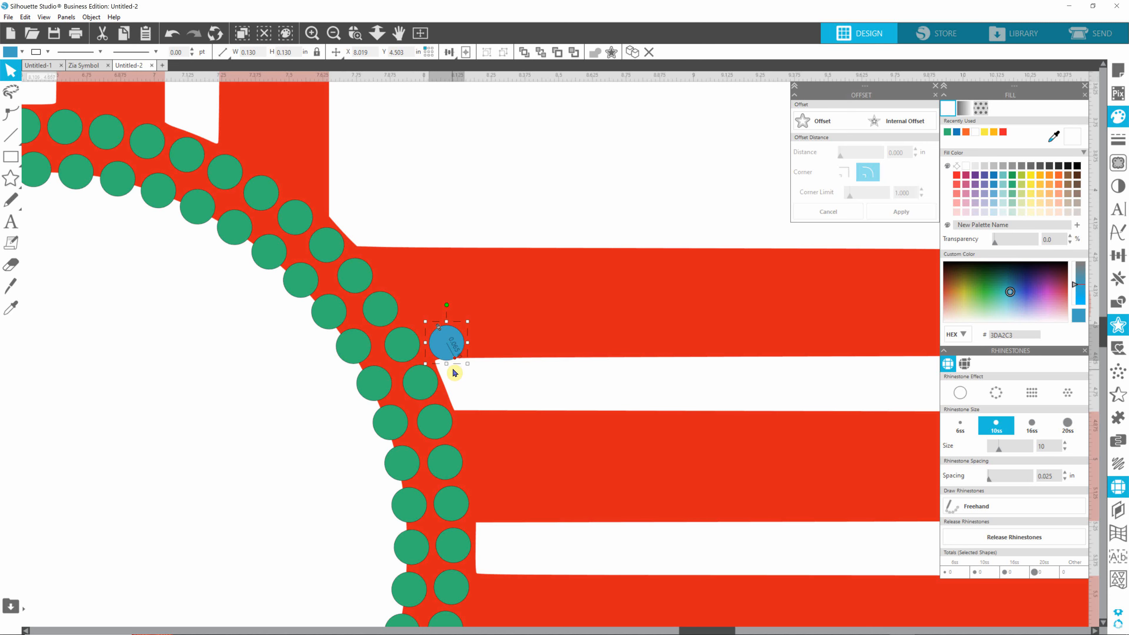
scroll(454, 373, up, 5)
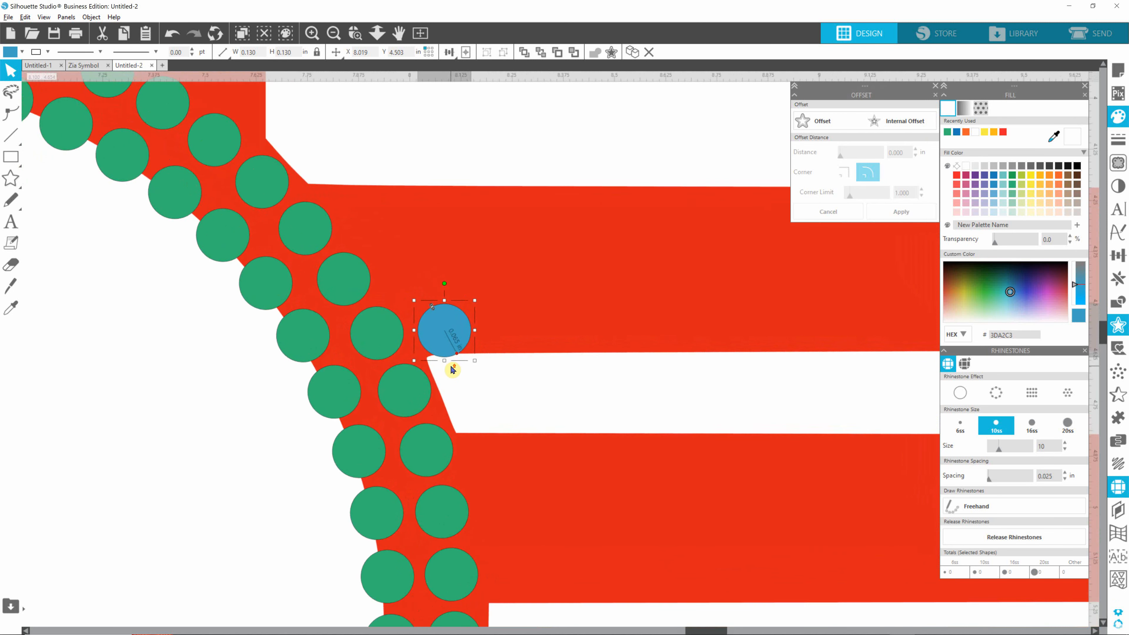
scroll(452, 369, up, 2)
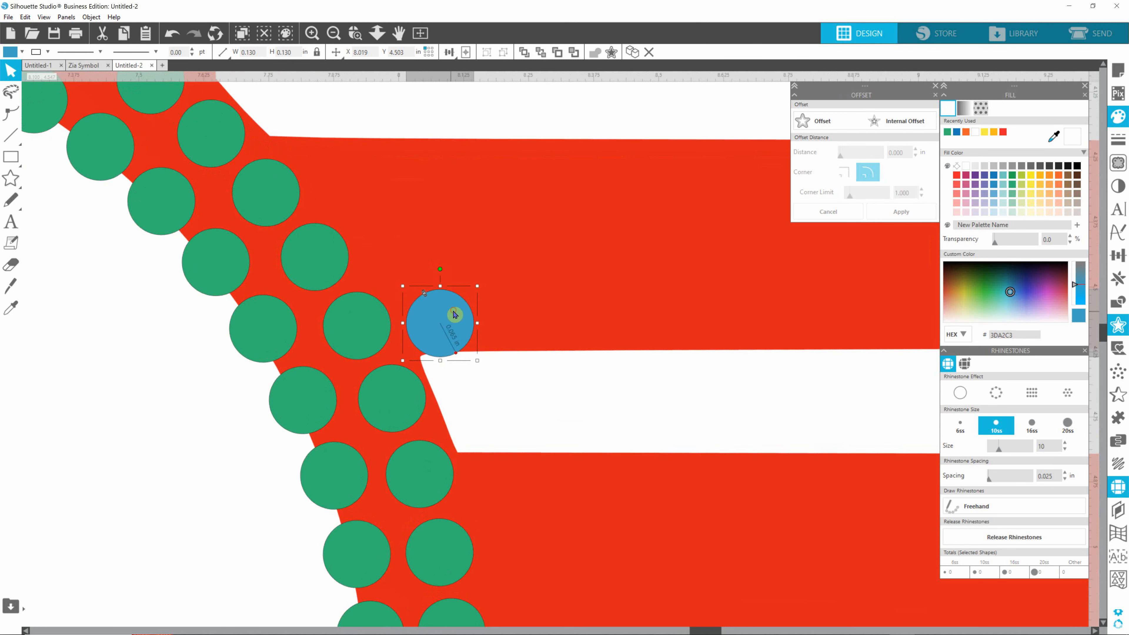
drag(454, 315, 453, 315)
scroll(437, 369, up, 3)
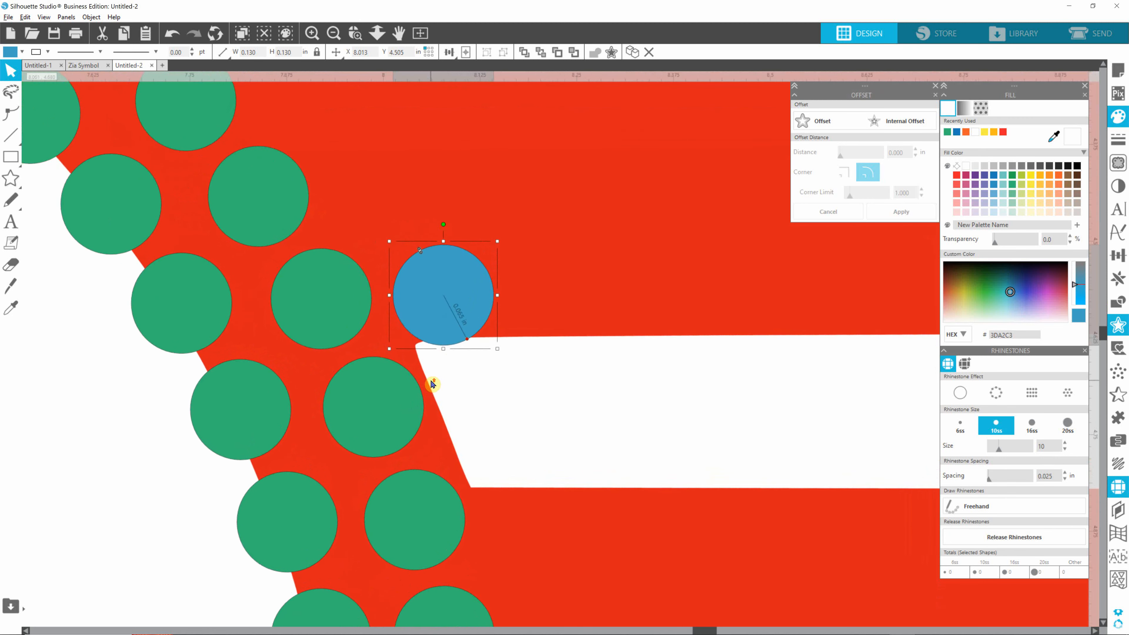
scroll(433, 384, up, 2)
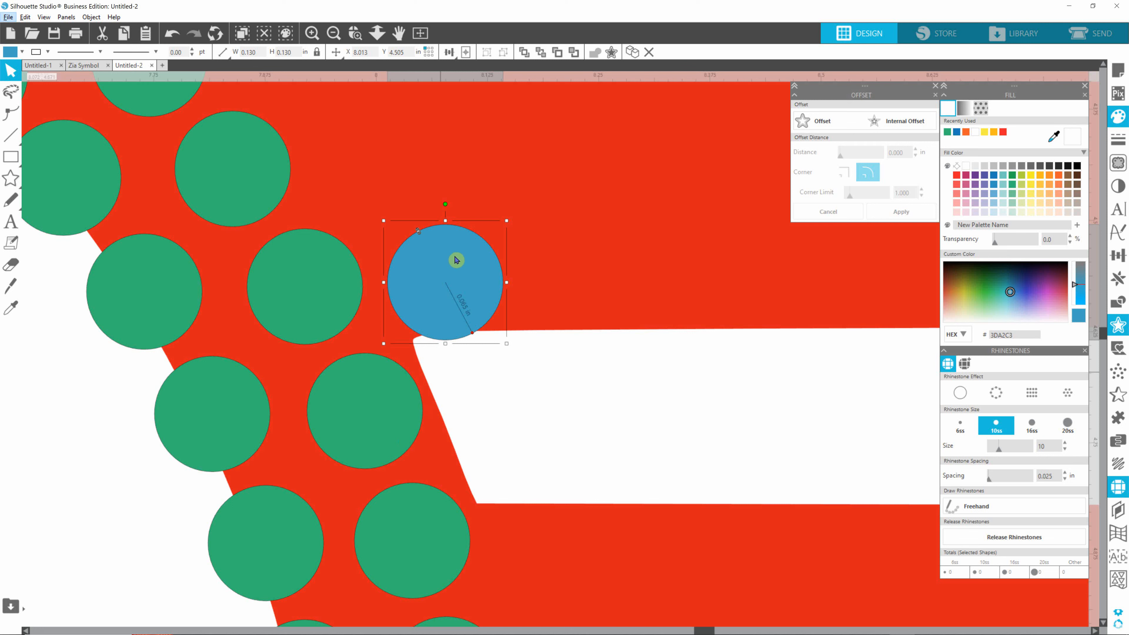
mouse_move(456, 262)
mouse_down()
mouse_move(284, 263)
mouse_move(461, 269)
mouse_up()
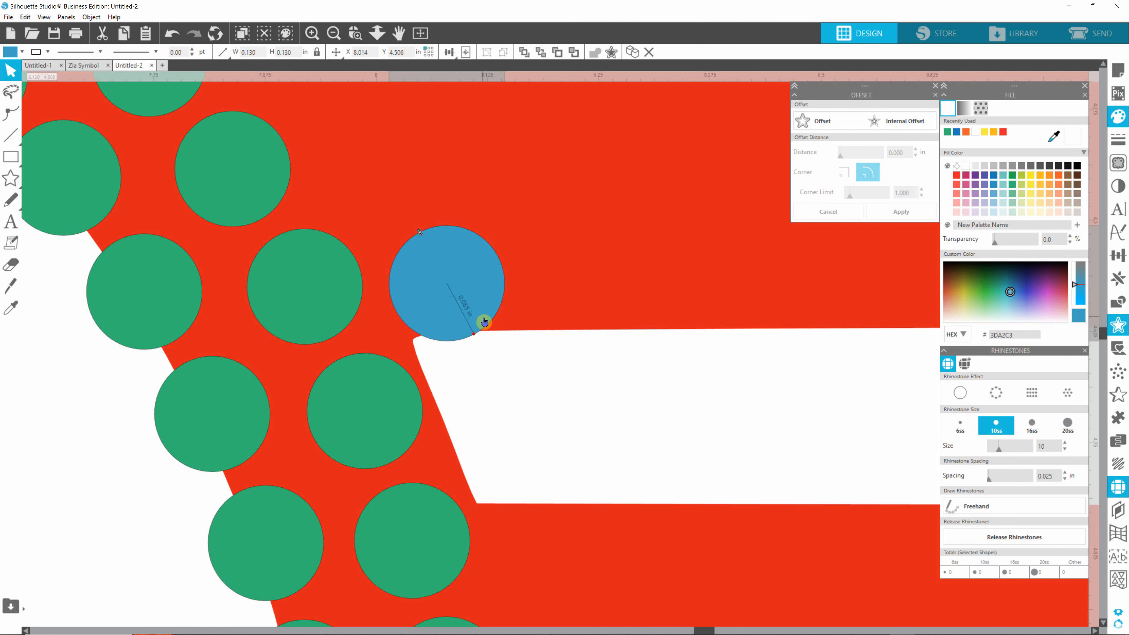
Bring up the advanced Replicate options for the blue stone and choose custom X and Y offset positioning for each copy.
scroll(486, 323, down, 5)
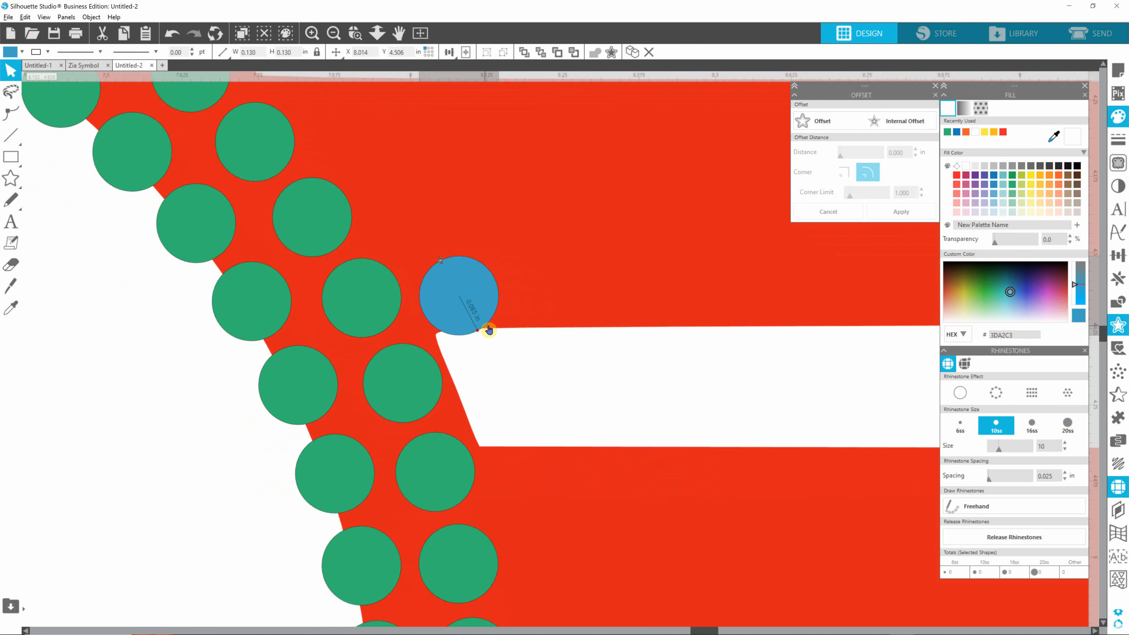
scroll(488, 331, down, 5)
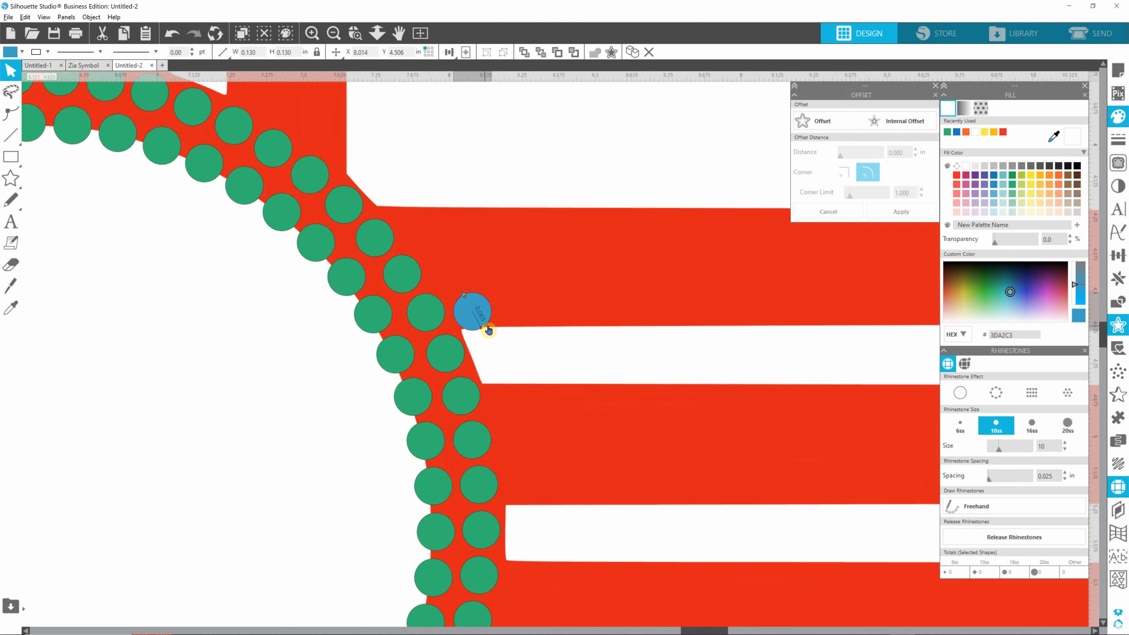
scroll(489, 330, down, 3)
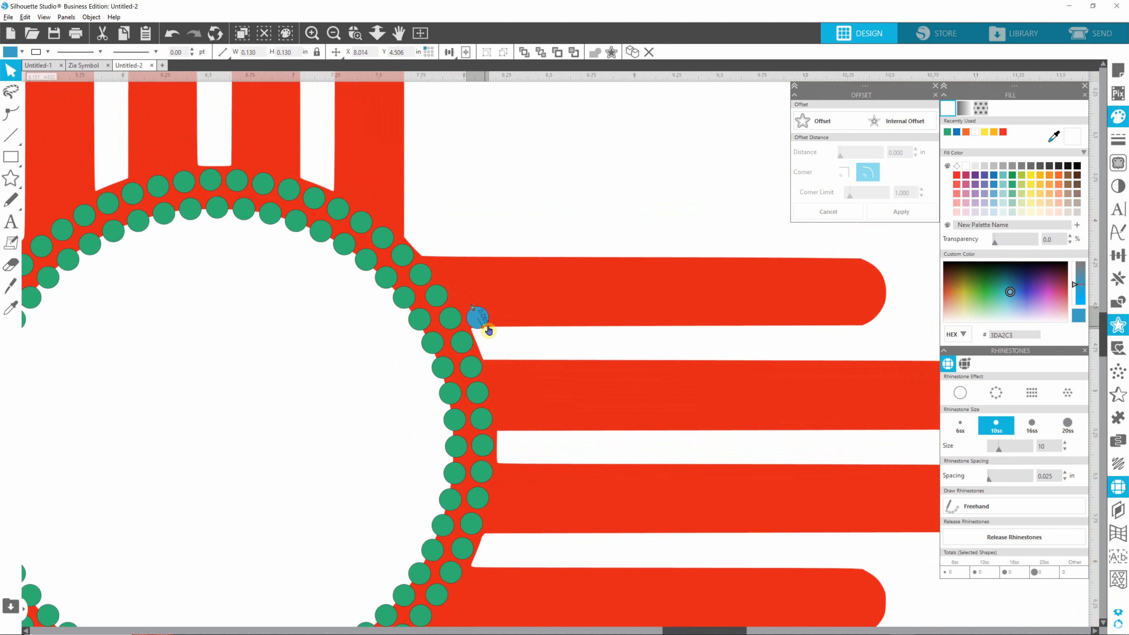
key(alt)
click(1119, 281)
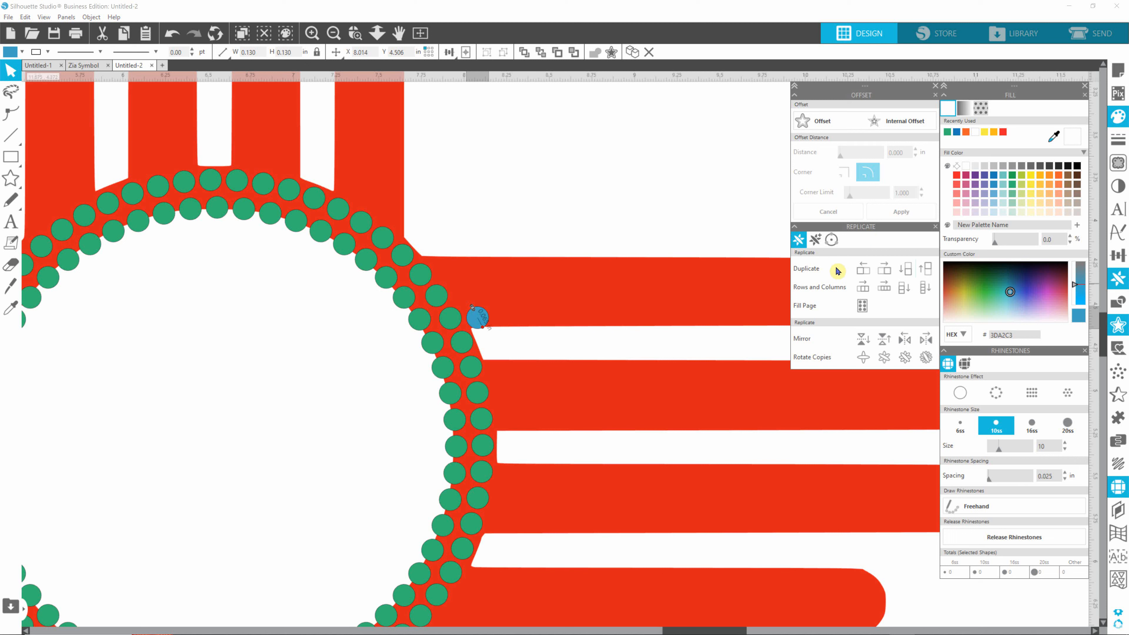
click(817, 243)
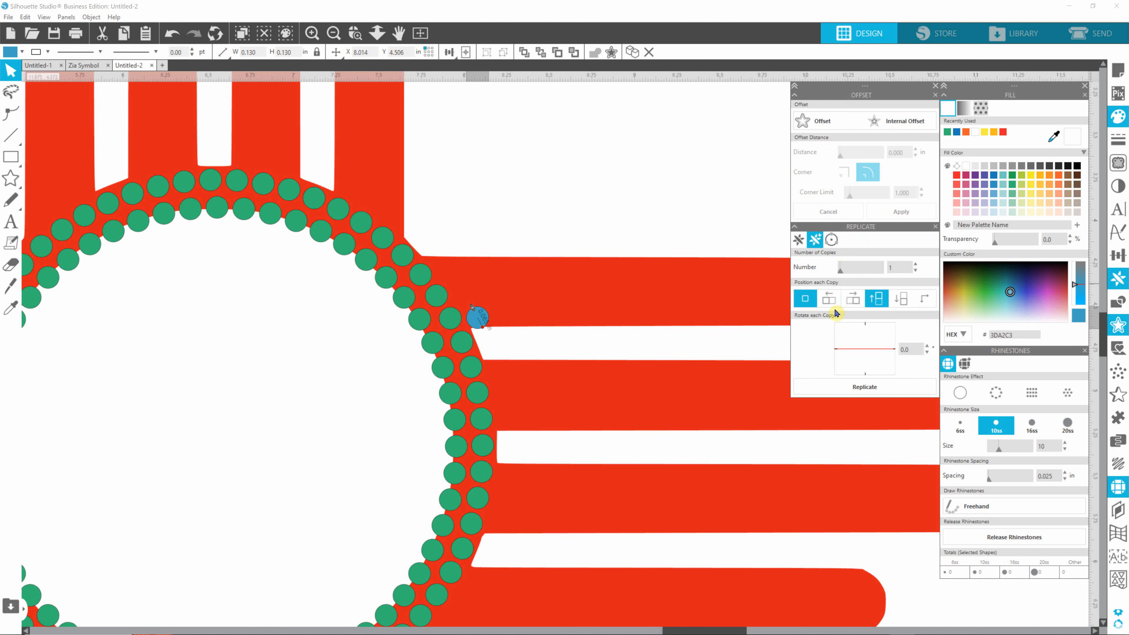
click(925, 300)
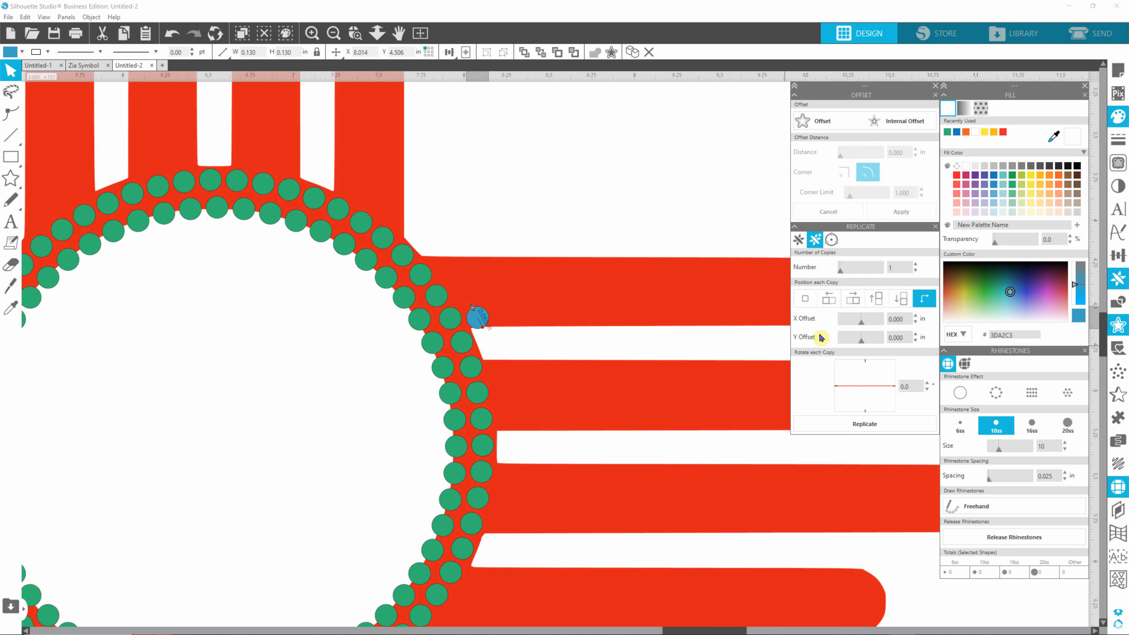
Try replicating the blue stone once with an X offset of 0.025 in, and discard the copy.
click(902, 319)
text(.025)
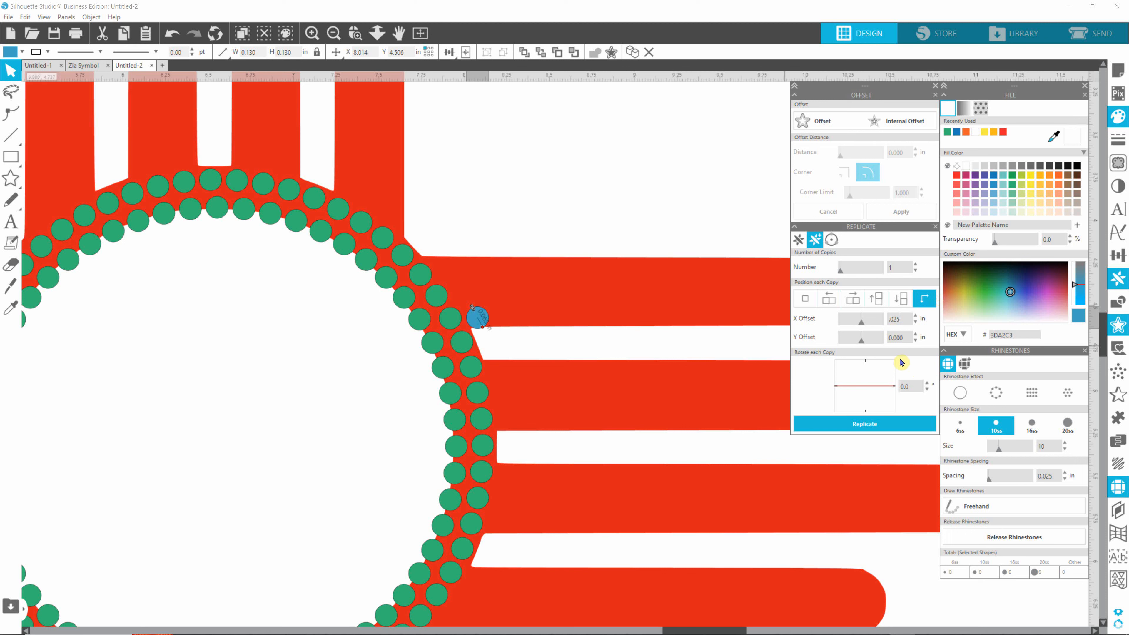
click(873, 425)
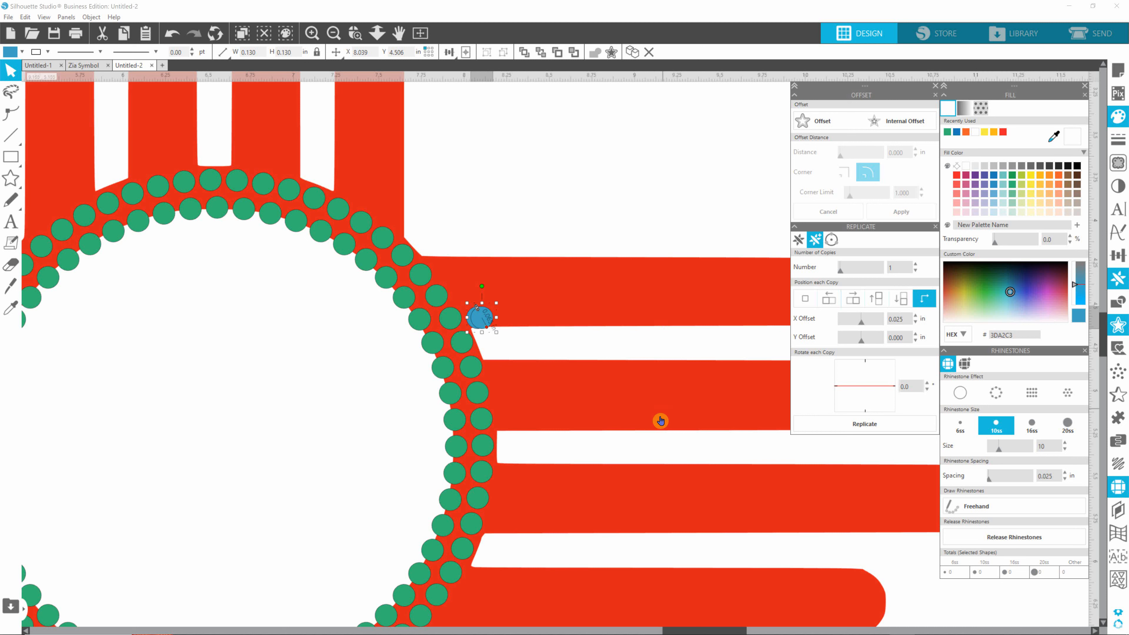
click(587, 345)
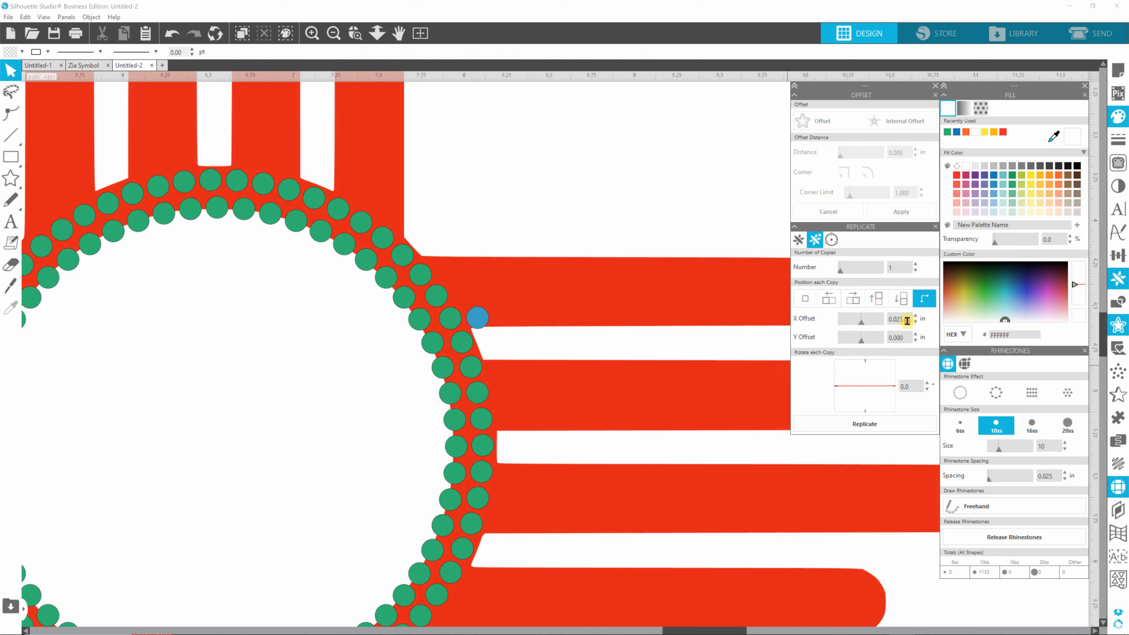
Try replicating the blue stone once with an X offset of 0.155 in, and delete the copy.
drag(907, 321, 884, 320)
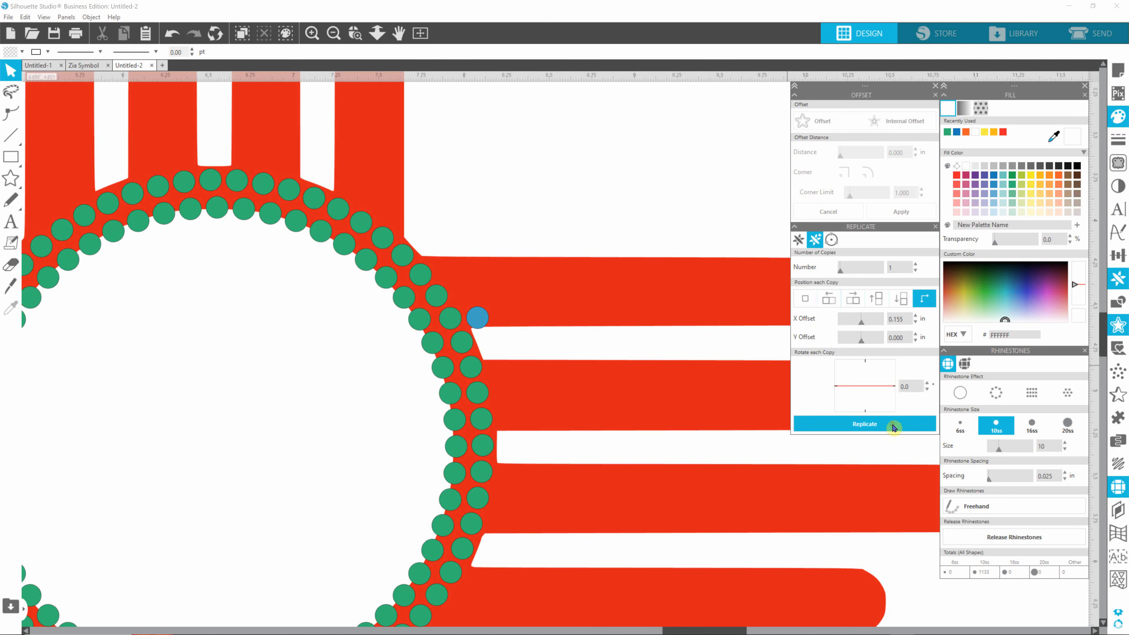
click(476, 318)
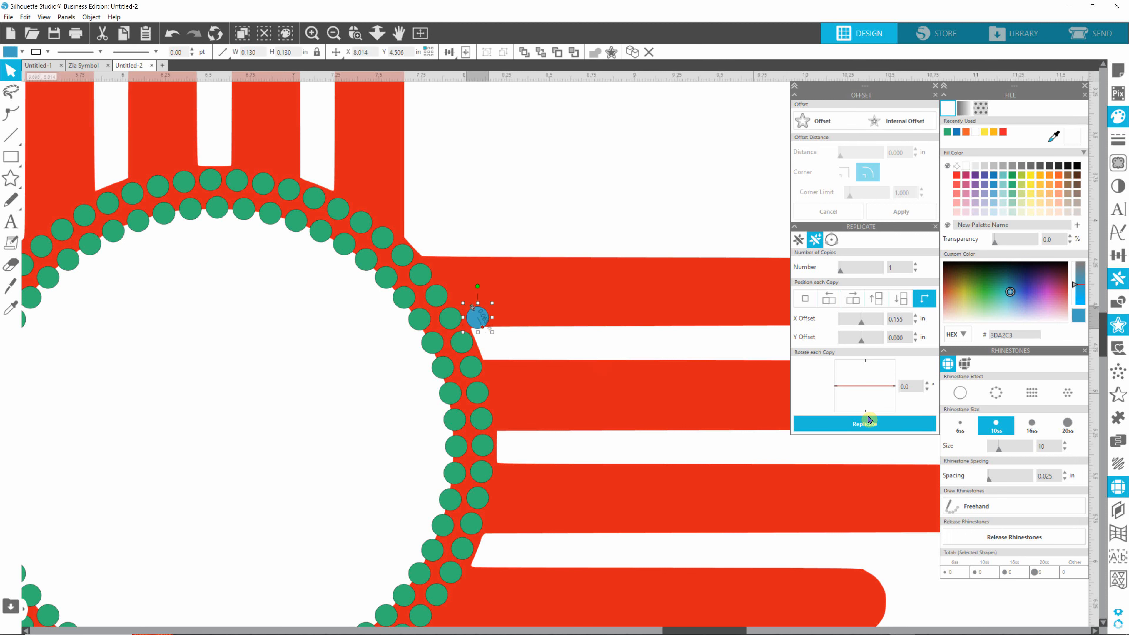
click(896, 428)
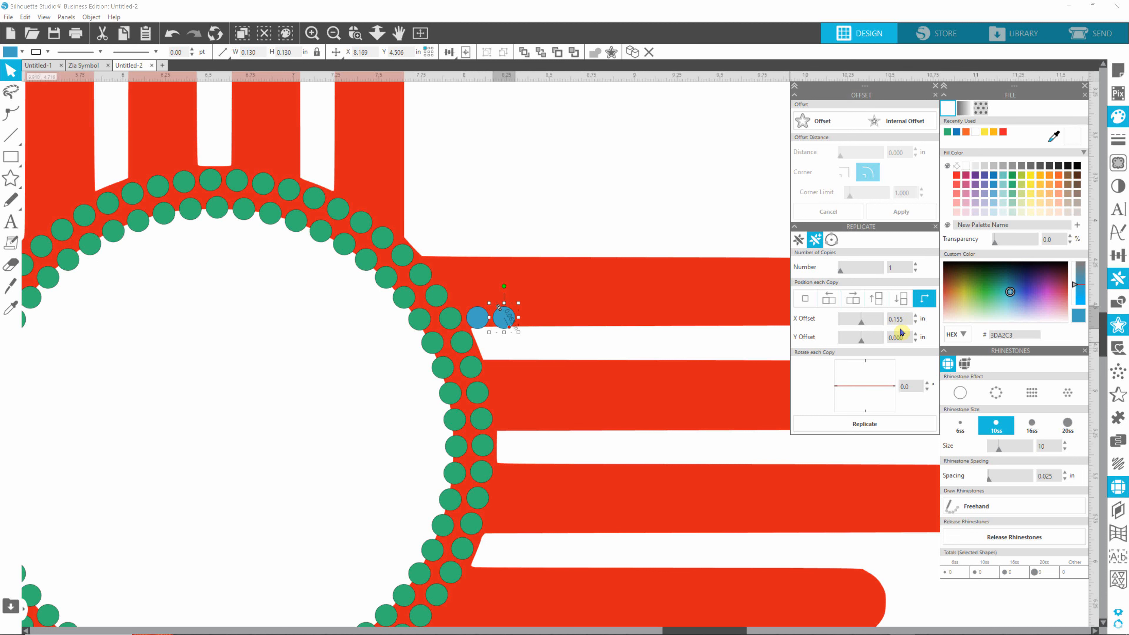
key(Delete)
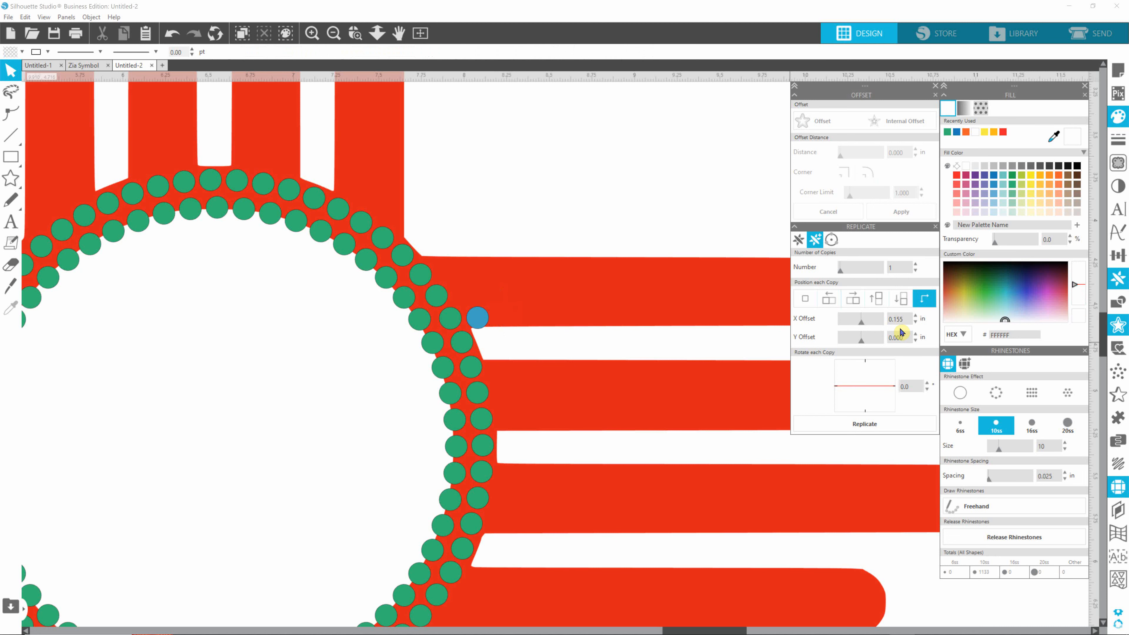
Copy the blue stone into the white area above the arm and replicate it four times leftward with an X offset of -0.155 in.
click(477, 317)
drag(475, 316, 601, 158)
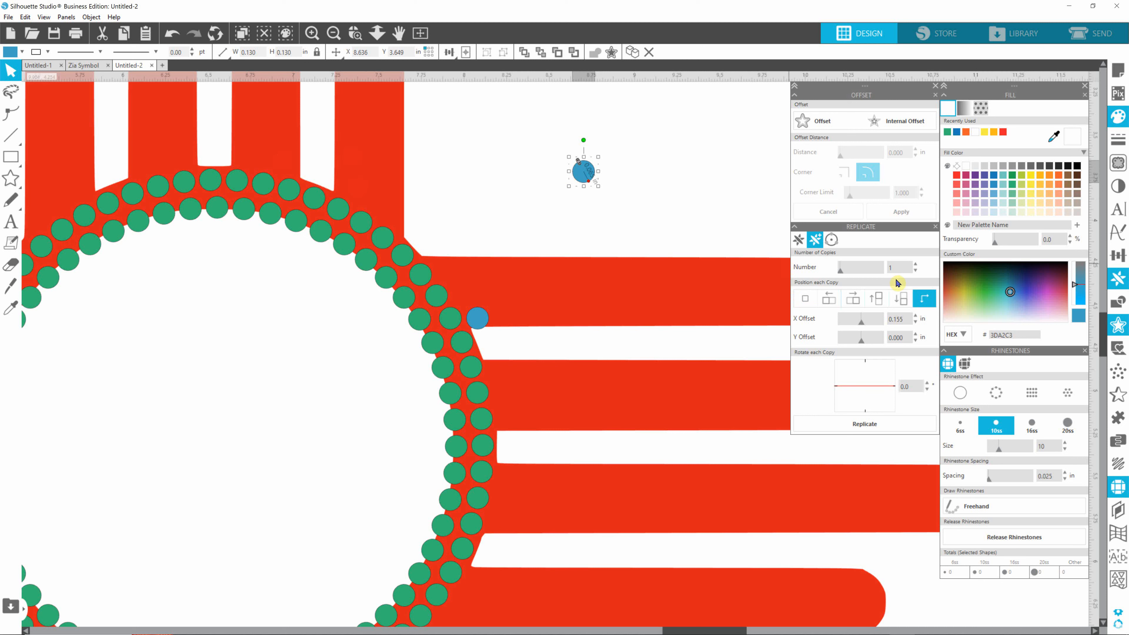
double_click(905, 322)
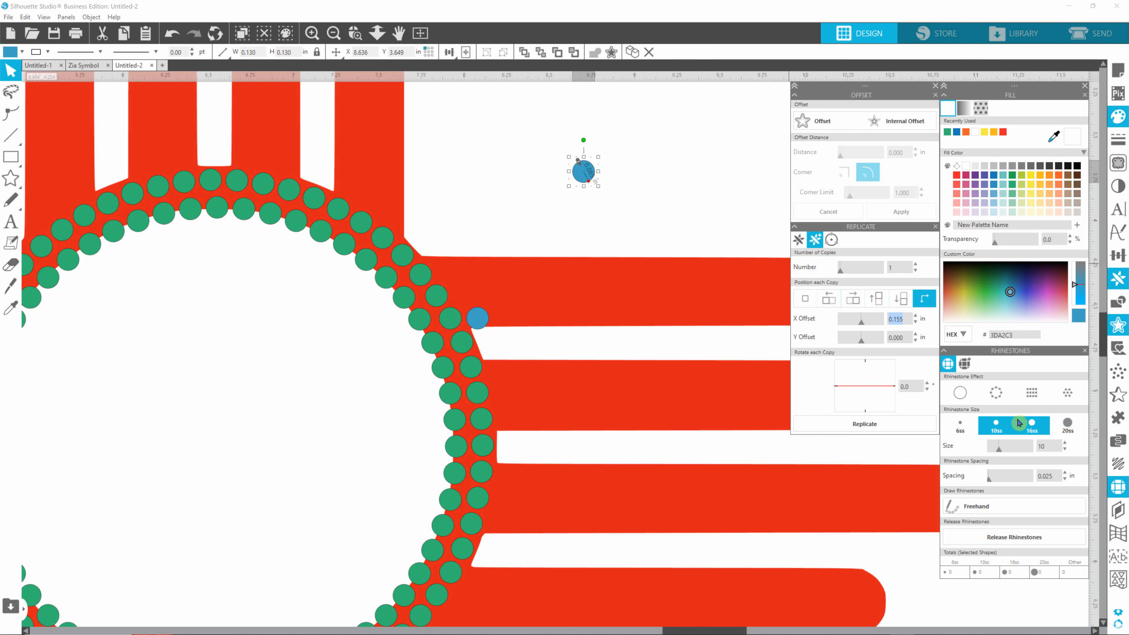
text(-)
click(893, 428)
click(893, 428)
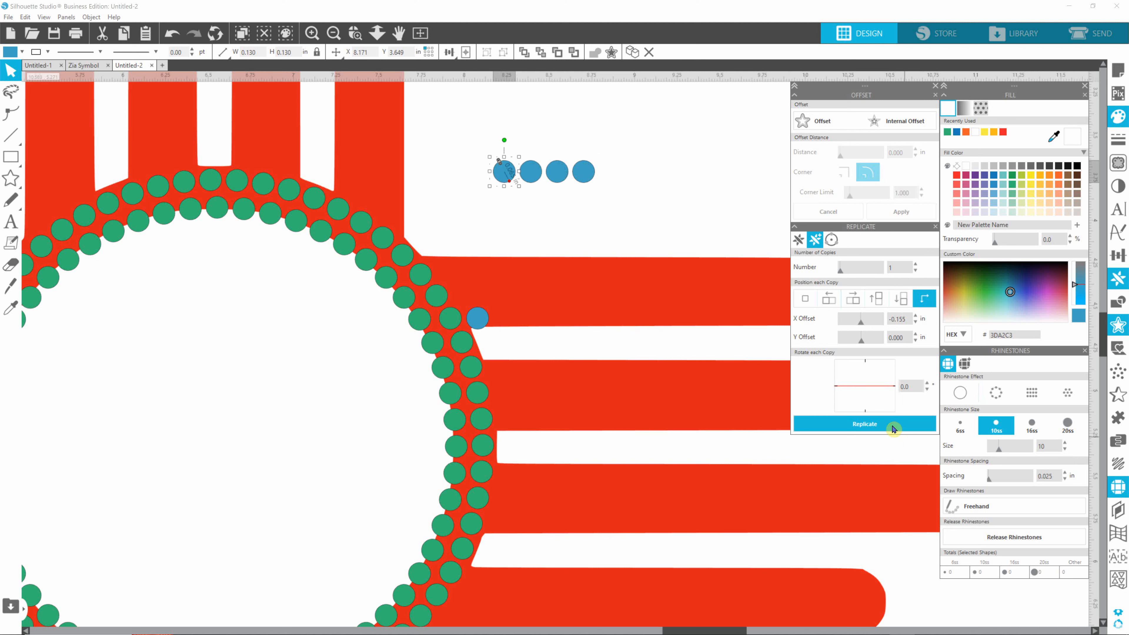
click(893, 428)
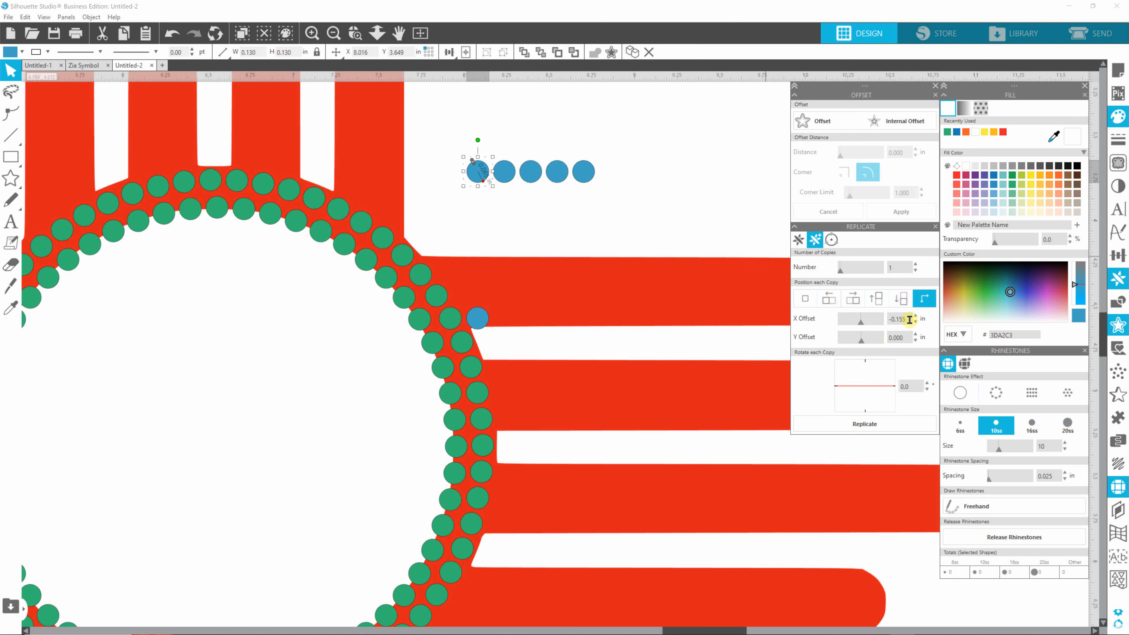
Replicate the test row's left end stone three times downward with X offset 0 and Y offset 0.155 in.
drag(909, 319, 886, 319)
text(0)
click(905, 338)
click(908, 338)
drag(908, 338, 888, 337)
key(BackSpace)
text(.155)
click(878, 426)
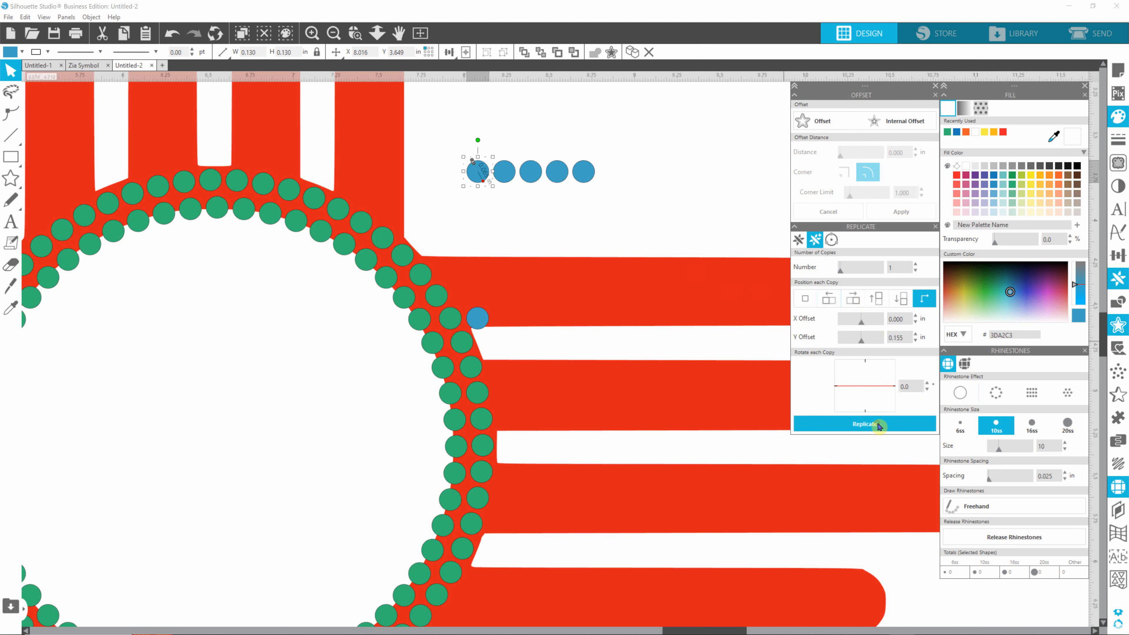
click(878, 426)
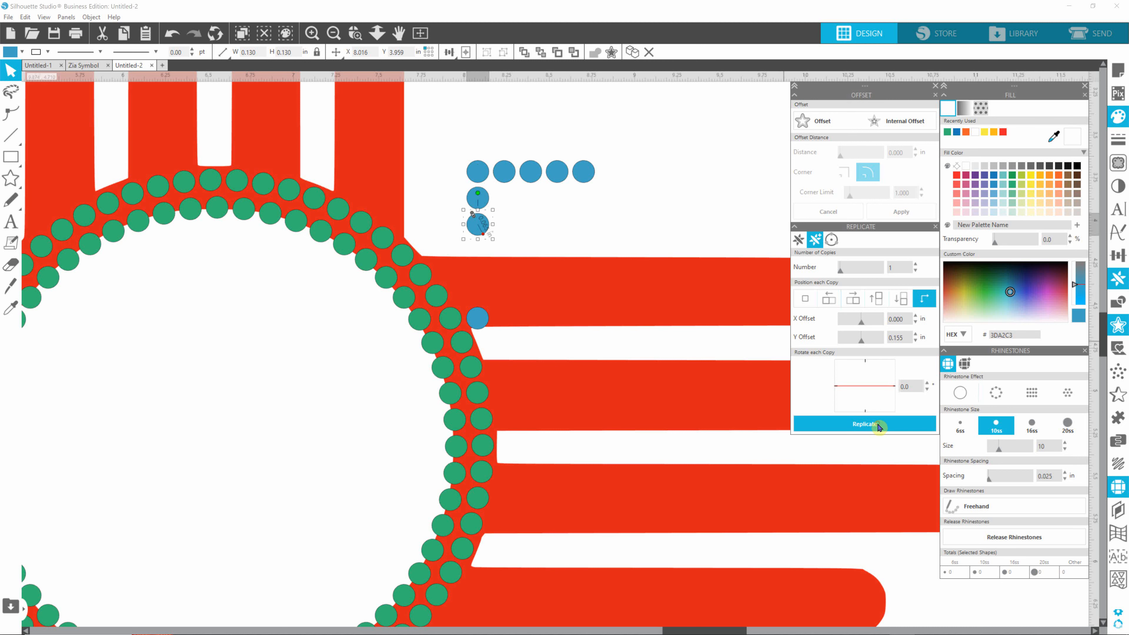
click(878, 426)
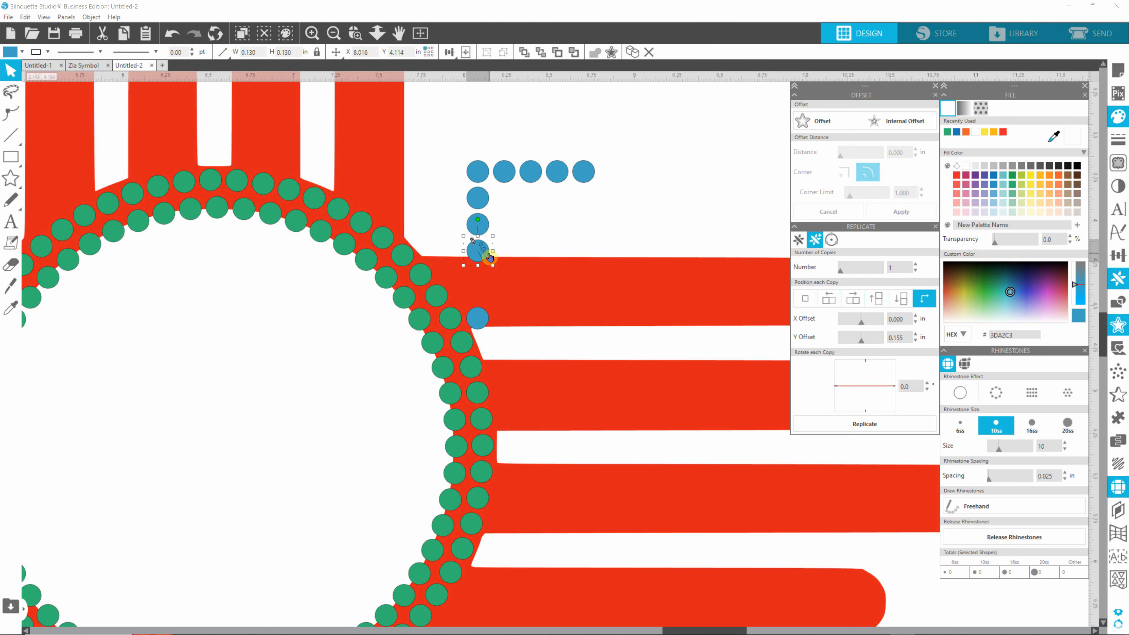
drag(490, 258, 490, 258)
Replicate the test row's right end stone three times upward with a Y offset of -0.155 in.
click(585, 175)
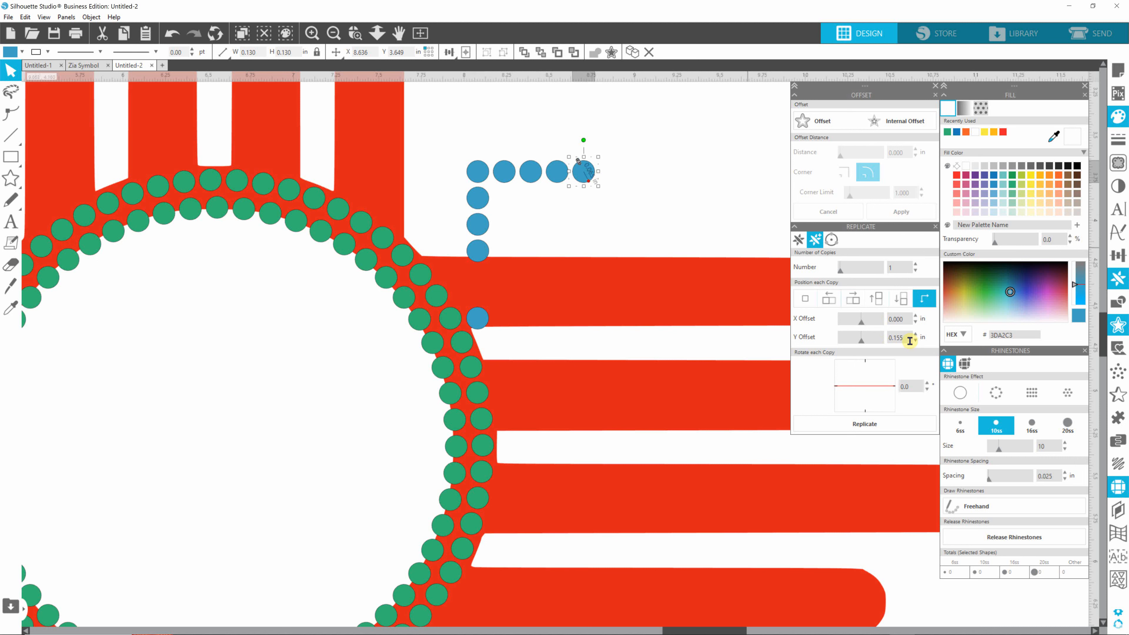
drag(906, 338, 879, 339)
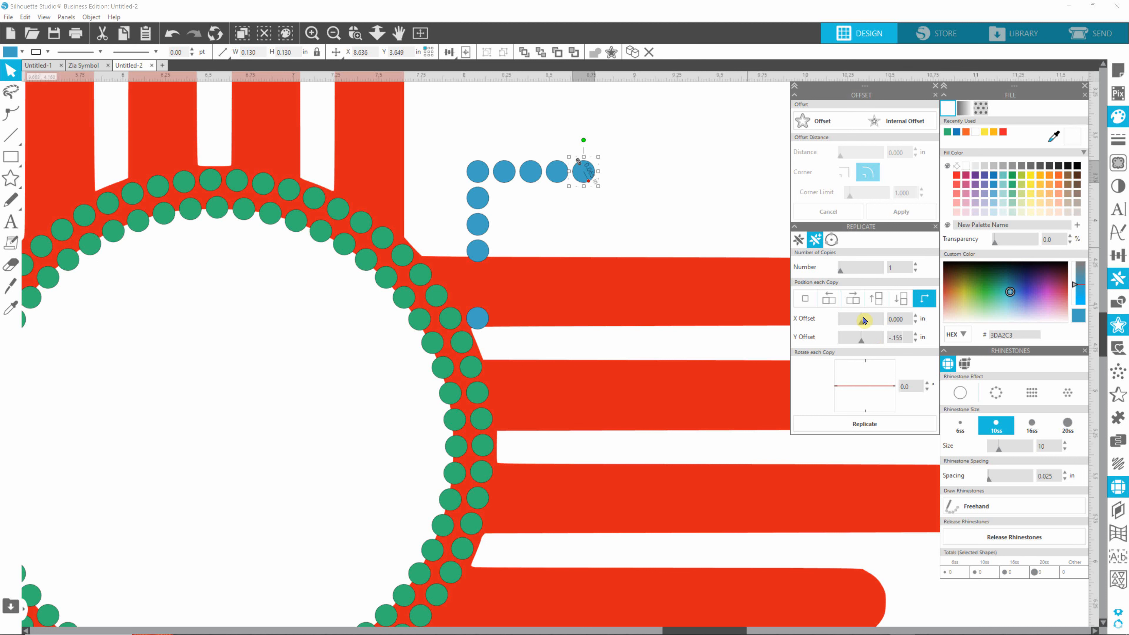
click(867, 423)
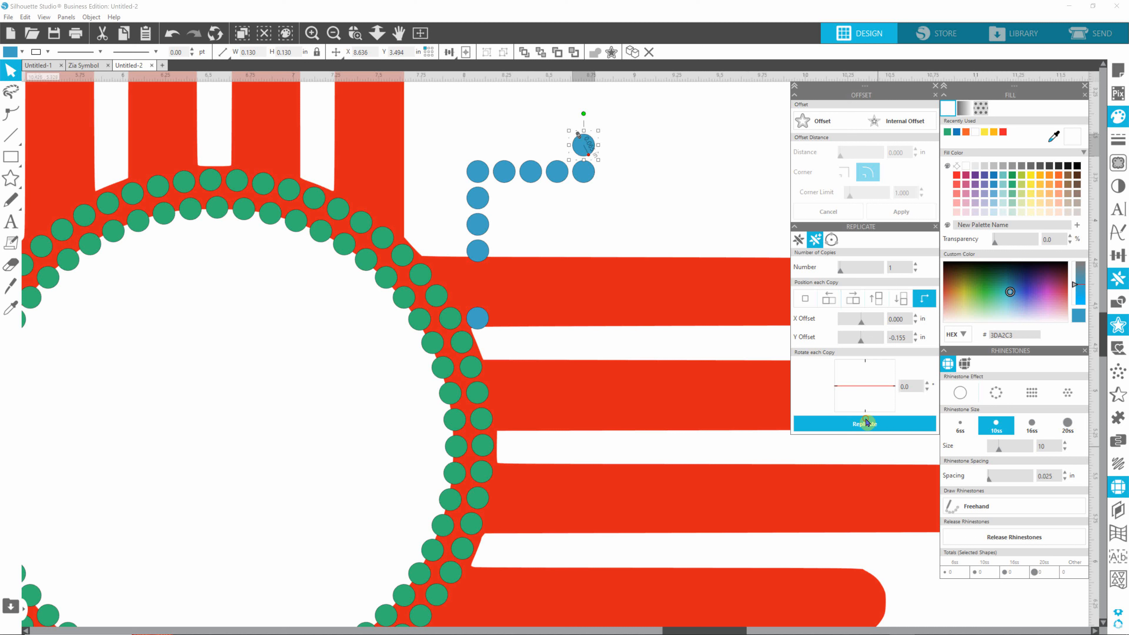
click(867, 422)
click(869, 427)
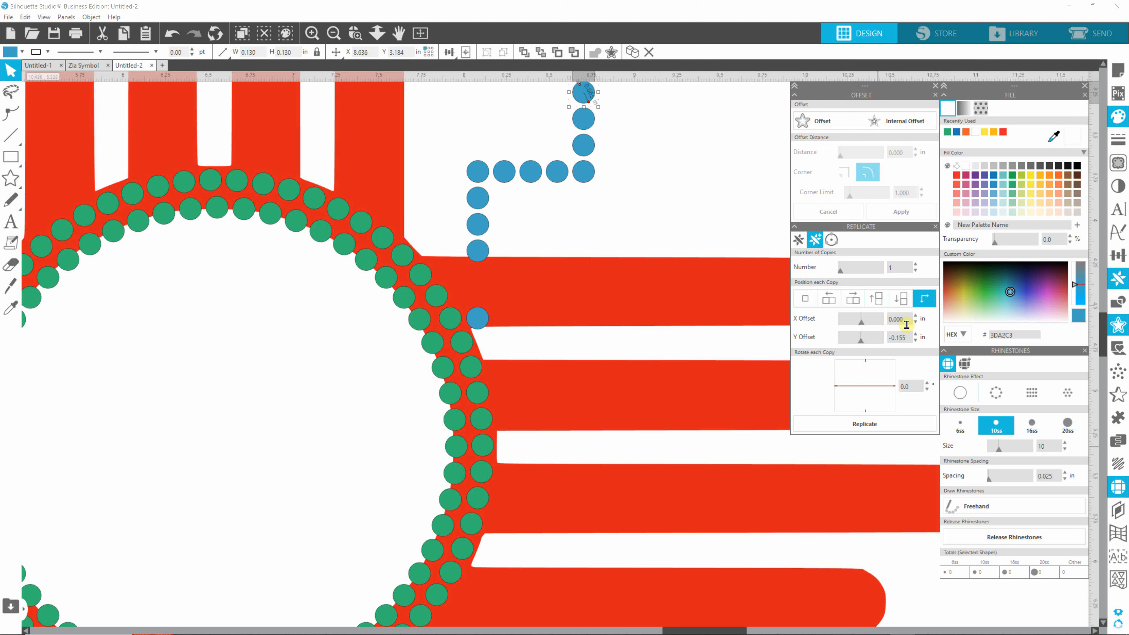
Move the lowest test stone to the right and replicate it five times diagonally with X and Y offsets of -0.155 in.
drag(909, 320, 875, 319)
click(670, 223)
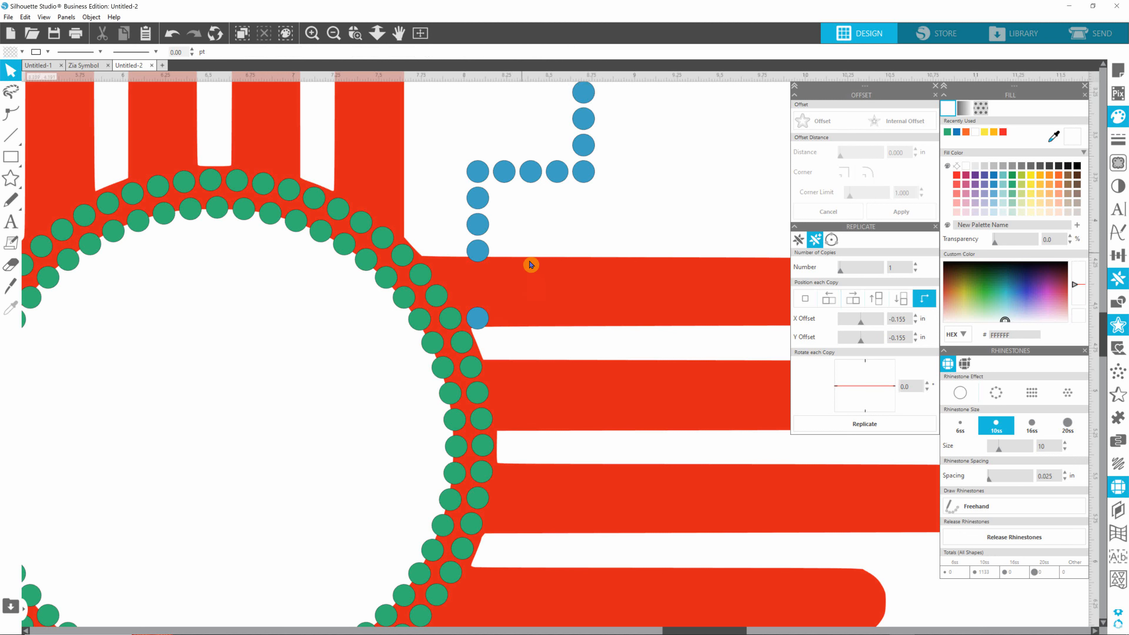
click(479, 252)
drag(478, 252, 616, 255)
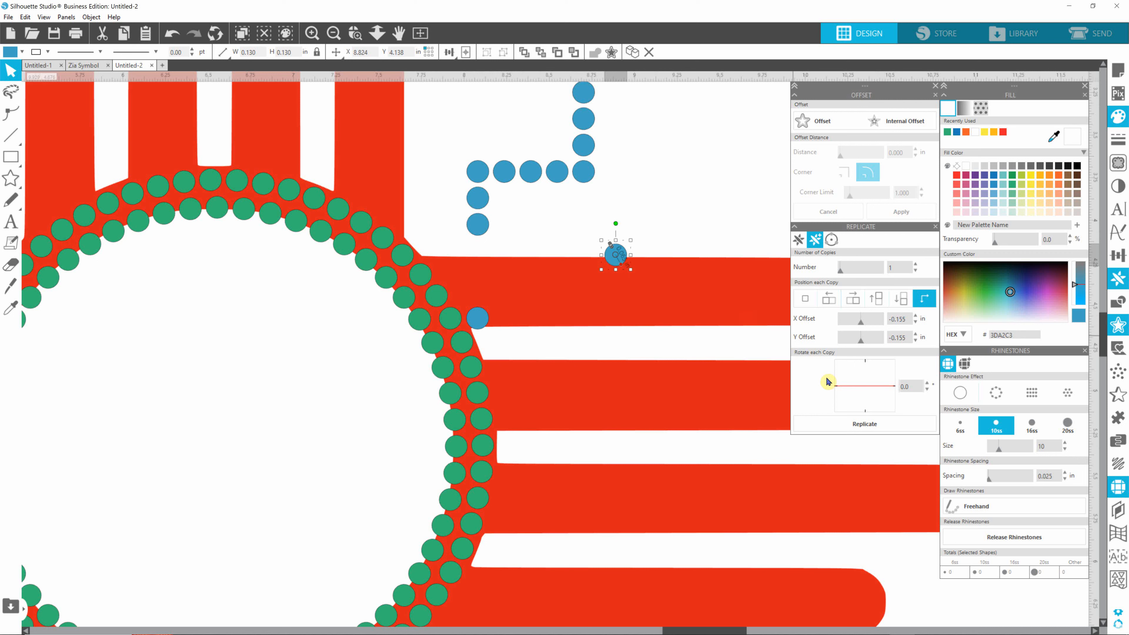
click(850, 425)
click(850, 425)
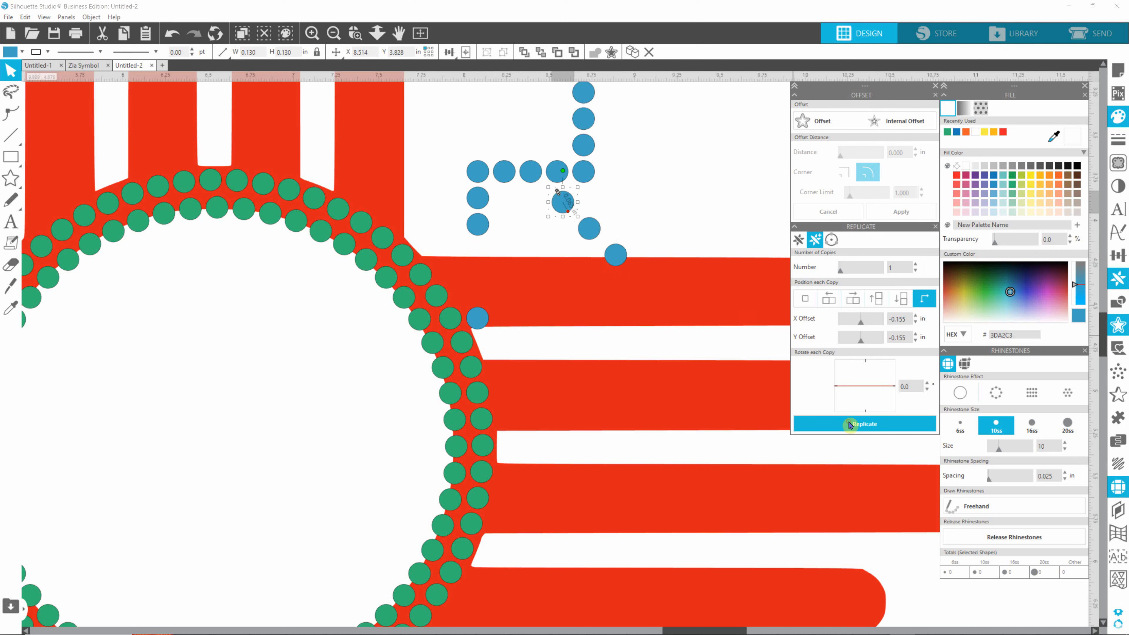
click(850, 425)
click(850, 425)
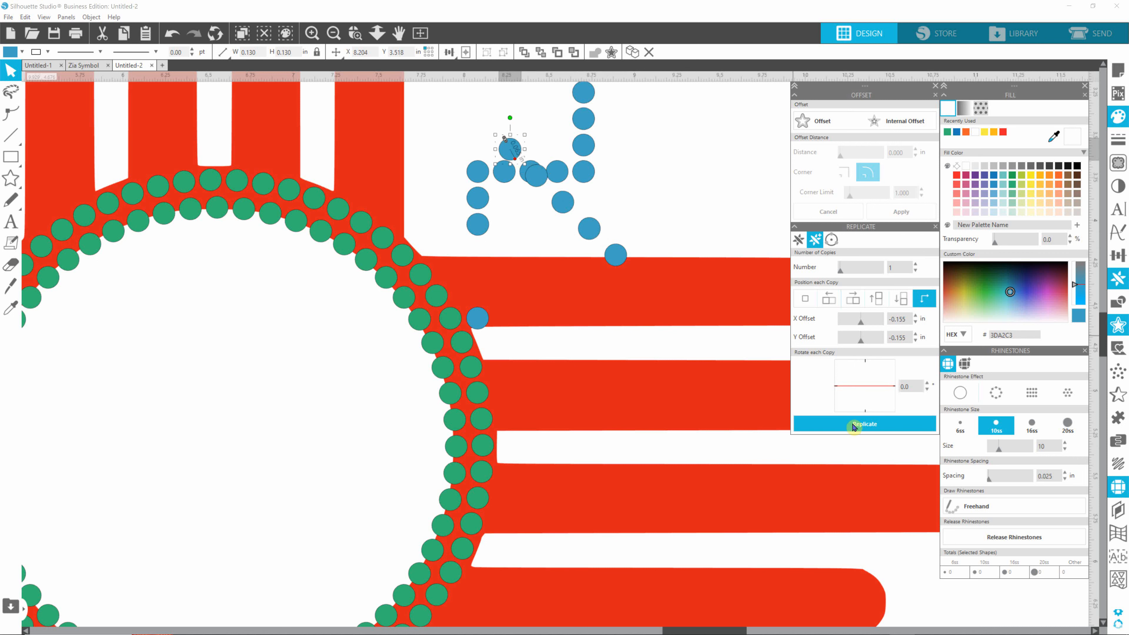
click(853, 425)
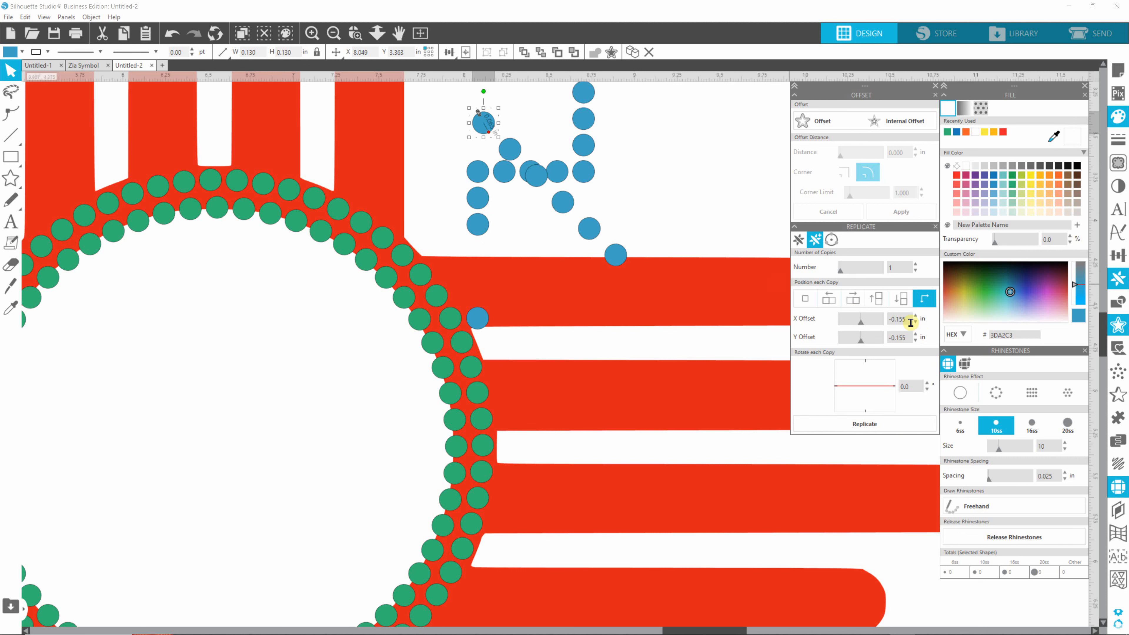
Reset both Replicate offsets to 0 and delete all the test stones above the arm.
drag(911, 319, 882, 321)
text(0)
drag(914, 337, 876, 336)
key(BackSpace)
click(700, 296)
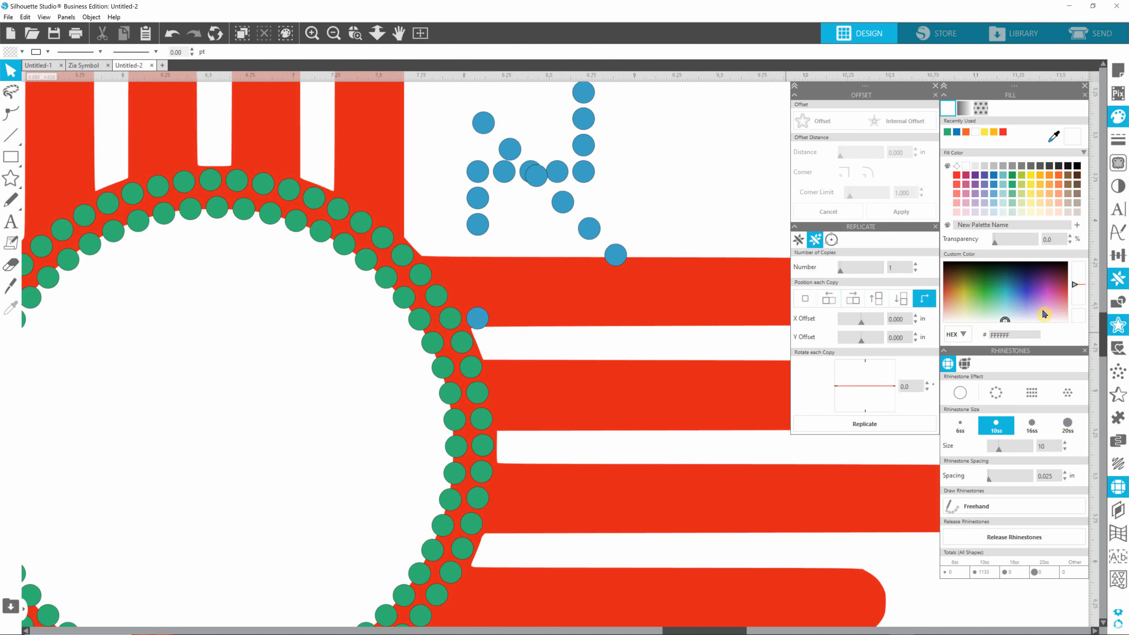
scroll(582, 338, up, 5)
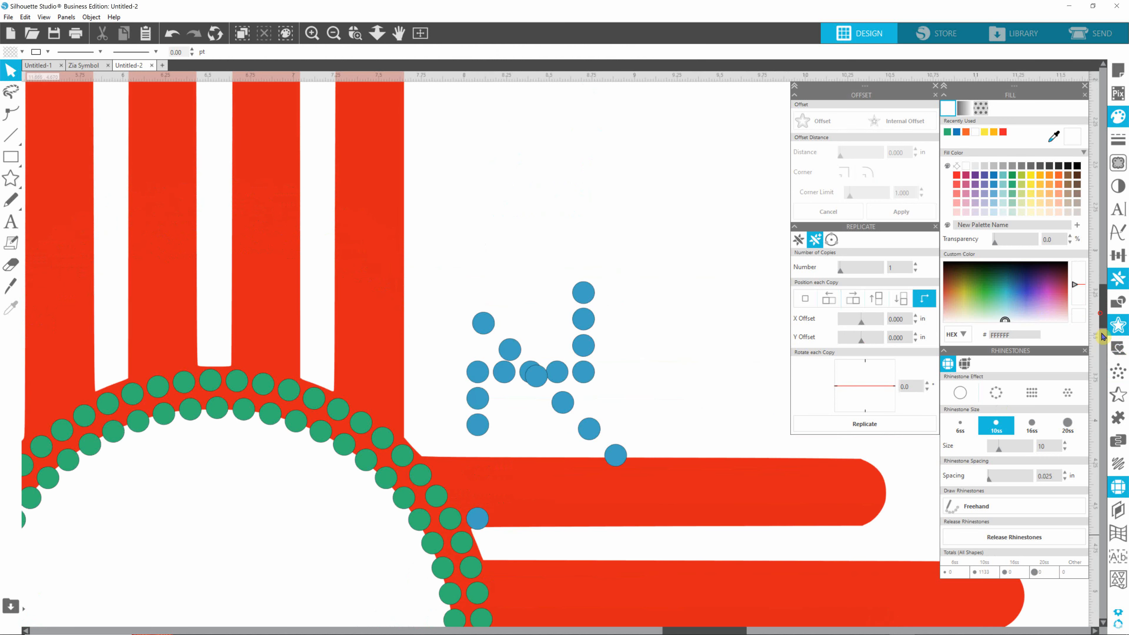
drag(642, 248, 439, 474)
key(Delete)
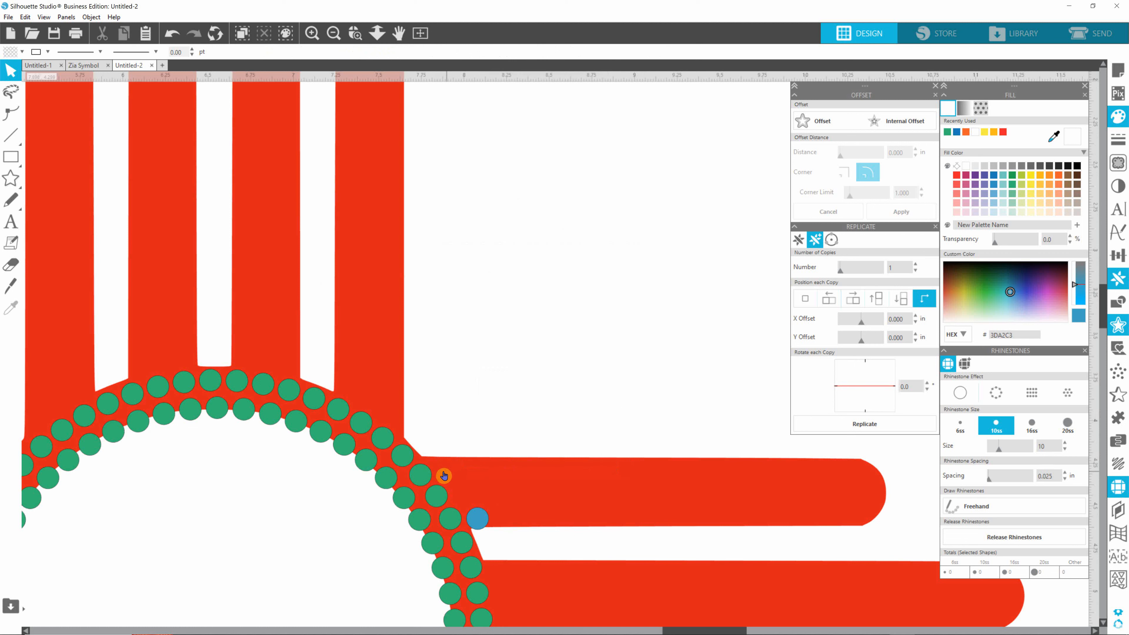
Replicate the blue stone beside the ring fifteen times along the uppermost right arm's lower edge with an X offset of 0.155 in.
click(476, 519)
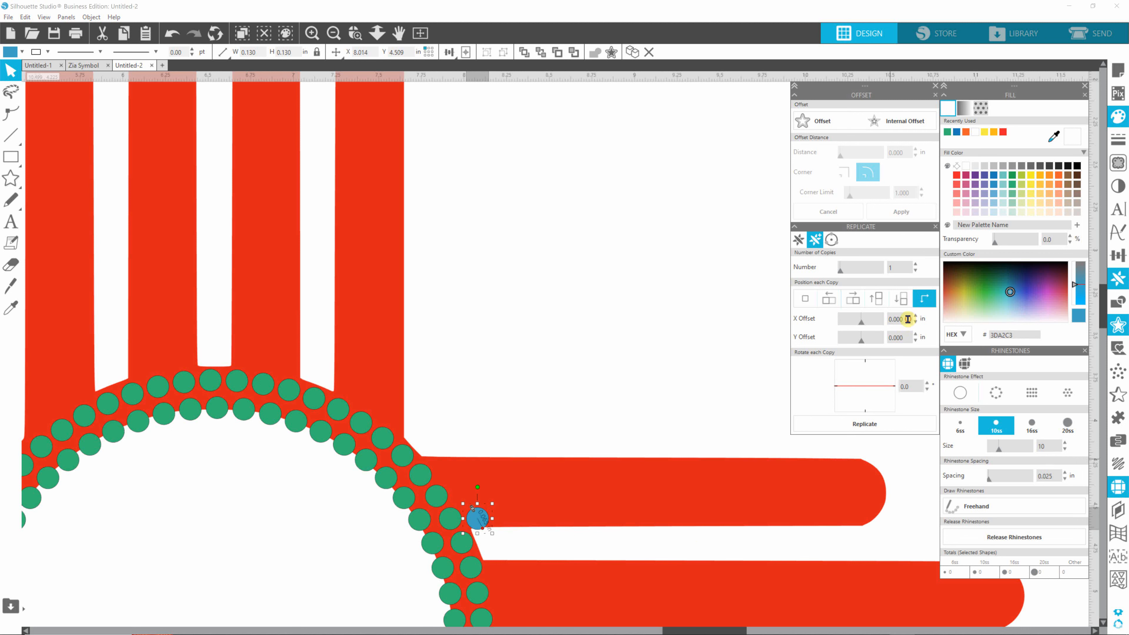
drag(907, 319, 884, 318)
text(.155)
click(882, 427)
click(883, 428)
click(882, 427)
click(882, 427)
click(883, 427)
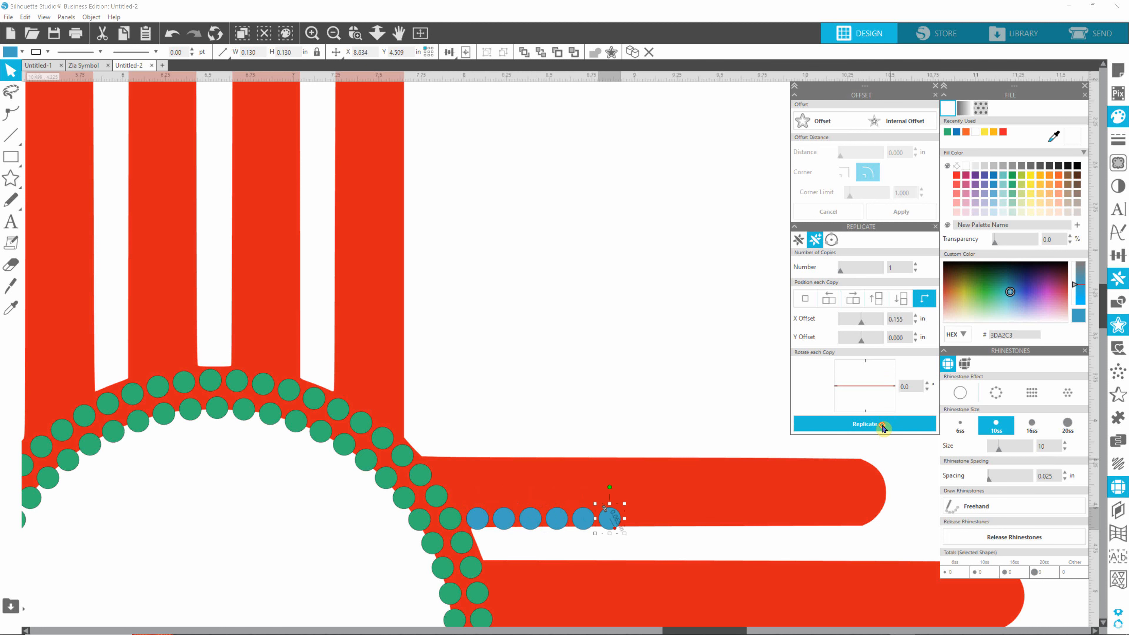
click(882, 427)
click(882, 426)
click(883, 427)
click(883, 427)
click(883, 427)
click(883, 427)
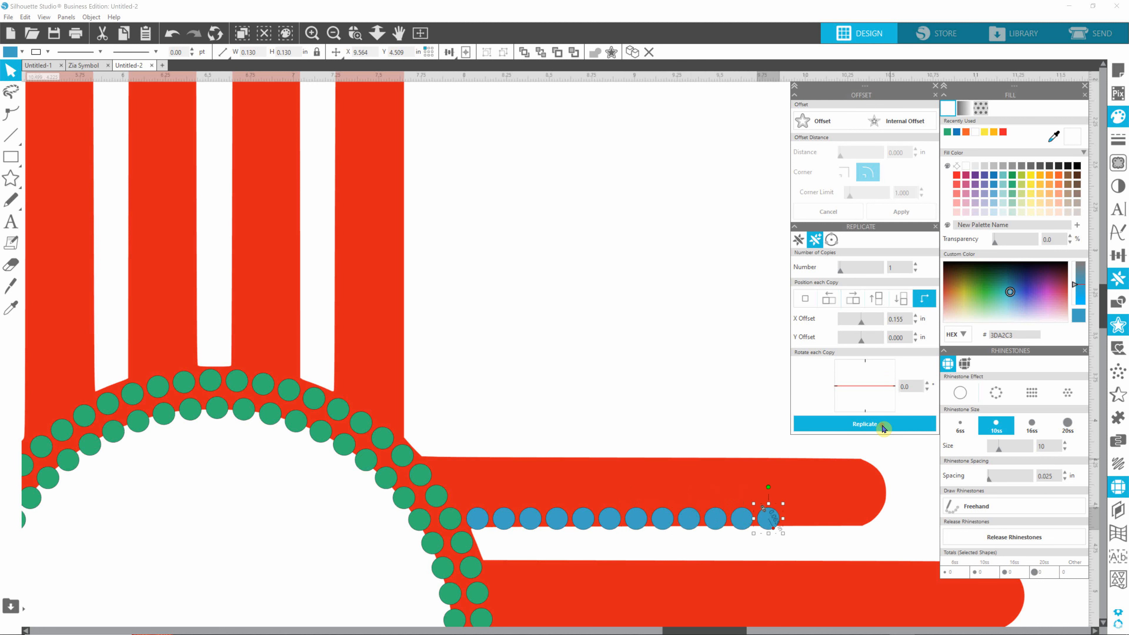
click(883, 427)
click(883, 427)
click(882, 427)
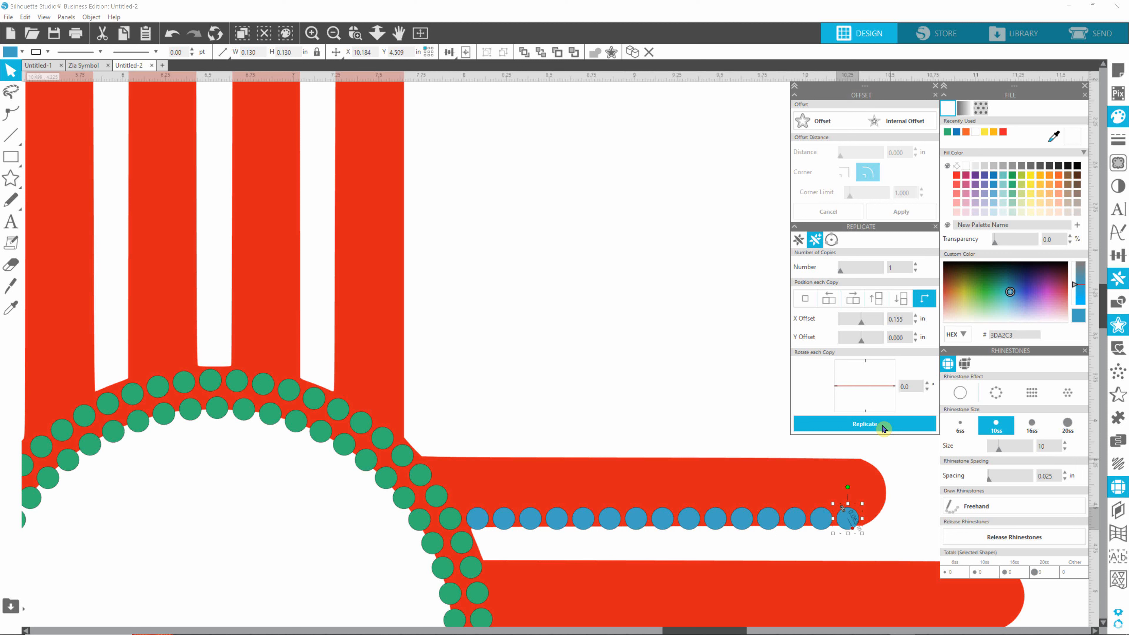
click(903, 429)
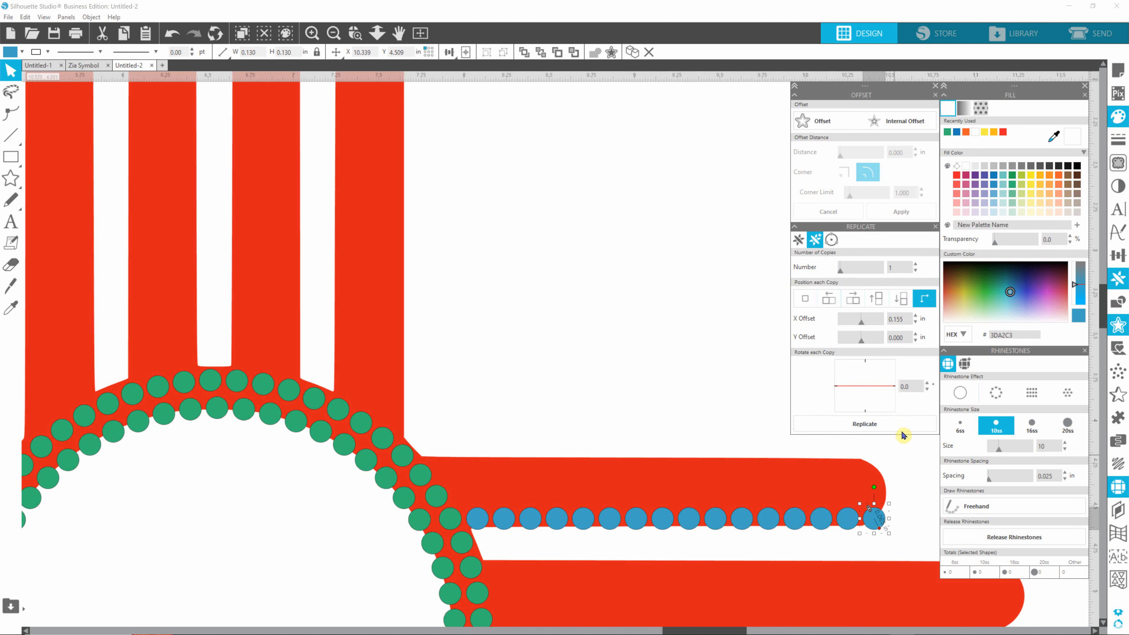
click(572, 369)
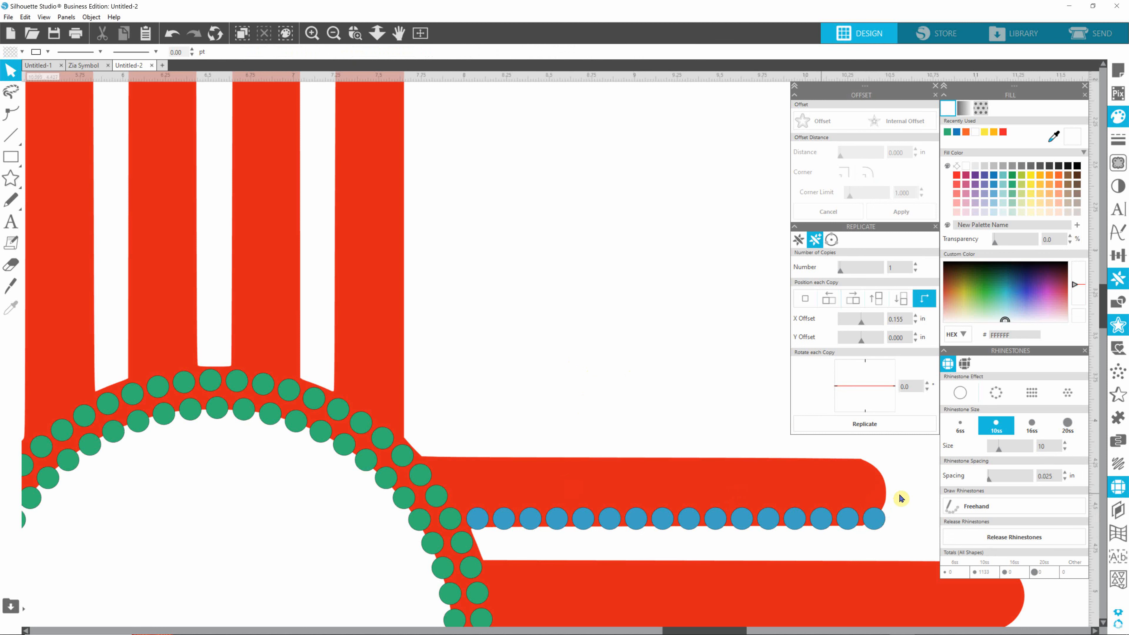
Duplicate the blue row's first stone and nestle the copy above it against the outer ring, at about X 7.930, Y 4.345 in.
click(480, 525)
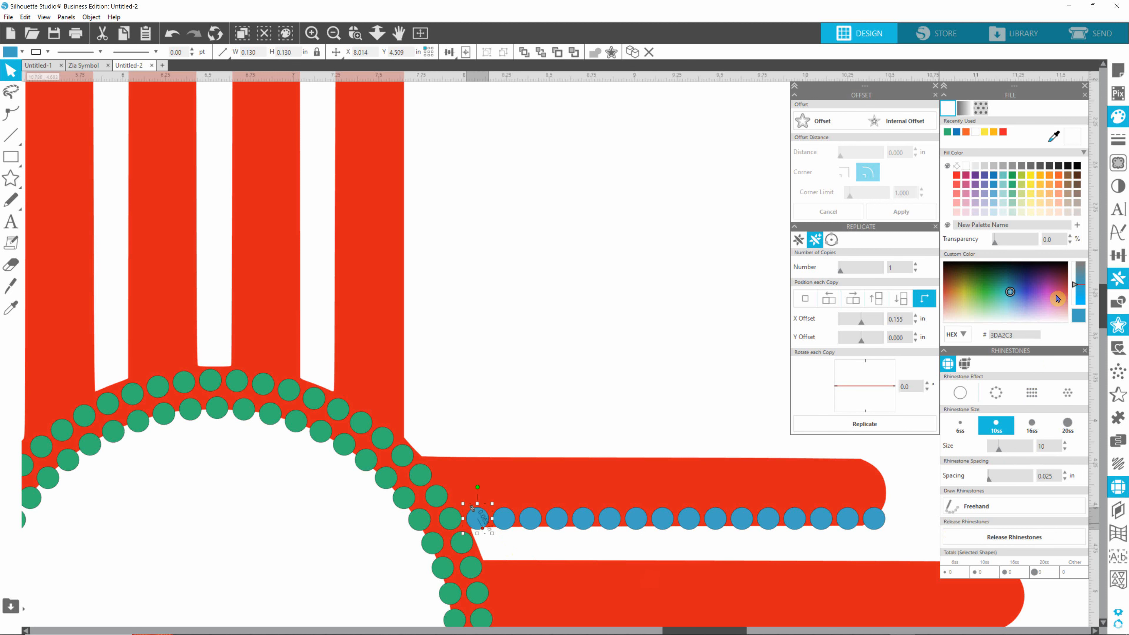
scroll(531, 562, down, 3)
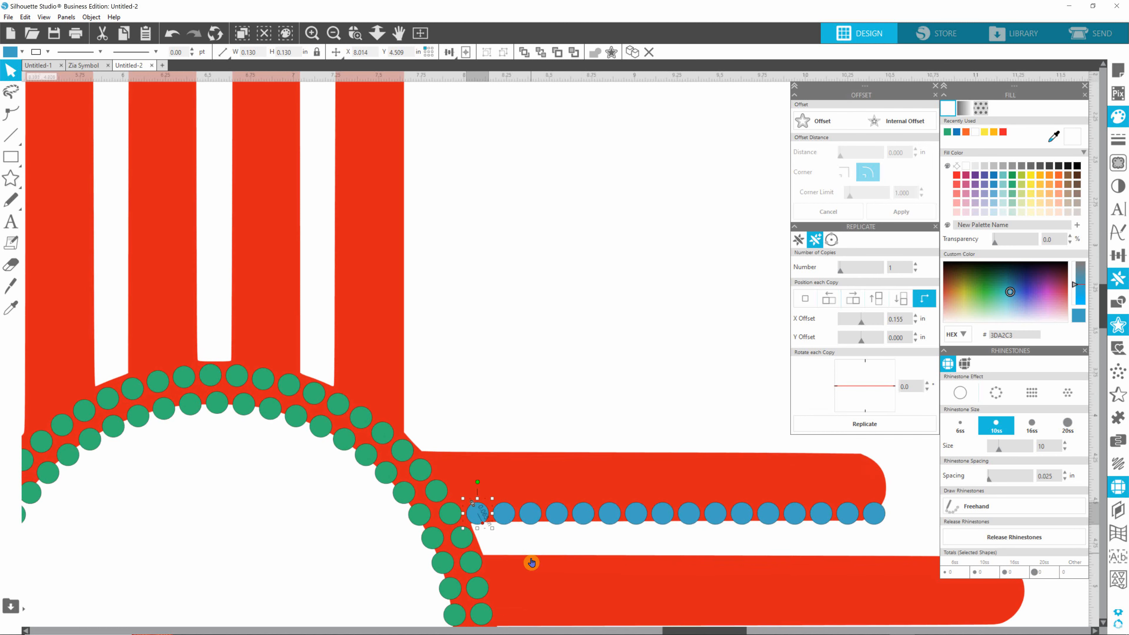
scroll(531, 561, down, 3)
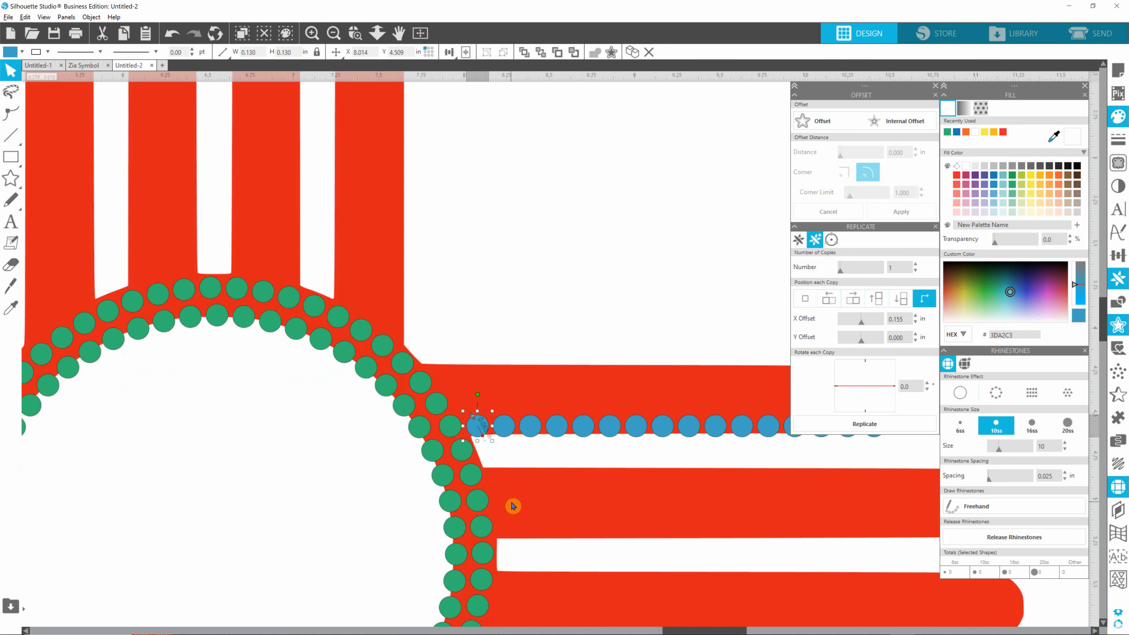
scroll(516, 500, up, 5)
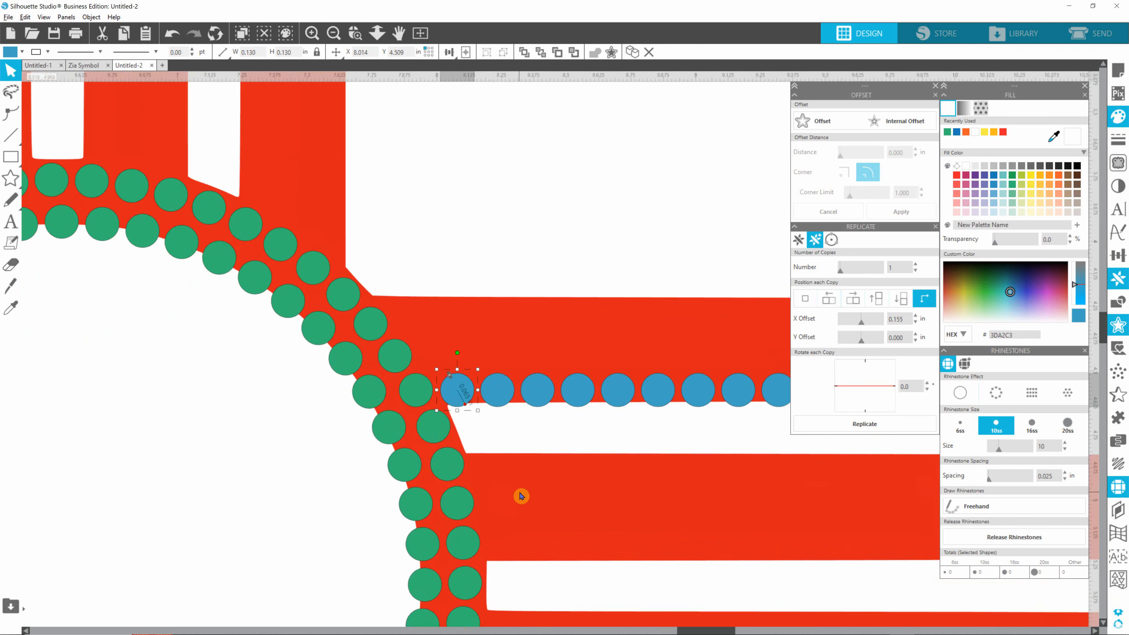
scroll(521, 496, up, 3)
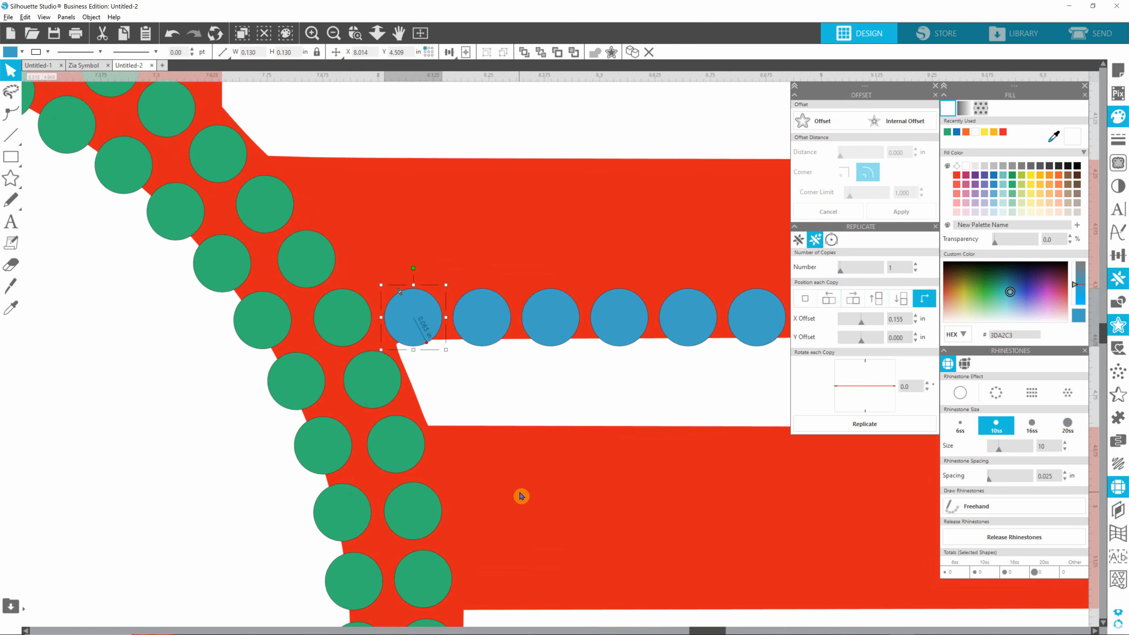
key(alt)
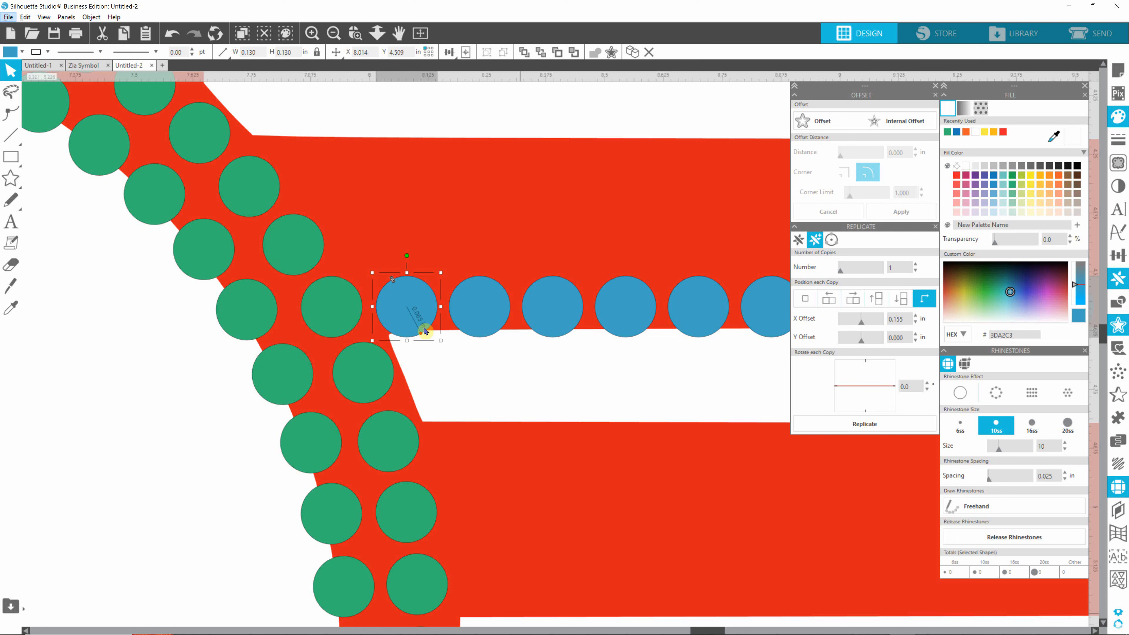
drag(414, 301, 386, 221)
drag(381, 226, 414, 225)
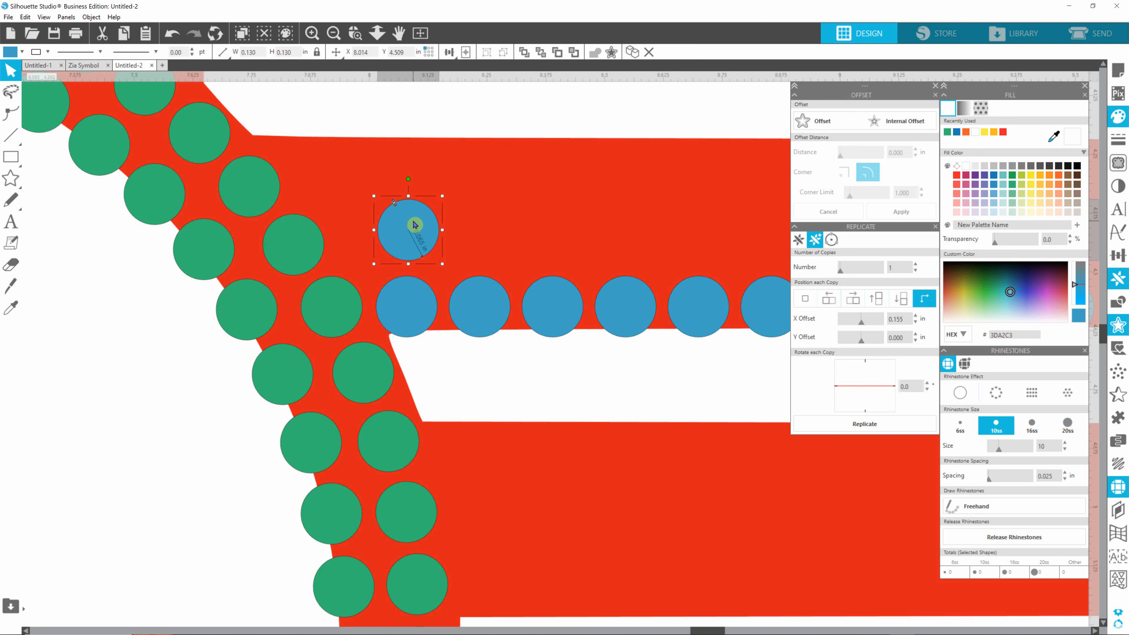
drag(414, 226, 374, 225)
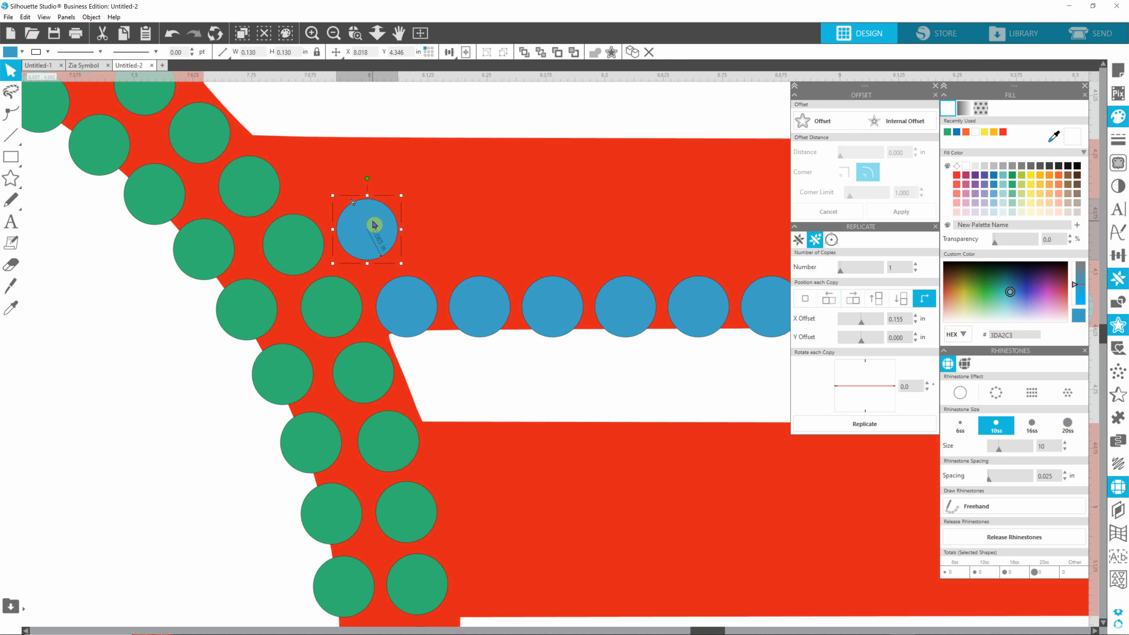
drag(376, 225, 382, 231)
Replicate the copied stone sixteen times along the arm at the 0.155 in X offset to form a second row above the first.
scroll(540, 532, down, 5)
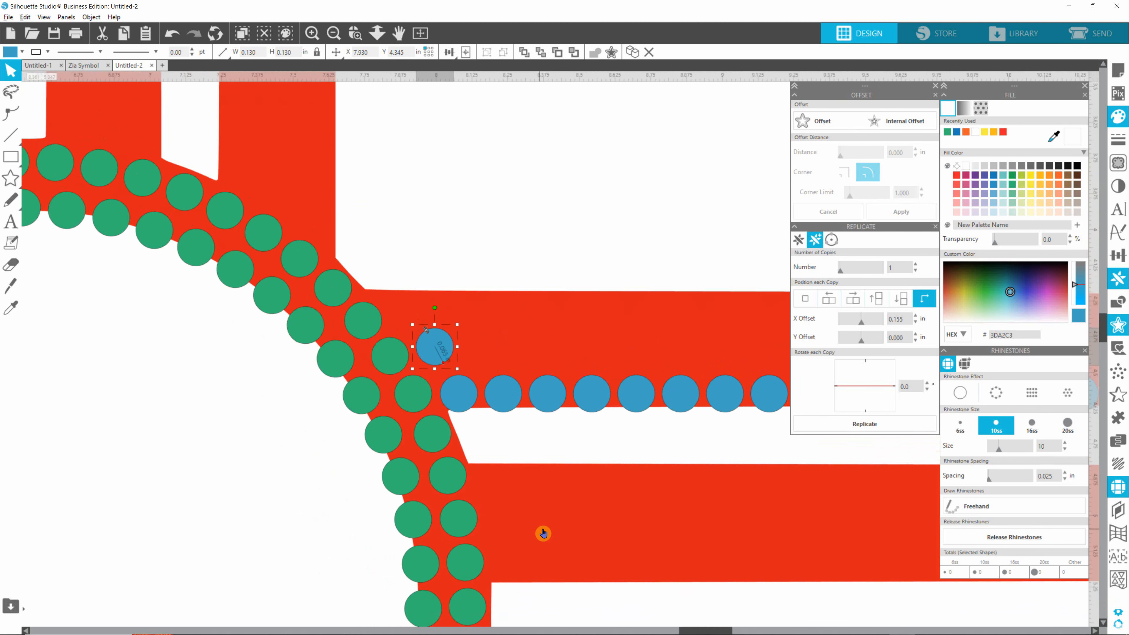
scroll(543, 533, down, 5)
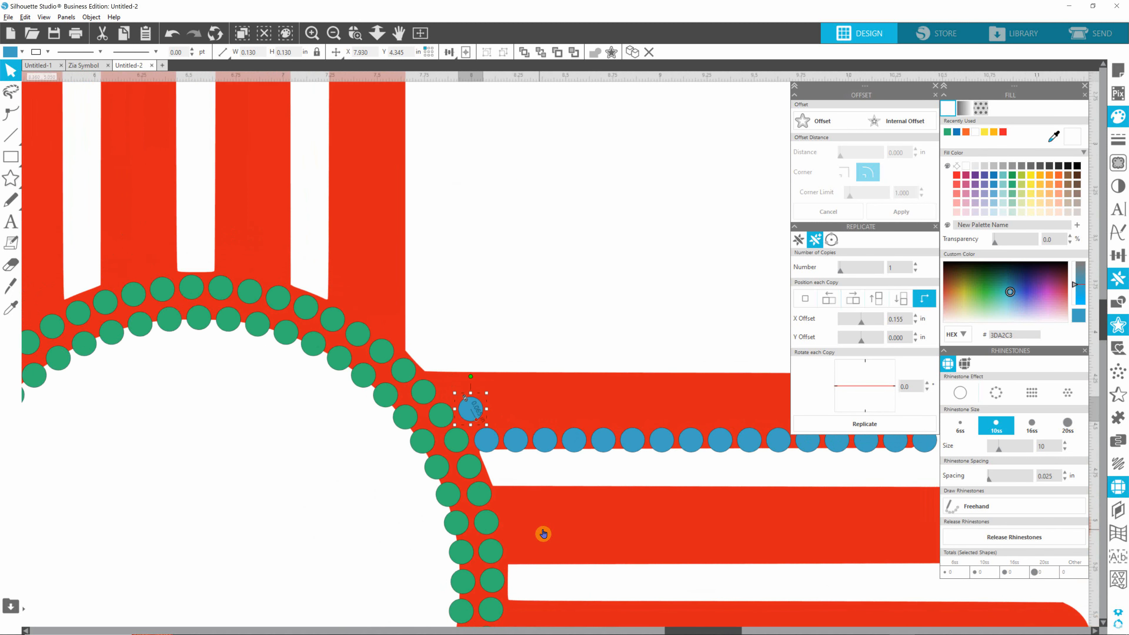
scroll(543, 533, down, 4)
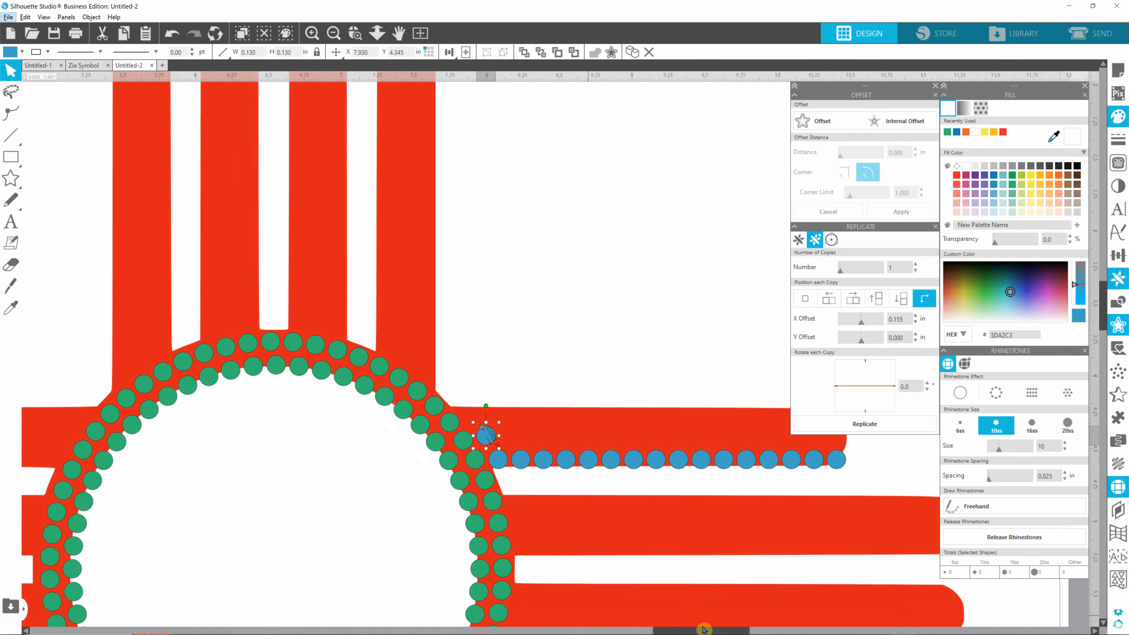
drag(703, 629, 751, 631)
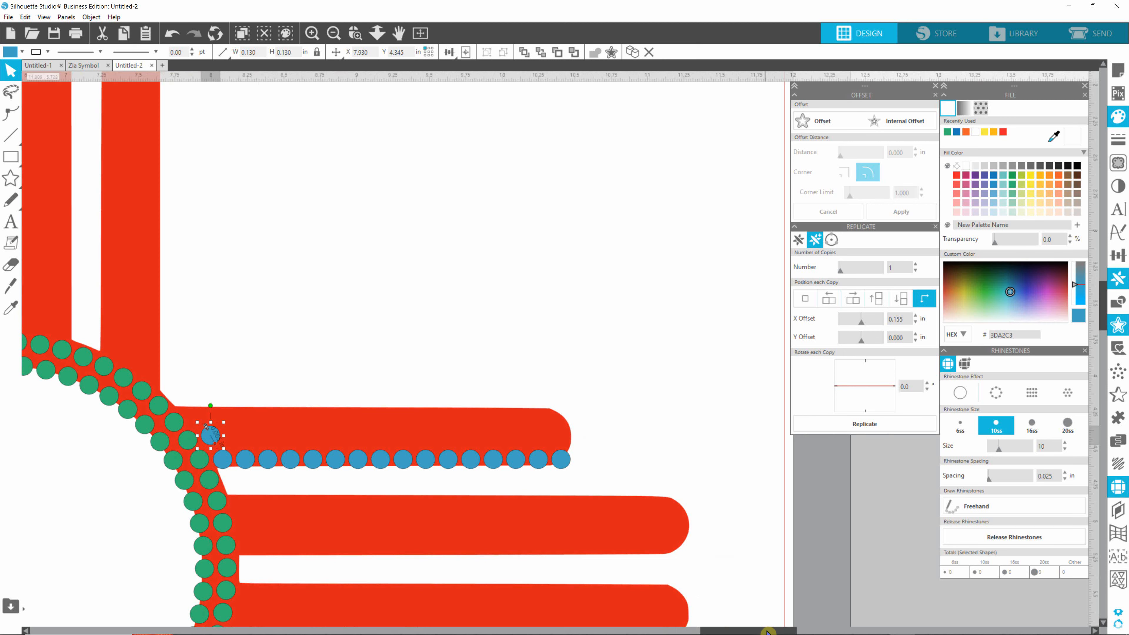
scroll(245, 449, up, 2)
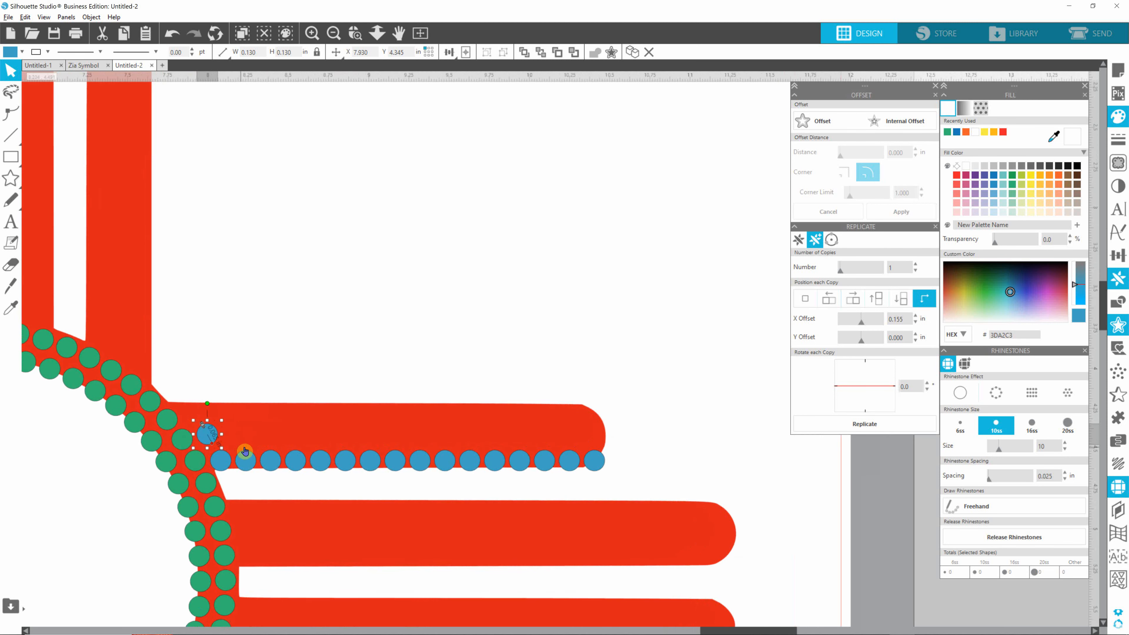
scroll(247, 451, up, 2)
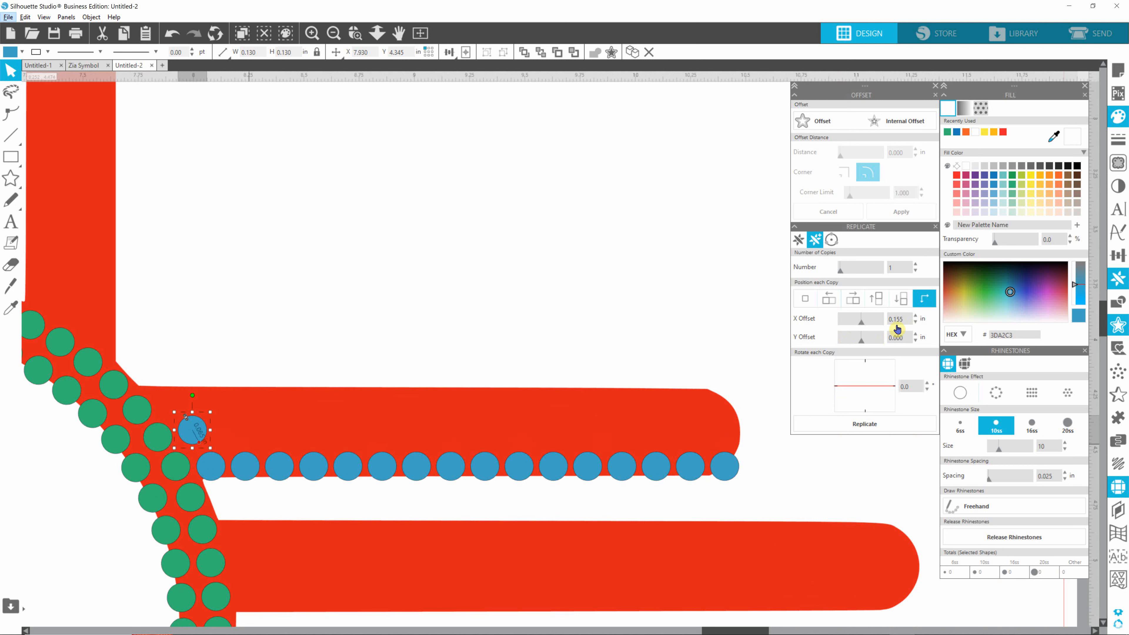
click(864, 428)
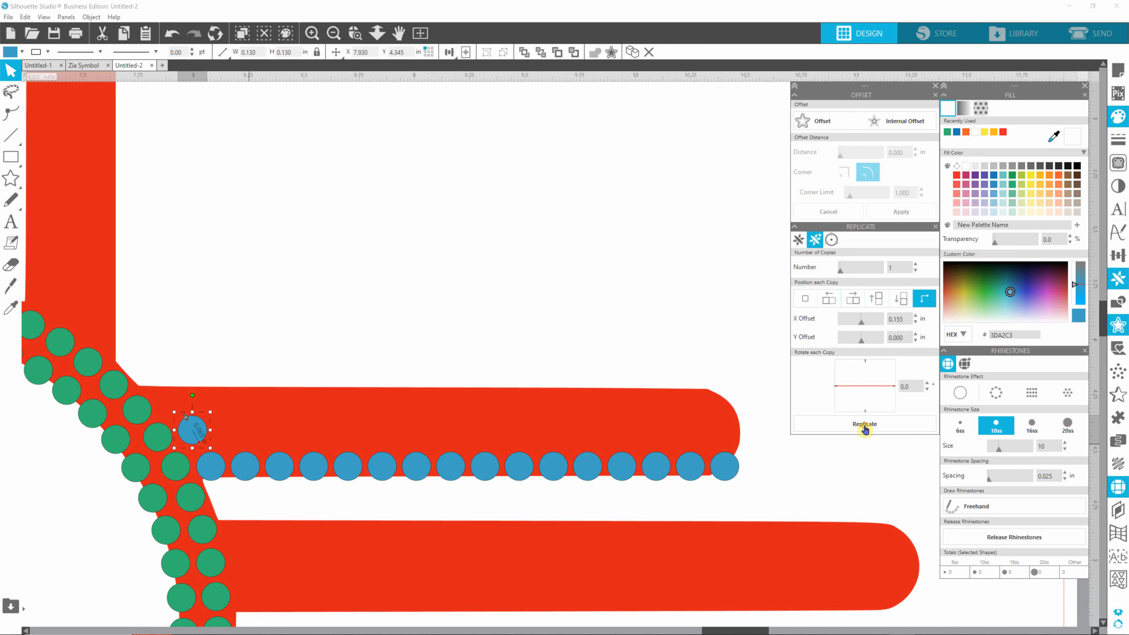
click(865, 428)
click(864, 428)
click(864, 428)
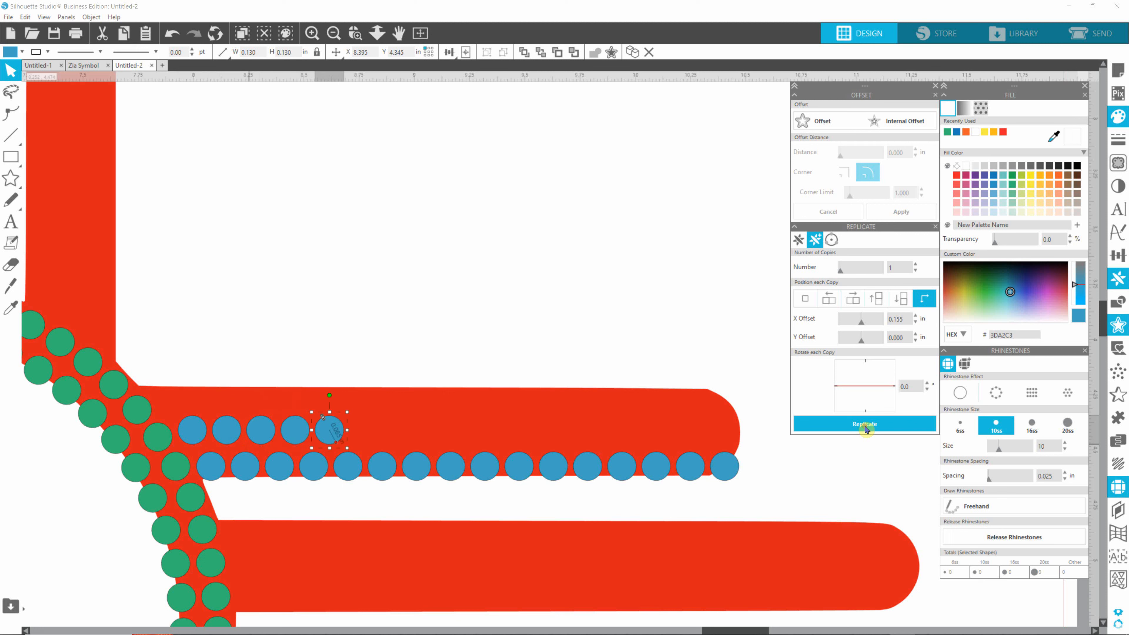
click(865, 428)
click(864, 428)
click(864, 428)
click(864, 427)
click(864, 428)
click(865, 427)
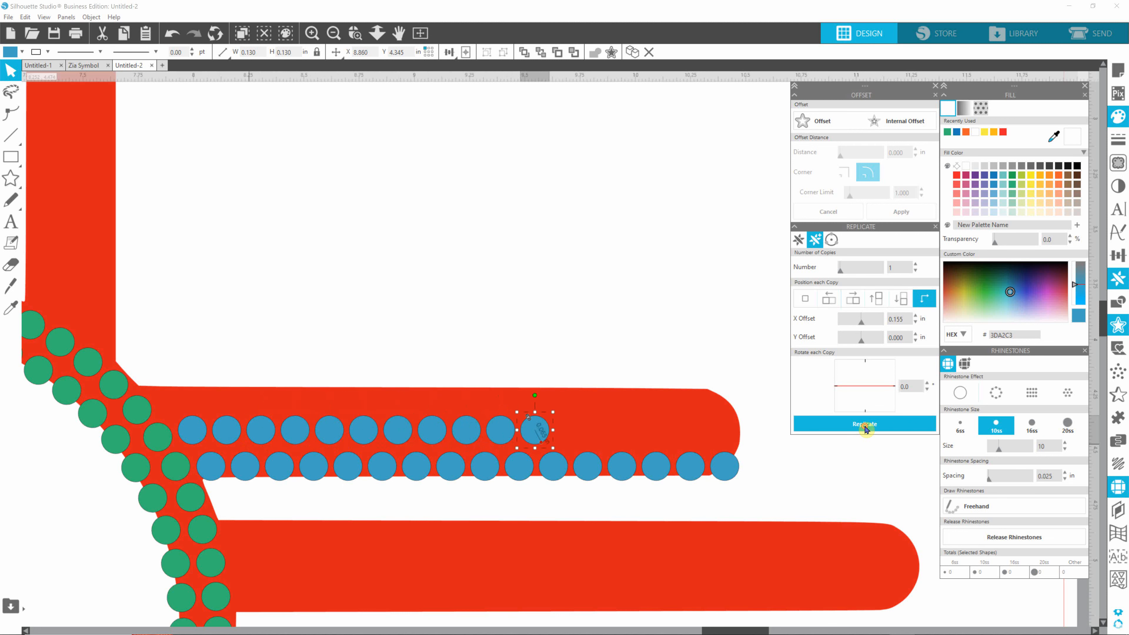
click(864, 428)
click(864, 427)
click(864, 428)
click(865, 428)
click(864, 428)
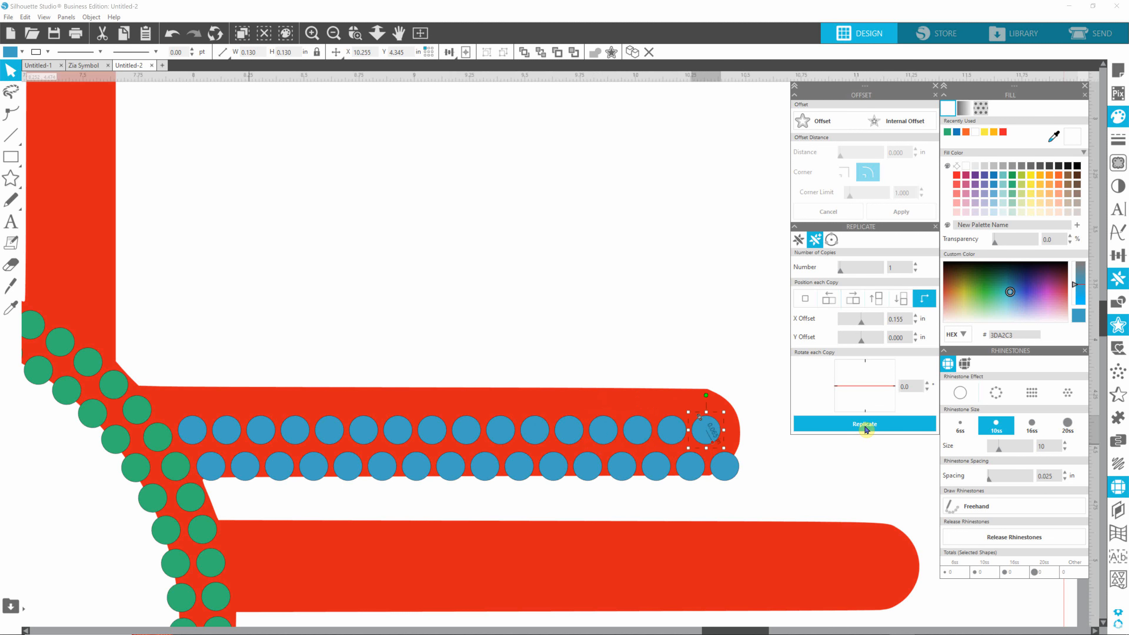
click(864, 427)
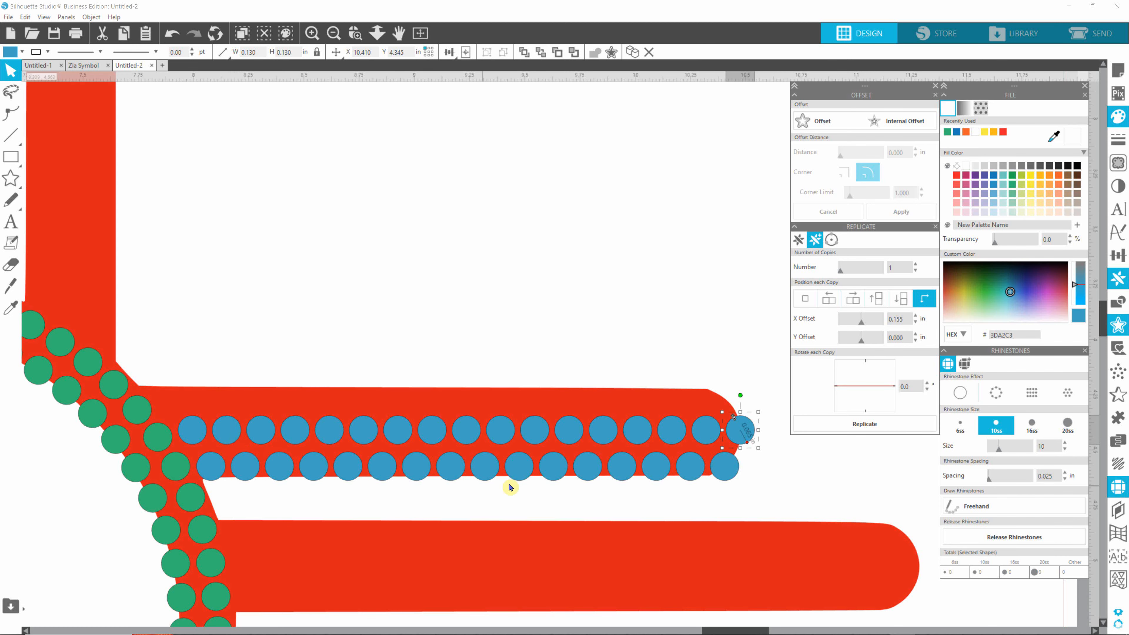
scroll(651, 462, down, 3)
scroll(679, 459, down, 4)
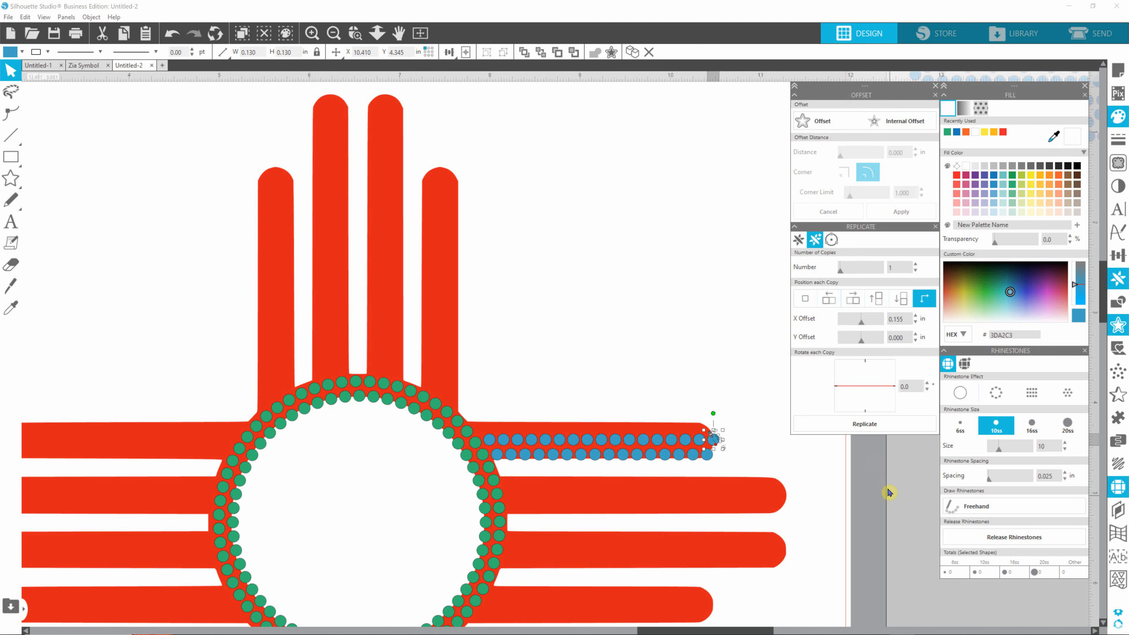
drag(733, 632, 786, 631)
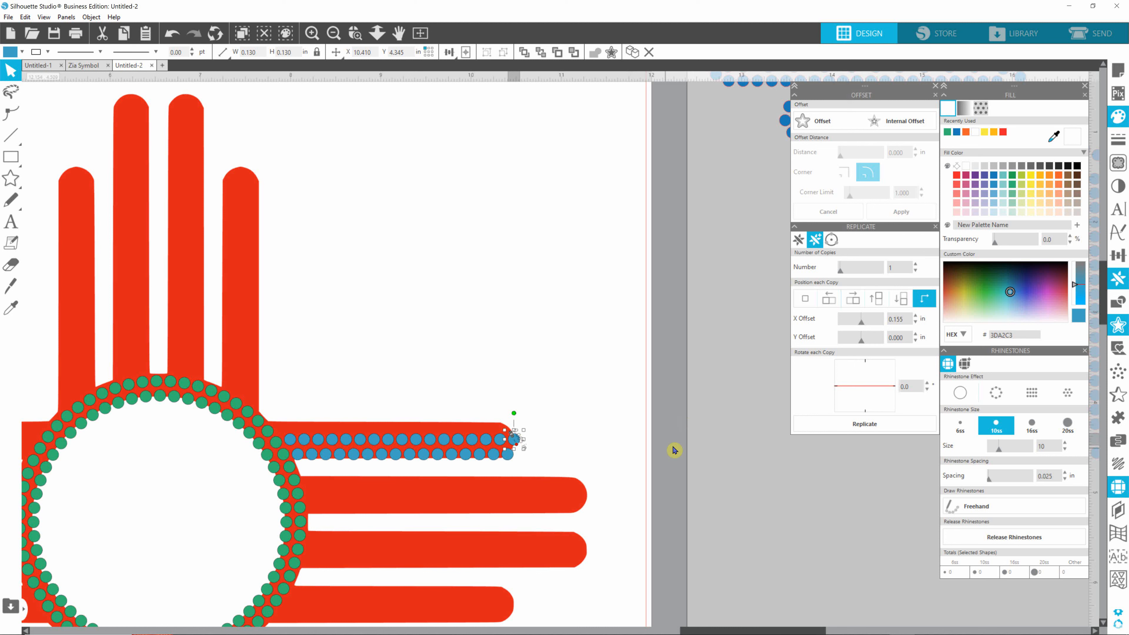
click(546, 436)
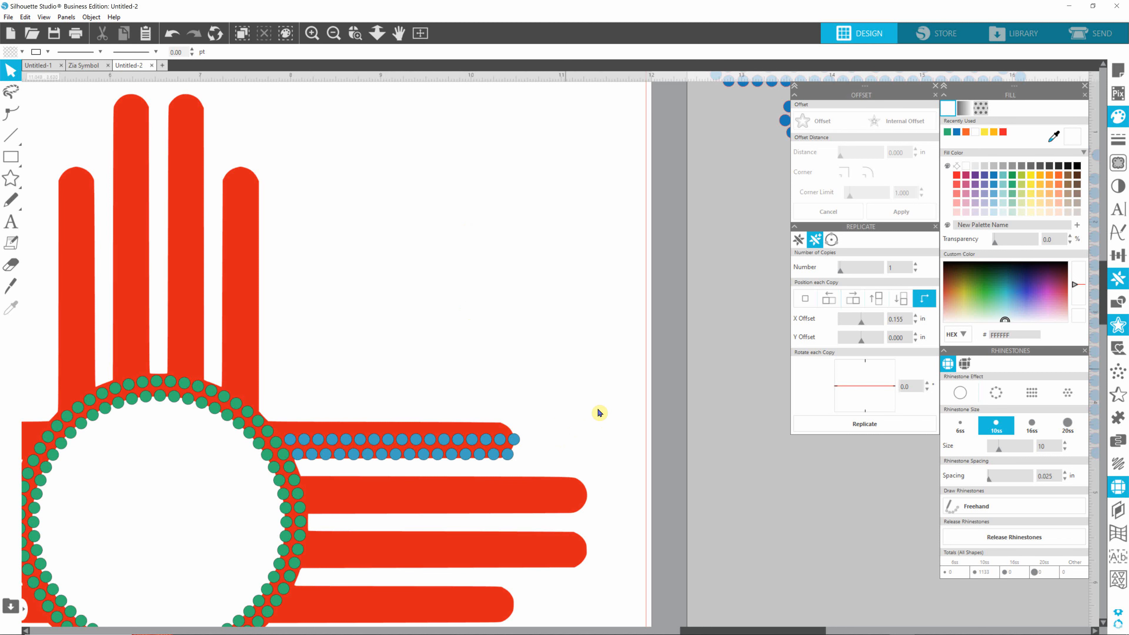
scroll(657, 399, down, 2)
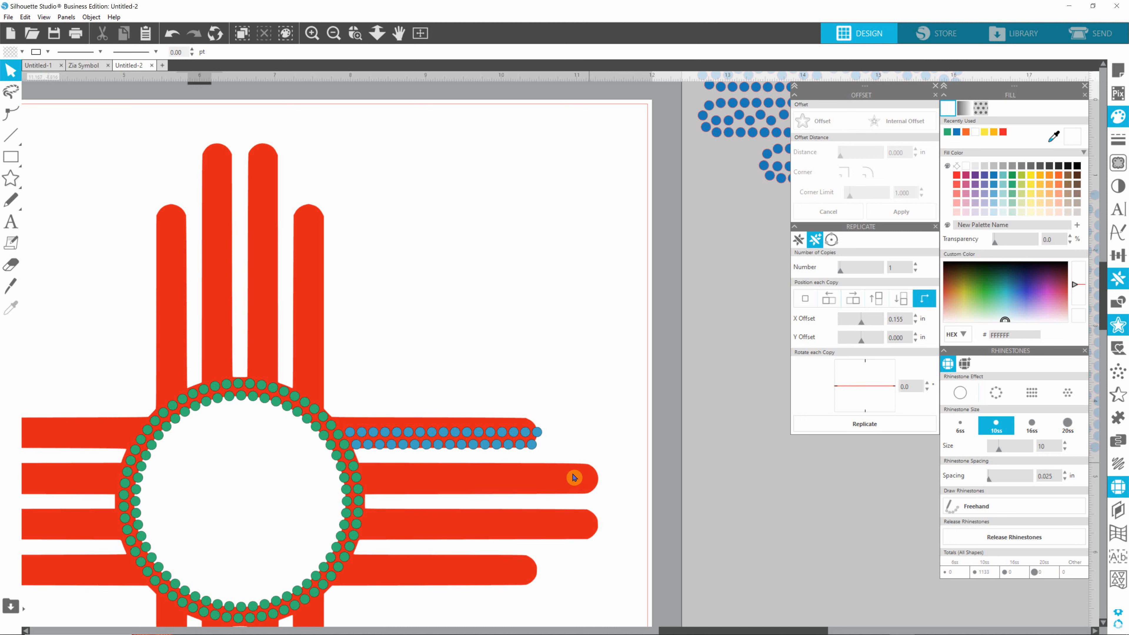
scroll(594, 458, up, 1)
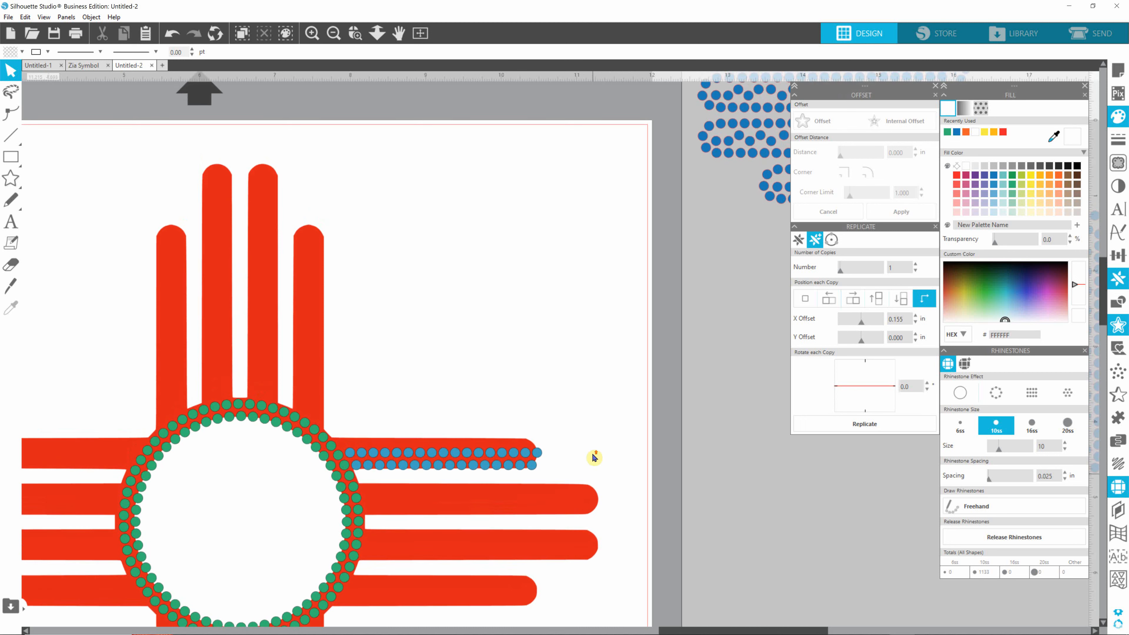
click(683, 432)
drag(669, 448, 355, 475)
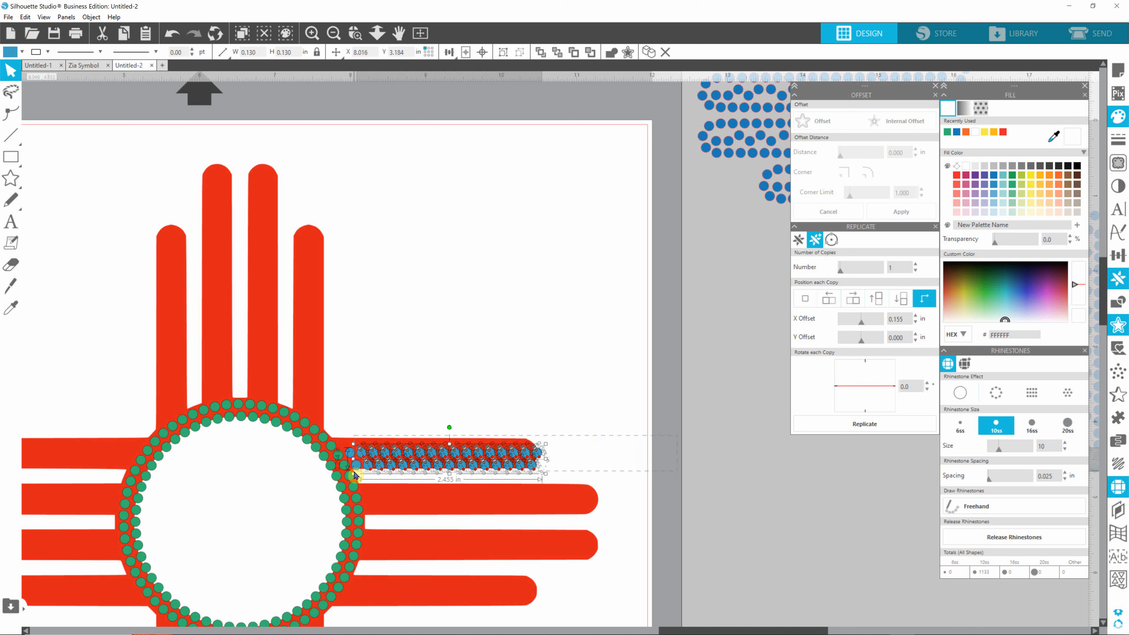
drag(354, 474, 355, 476)
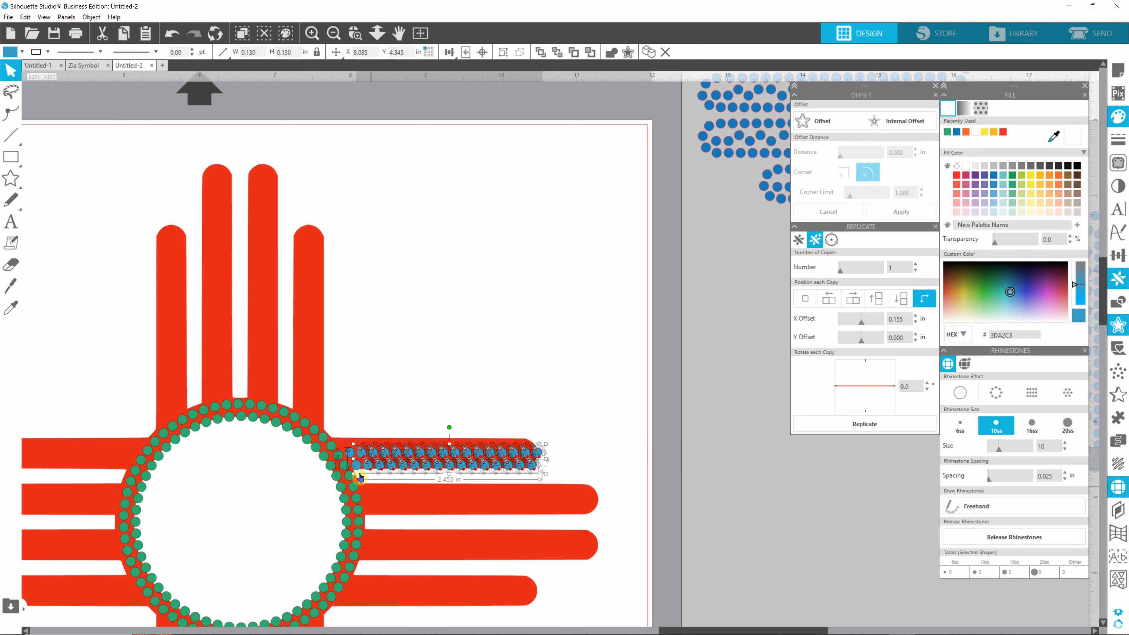
scroll(381, 489, up, 2)
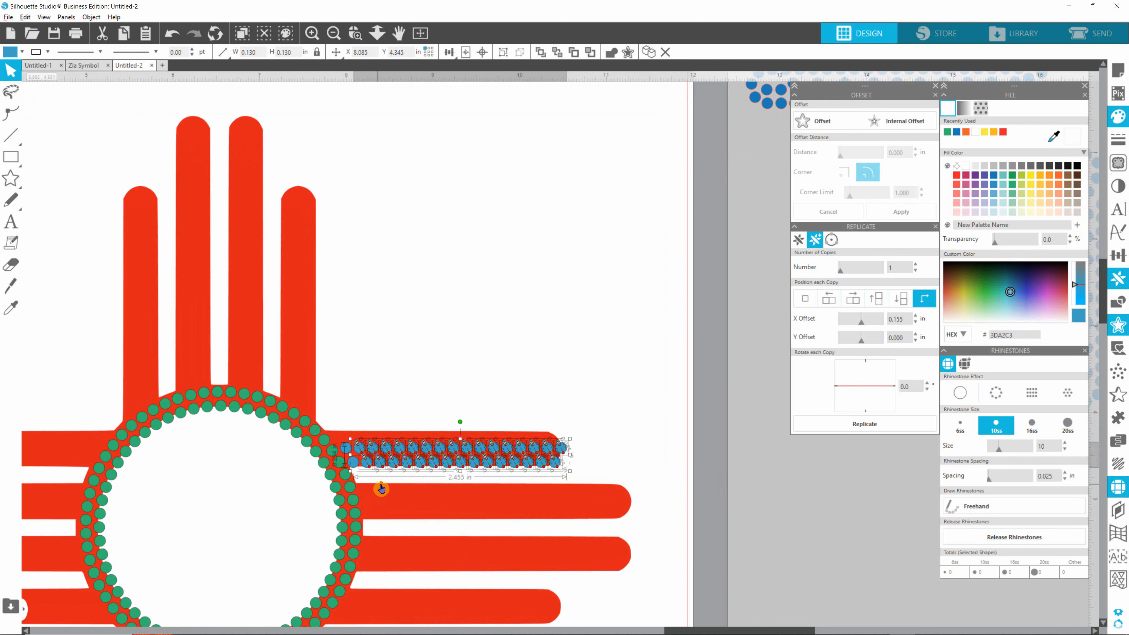
click(381, 488)
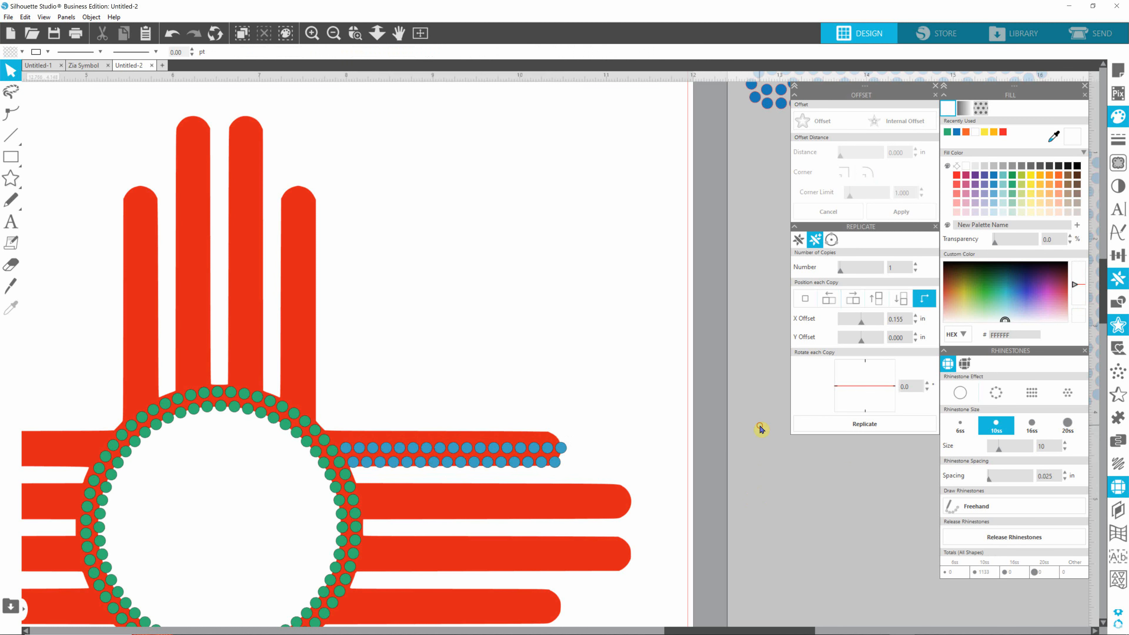
Select the upper blue stone row and move it slightly down toward the lower row, to about X 7.937, Y 4.361 in.
drag(760, 422, 346, 440)
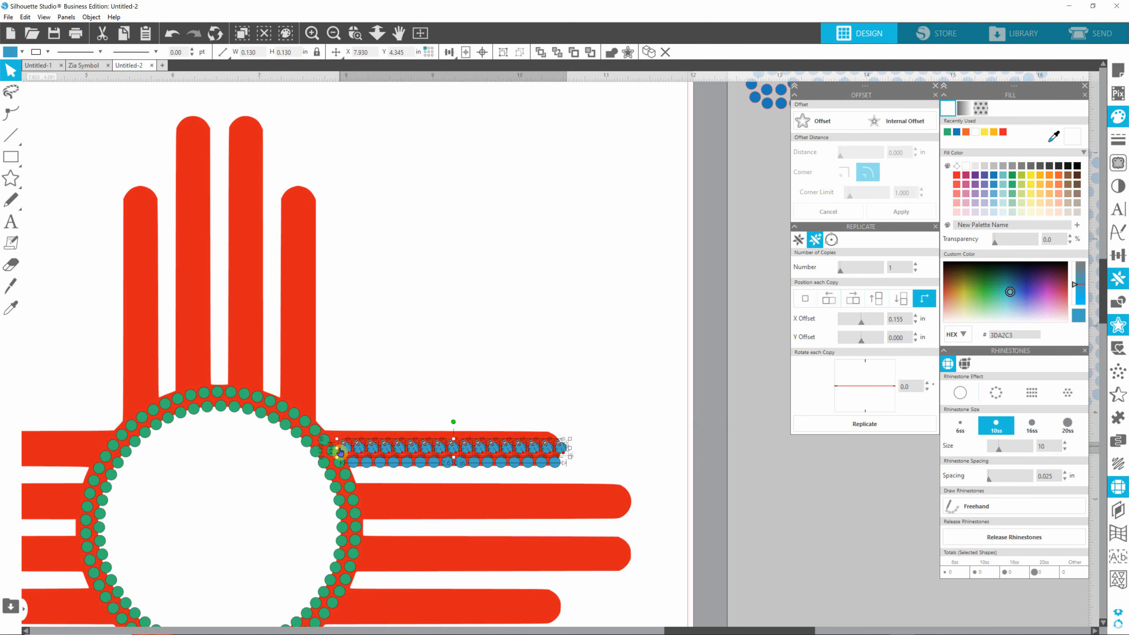
scroll(357, 463, up, 5)
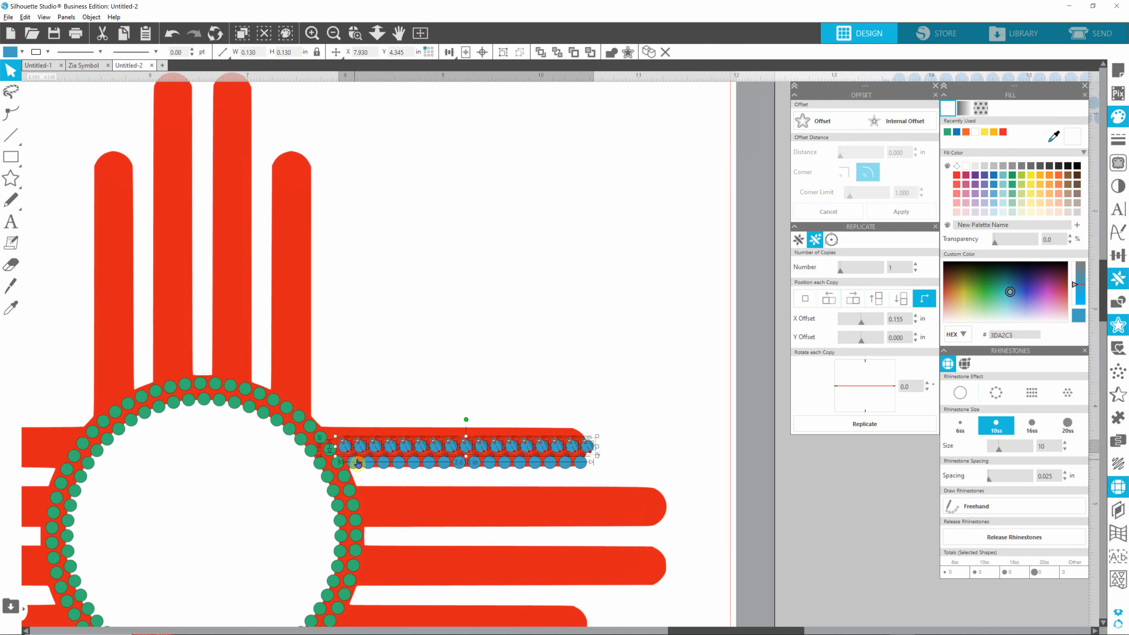
scroll(363, 461, up, 3)
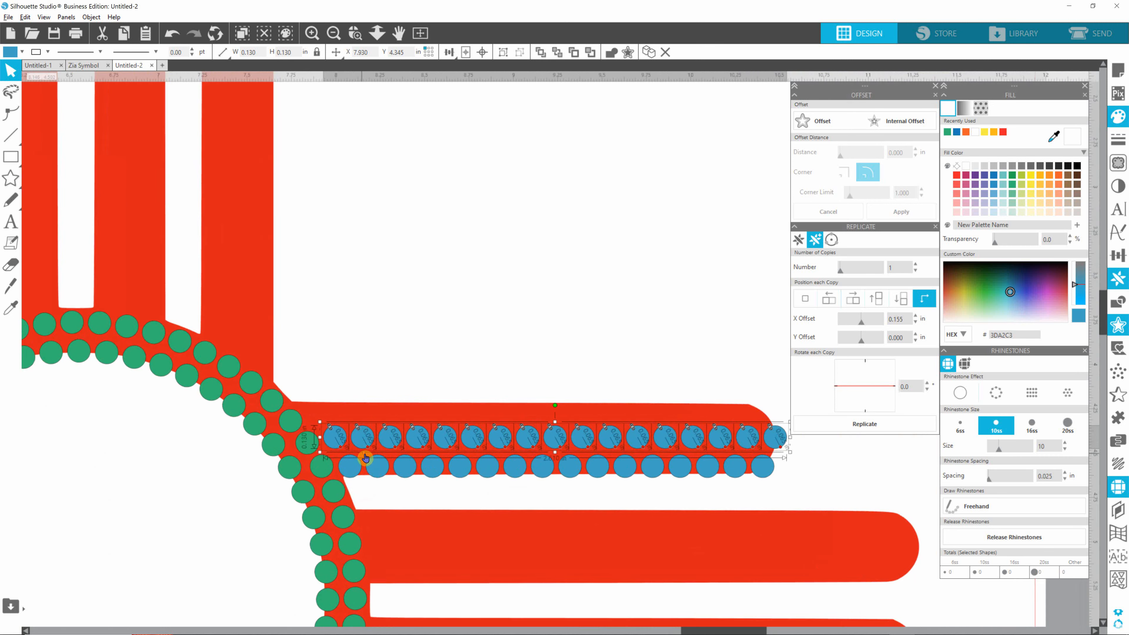
key(alt)
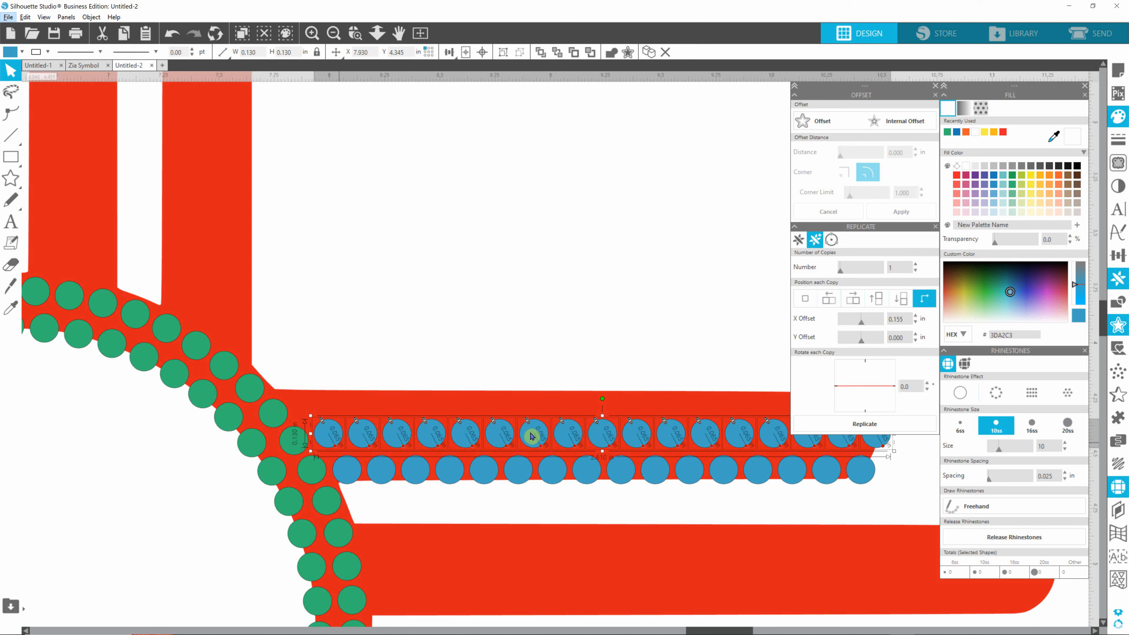
drag(533, 431, 534, 434)
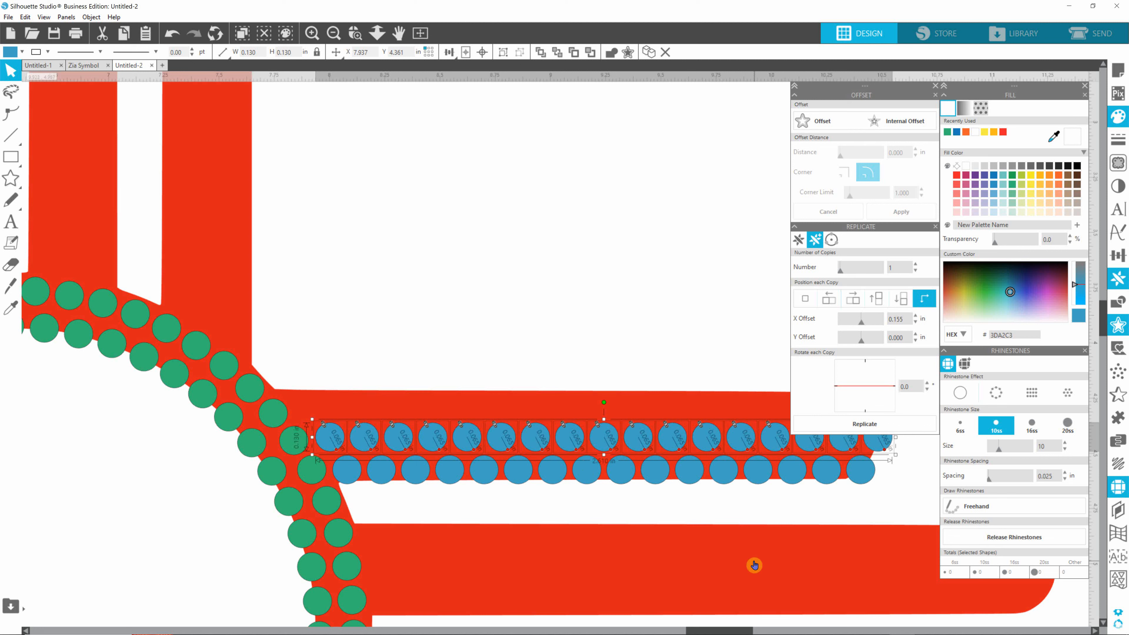
Duplicate the upper blue row as a staggered third row along the arm's upper edge, at about X 7.839, Y 4.205 in.
drag(703, 627, 729, 631)
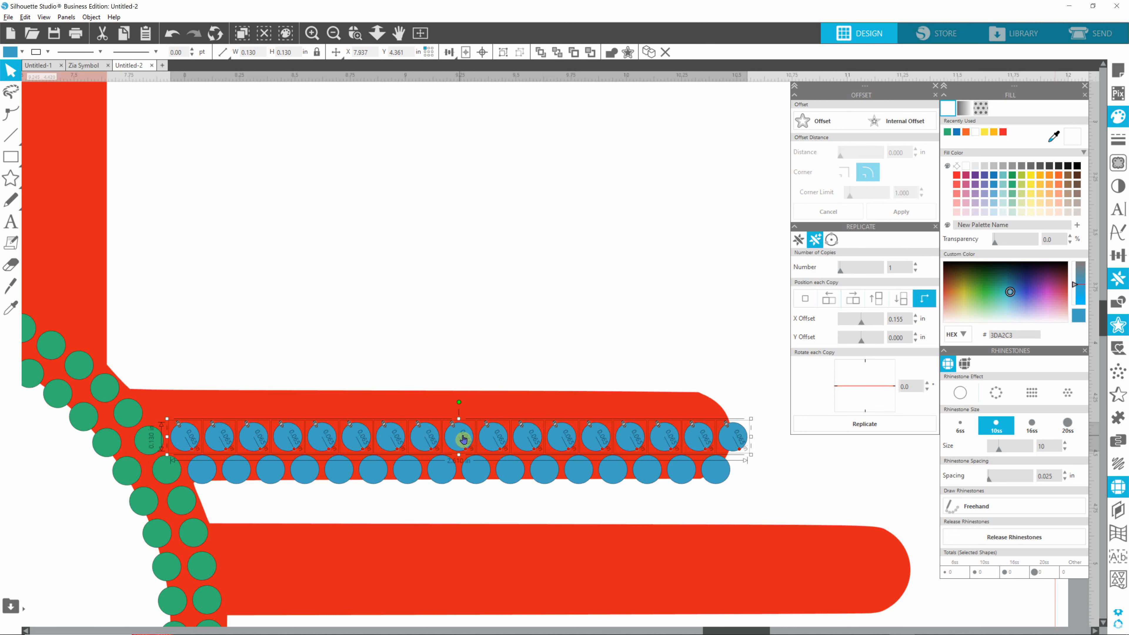
drag(460, 436, 437, 404)
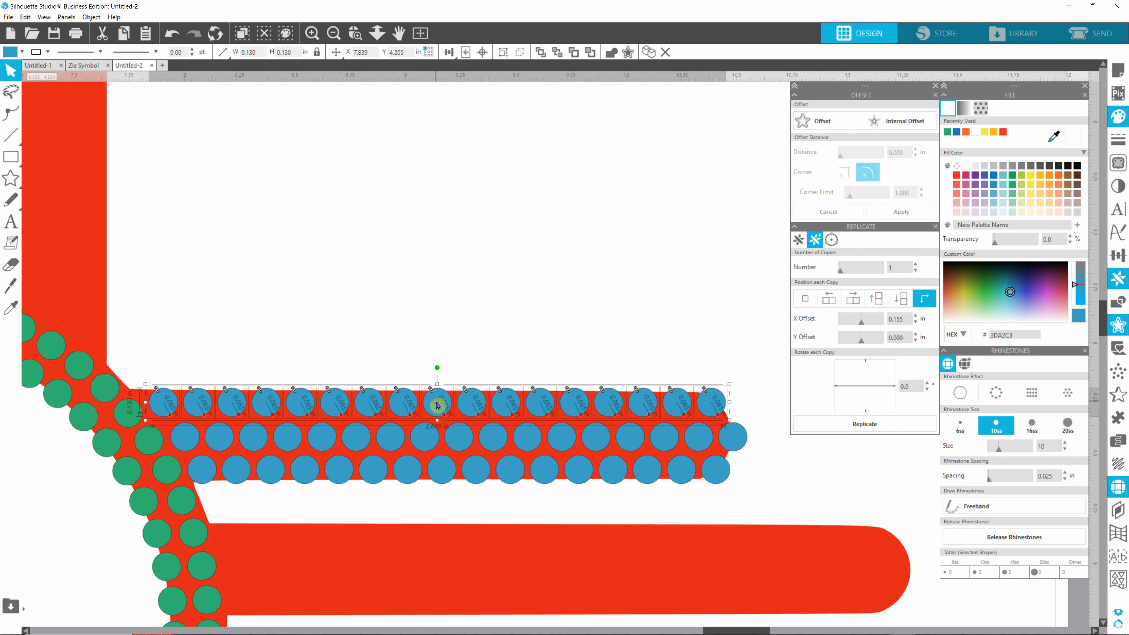
click(773, 508)
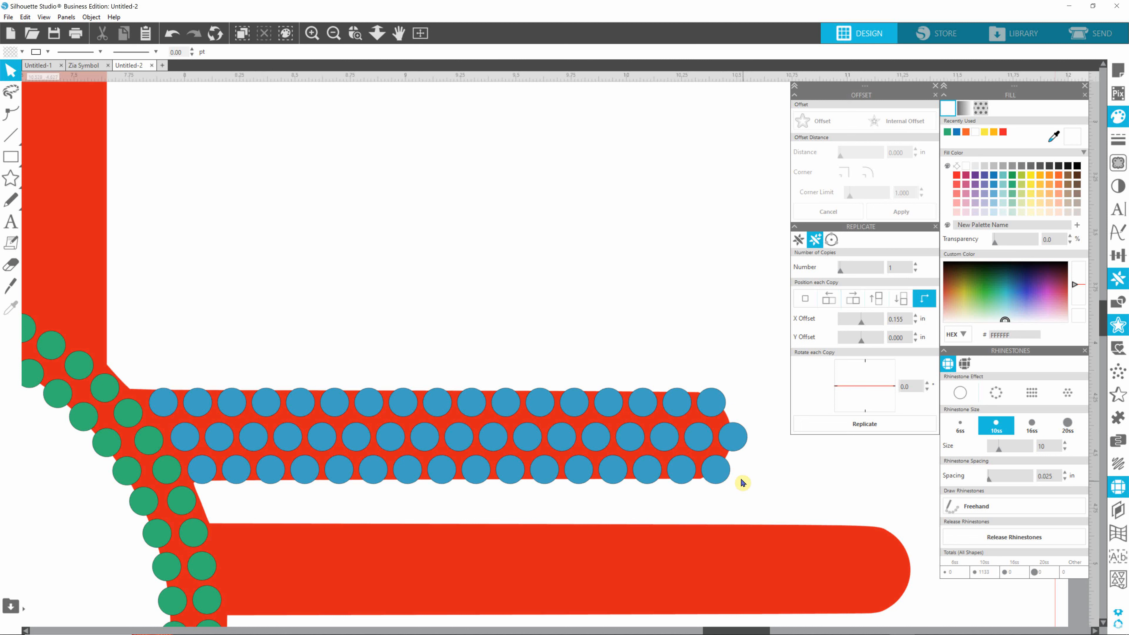
Right-align the top blue row's last stone with the bottom blue row's last stone at the arm's tip.
click(716, 405)
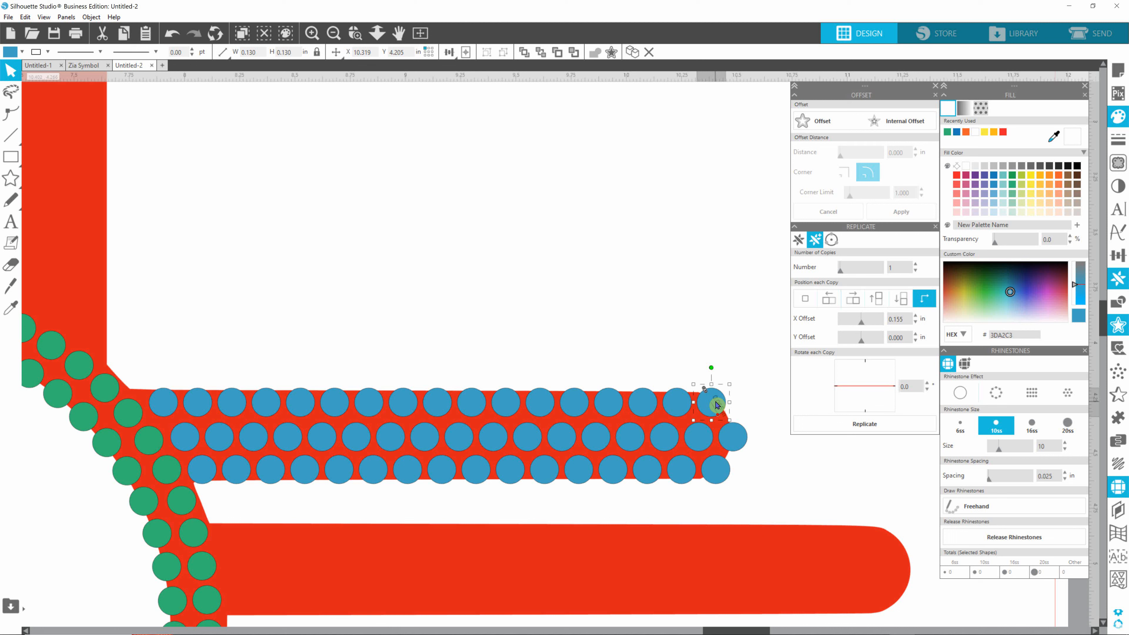
shift+click(717, 477)
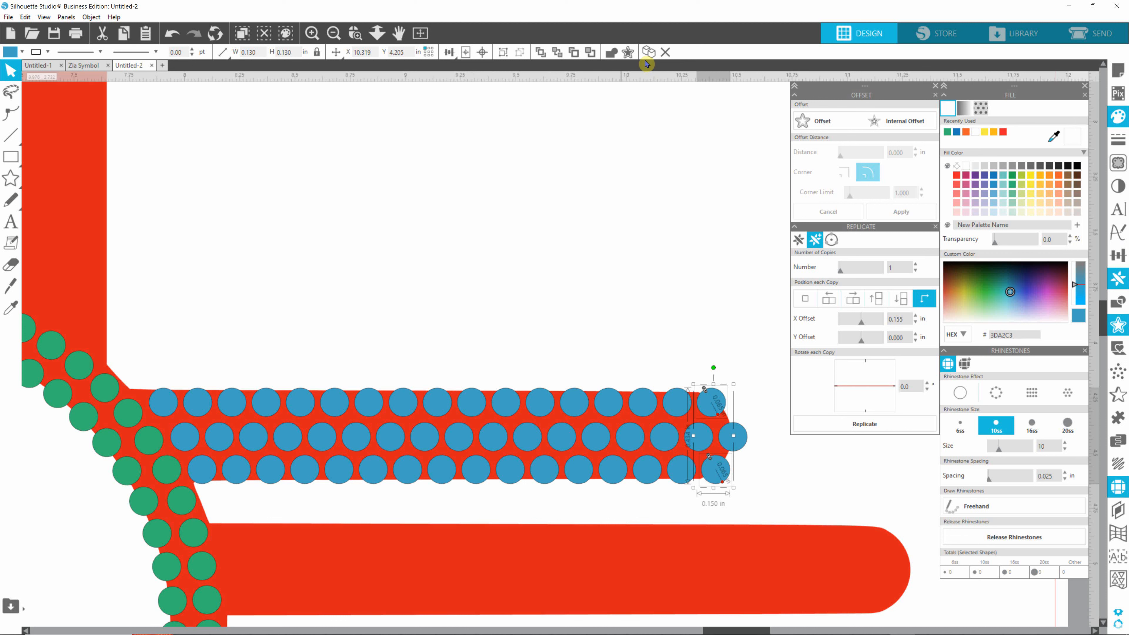
mouse_move(454, 52)
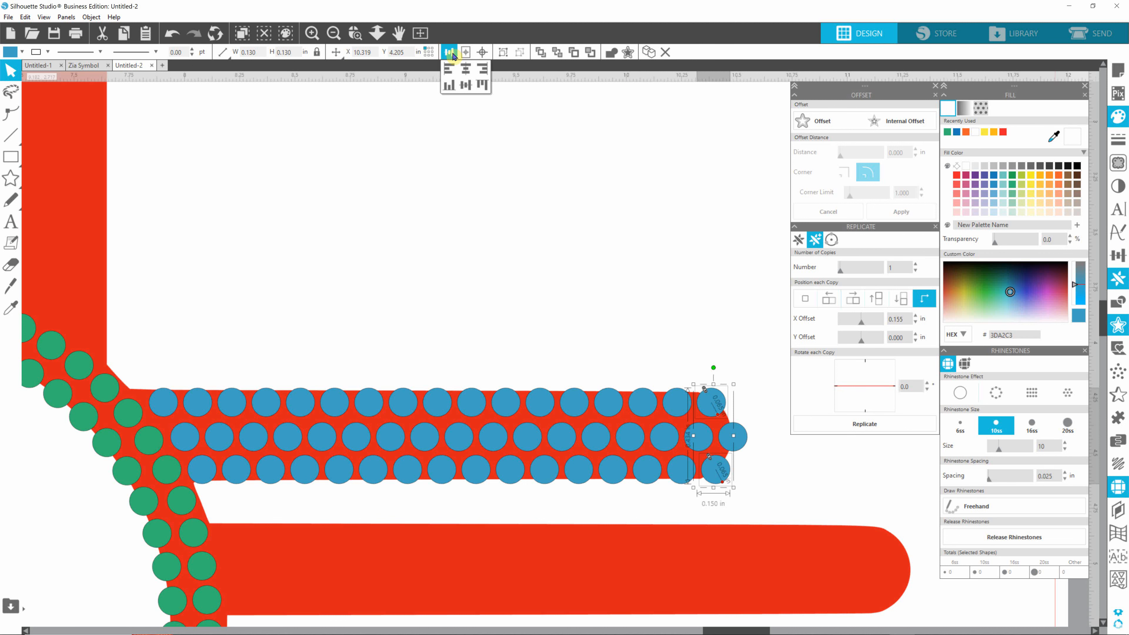
click(1119, 256)
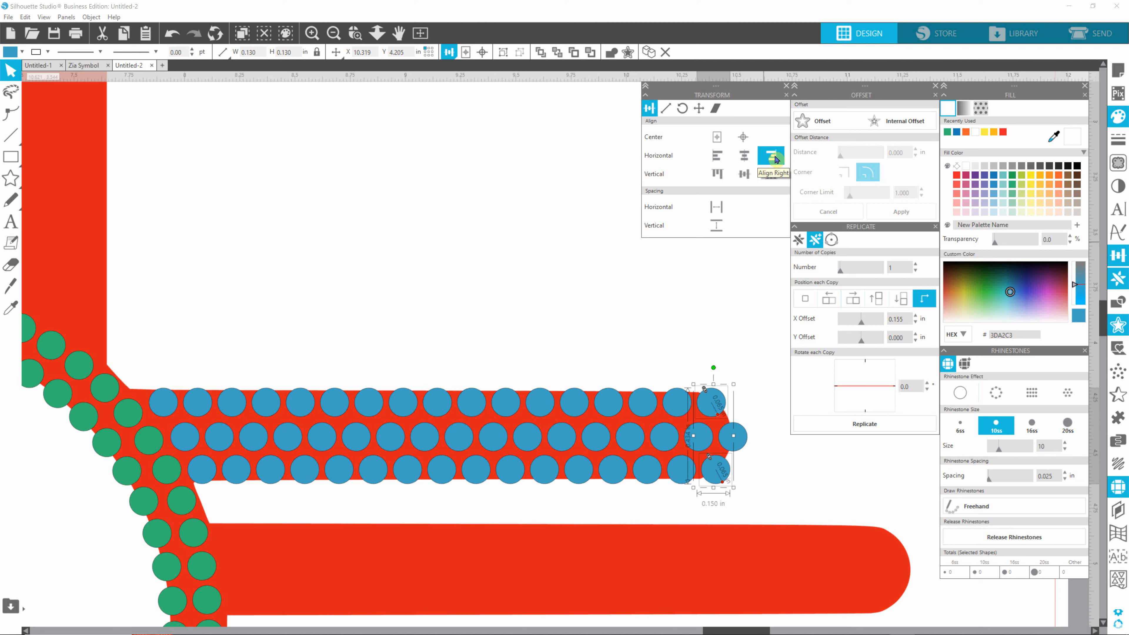
click(775, 159)
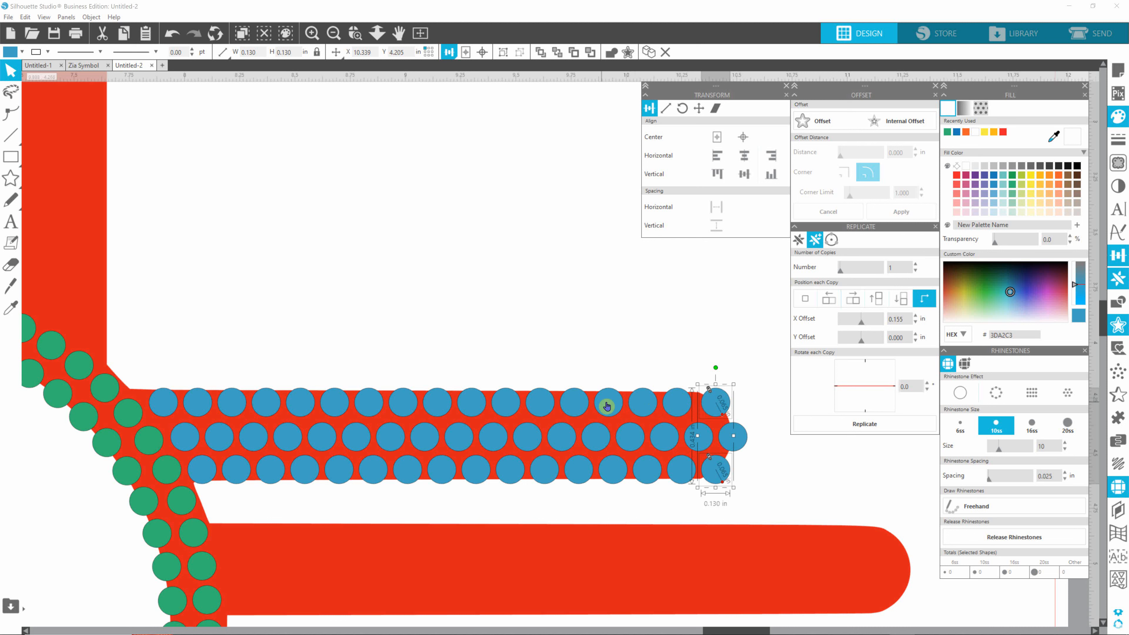
Space all the stones of the top blue row evenly in the horizontal direction.
click(745, 325)
drag(751, 379, 149, 423)
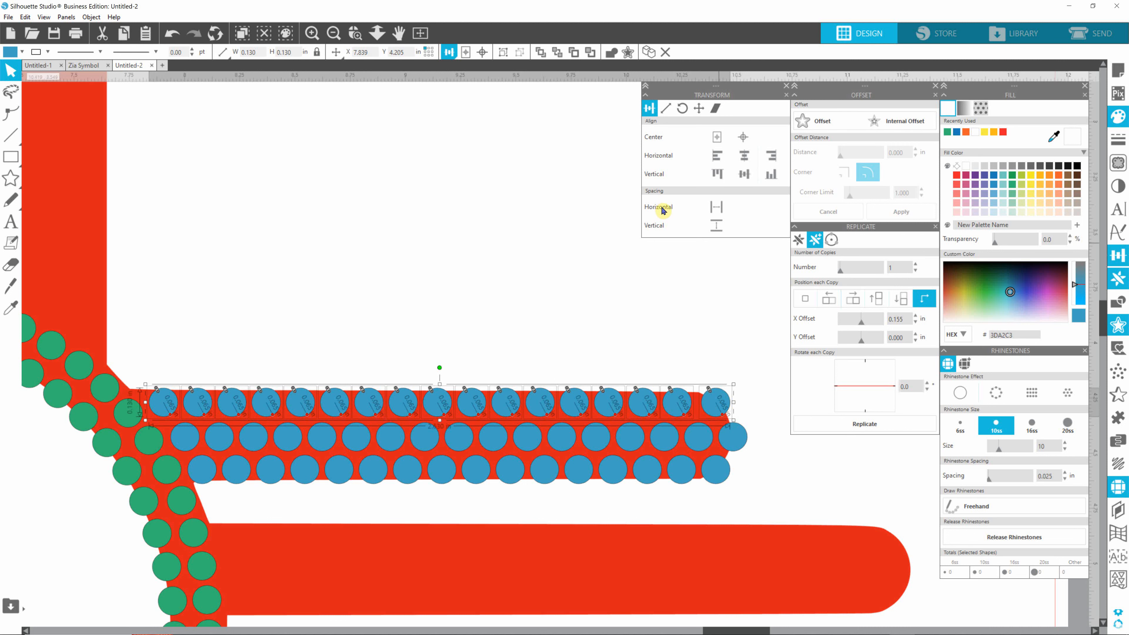
click(716, 207)
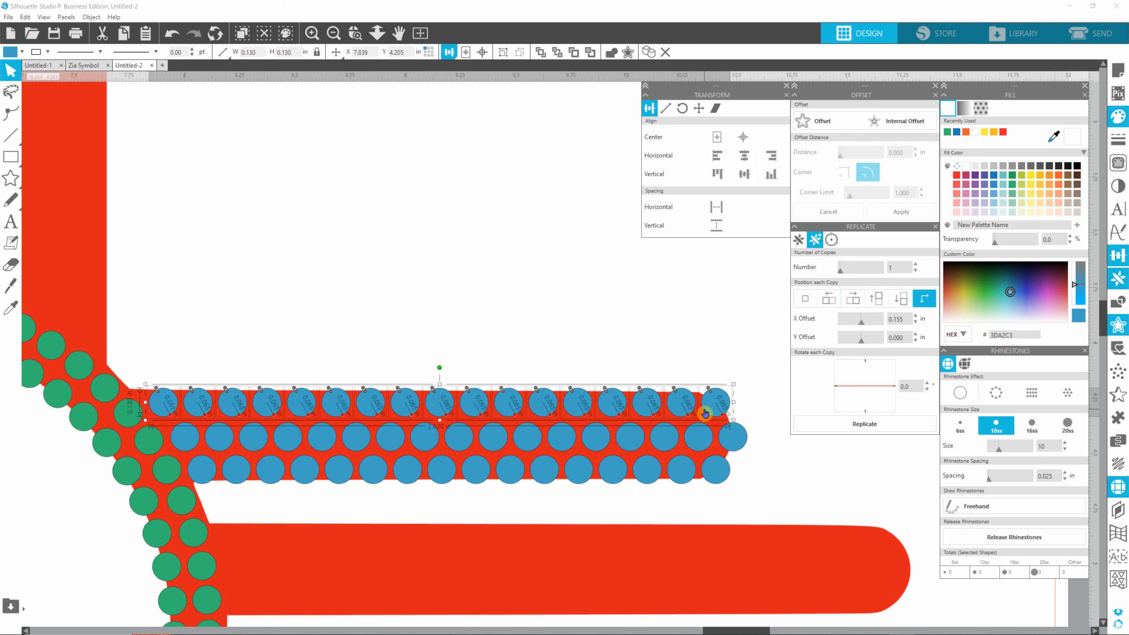
click(741, 325)
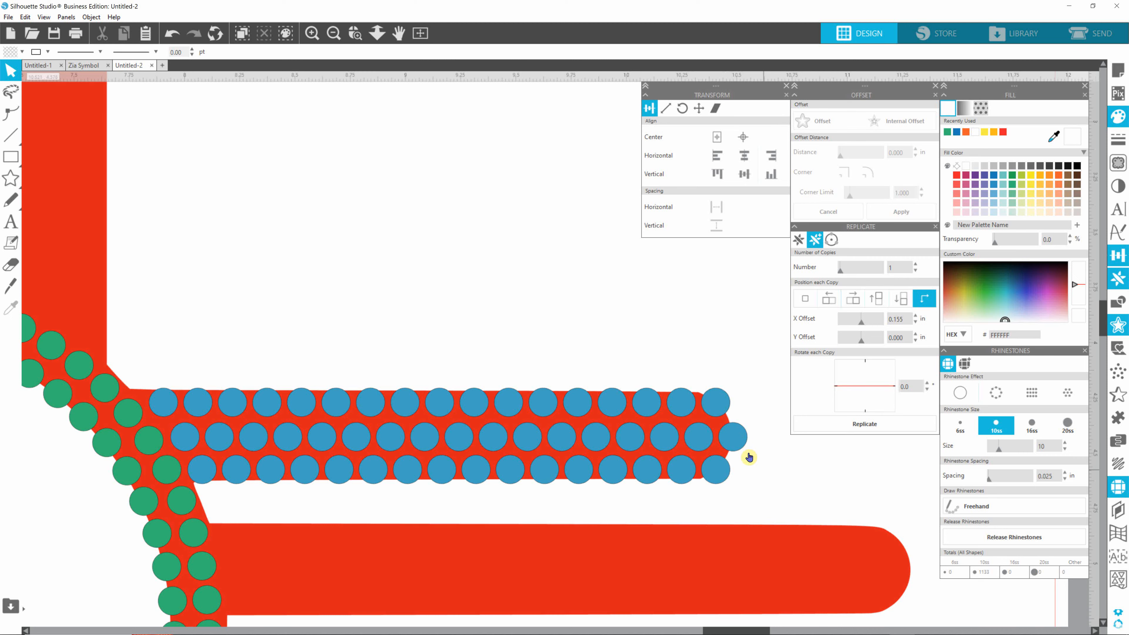
Examine the filled arm, the empty arms beneath it and the green double ring at their base.
scroll(765, 458, down, 1)
click(976, 506)
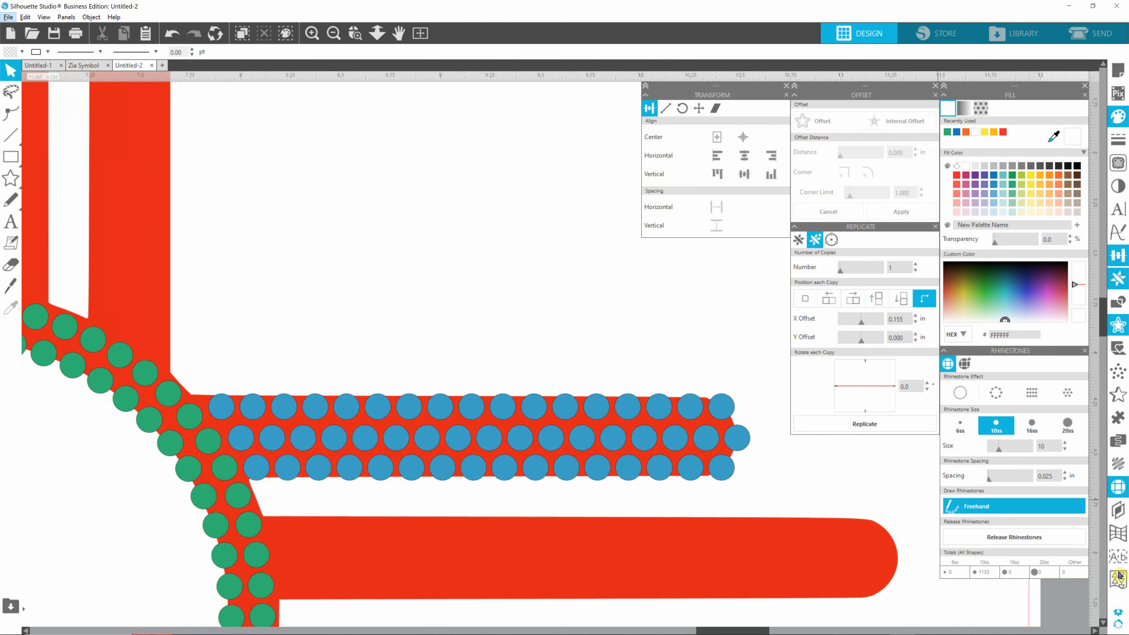
click(1104, 623)
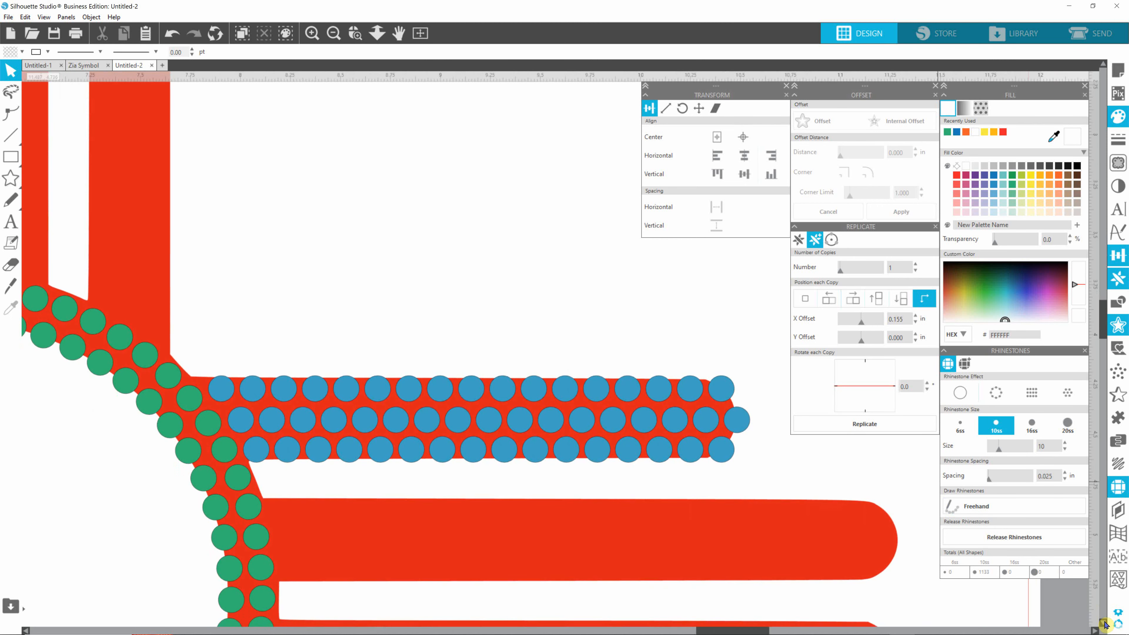
scroll(1104, 623, down, 5)
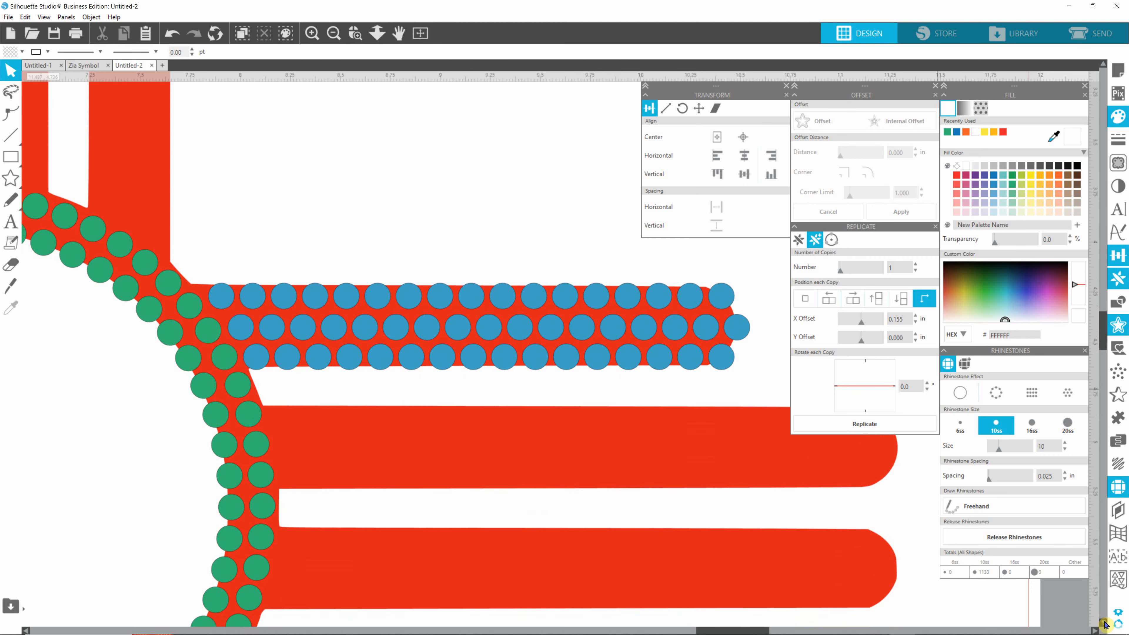
drag(740, 631, 758, 631)
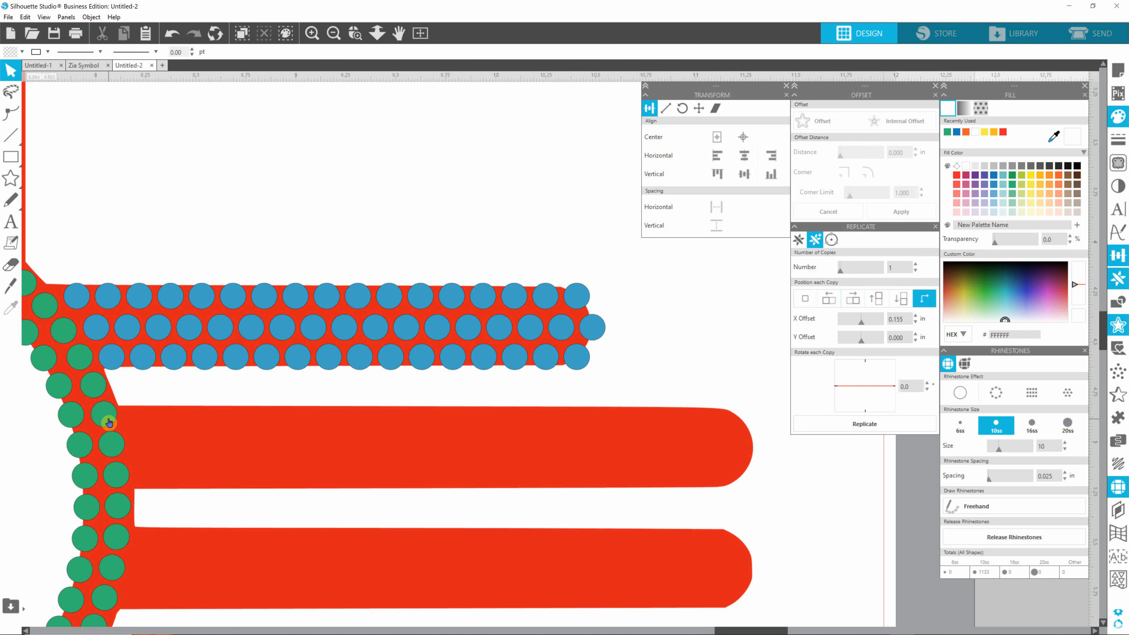
click(112, 445)
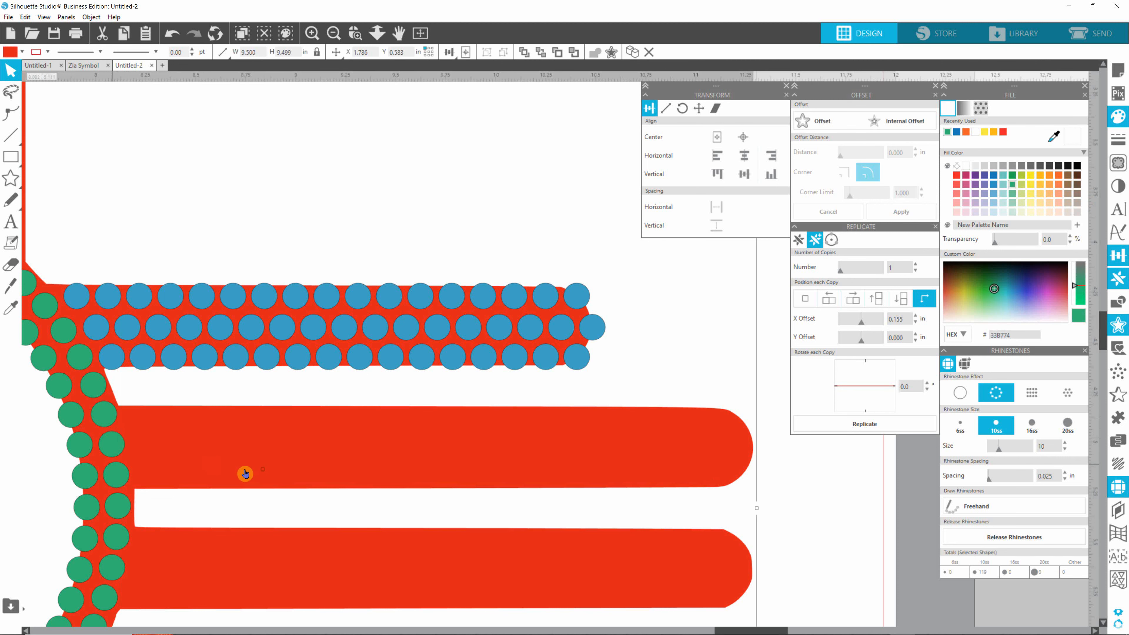
click(108, 461)
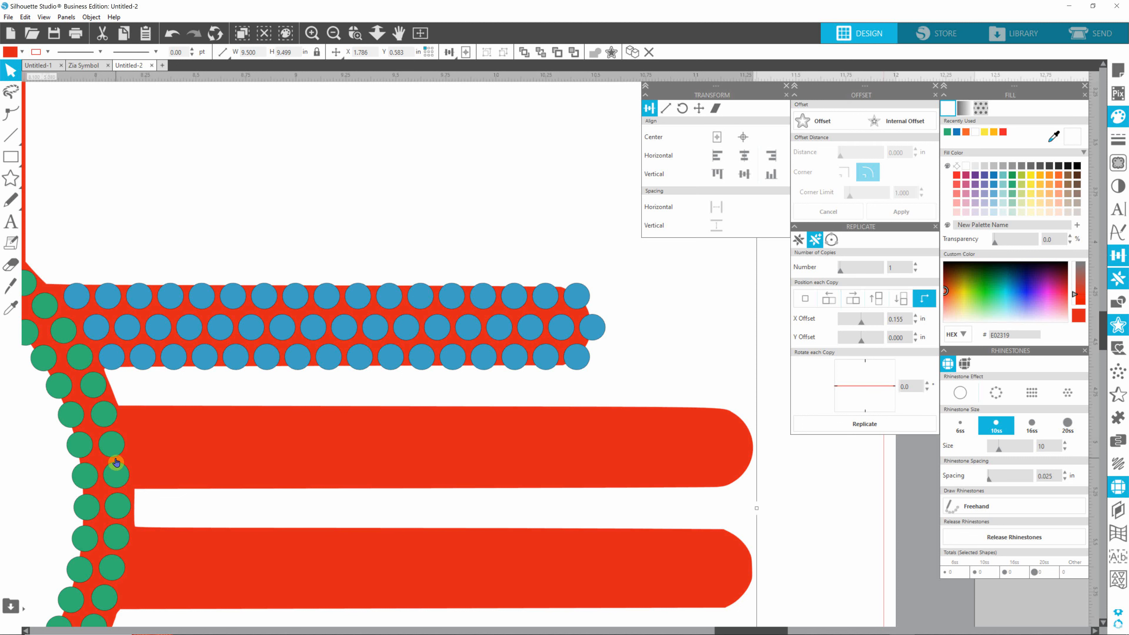
click(110, 422)
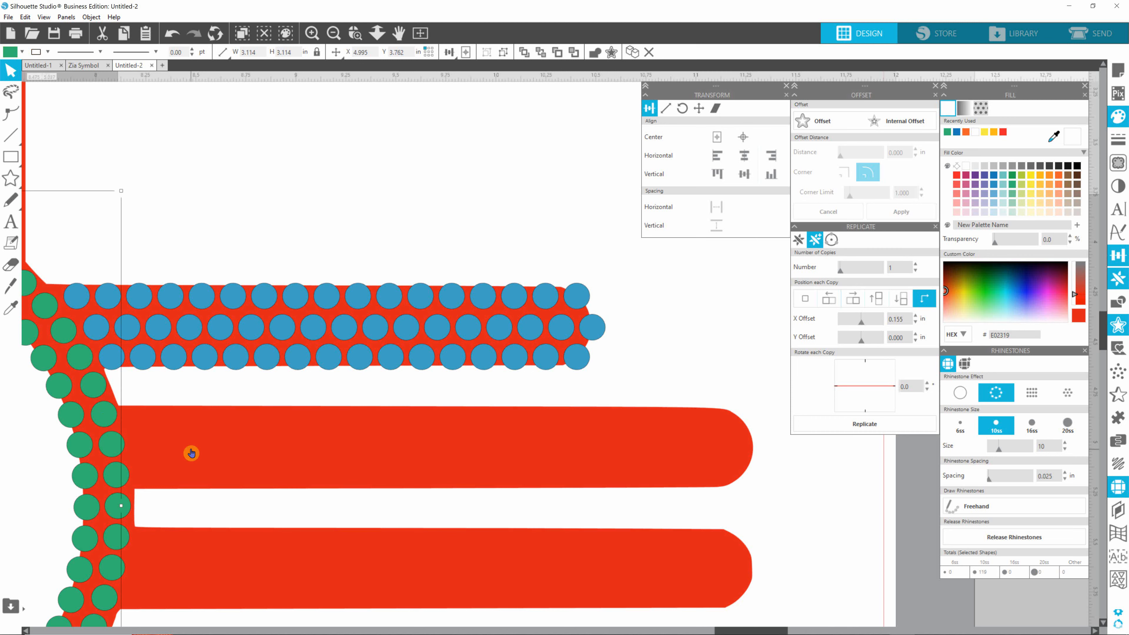
scroll(195, 455, down, 5)
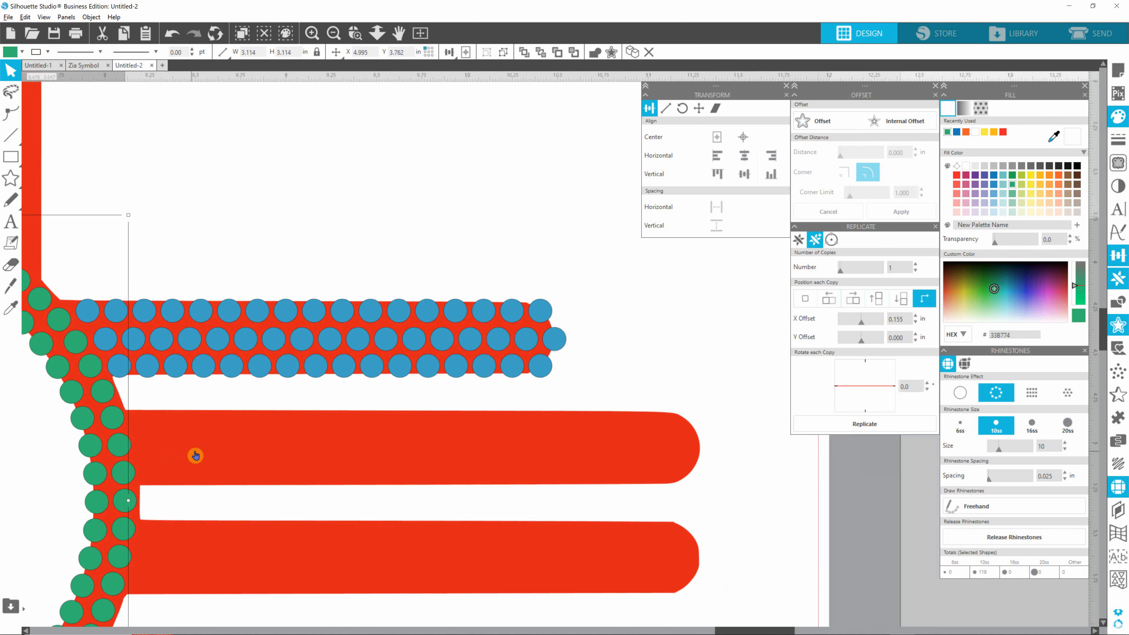
scroll(196, 455, down, 3)
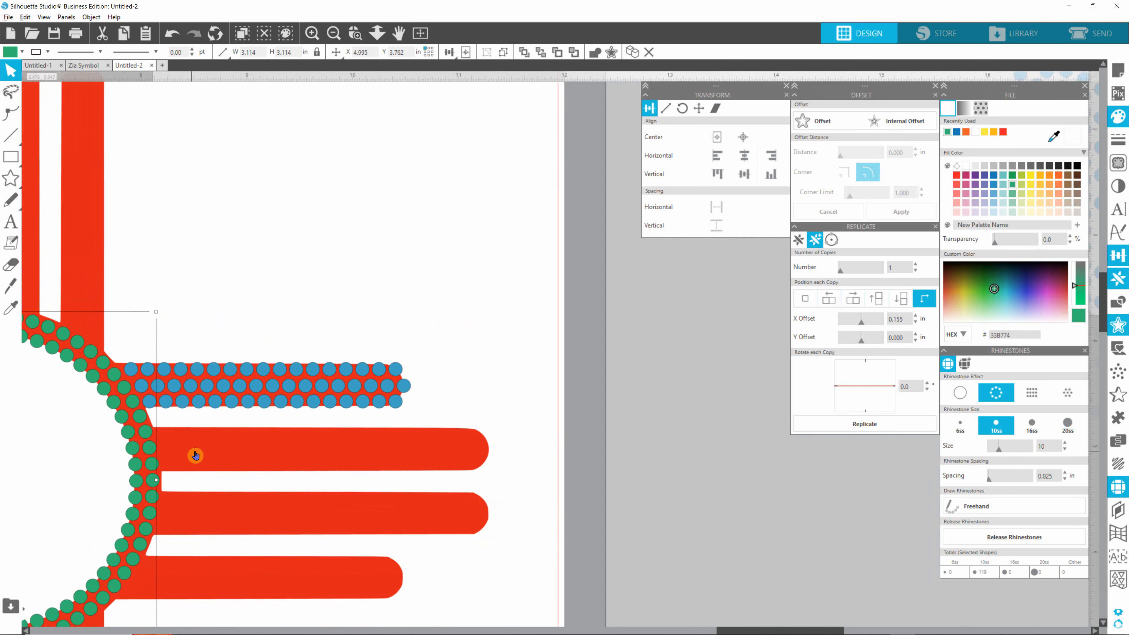
scroll(238, 456, down, 1)
scroll(238, 455, down, 4)
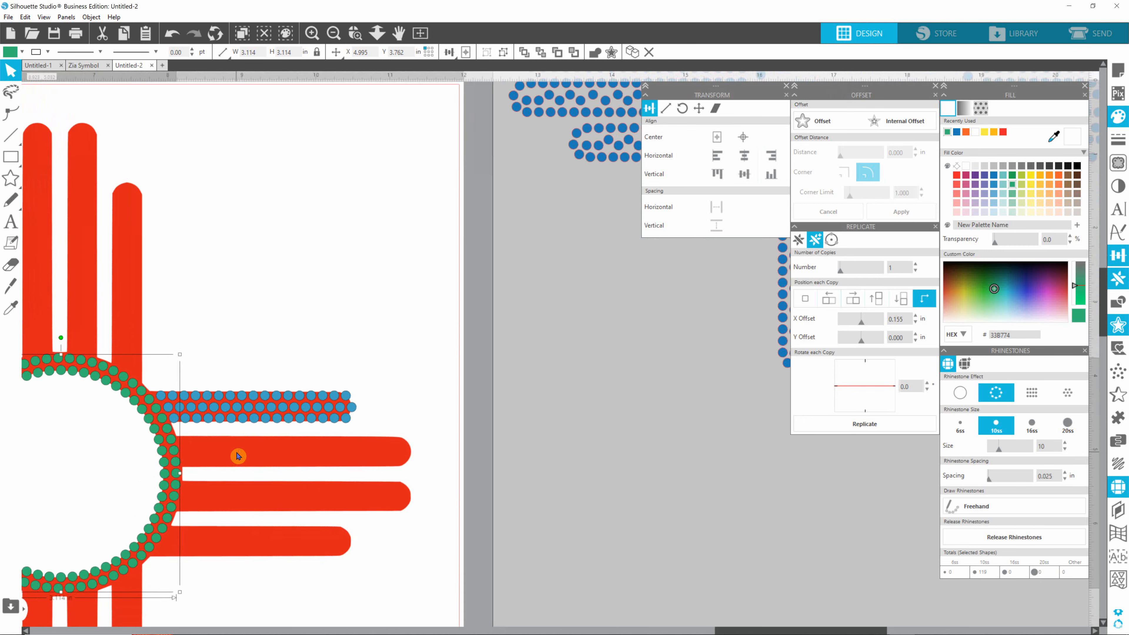
scroll(238, 456, down, 2)
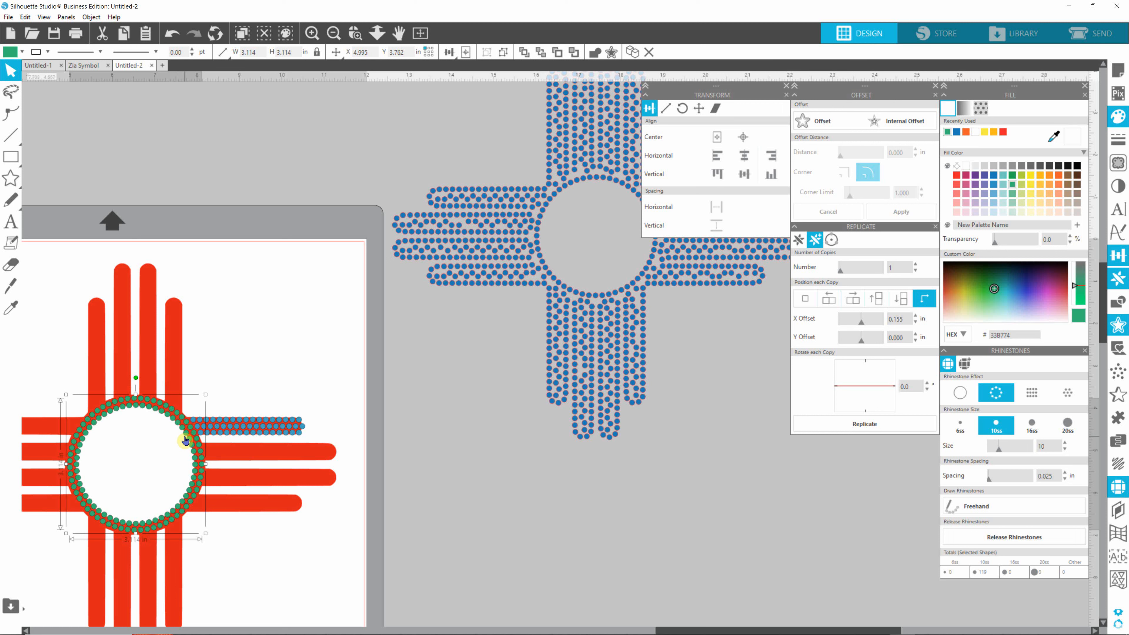
Select the green rings and the traced symbol individually to check how the ring stones are grouped.
key(i)
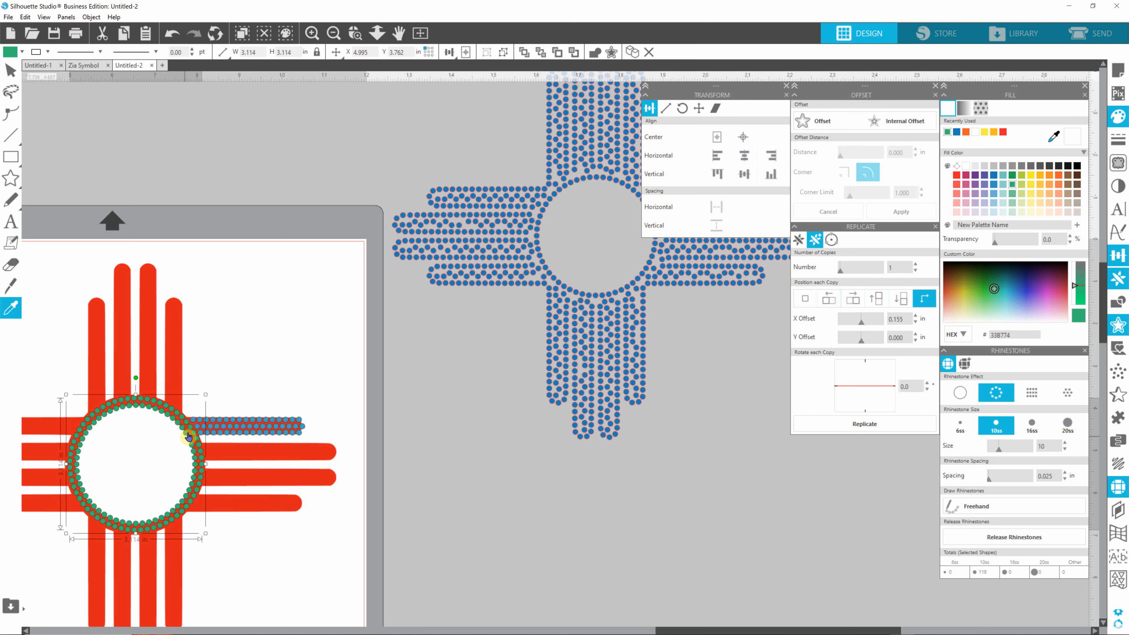
click(189, 437)
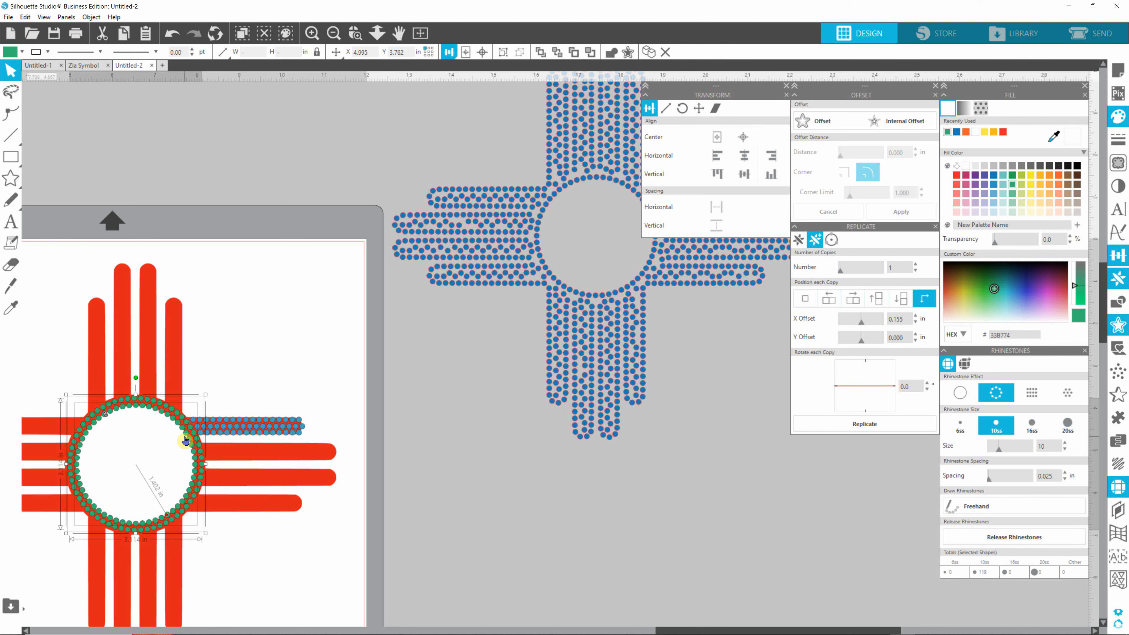
click(254, 396)
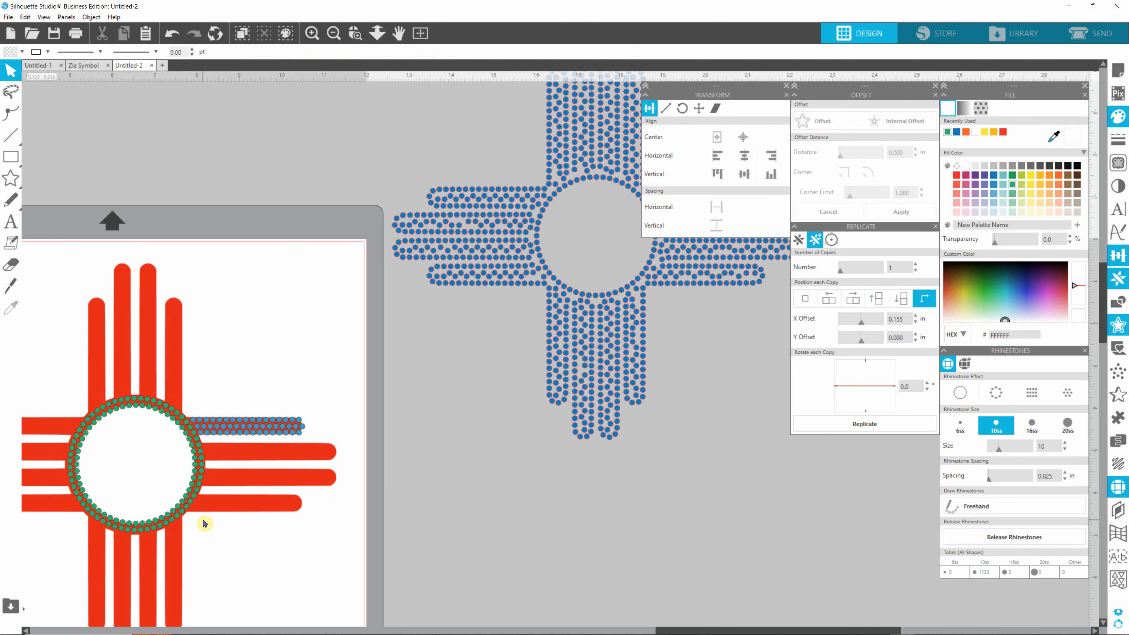
scroll(135, 537, up, 2)
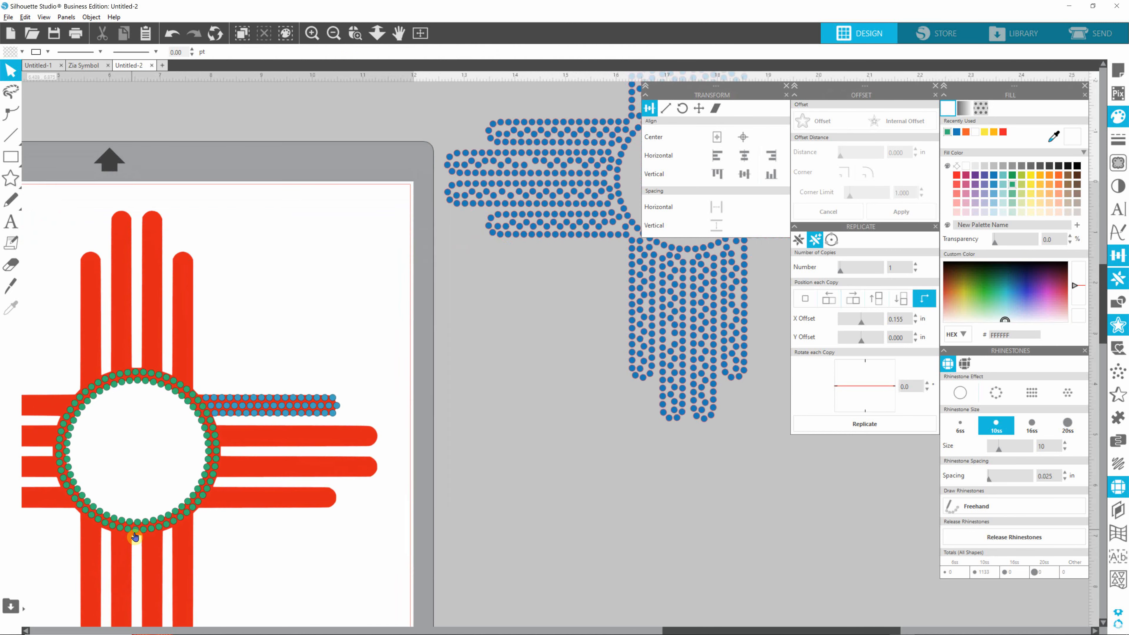
scroll(134, 537, up, 5)
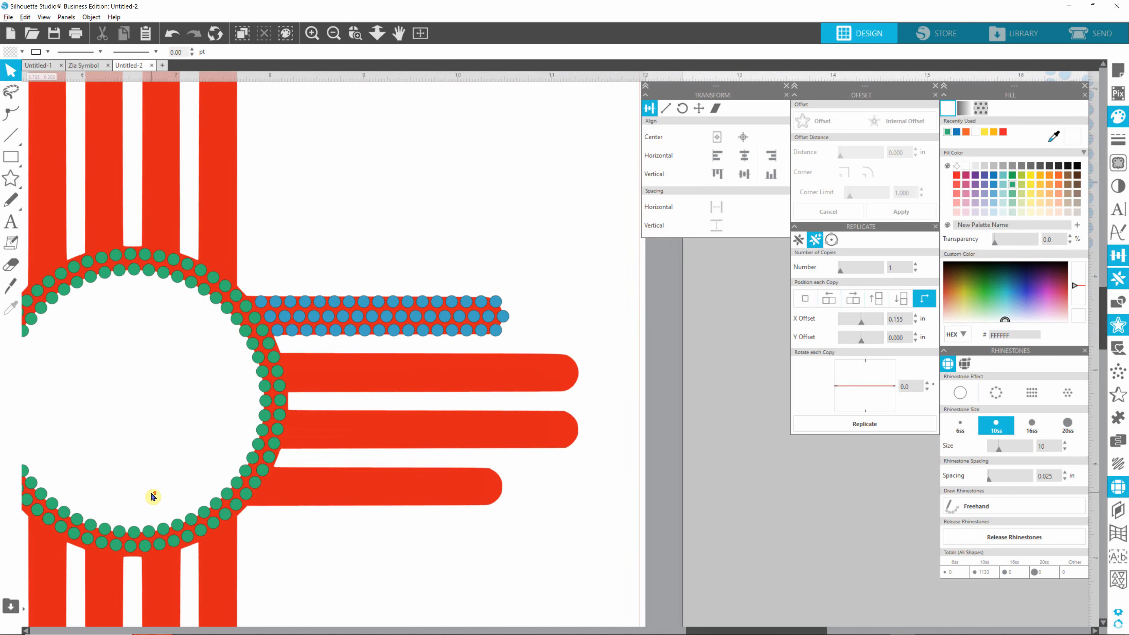
scroll(153, 496, up, 3)
key(alt)
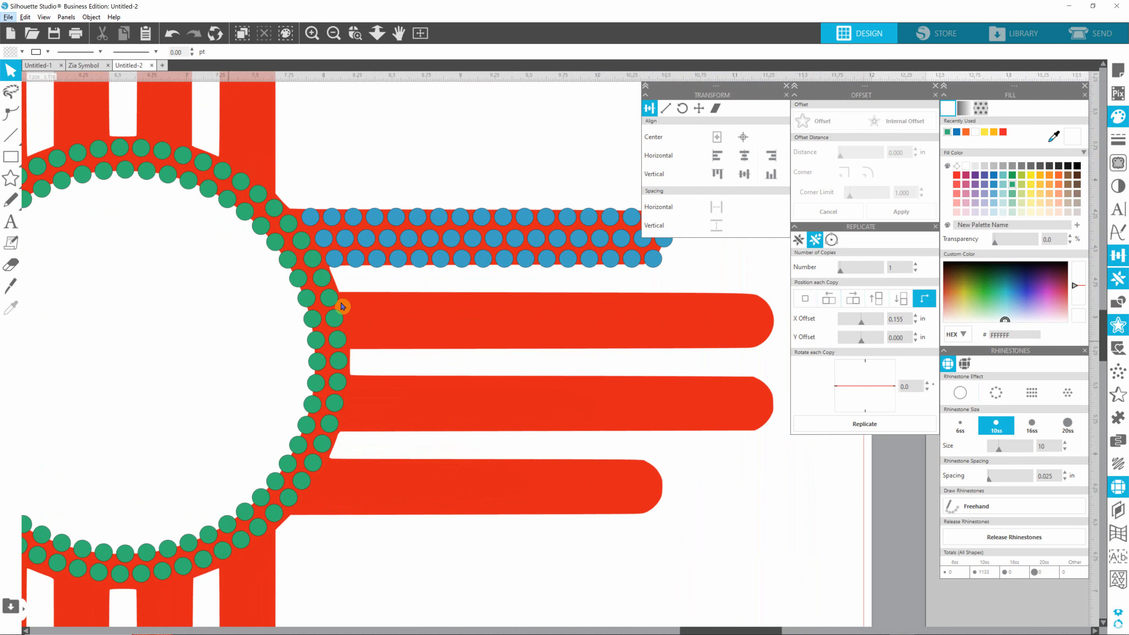
click(329, 301)
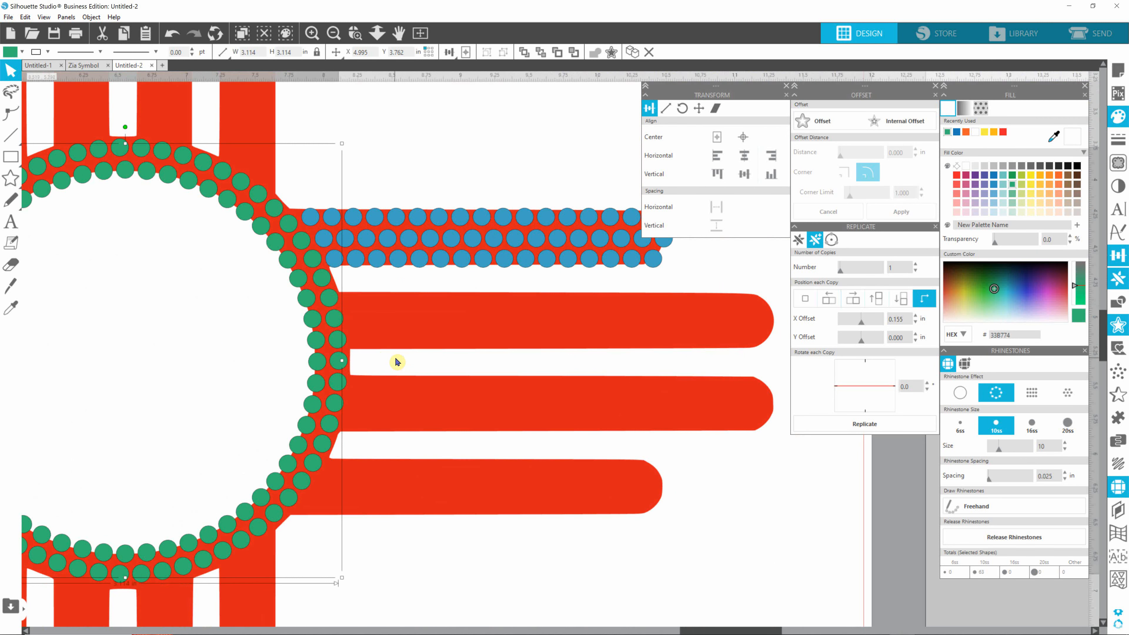
click(447, 172)
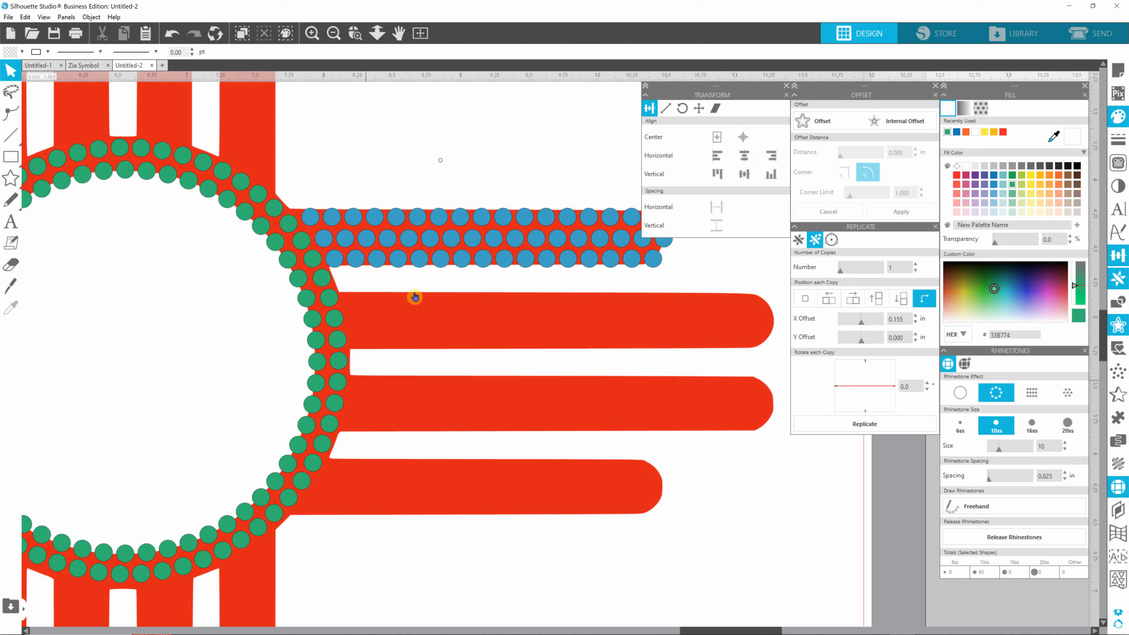
click(336, 369)
key(i)
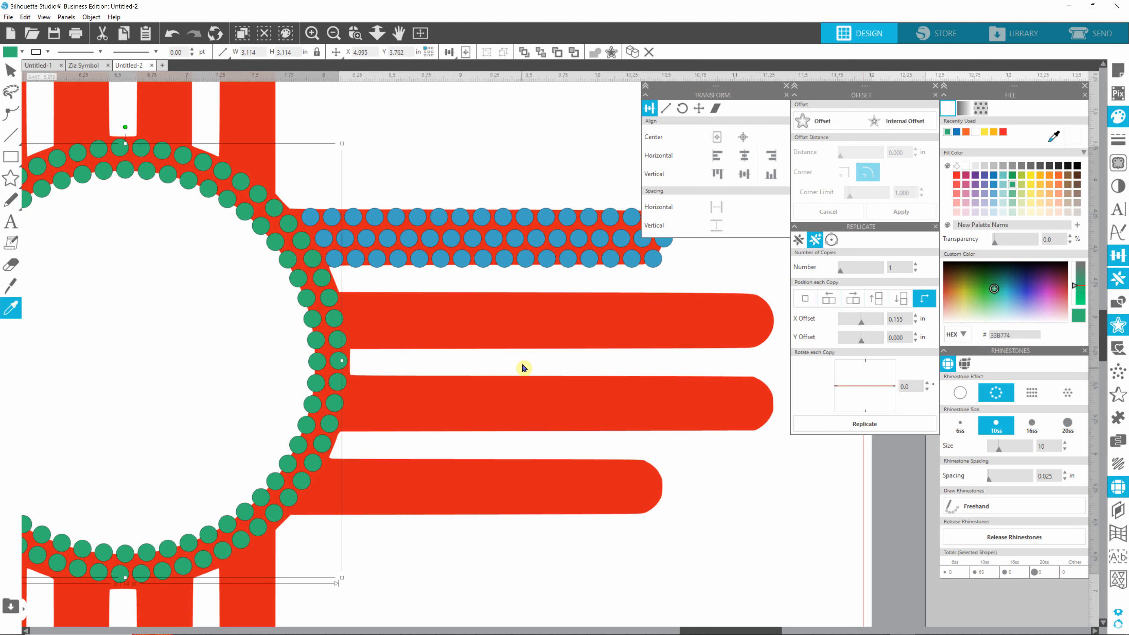
key(v)
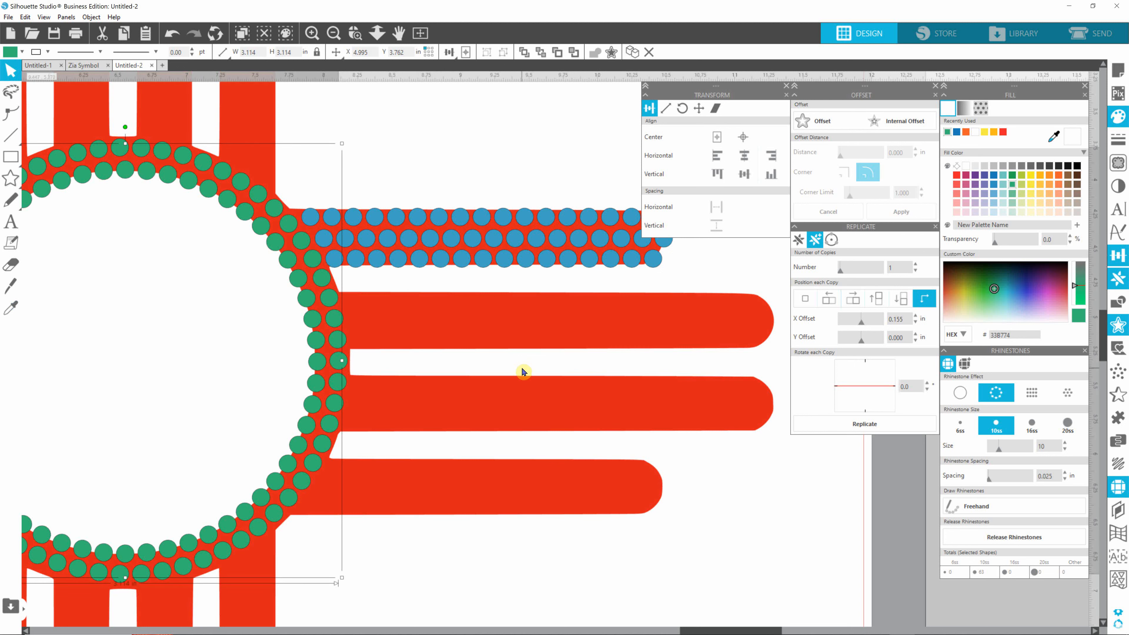
click(423, 156)
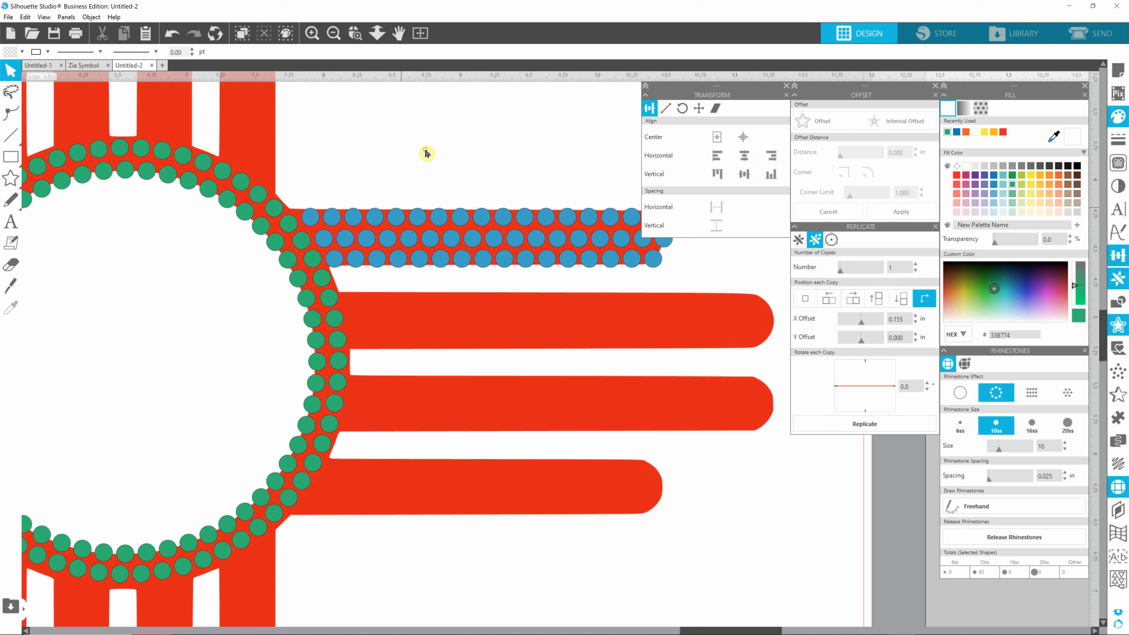
click(341, 345)
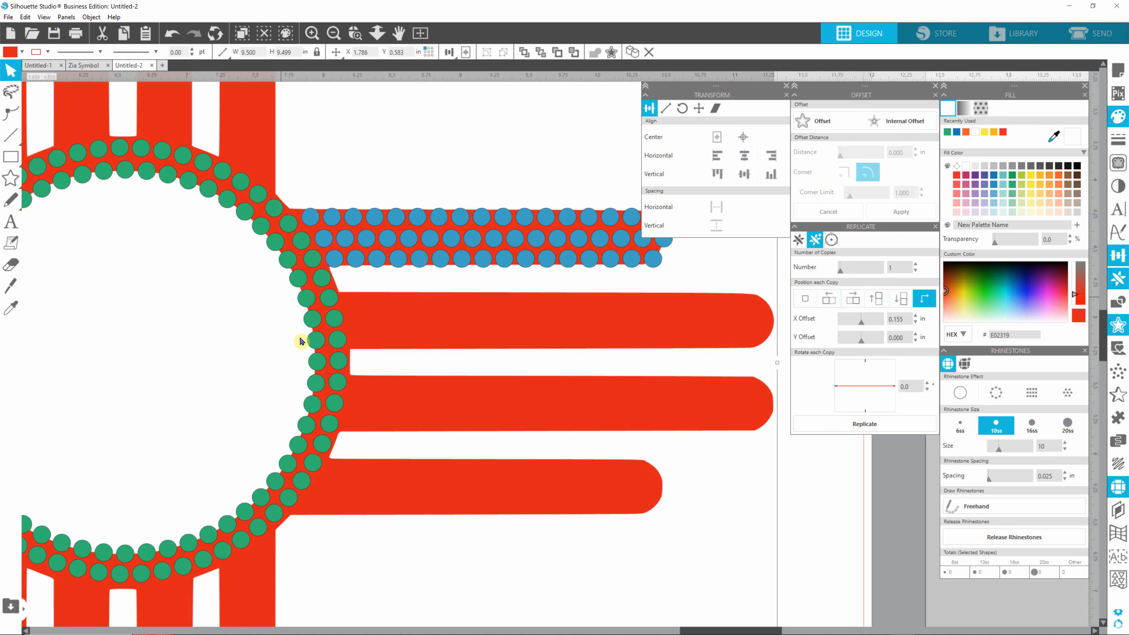
click(249, 212)
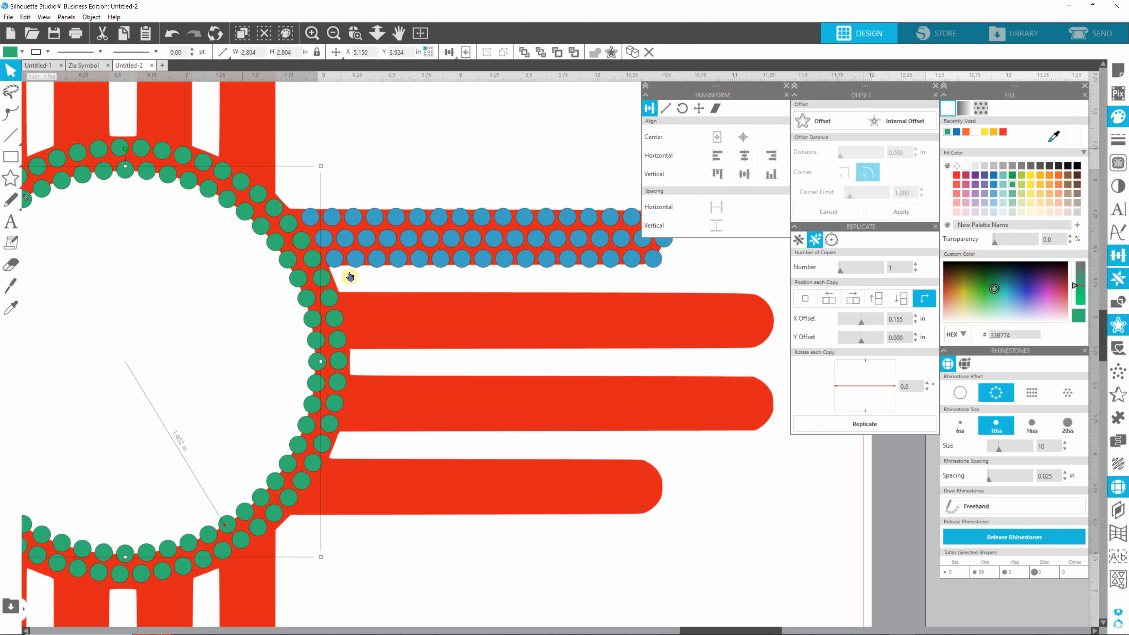
click(343, 167)
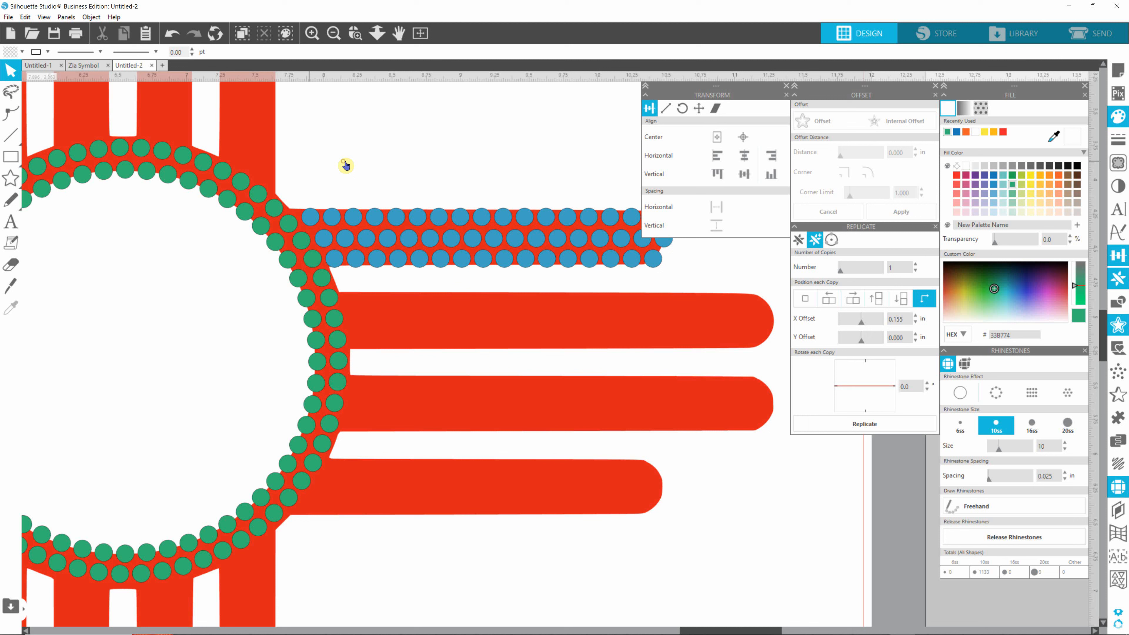
Release the inner green ring into individual rhinestones and clear the selection.
click(221, 176)
click(227, 201)
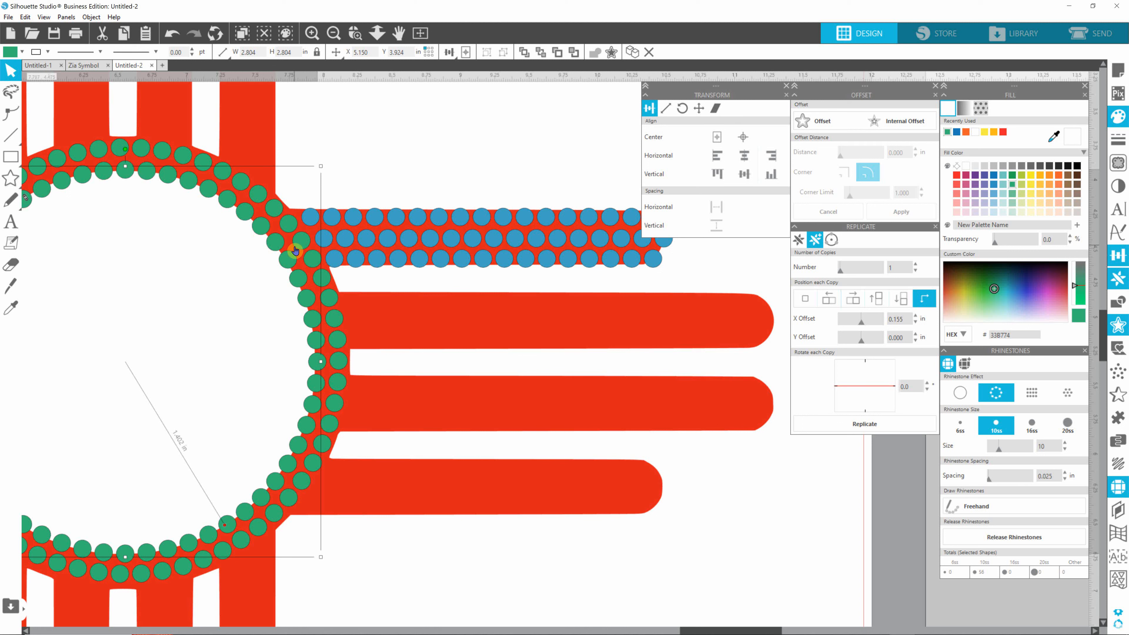
click(1023, 538)
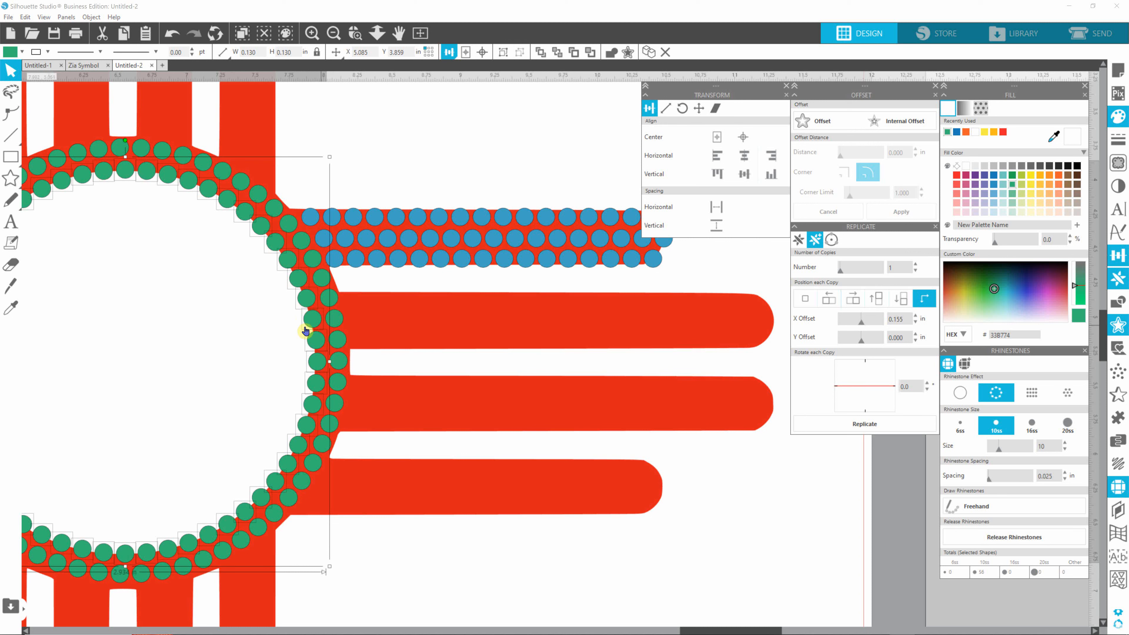
click(415, 177)
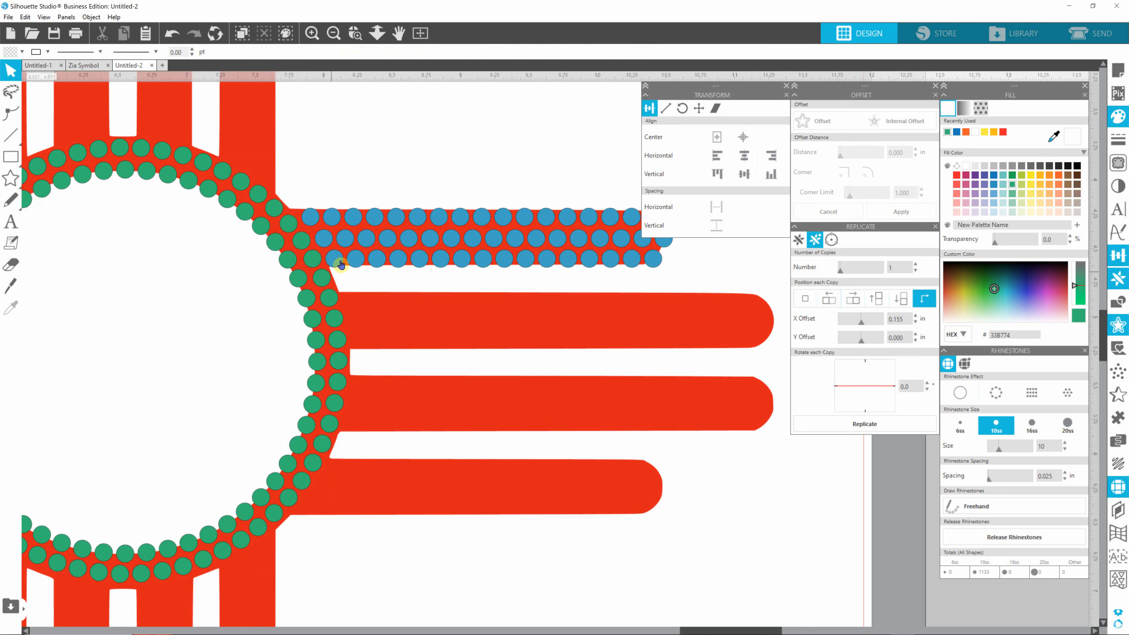
Release the outer green ring into individual rhinestones and clear the selection.
click(325, 284)
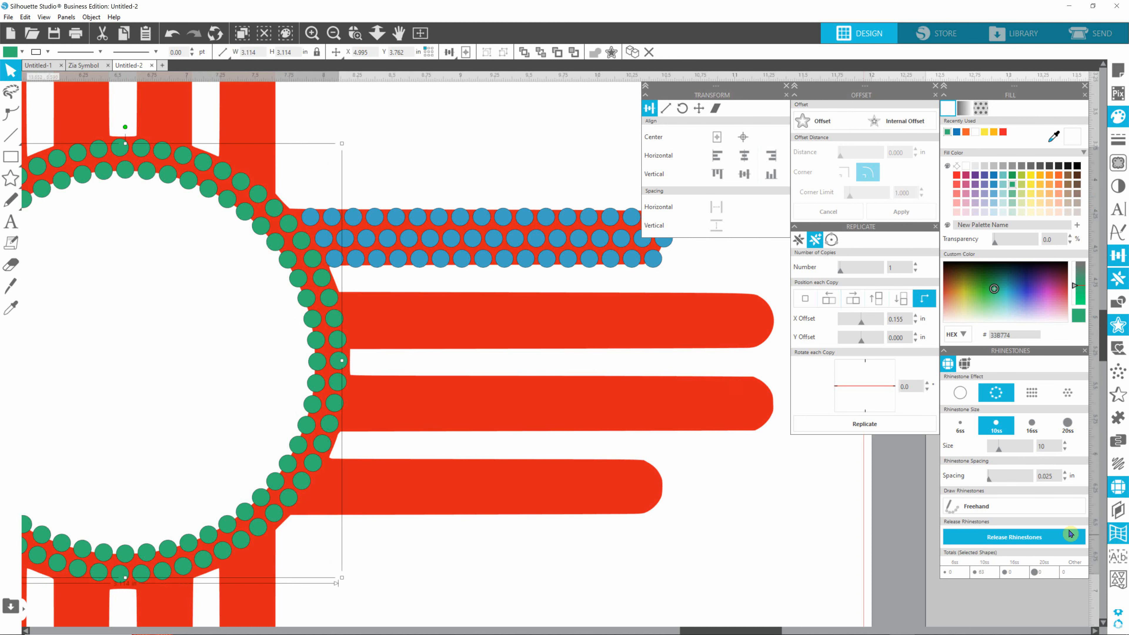
click(1027, 539)
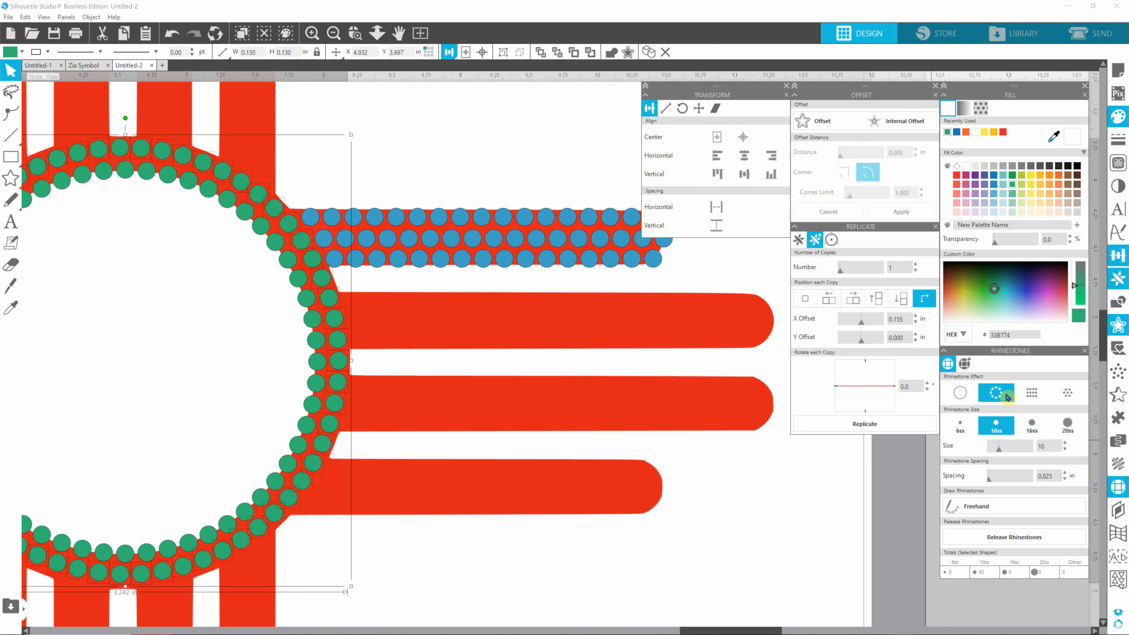
click(1062, 399)
click(989, 538)
click(497, 369)
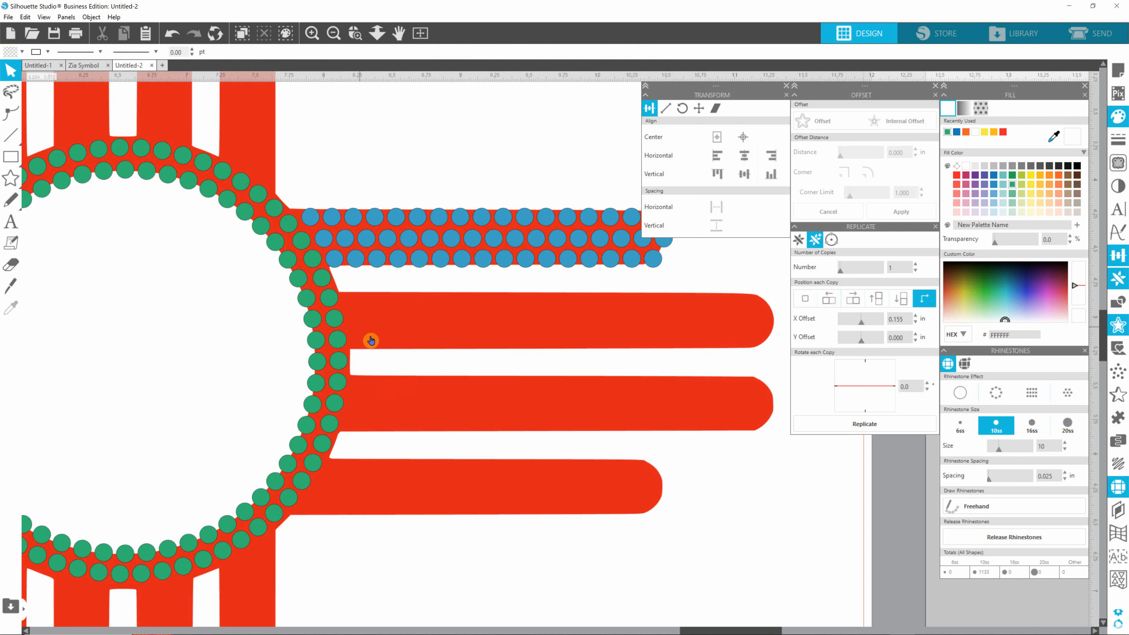
Select the three outer-ring stones at the base of the second arm and replicate them repeatedly along its full length at a 0.155 in X offset.
click(331, 302)
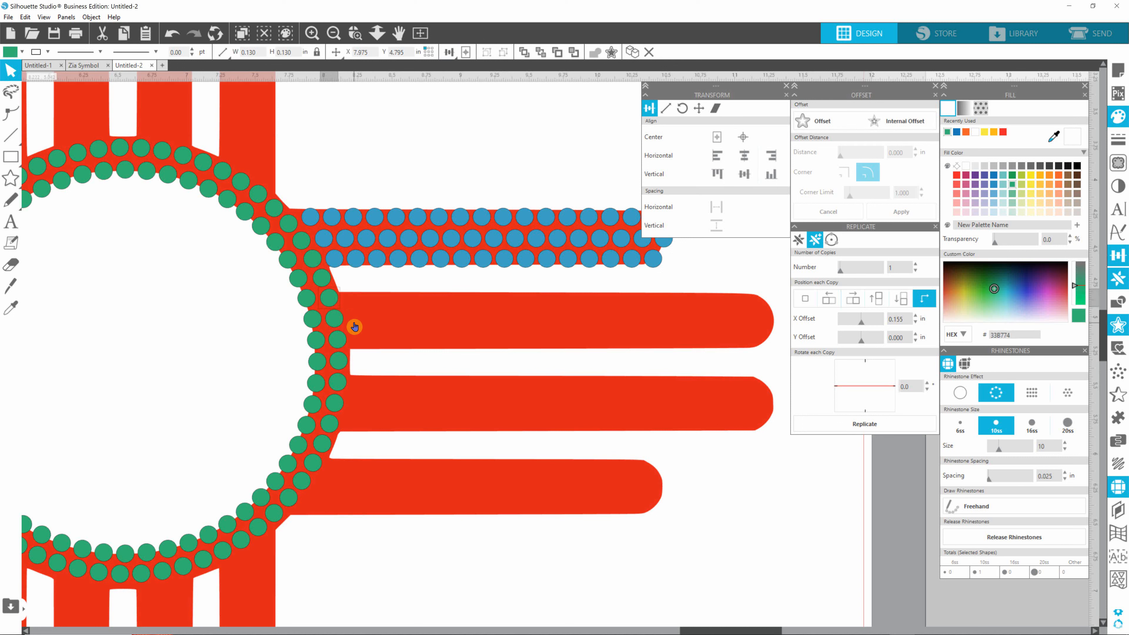
shift+click(335, 323)
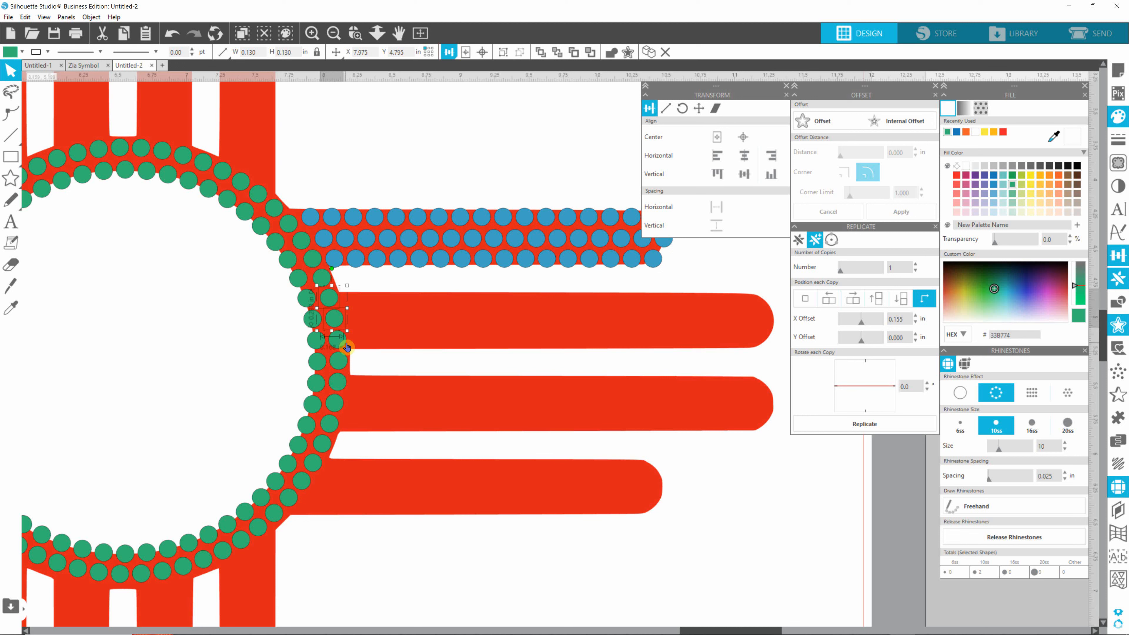
shift+click(345, 347)
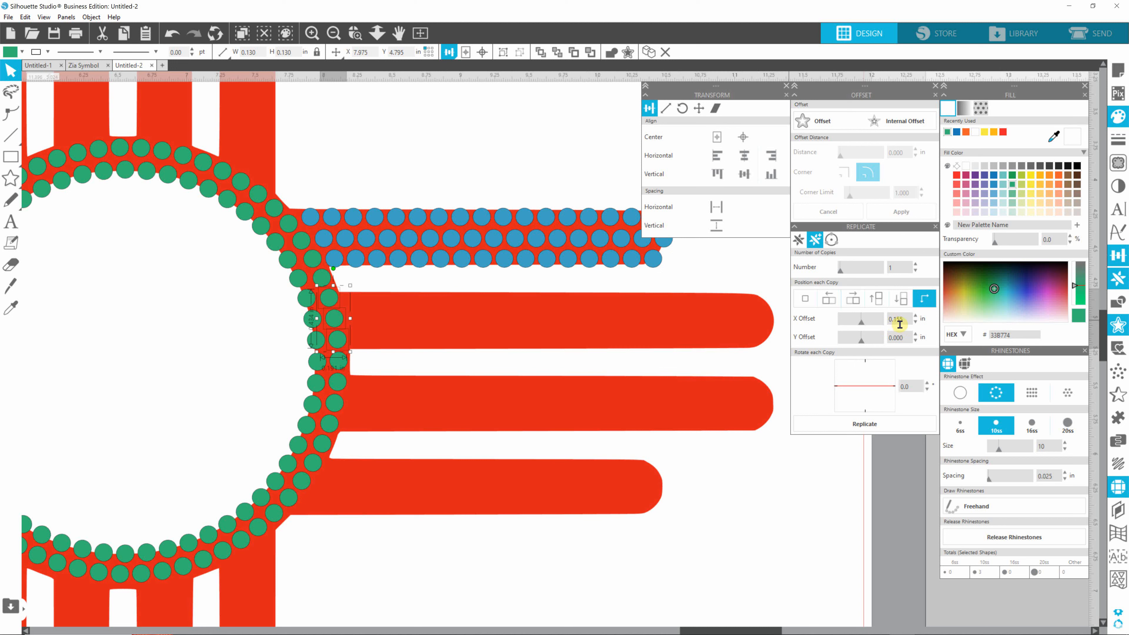
click(893, 428)
click(893, 428)
click(893, 428)
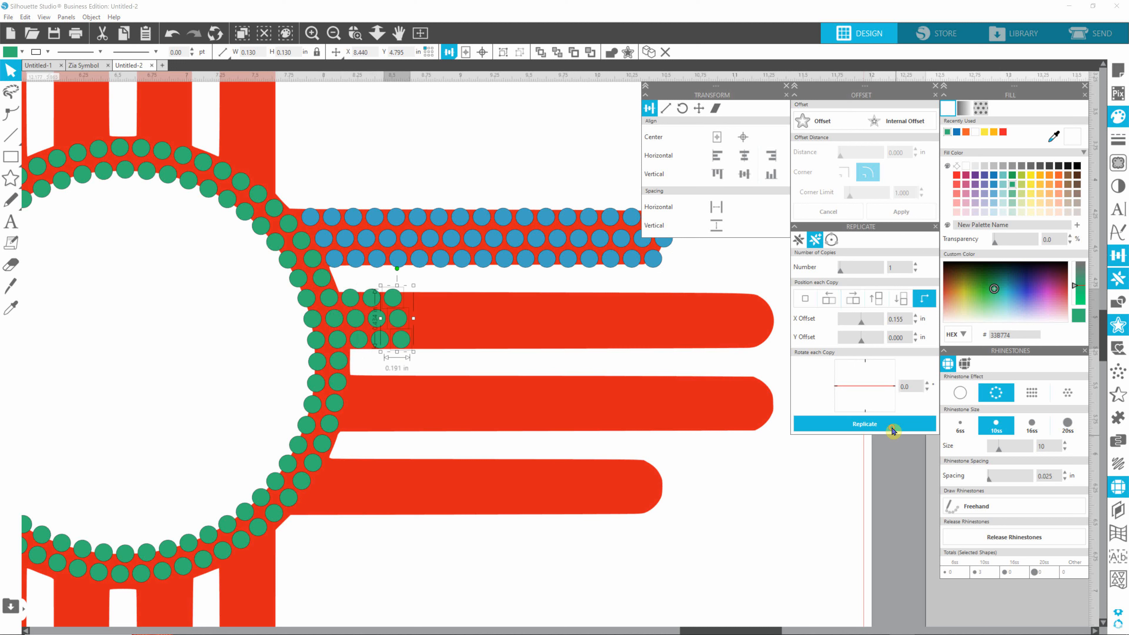
click(893, 429)
click(893, 429)
click(893, 428)
click(893, 428)
click(893, 429)
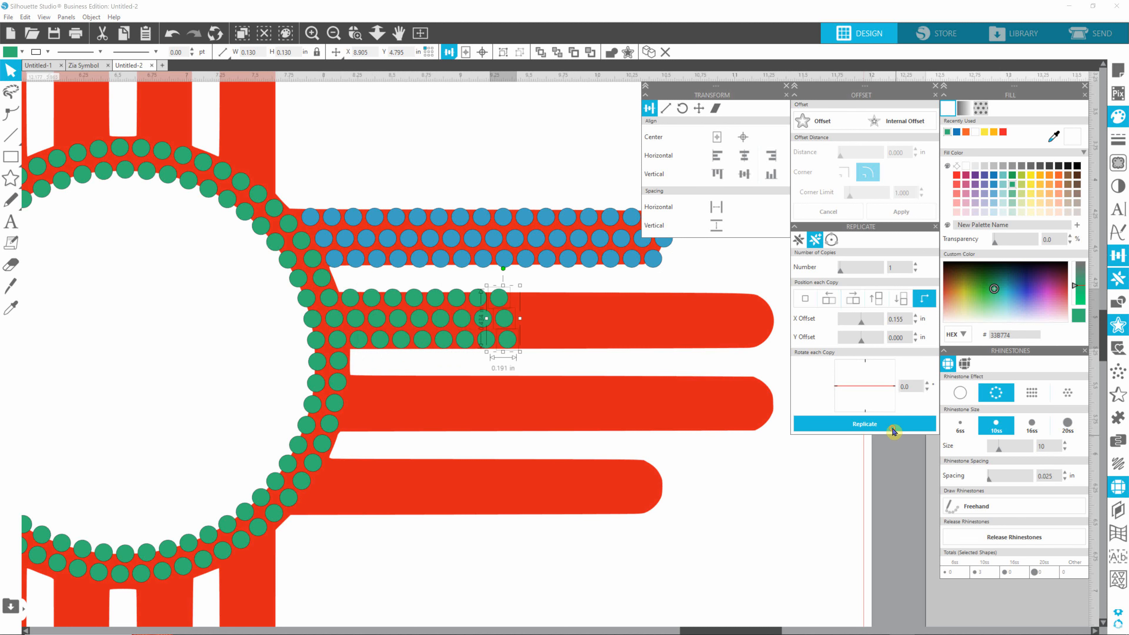
click(893, 428)
click(893, 429)
click(893, 429)
click(893, 429)
click(893, 429)
click(892, 429)
click(893, 429)
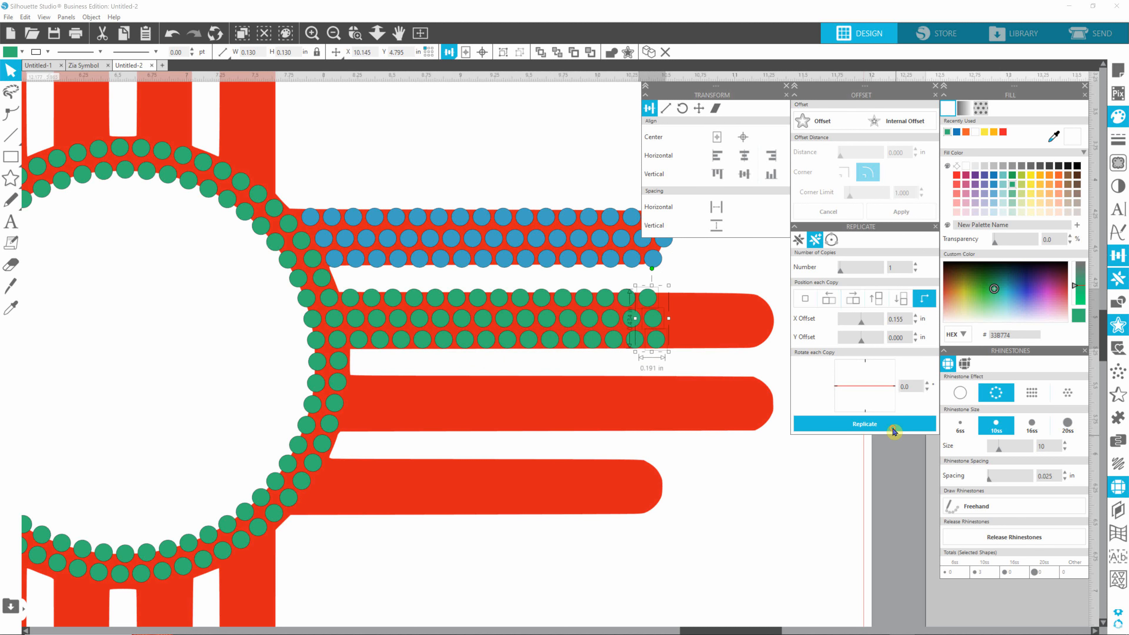
click(893, 429)
click(893, 428)
click(893, 428)
click(893, 429)
click(893, 429)
click(893, 429)
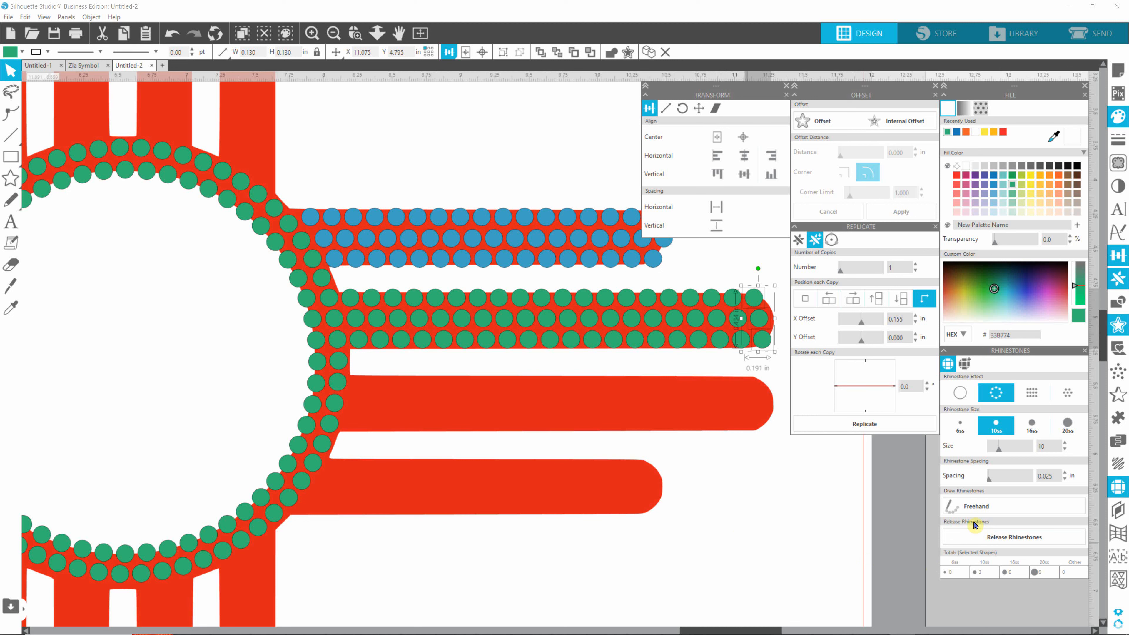
Copy the three ring stones at the uppermost arm's base into the blank area above it and replicate the copy sideways at a 0.155 in offset.
click(292, 230)
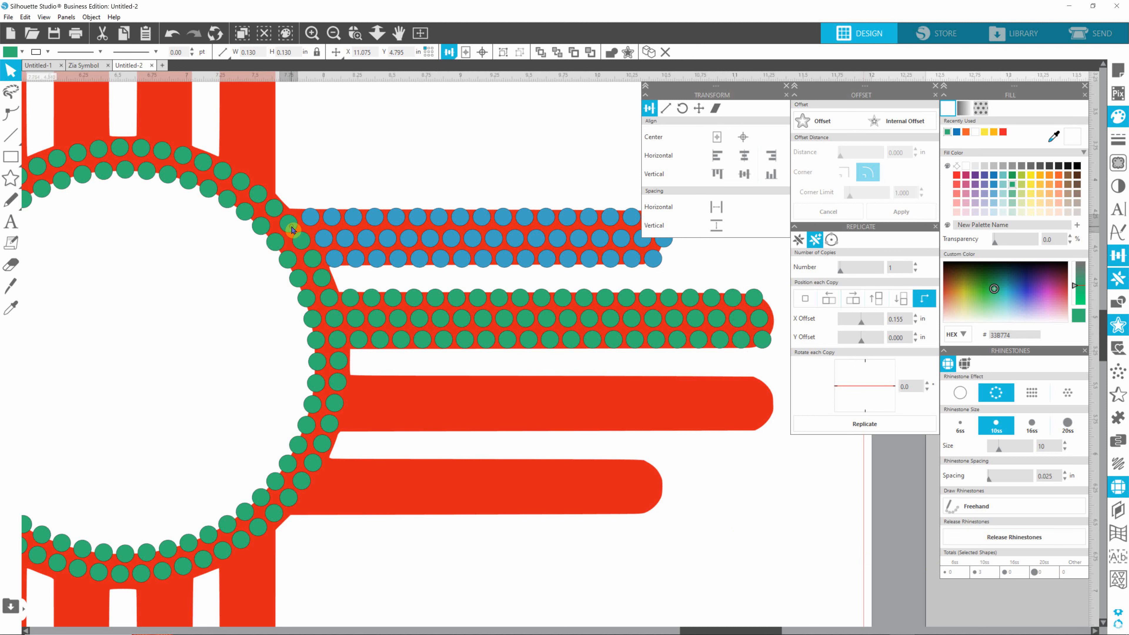
shift+click(305, 245)
shift+click(316, 263)
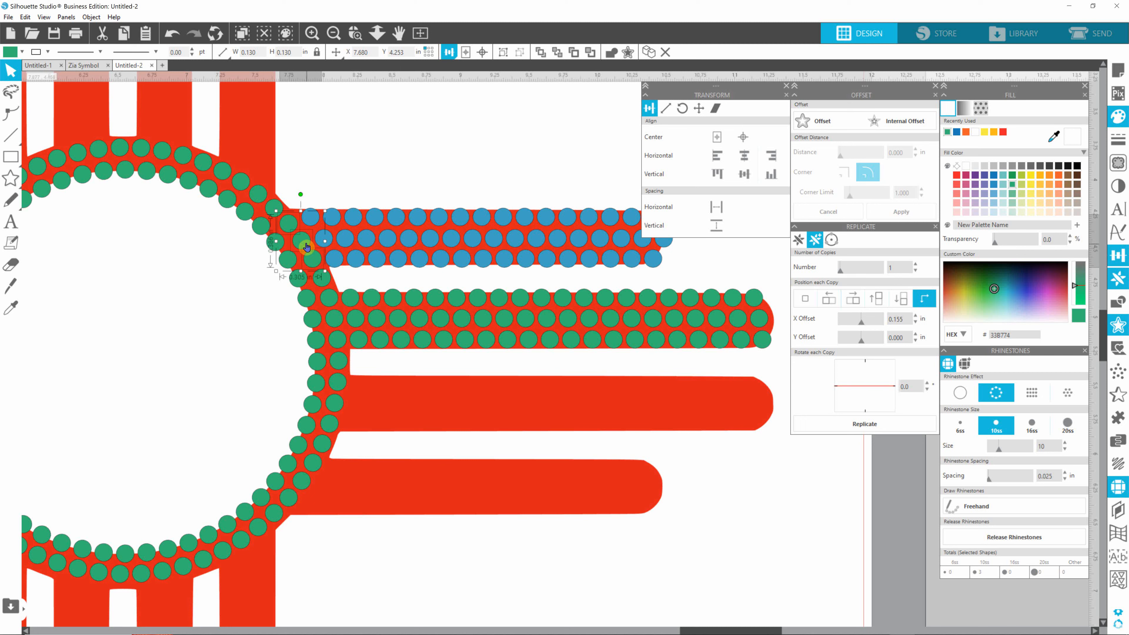
drag(305, 244, 340, 151)
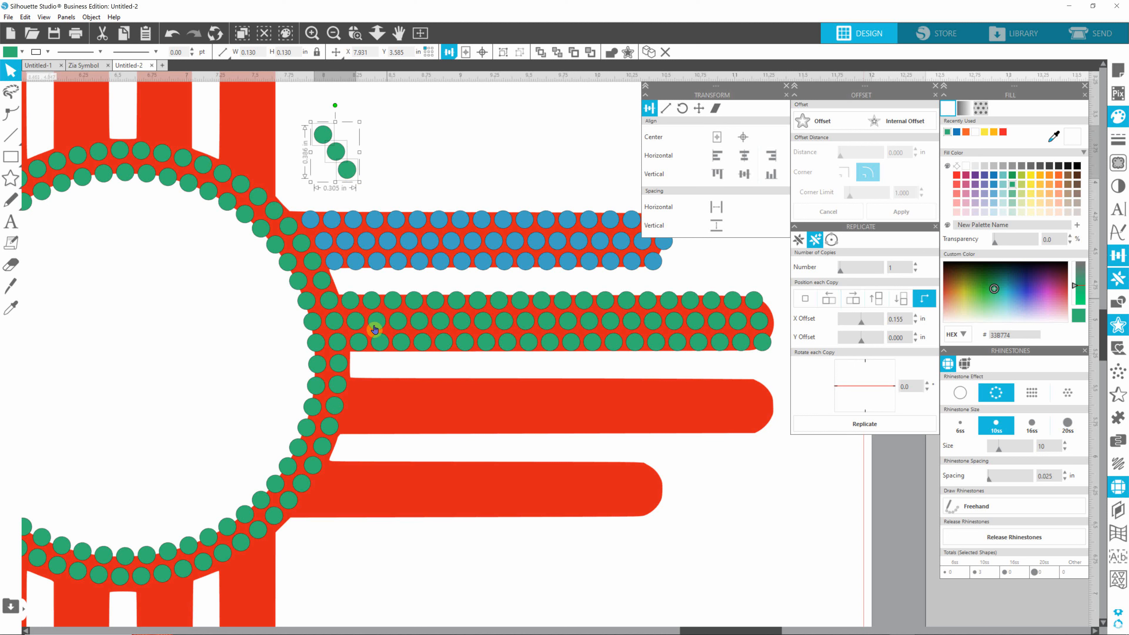
click(891, 430)
click(892, 430)
click(891, 430)
click(891, 430)
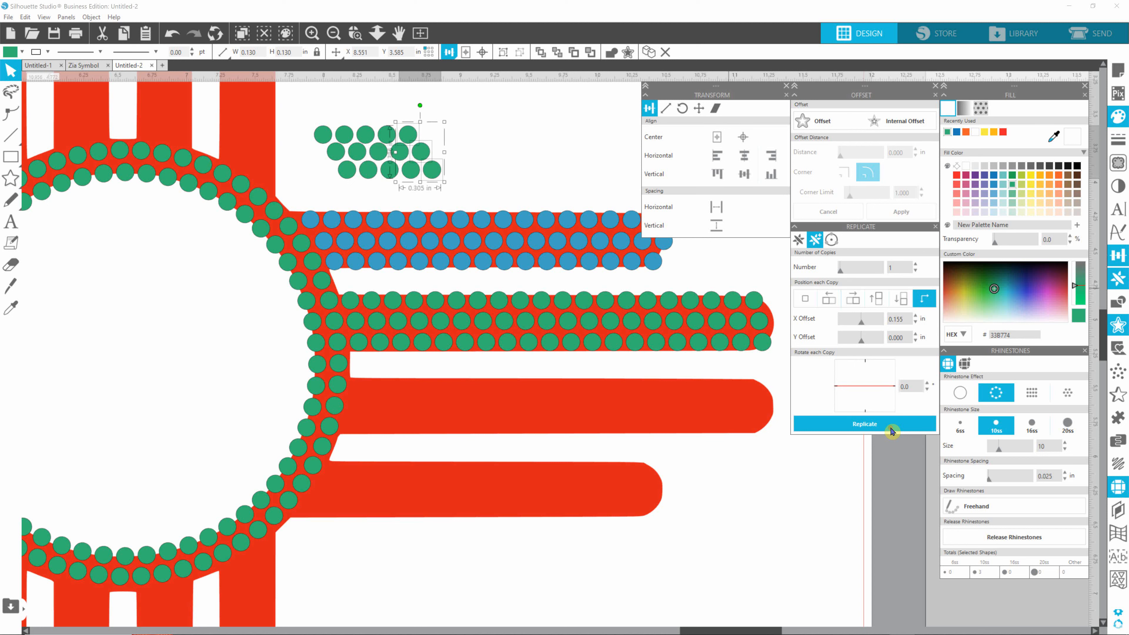
click(891, 430)
click(892, 430)
click(892, 431)
click(892, 430)
click(892, 430)
click(891, 430)
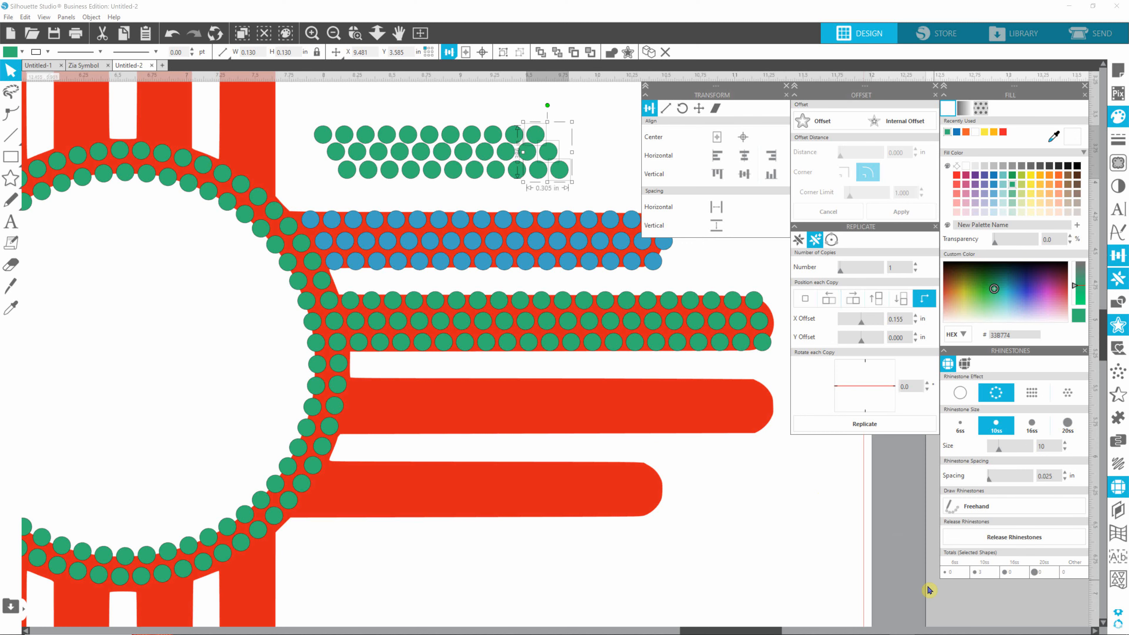
Delete the whole block of sample green stones above the uppermost arm.
scroll(1101, 353, up, 3)
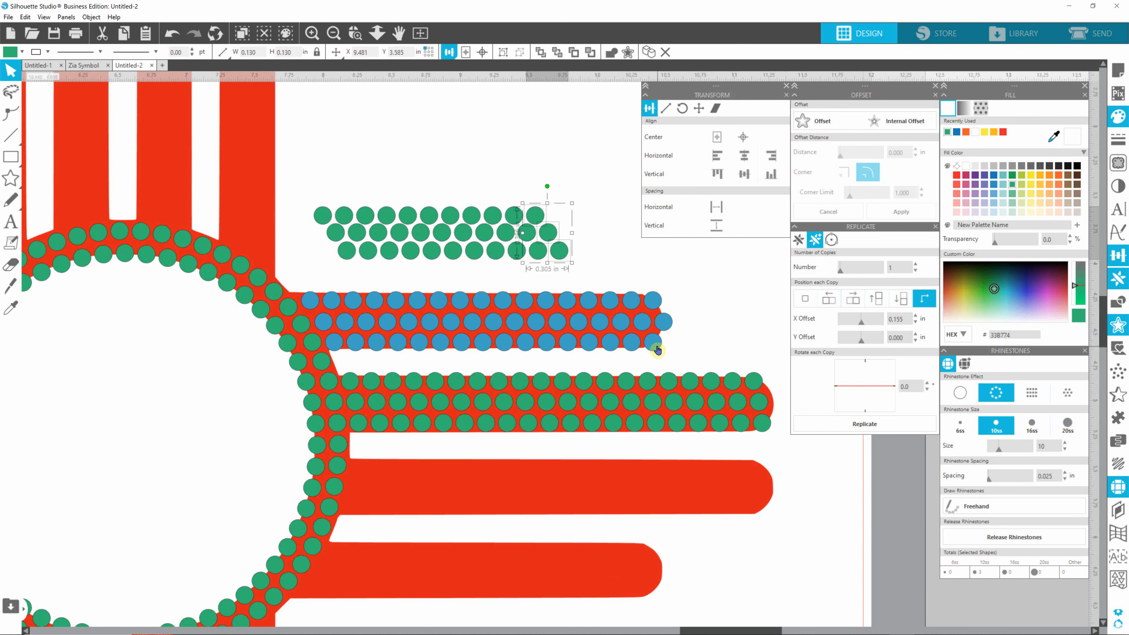
drag(606, 174, 310, 273)
key(Delete)
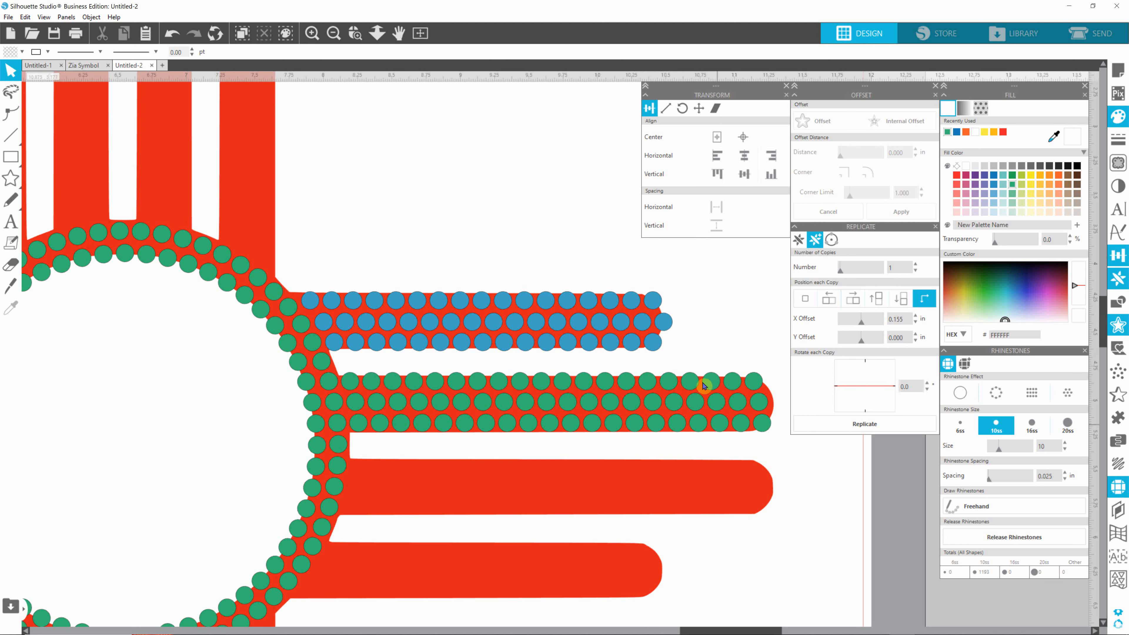
Delete the last bottom-row stone on the second arm and right-align the row's new end stone with the top row's end stone.
click(765, 428)
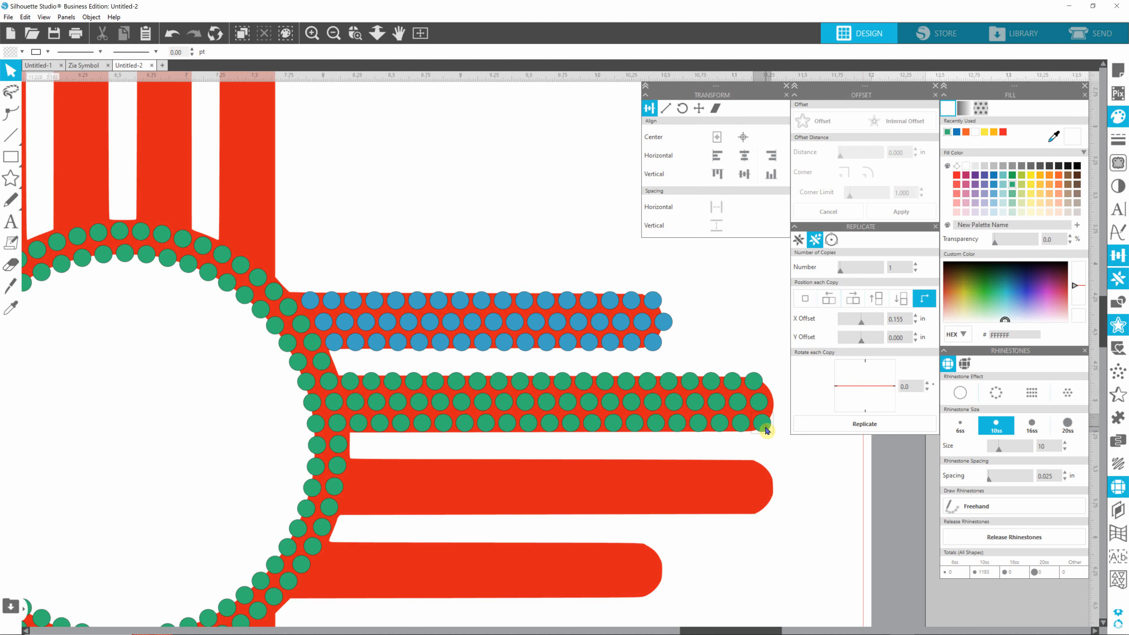
key(Delete)
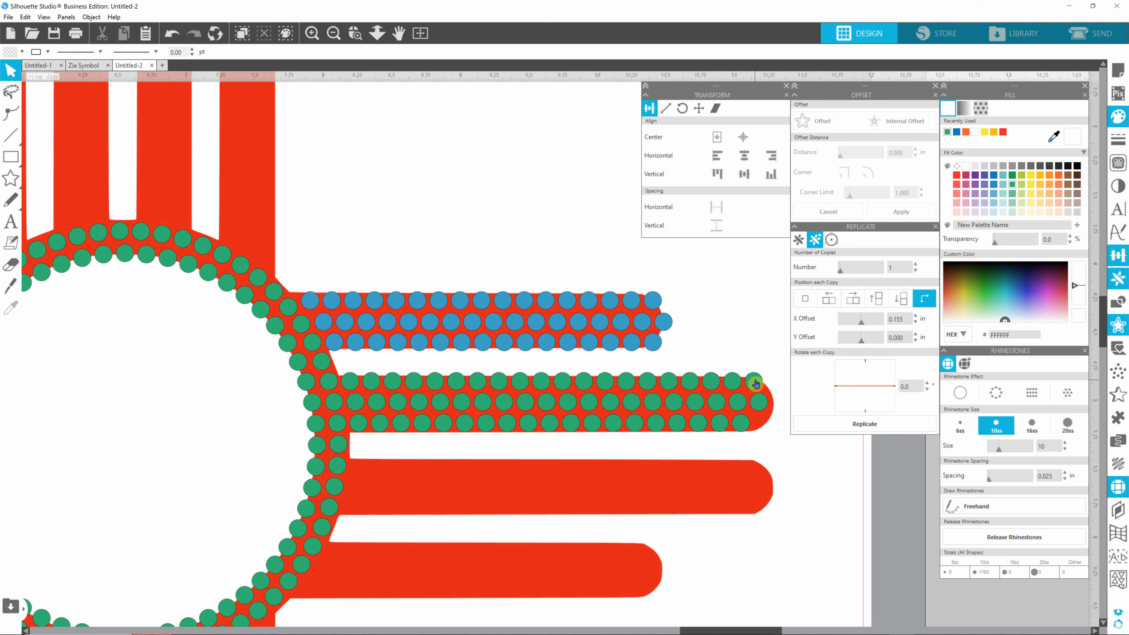
click(745, 426)
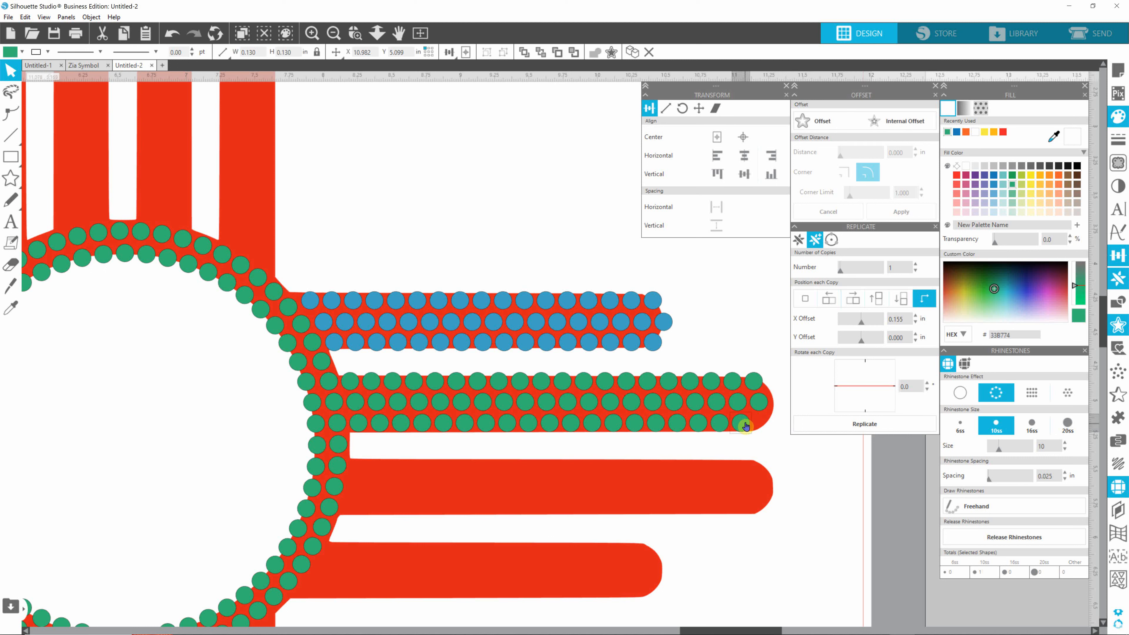
shift+click(756, 383)
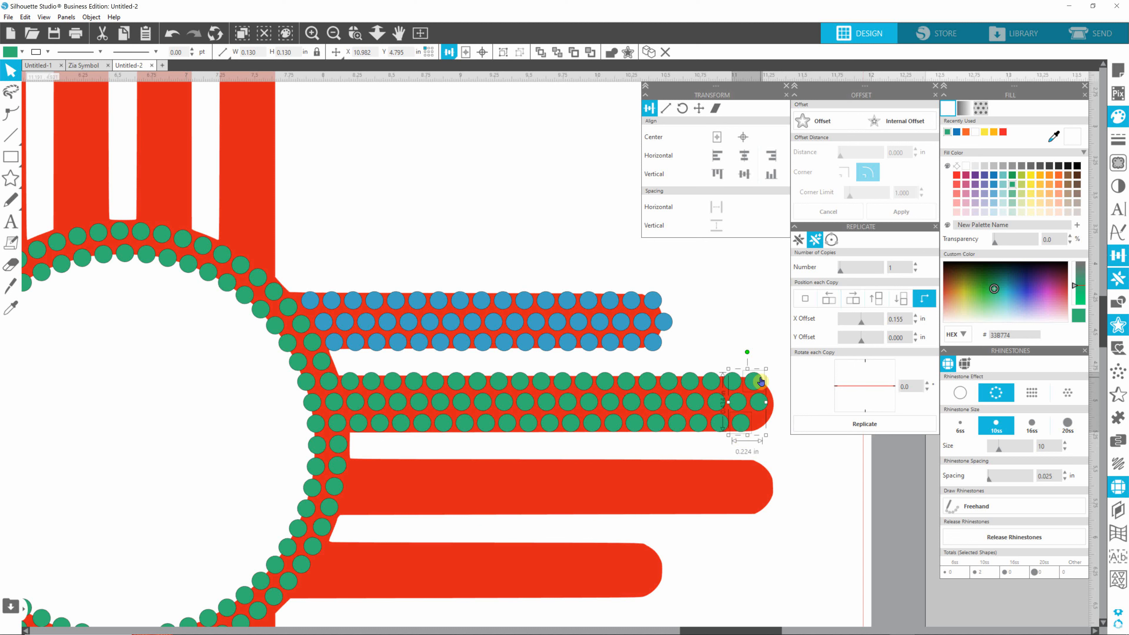
click(773, 159)
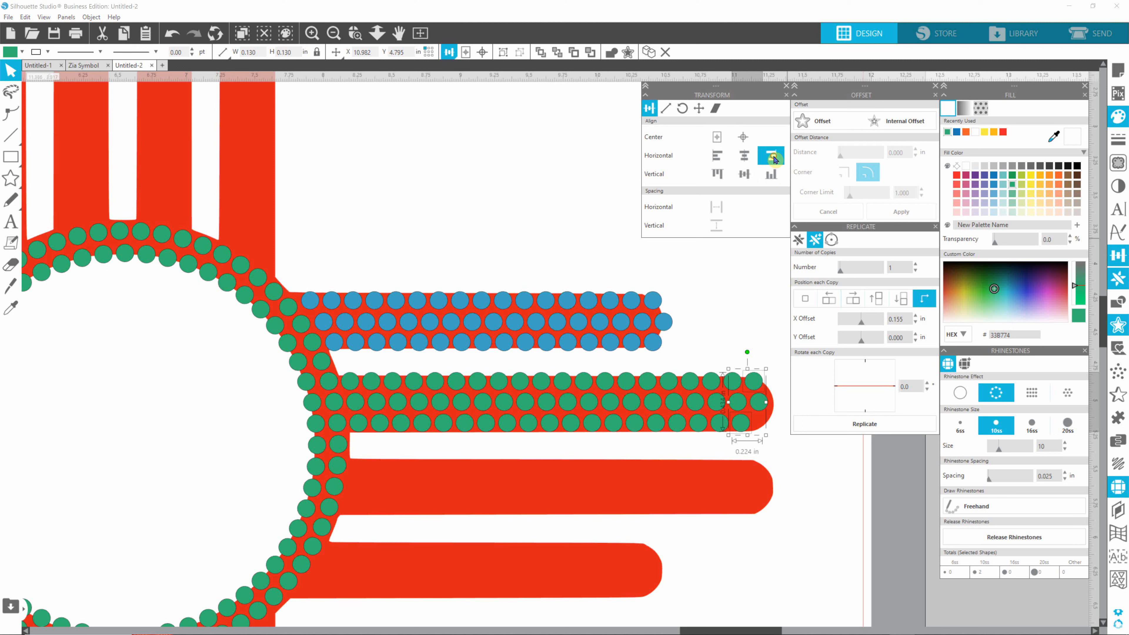
click(774, 309)
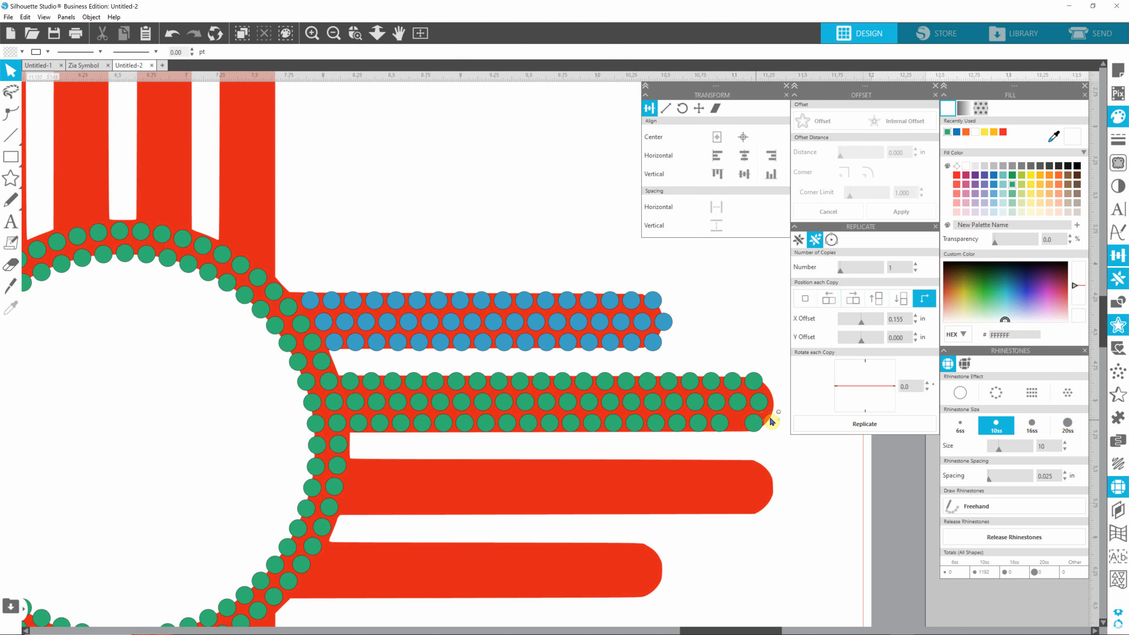
Space the second arm's bottom-row stones evenly horizontally, from the ring stone to the arm's tip, and clear the selection.
drag(771, 421, 329, 438)
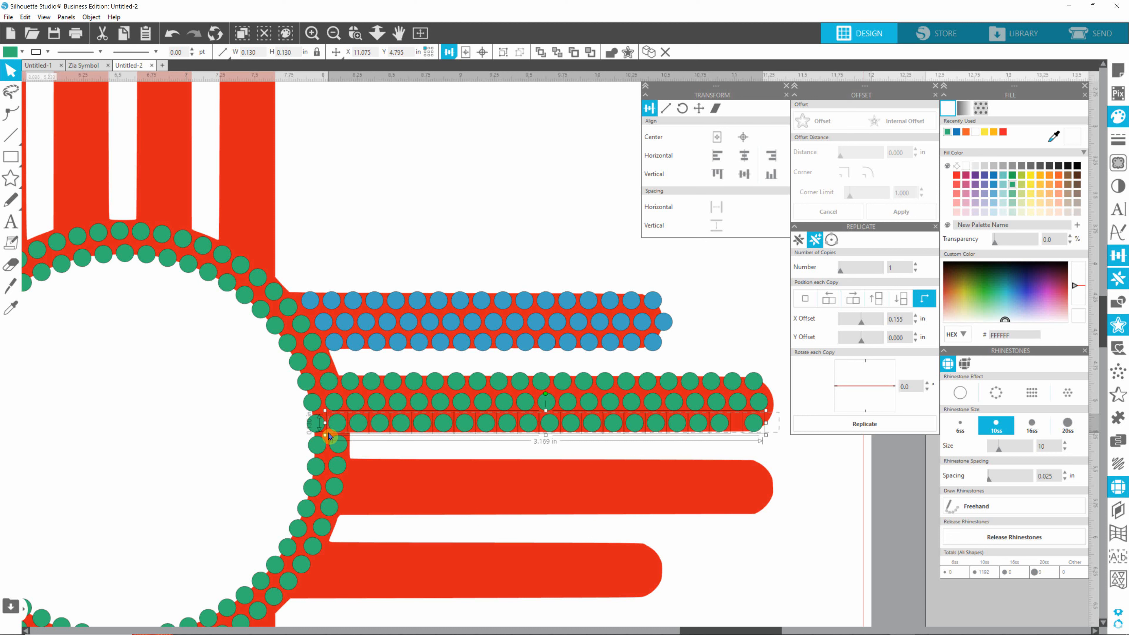
drag(330, 437, 329, 436)
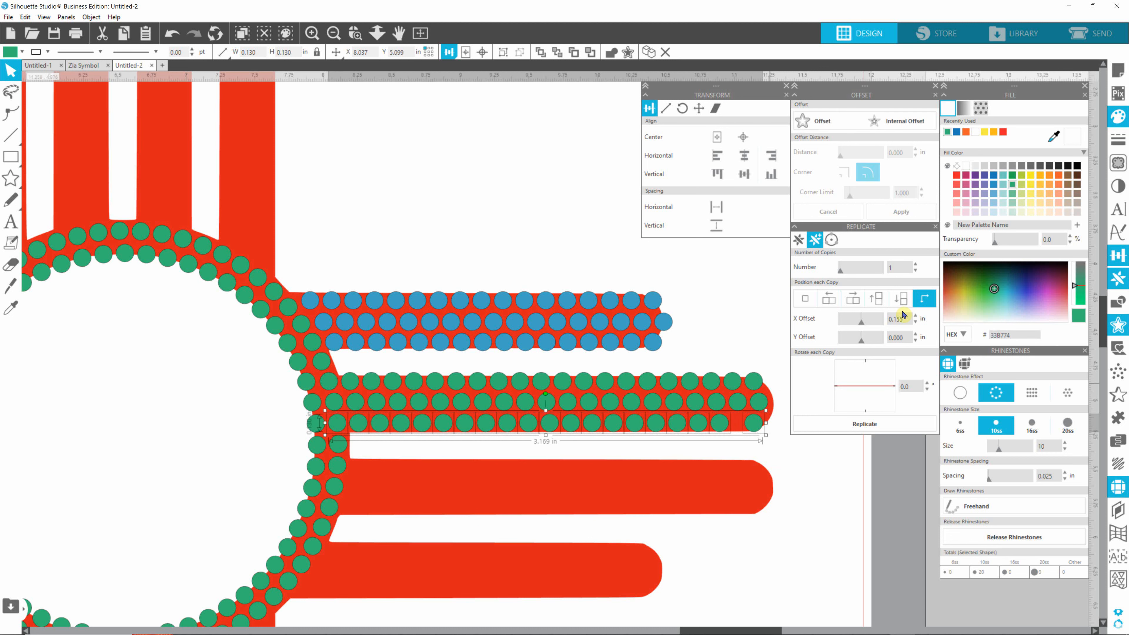
click(721, 212)
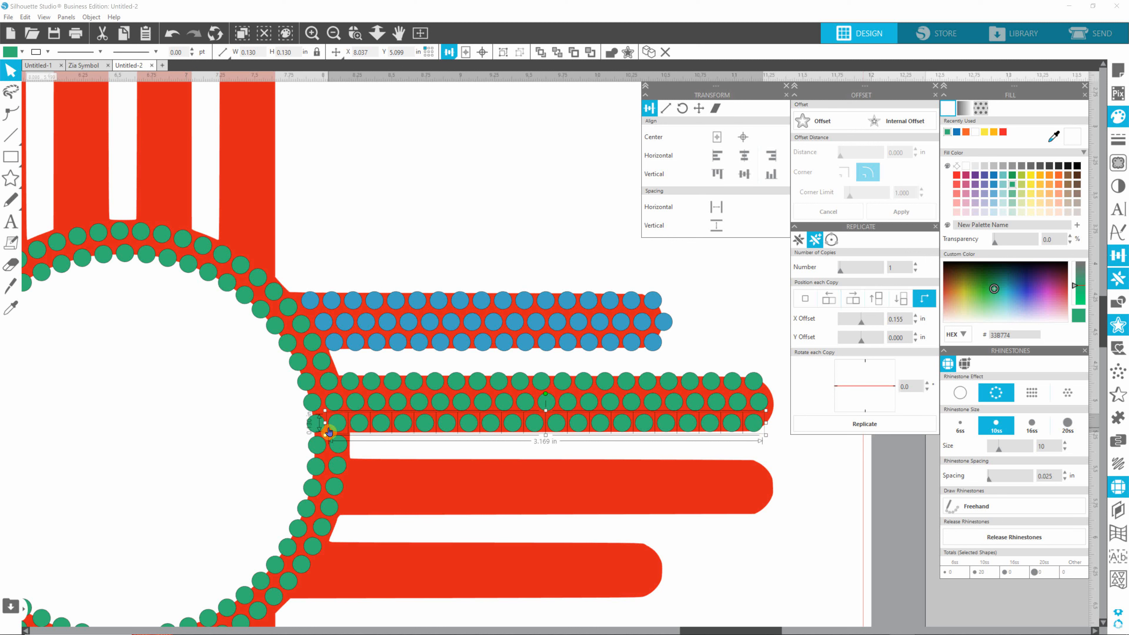
click(276, 439)
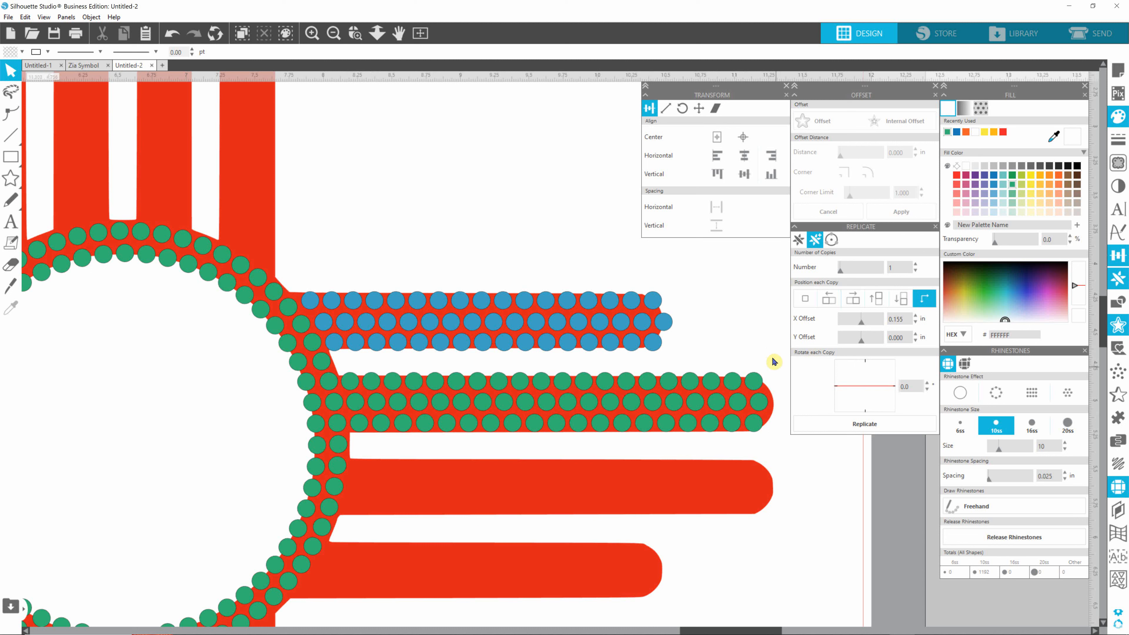
Select the second arm's green stones beyond its first column, try three blue shades and fill them with orange.
drag(780, 354, 359, 444)
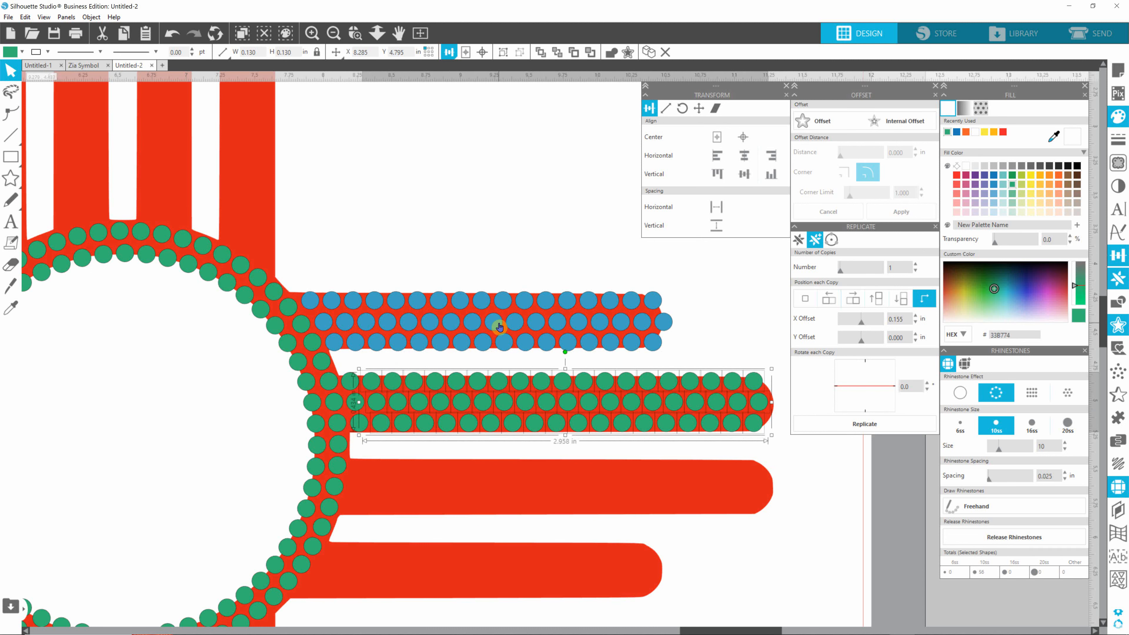
click(995, 186)
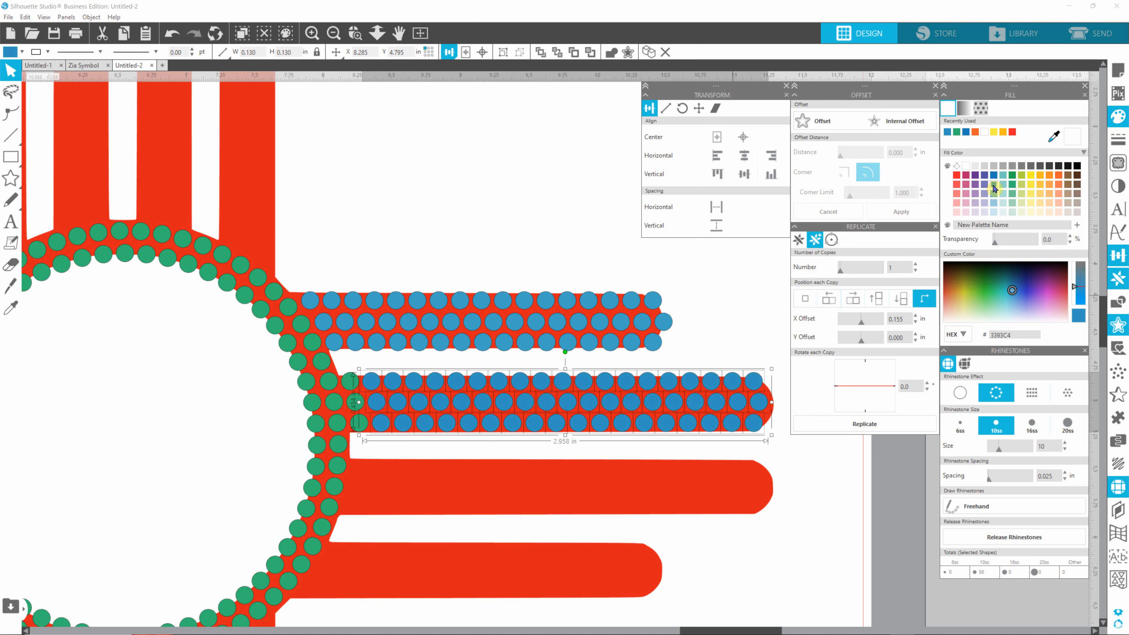
click(994, 195)
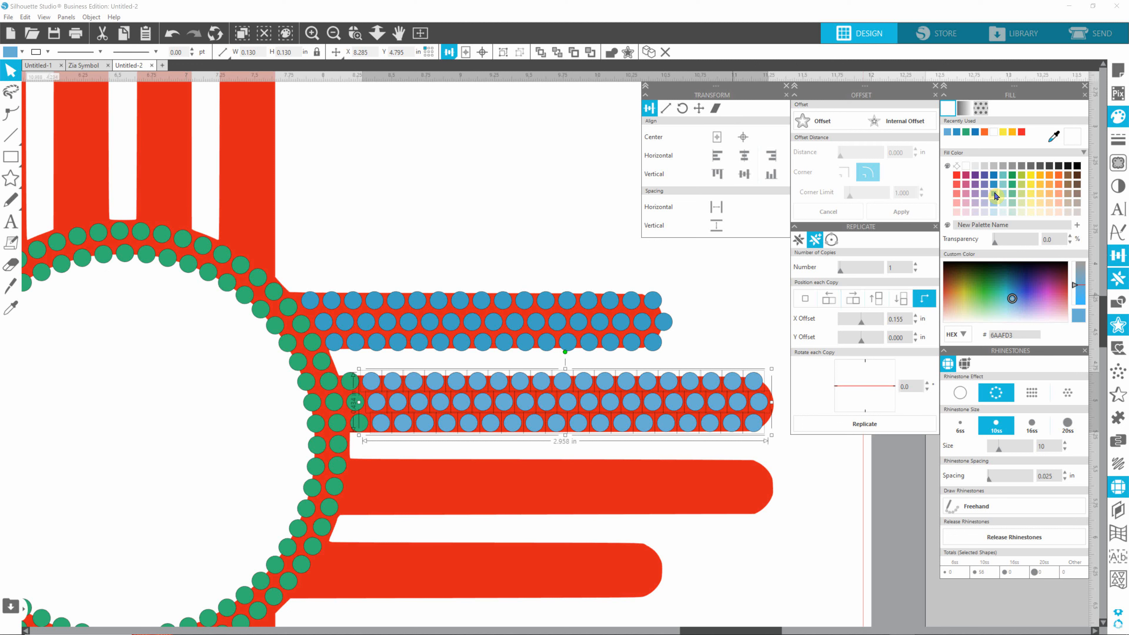
click(993, 177)
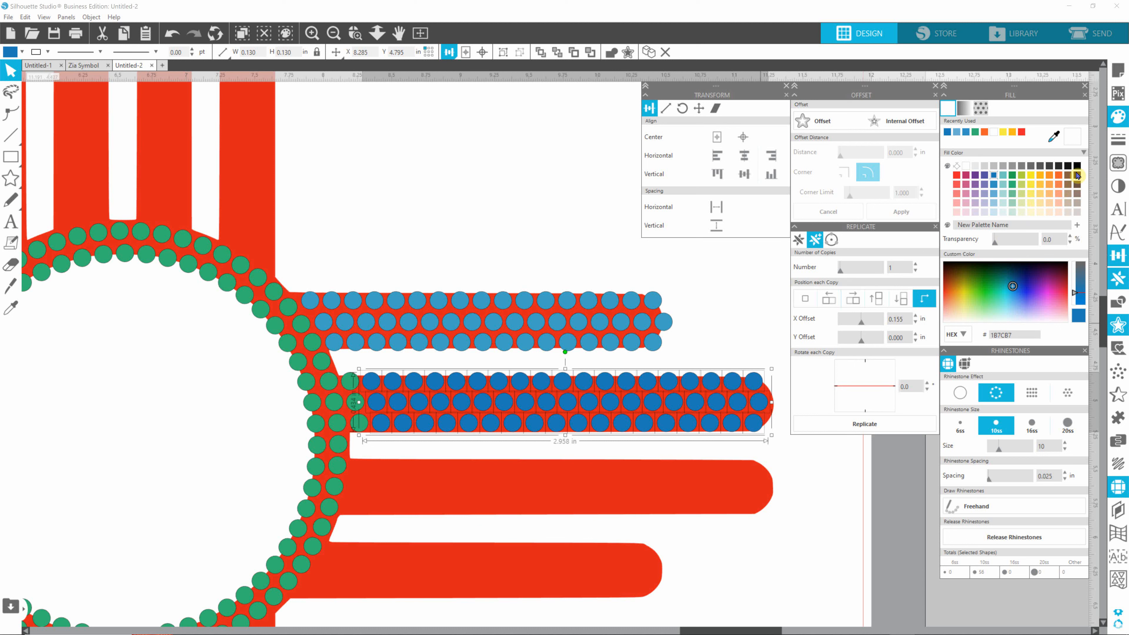
click(1058, 176)
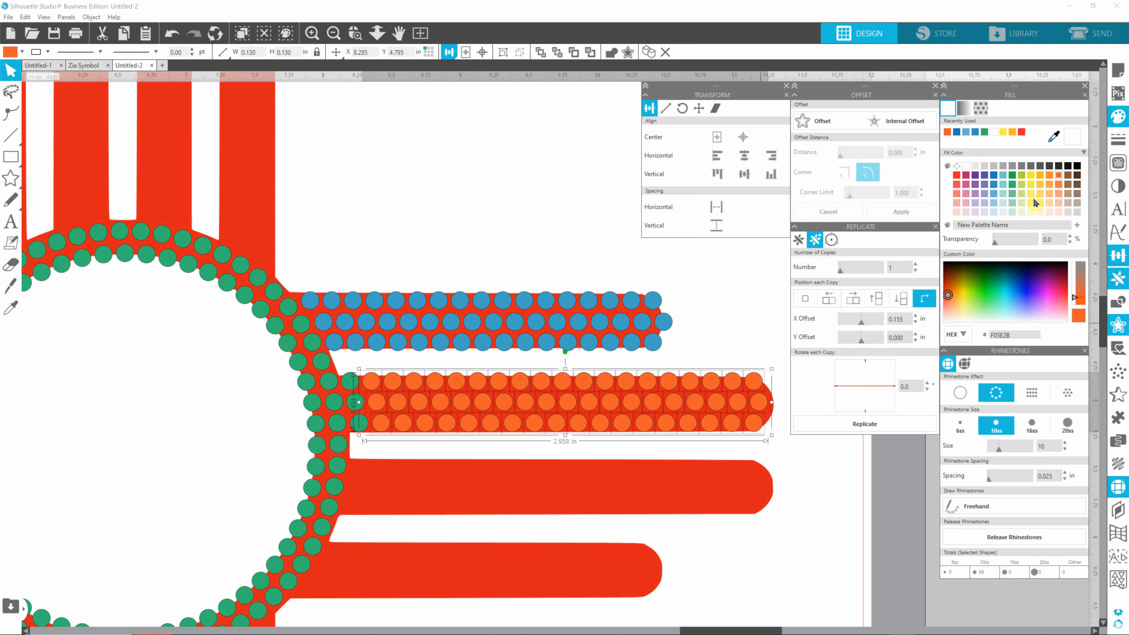
click(396, 364)
Fill the three remaining green stones at the start of the second arm's rows with the same orange.
click(351, 384)
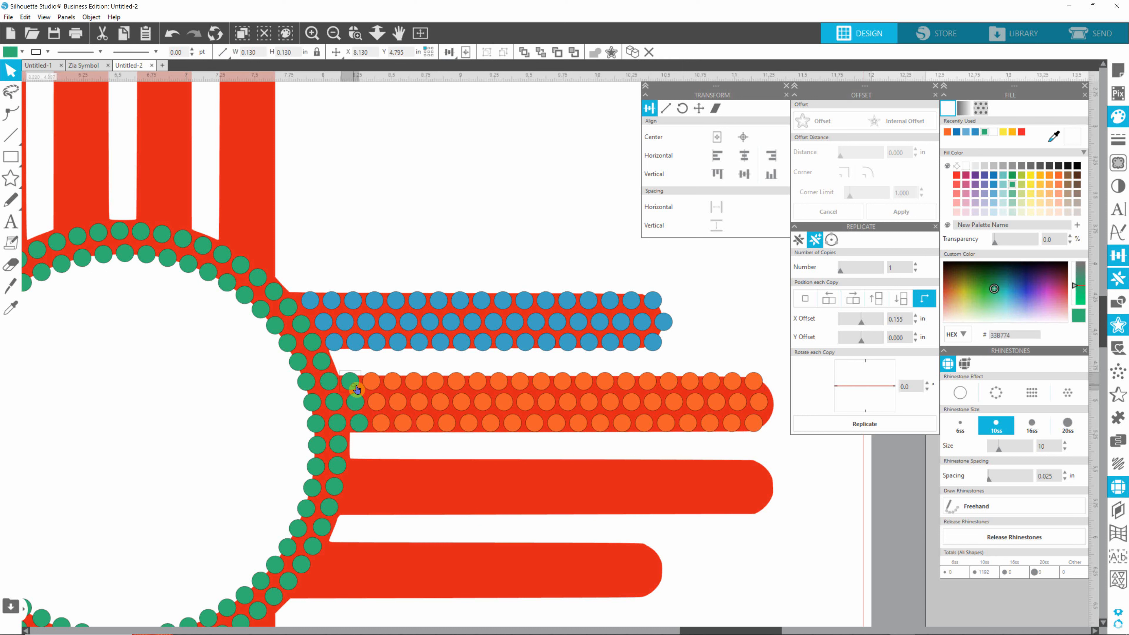
shift+click(355, 403)
shift+click(361, 428)
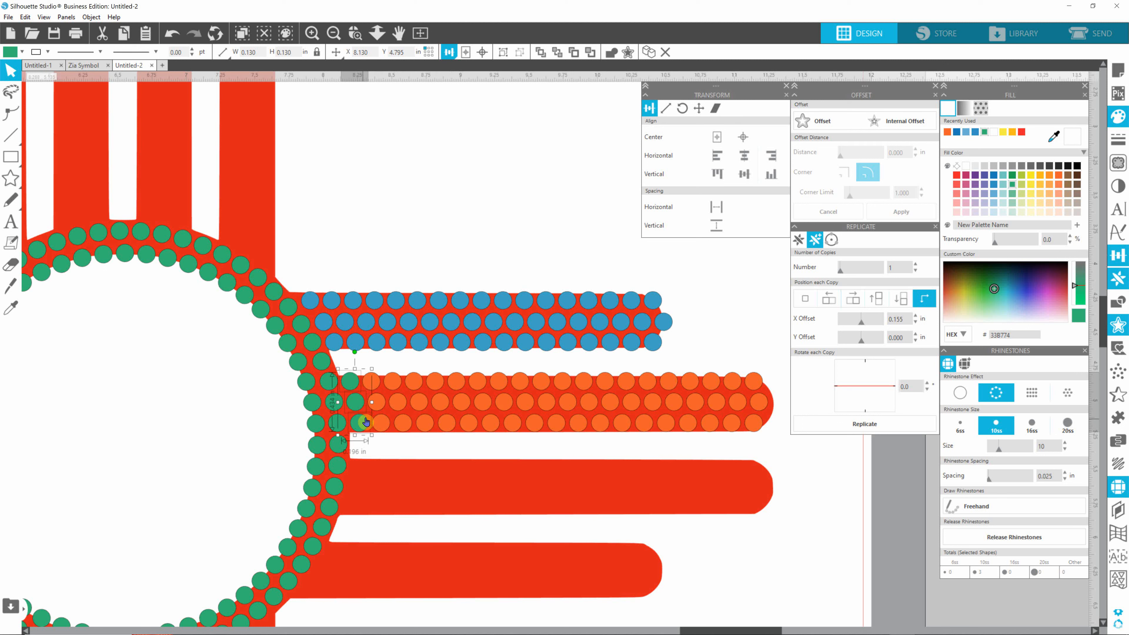
click(1058, 175)
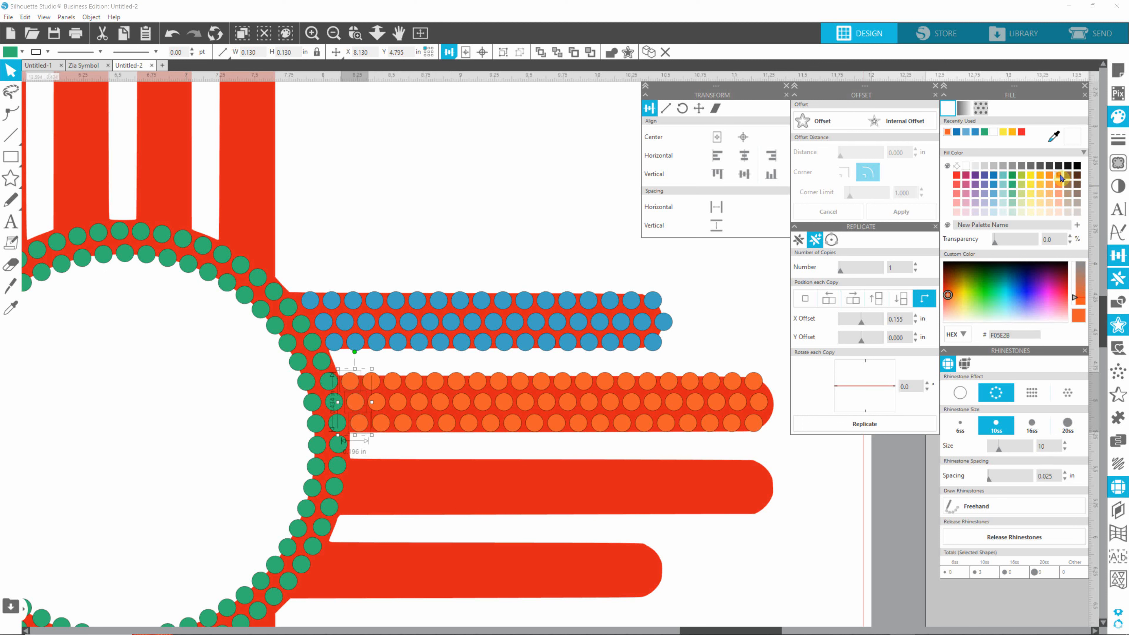
Fill all the blue stones on the first arm, including the two at the start of its upper rows, with the same orange.
drag(689, 272, 322, 358)
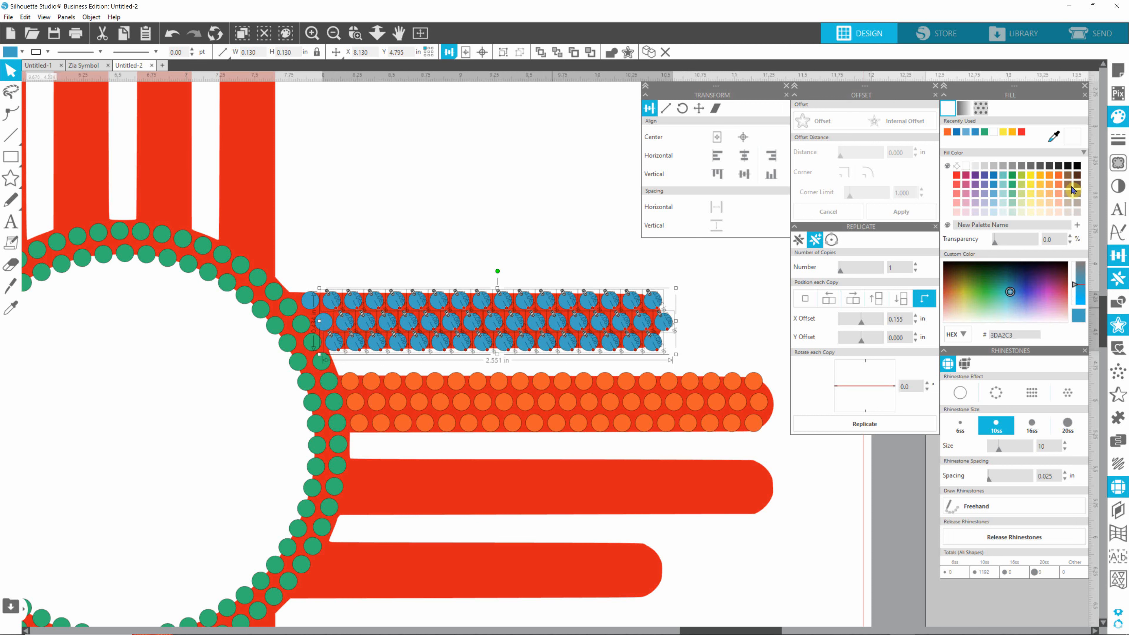
click(1059, 176)
click(456, 182)
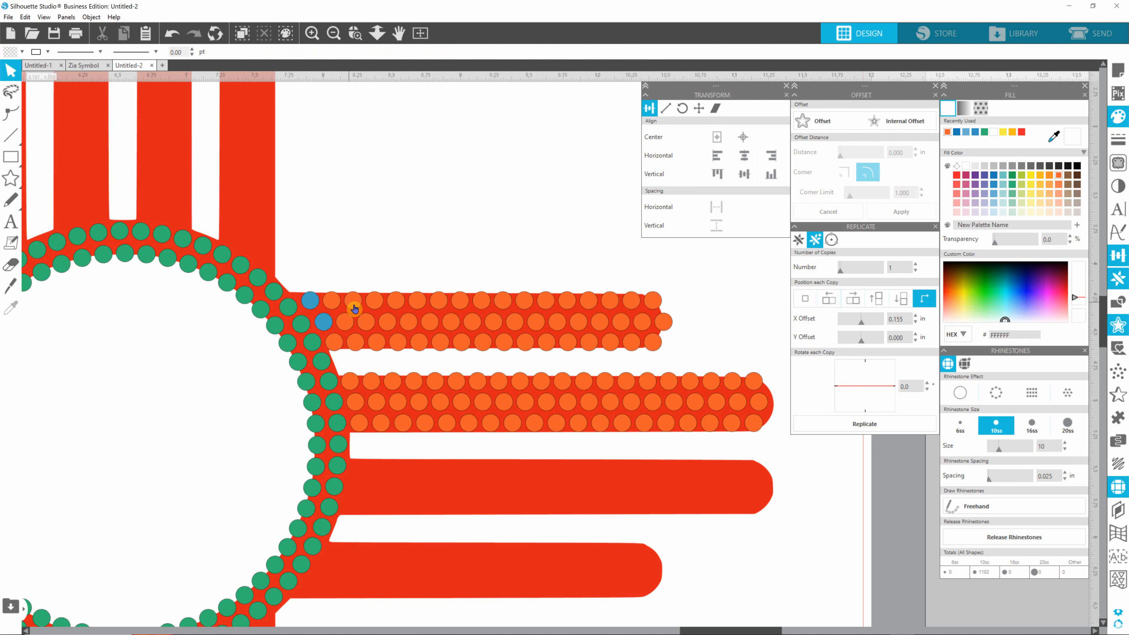
click(312, 302)
shift+click(323, 321)
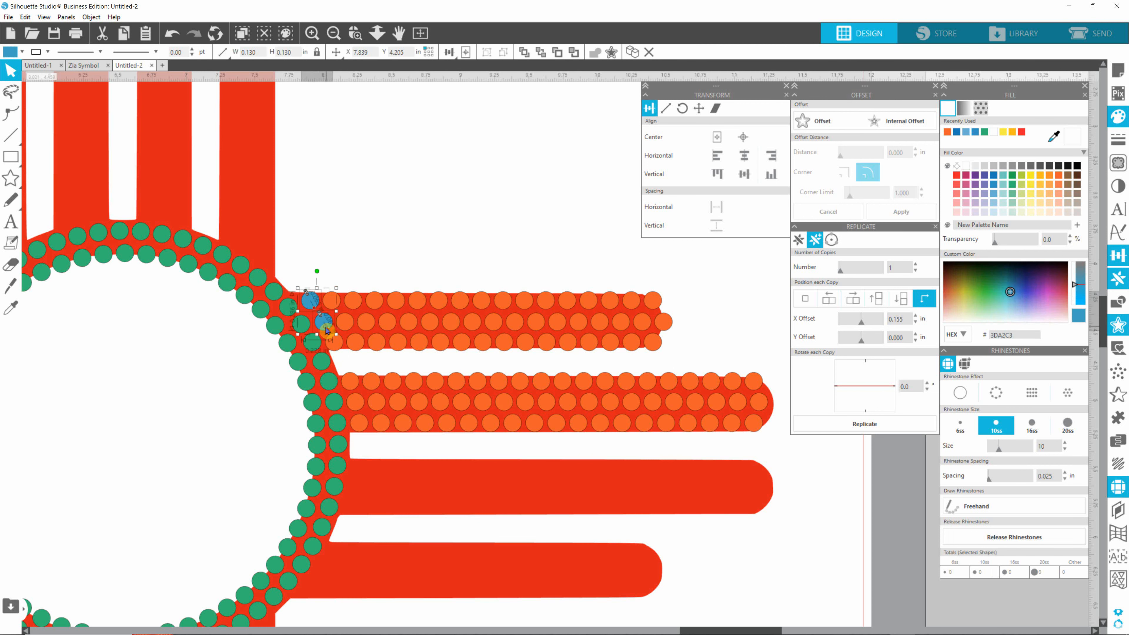
click(1059, 175)
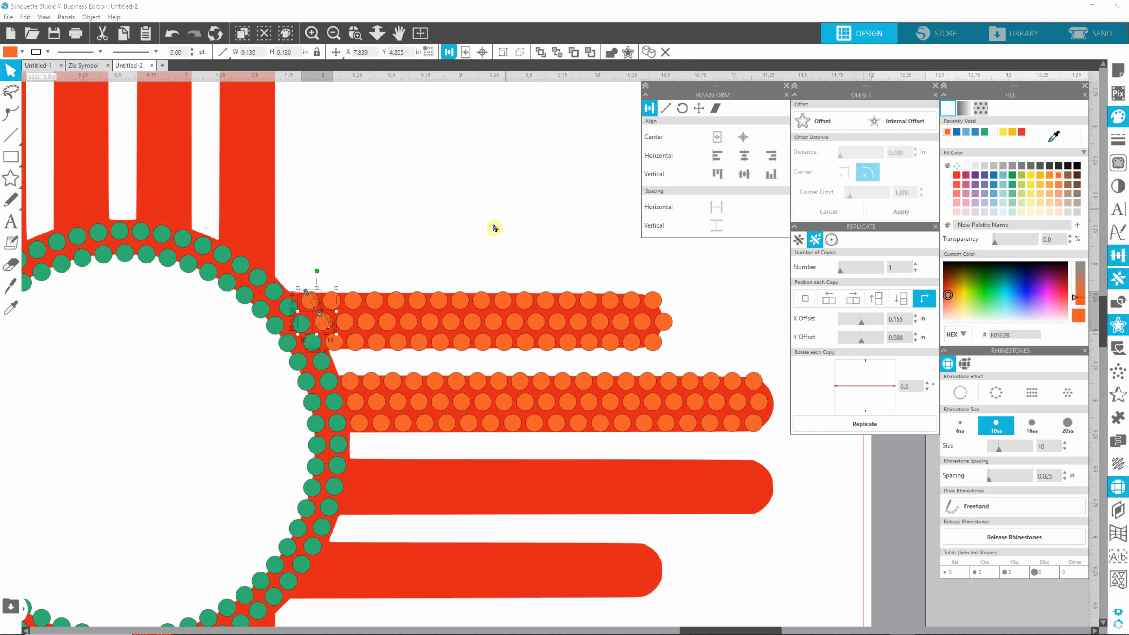
click(516, 220)
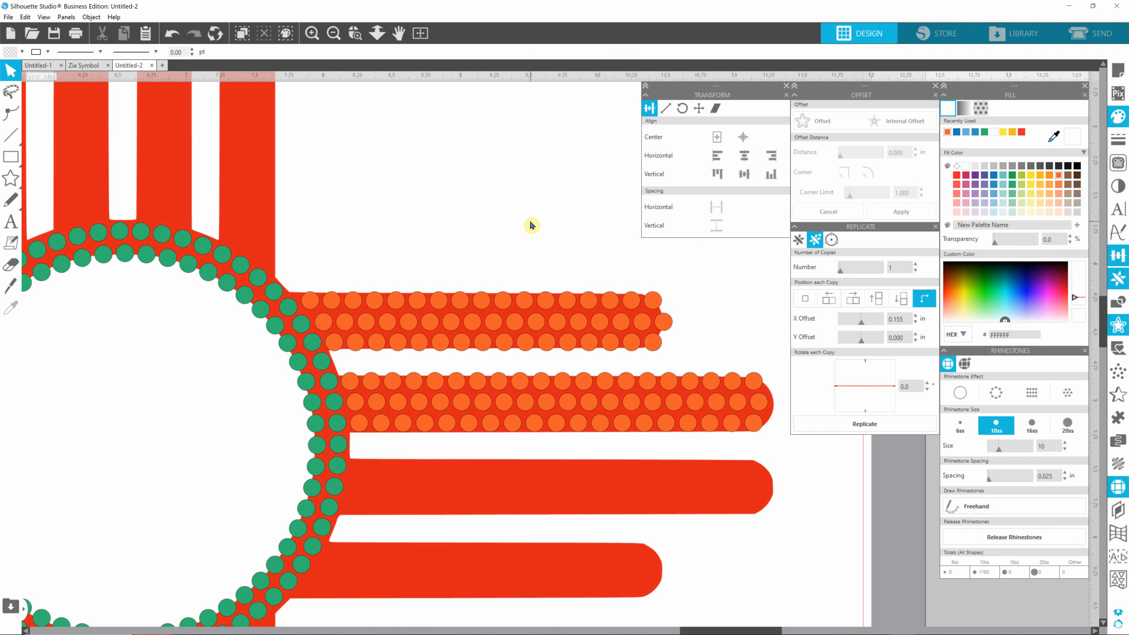
click(515, 205)
Close the Transform, Replicate, Offset and Rhinestones panels, leaving the Fill panel open.
scroll(606, 230, down, 5)
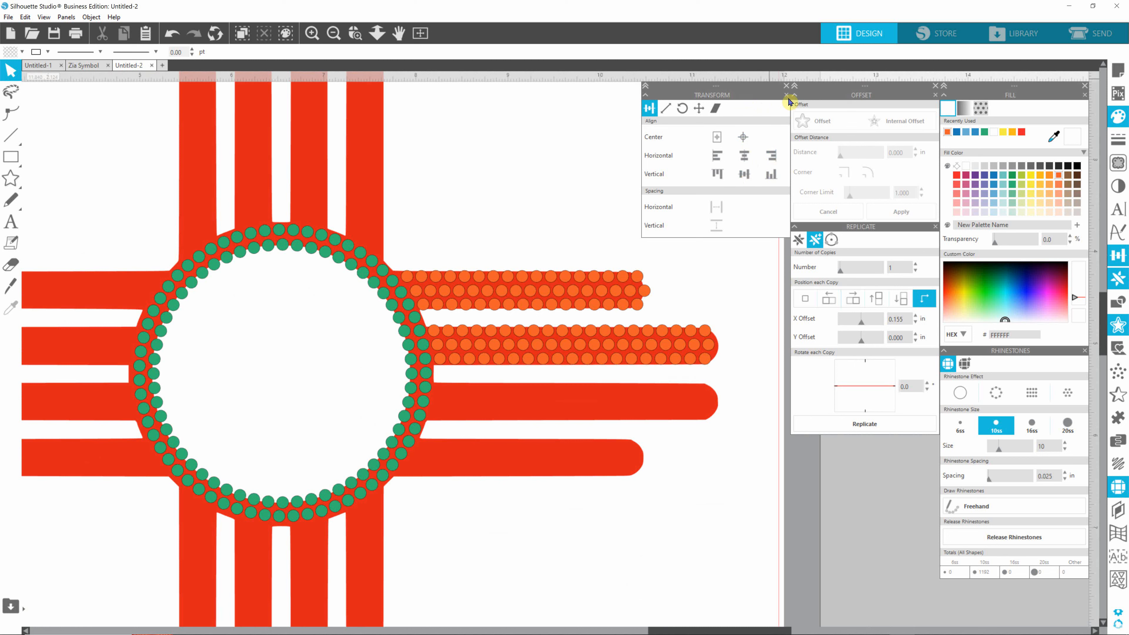
click(786, 86)
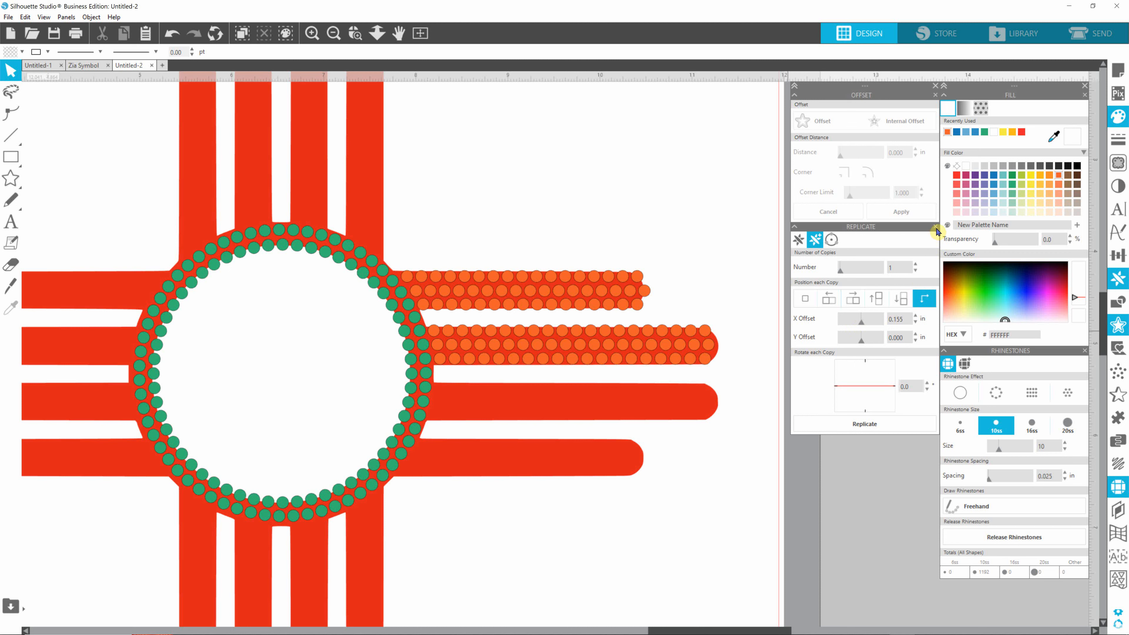
click(936, 228)
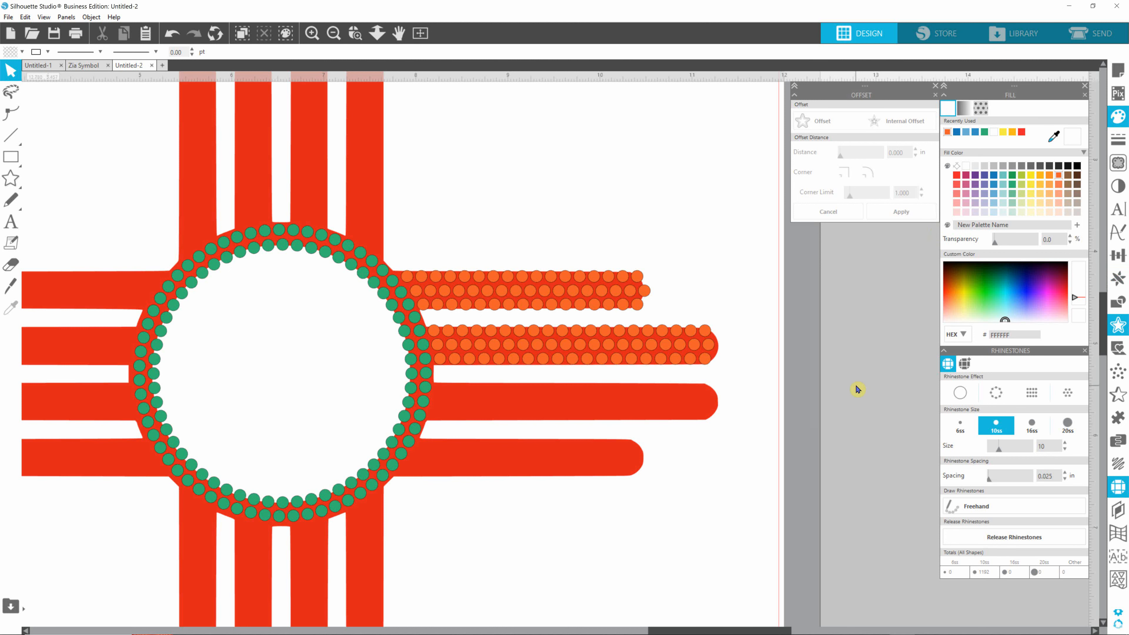
click(935, 94)
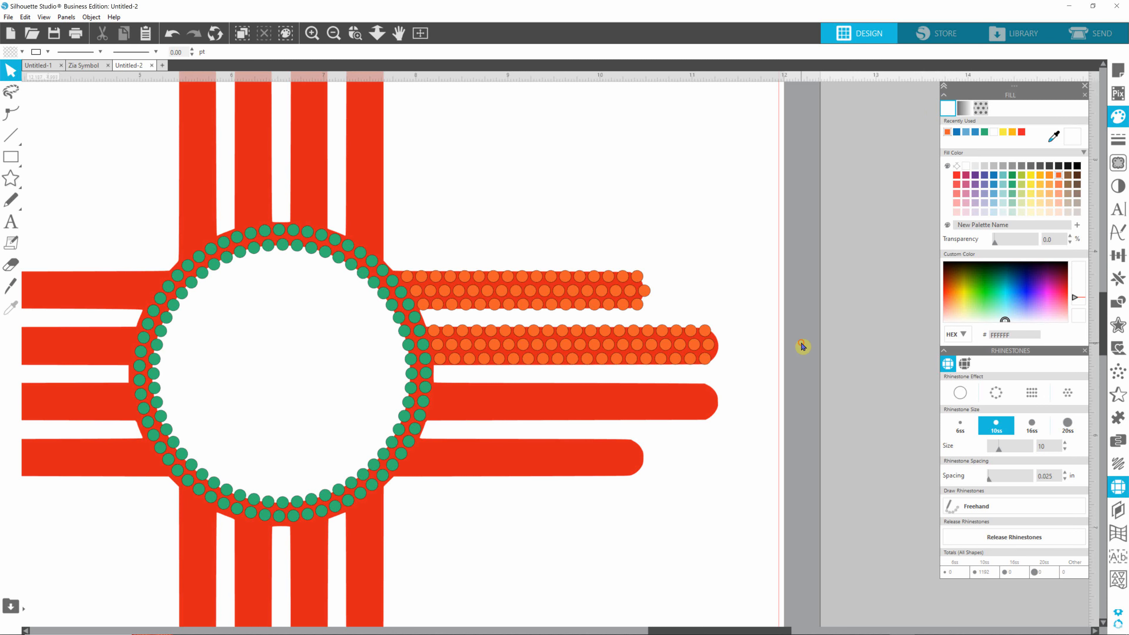
scroll(802, 346, down, 1)
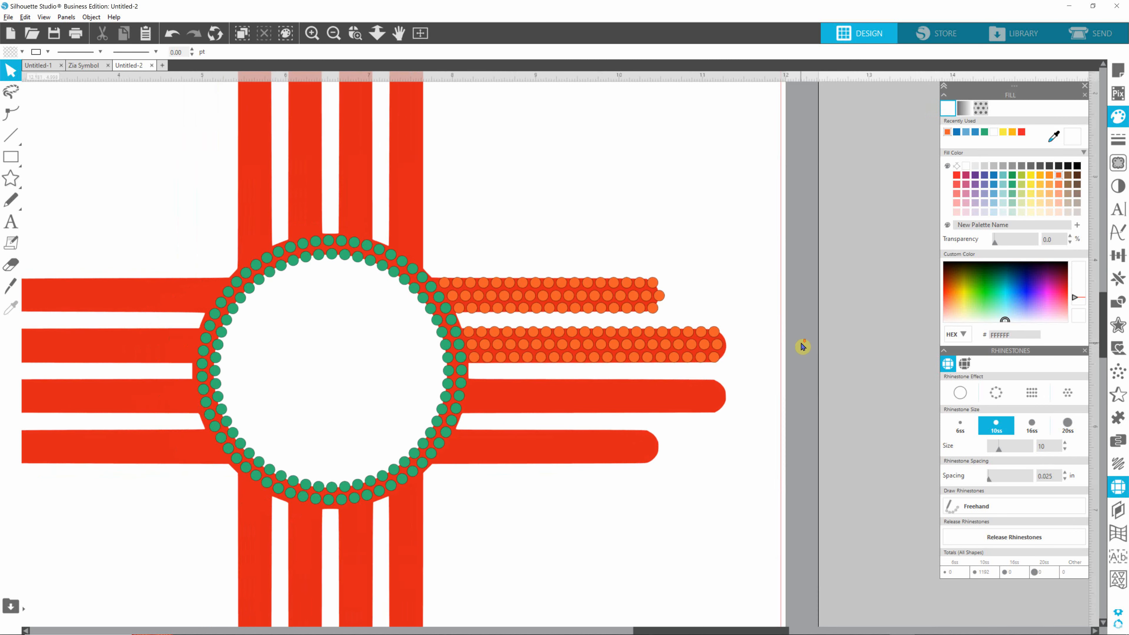
scroll(802, 346, down, 1)
key(alt)
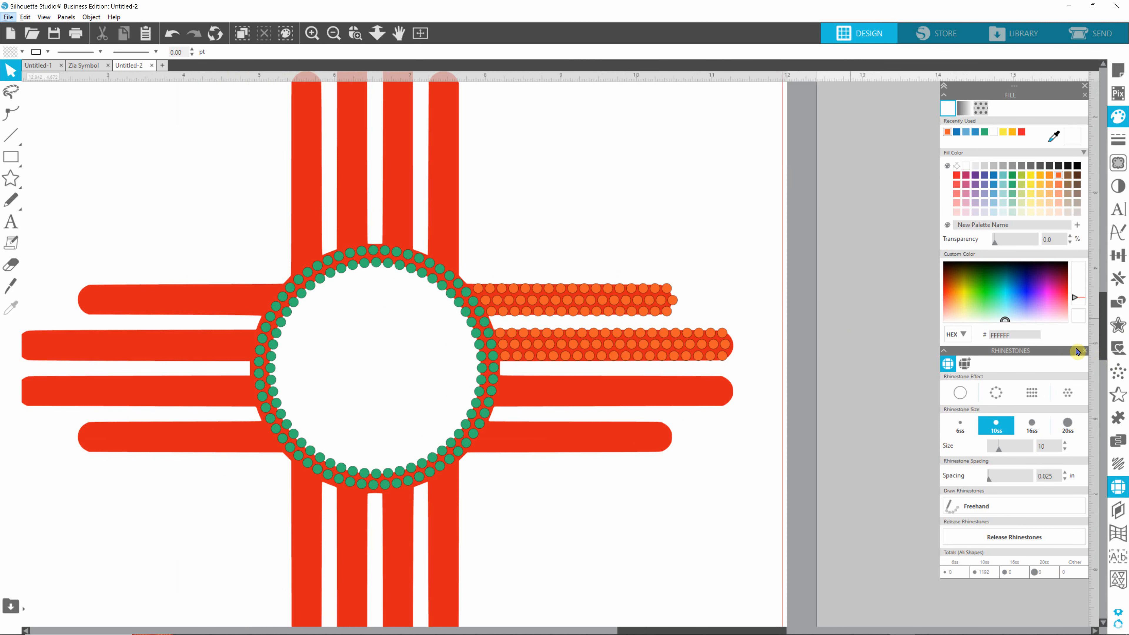
click(1085, 350)
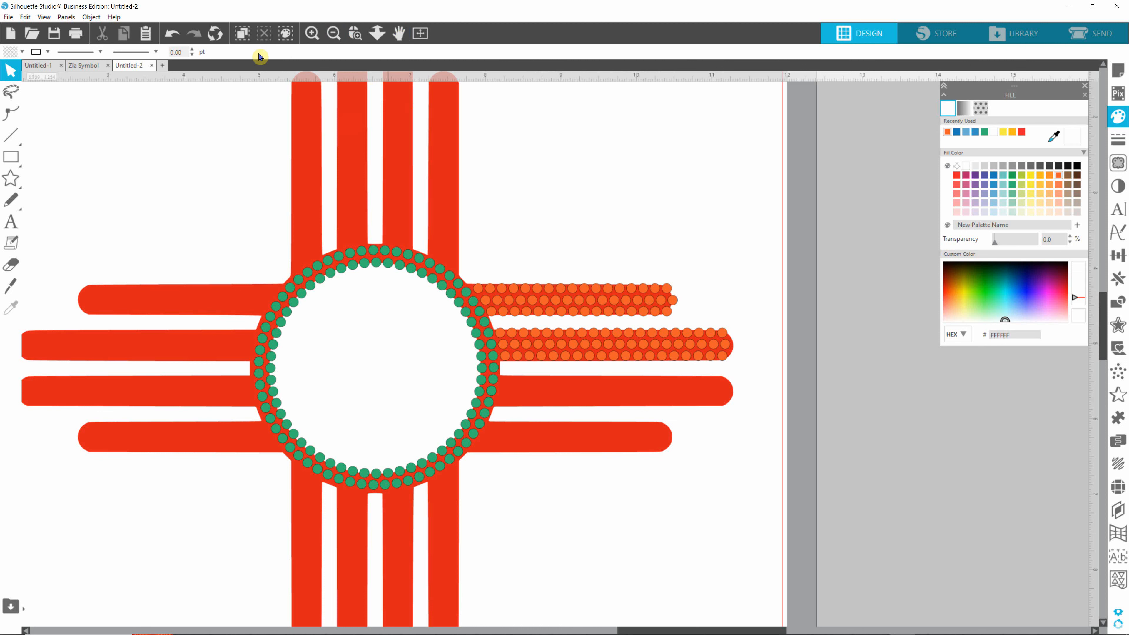
Select all orange stones by their fill color RGB (241,95,43), group them and clear the selection.
click(287, 36)
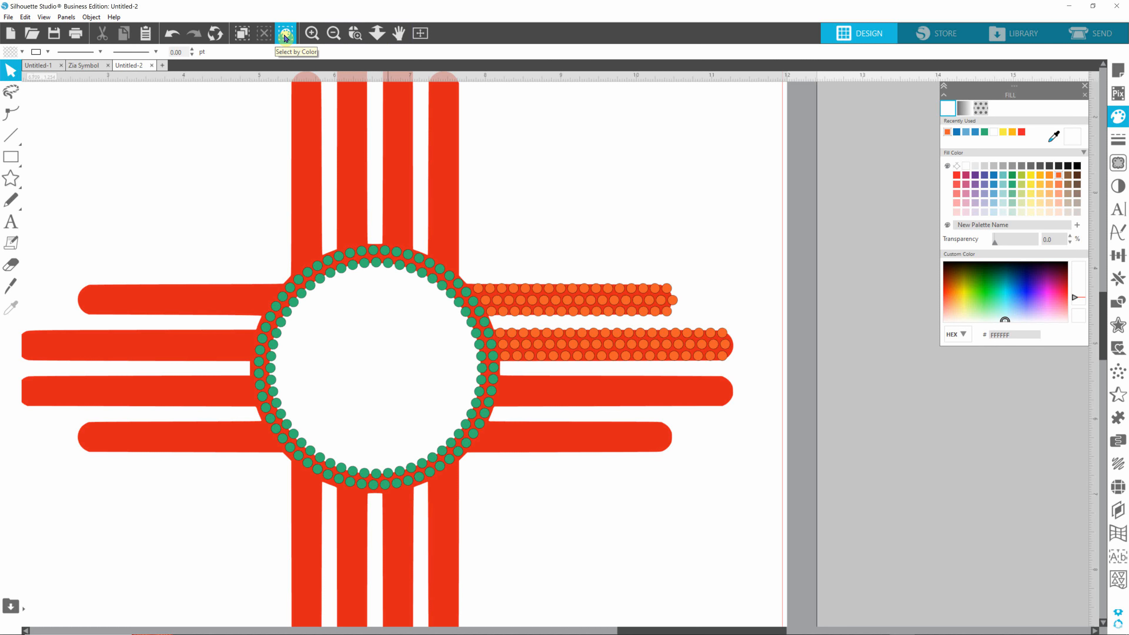
click(285, 37)
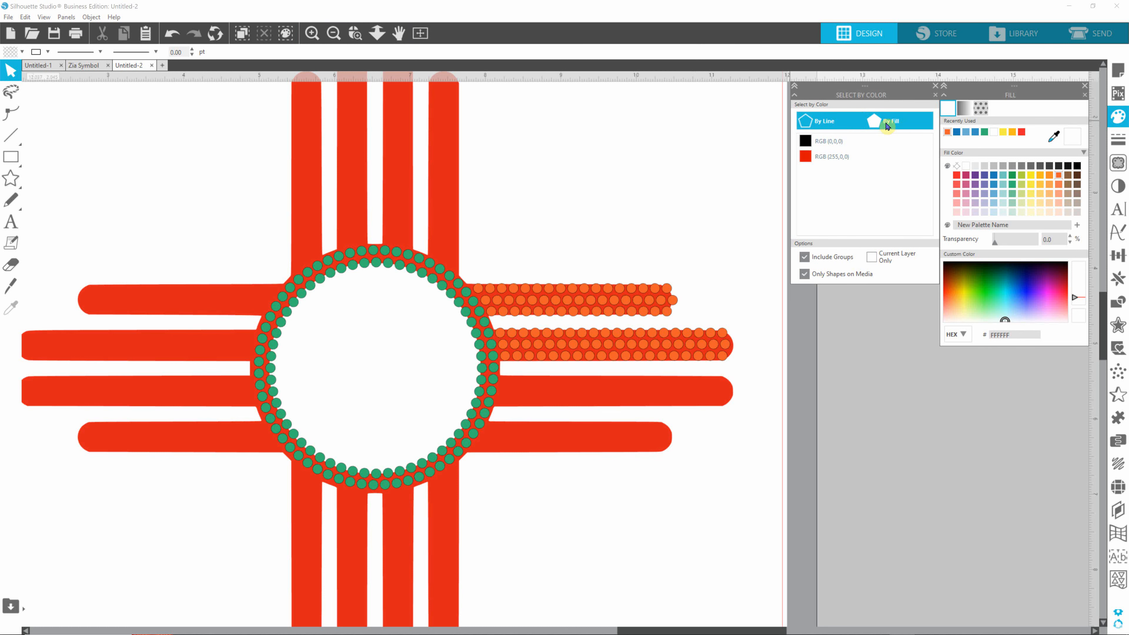
click(886, 126)
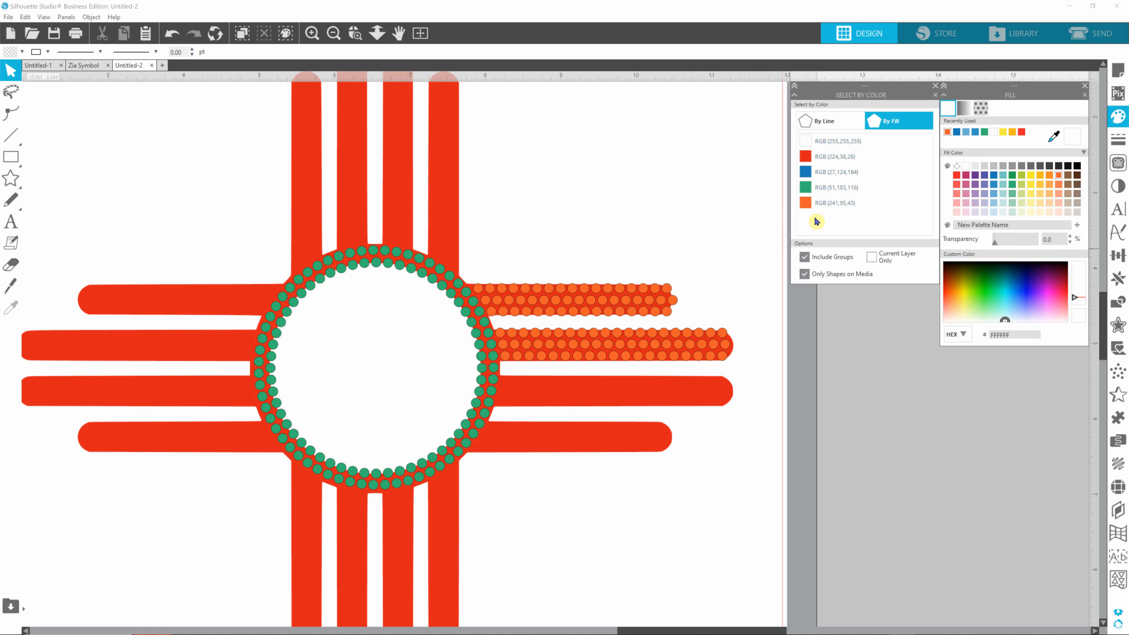
click(813, 203)
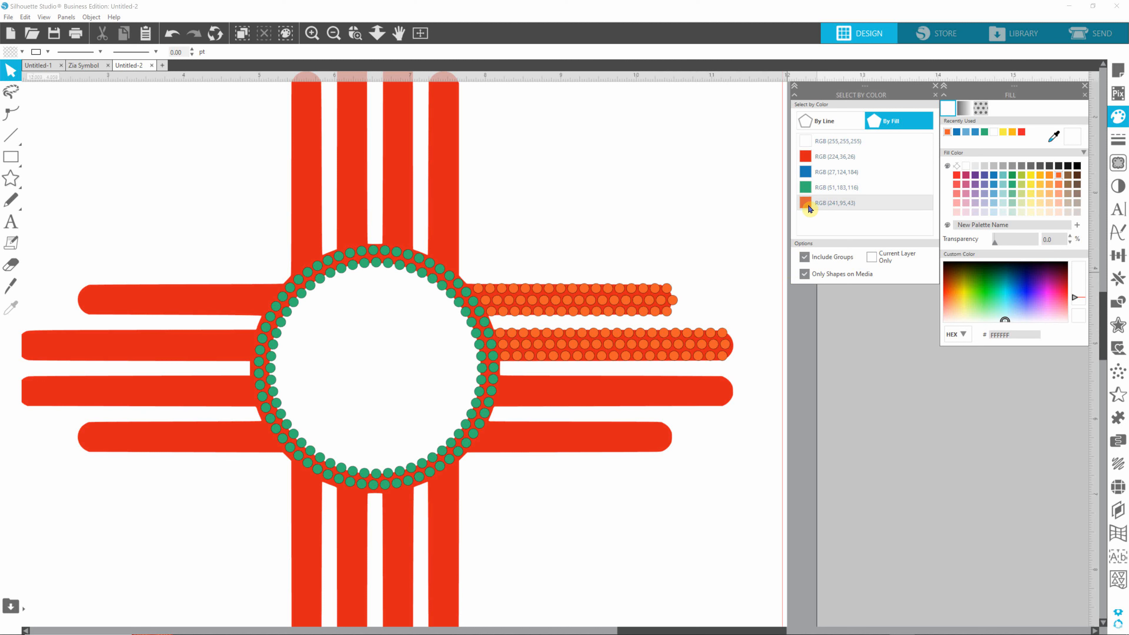
click(808, 205)
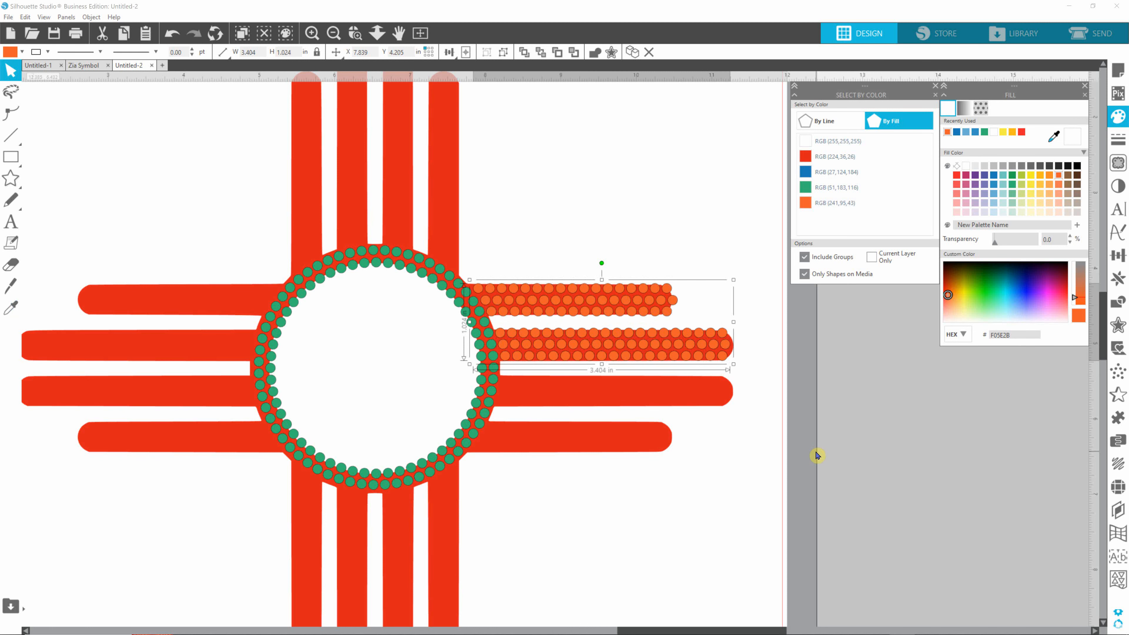
click(705, 207)
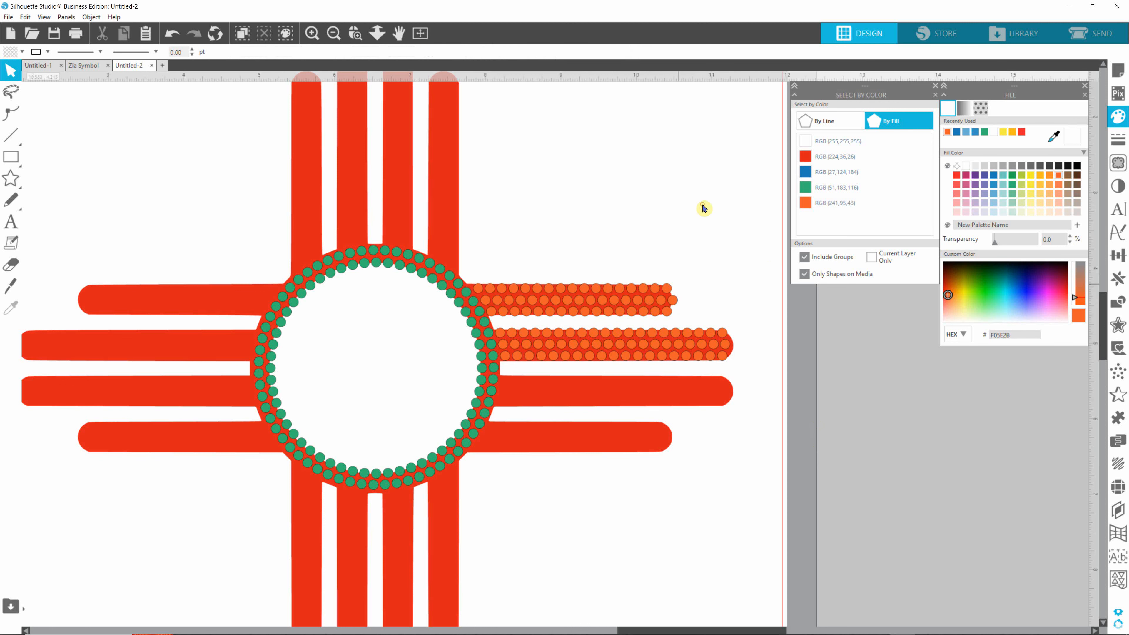
Move the grouped orange stones off the page and back onto the symbol's two upper right-hand arms.
click(660, 301)
drag(660, 303, 950, 430)
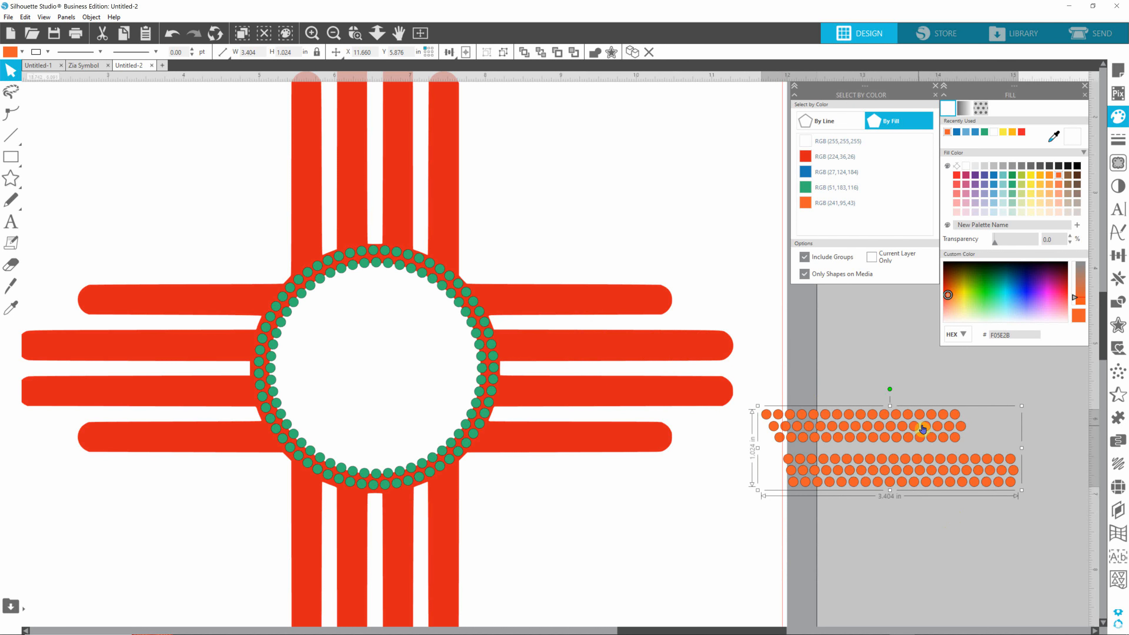
drag(916, 429, 629, 304)
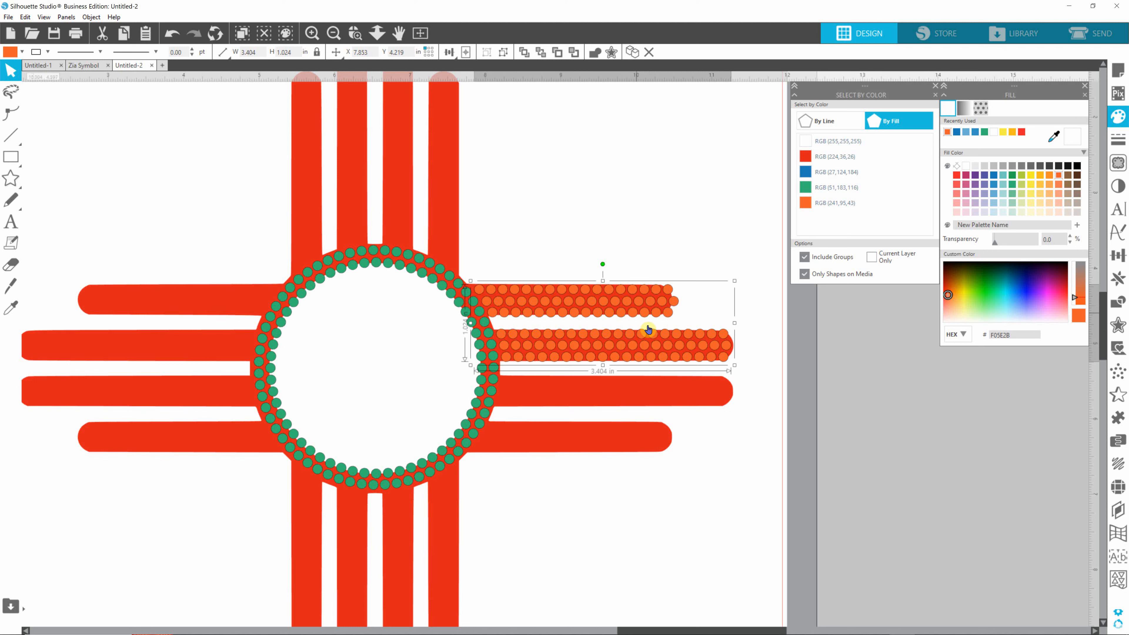
Duplicate the grouped orange stones and move the copy down over the symbol's two lower right-hand arms.
right_click(642, 307)
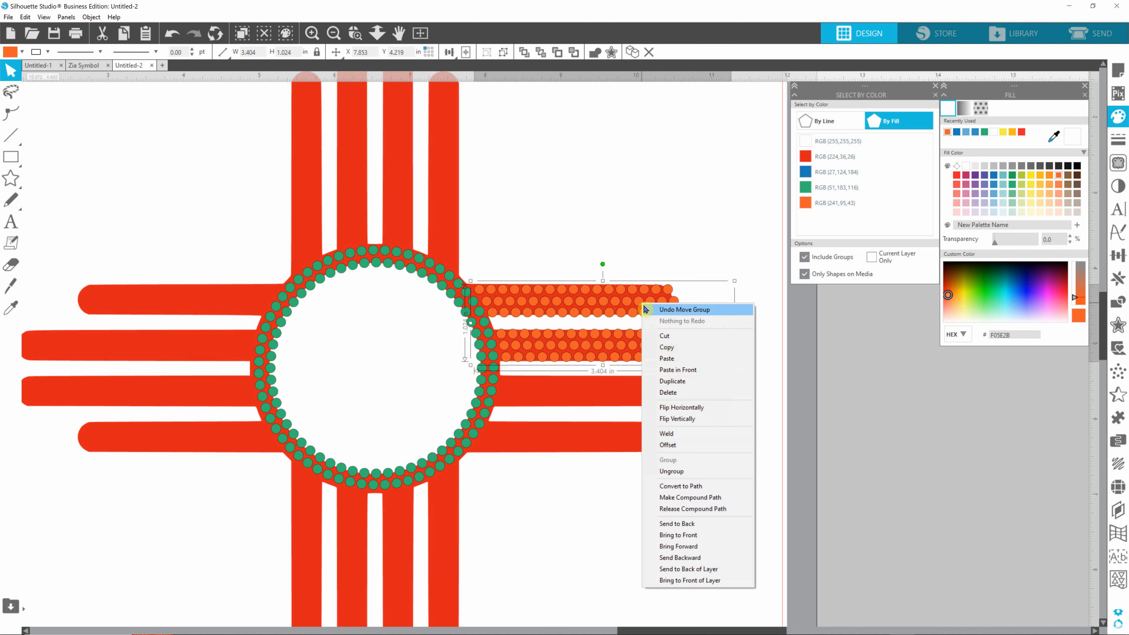
click(685, 386)
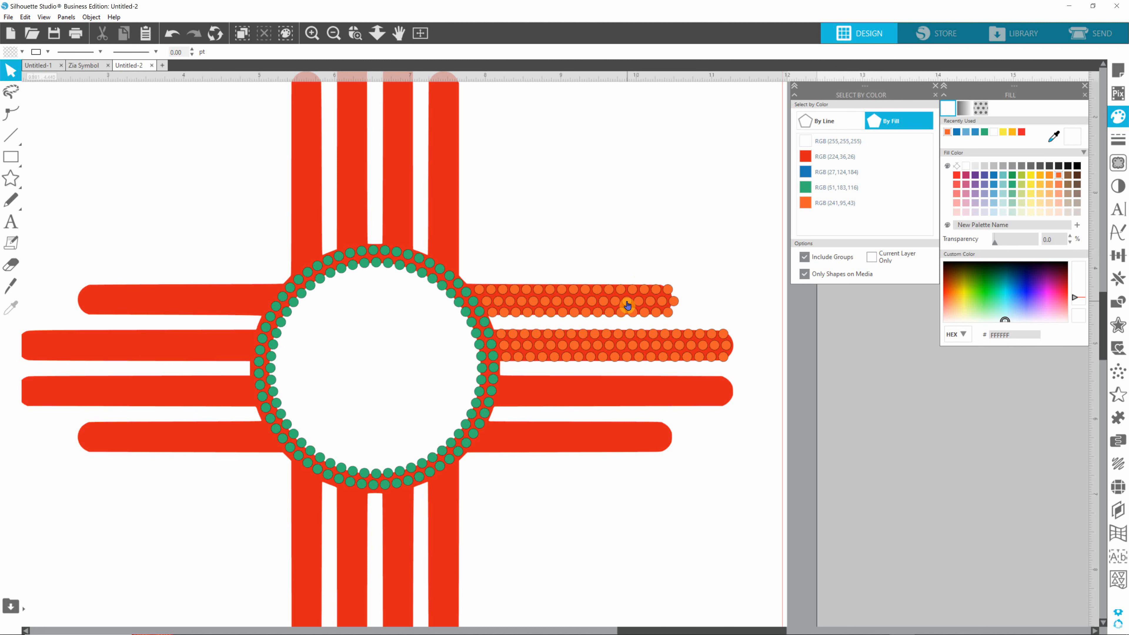
click(632, 302)
key(i)
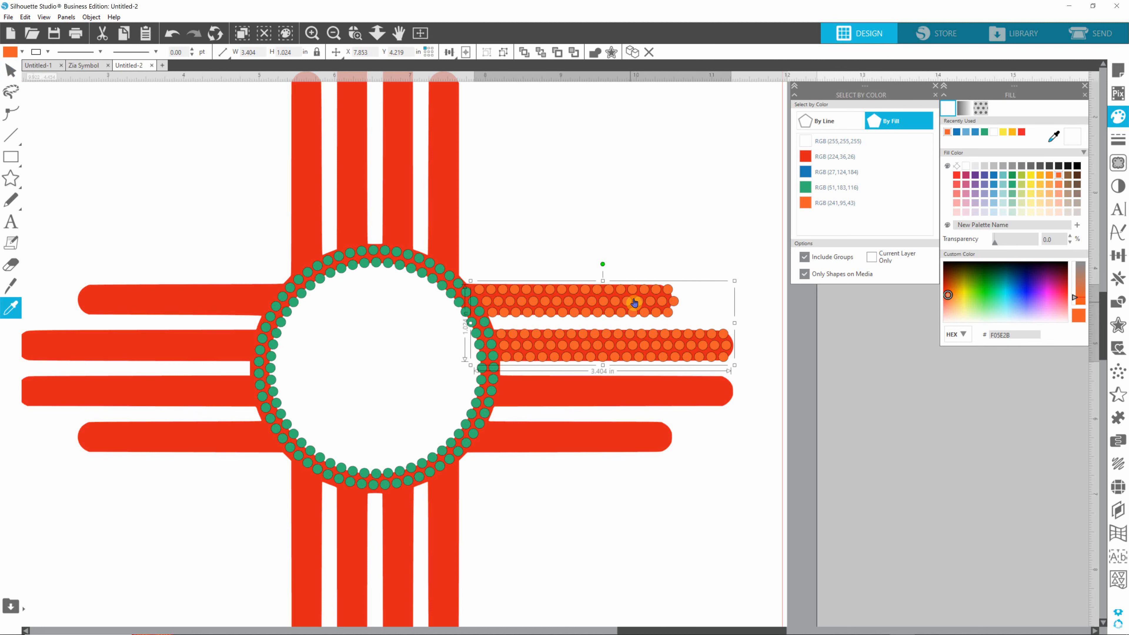
key(ctrl+v)
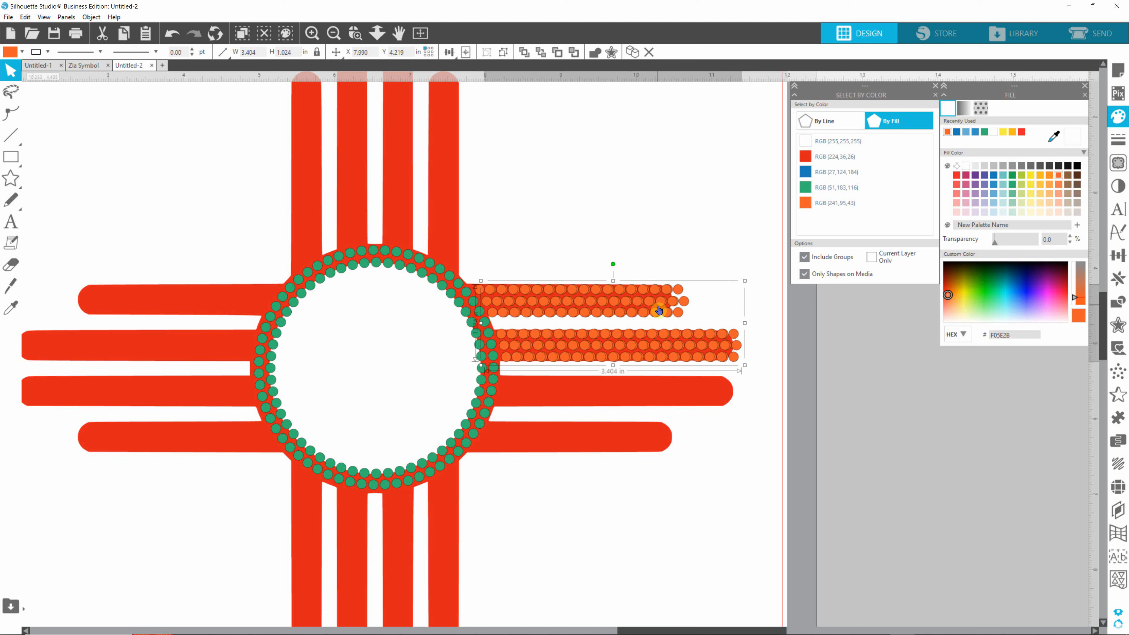
drag(673, 304, 696, 413)
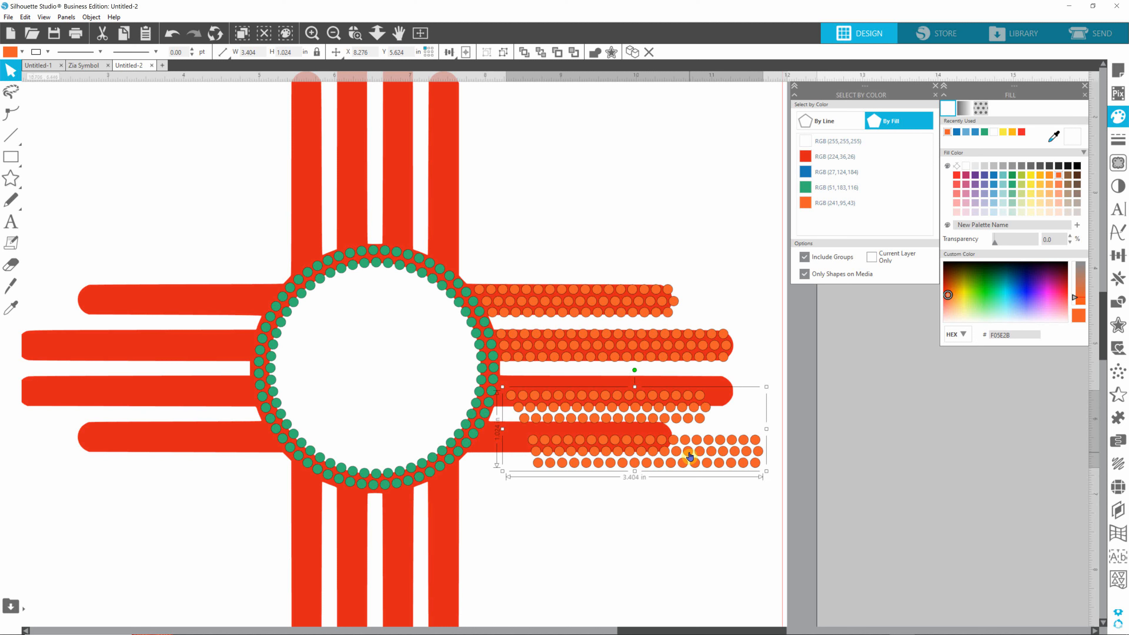
Flip the copied stone group vertically and fit it onto the two lower right-hand arms.
click(91, 18)
mouse_move(97, 29)
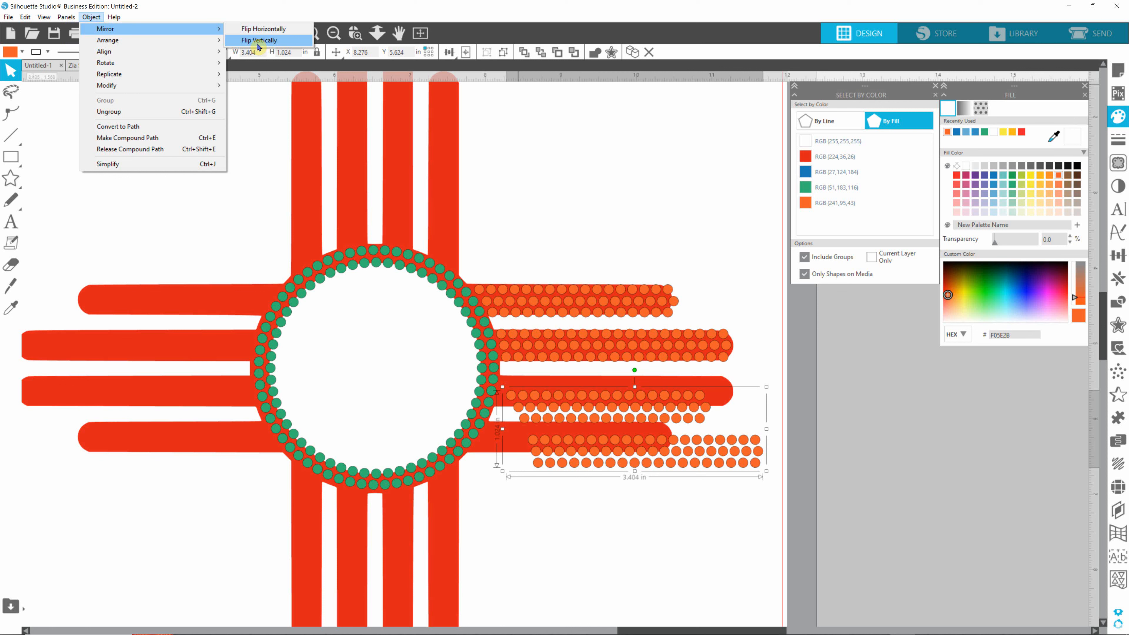
click(258, 46)
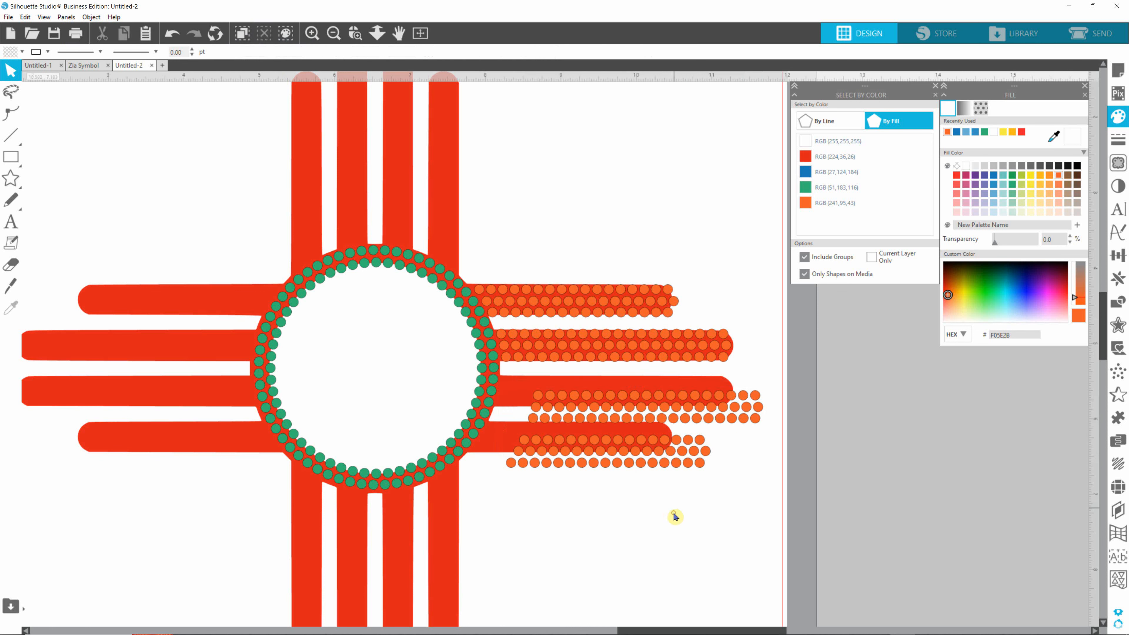
drag(684, 466, 649, 452)
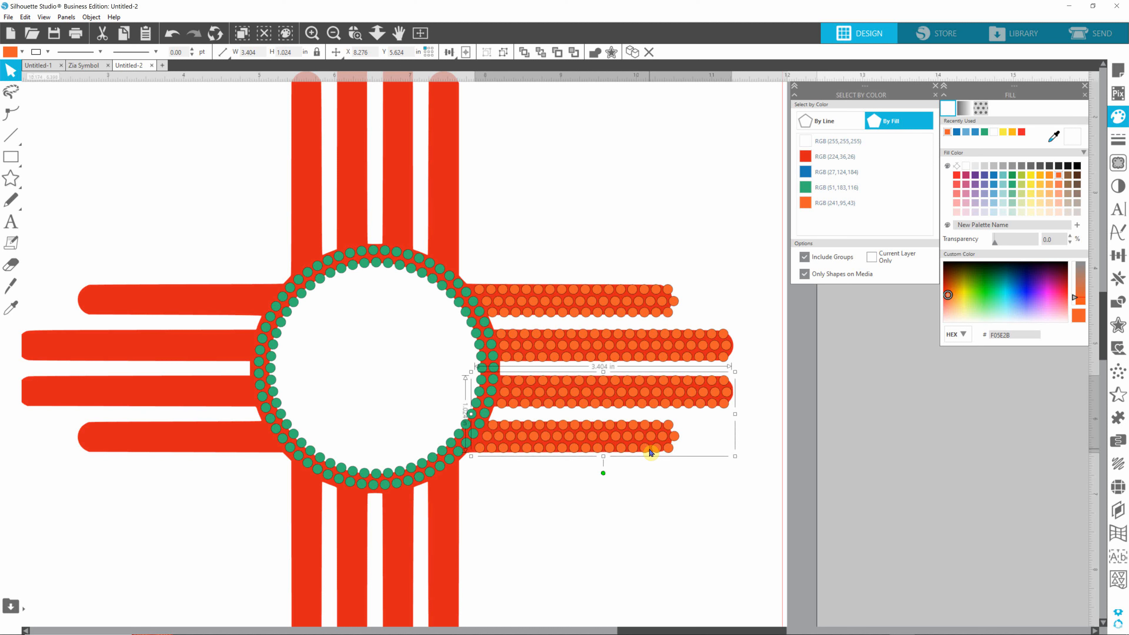
drag(649, 449, 648, 449)
Group the upper and lower stone groups on the four right-hand arms and clear the selection.
shift+click(715, 349)
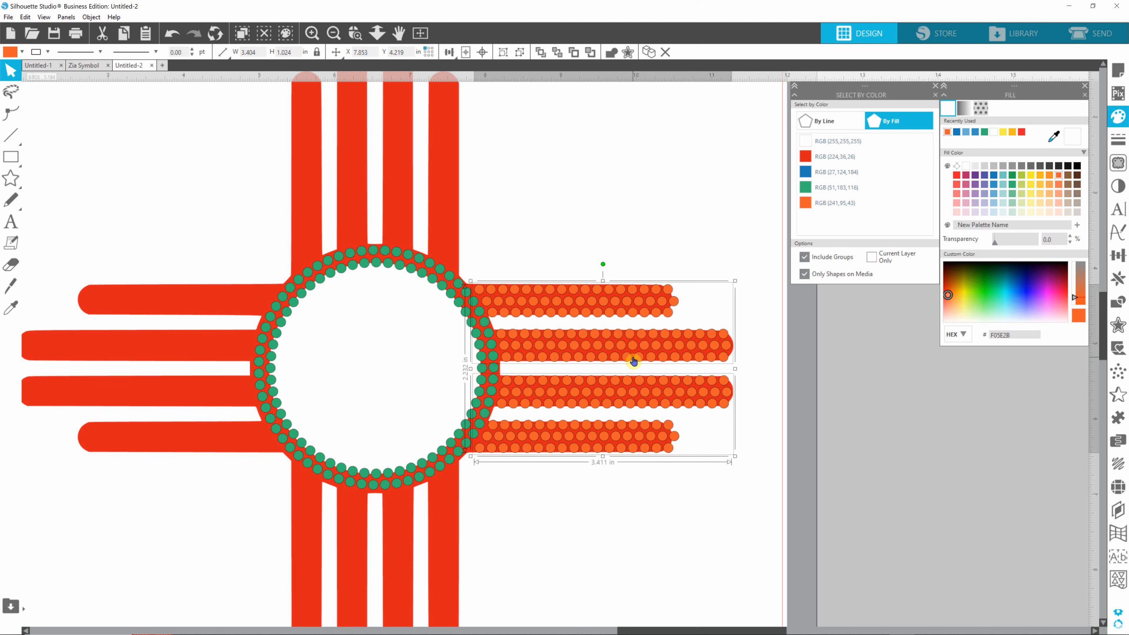
key(i)
key(ctrl+g)
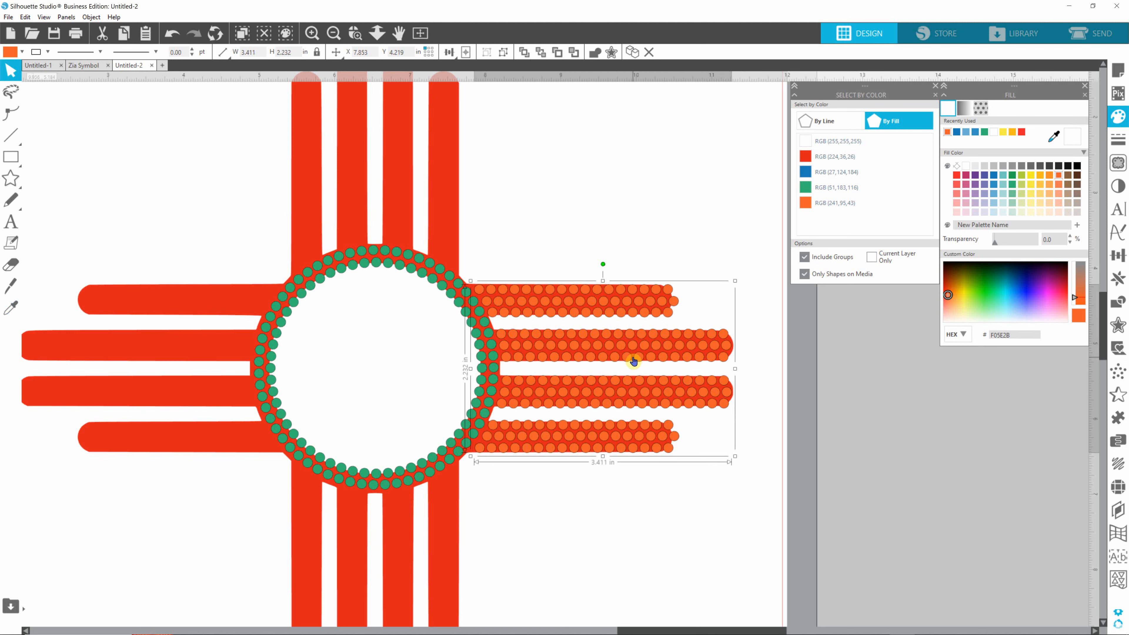
click(700, 211)
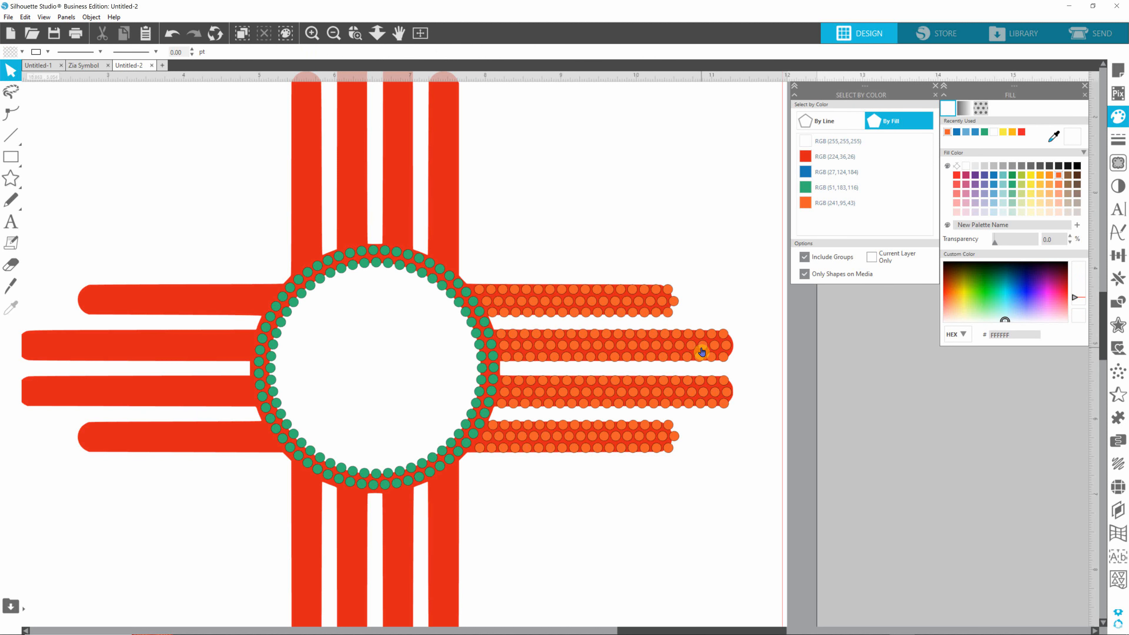
Duplicate the four-arm stone group and move the copy over the symbol's left-hand arms.
click(702, 351)
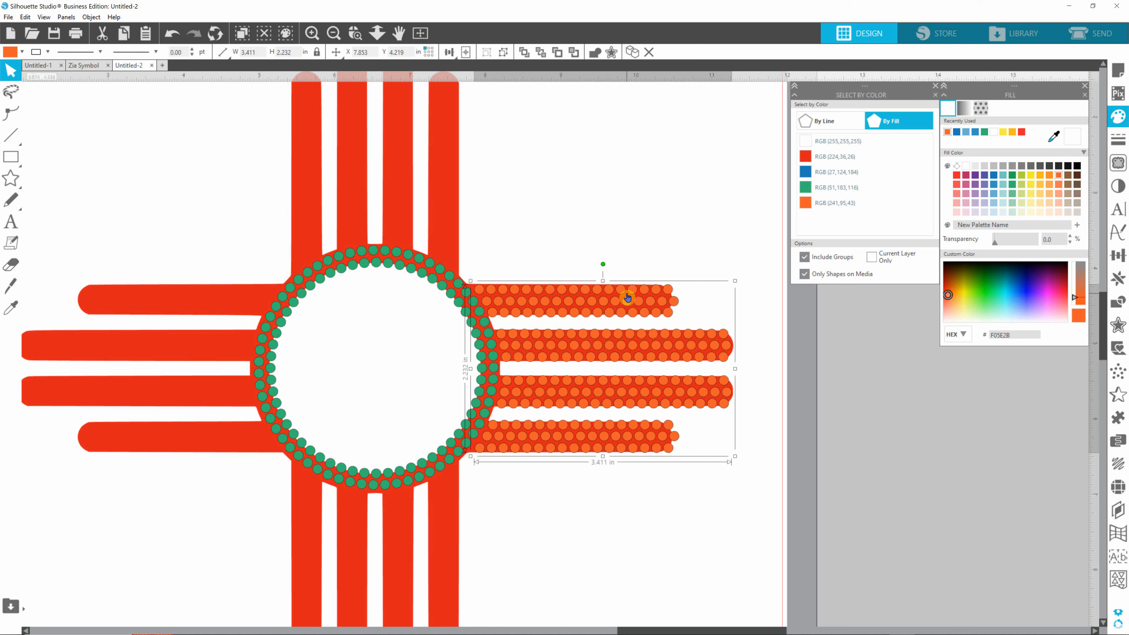
key(i)
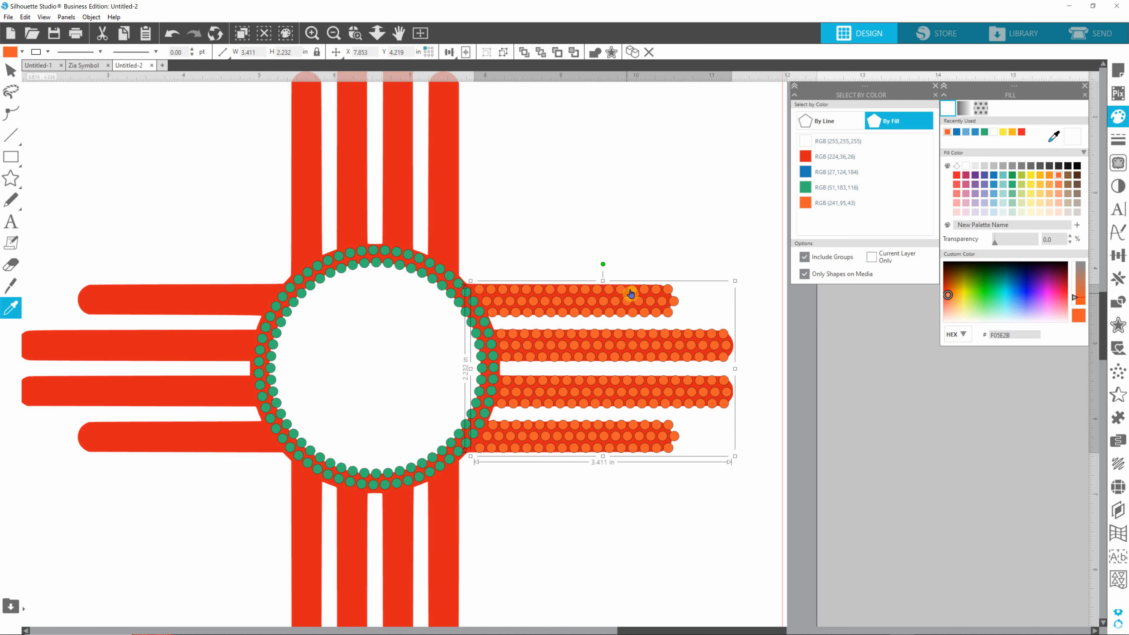
key(ctrl+d)
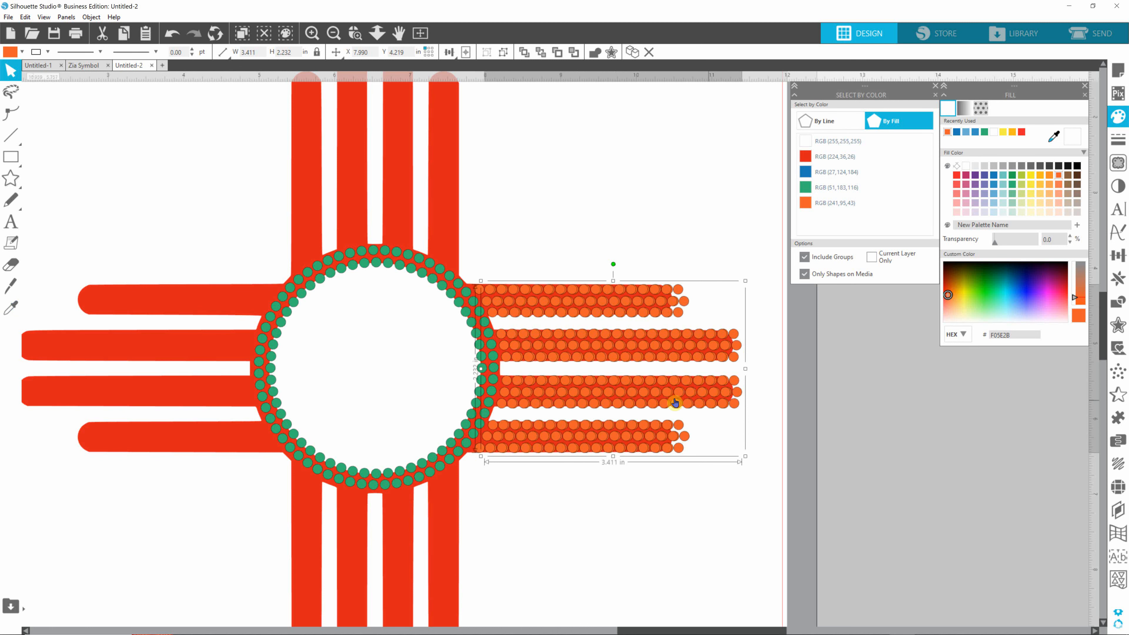
drag(739, 407, 249, 402)
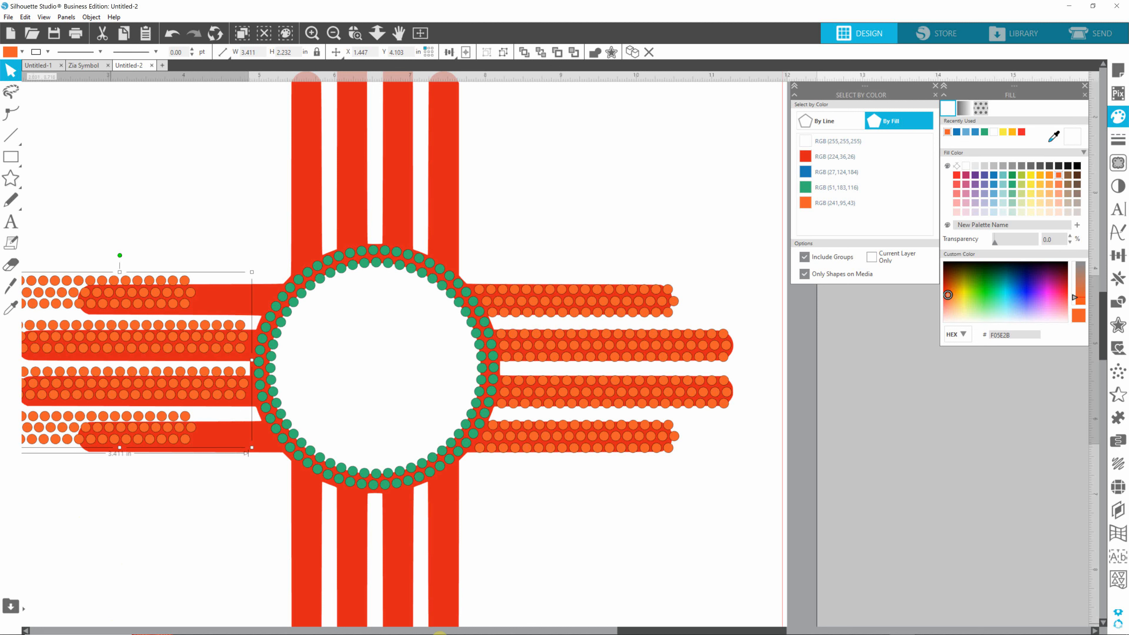
Align the bottom edges of the left-hand and right-hand orange stone groups and clear the selection.
drag(658, 627, 605, 629)
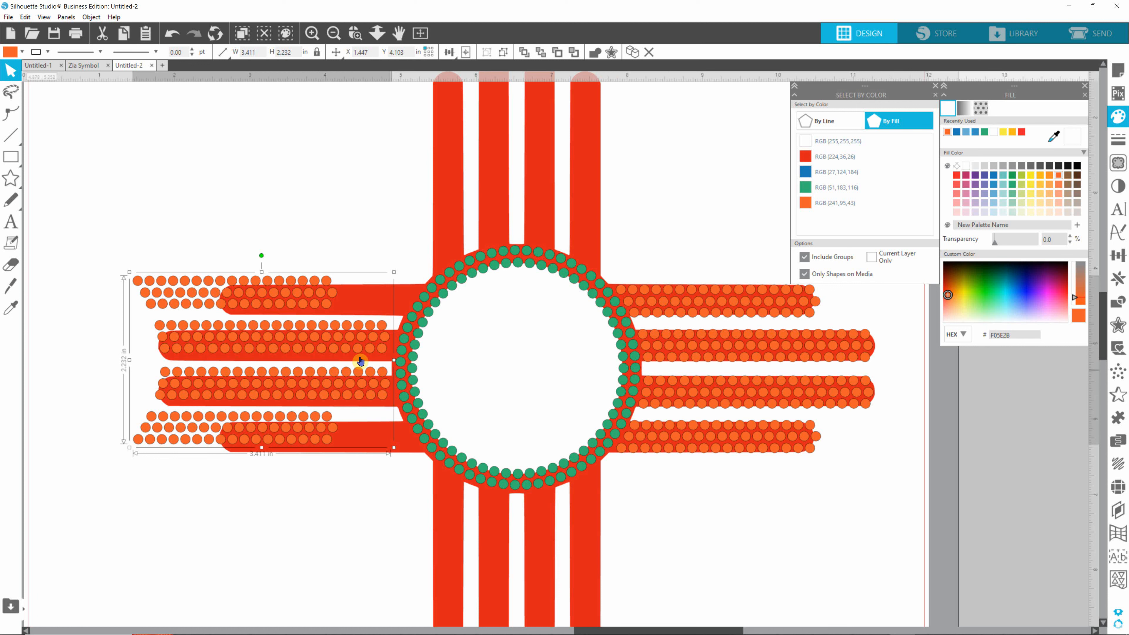
shift+click(716, 384)
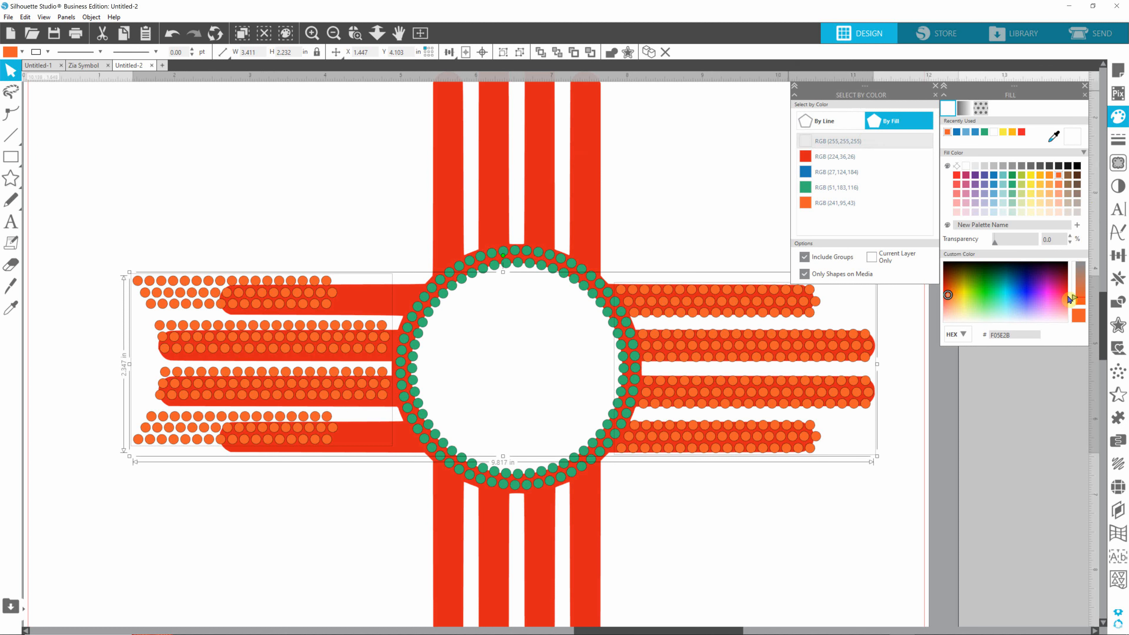
click(1116, 258)
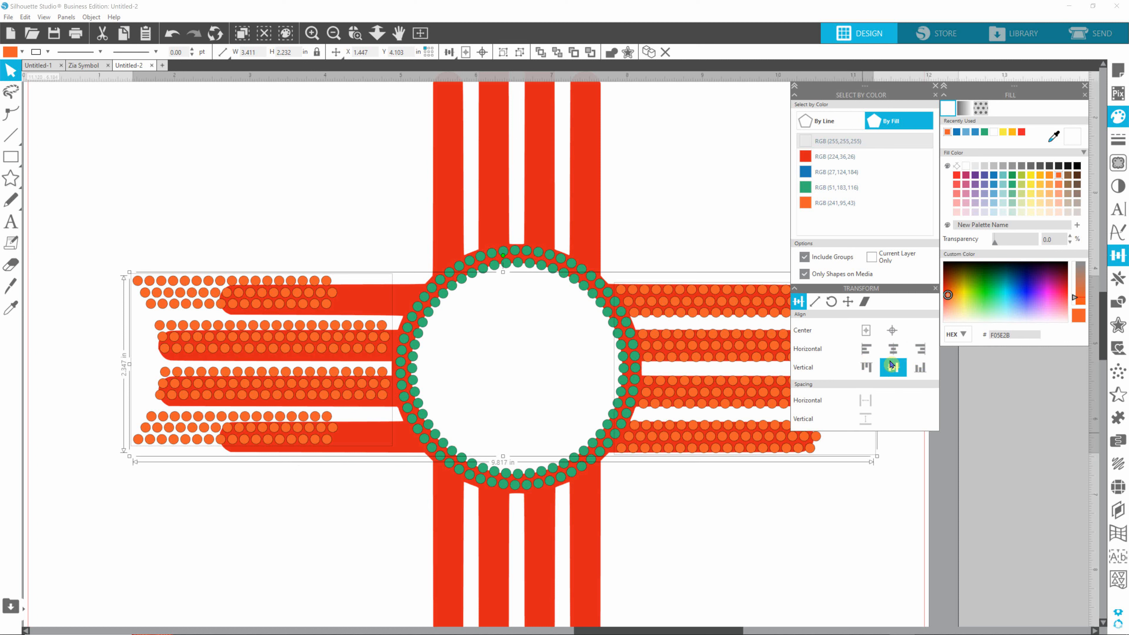
click(919, 367)
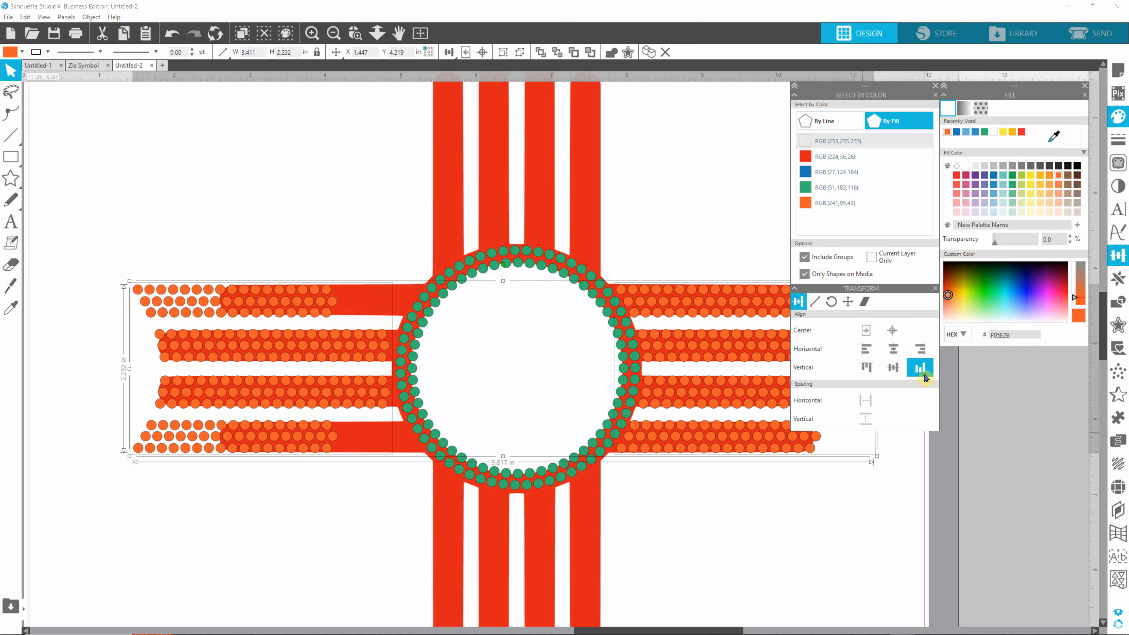
click(882, 577)
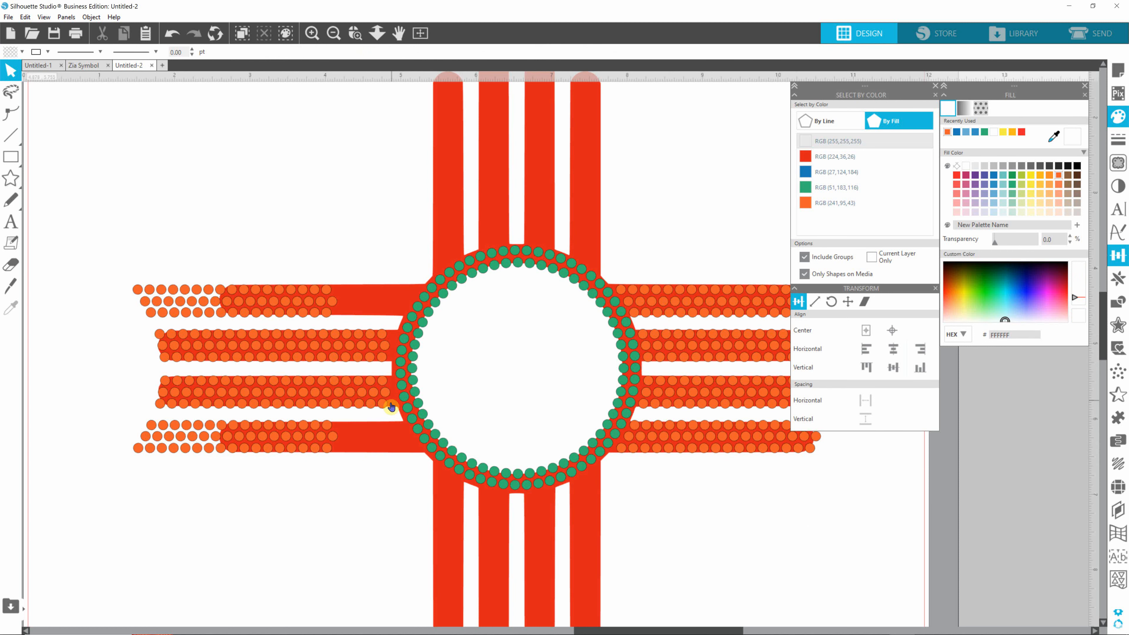
Flip the left-hand stone group horizontally and nudge it right toward the green ring to fit the left-hand arms.
click(386, 396)
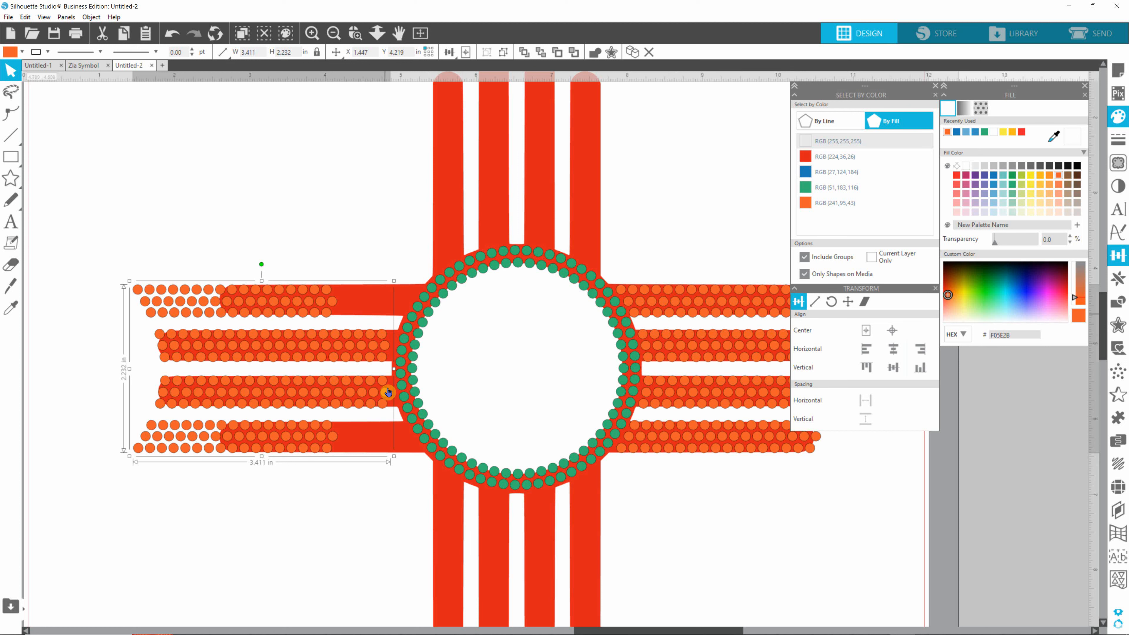
click(91, 18)
mouse_move(117, 34)
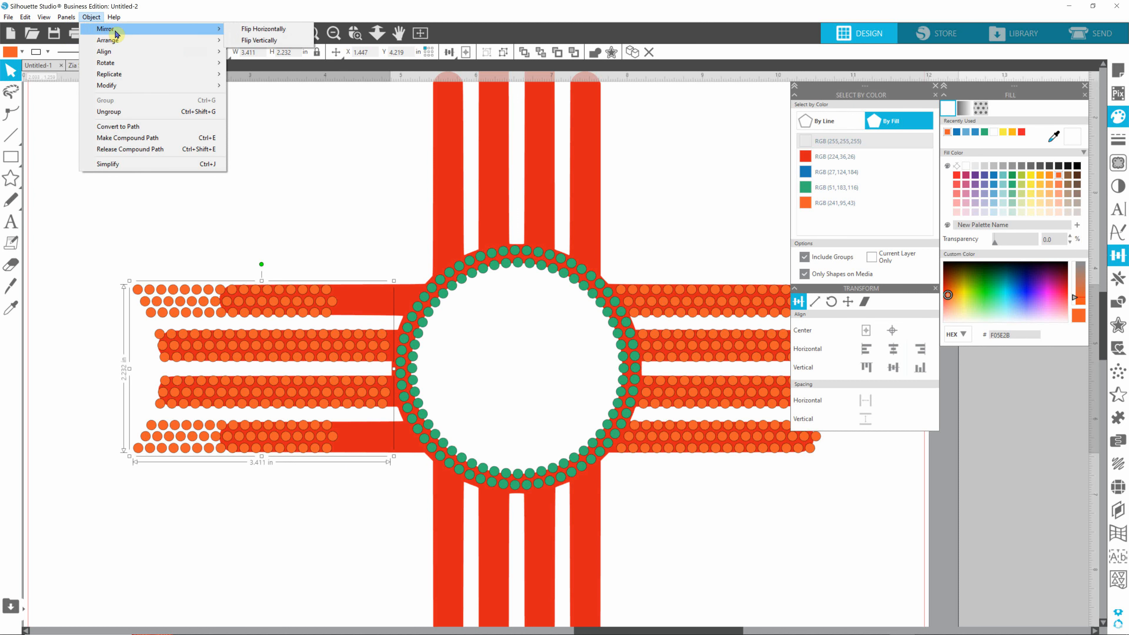
click(255, 29)
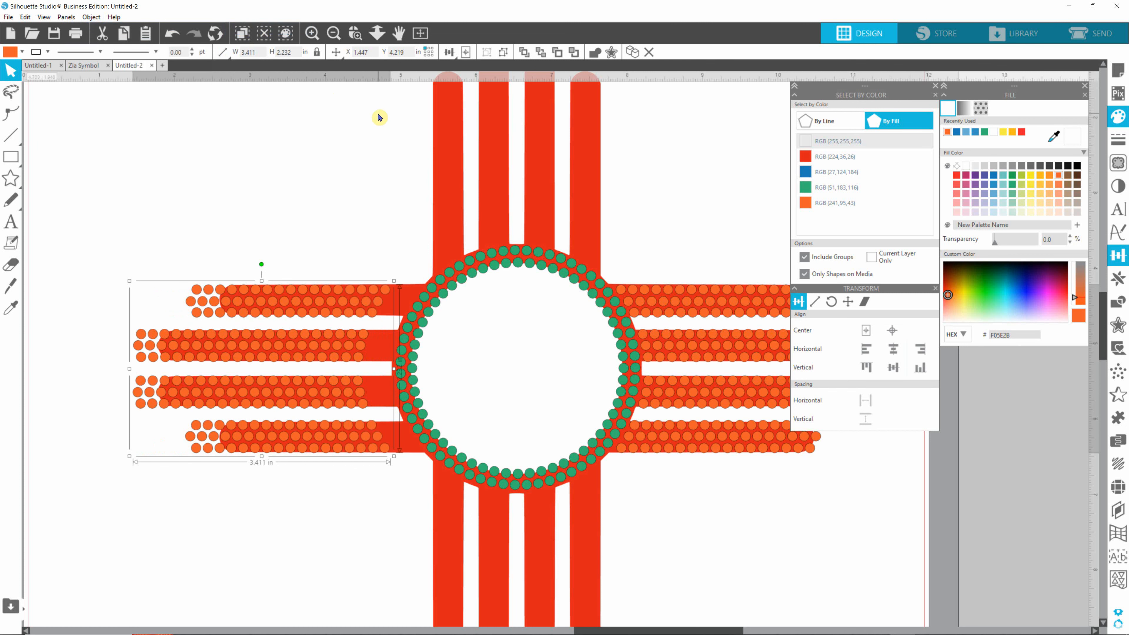
key(Right)
key(Right)
key(Right)
key(Right)
key(Right)
key(Right)
key(Right)
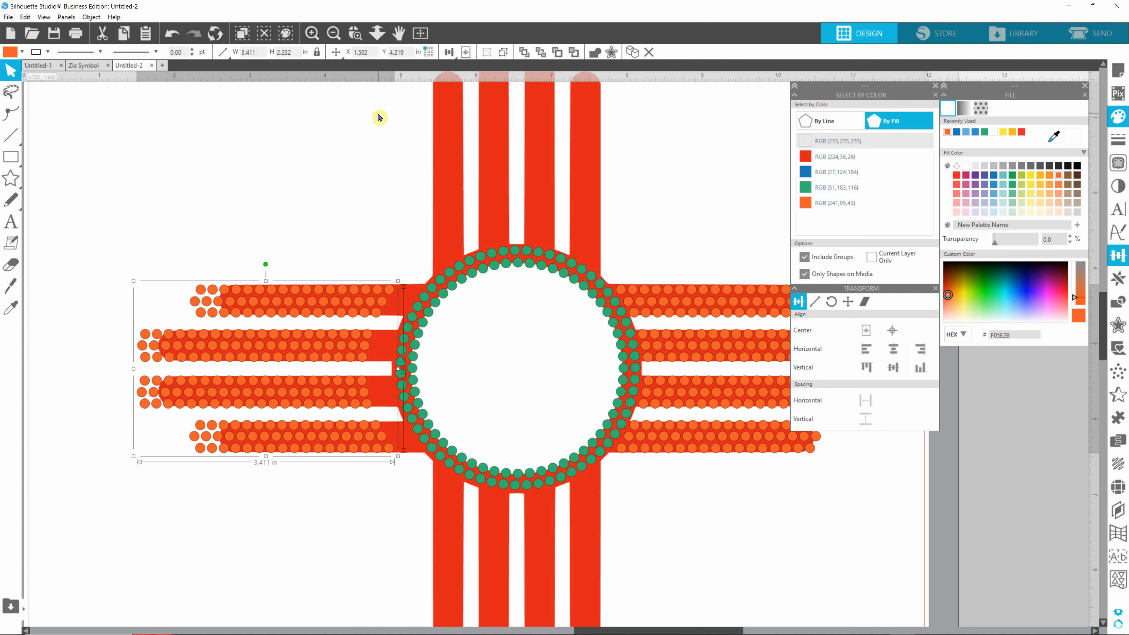
Nudge the orange rhinestone group on the left arms right toward the circle, ending at X about 1.829 in.
key(Right)
key(Right)
key(Right)
key(Right)
key(Right)
key(Right)
key(Right)
key(Right)
key(Right)
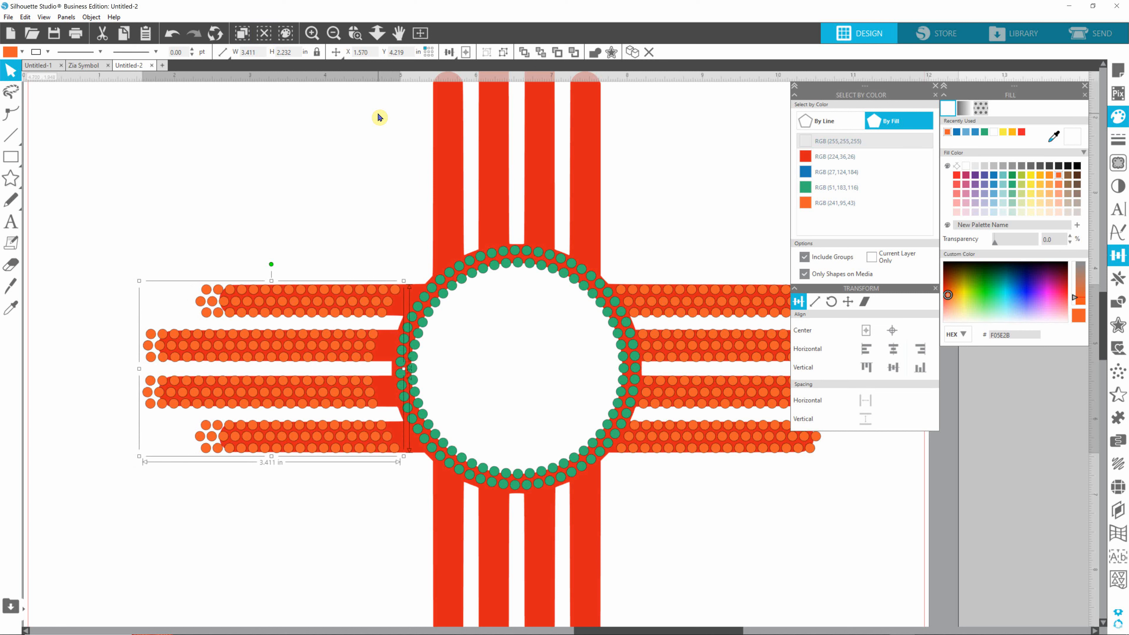
key(Right)
key(Right)
key(Right)
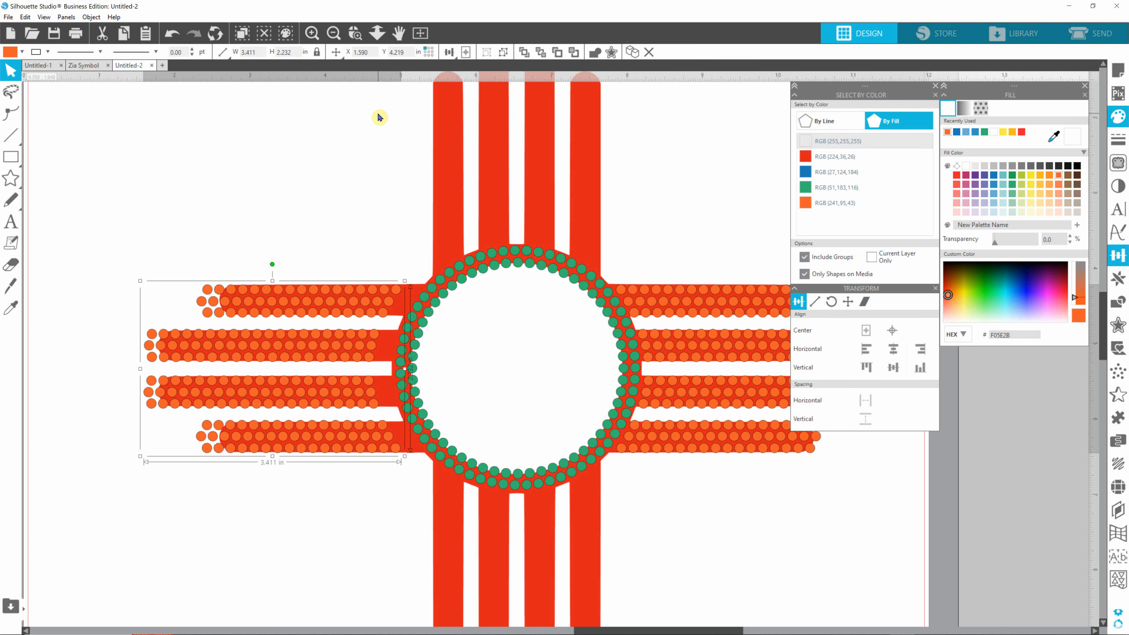
key(Right)
key(Right)
key(Right)
key(Right)
key(Right)
key(Right)
key(Right)
key(Right)
key(Right)
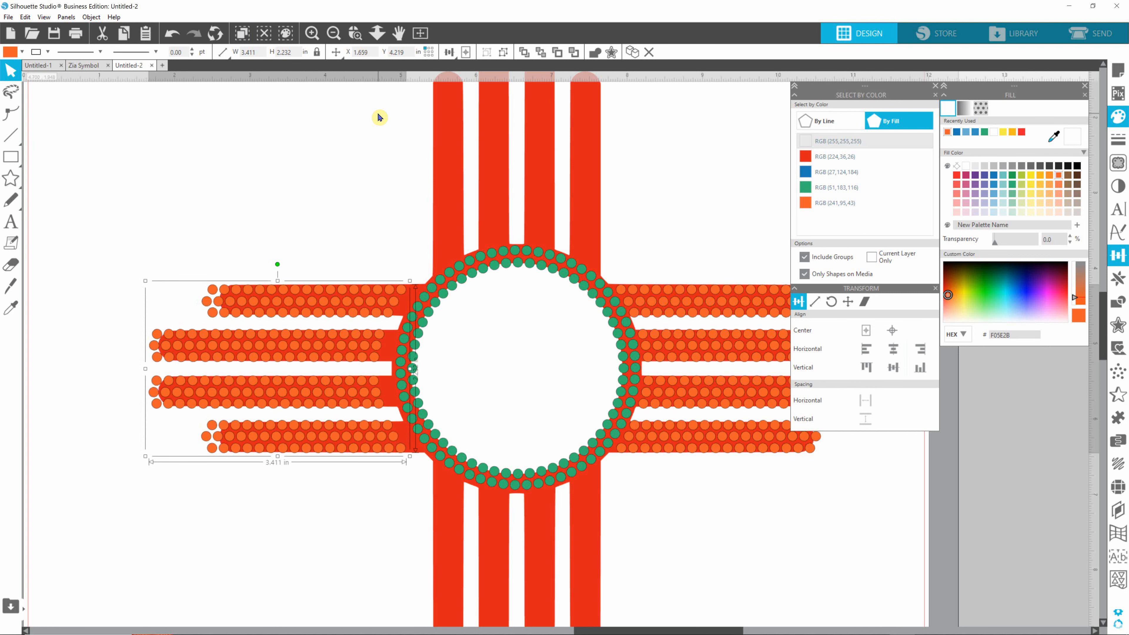
key(Right)
key(Right)
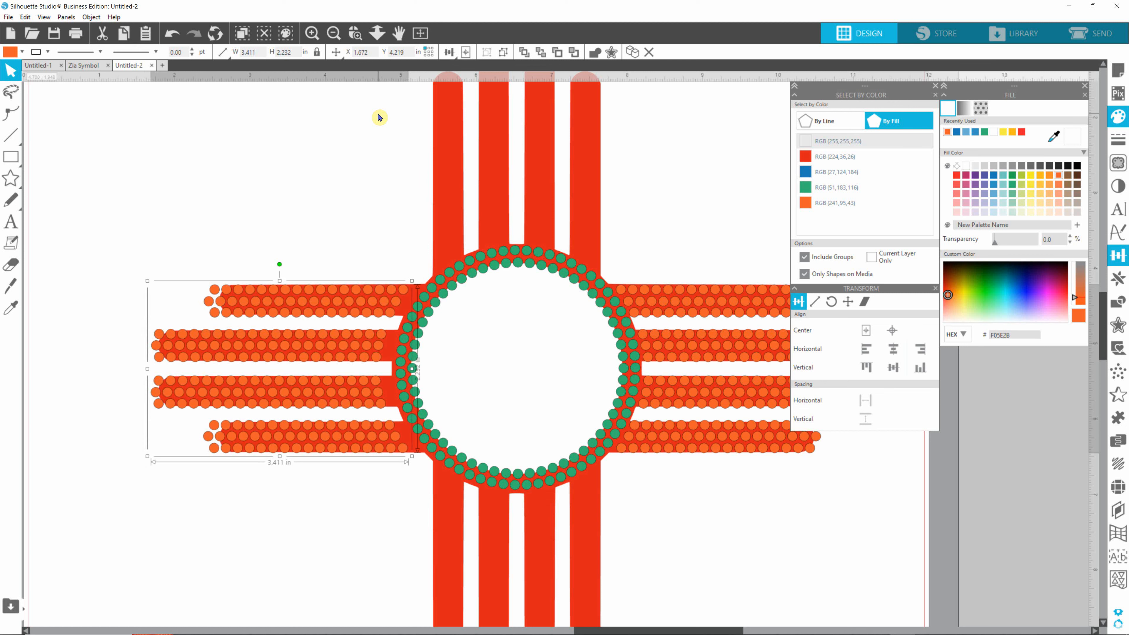
key(Right)
key(Right)
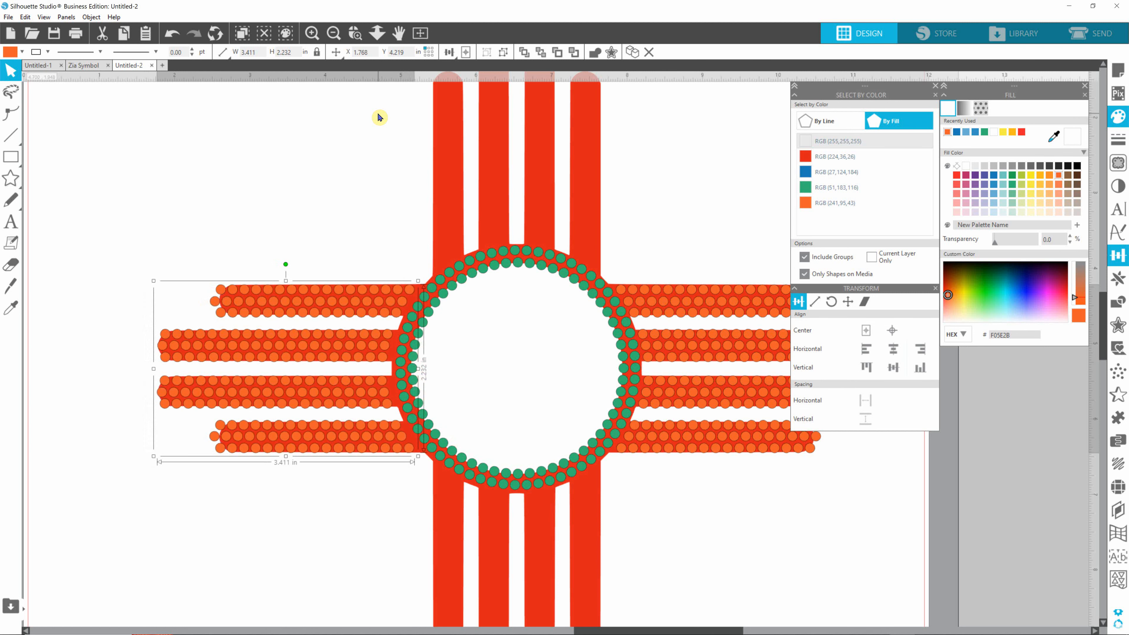
key(Right)
key(Right)
key(Right)
key(Right)
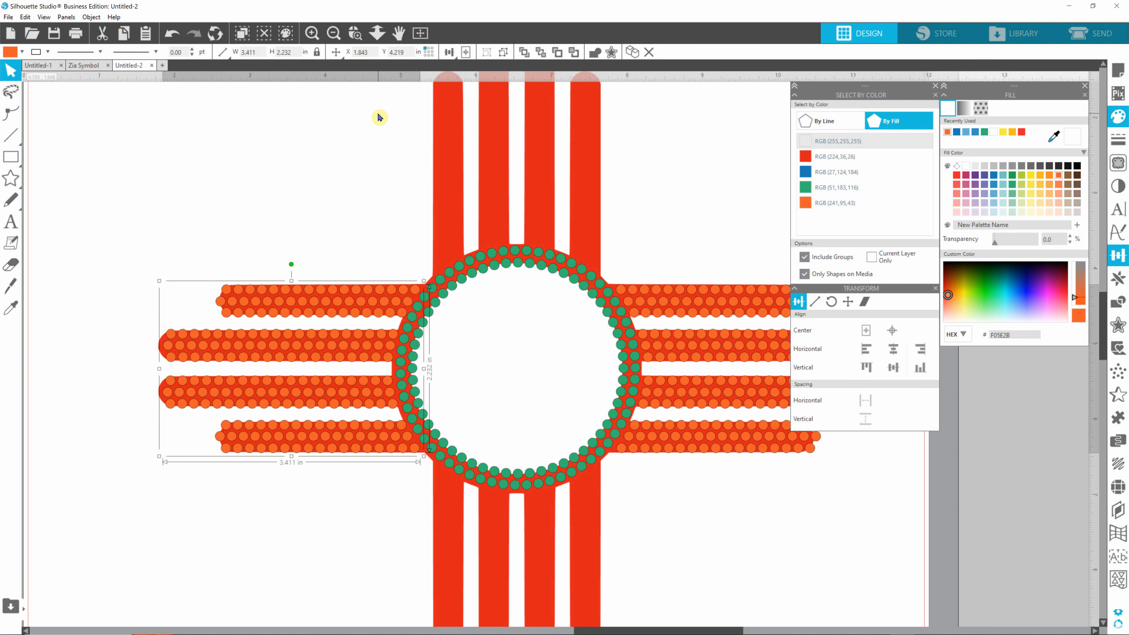
key(Left)
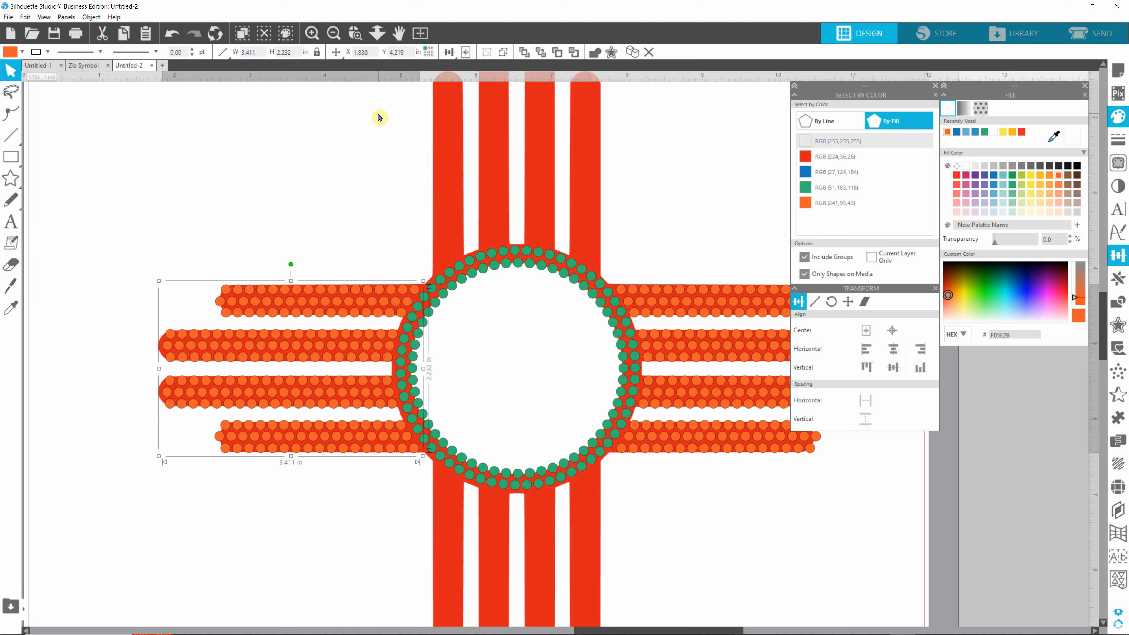
key(Left)
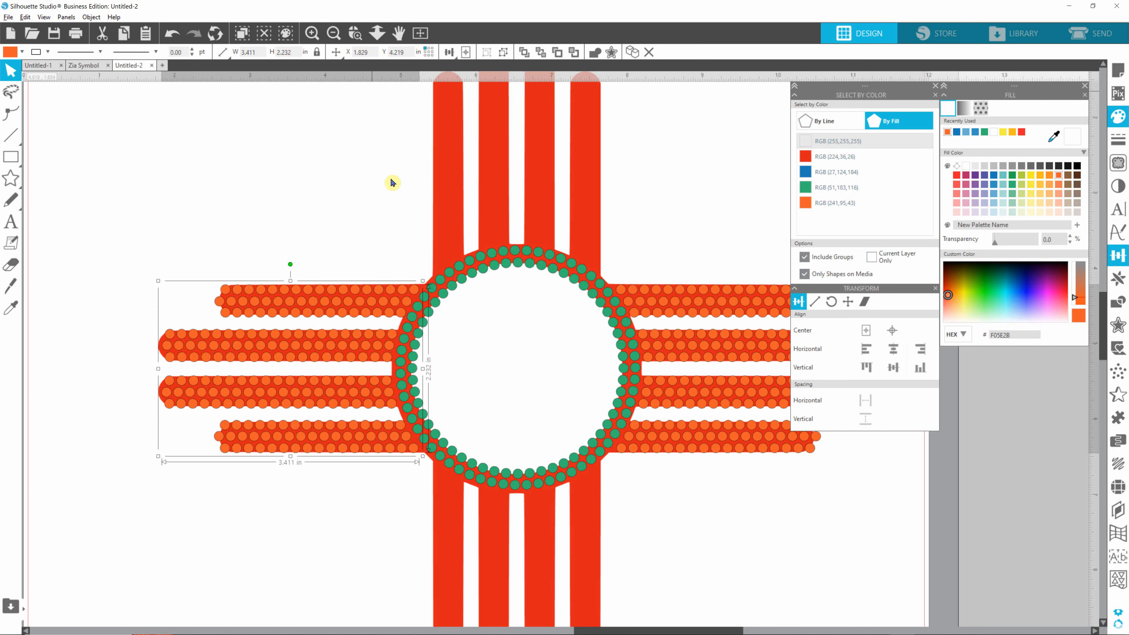
Reselect the left arms' orange rhinestone group and nudge it slightly left to X about 1.807 in.
scroll(441, 361, up, 3)
scroll(451, 411, up, 3)
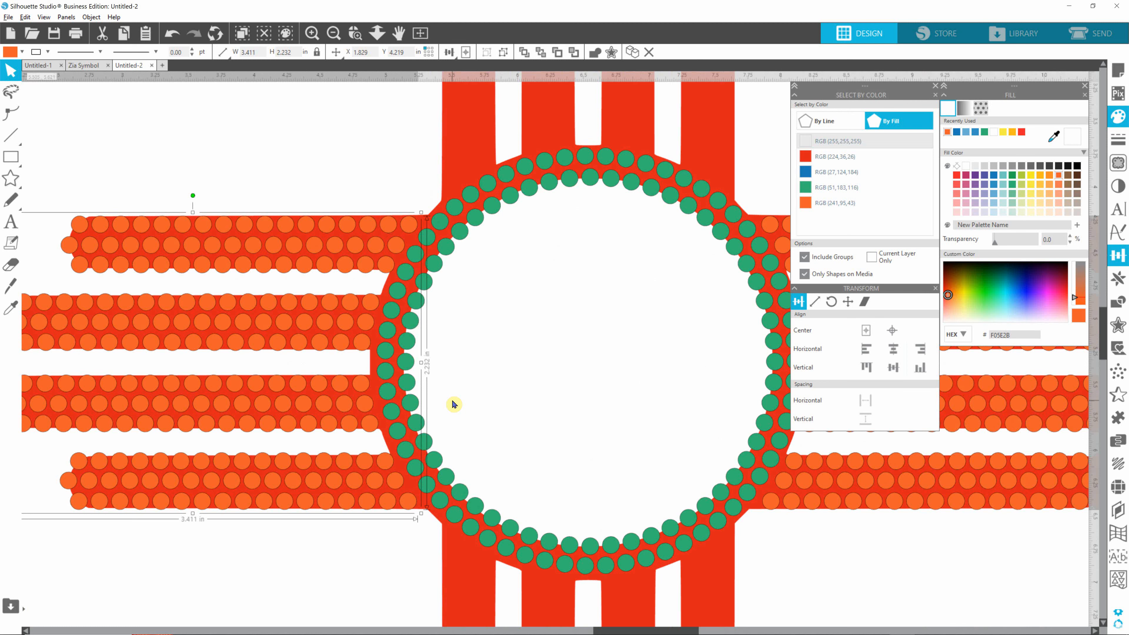
scroll(453, 404, up, 1)
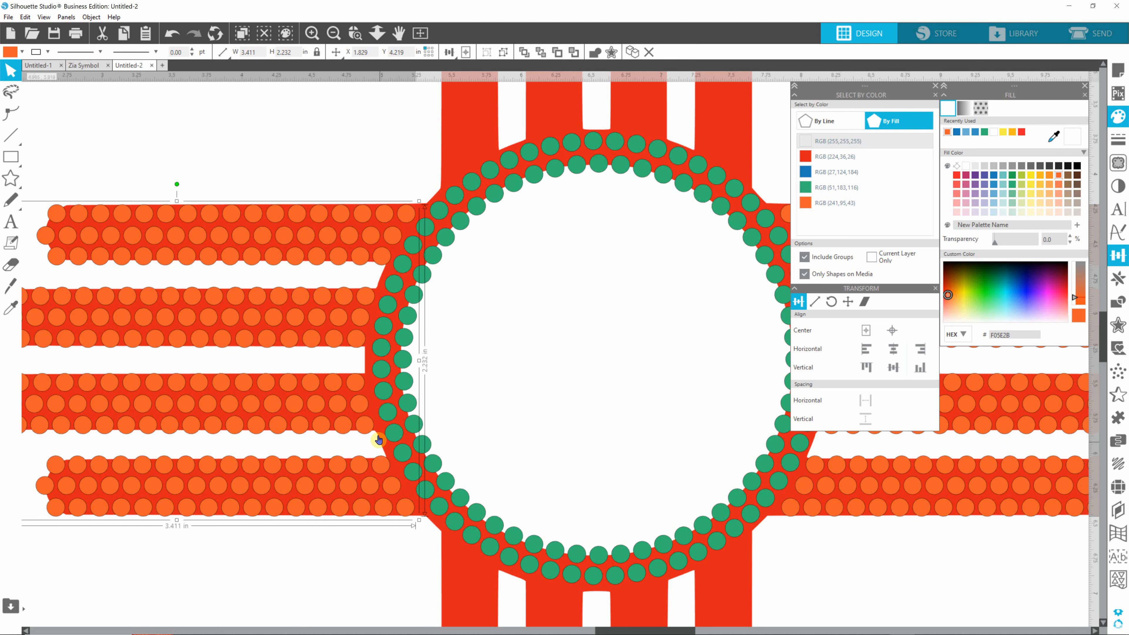
click(362, 577)
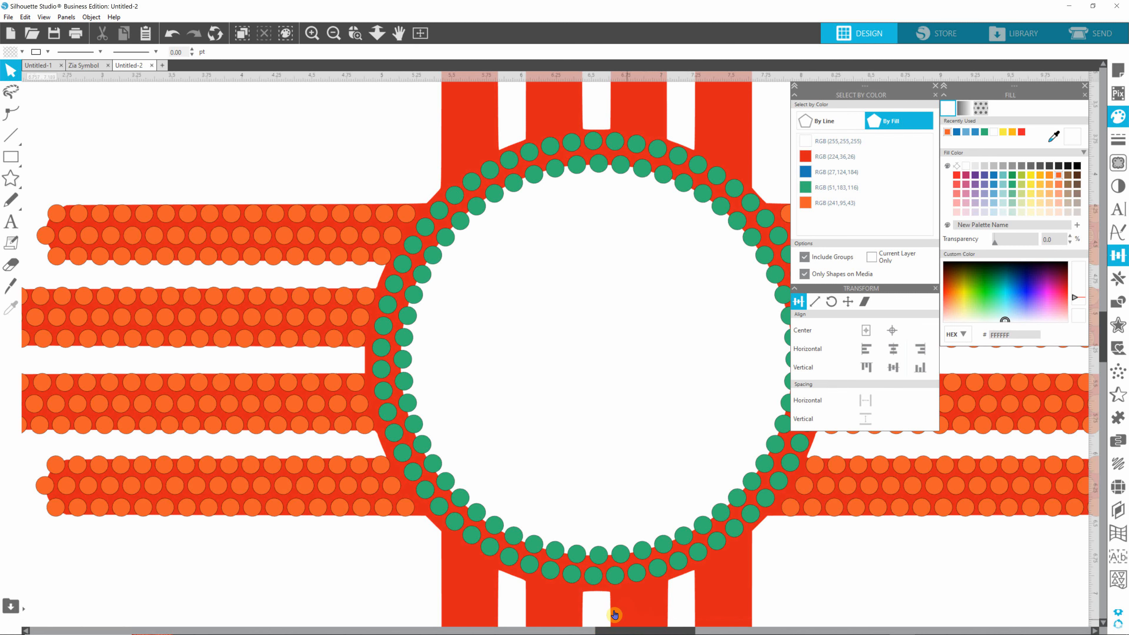
drag(634, 630, 665, 632)
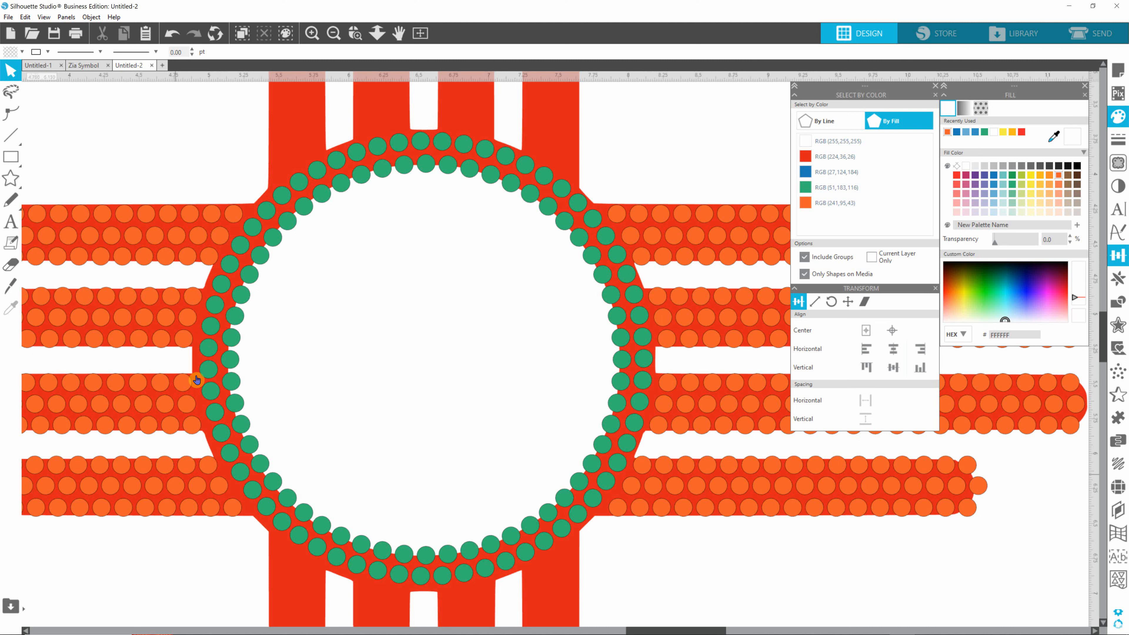
click(179, 488)
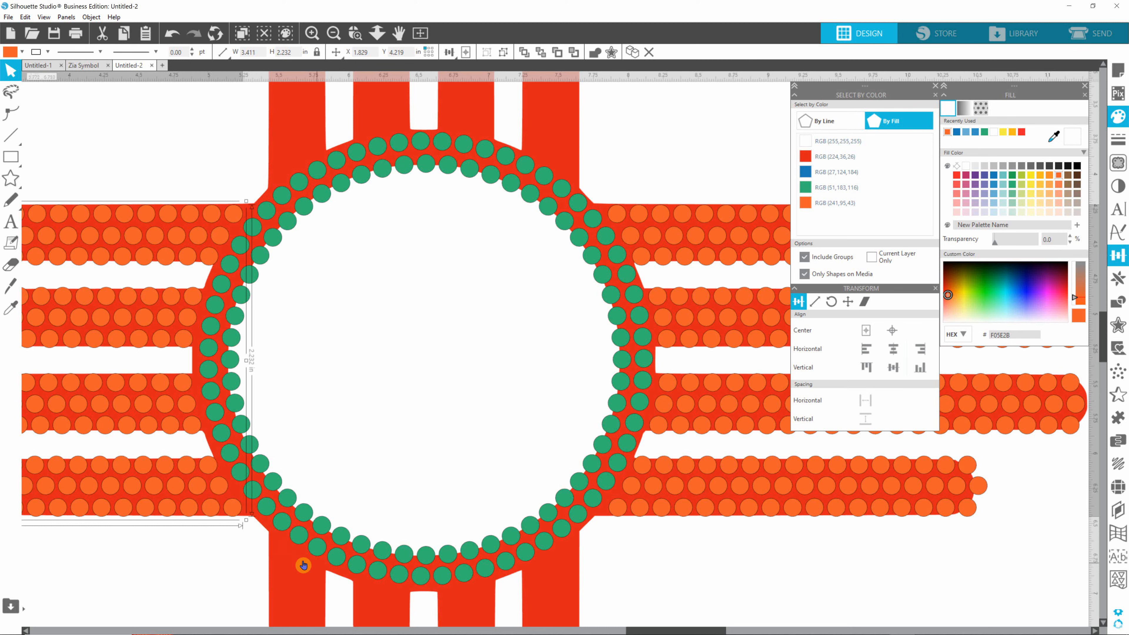
key(Left)
key(Left)
key(Left)
key(Left)
key(Left)
key(Left)
key(Left)
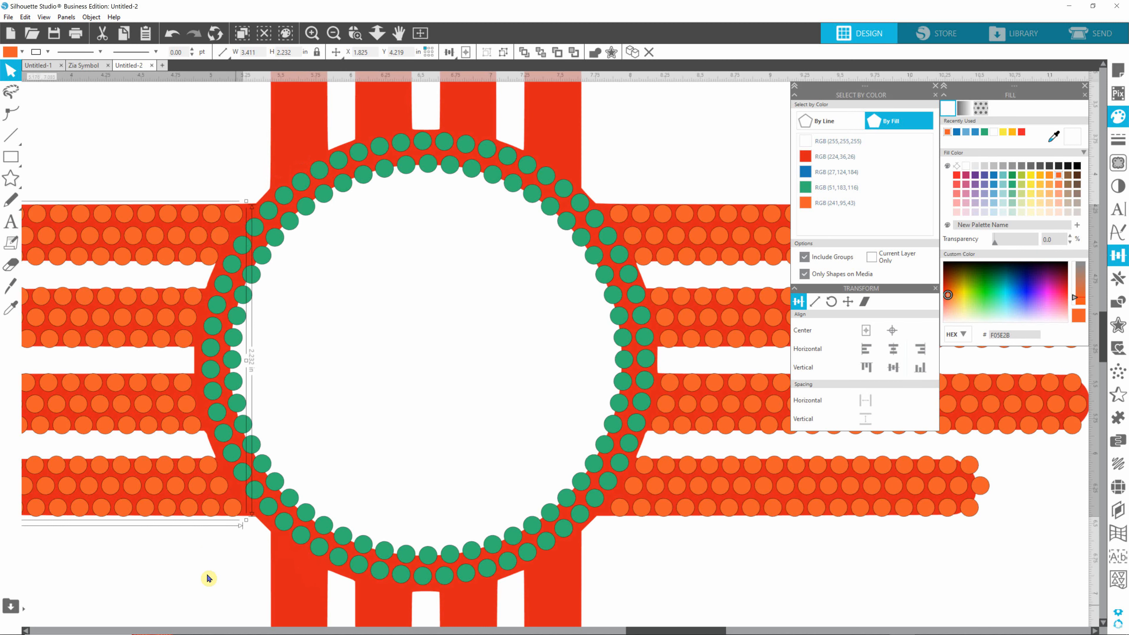
Fill the left arms' rhinestones with brown (HEX 917151) and ungroup them into an upper and a lower pair of arms.
drag(653, 631, 576, 632)
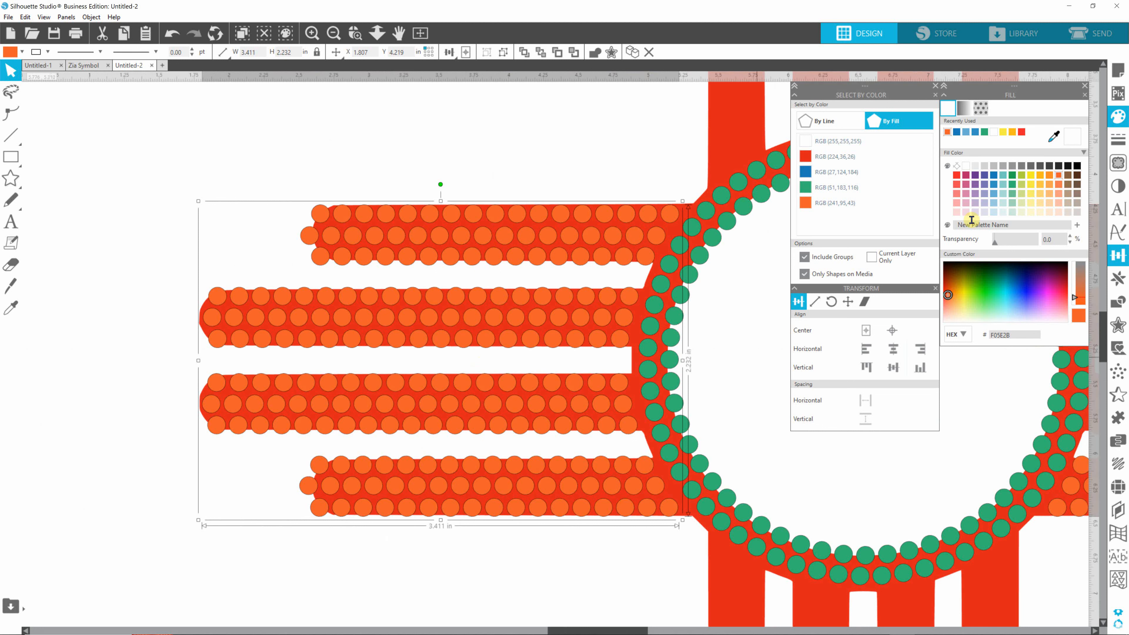
click(1069, 186)
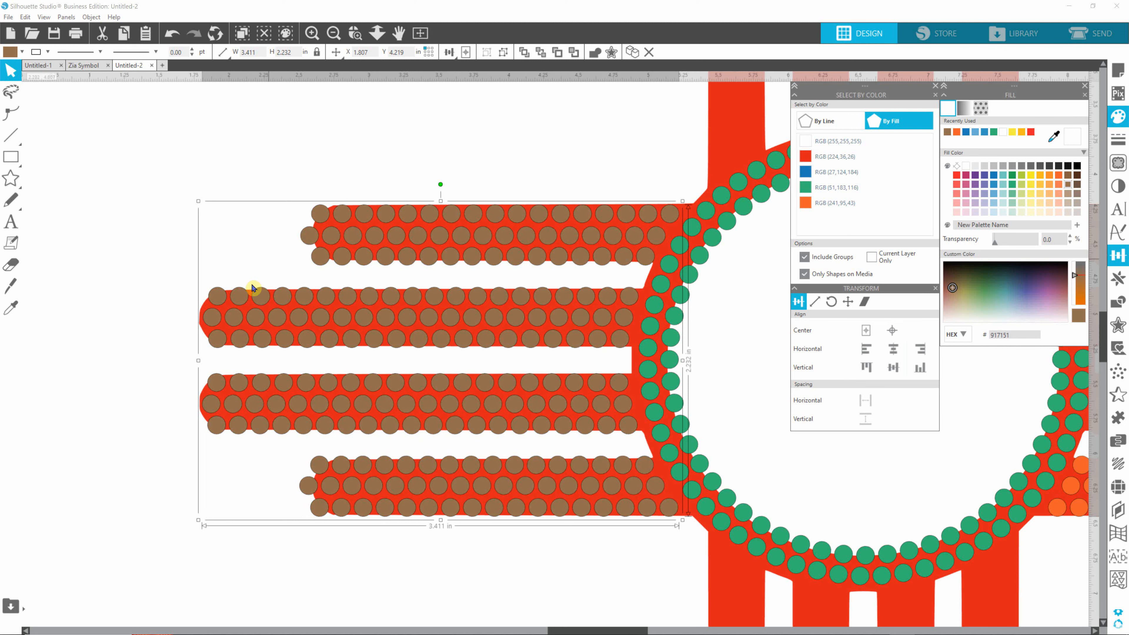
click(325, 318)
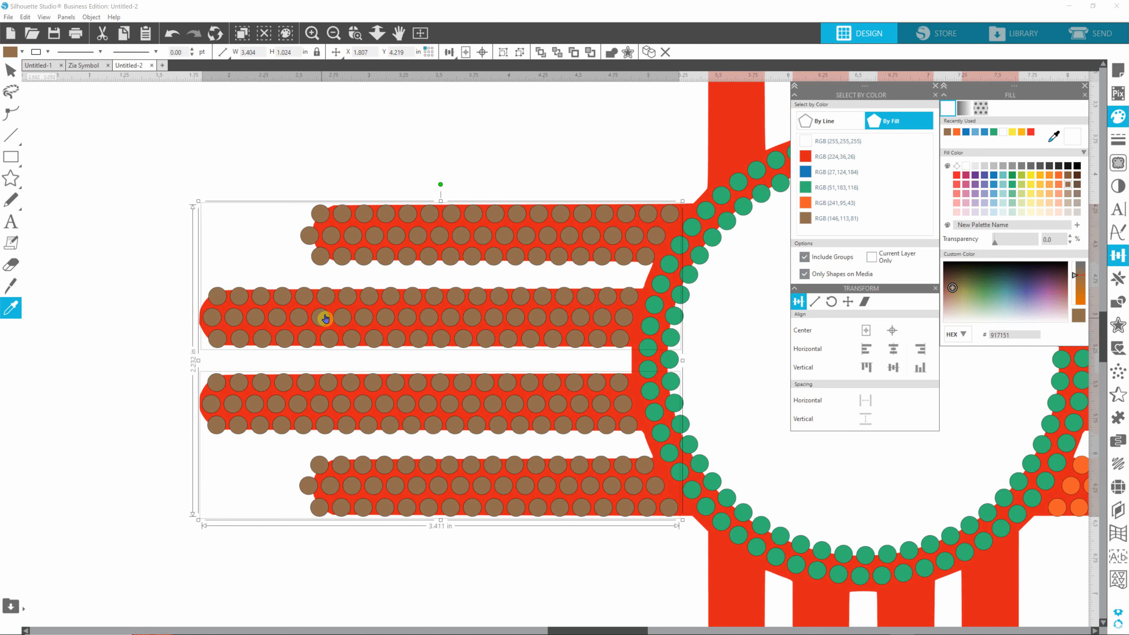
click(407, 141)
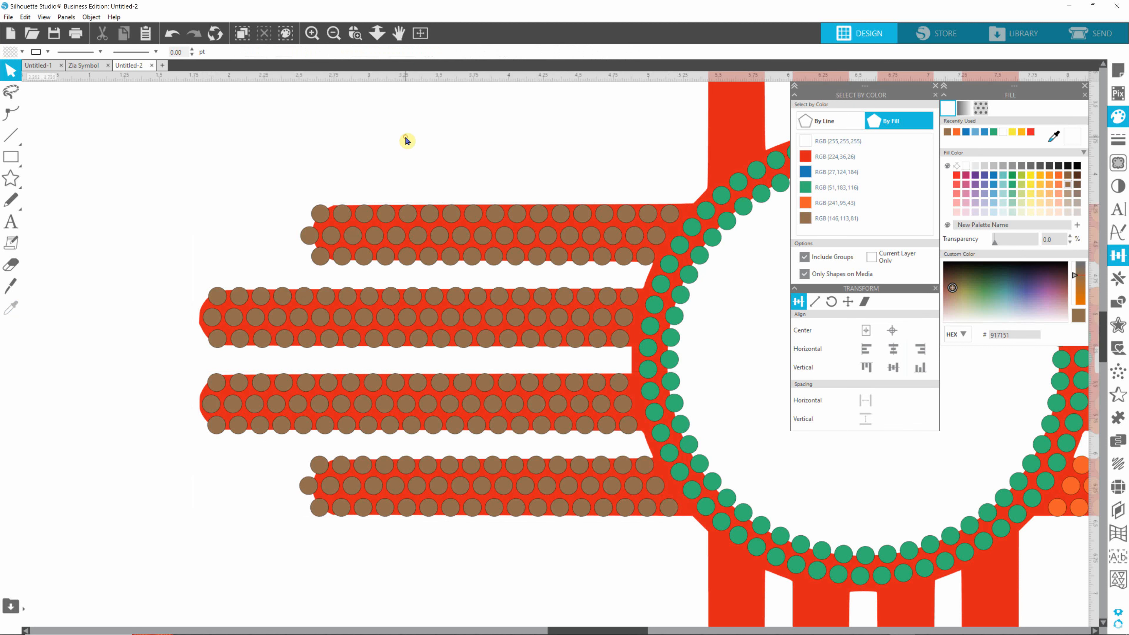
Nudge the brown rhinestones of the two lower left arms right to X about 1.855 in.
click(425, 342)
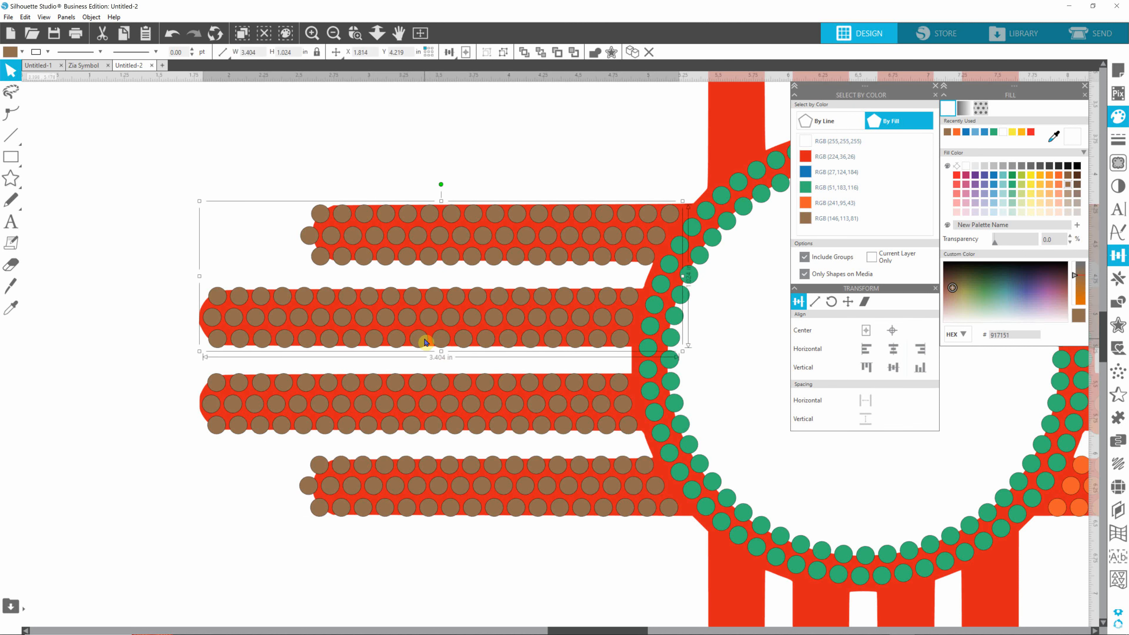
click(453, 424)
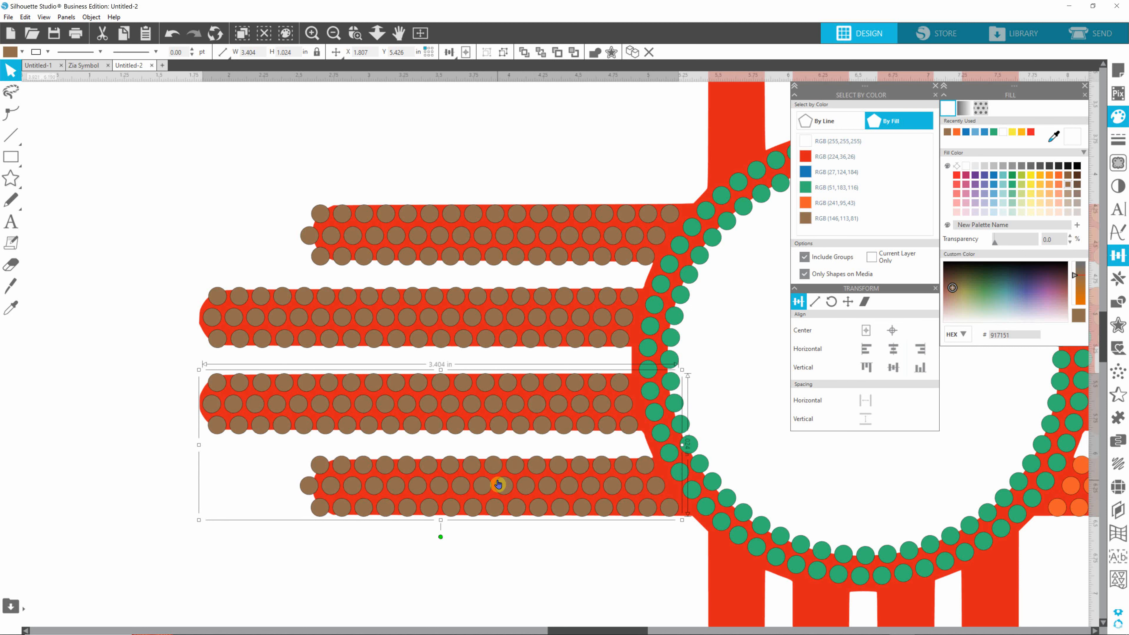
key(Right)
key(Right)
key(Right)
key(Right)
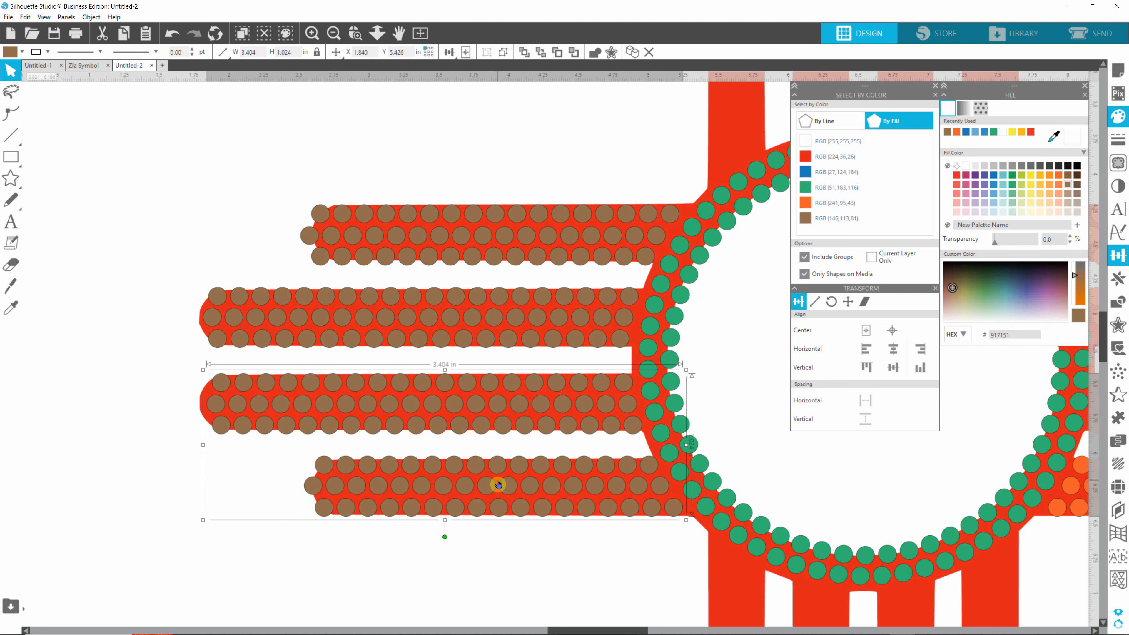
key(Right)
key(Right)
key(Right)
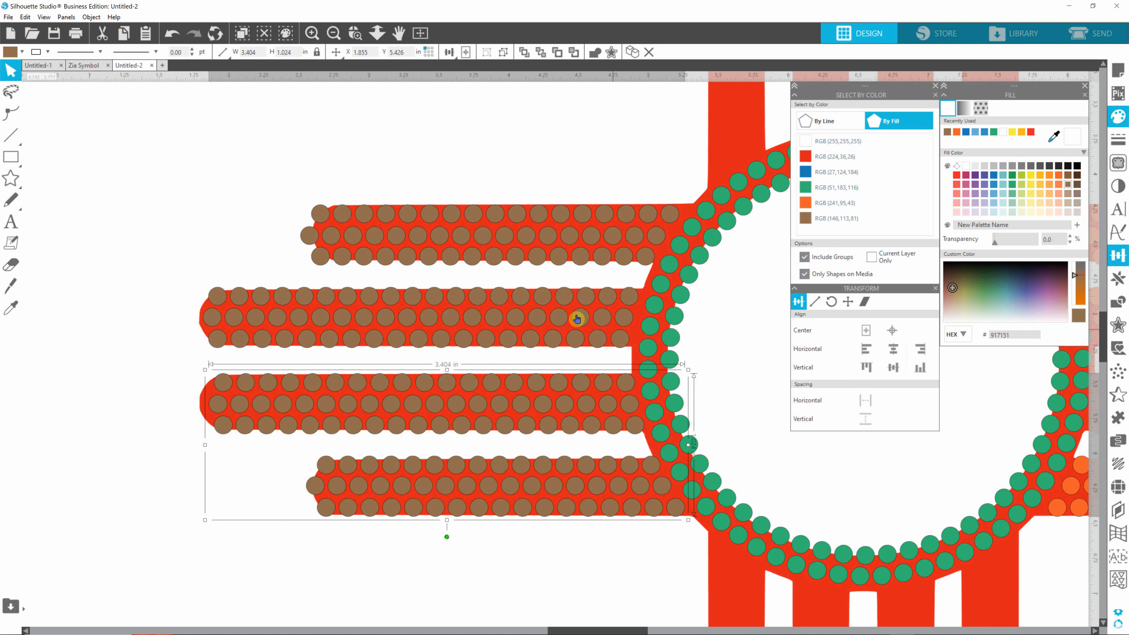
Nudge the brown rhinestones of the two upper left arms right to X about 1.825 in.
click(616, 321)
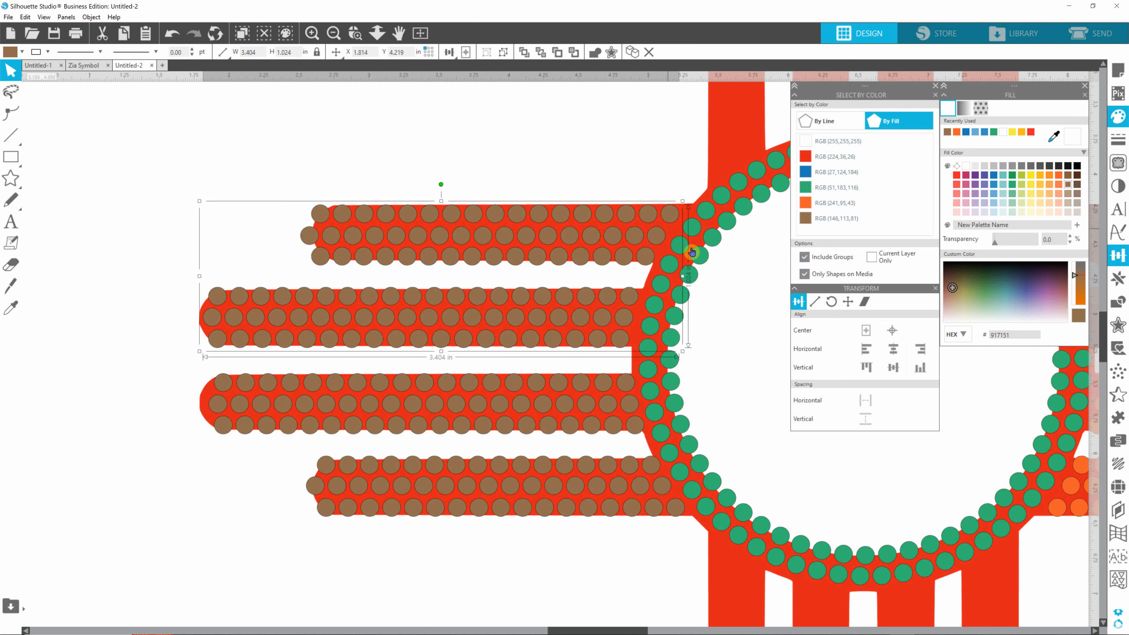
key(Right)
key(Right)
key(Right)
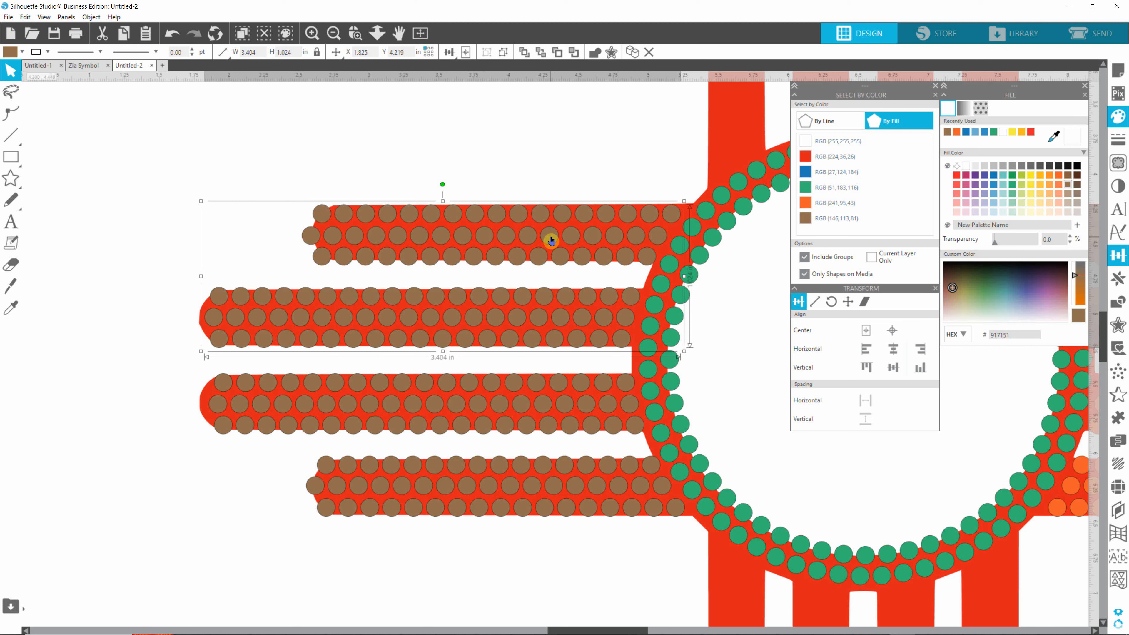
Ungroup the two upper left arms into single rhinestones and nudge only the second arm's stones right to X about 1.843 in.
key(i)
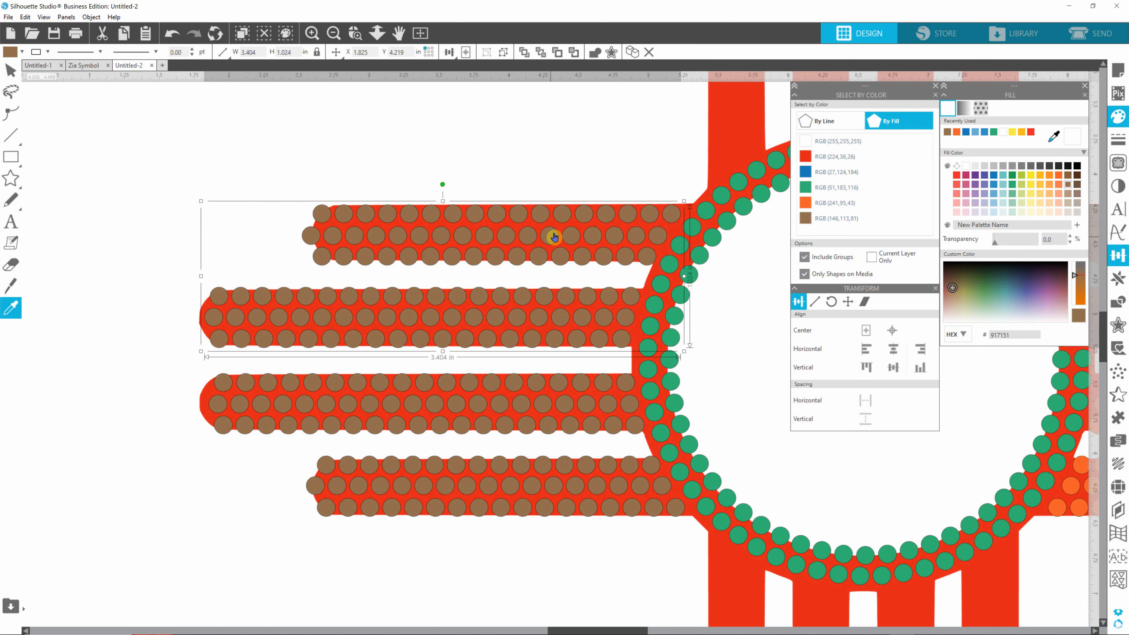
click(554, 237)
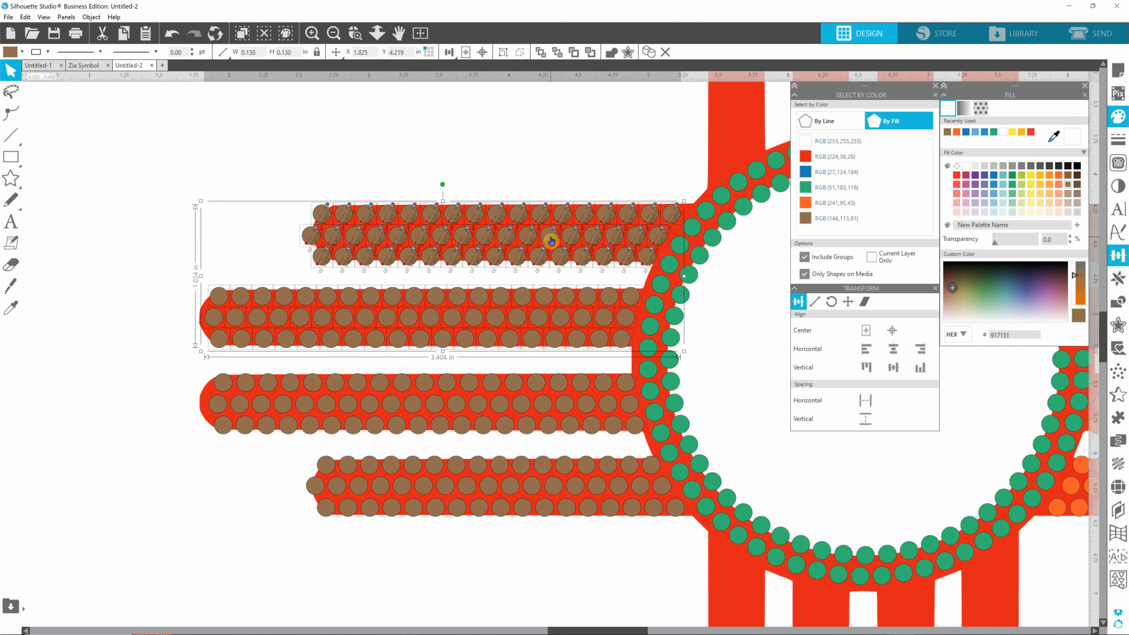
click(147, 270)
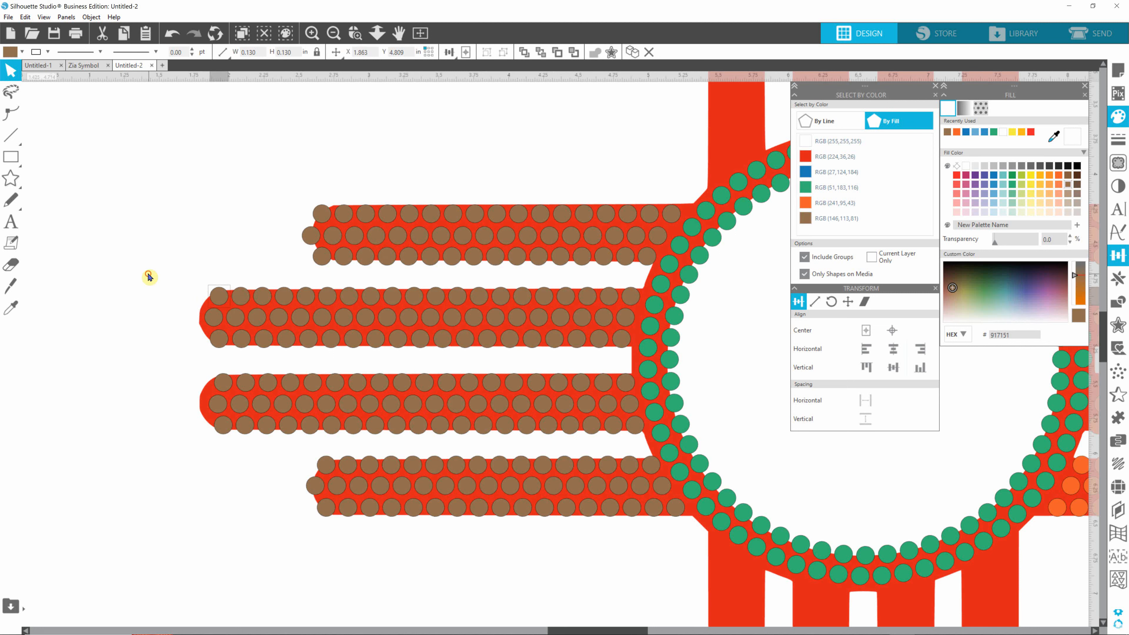
drag(158, 281, 643, 363)
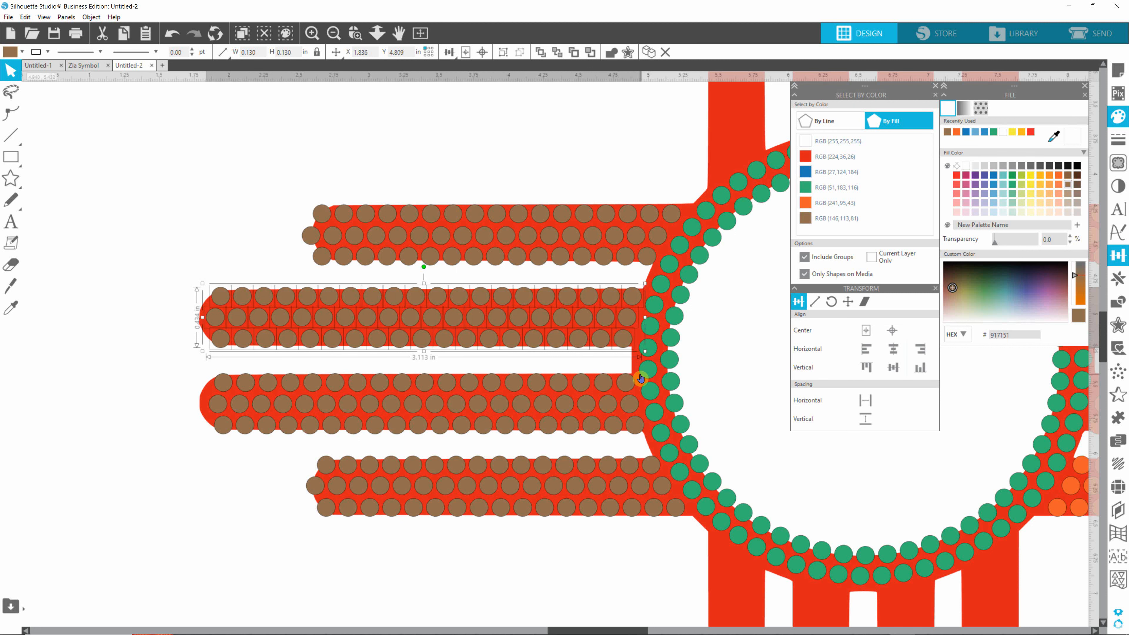
key(Right)
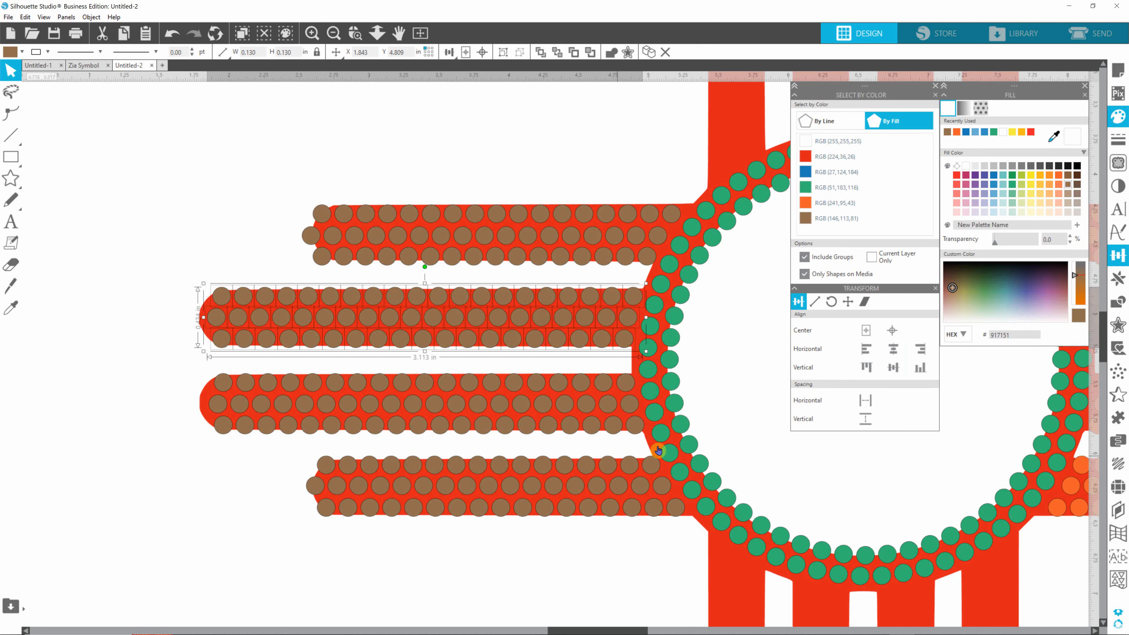
click(150, 391)
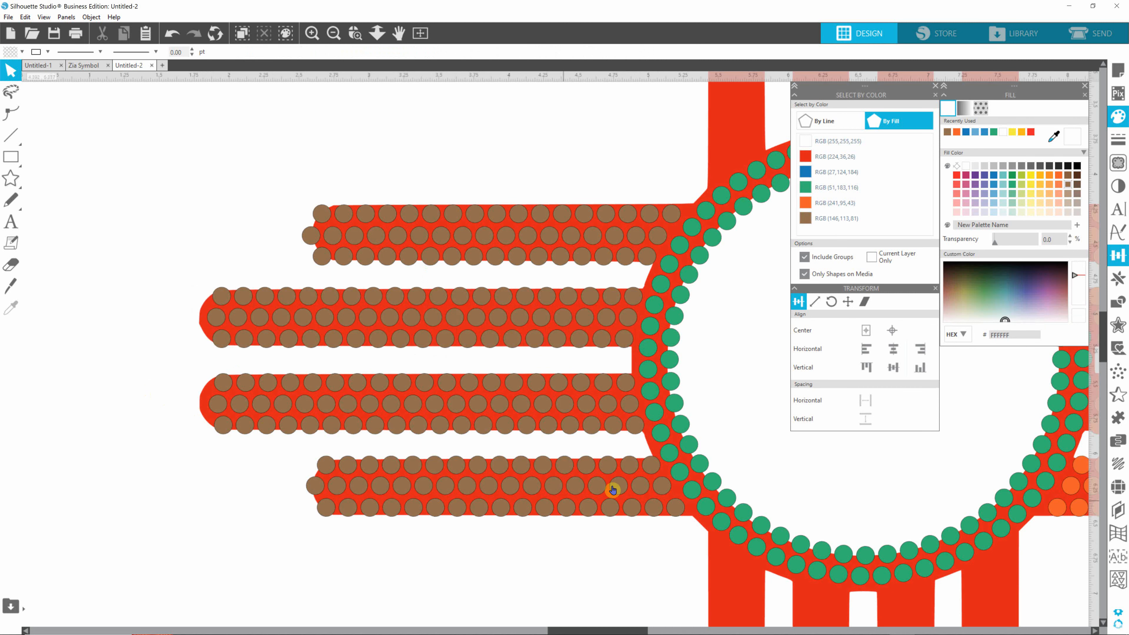
Select all brown rhinestones on the left arms by their fill color, RGB (146,113,81).
scroll(650, 450, down, 5)
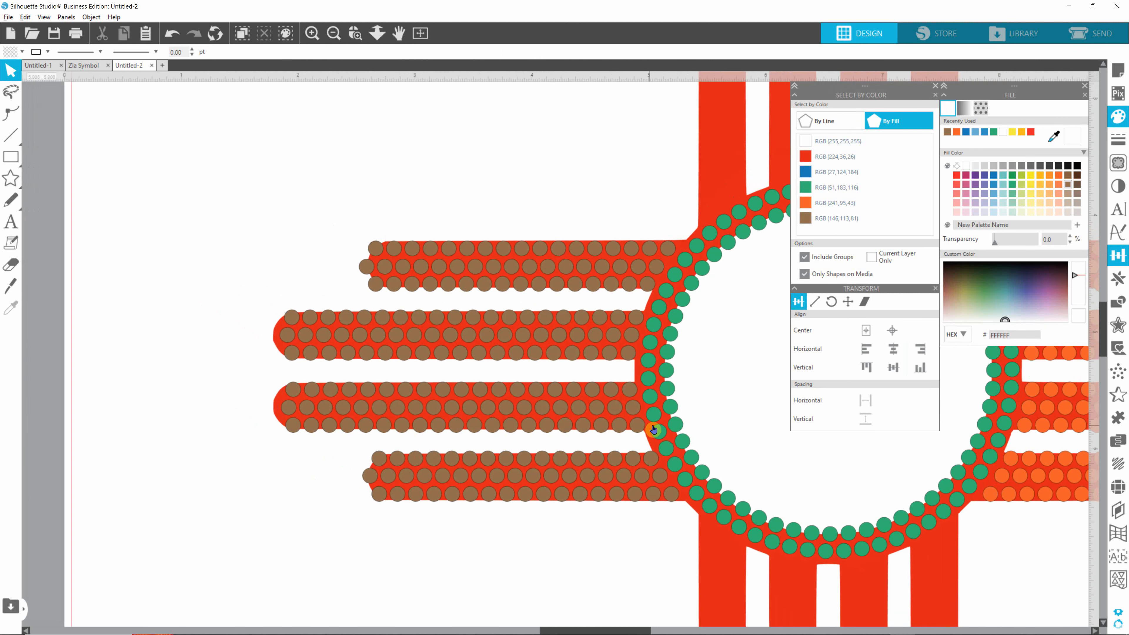
key(alt)
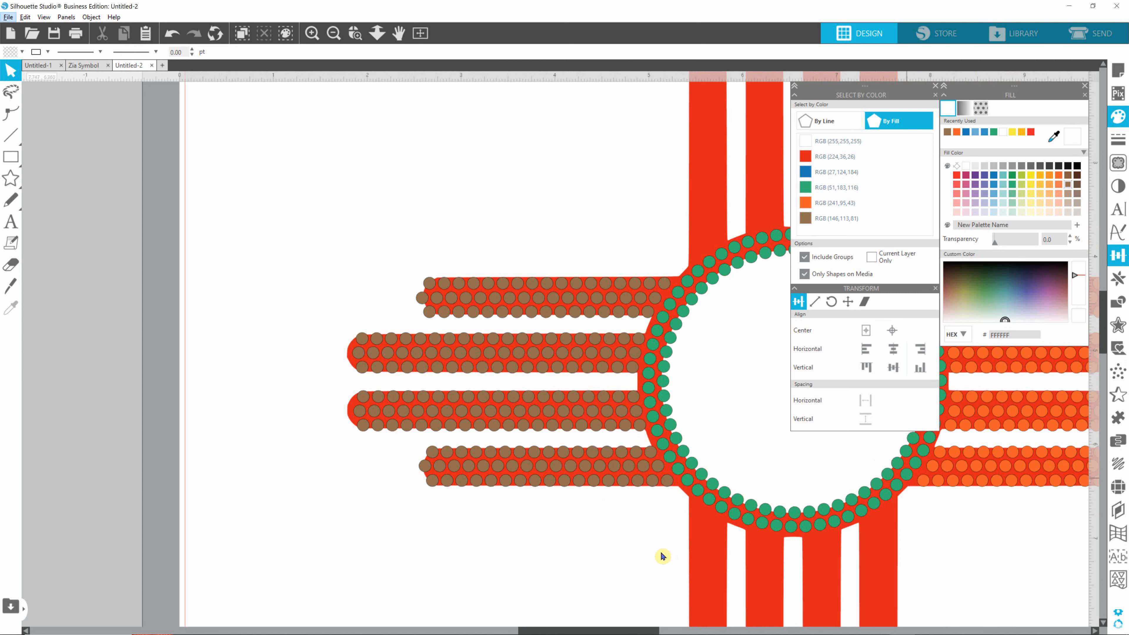
click(649, 556)
click(1093, 631)
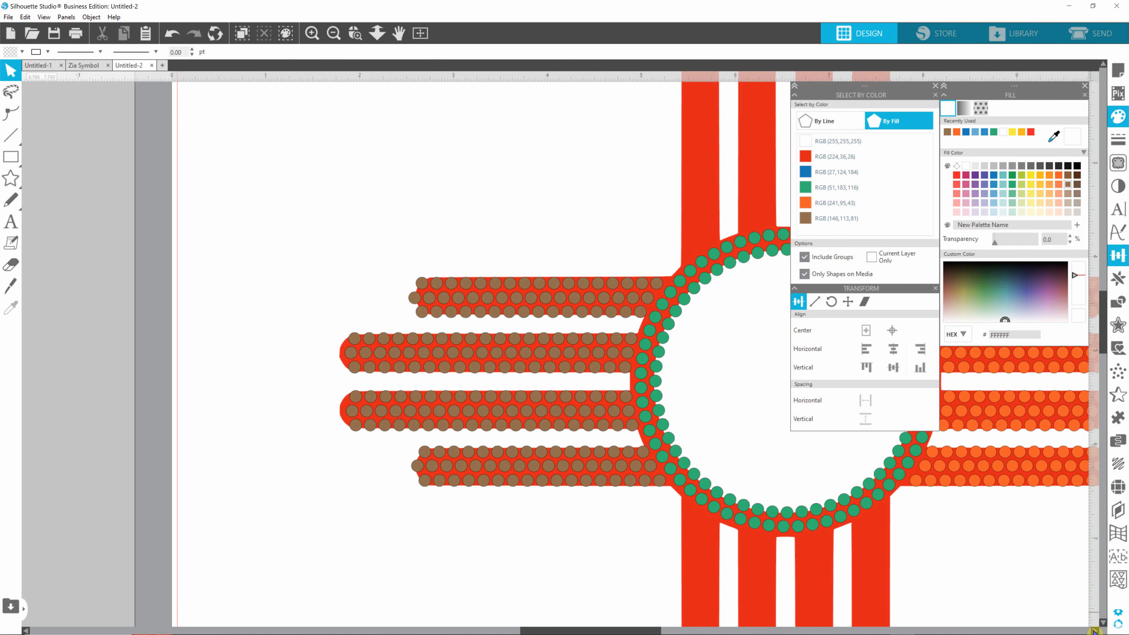
drag(1093, 631, 1093, 631)
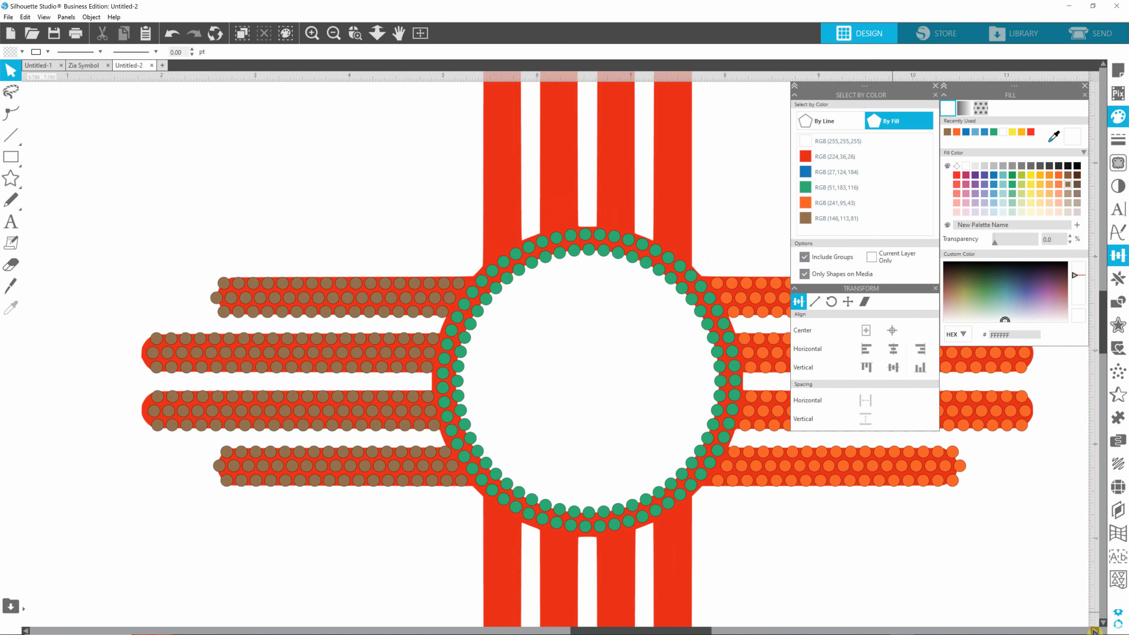
click(807, 218)
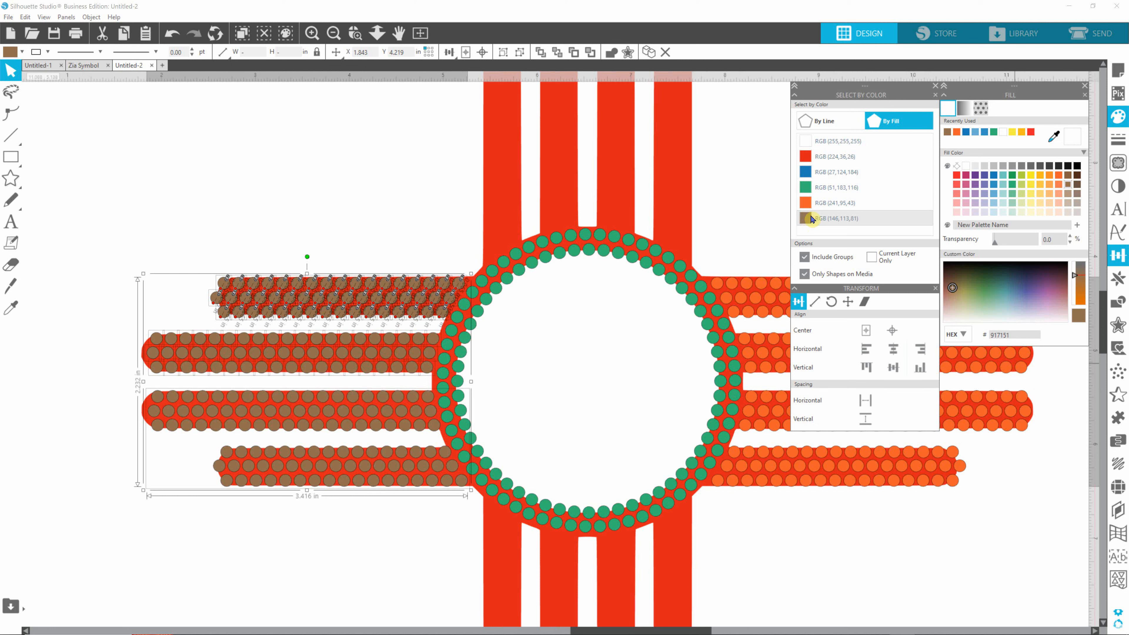
Group all selected brown rhinestones on the left arms into one object, leaving nothing selected.
key(i)
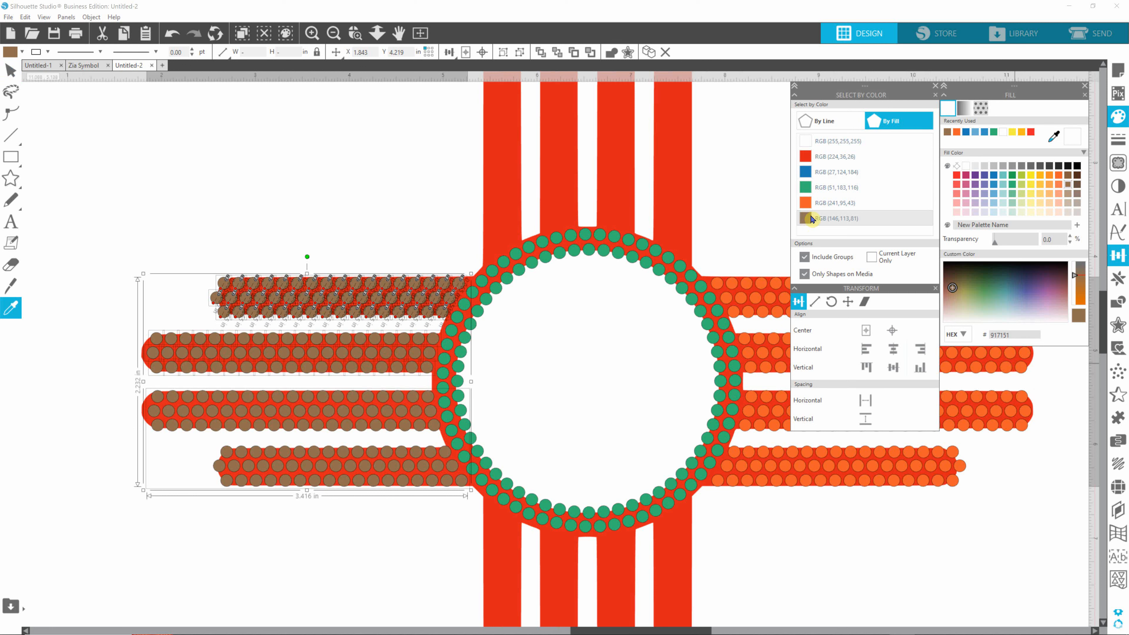
key(ctrl+g)
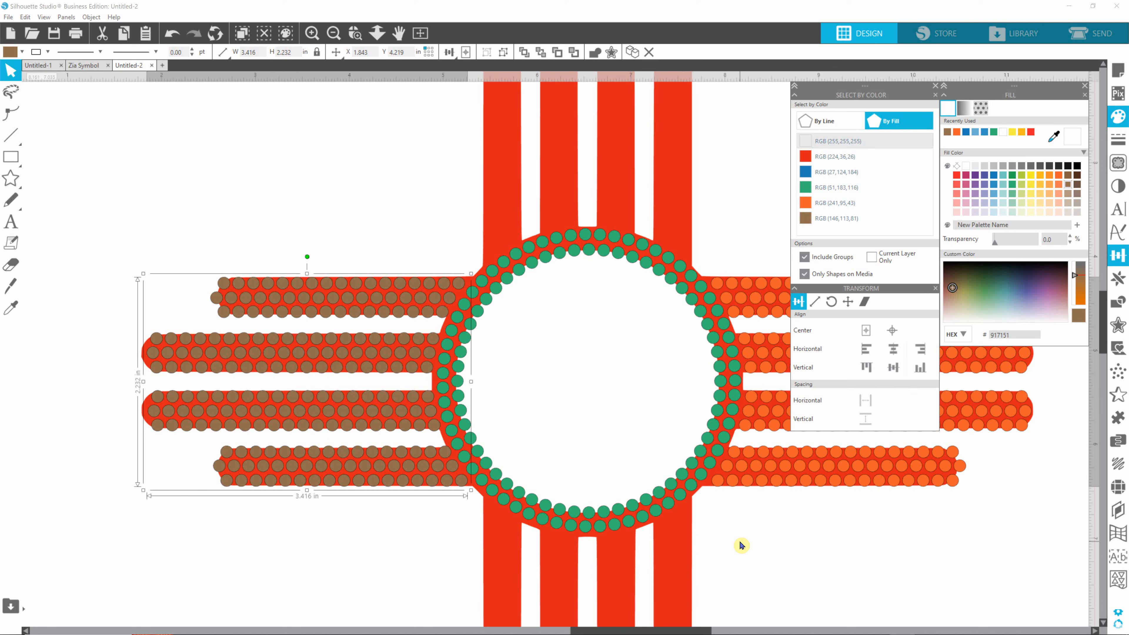
click(751, 547)
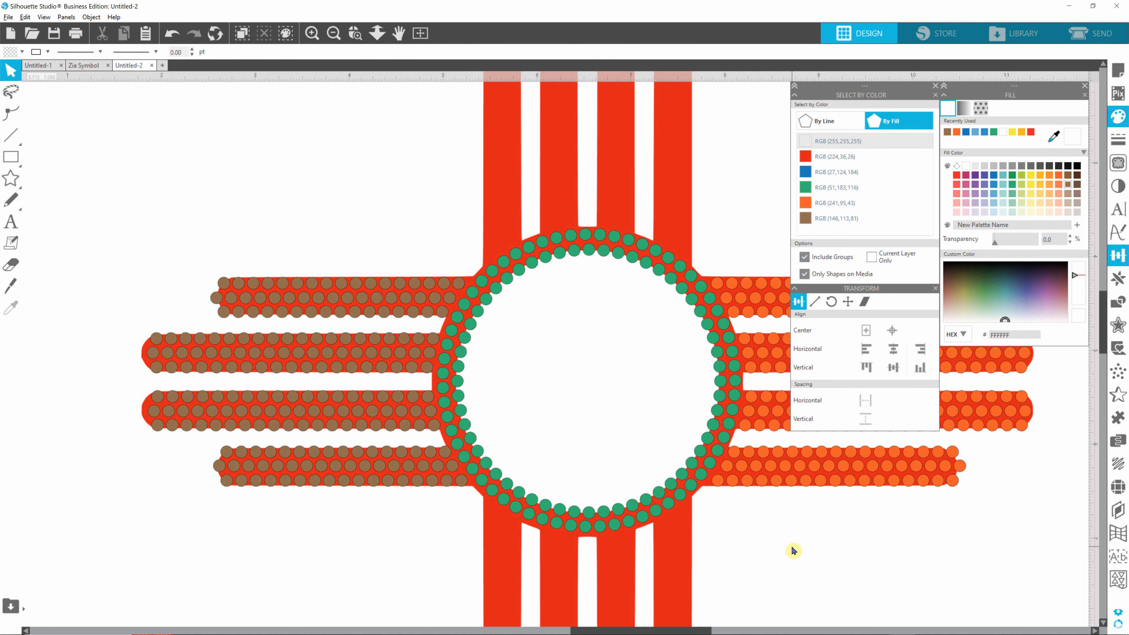
Duplicate the brown left-arm and orange right-arm rhinestone groups together and move the copies up to X about 1.728 in, Y about 0.887 in.
scroll(793, 551, down, 5)
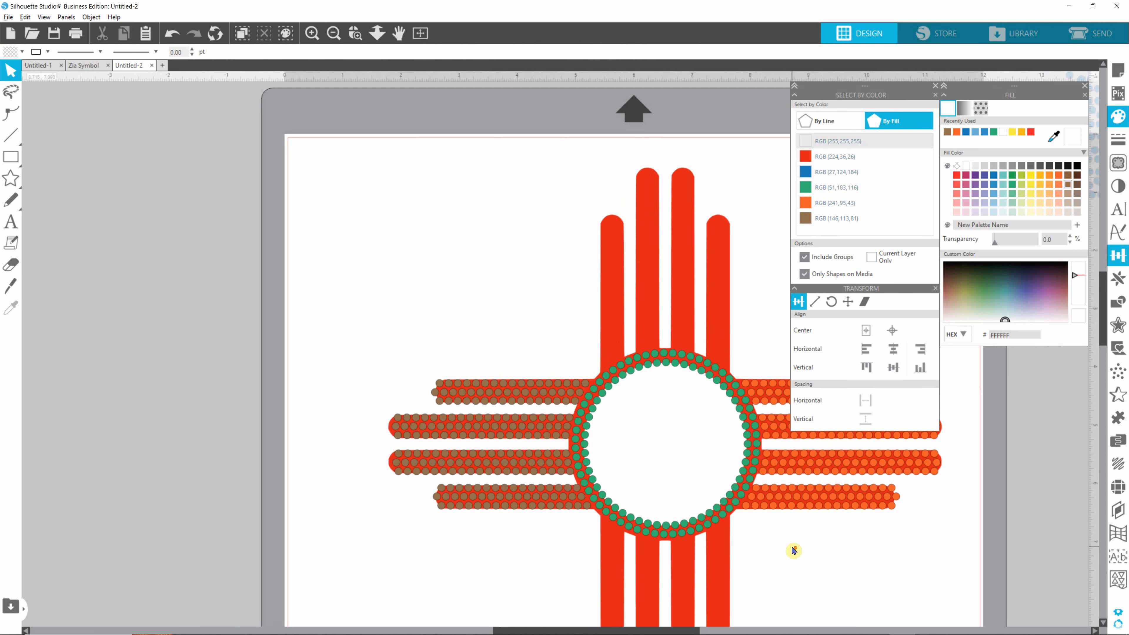
key(alt)
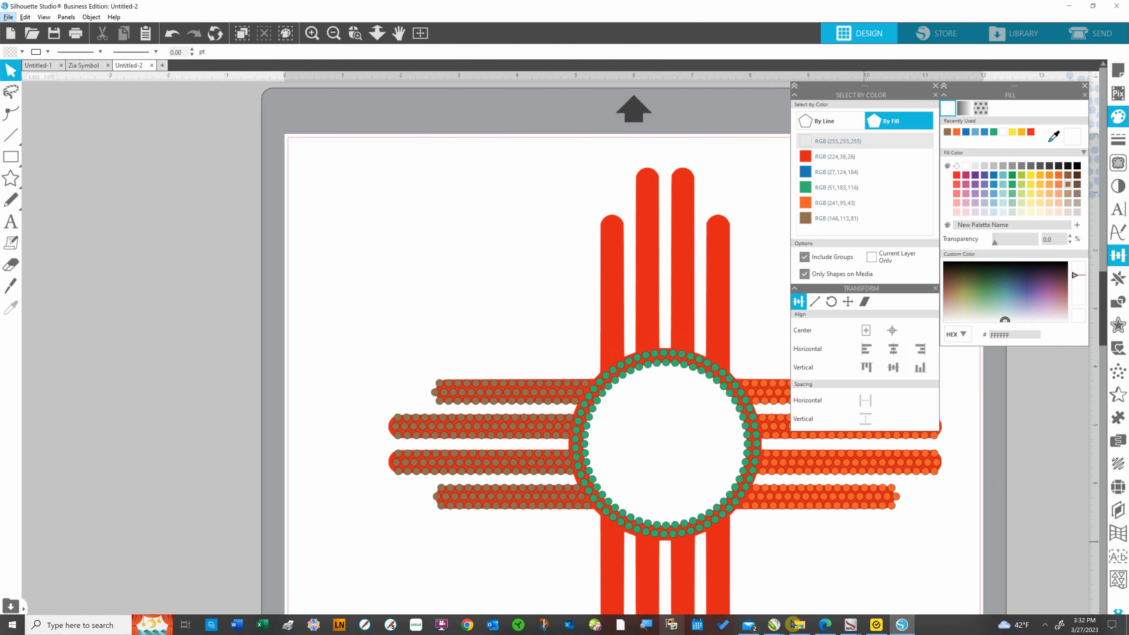
drag(690, 632, 797, 633)
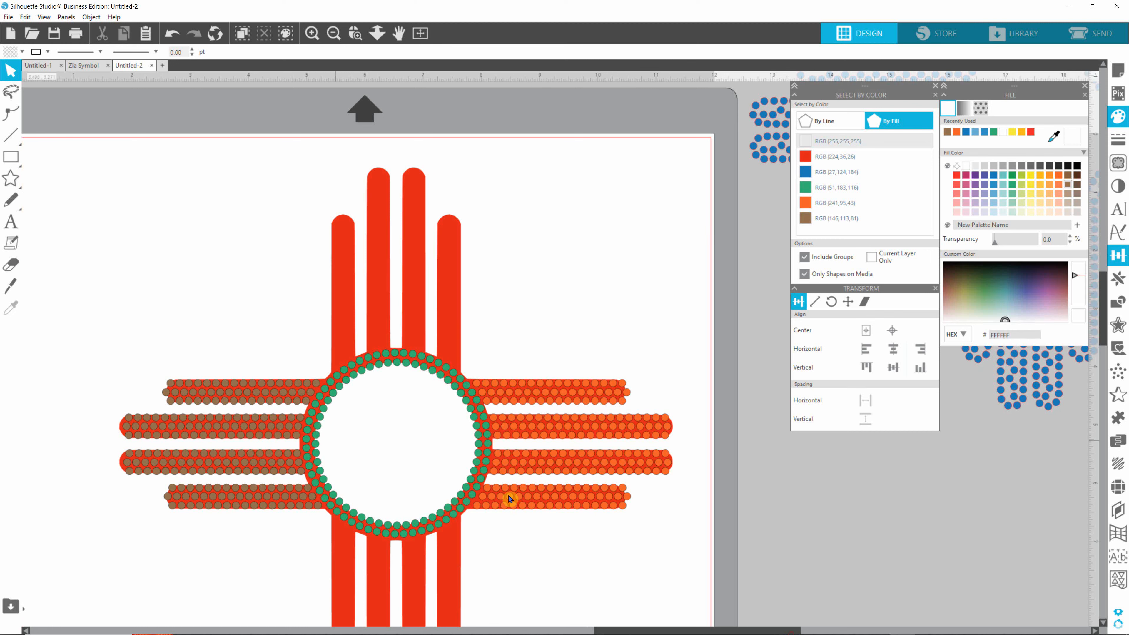
click(270, 430)
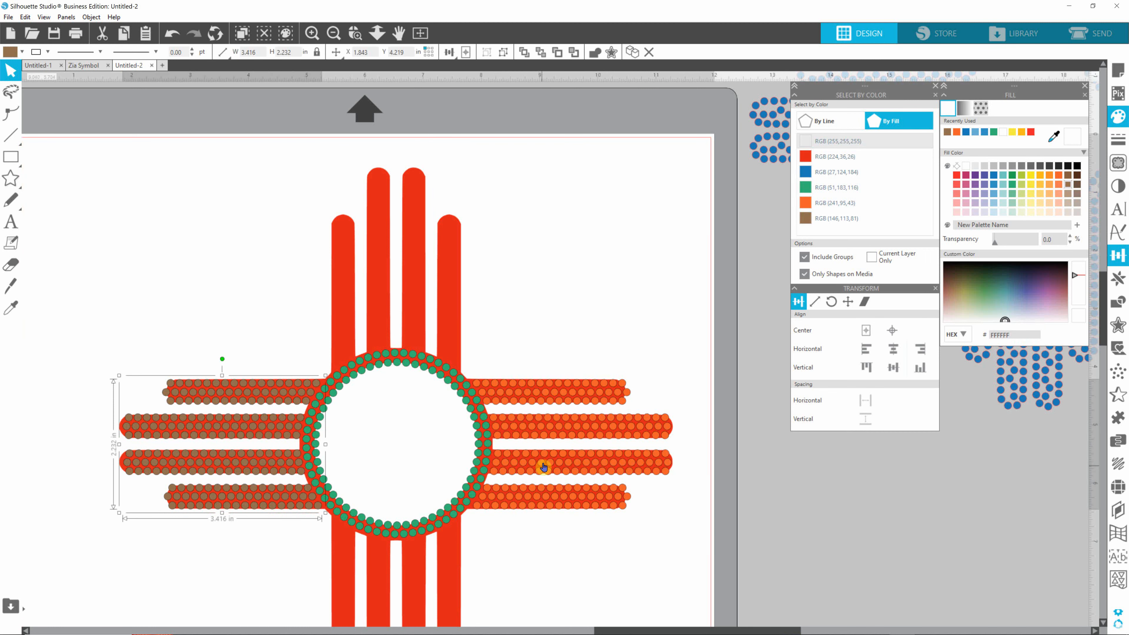
shift+click(551, 439)
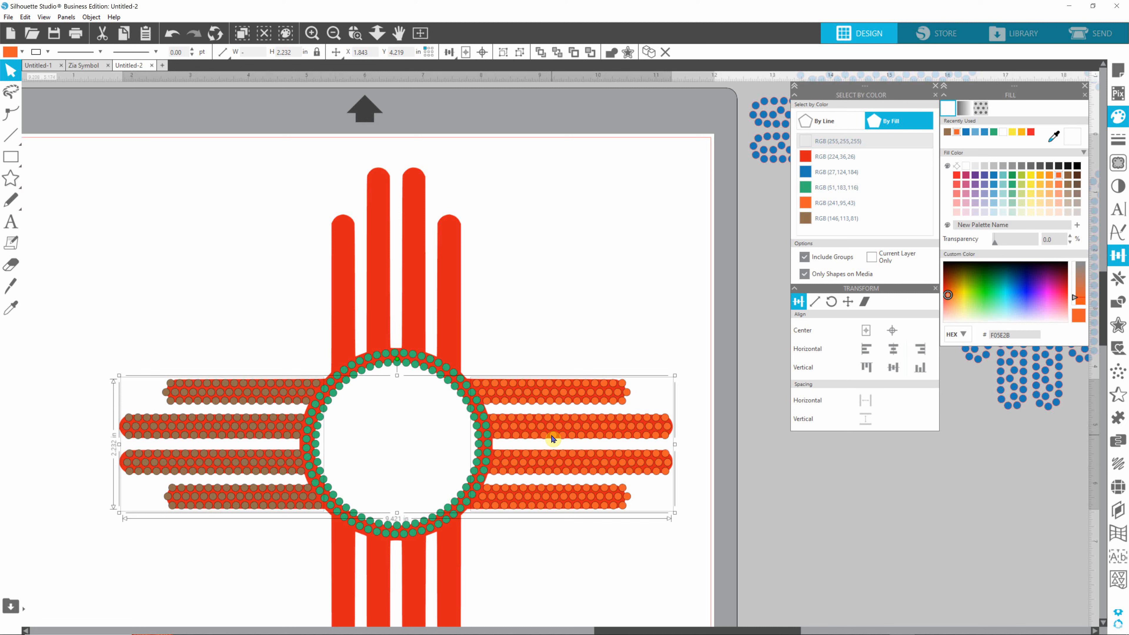
key(i)
key(ctrl+v)
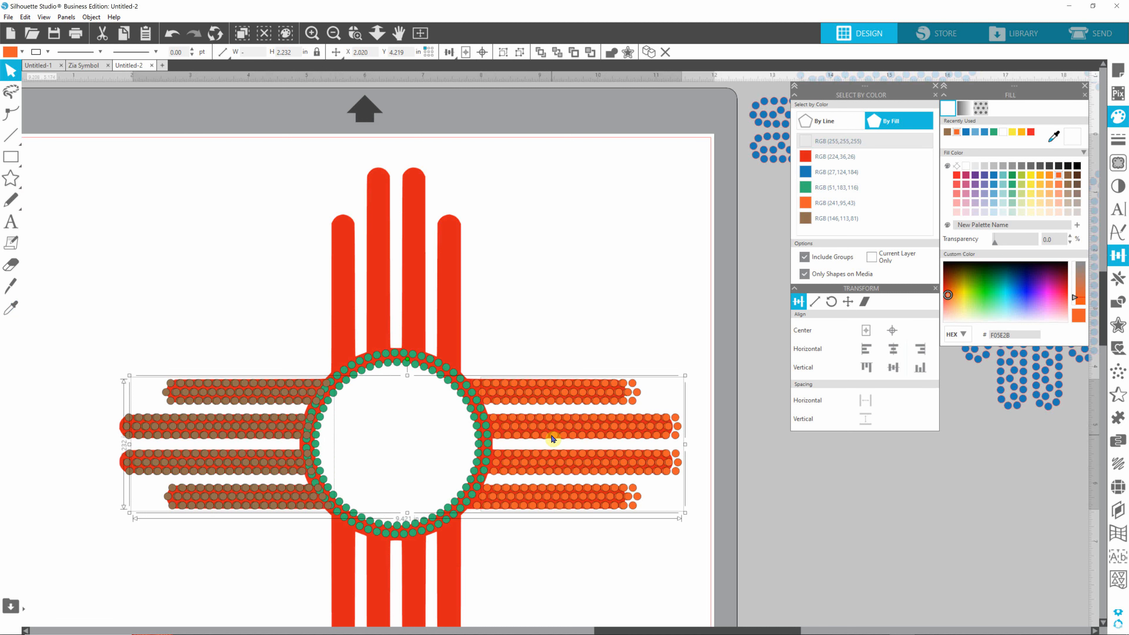
drag(550, 432, 537, 238)
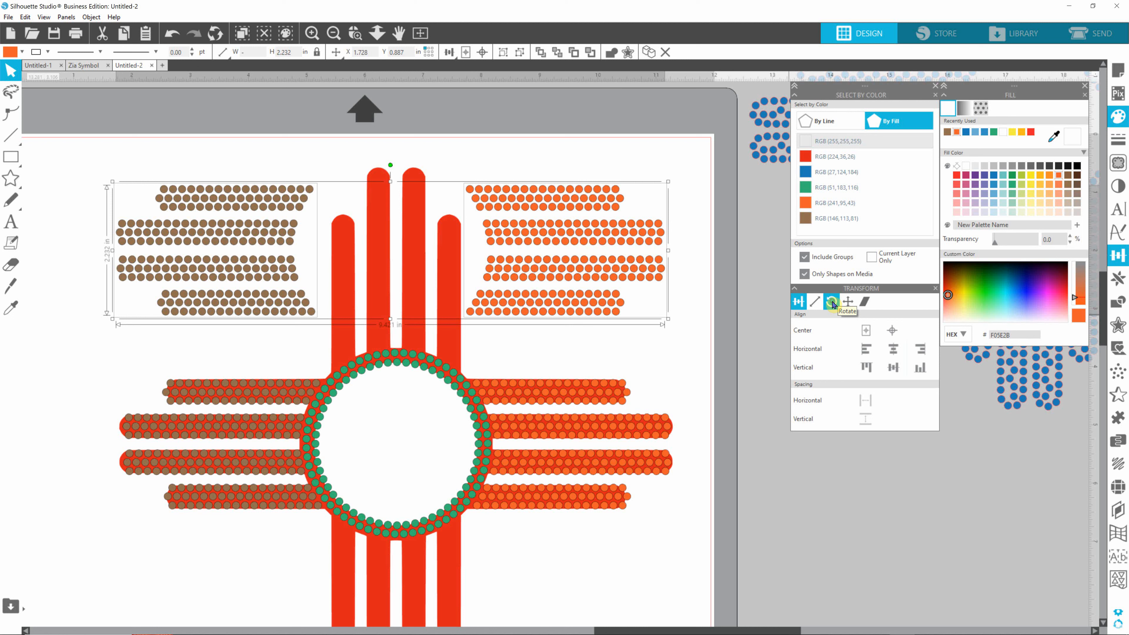
Rotate the copied groups by -90° and place them over the vertical arms at X about 5.420 in, Y about 0.589 in.
click(831, 302)
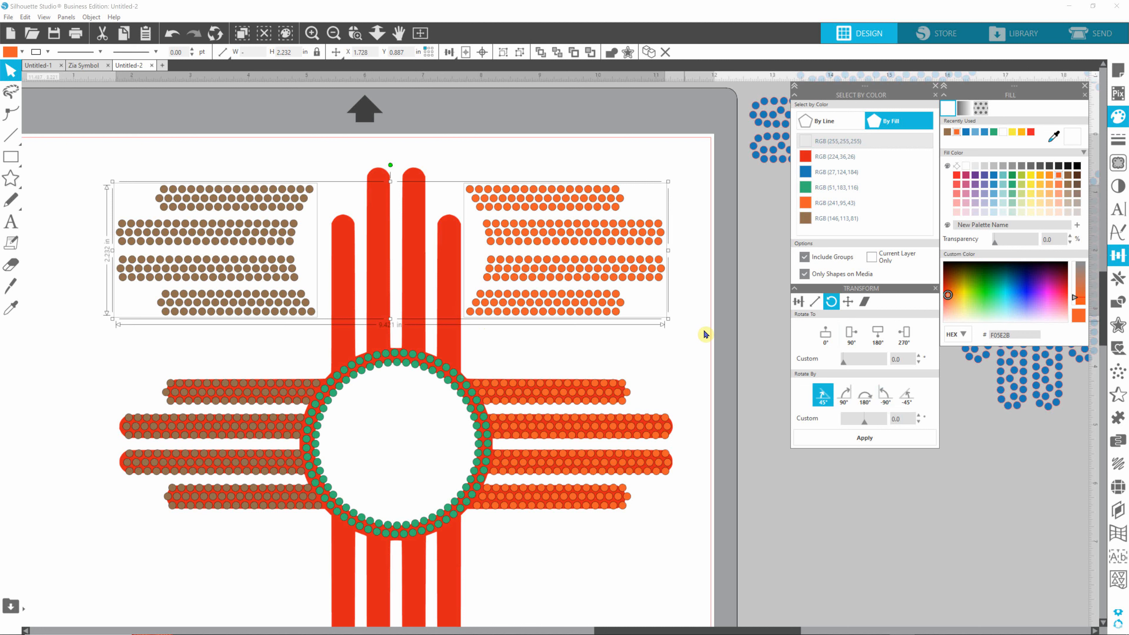
click(884, 400)
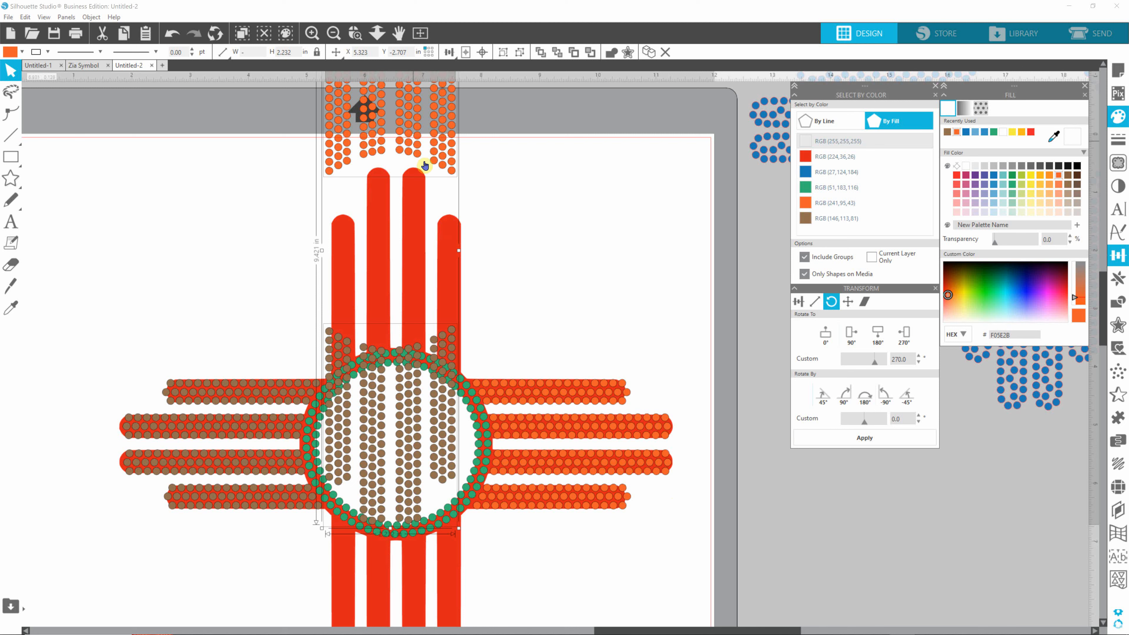
key(Down)
drag(415, 148, 421, 337)
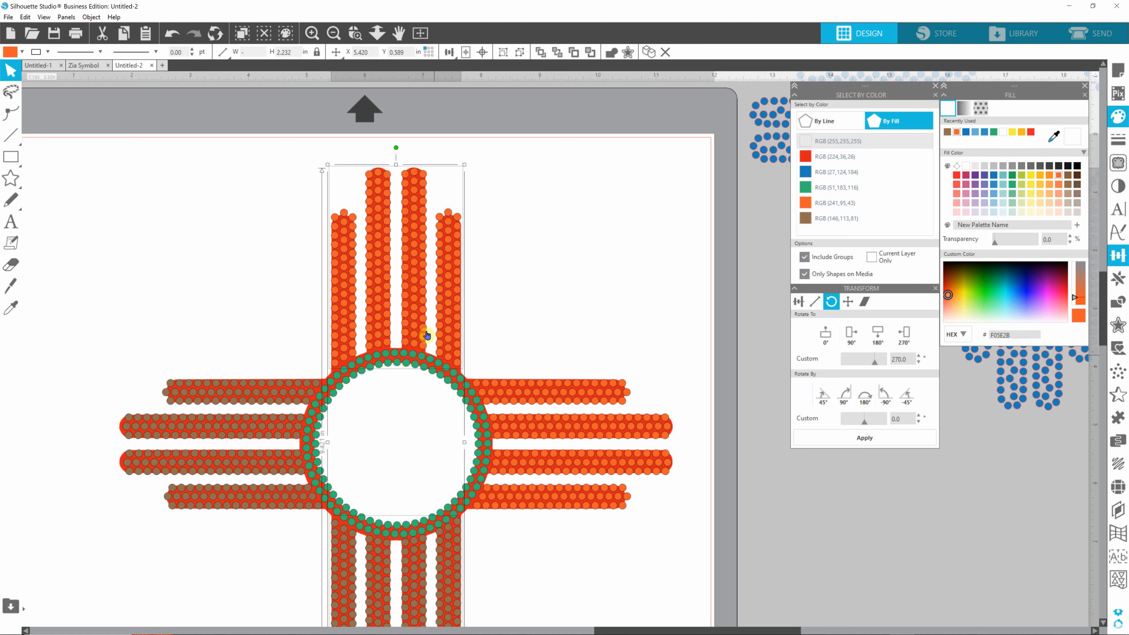
scroll(443, 403, up, 2)
scroll(416, 383, up, 3)
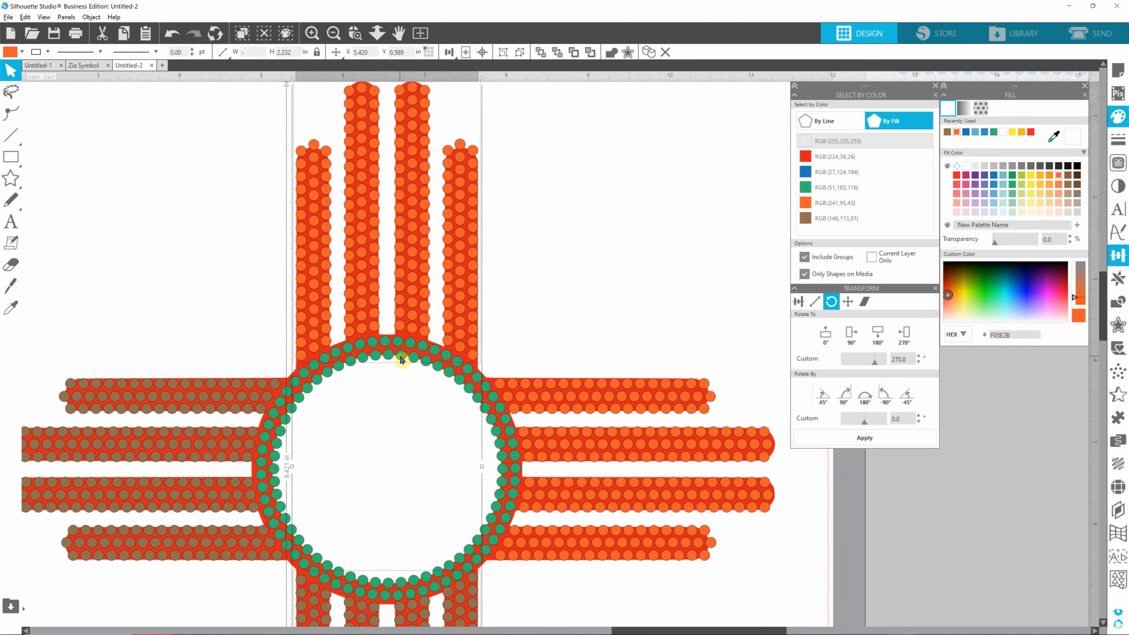
scroll(401, 358, up, 3)
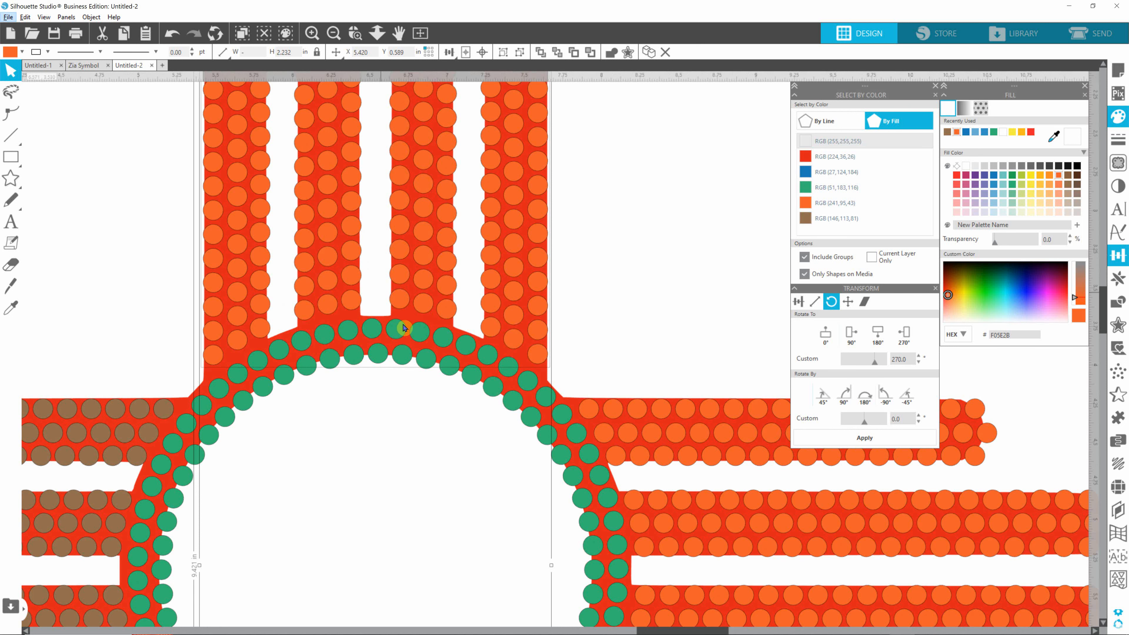
key(Down)
key(Down)
key(Down)
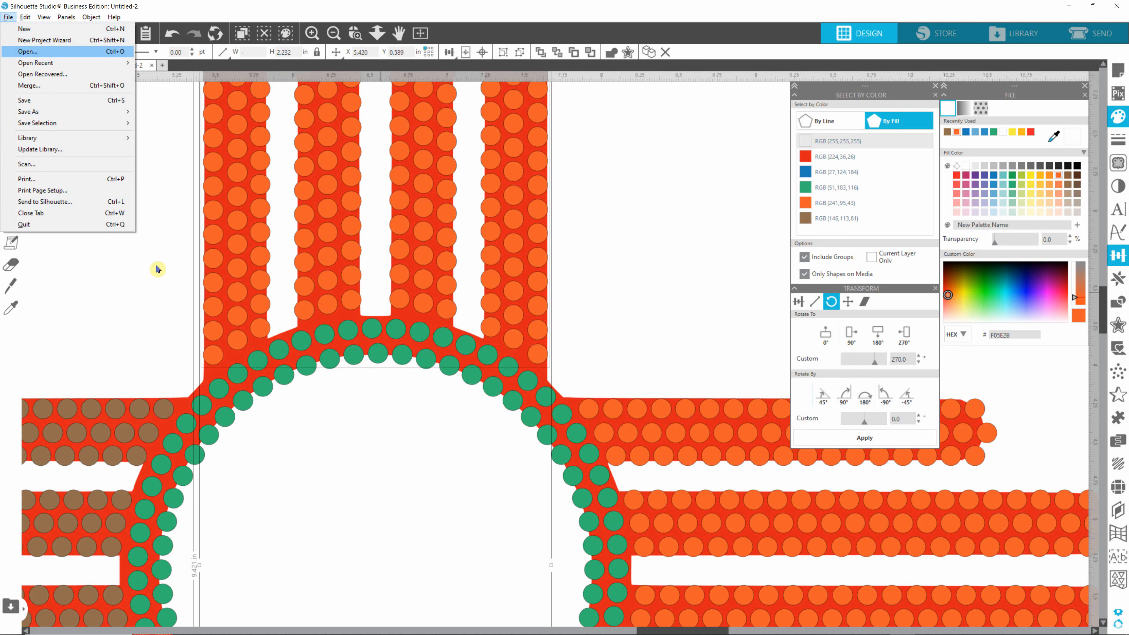
click(156, 147)
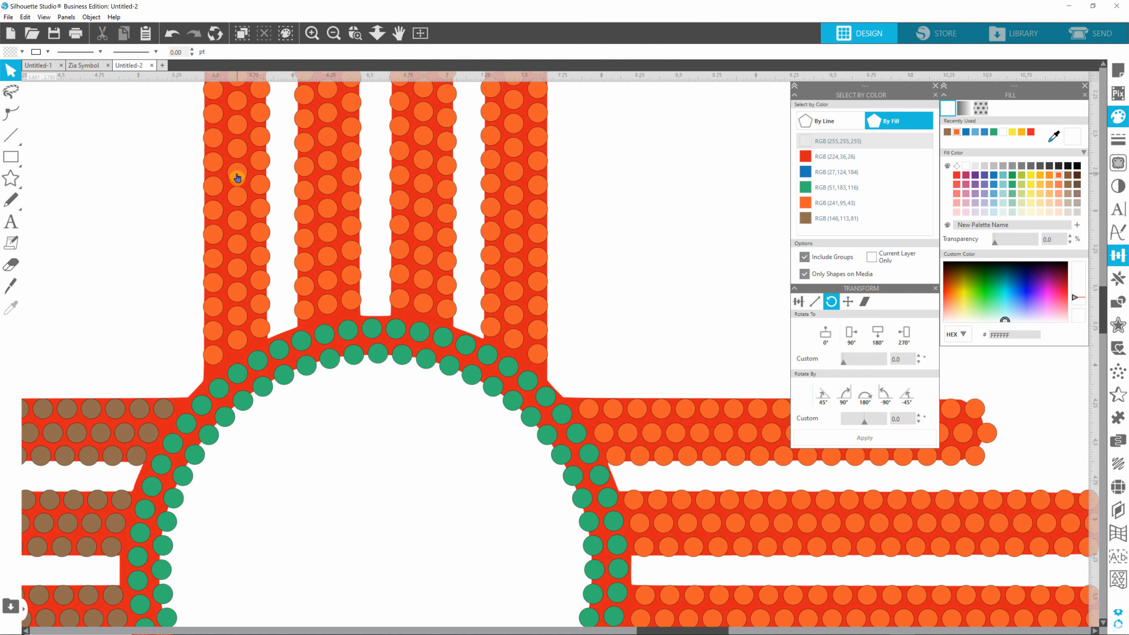
Nudge only the orange rhinestone group on the upper vertical arms down to Y about 0.622 in.
click(270, 183)
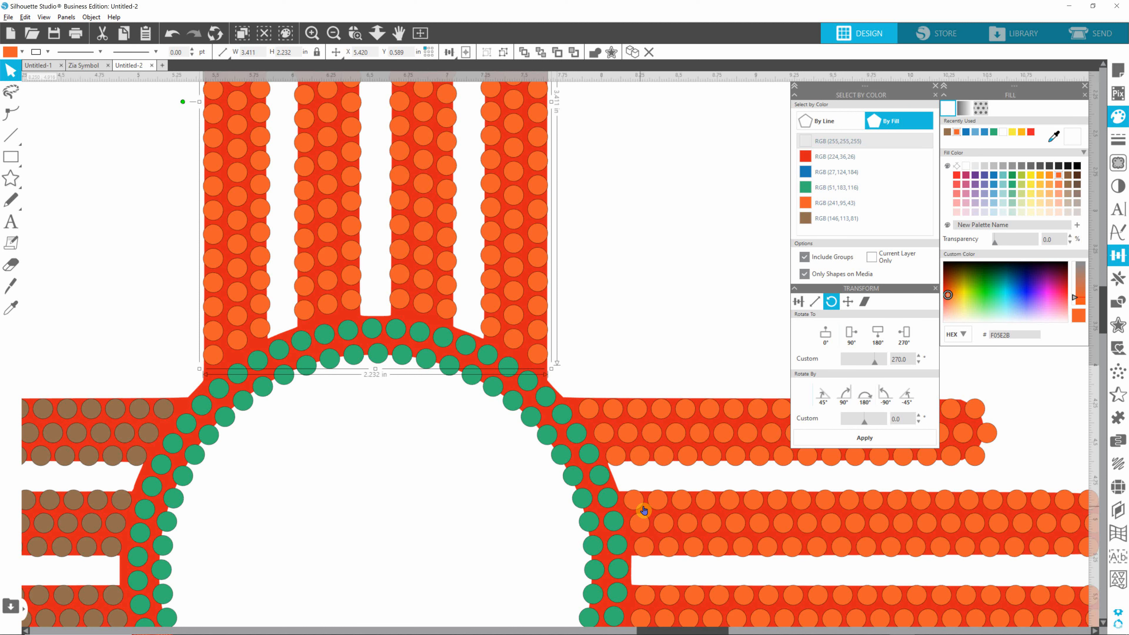
key(alt)
key(Down)
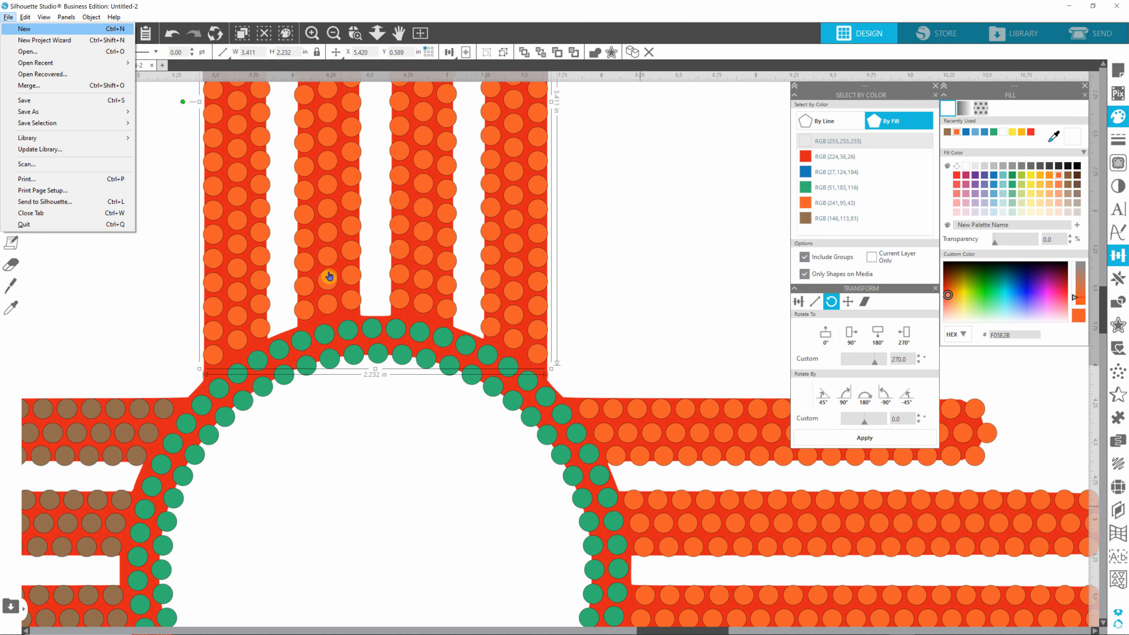
click(718, 258)
click(541, 357)
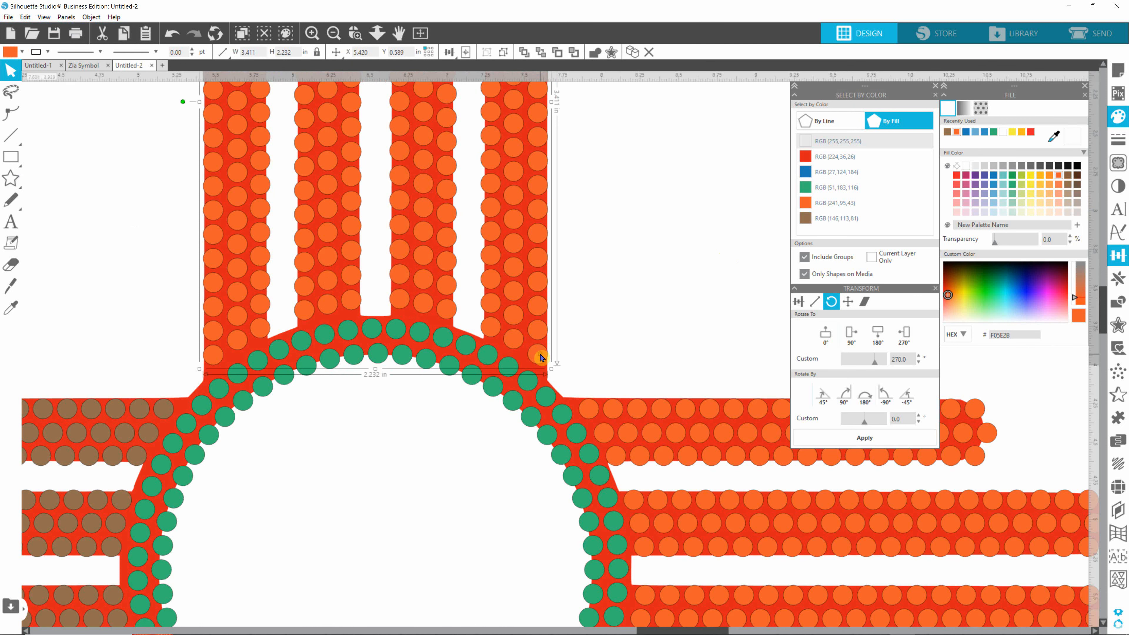
key(Down)
key(Down)
key(Down)
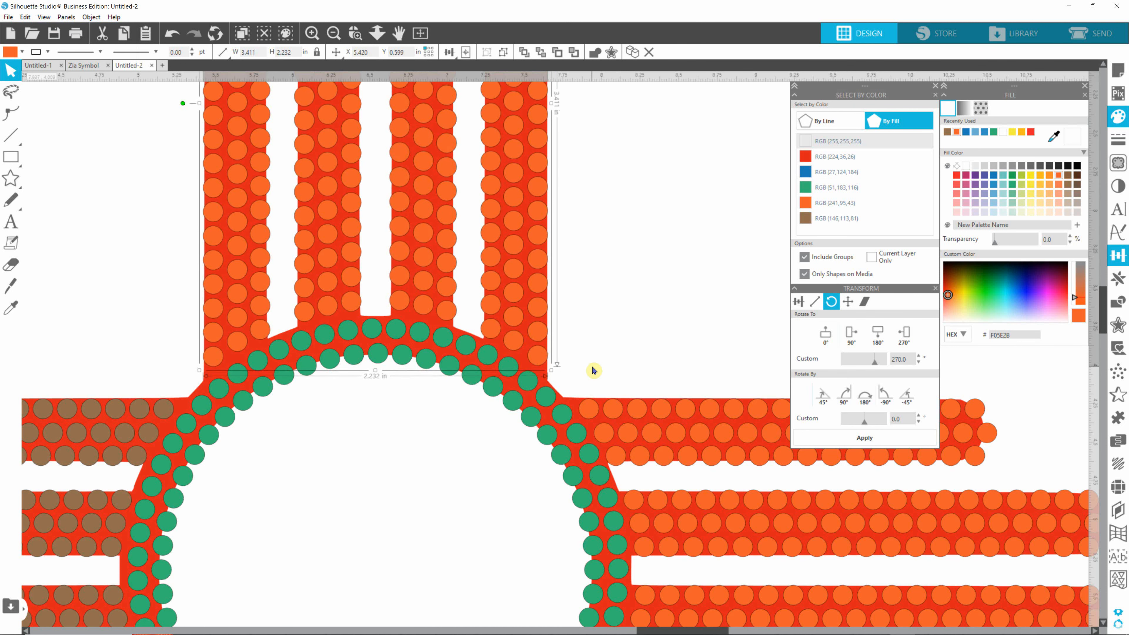
key(Down)
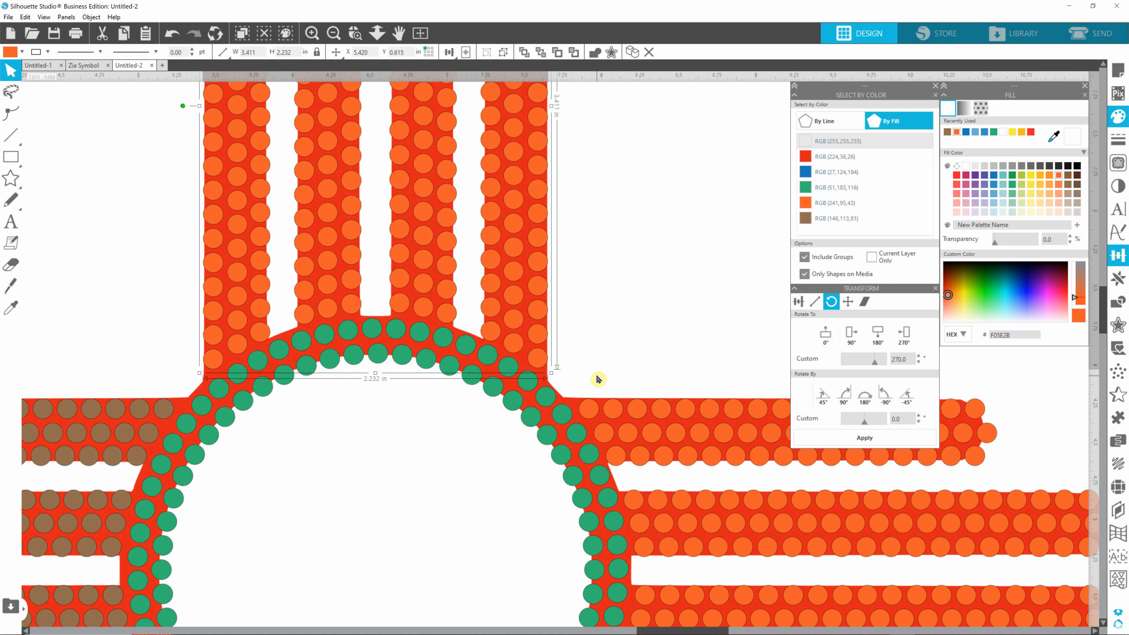
key(Down)
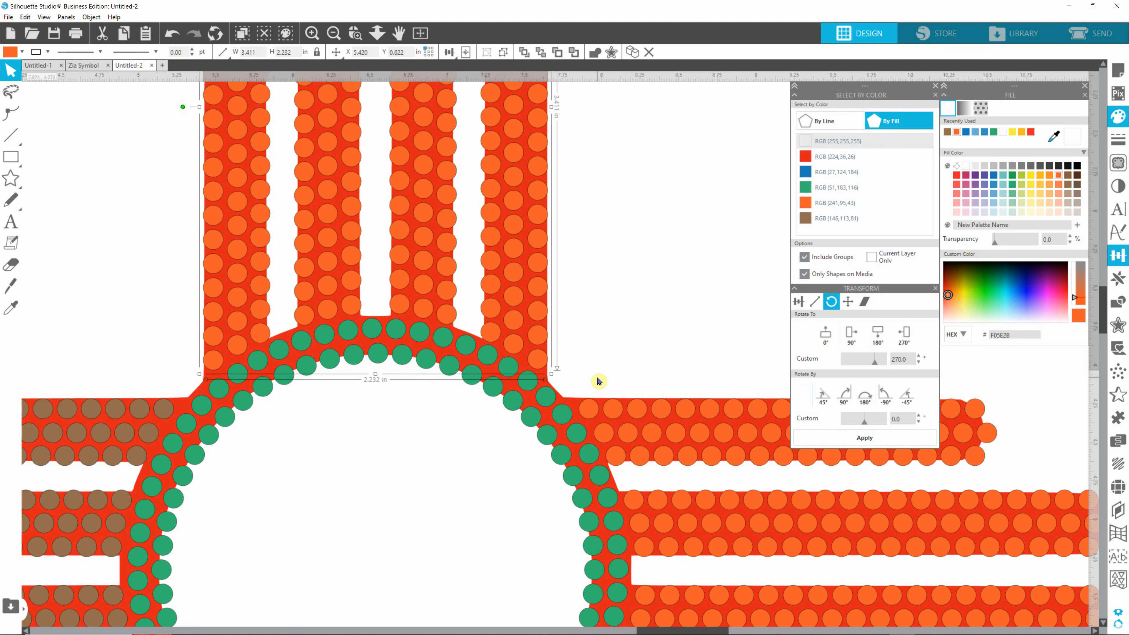
Nudge the brown rhinestone group on the lower vertical arms down to Y about 6.638 in.
scroll(660, 479, down, 3)
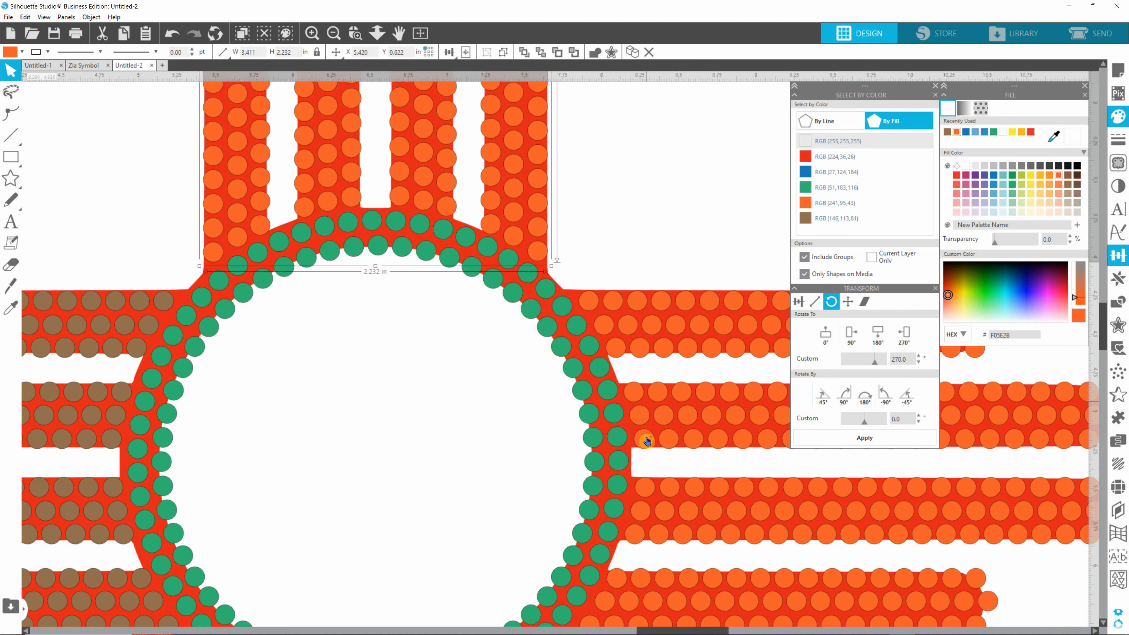
scroll(596, 537, down, 2)
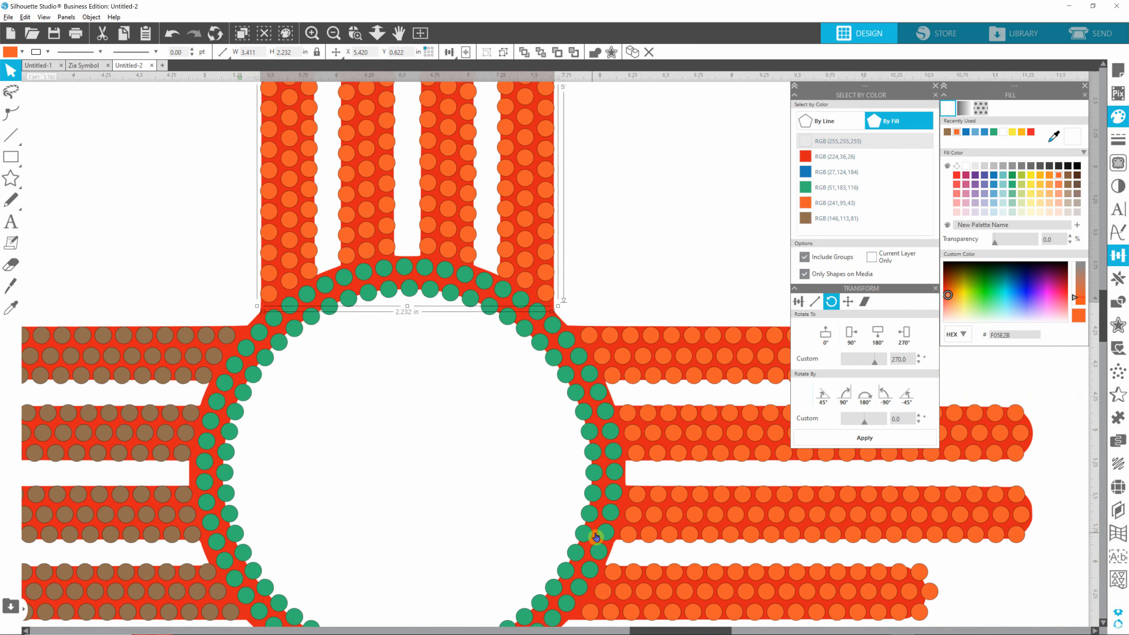
drag(1102, 324, 1101, 403)
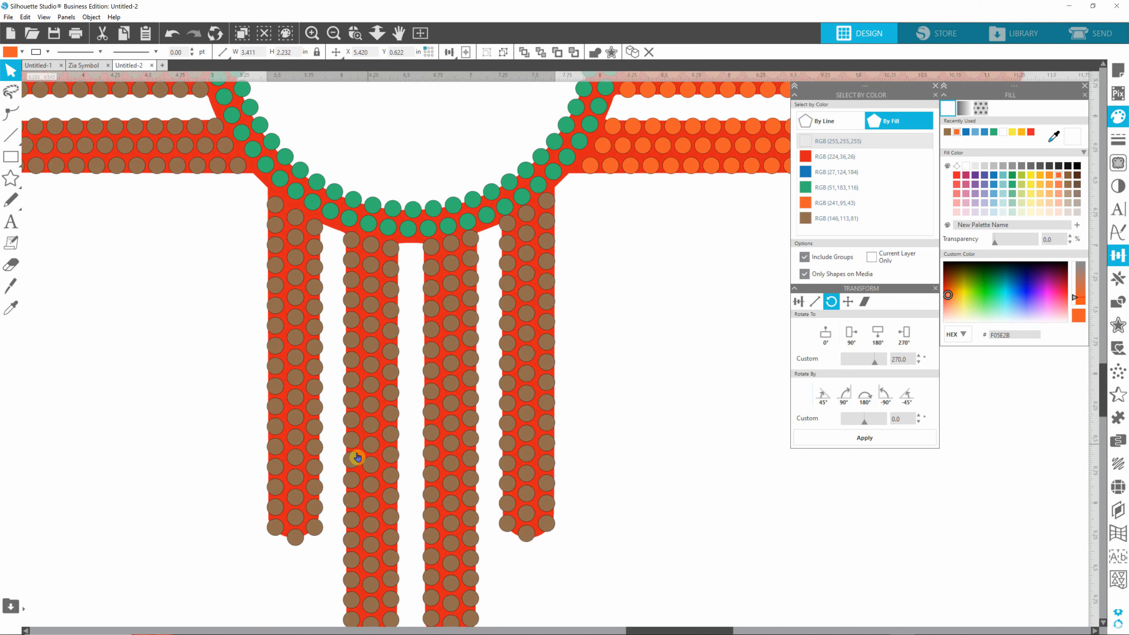
click(430, 434)
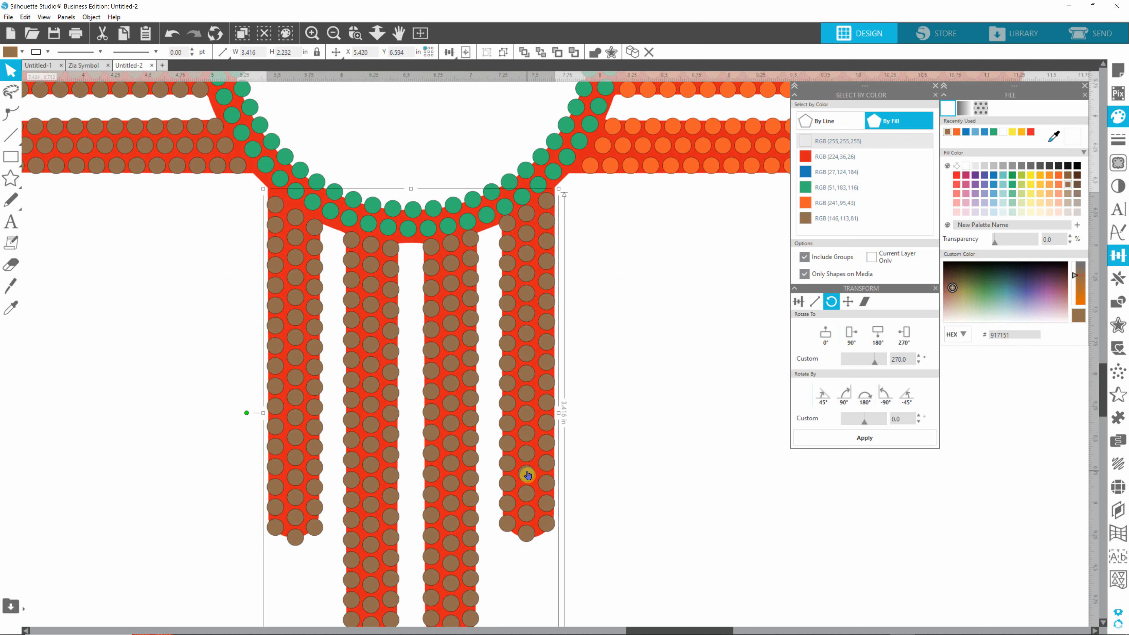
key(Down)
key(Down)
key(Down)
key(Down)
key(Down)
key(Down)
key(Down)
key(Down)
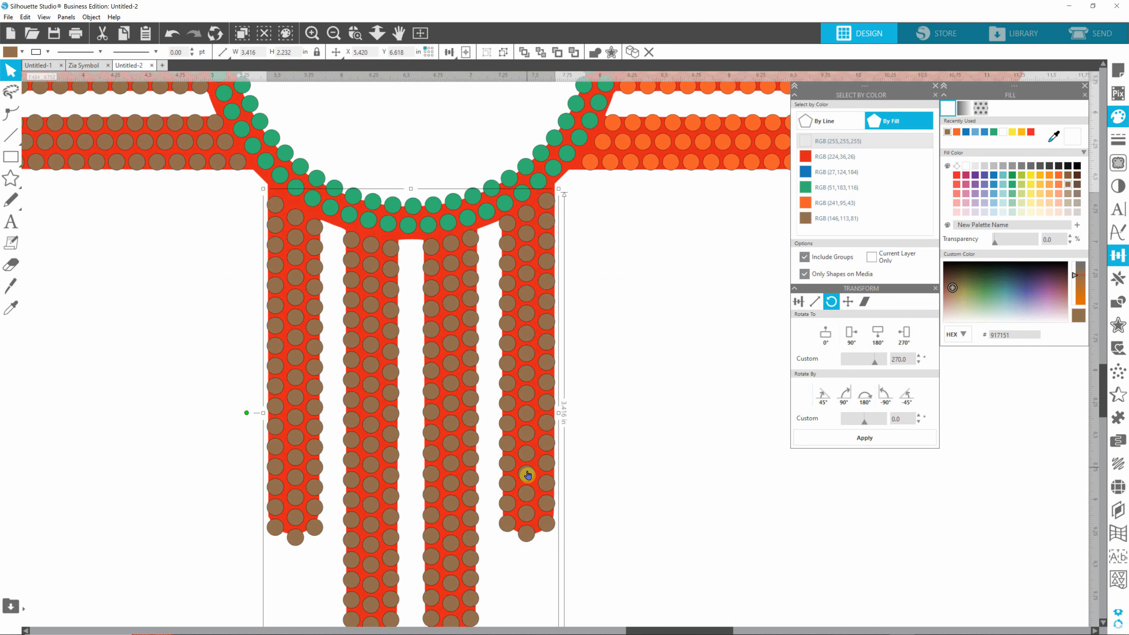
key(Down)
key(Down)
key(Down)
key(Down)
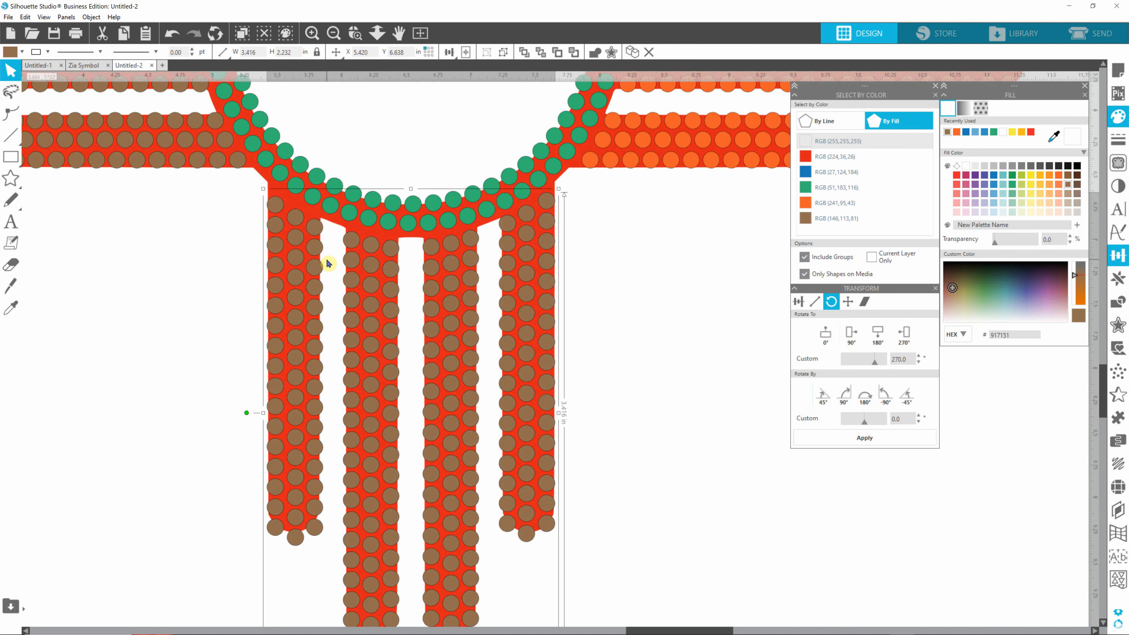
Fill the rhinestone group on the lower vertical arms with light blue, hex CDE6F3.
key(i)
key(v)
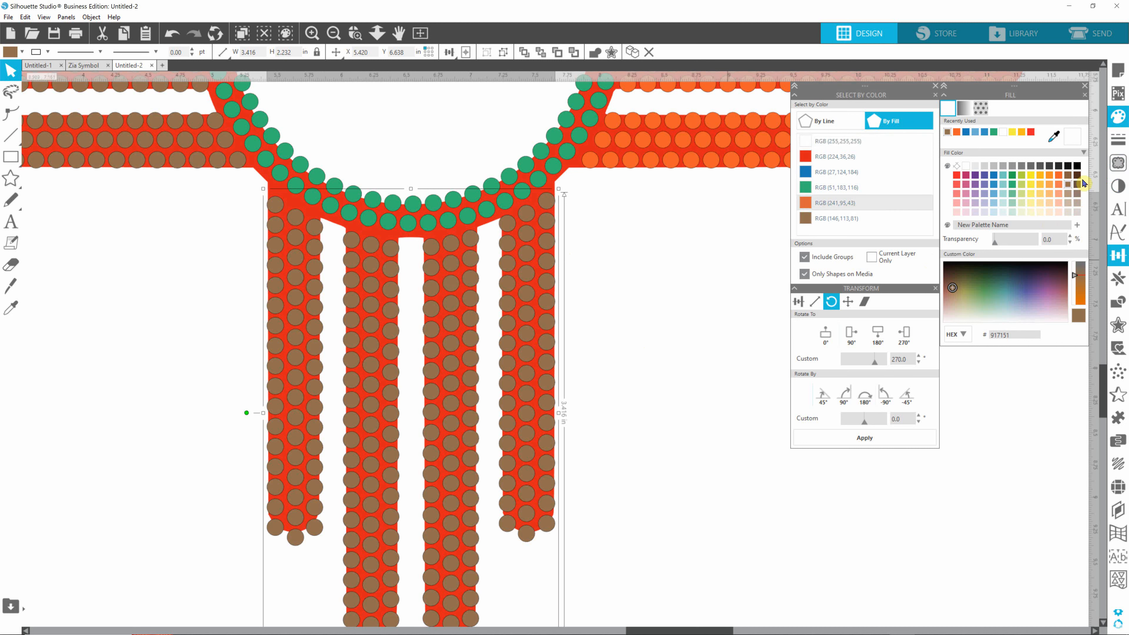
click(998, 213)
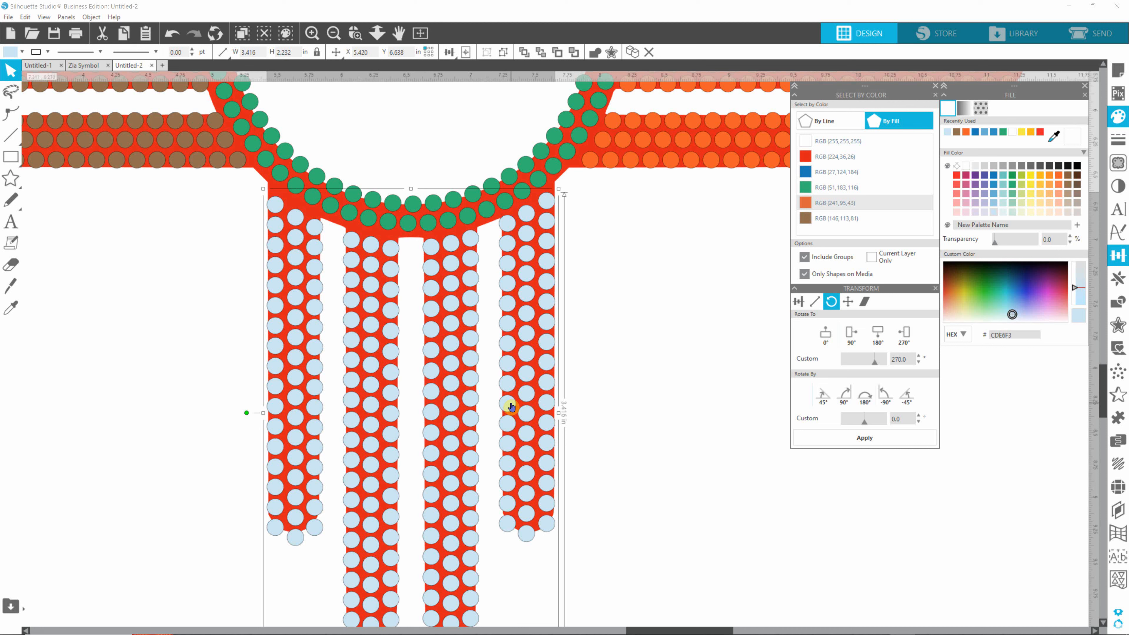
Ungroup the light blue rhinestones on the lower arms and select only the group covering the two right-hand arms.
key(i)
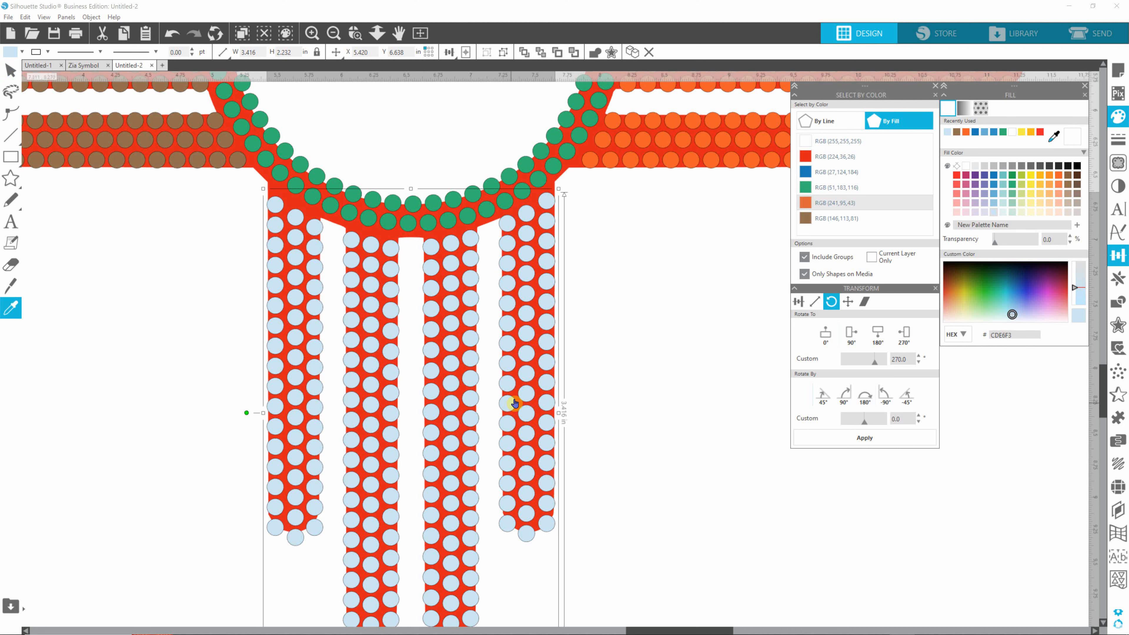
key(ctrl+shift+g)
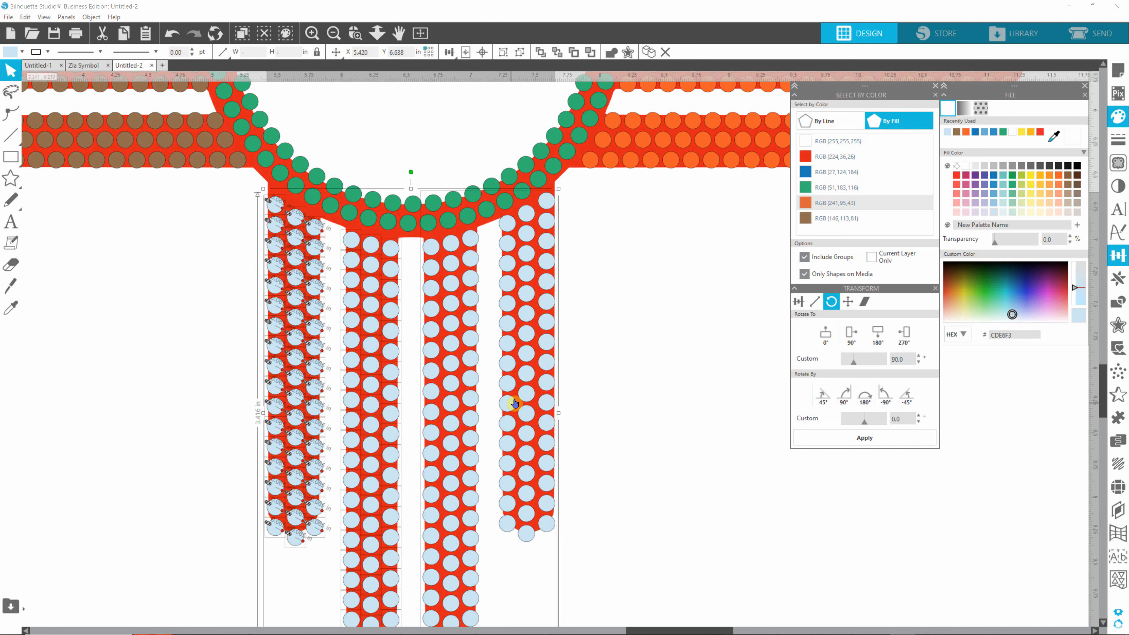
click(724, 442)
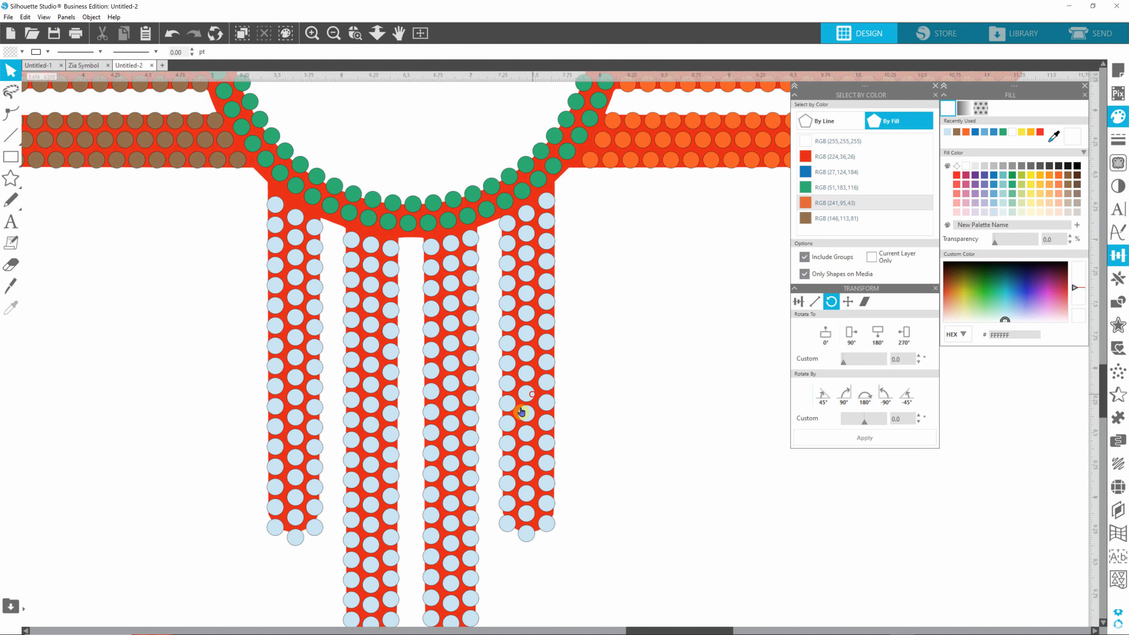
click(536, 399)
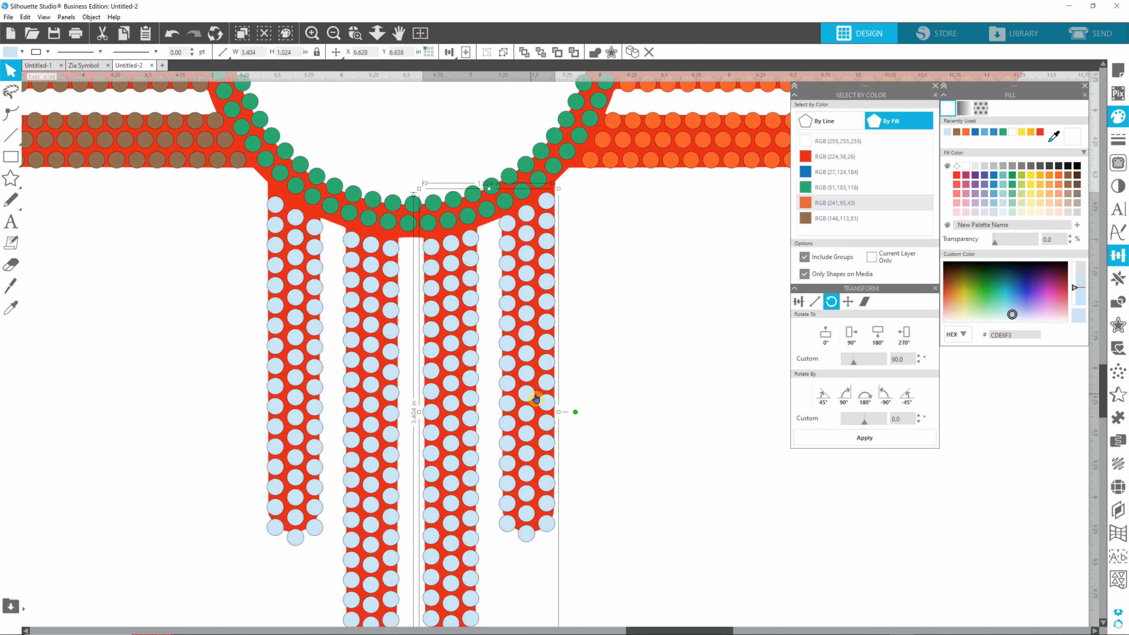
Select all light blue rhinestones on the outer left lower arm and nudge them up to Y about 6.616 in.
click(395, 374)
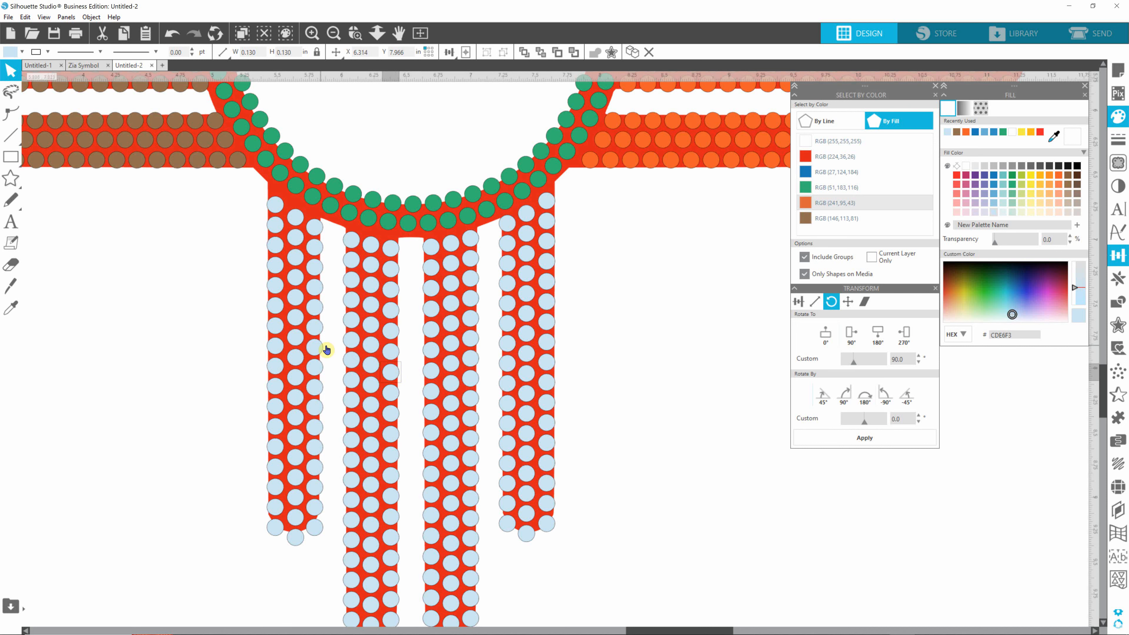
click(315, 348)
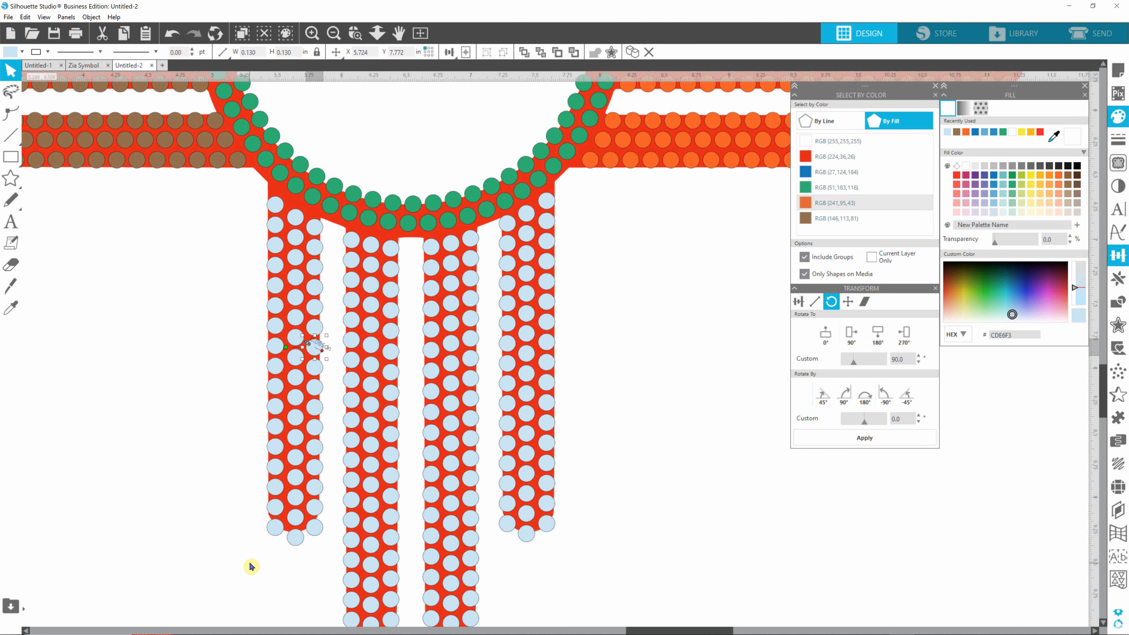
drag(246, 581, 334, 198)
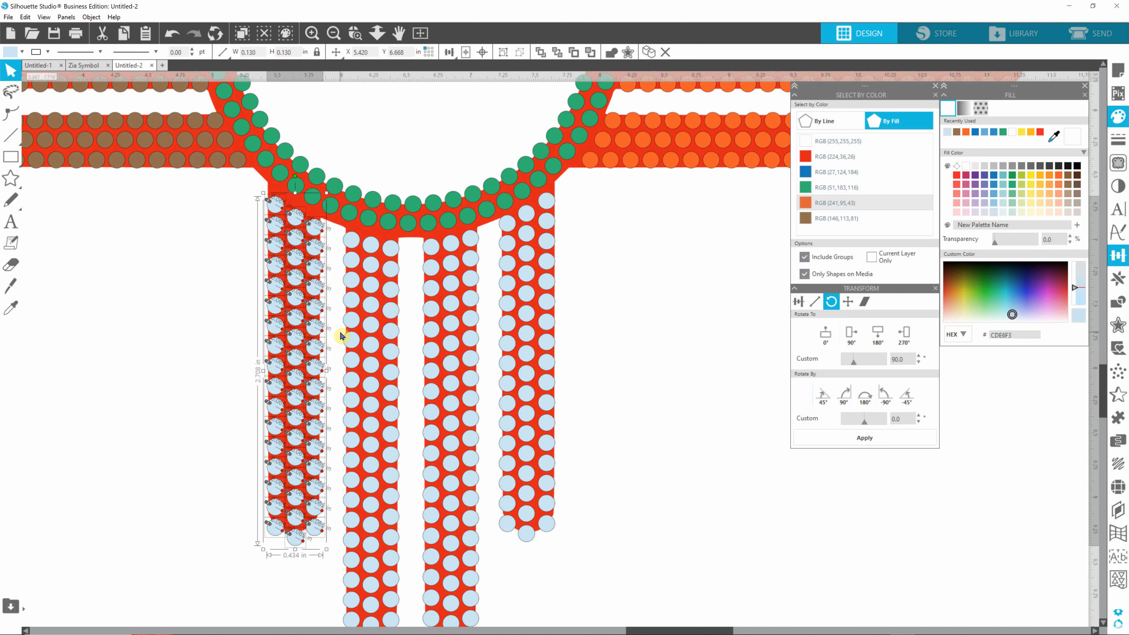
key(Up)
key(Up)
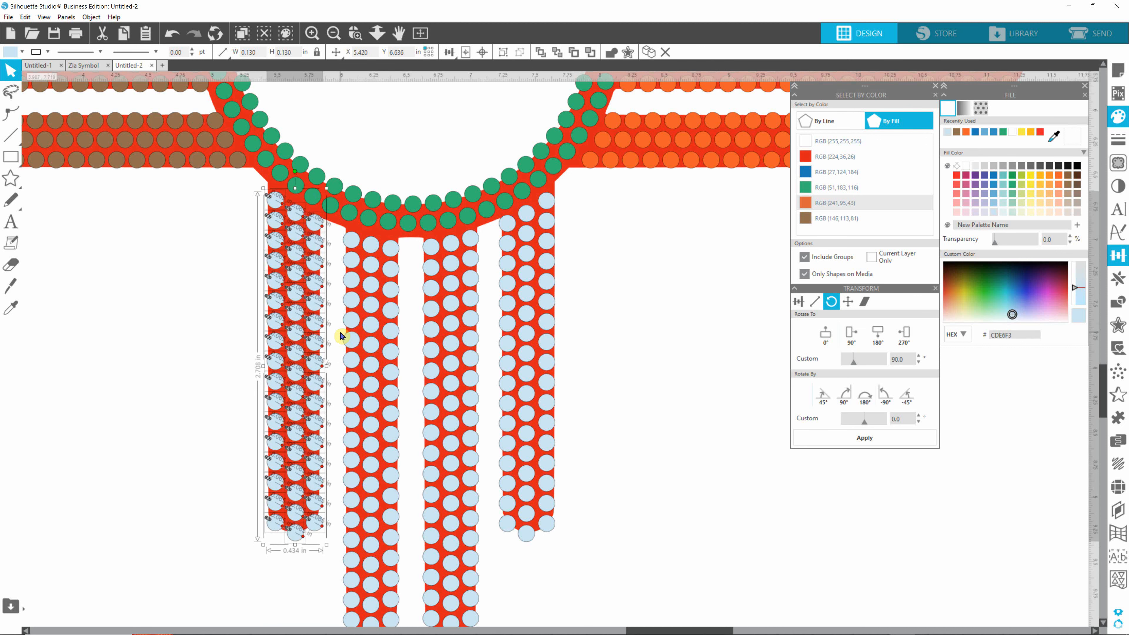
key(Up)
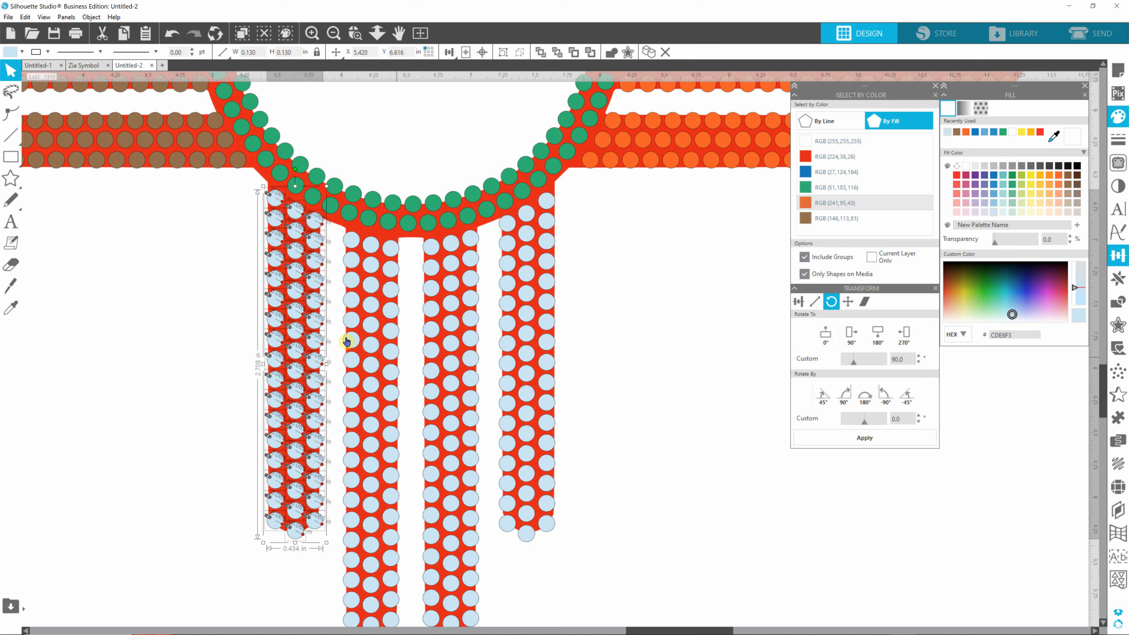
Select the light blue rhinestones on the inner left lower arm, nudge them up to Y about 6.908 in and deselect them.
scroll(1103, 389, down, 1)
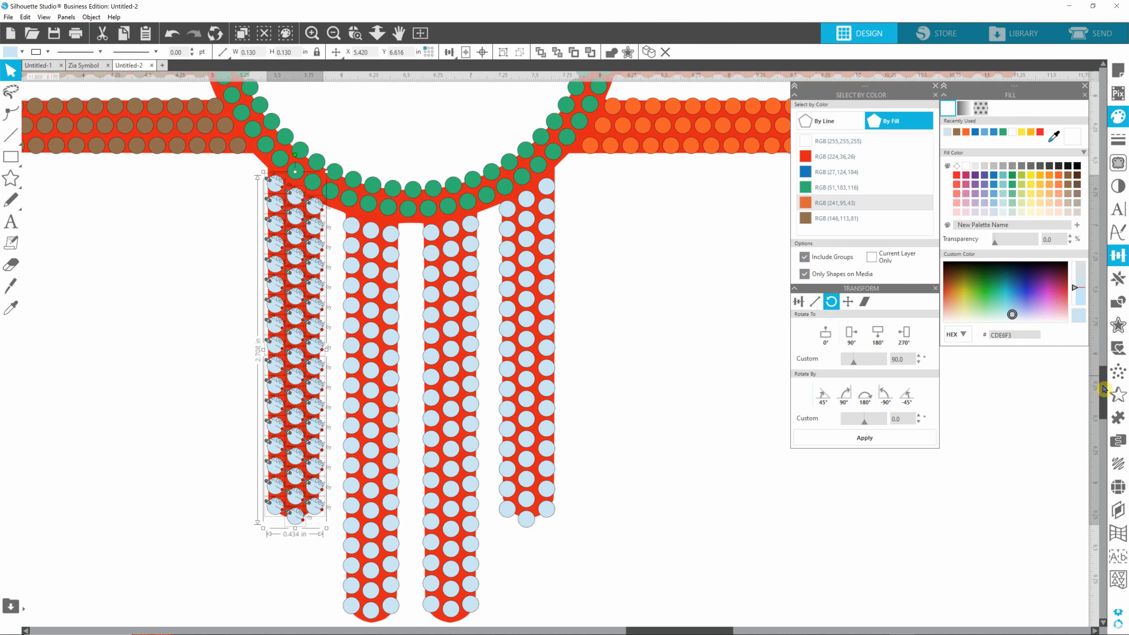
scroll(1104, 389, down, 5)
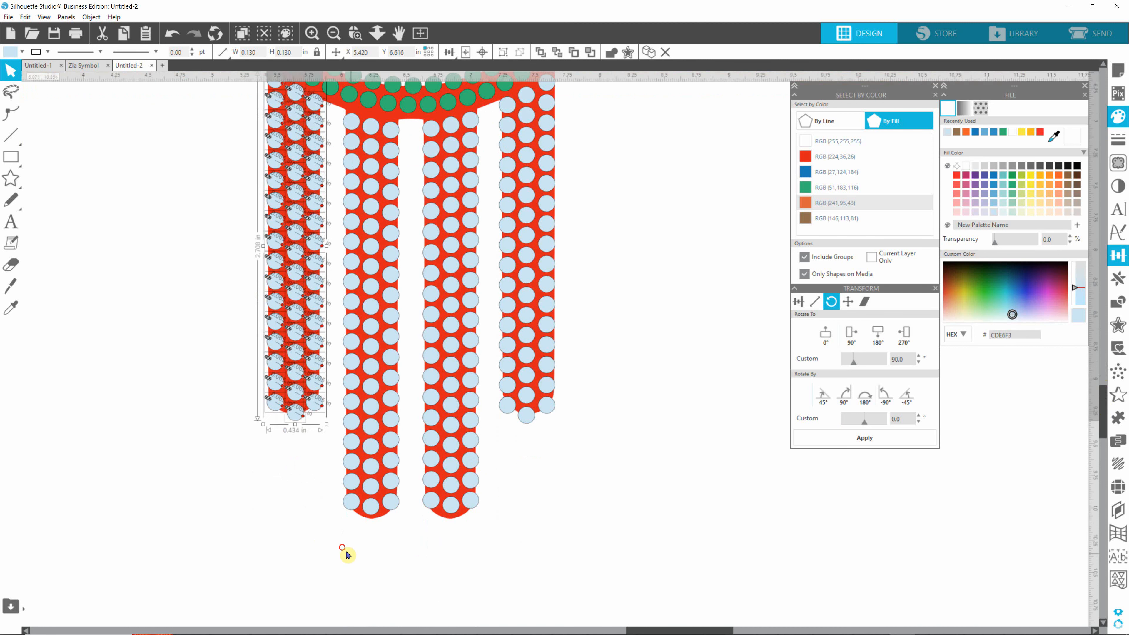
drag(338, 543, 408, 113)
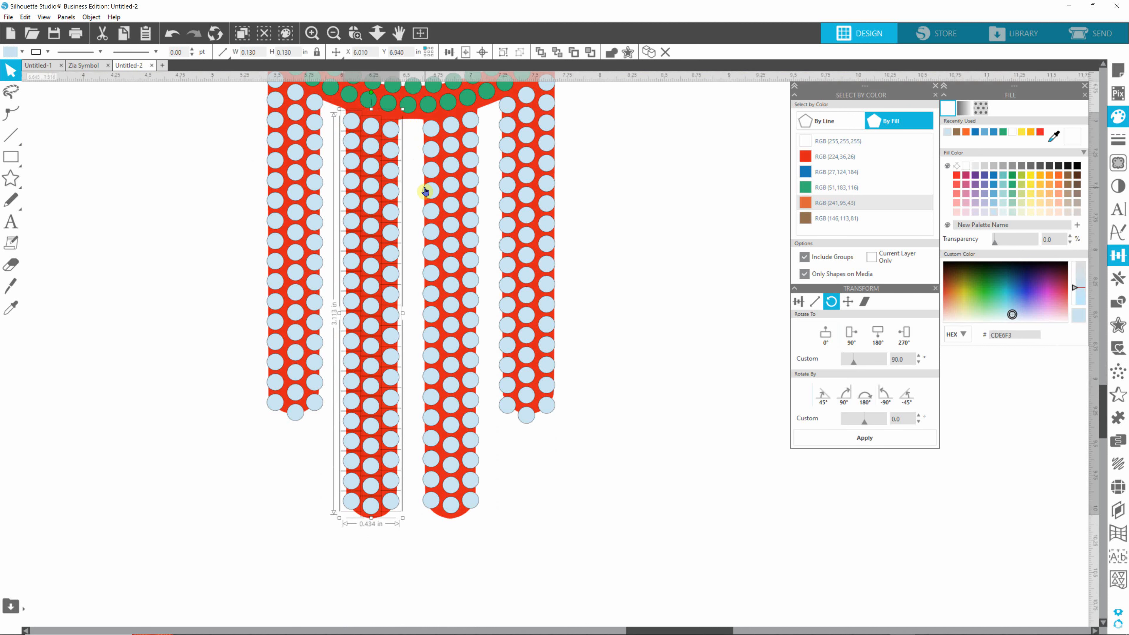
key(Up)
key(Up)
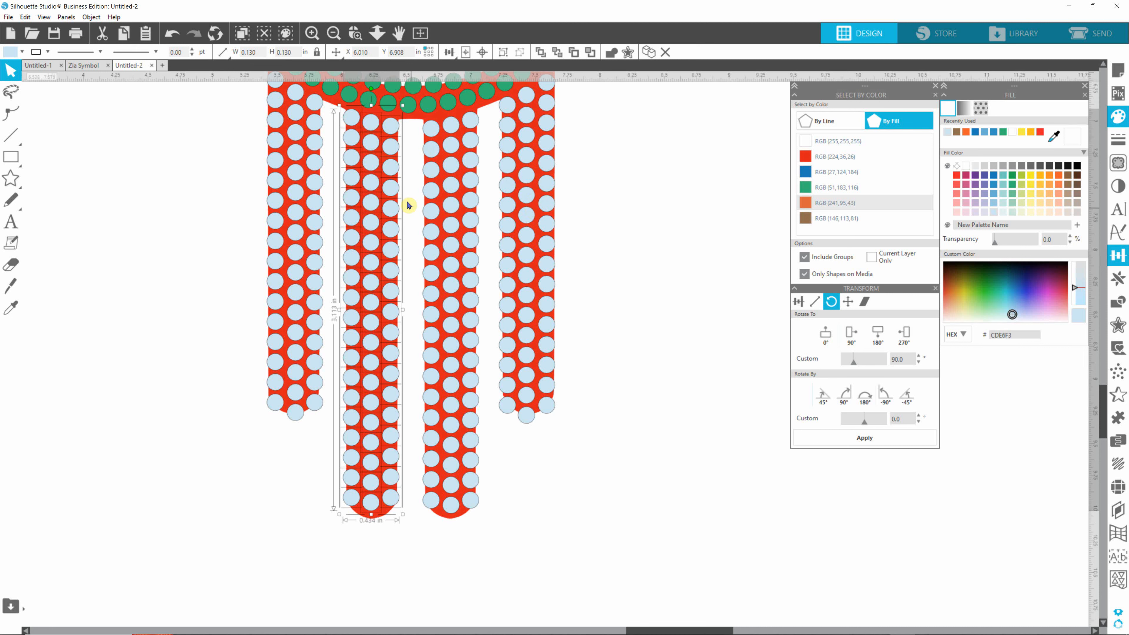
click(699, 364)
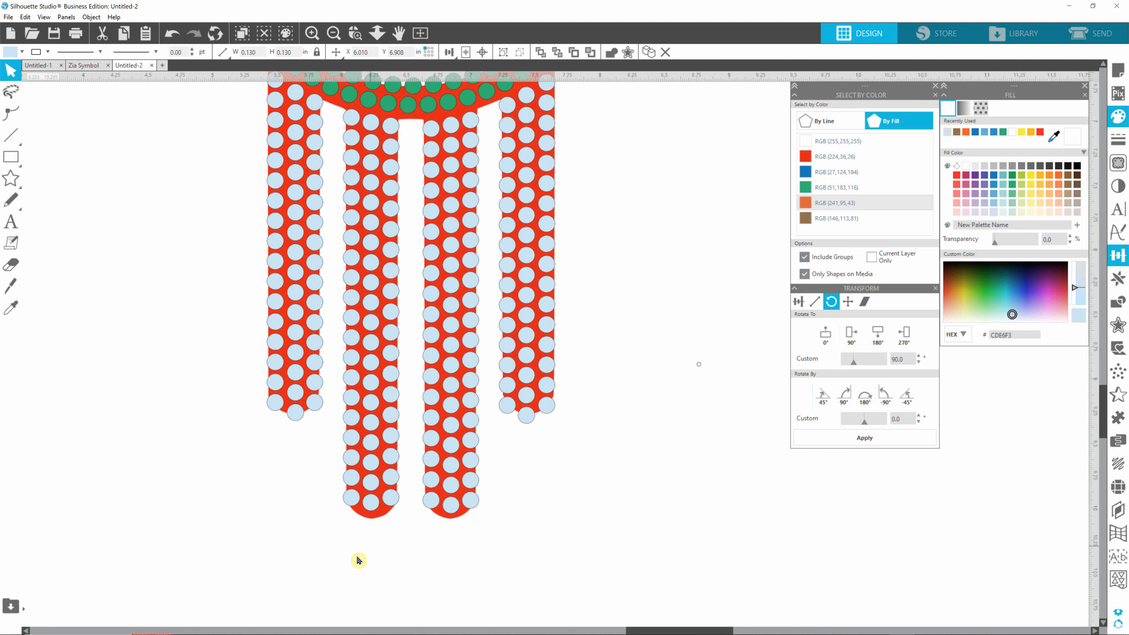
Try nudging the inner left lower arm's rhinestones down together with the green circle stone above them, to Y about 6.857 in.
drag(320, 536, 402, 95)
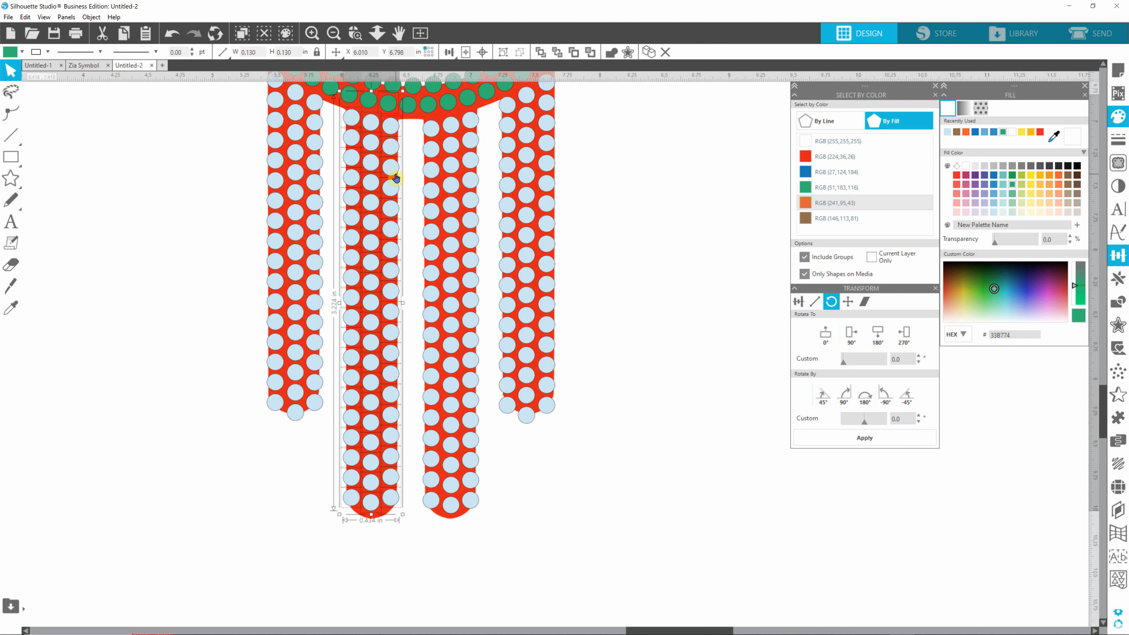
key(Down)
key(Down)
key(Down)
key(Down)
key(Down)
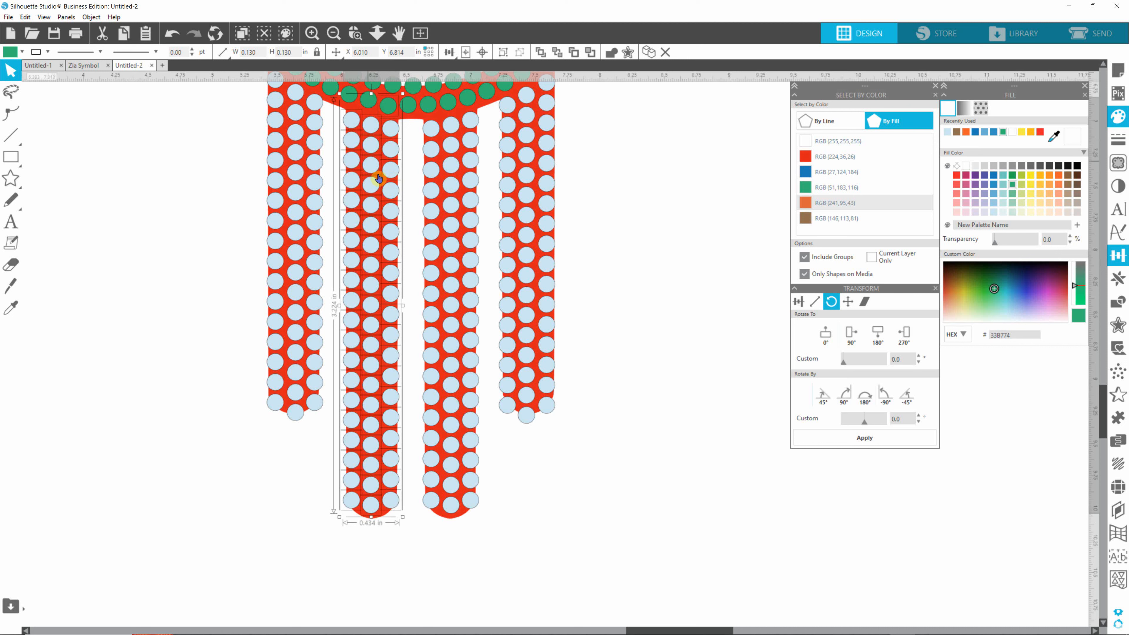
key(Down)
key(Down)
key(Down)
key(Down)
key(Down)
key(Down)
key(Down)
key(Down)
key(Down)
key(Down)
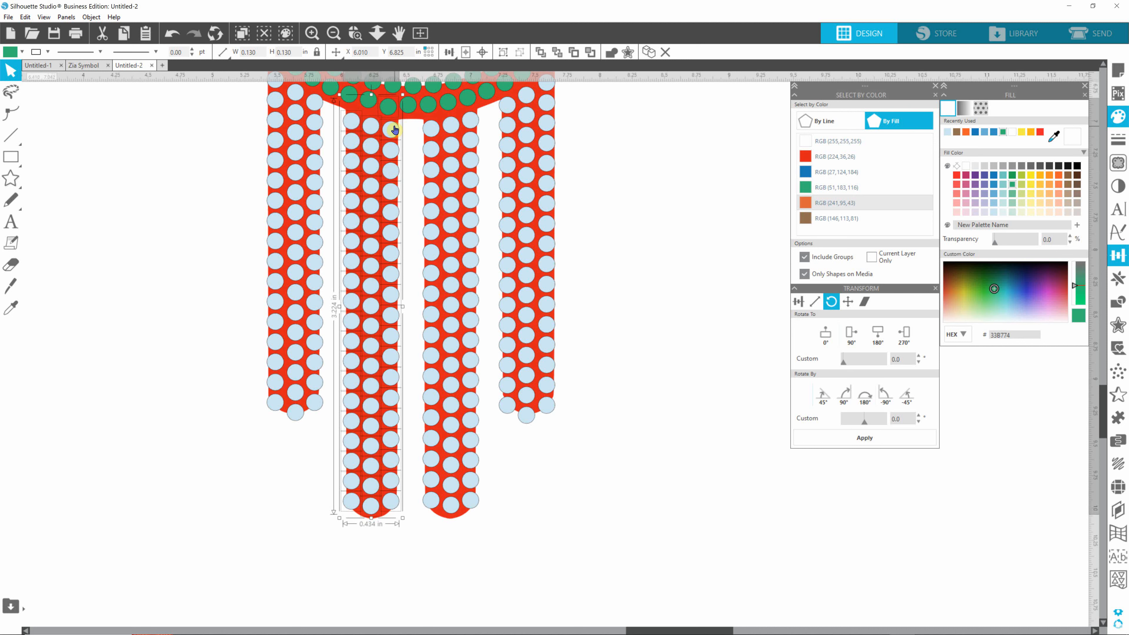
key(Down)
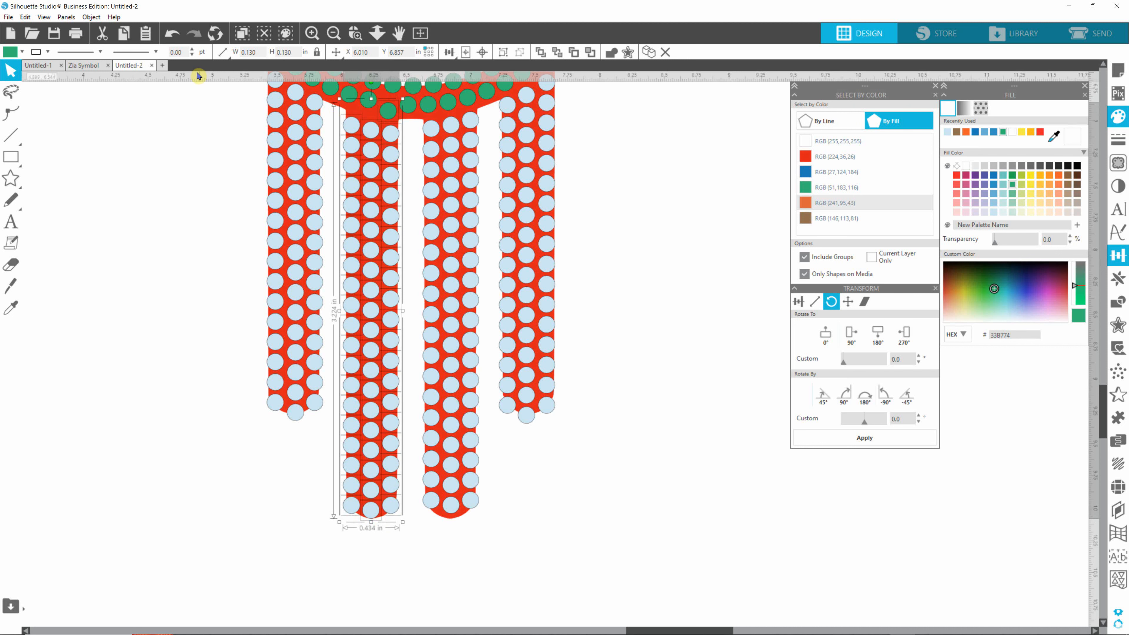
Undo the downward nudges of the inner left lower arm selection back to Y about 6.806 in and release the selected stones.
click(175, 40)
click(174, 40)
click(174, 40)
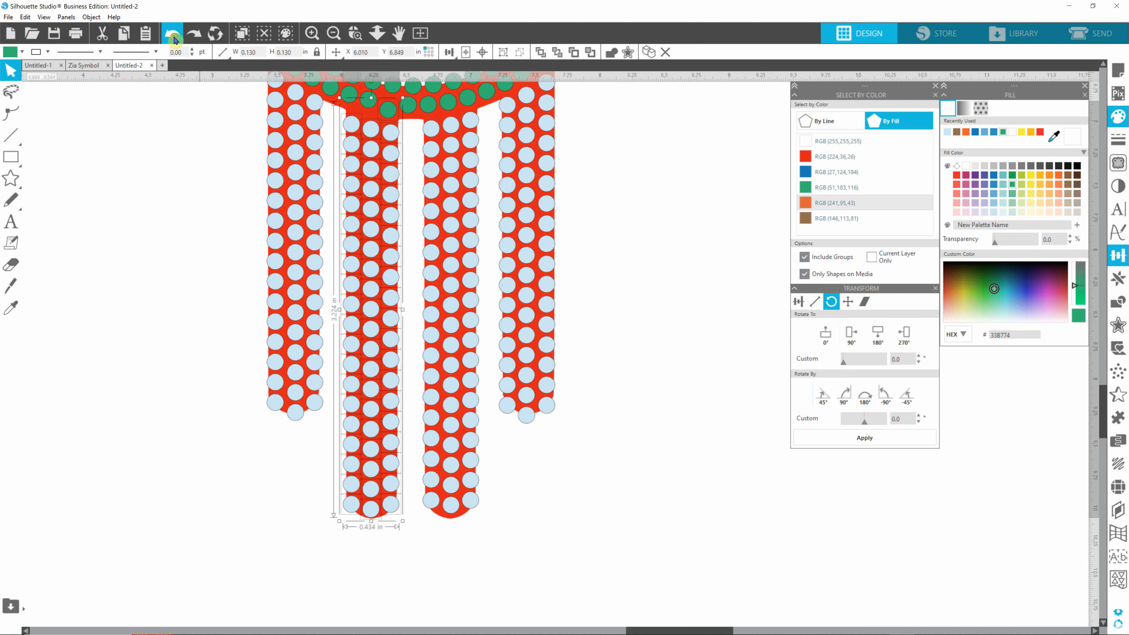
click(174, 40)
click(174, 39)
click(175, 40)
click(174, 40)
click(174, 40)
click(174, 40)
click(174, 40)
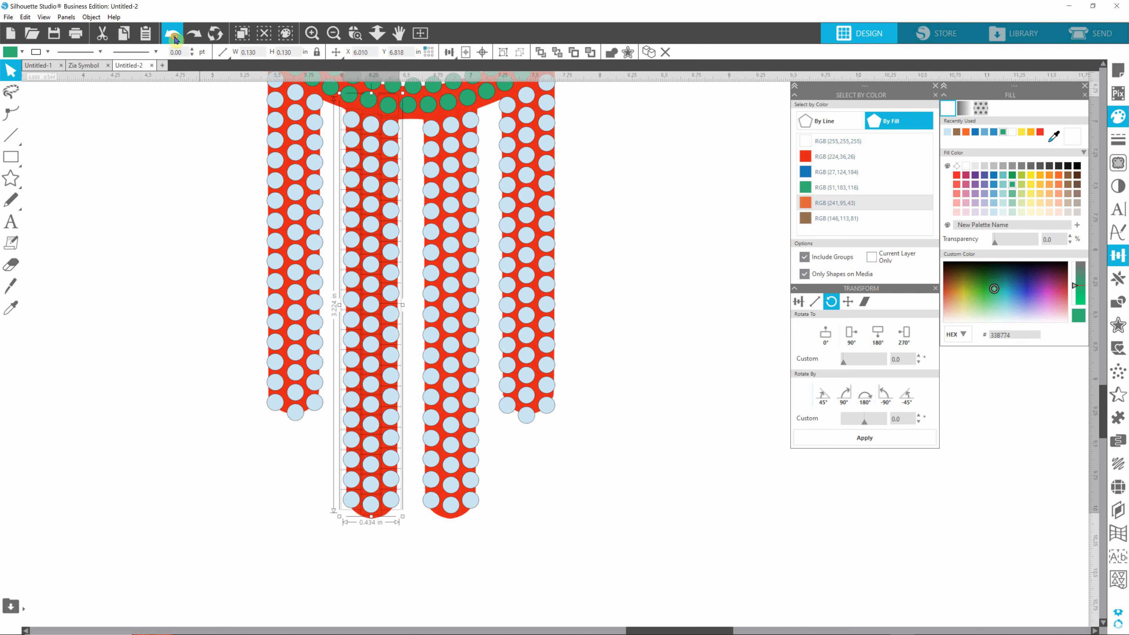
click(174, 40)
click(175, 40)
click(174, 40)
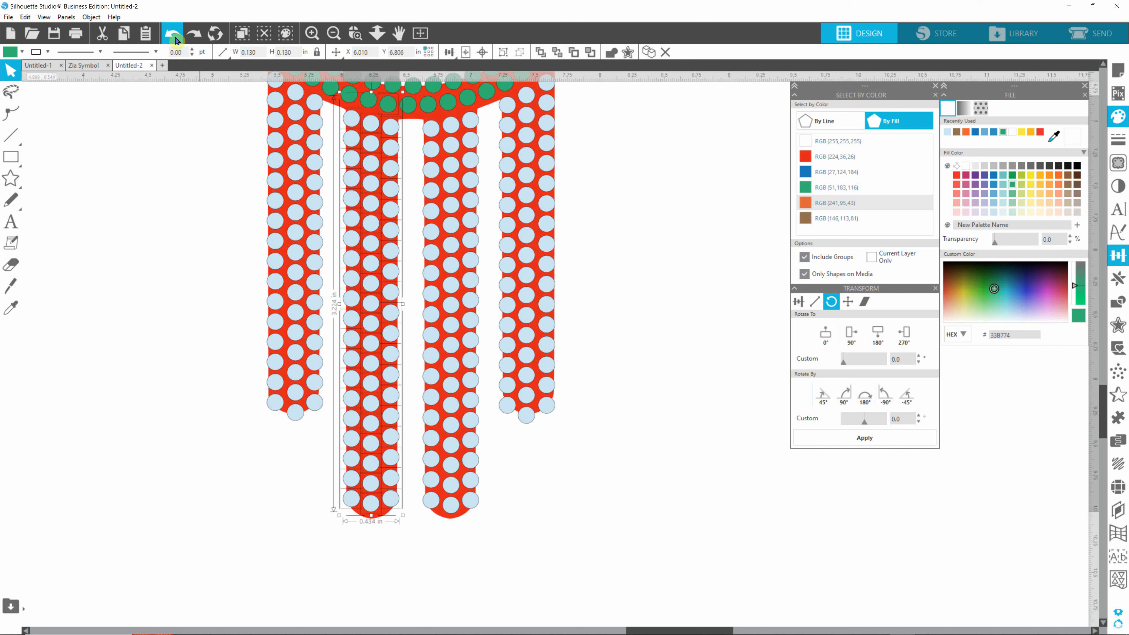
shift+click(391, 108)
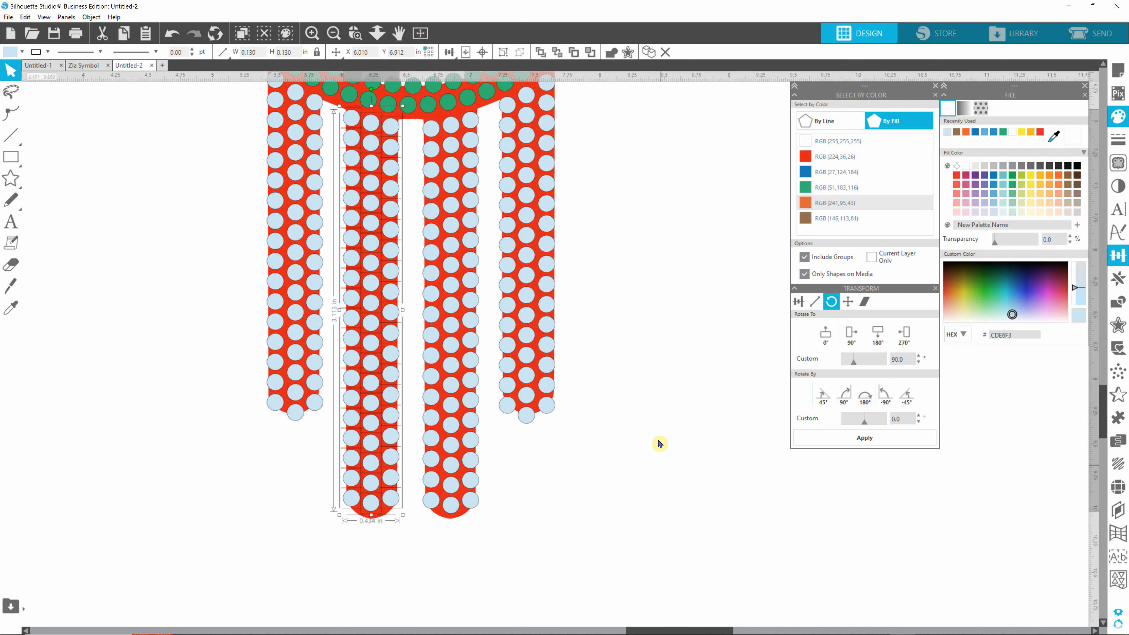
click(662, 468)
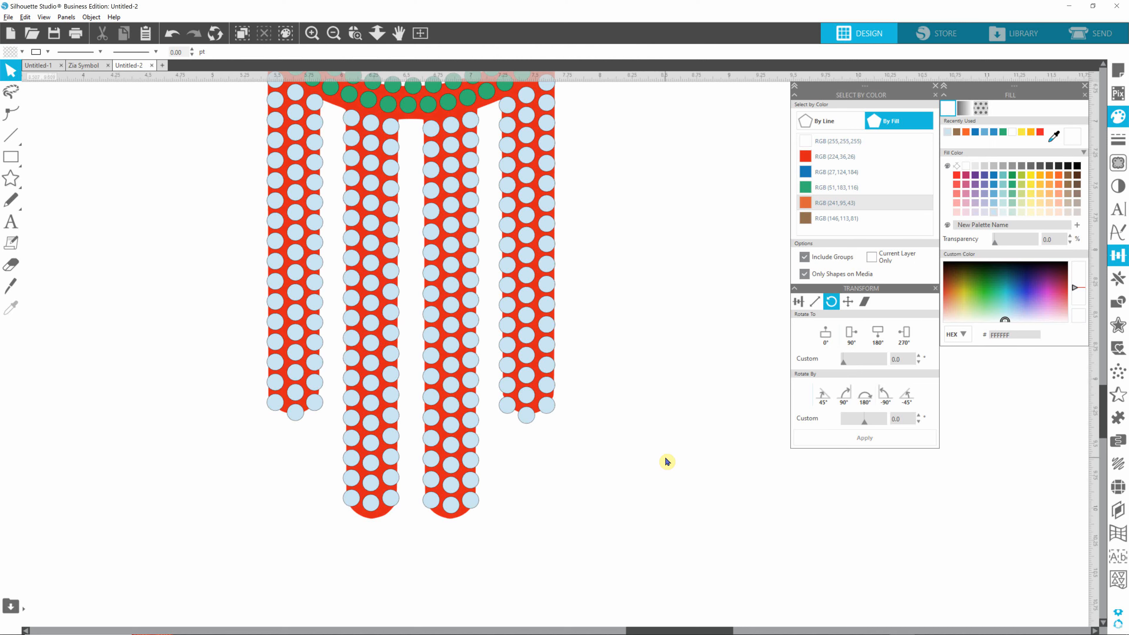
Move the red Zia symbol out from under the rhinestones to the empty area off the page's lower right, about X 13.341, Y 7.347 in.
scroll(525, 344, down, 3)
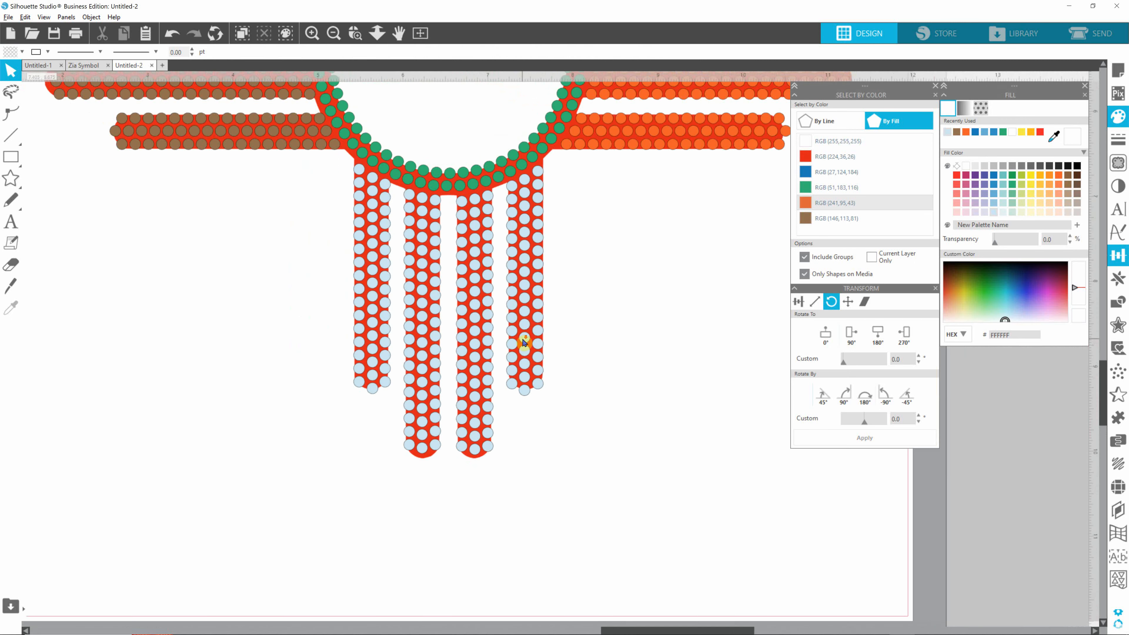
scroll(525, 343, down, 4)
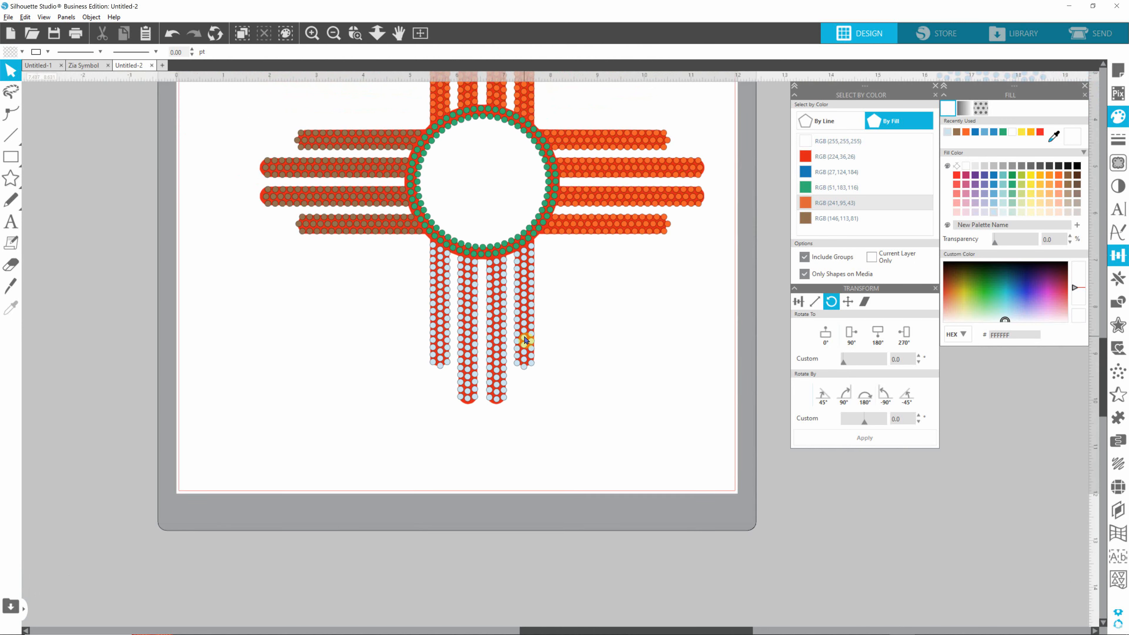
scroll(525, 341, down, 4)
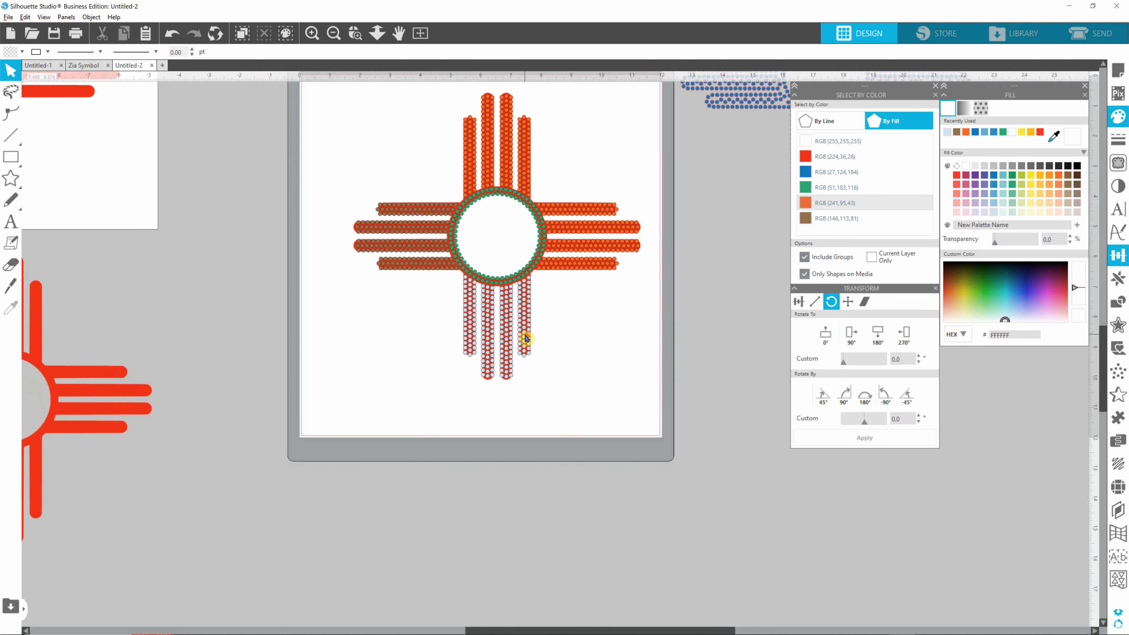
scroll(525, 338, down, 1)
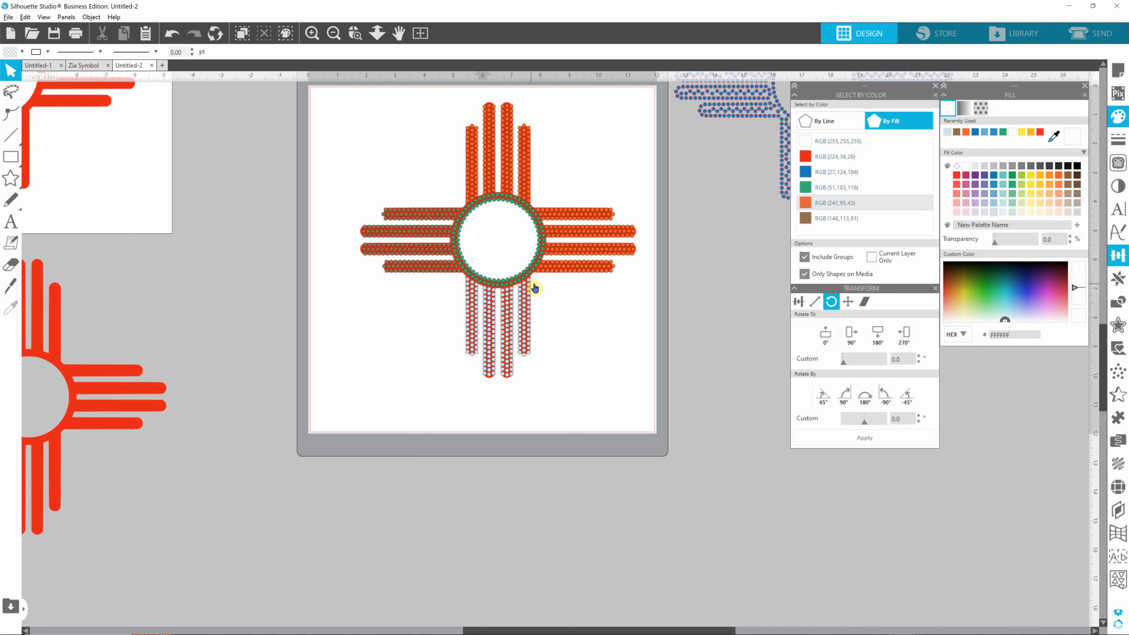
scroll(535, 288, up, 3)
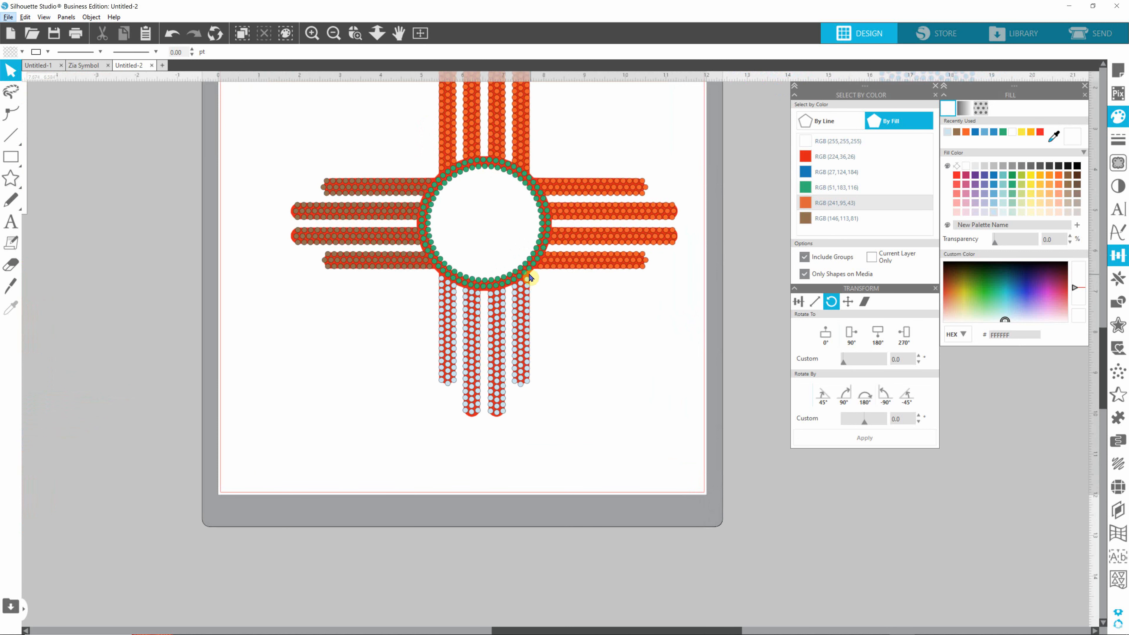
click(530, 277)
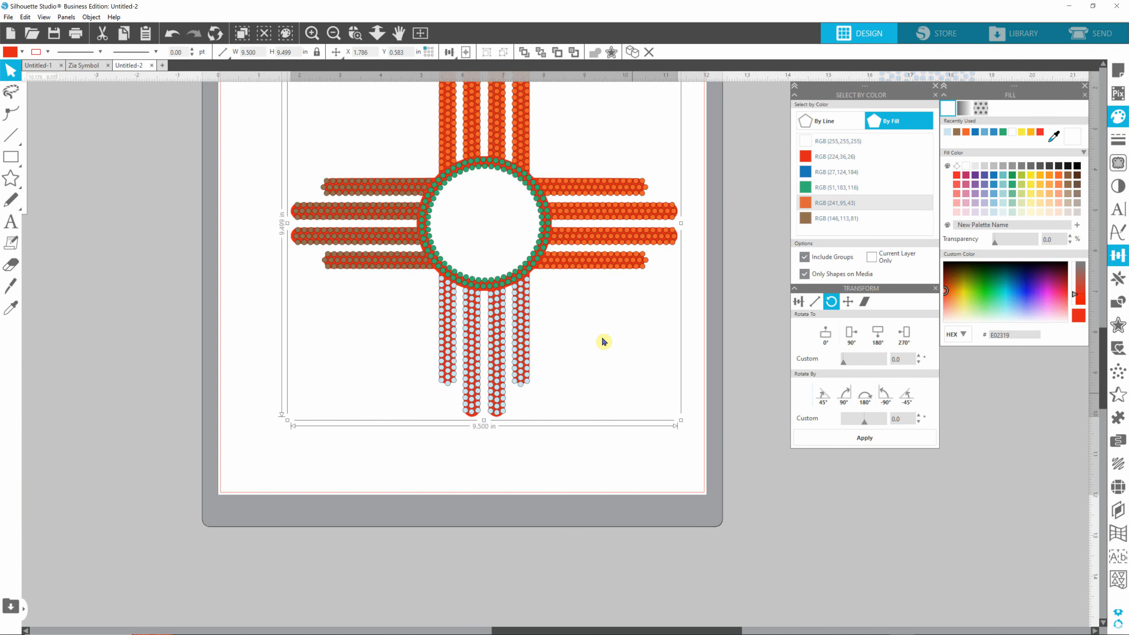
scroll(627, 356, down, 2)
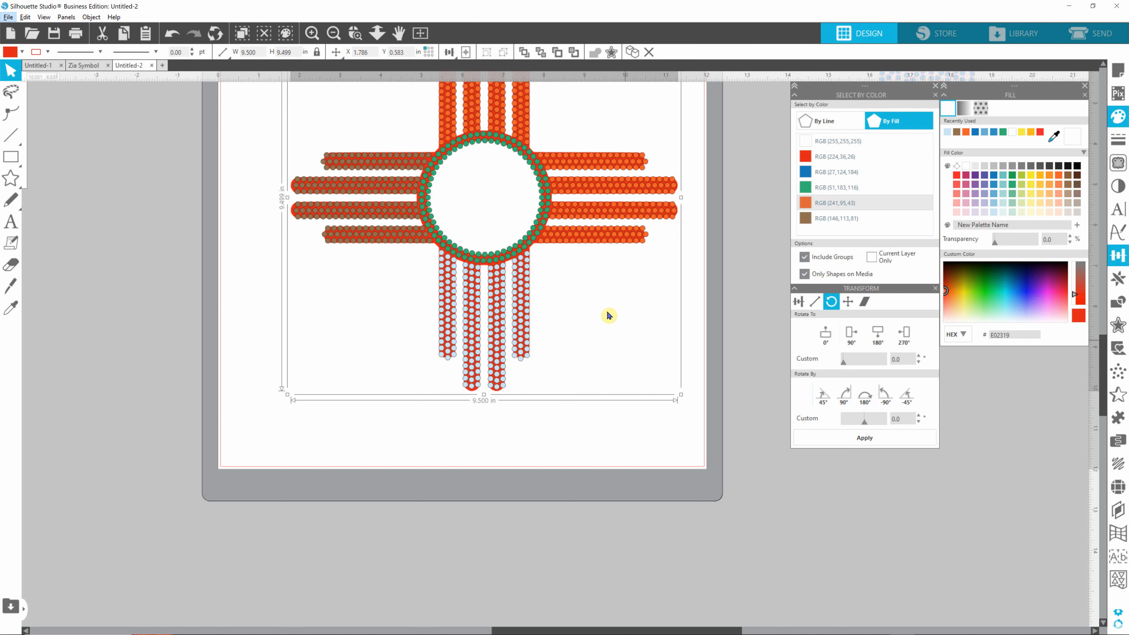
drag(596, 306, 641, 346)
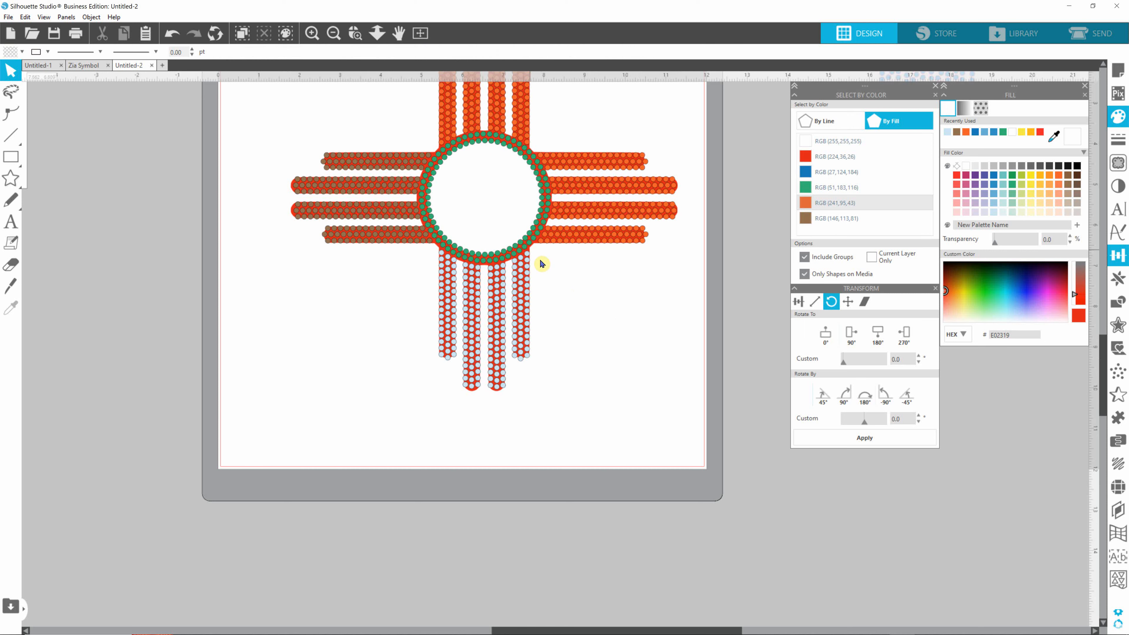
click(529, 251)
drag(529, 252, 1000, 527)
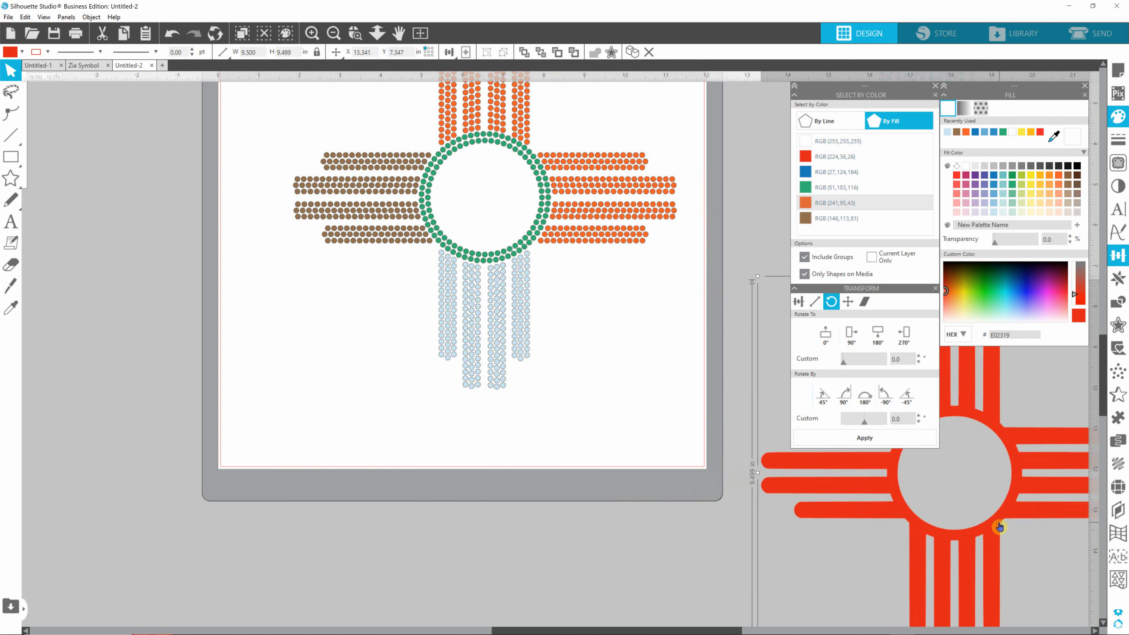
click(621, 408)
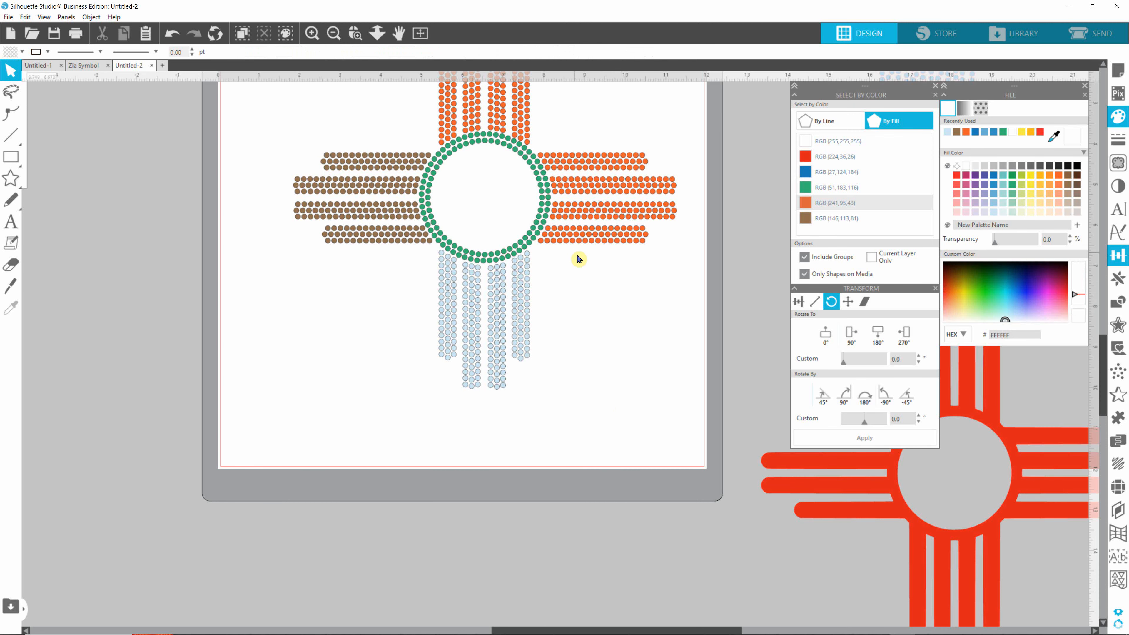
Move the red Zia symbol from the area right of the mat to the page's lower-left corner, clear of the rhinestone arms.
scroll(591, 281, down, 3)
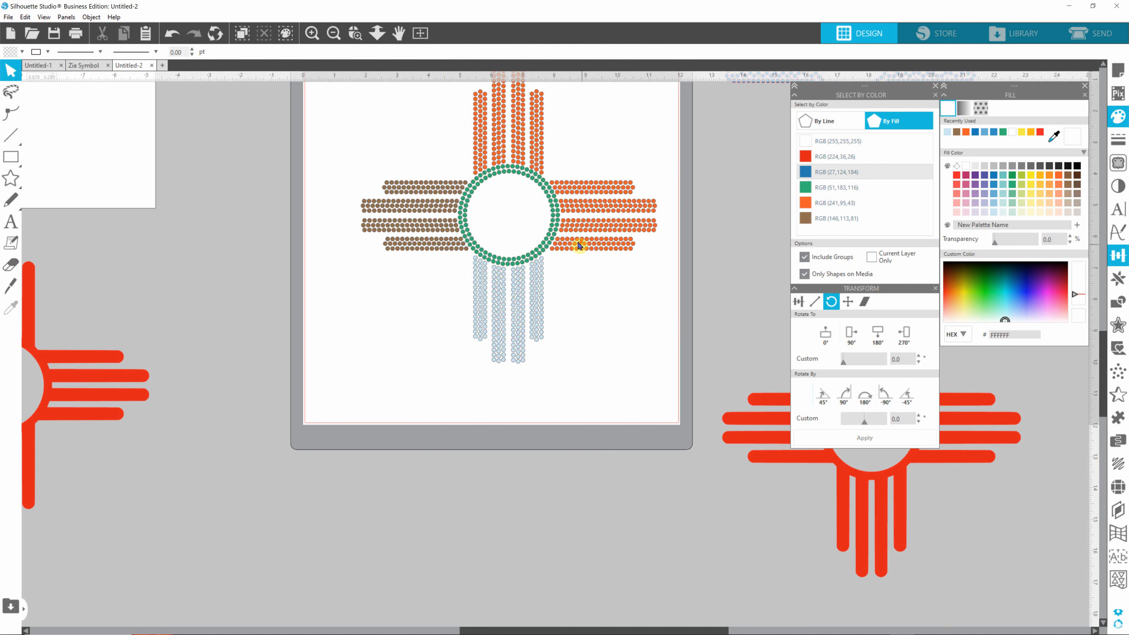
scroll(580, 244, down, 3)
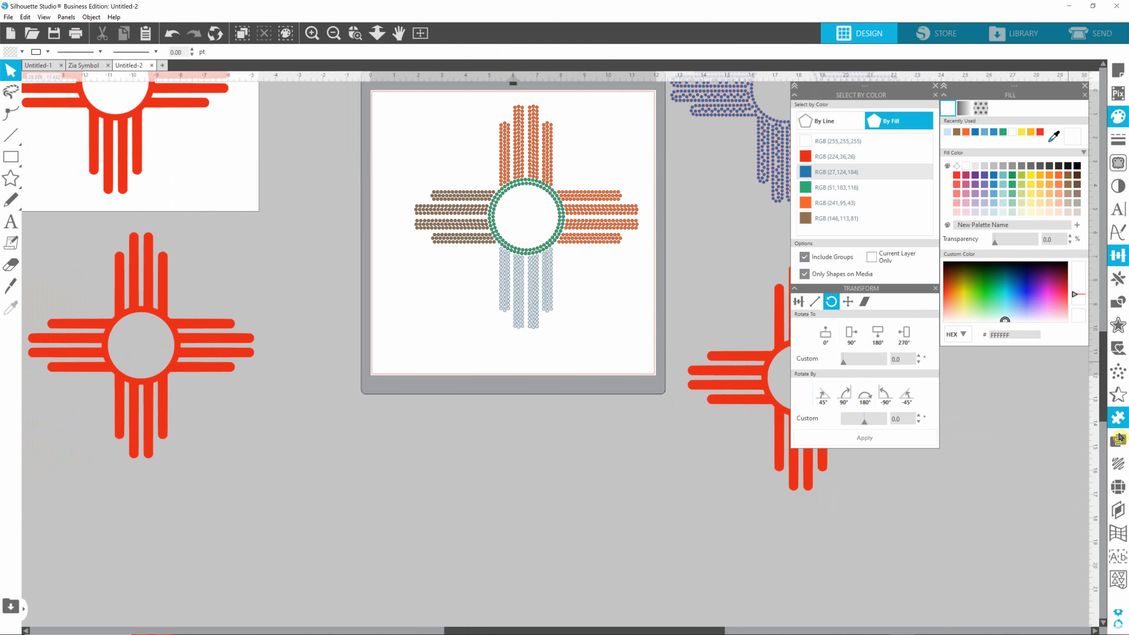
drag(1104, 409, 1101, 389)
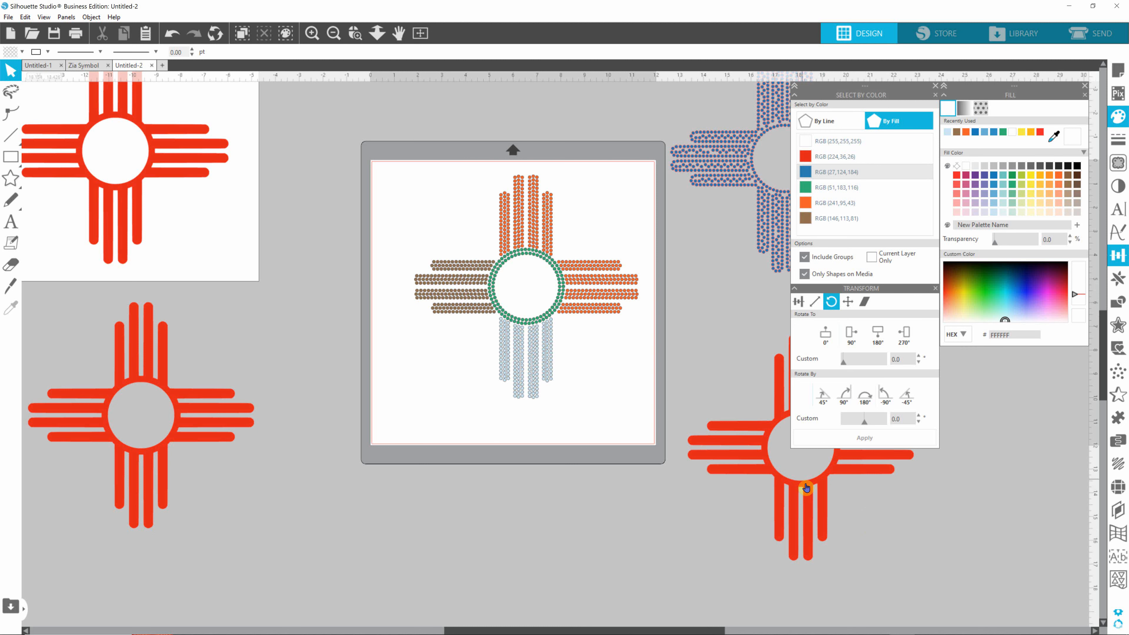
drag(792, 479, 440, 467)
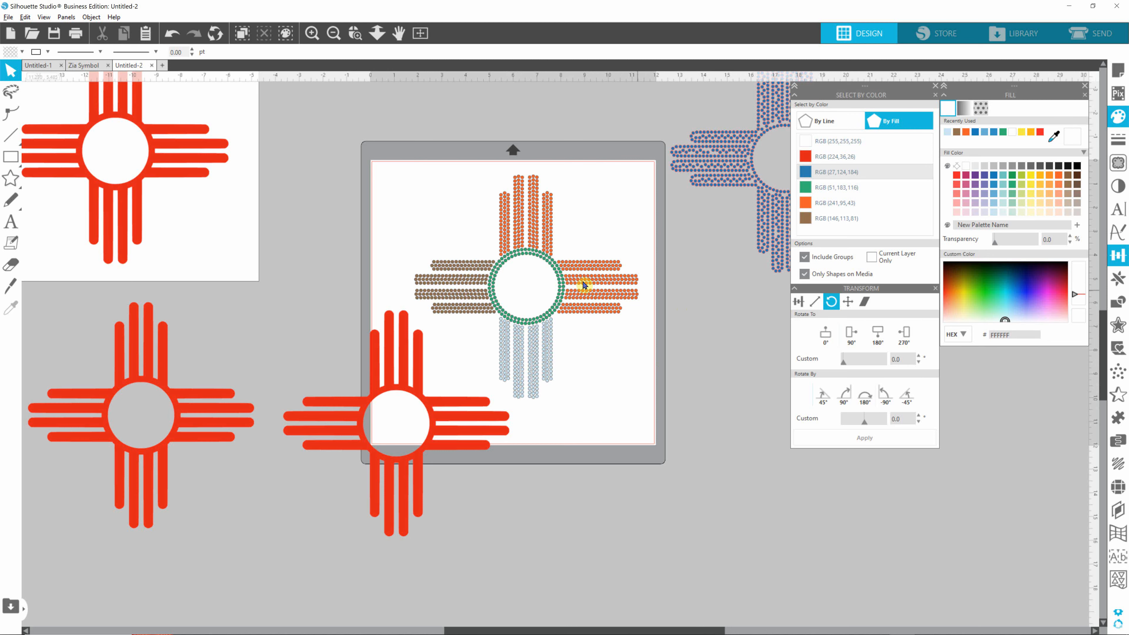
scroll(633, 296, up, 4)
scroll(633, 297, up, 3)
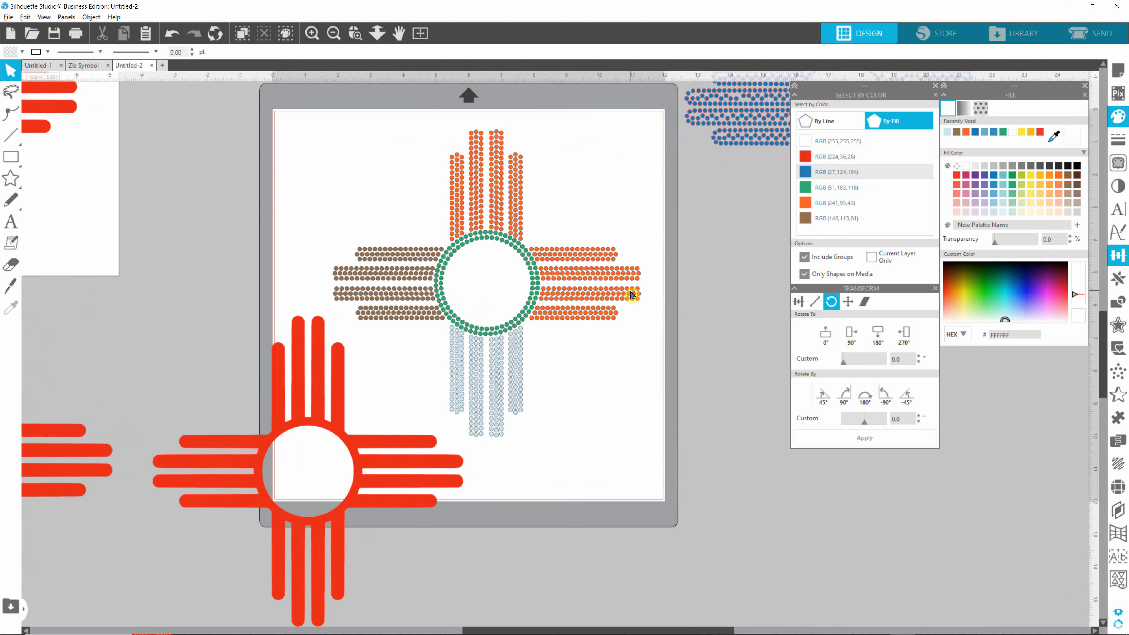
scroll(633, 296, up, 4)
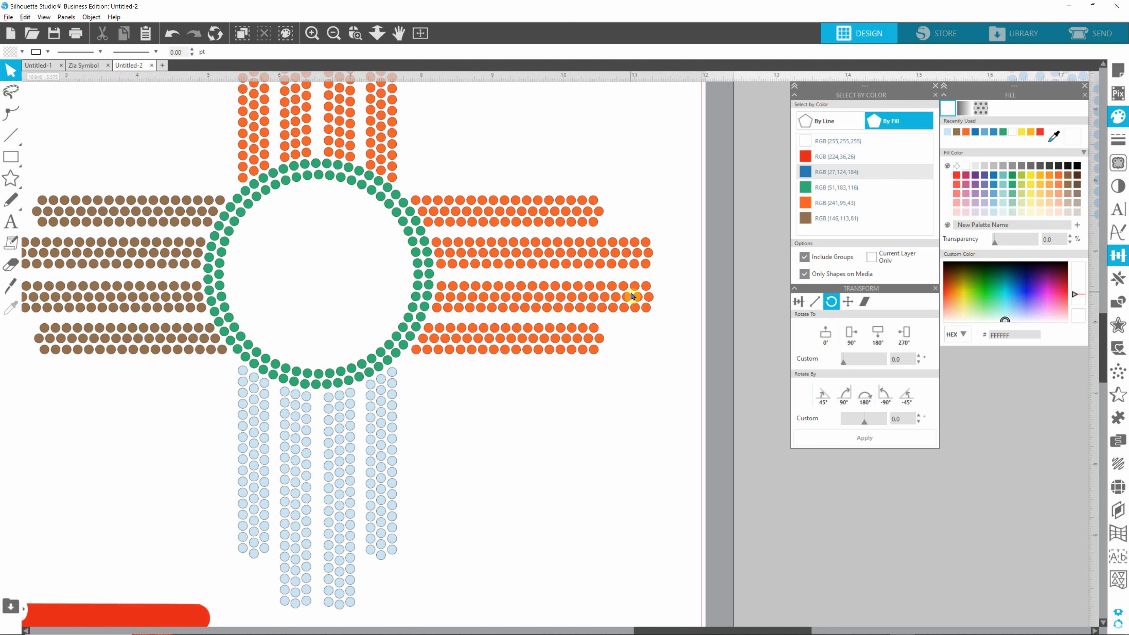
Select the upper arm, the left arm, a lower-arm stone and a circle stone in turn to check which rhinestones are grouped.
key(alt)
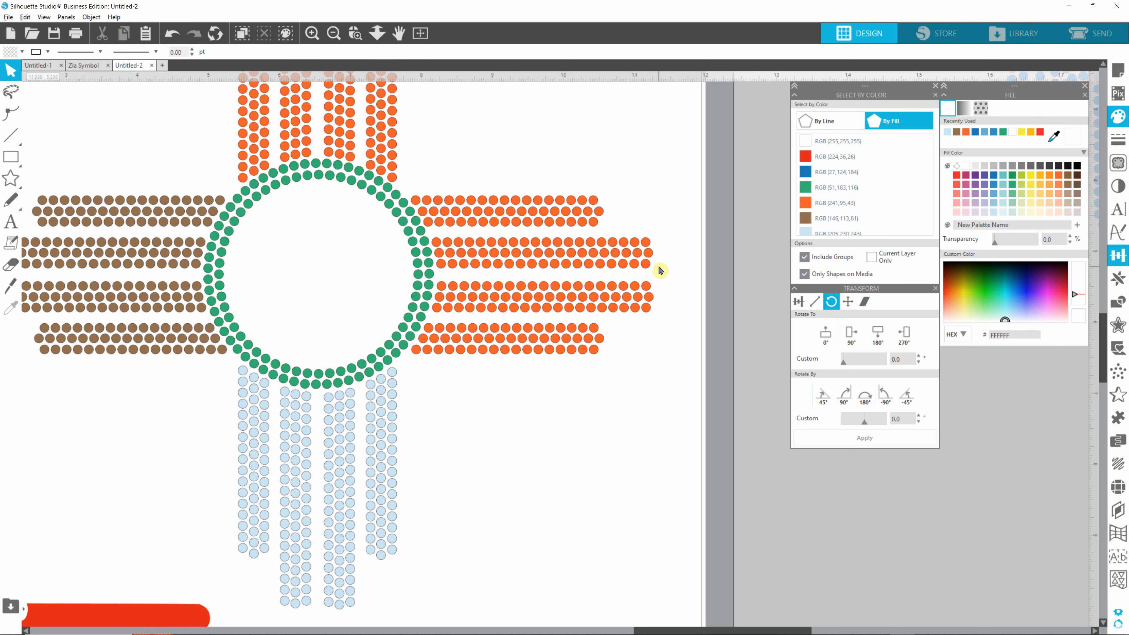
scroll(660, 271, down, 5)
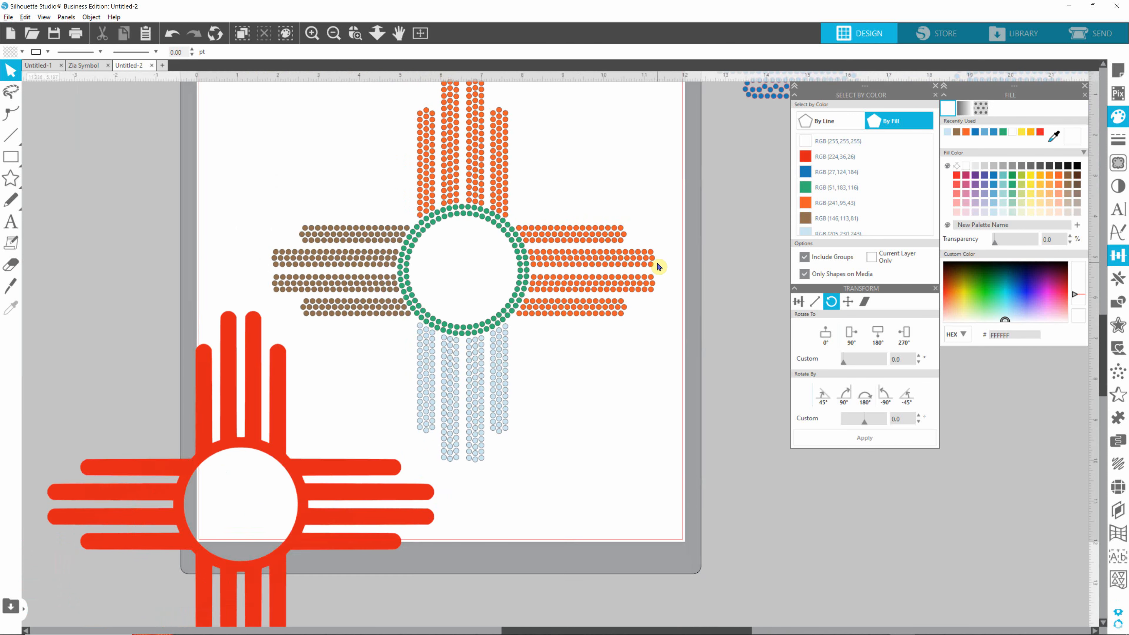
scroll(660, 265, down, 2)
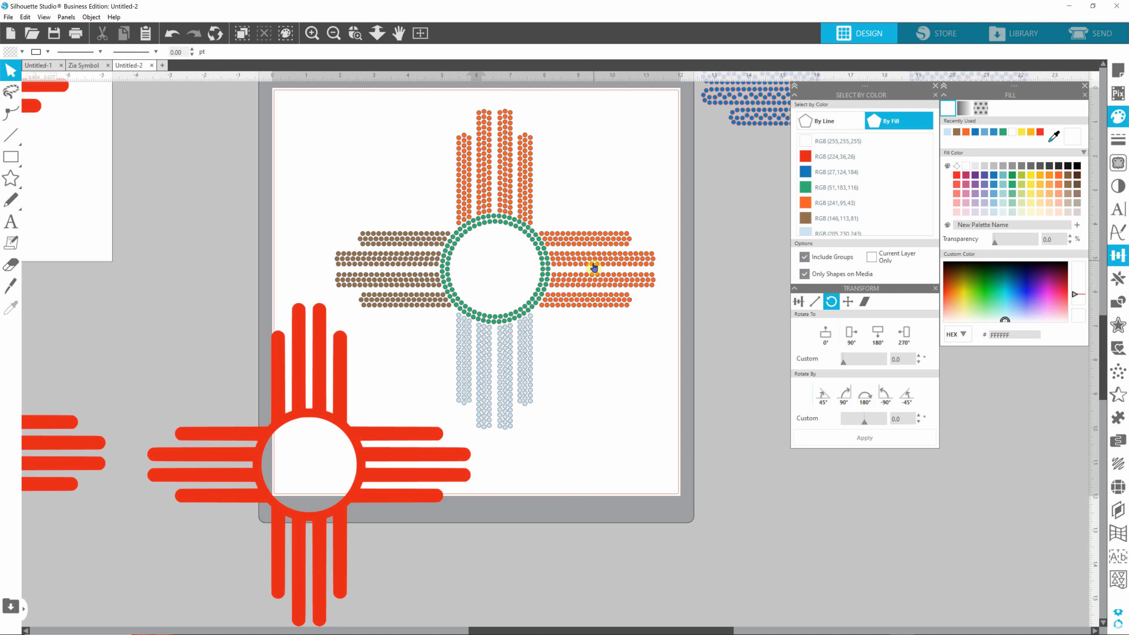
click(600, 265)
click(522, 191)
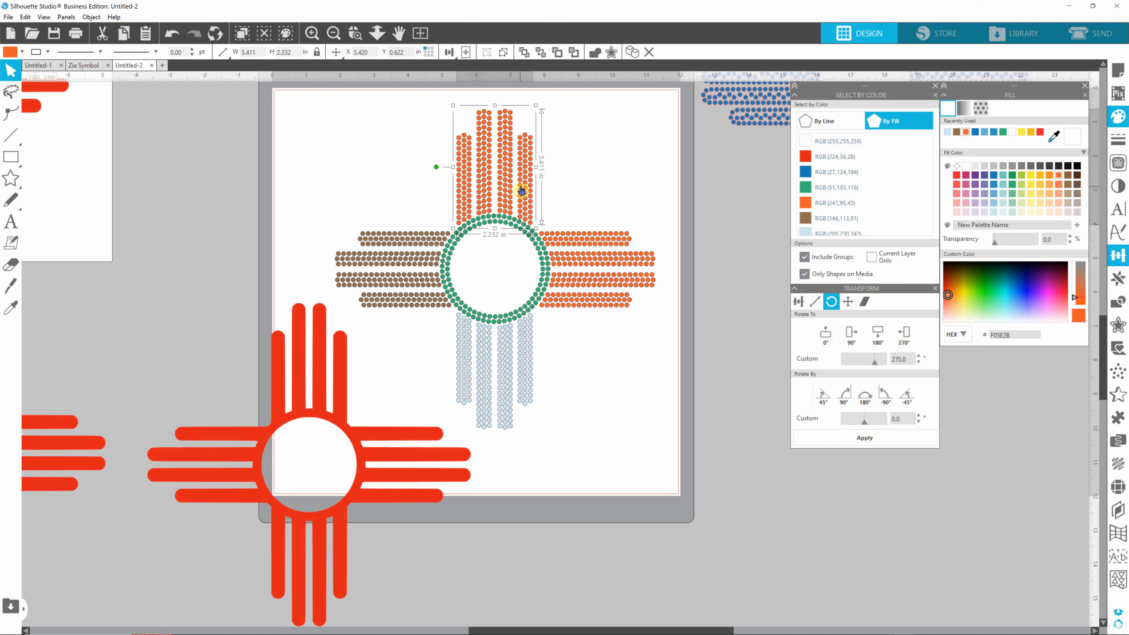
click(355, 266)
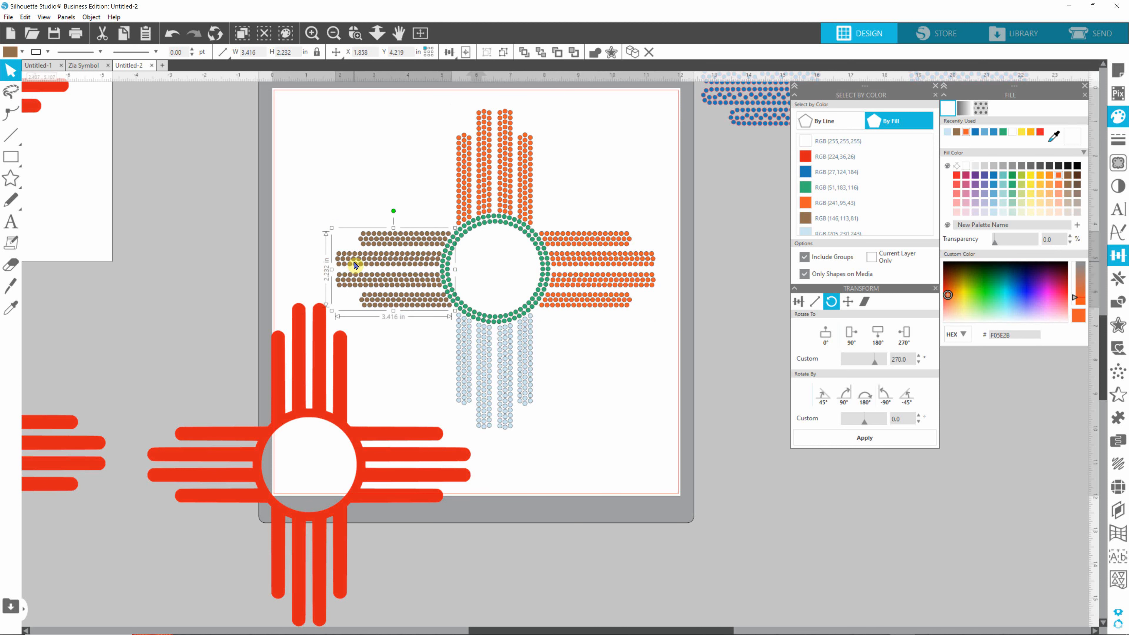
click(493, 363)
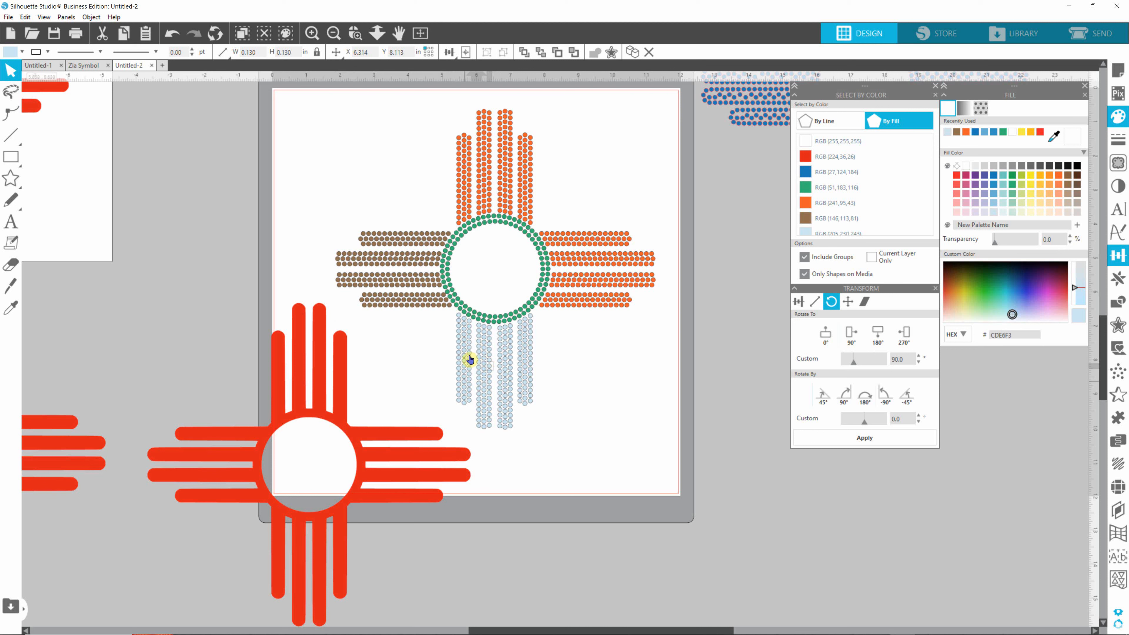
click(486, 319)
click(648, 407)
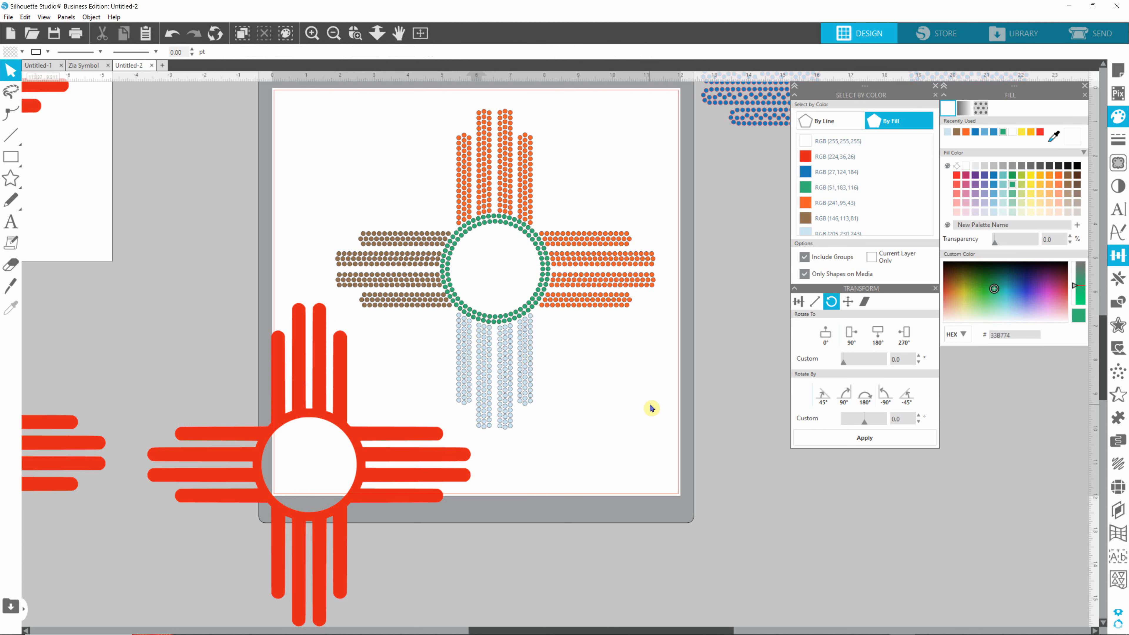
Select all the green circle rhinestones by their fill color, group them and release the selection.
click(806, 190)
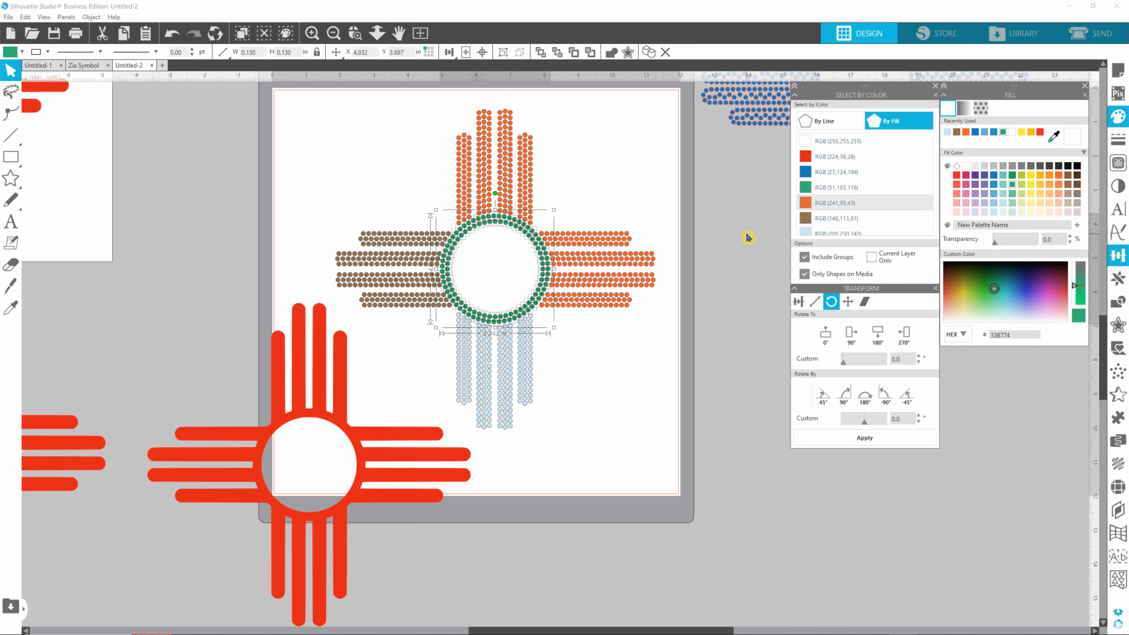
key(i)
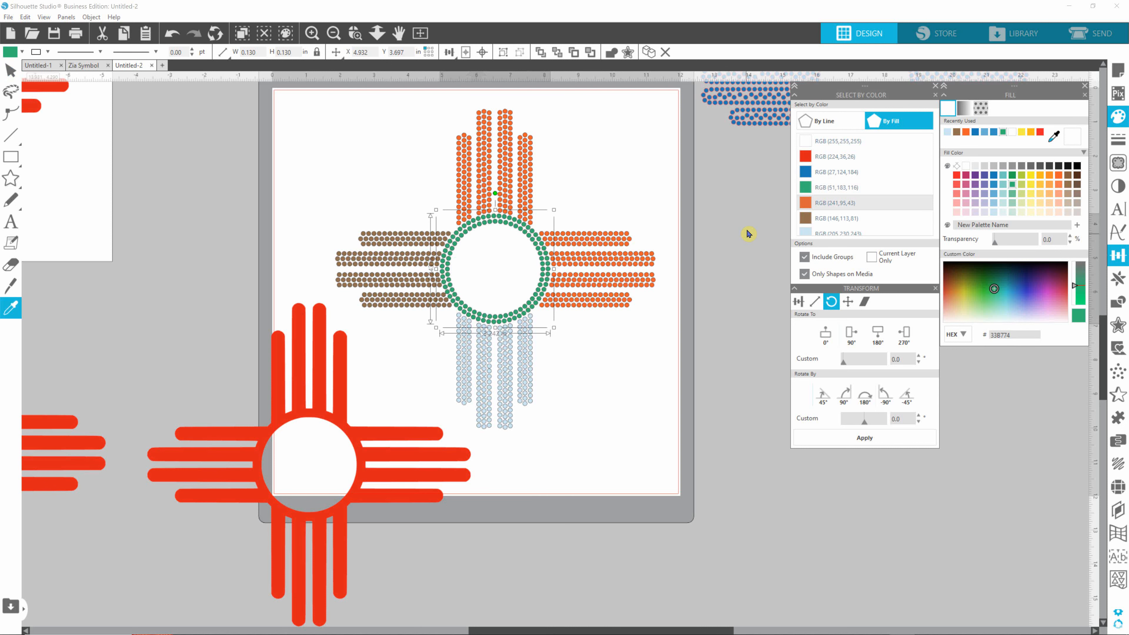
key(v)
click(596, 416)
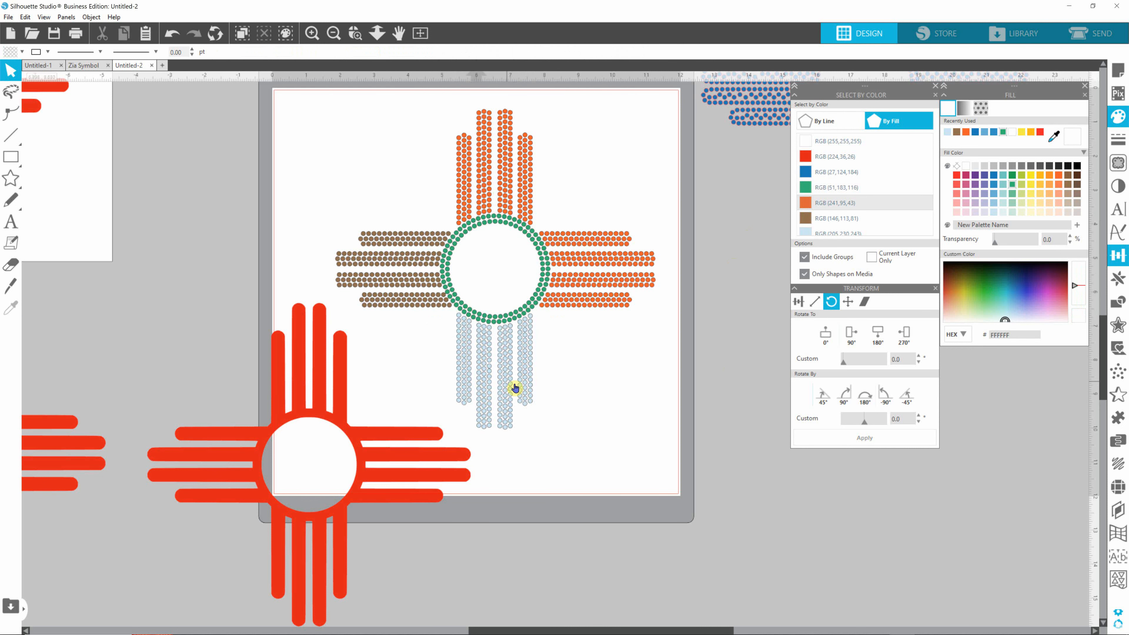
Select all the light blue lower-arm rhinestones by their fill color, group them and check that they select as one object.
click(808, 233)
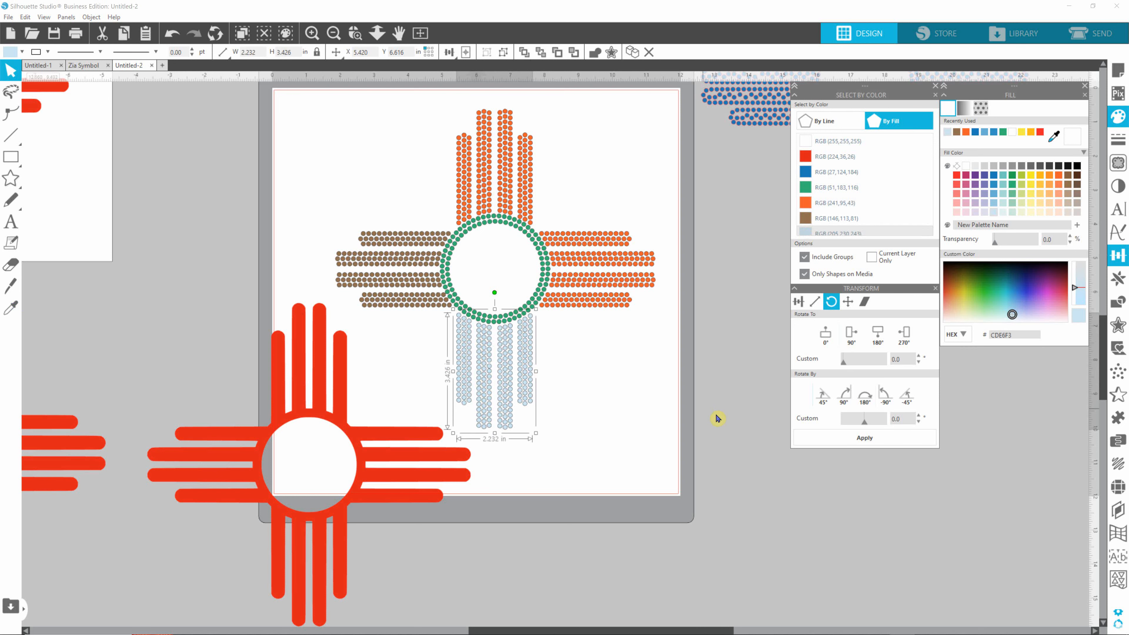
click(622, 396)
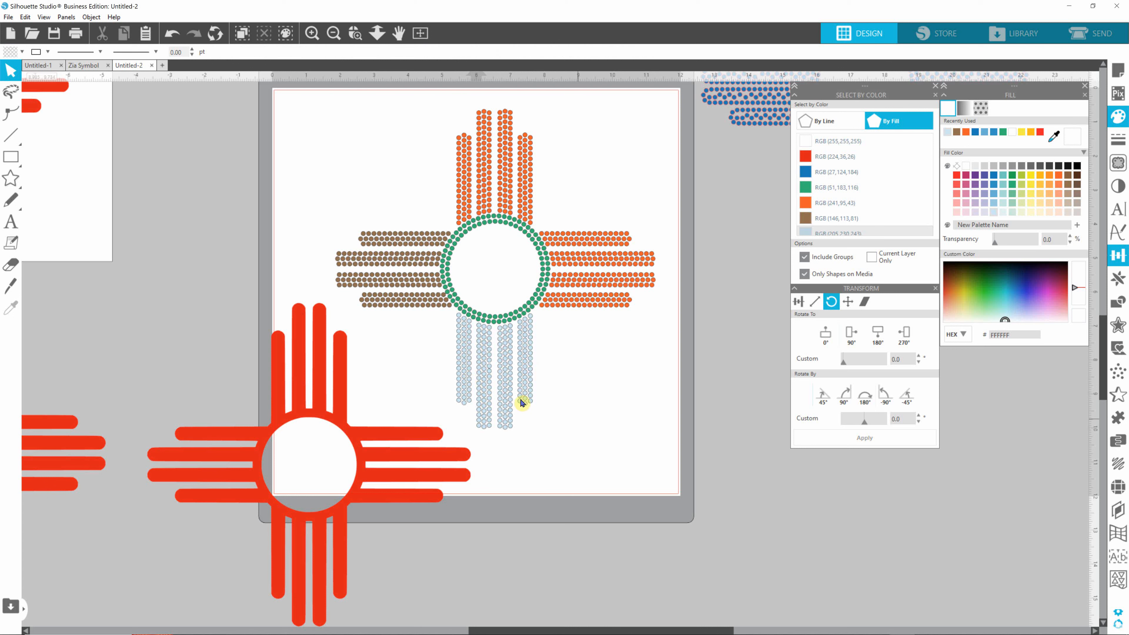
click(529, 377)
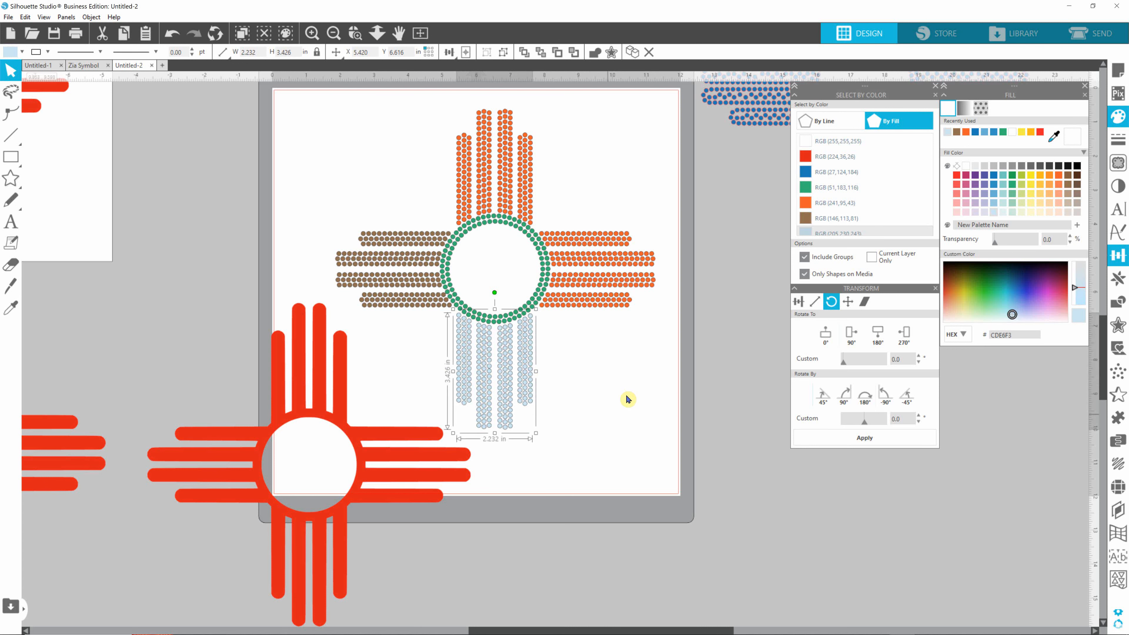
Move the red Zia symbol farther off the page's lower-left corner and show the grid on the page.
drag(355, 436, 200, 470)
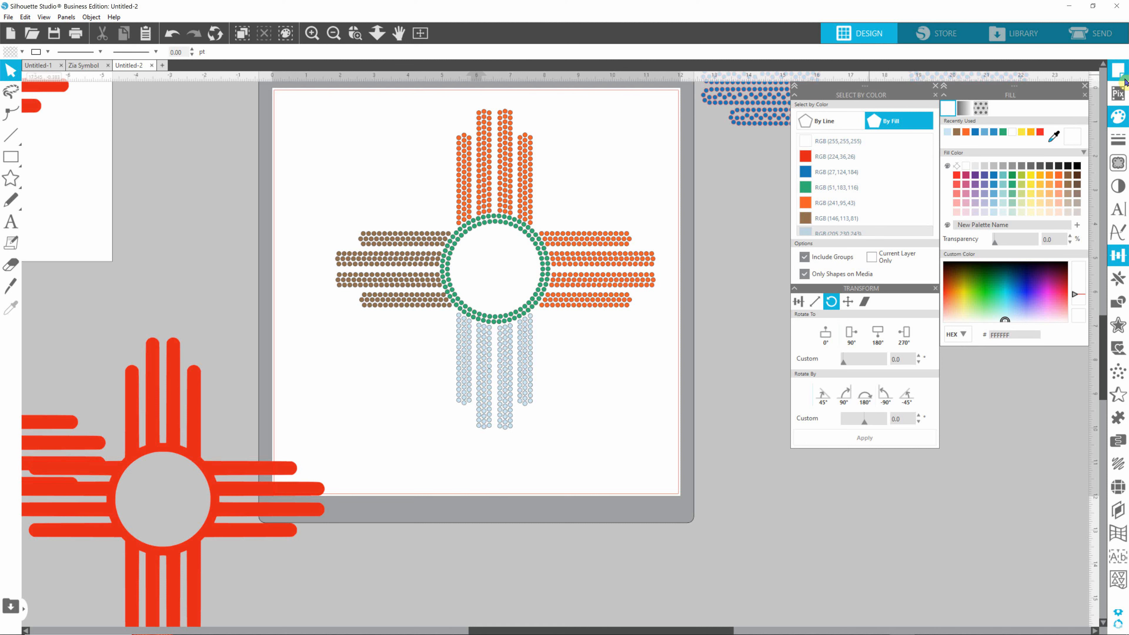
click(1120, 75)
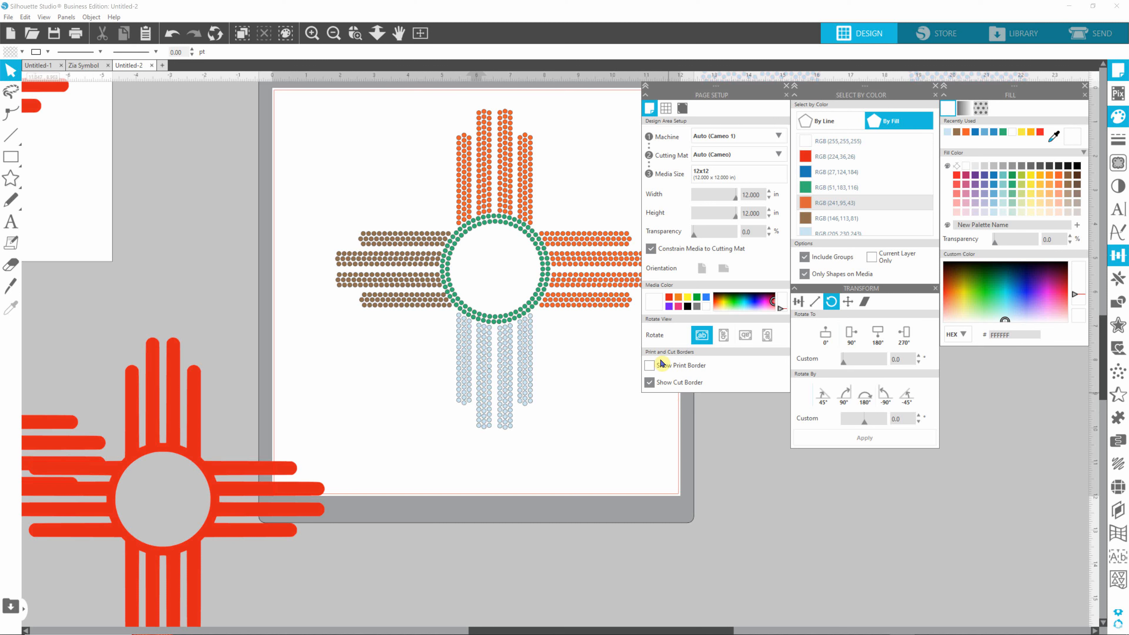
click(668, 115)
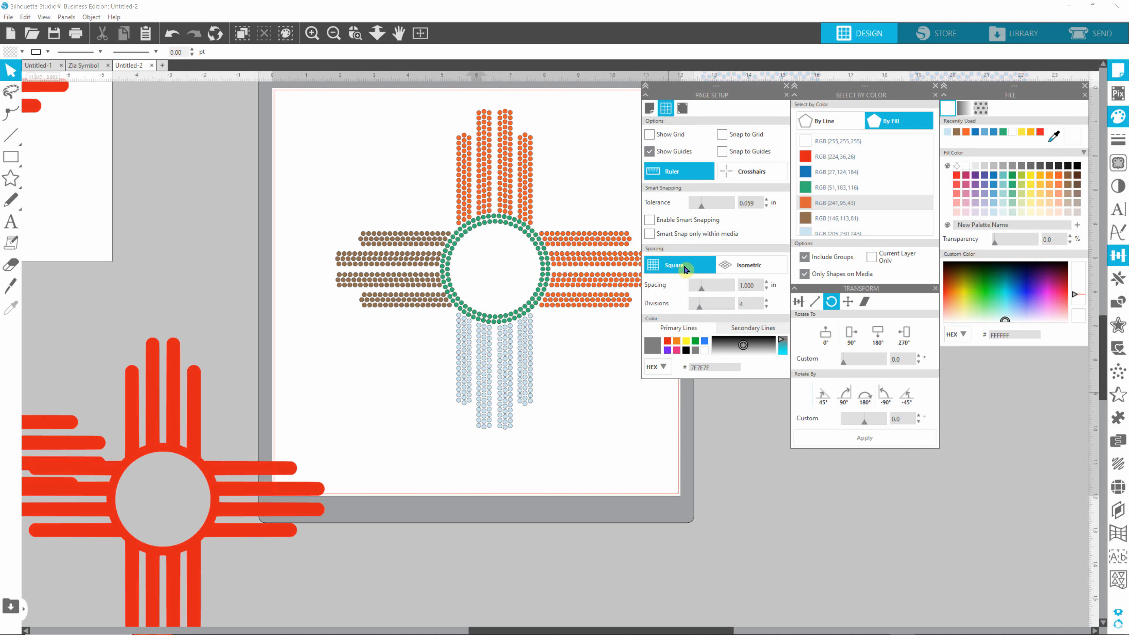
click(650, 134)
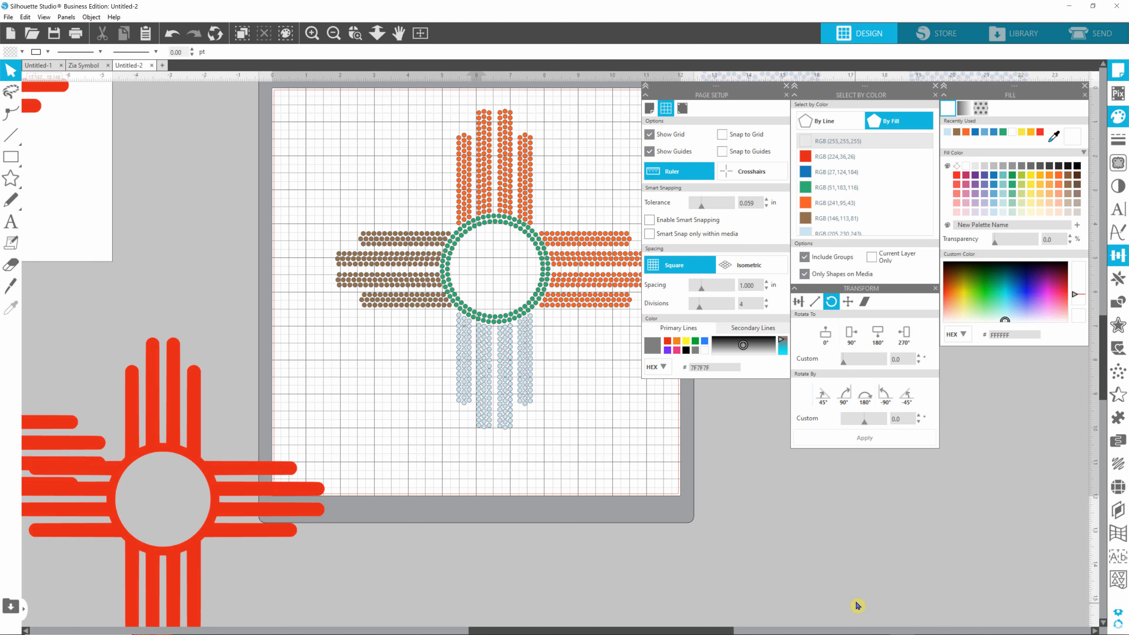
click(786, 94)
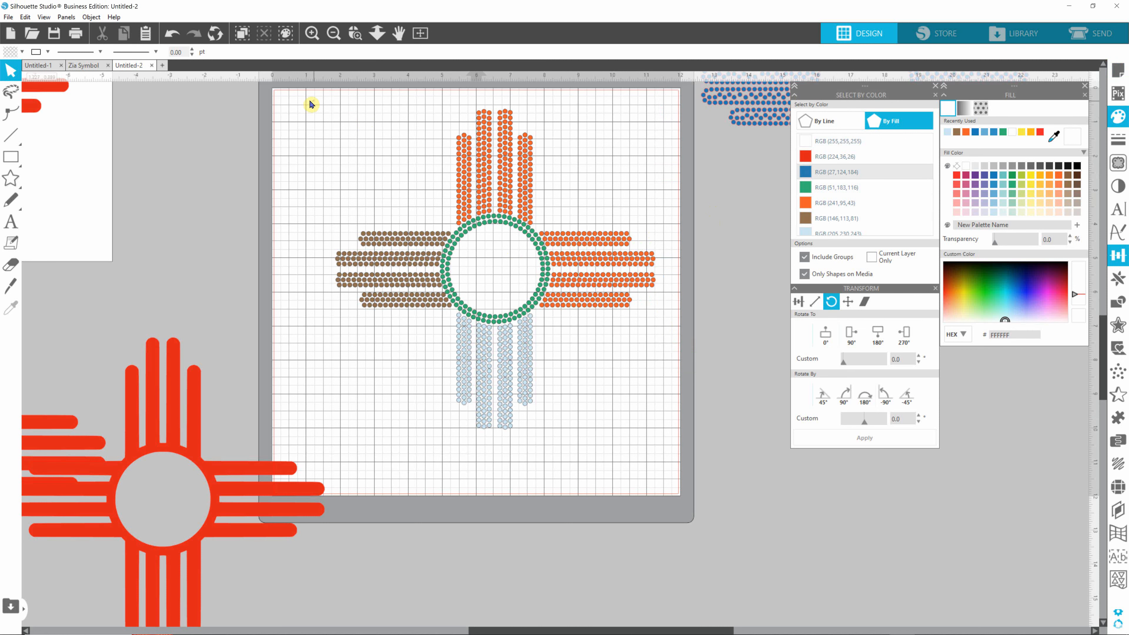
Select the whole rhinestone design and center it on the page against the grid, at about X 1.299, Y 1.302 in.
drag(309, 100, 673, 469)
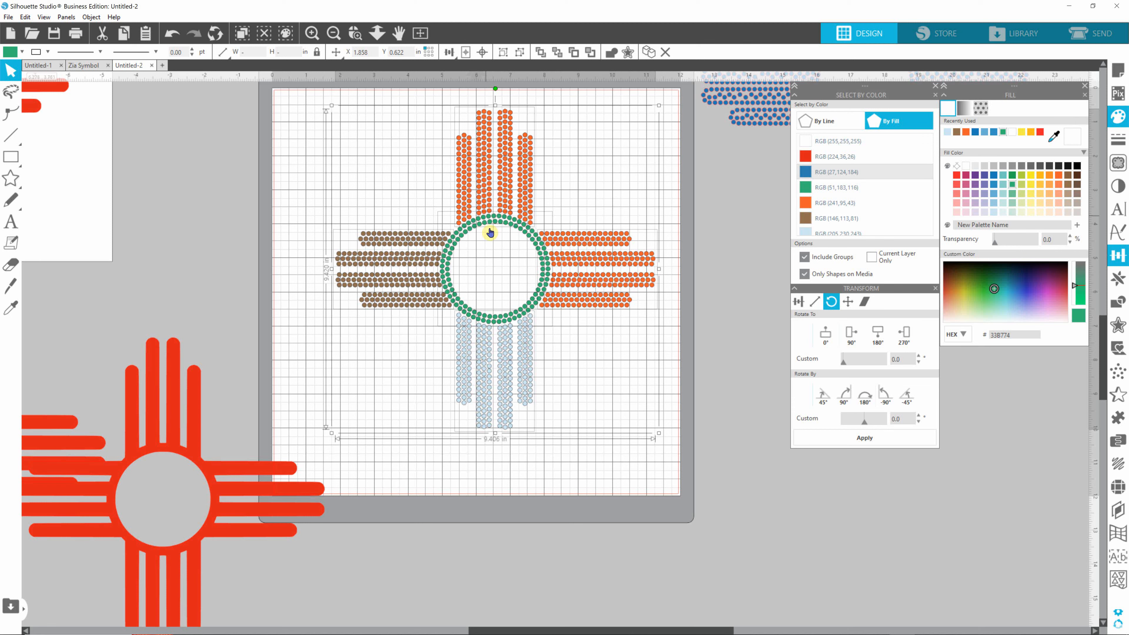
drag(494, 221, 491, 244)
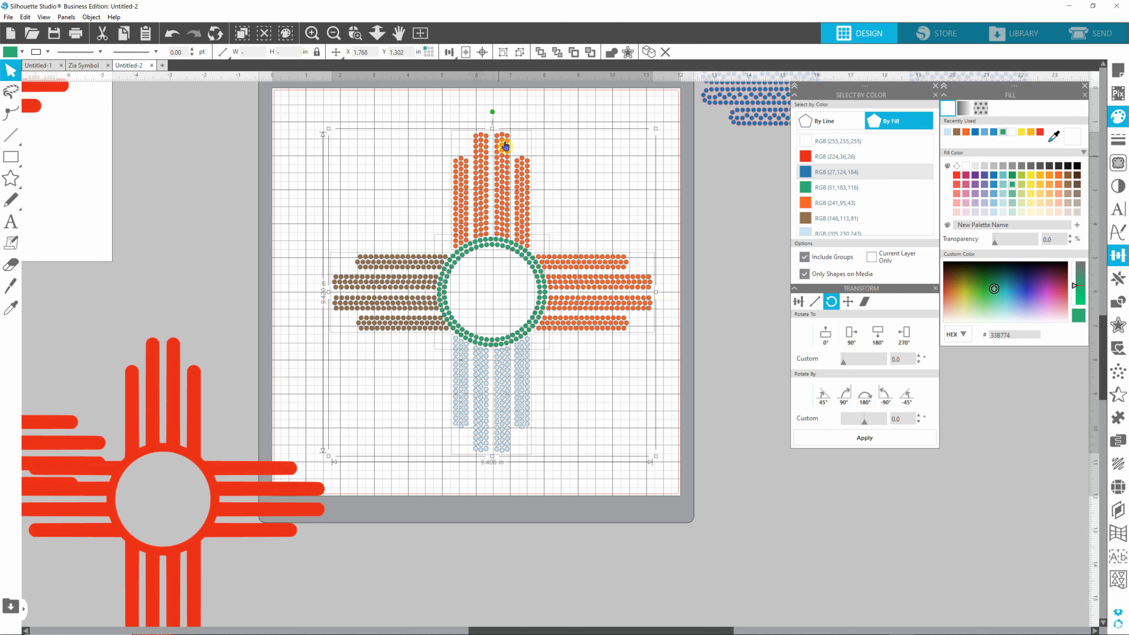
drag(499, 248, 488, 248)
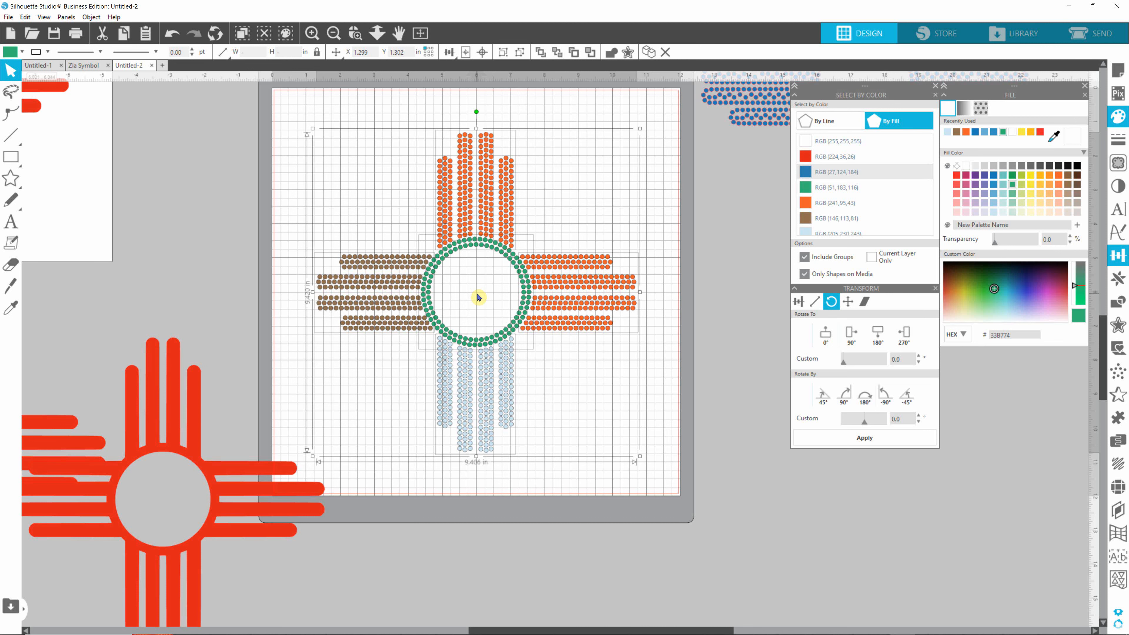
click(755, 379)
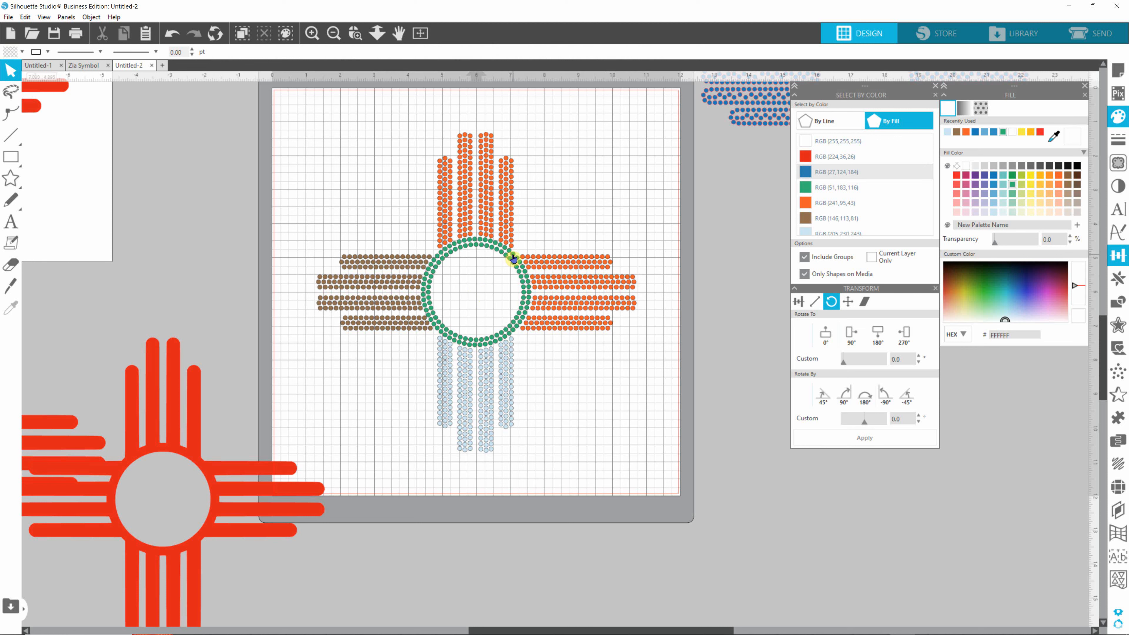
Select the green circle, and separately the left and right arms together, to examine their alignment with the grid's center lines.
click(513, 258)
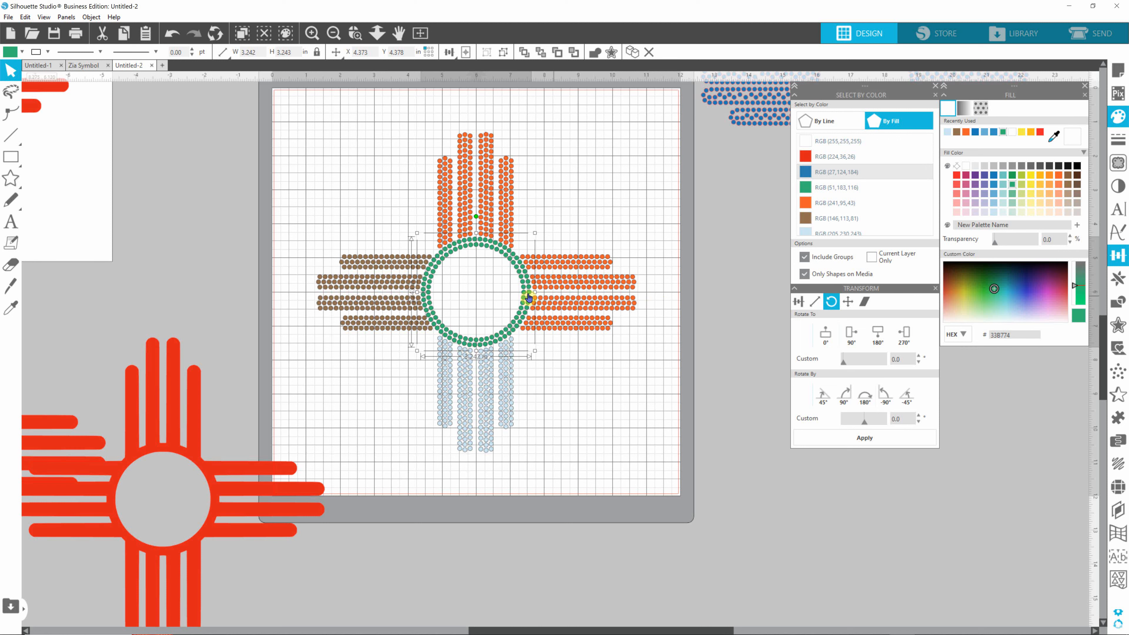
click(477, 294)
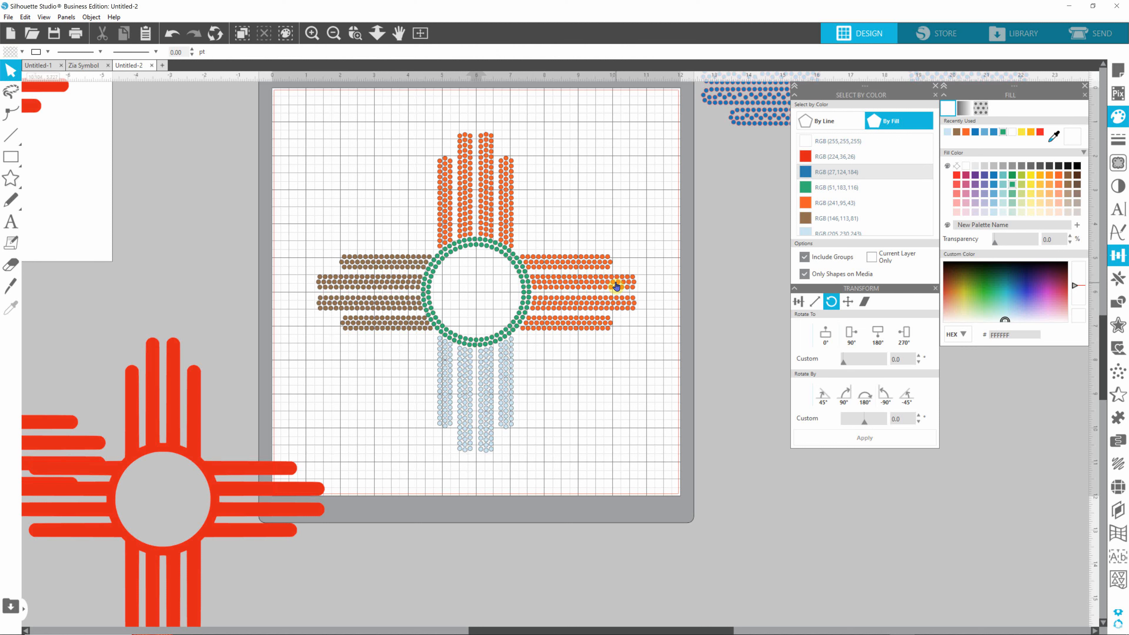
click(616, 285)
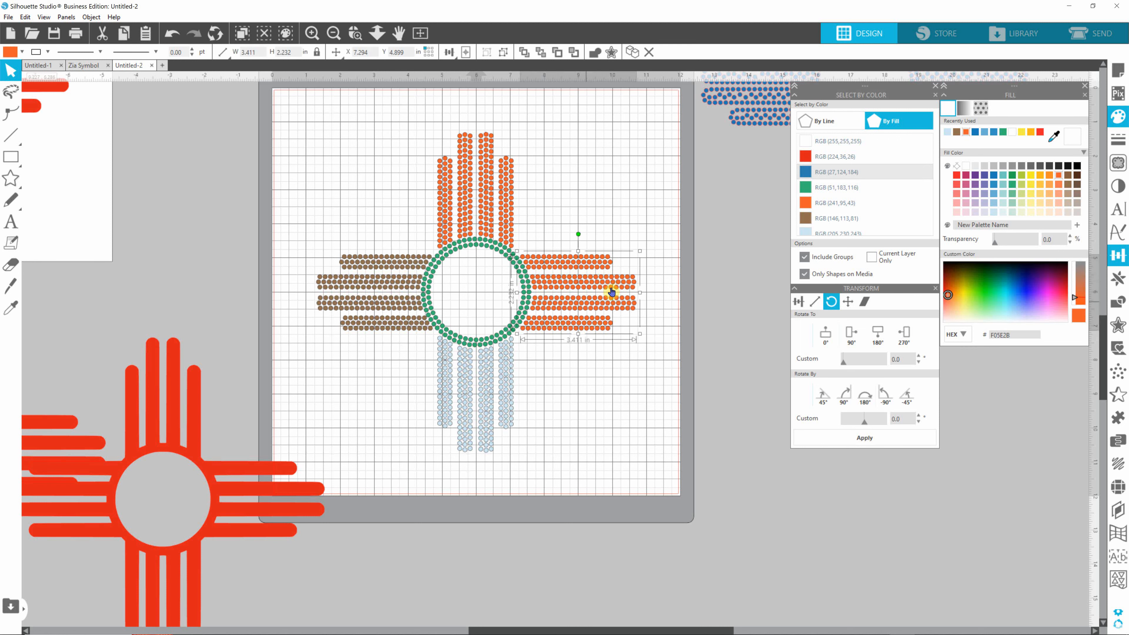
shift+click(397, 288)
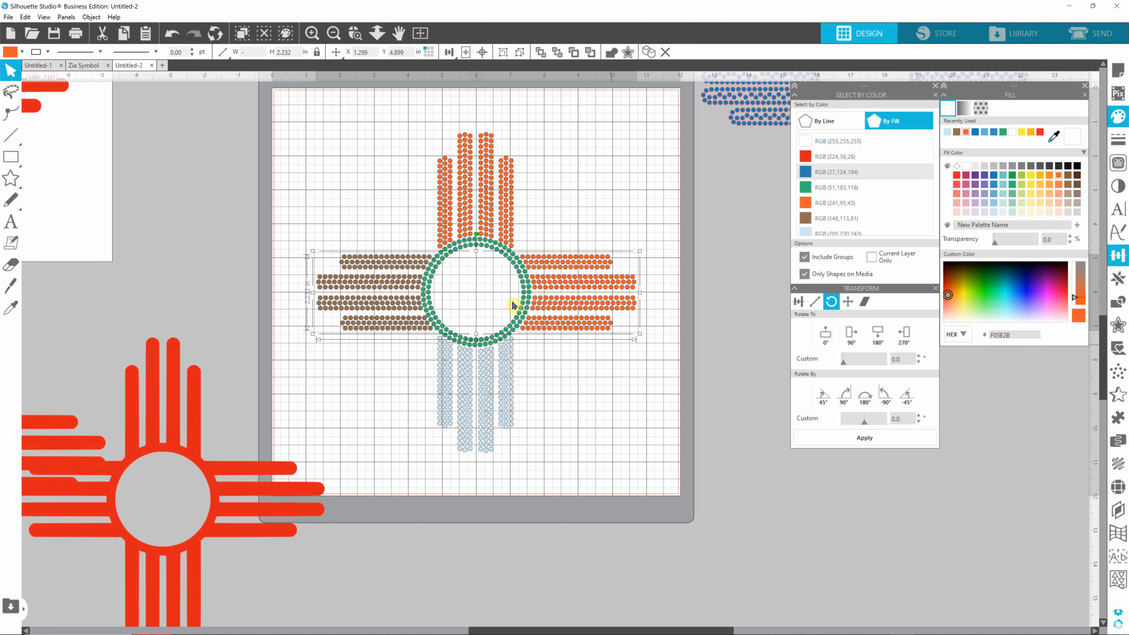
click(629, 144)
Try to nudge the upper and lower arms together to the right against the grid.
click(493, 181)
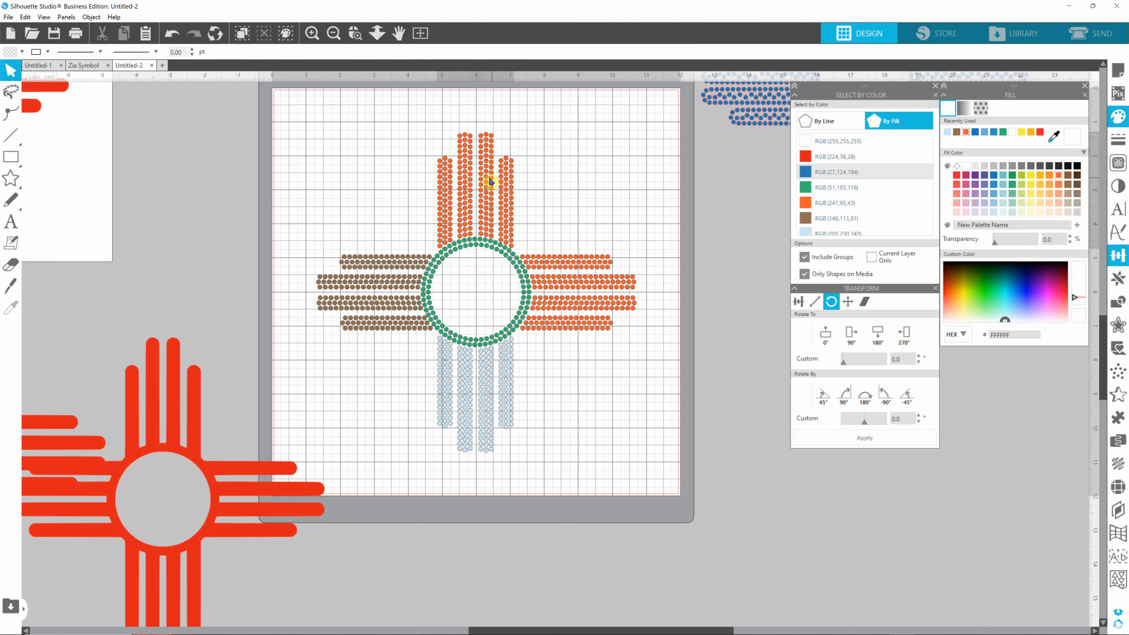
shift+click(490, 423)
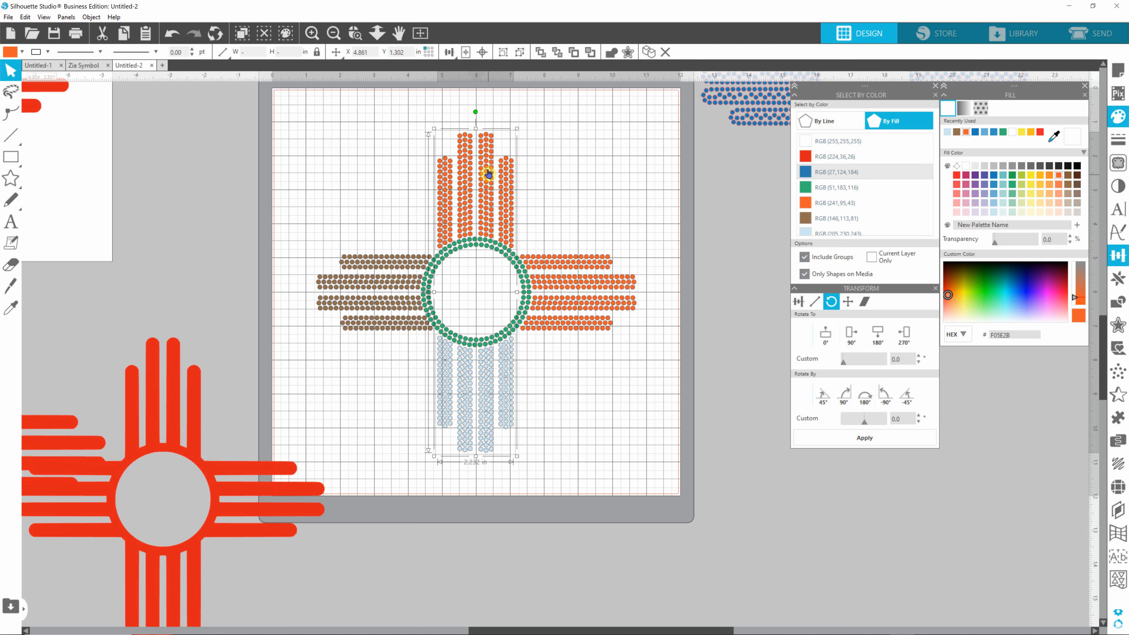
scroll(489, 172, up, 3)
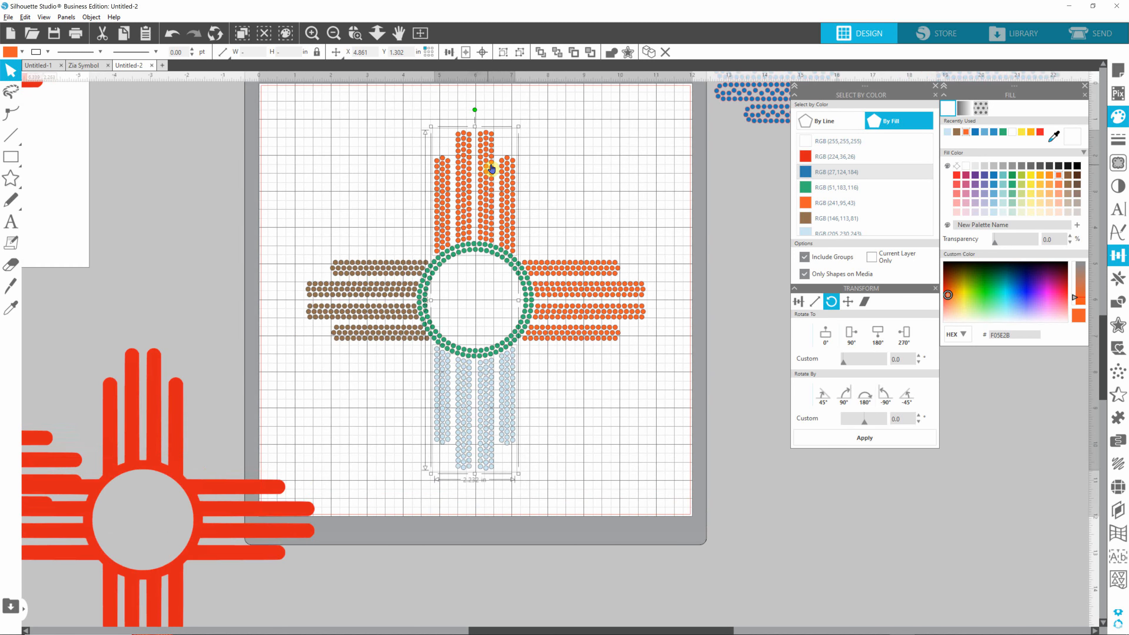
scroll(491, 168, up, 2)
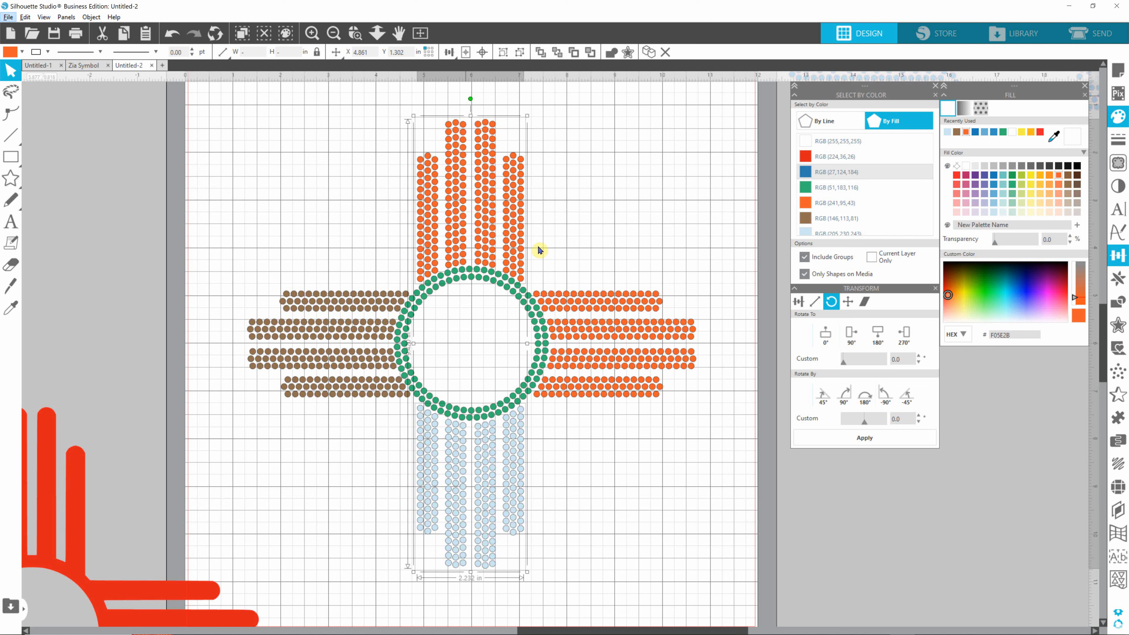
key(Right)
key(Right)
key(Right)
click(584, 209)
Select the upper and lower arms together and nudge them to about X 4.882, Y 1.292 in, checking their fit around the circle.
click(526, 220)
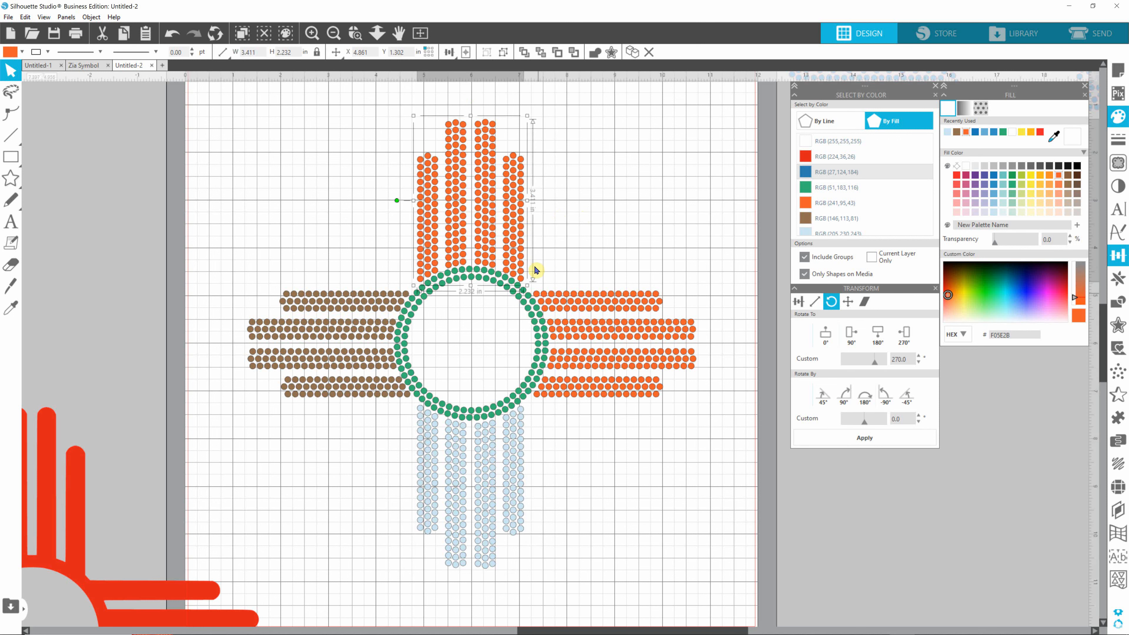
shift+click(522, 476)
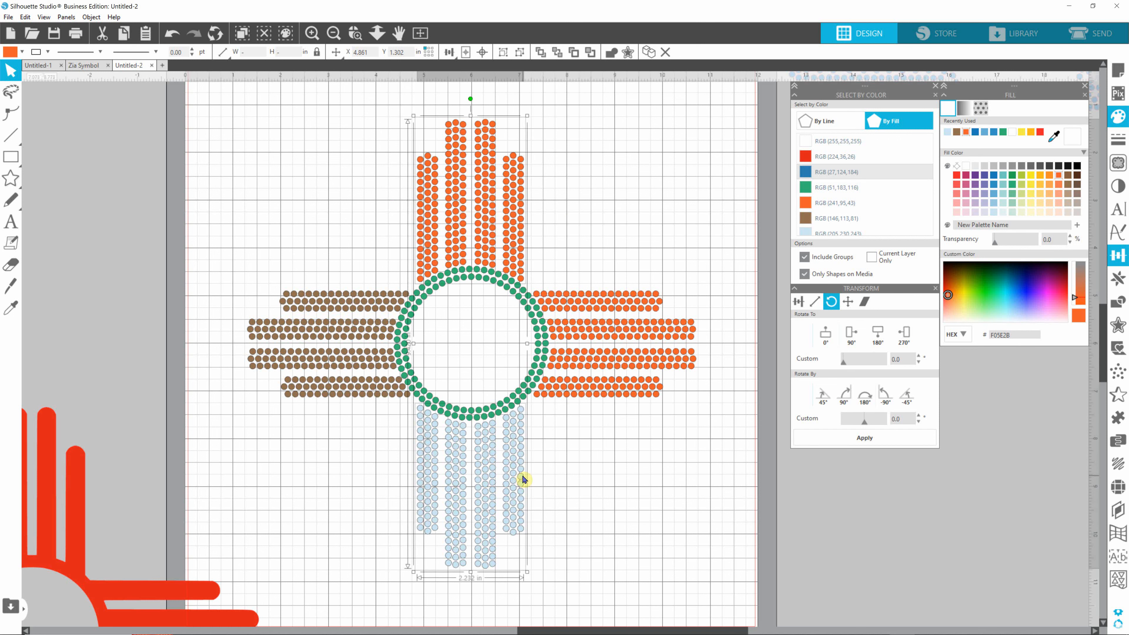
key(Right)
key(Right)
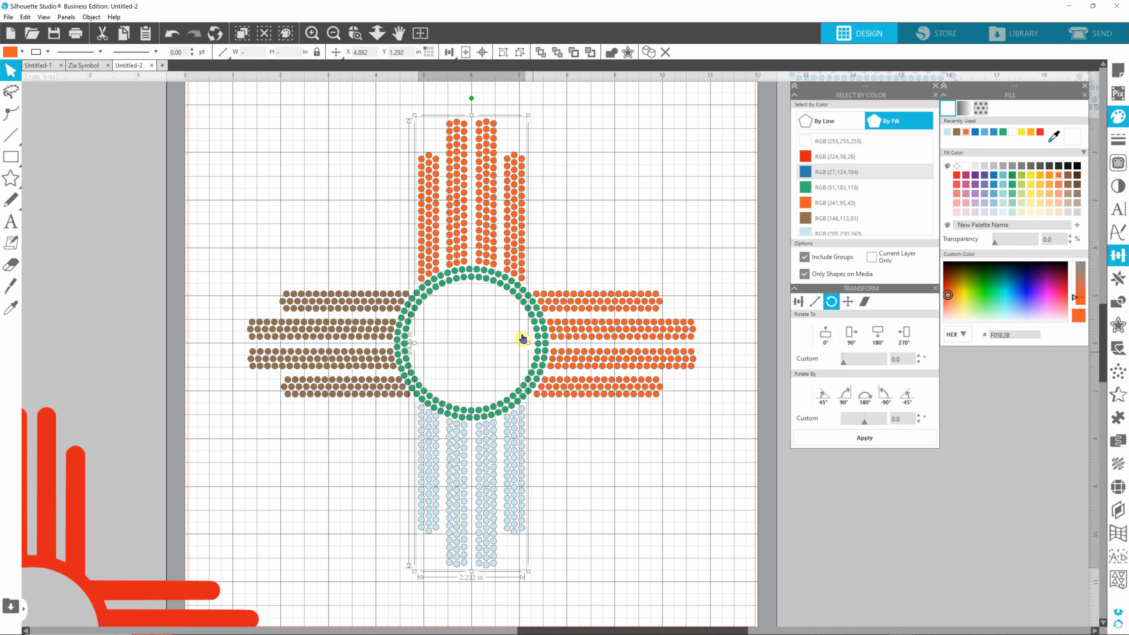
scroll(509, 353, up, 3)
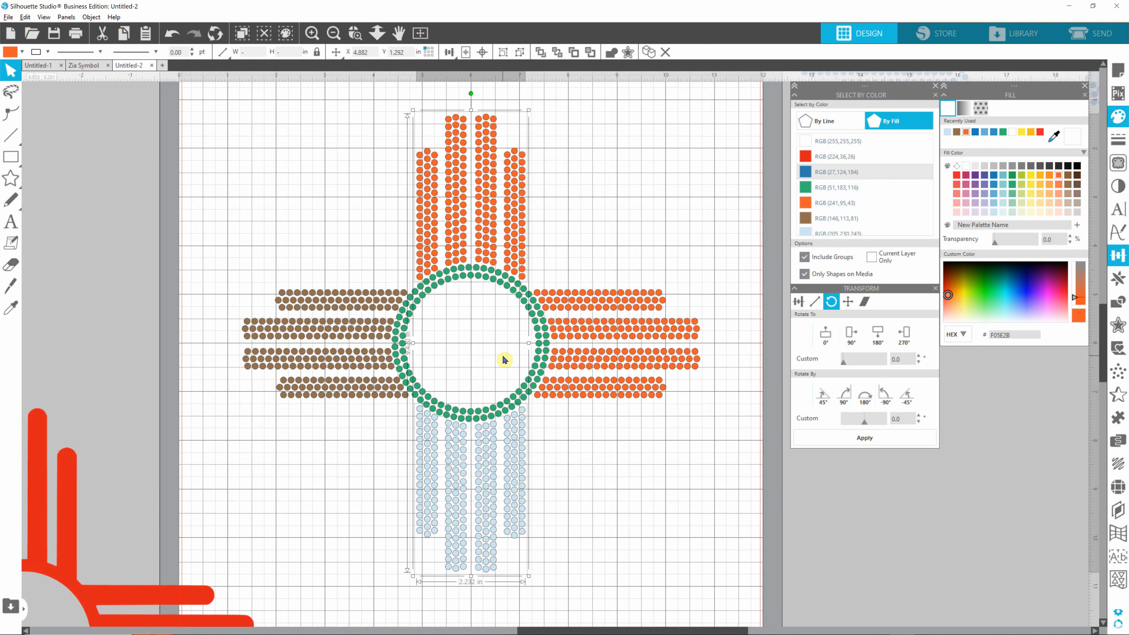
scroll(509, 351, up, 5)
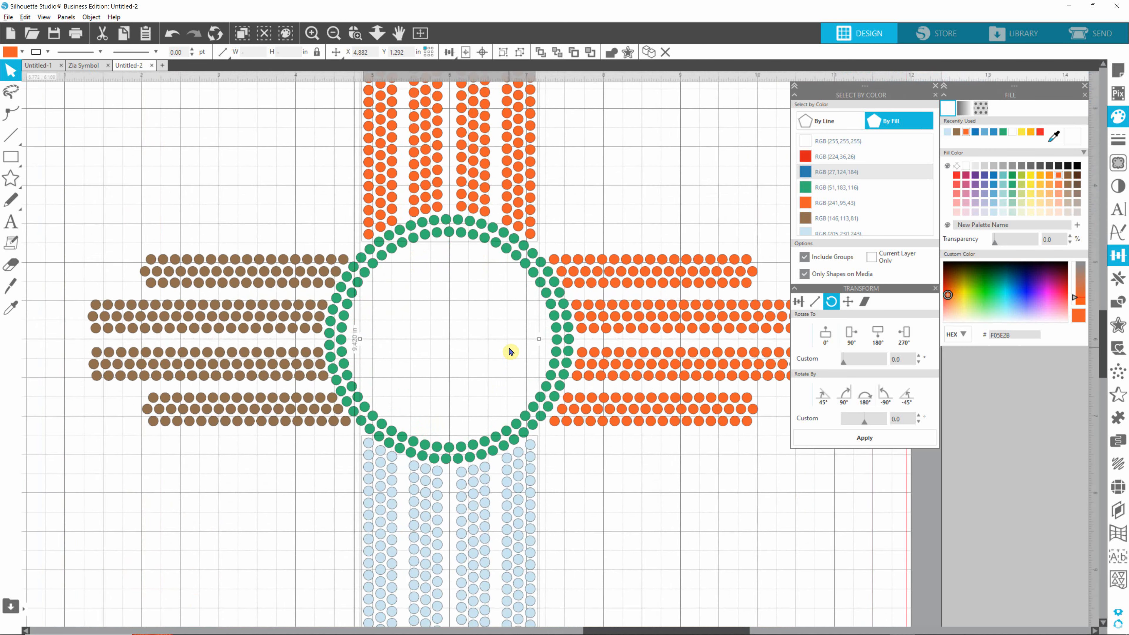
Select the left and right arms together and nudge them up to about Y 4.893 in.
scroll(510, 350, up, 4)
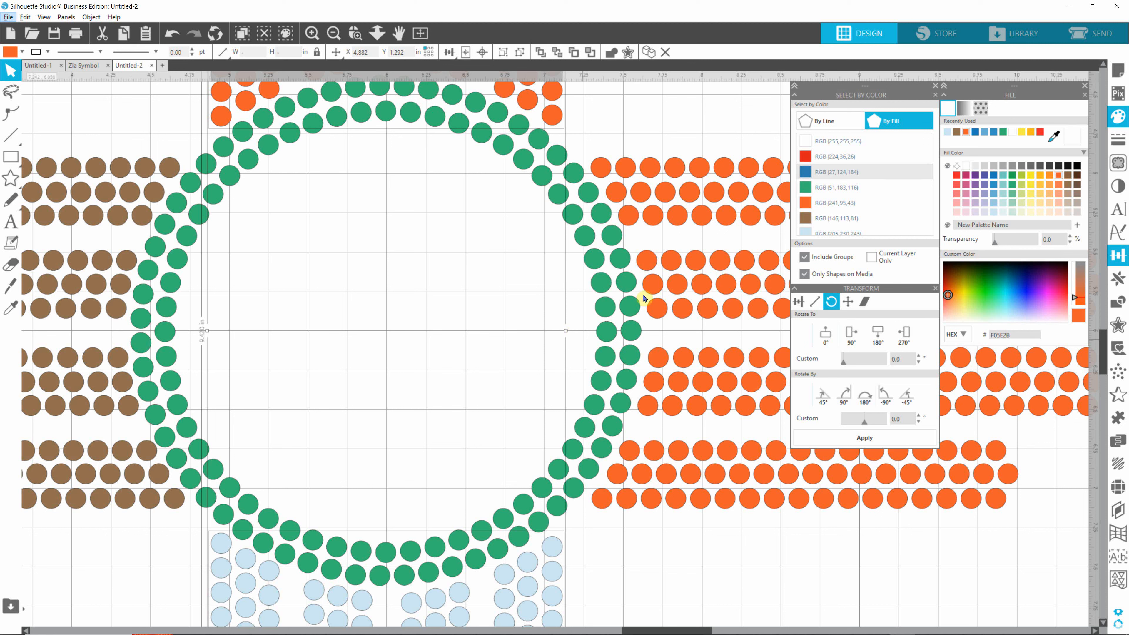
click(655, 286)
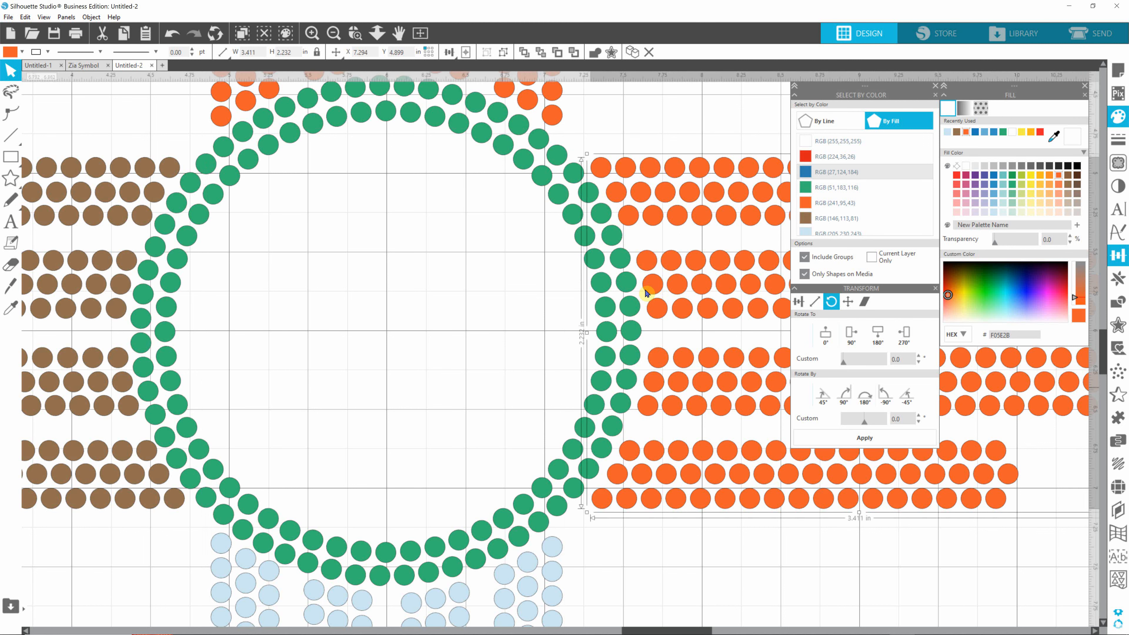
shift+click(122, 288)
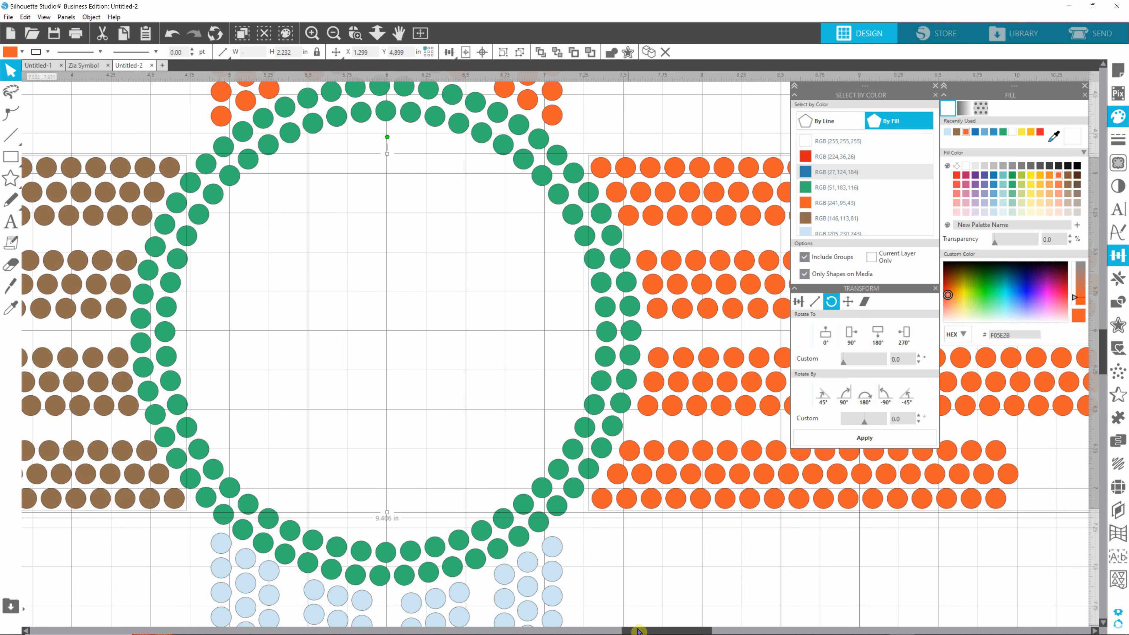
drag(638, 631, 538, 631)
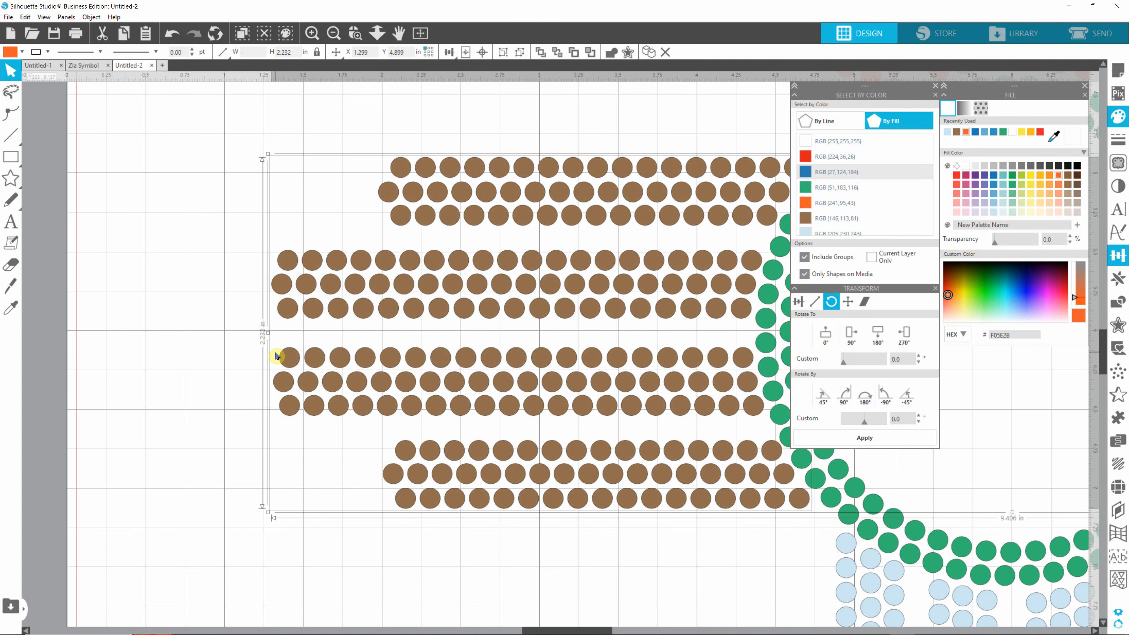
key(Up)
key(Up)
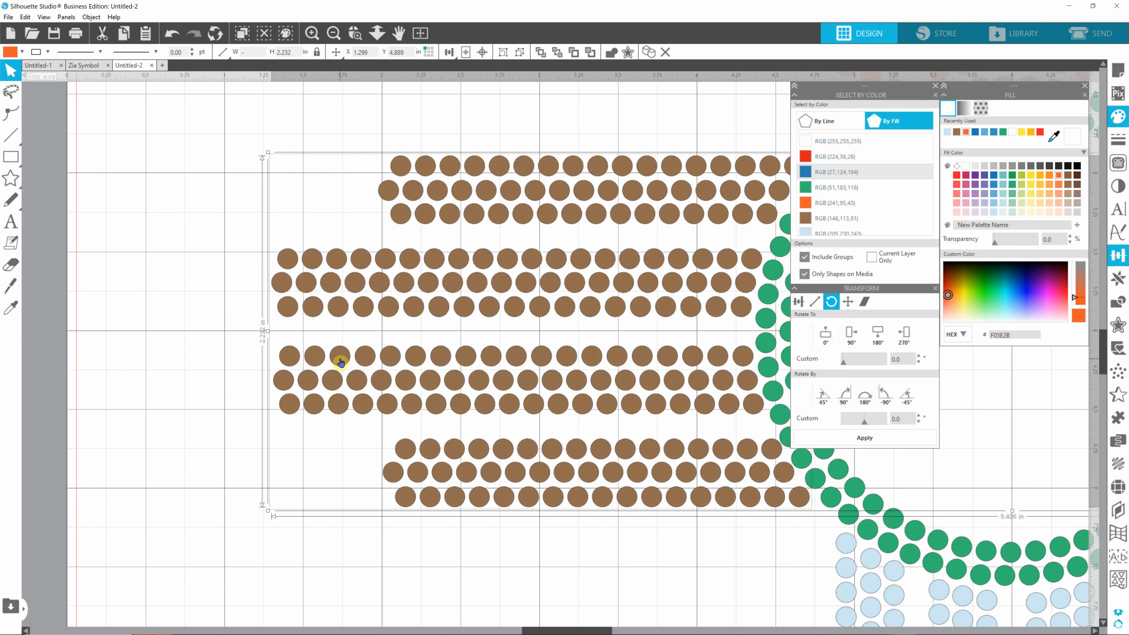
click(420, 545)
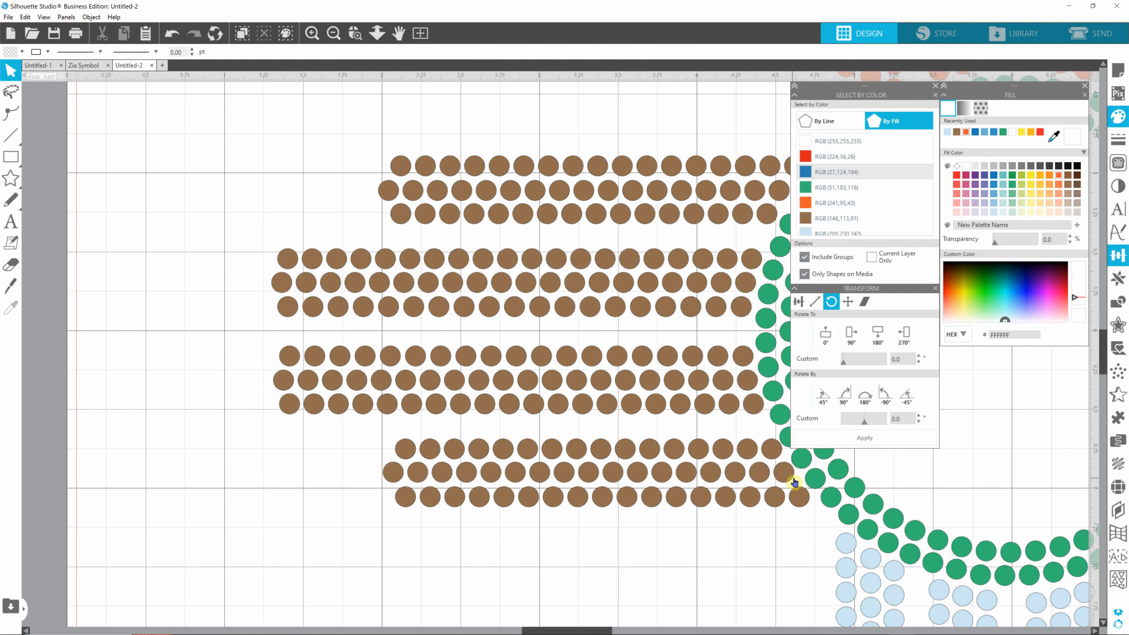
Ungroup the brown left arm, and ungroup its lower half into individual stones.
click(788, 479)
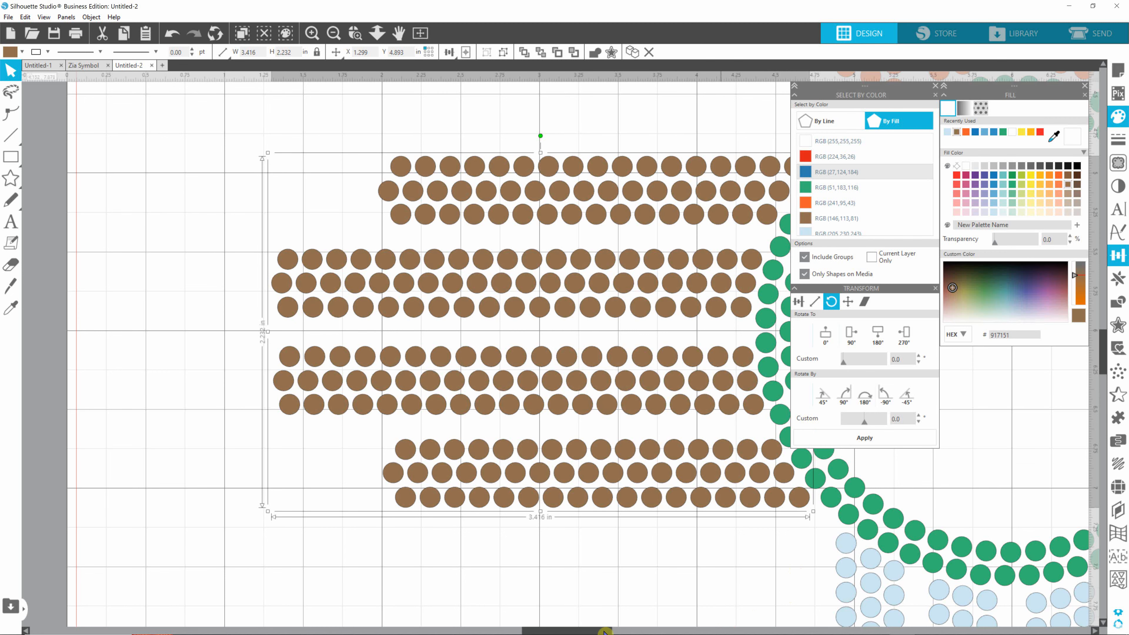
drag(596, 630, 614, 632)
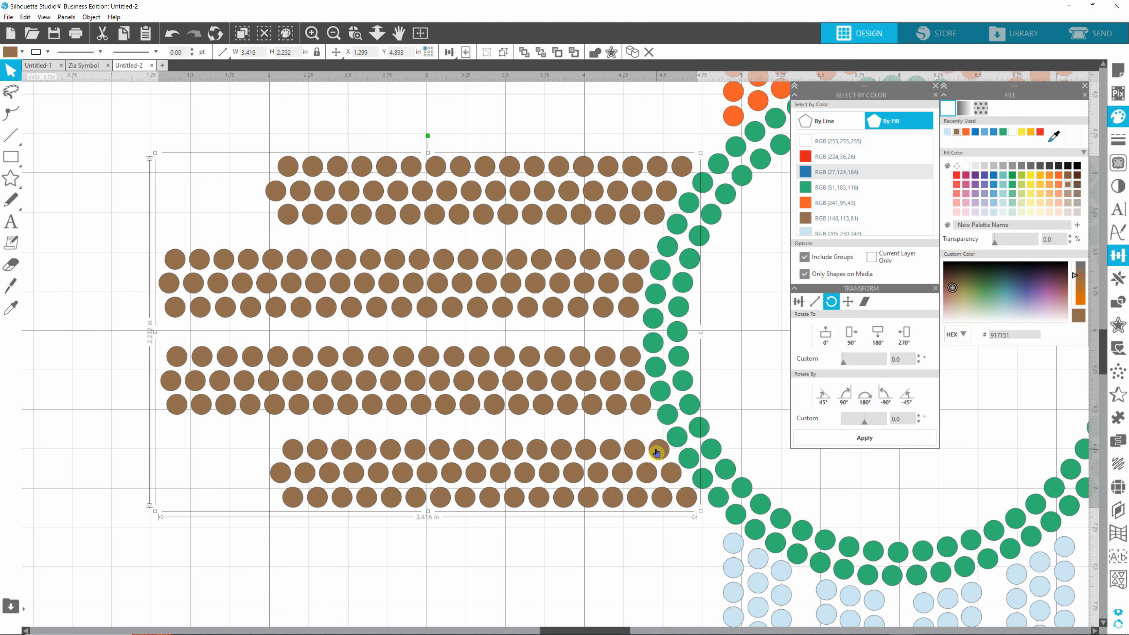
click(406, 567)
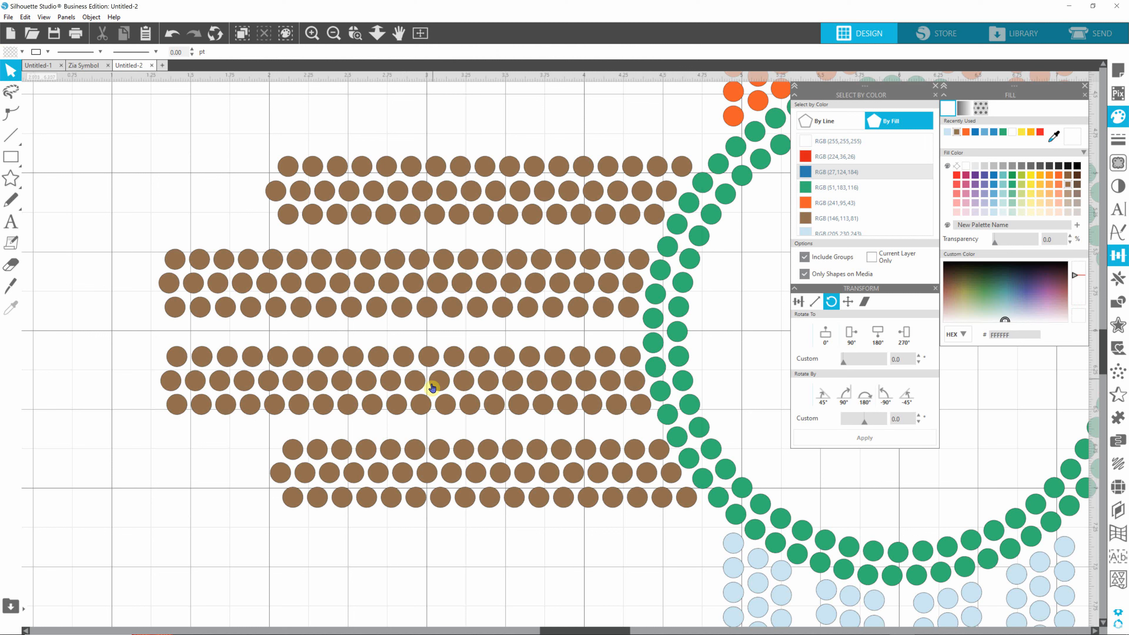
click(446, 390)
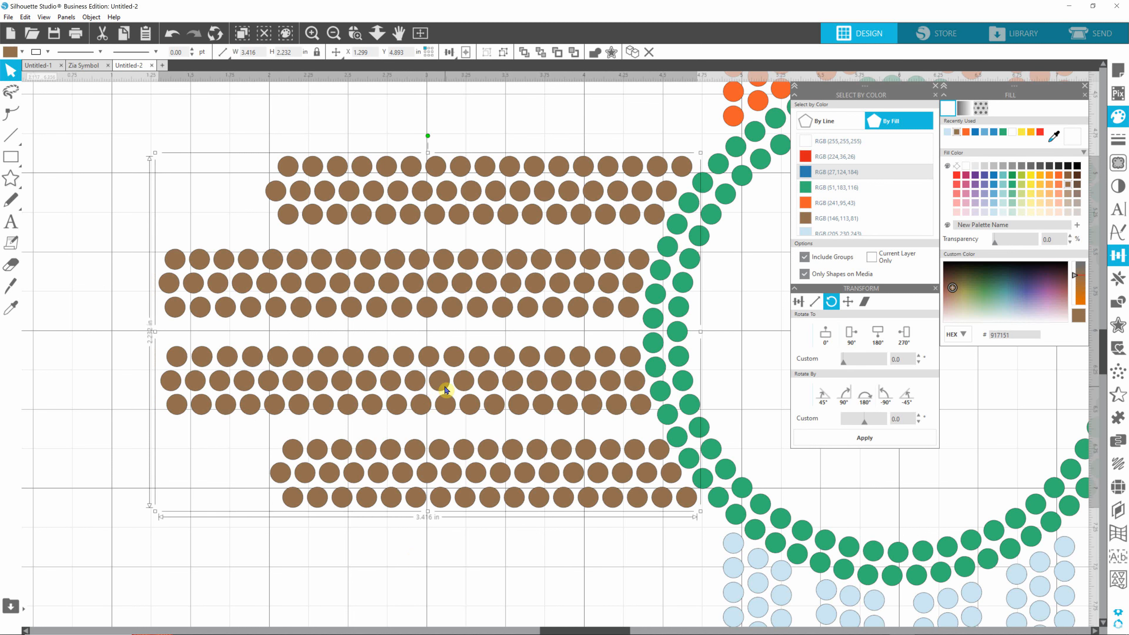
right_click(446, 390)
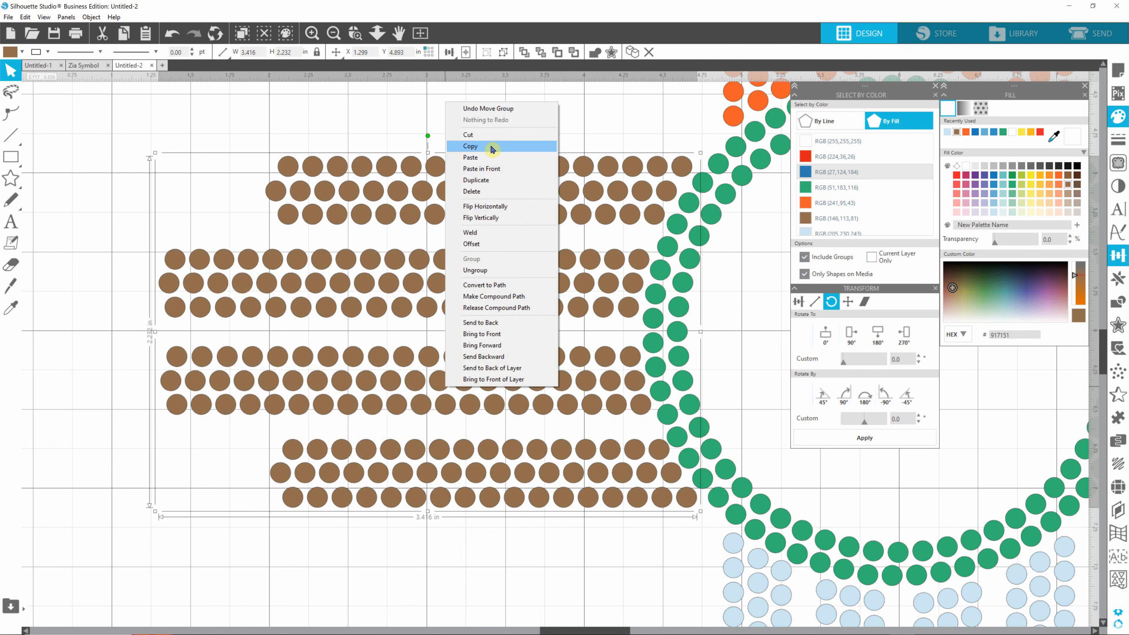
click(478, 270)
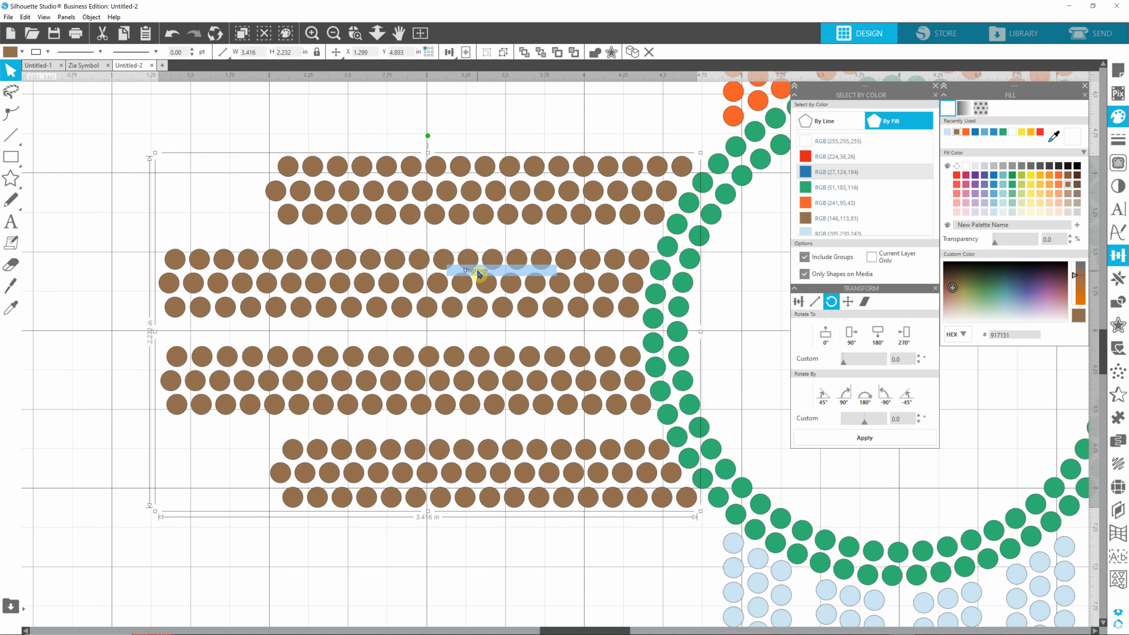
click(430, 563)
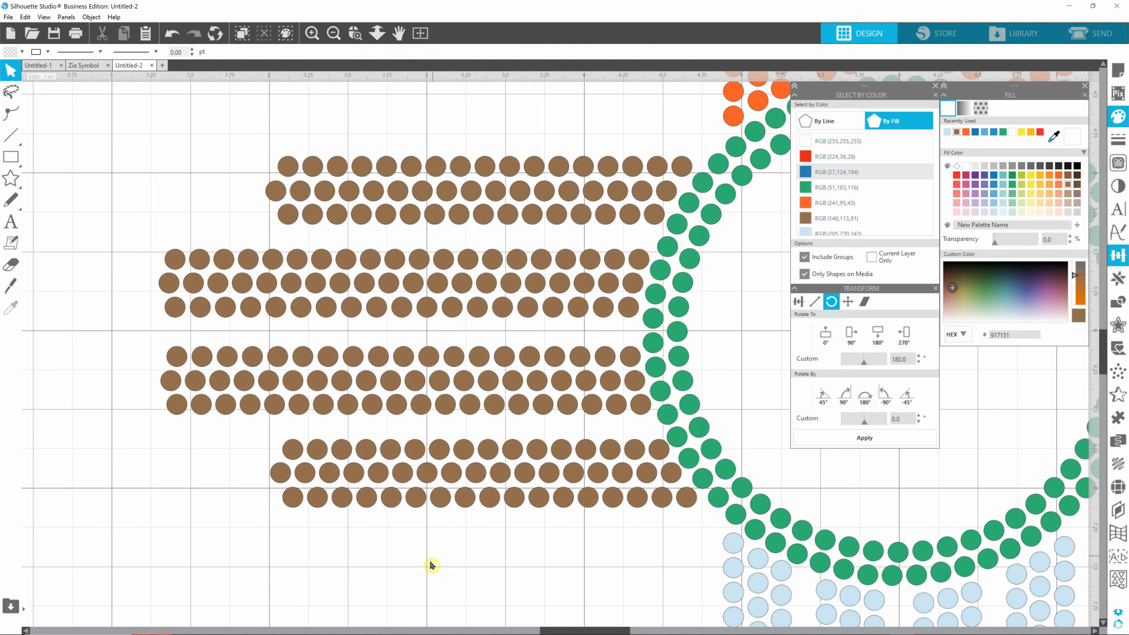
click(451, 477)
right_click(452, 473)
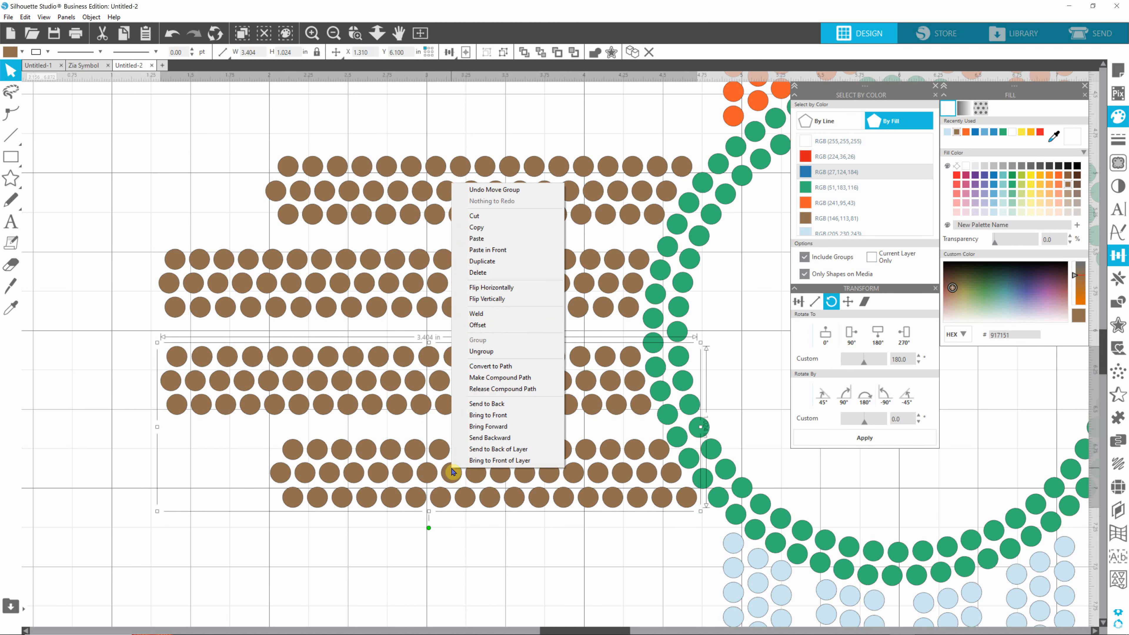
click(486, 352)
click(514, 569)
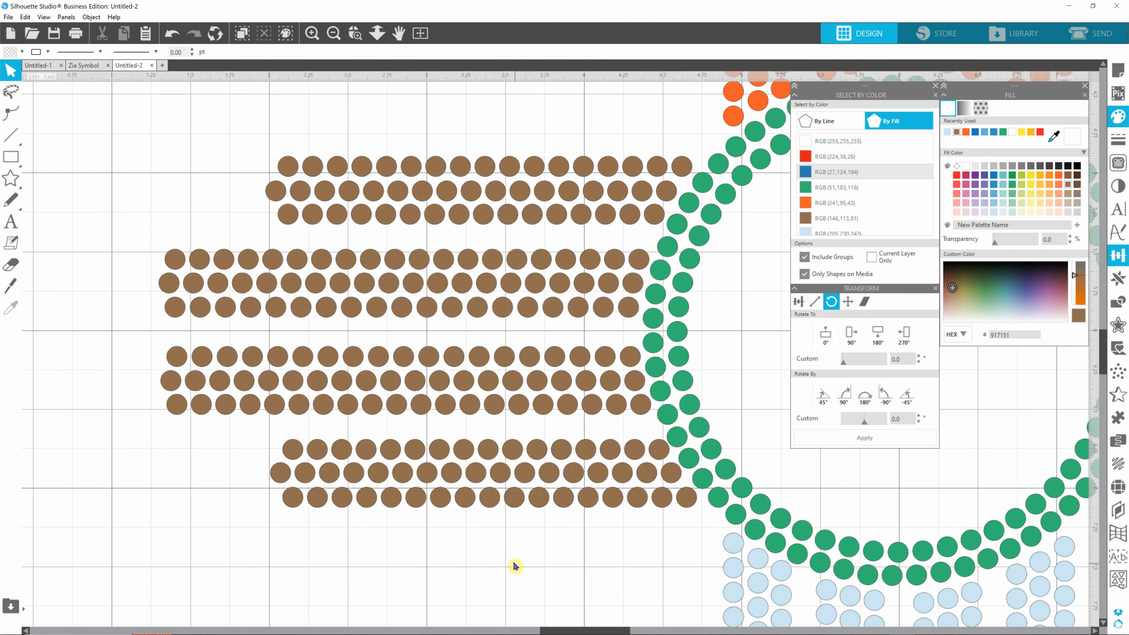
Select all stones of the lowest brown bar and nudge them left to about X 1.994 in, away from the circle.
click(285, 458)
drag(285, 458, 698, 521)
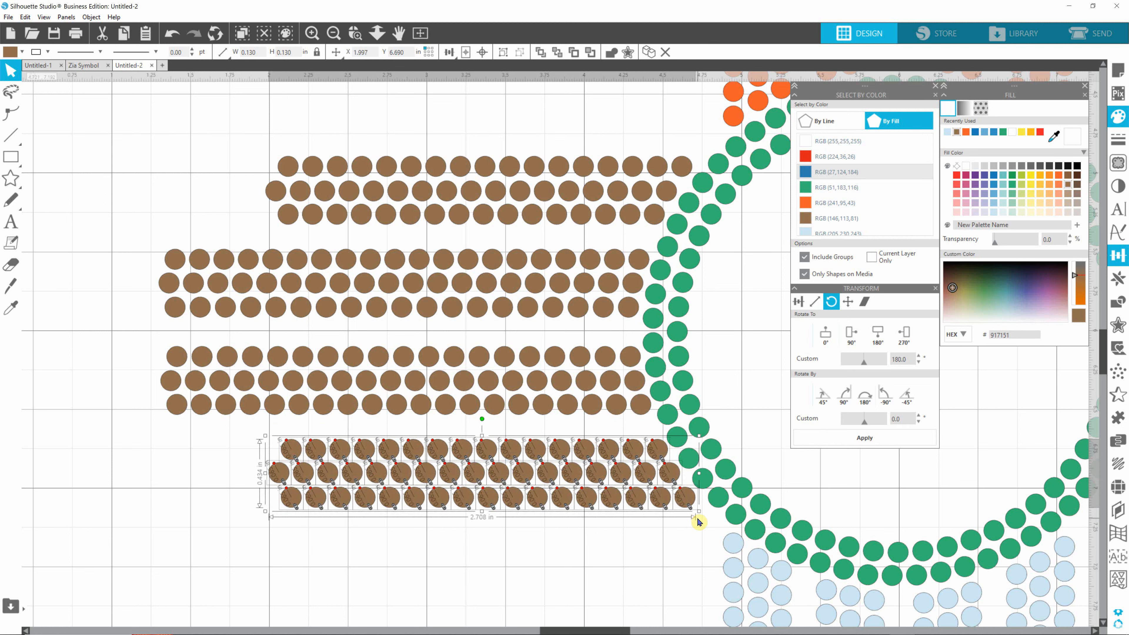
key(Left)
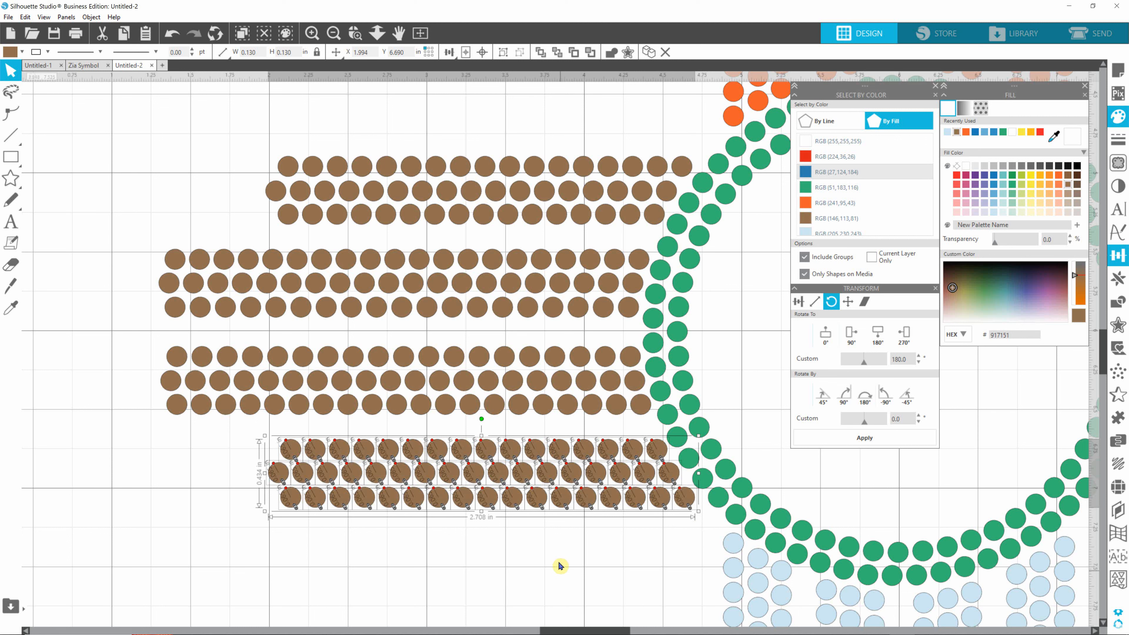
click(572, 581)
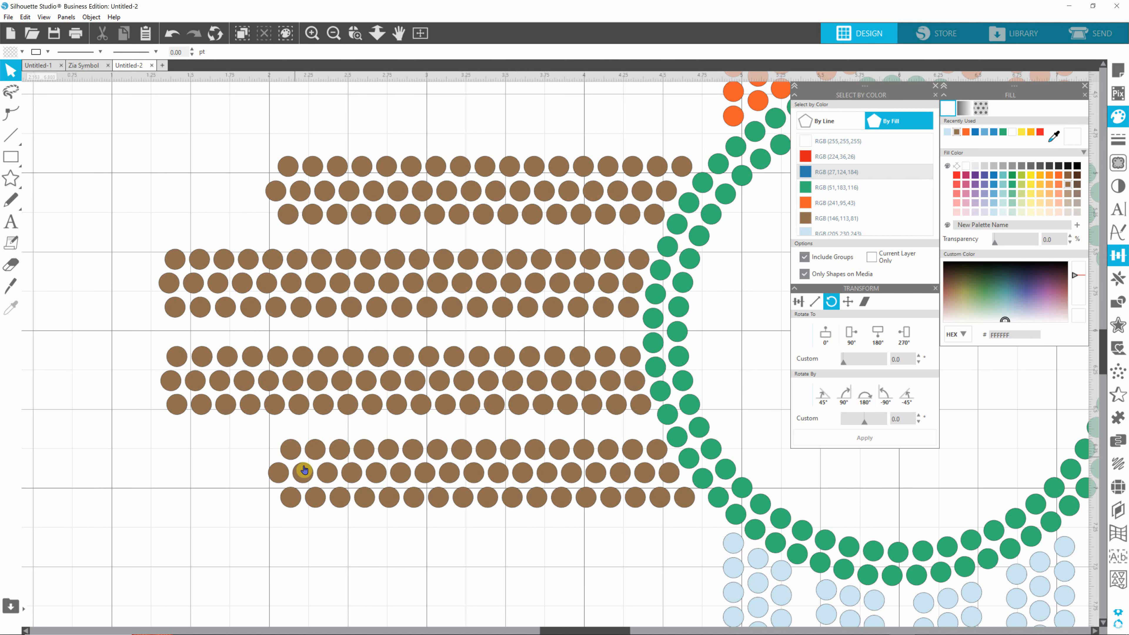
Duplicate the three outer end stones of the lowest brown bar and place the copy in the empty area at about X 0.877, Y 6.158 in.
key(alt)
drag(247, 431, 304, 527)
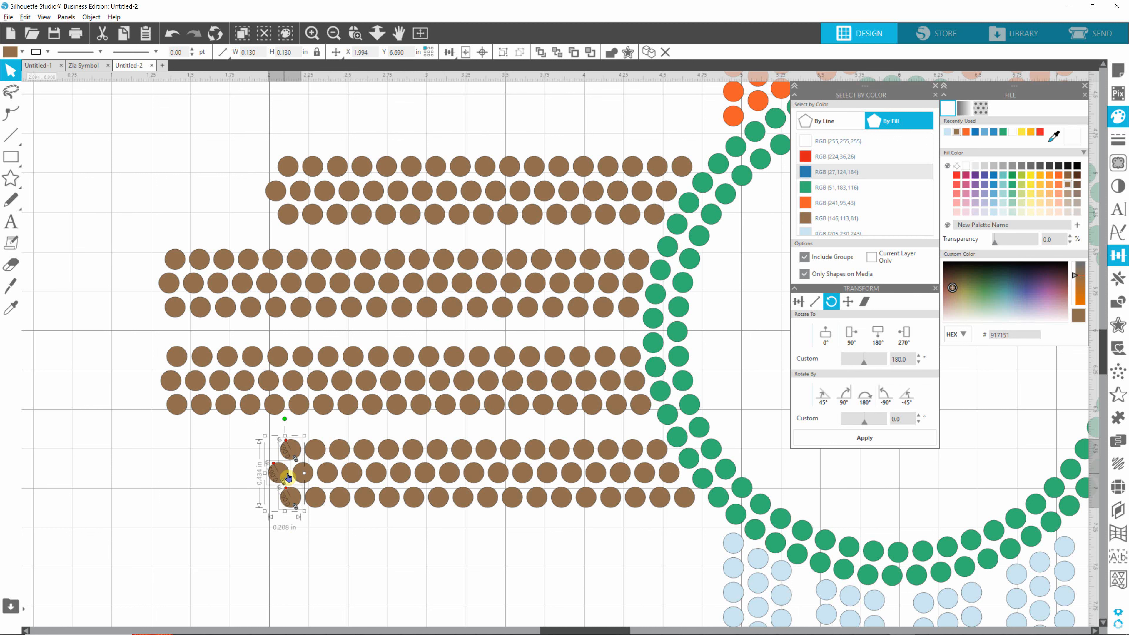
drag(288, 477, 110, 394)
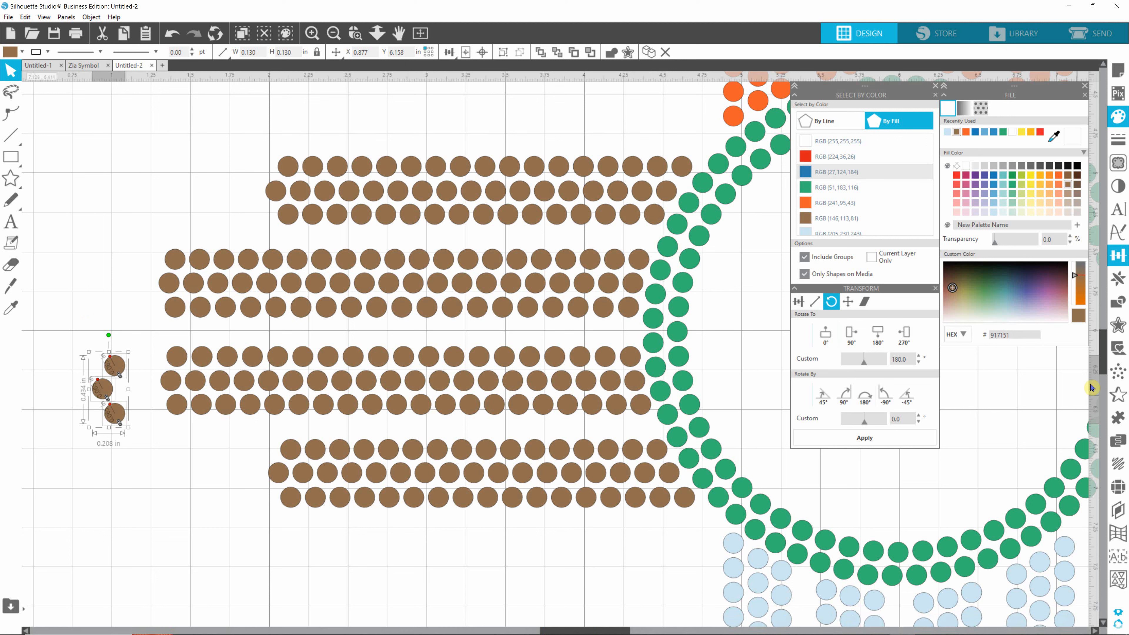
Fill the three copied end stones yellow and group them as a spacing guide.
click(1030, 184)
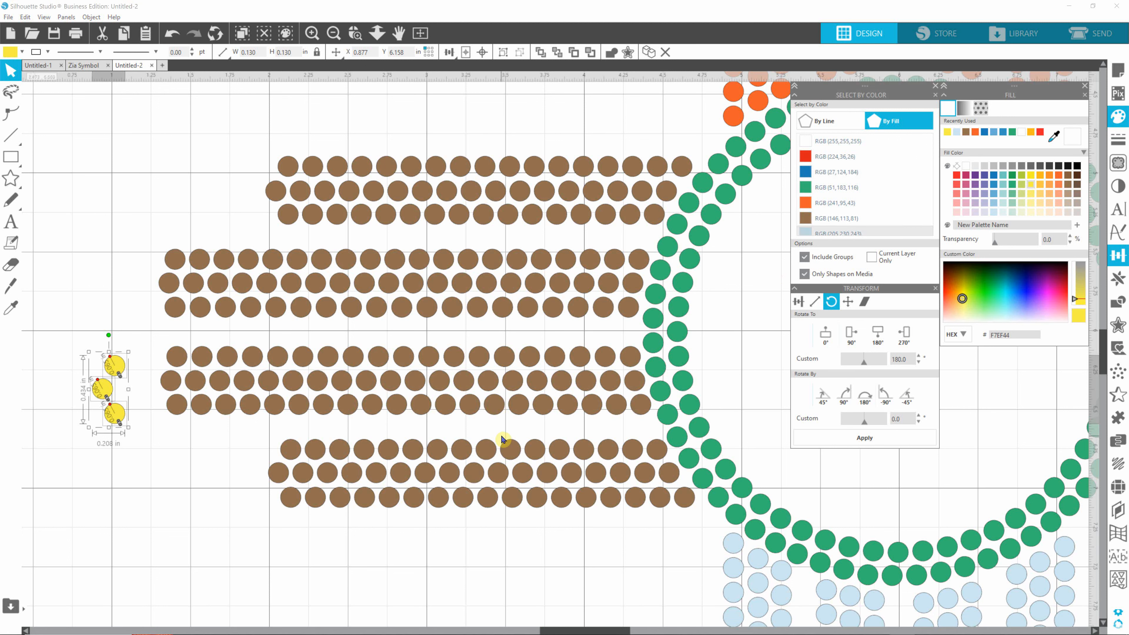
key(ctrl+g)
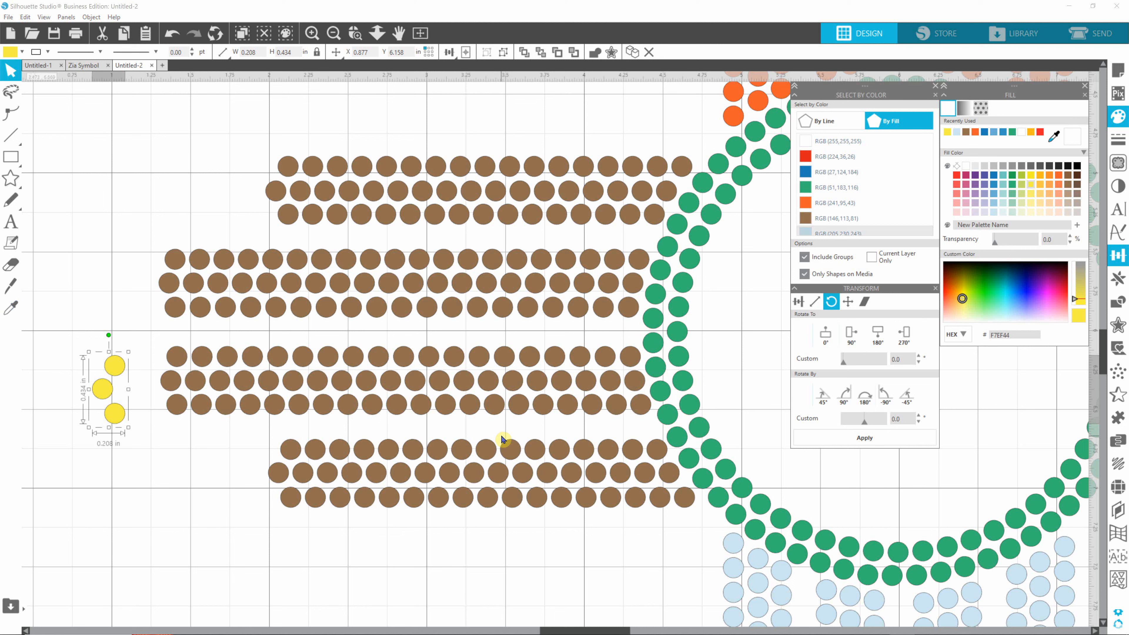
click(170, 511)
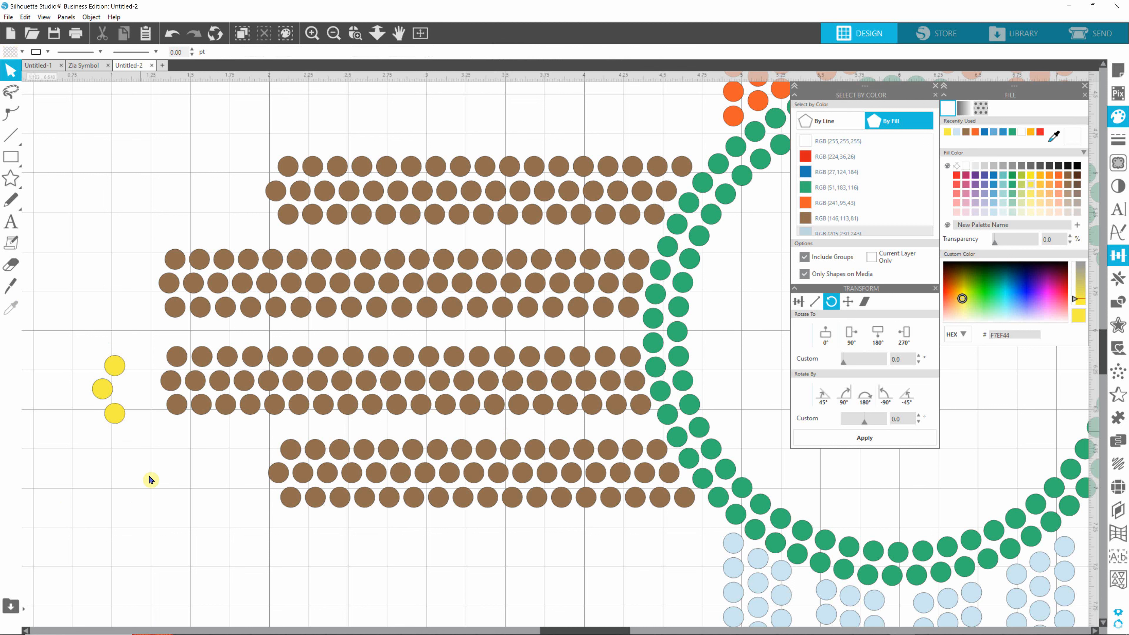
Place the yellow guide over the outer end of the brown bar above, at about X 1.272, Y 6.102 in, and send it to the back.
drag(118, 366, 179, 358)
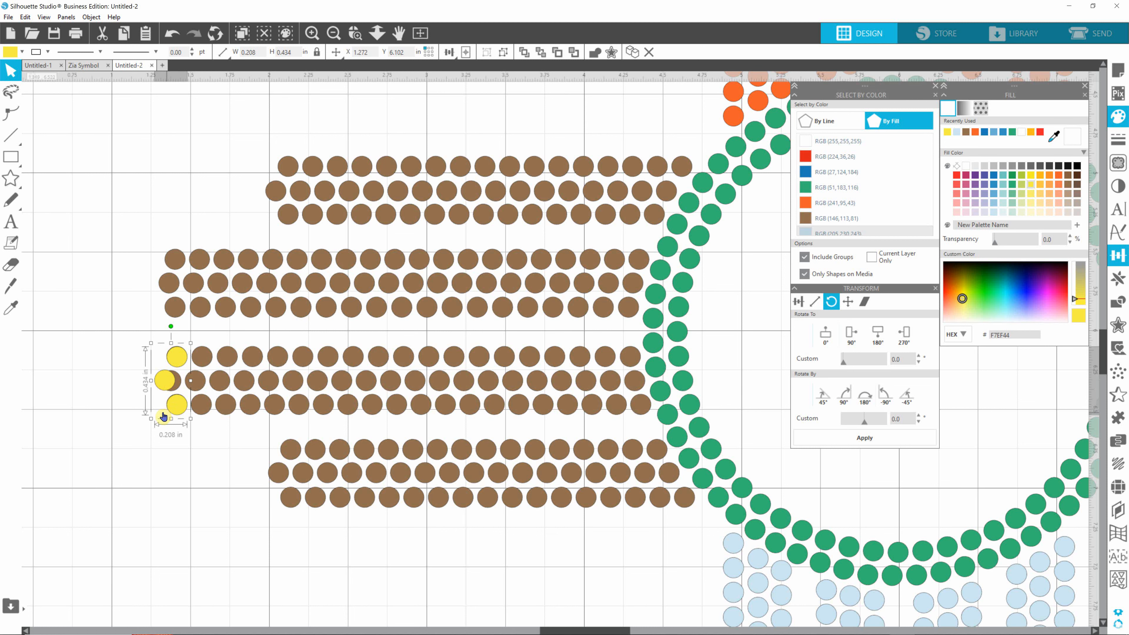
right_click(168, 383)
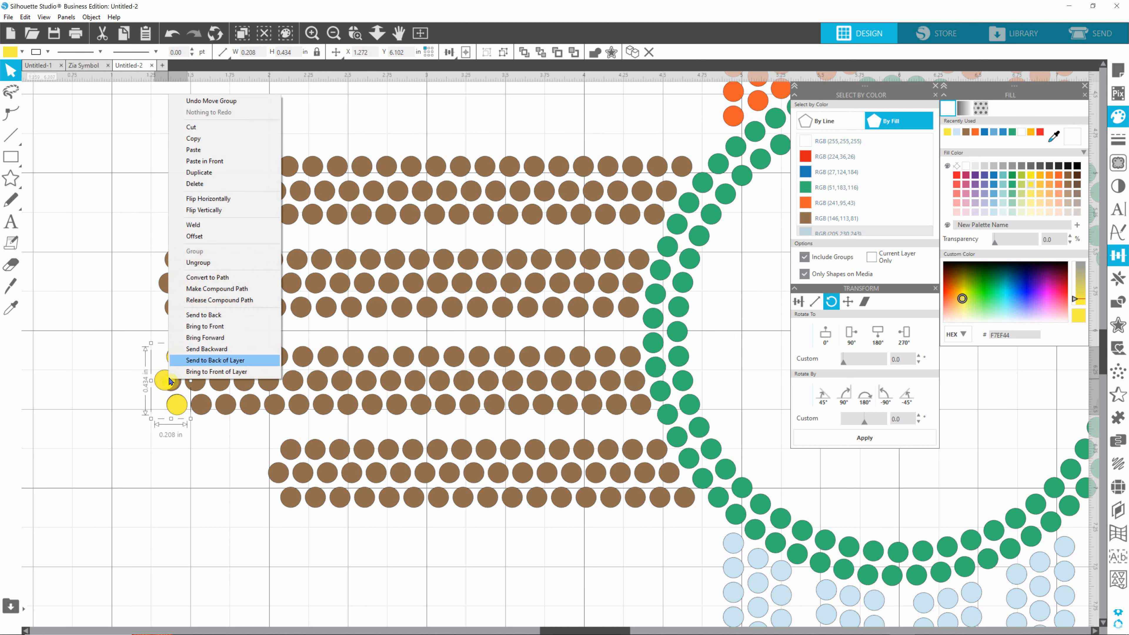
click(198, 314)
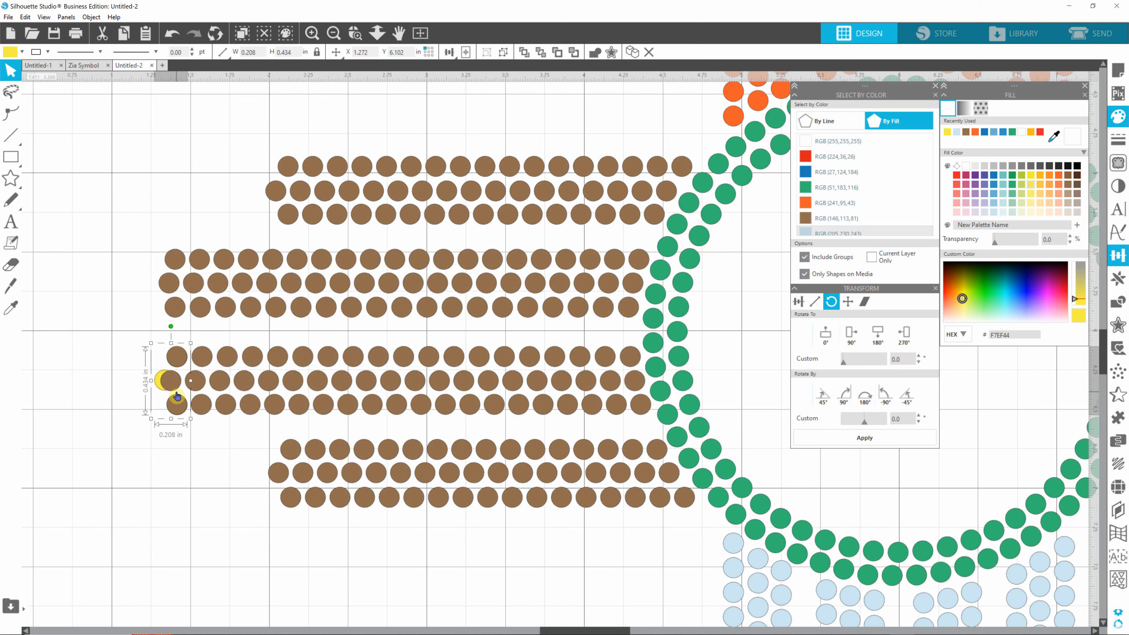
click(99, 399)
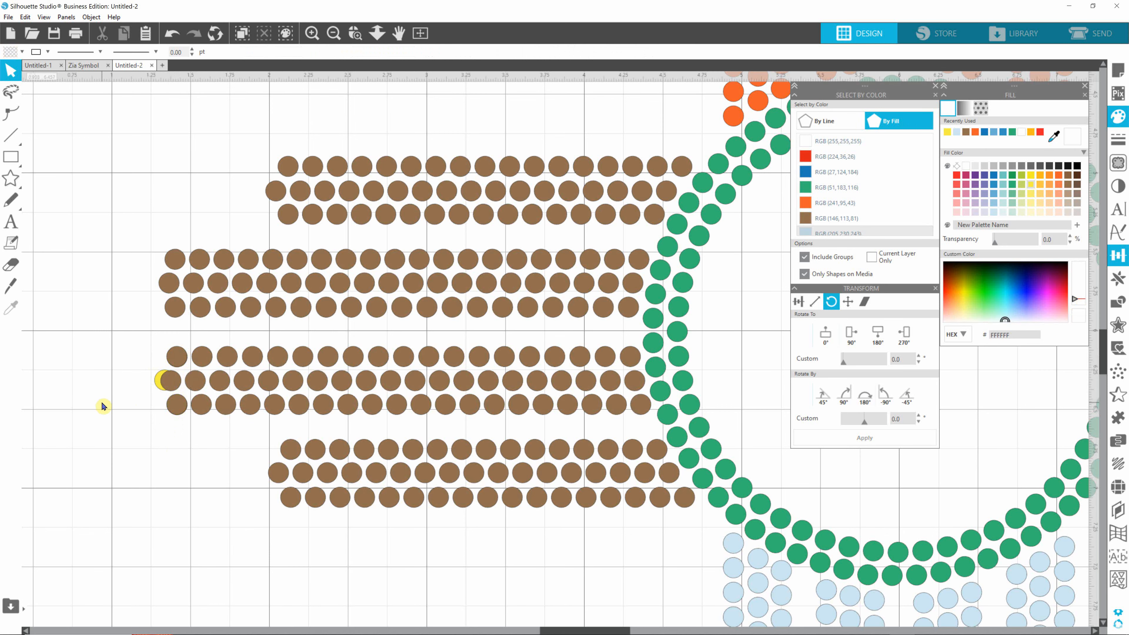
Nudge the middle row's outermost brown stone left to about X 1.272 in, over the yellow guide stone.
scroll(115, 395, up, 1)
scroll(115, 395, up, 4)
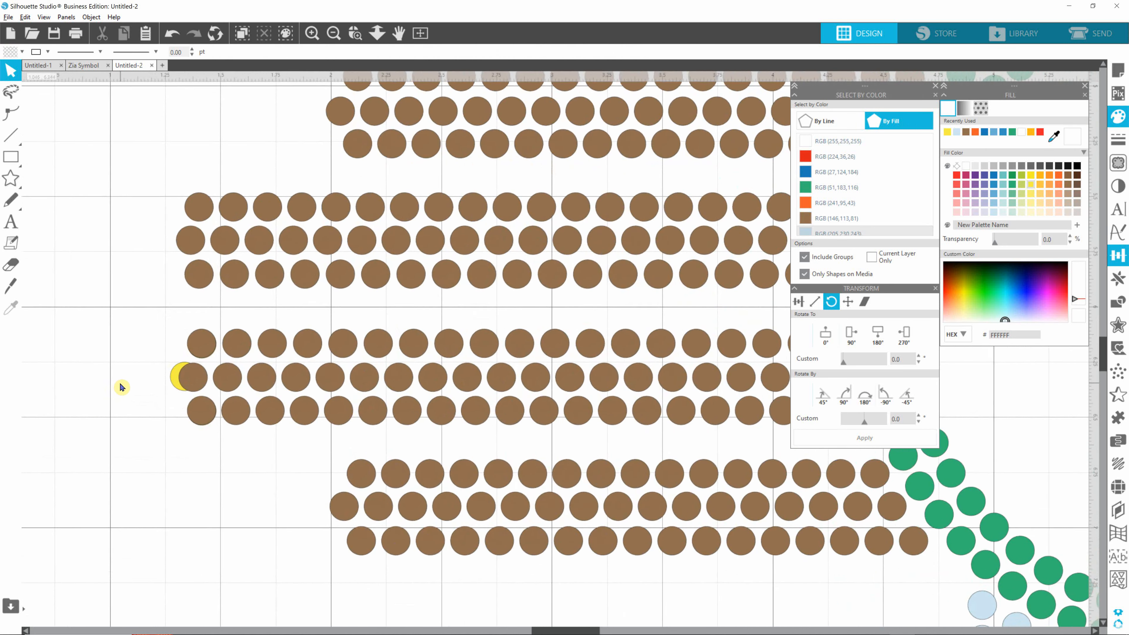
scroll(123, 382, up, 4)
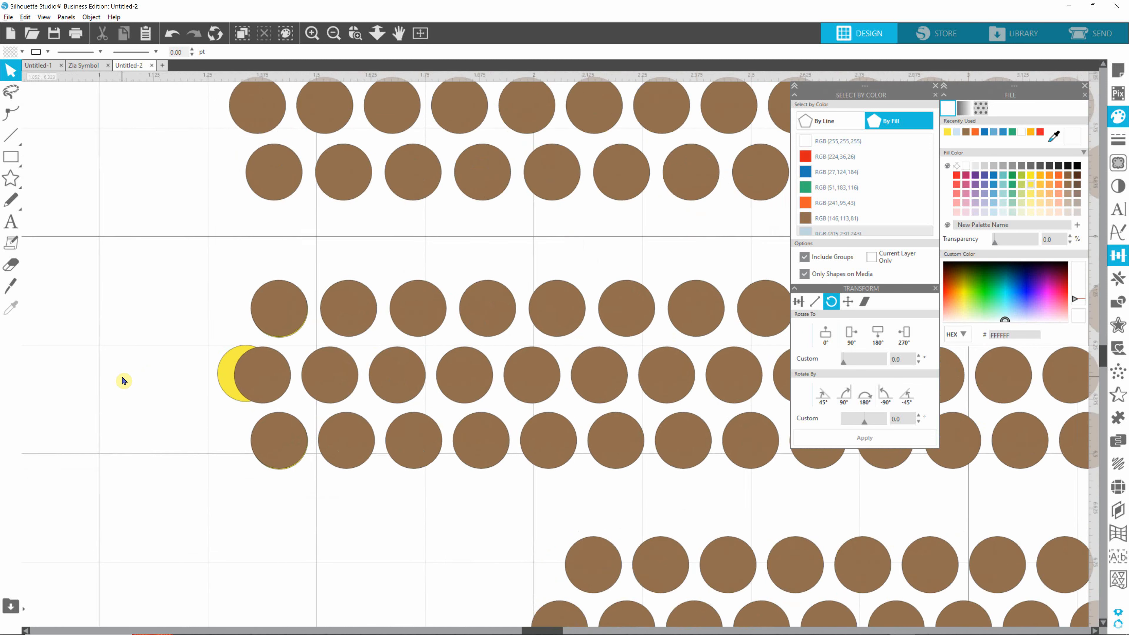
click(298, 384)
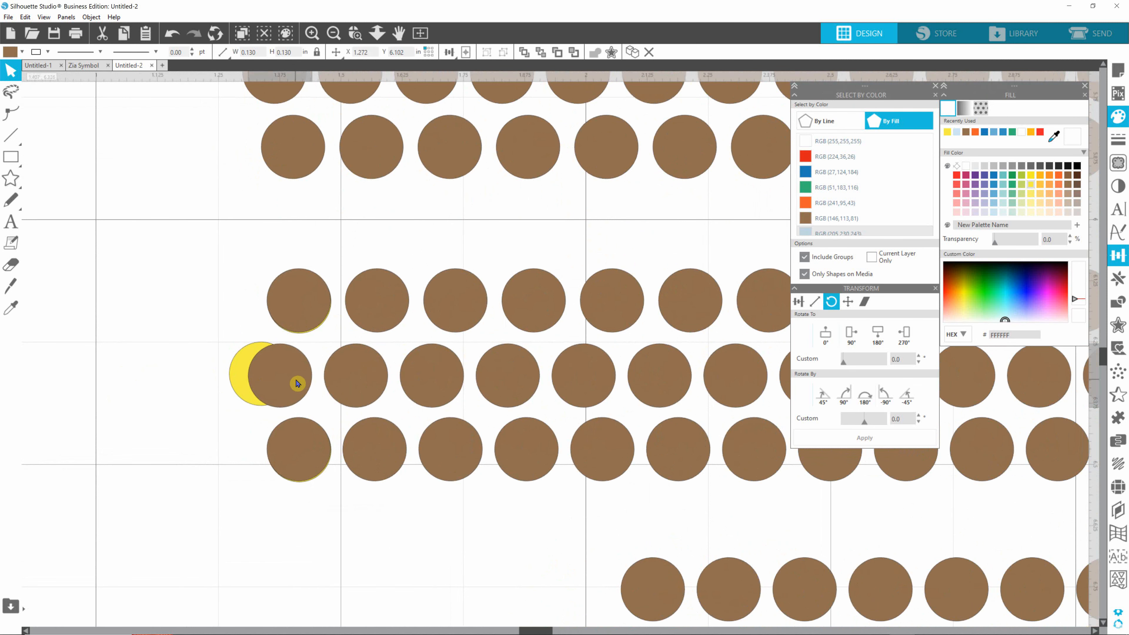
key(Left)
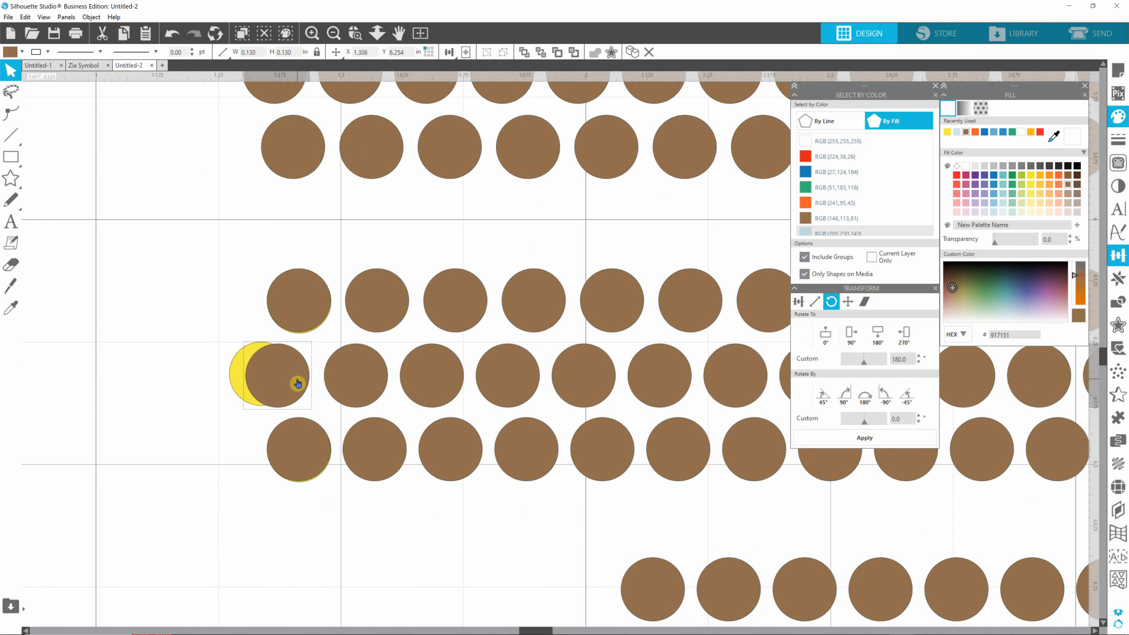
key(Left)
key(Left)
key(Left)
key(Left)
key(Left)
key(Left)
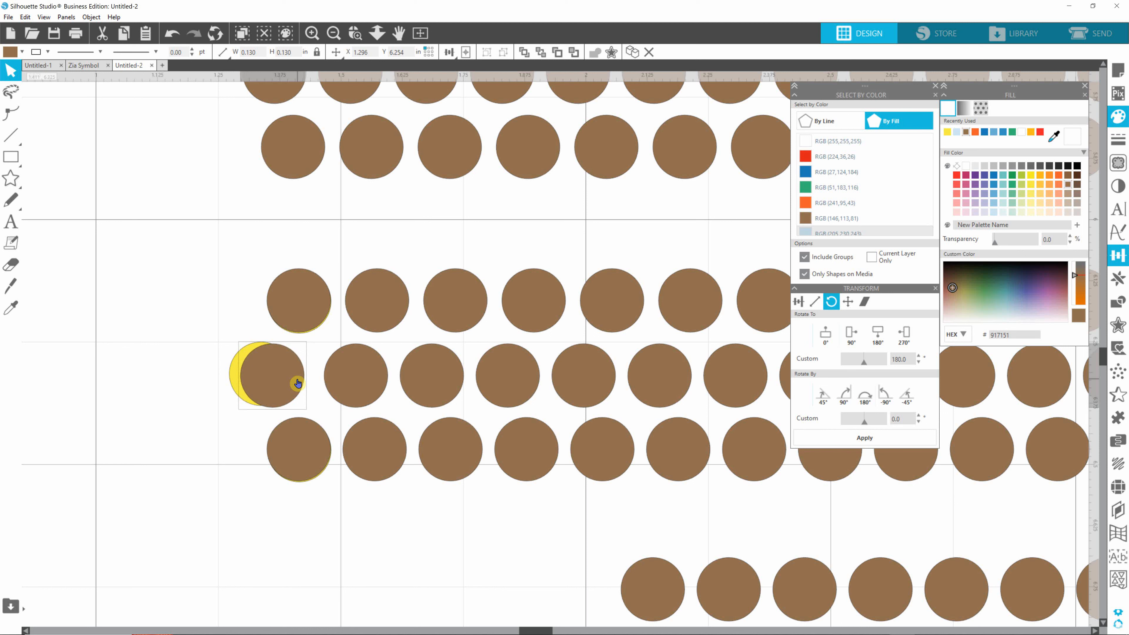
key(Left)
key(Left)
key(Left)
key(Left)
key(Left)
key(Left)
key(Left)
key(Left)
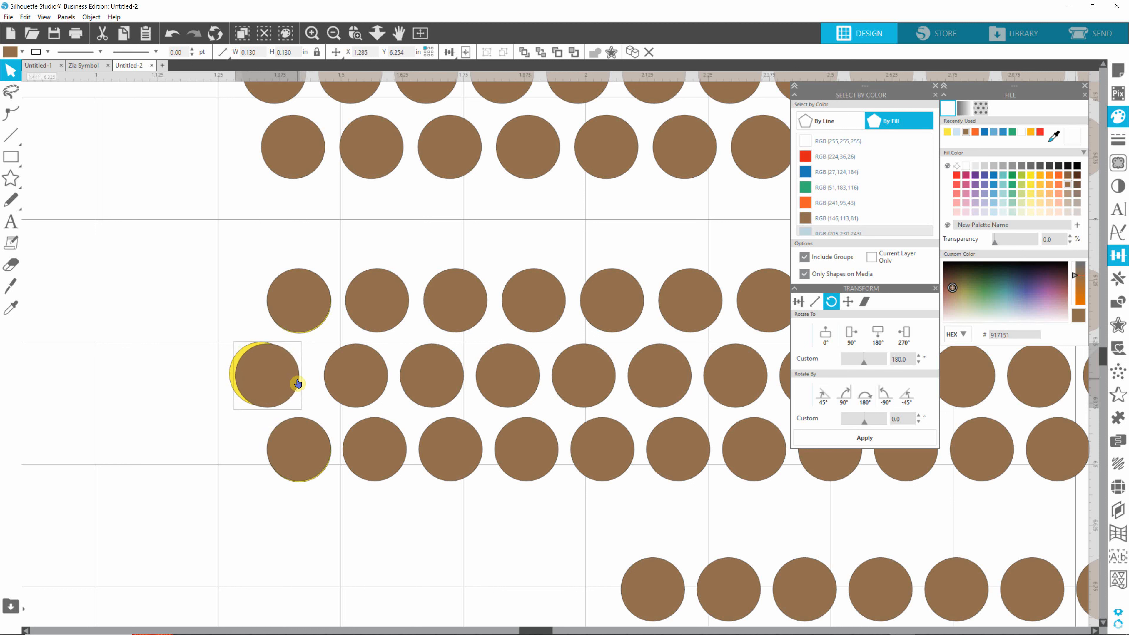
key(Left)
key(Left)
key(Left)
key(Left)
key(Left)
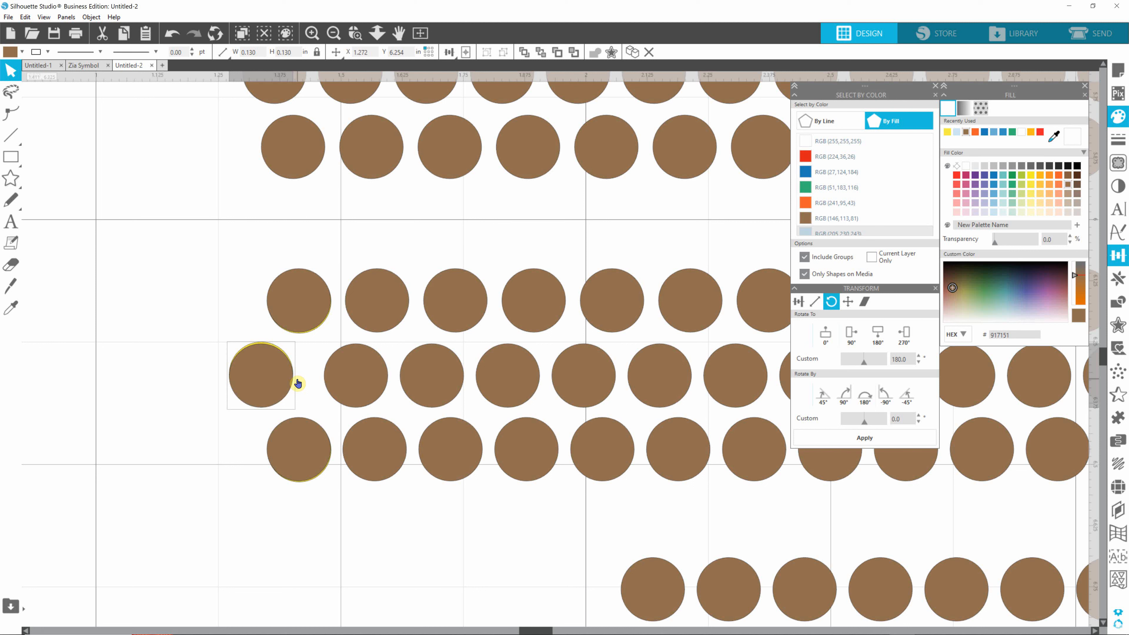
click(202, 484)
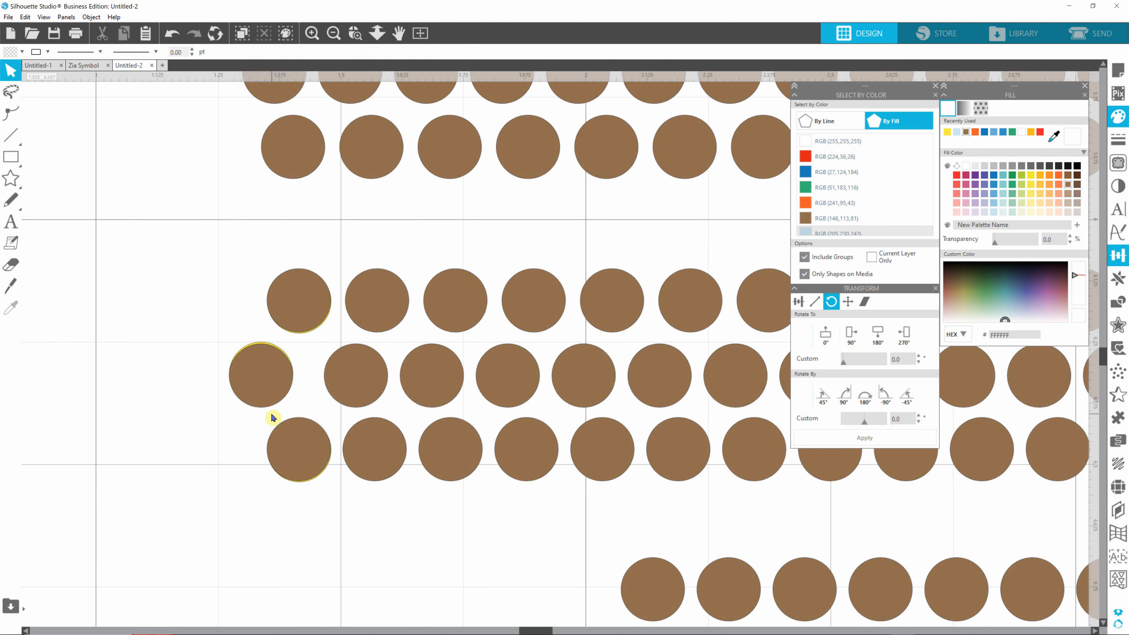
click(267, 343)
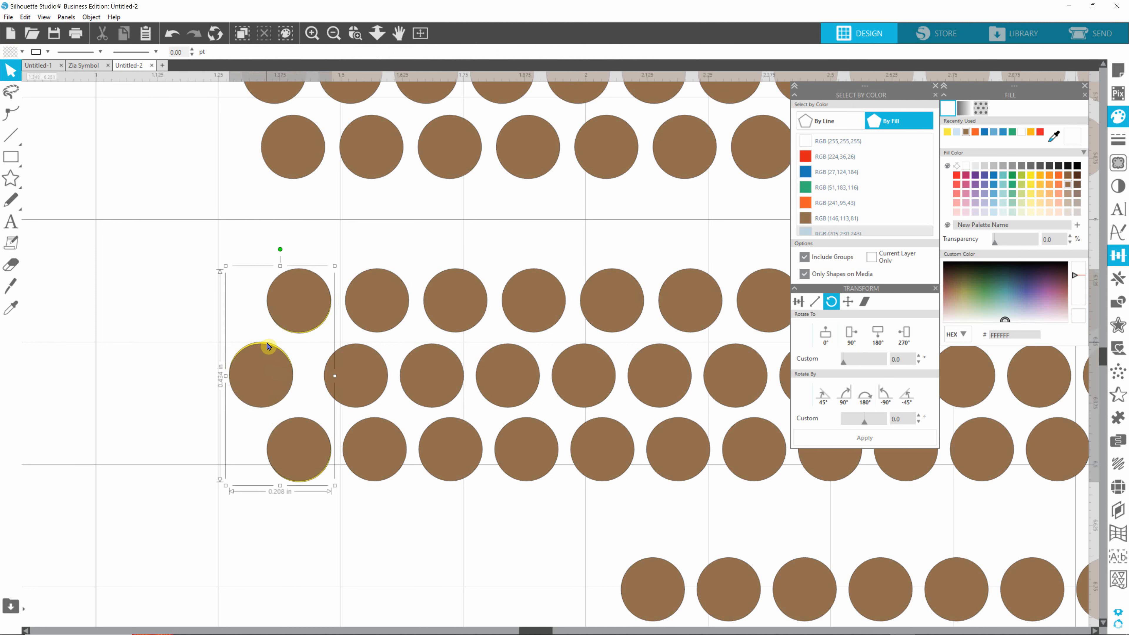
drag(267, 345, 260, 345)
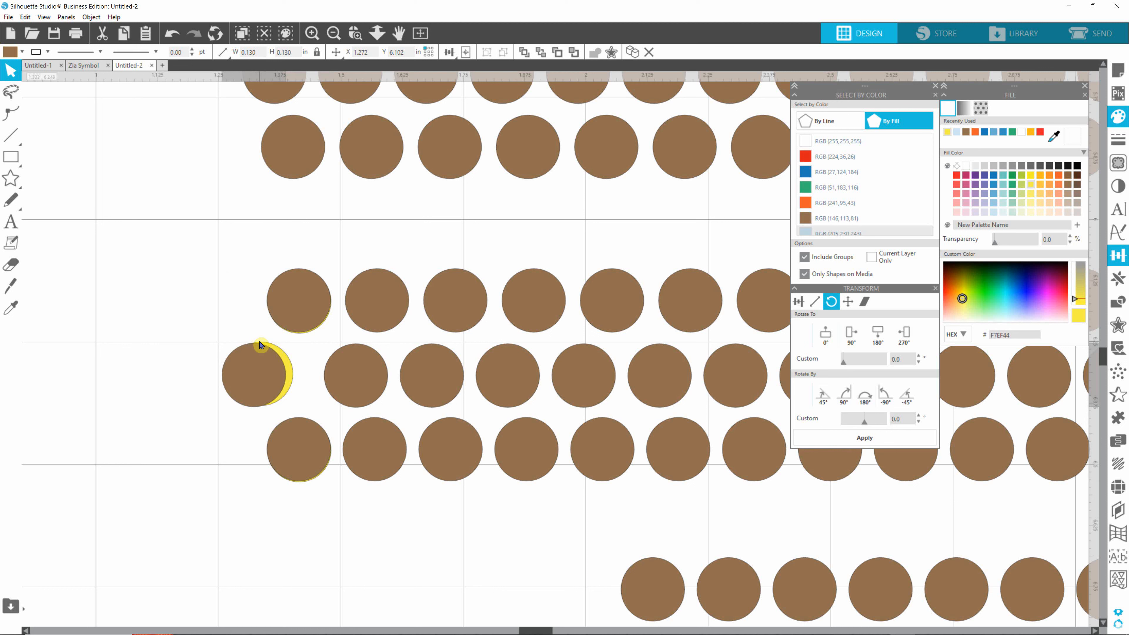
key(Escape)
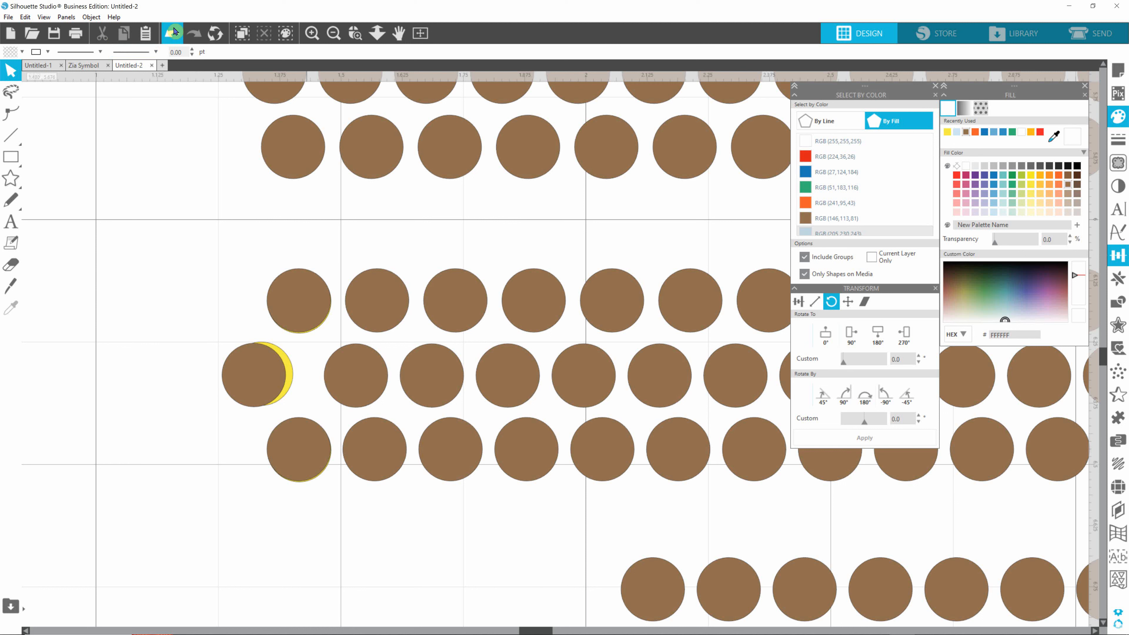
click(172, 37)
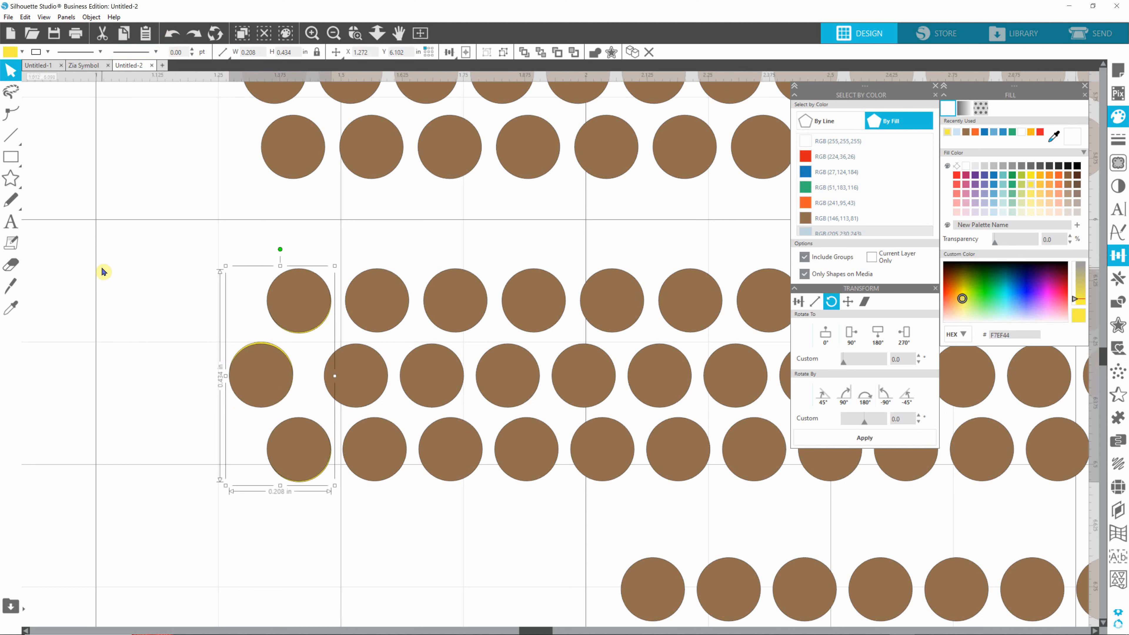
click(207, 299)
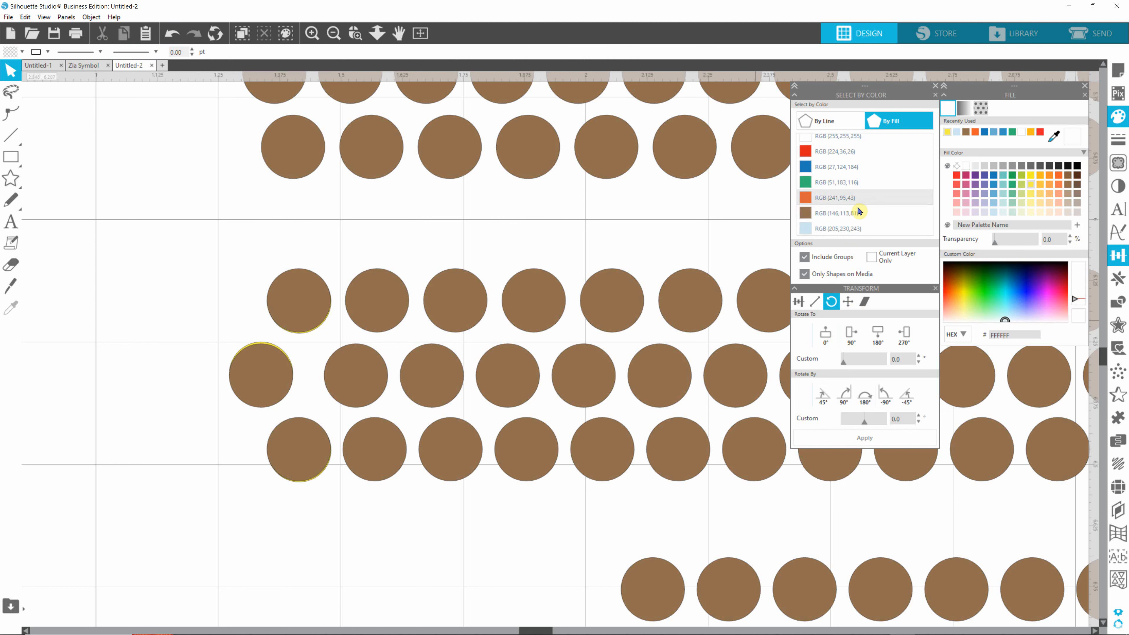
Select all stones by the brown fill RGB (146,113,81) and send them to the back behind the yellow guide.
click(856, 218)
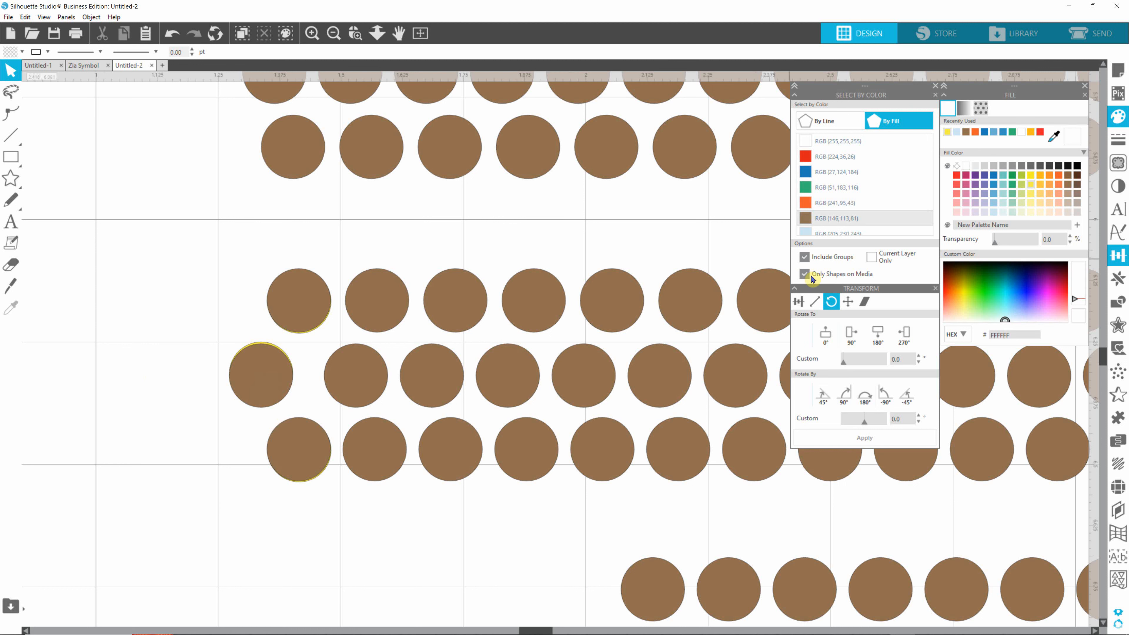
scroll(846, 209, down, 1)
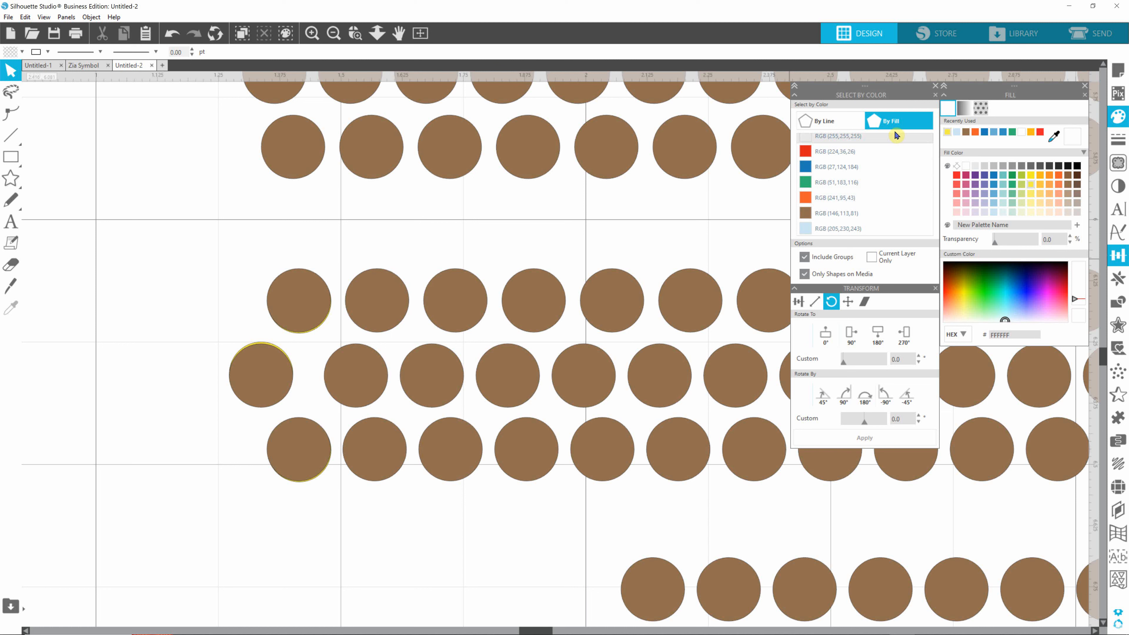
scroll(840, 214, up, 1)
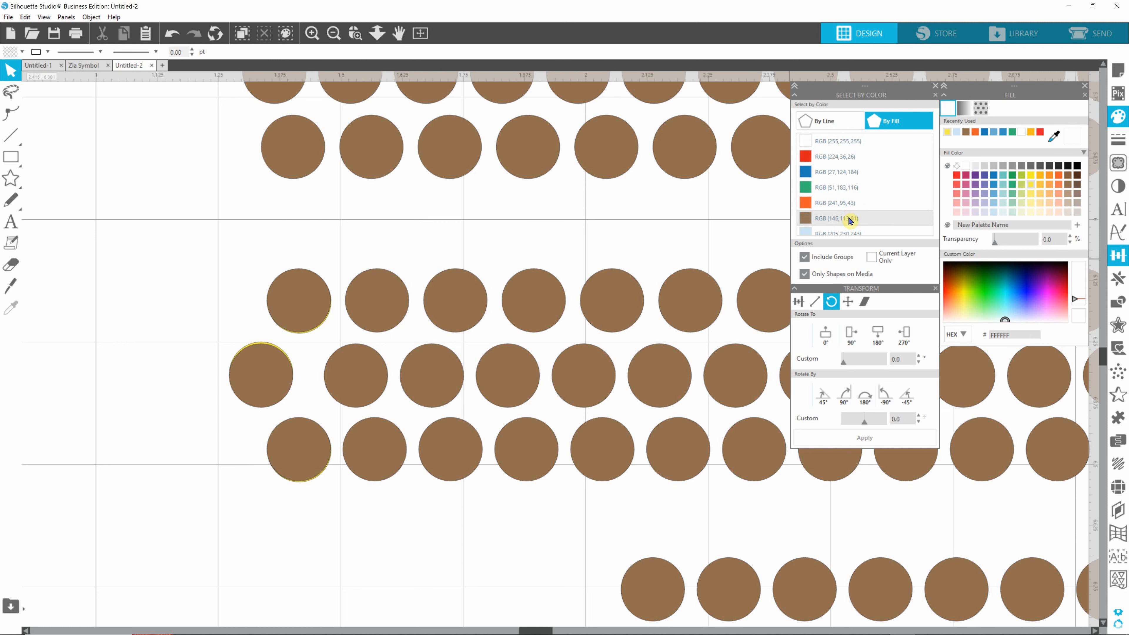
scroll(862, 194, down, 1)
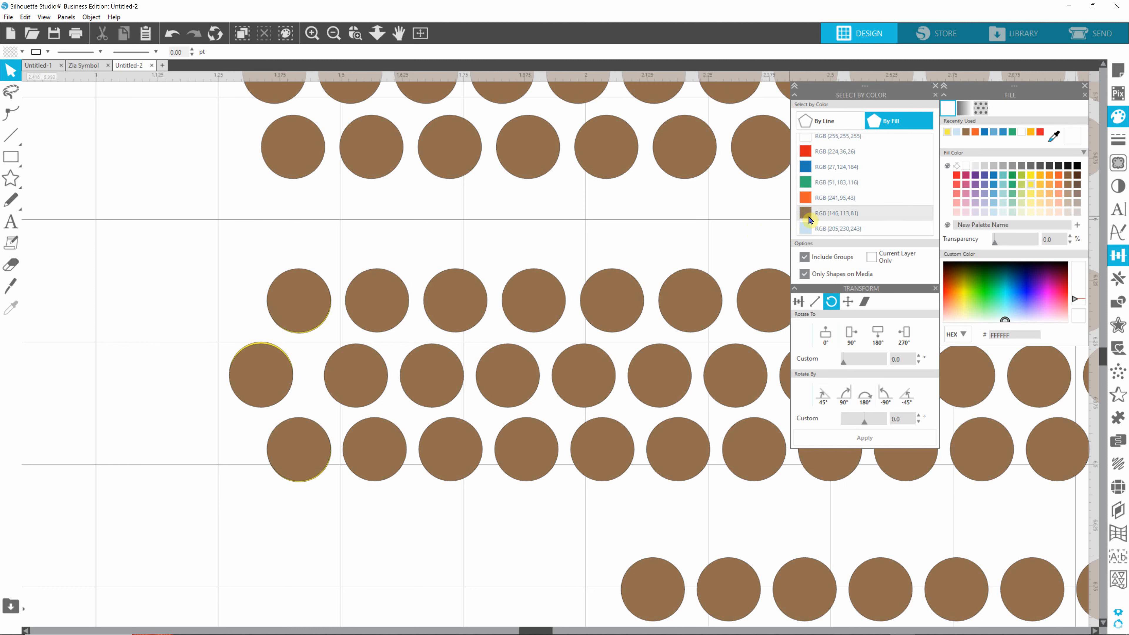
click(808, 214)
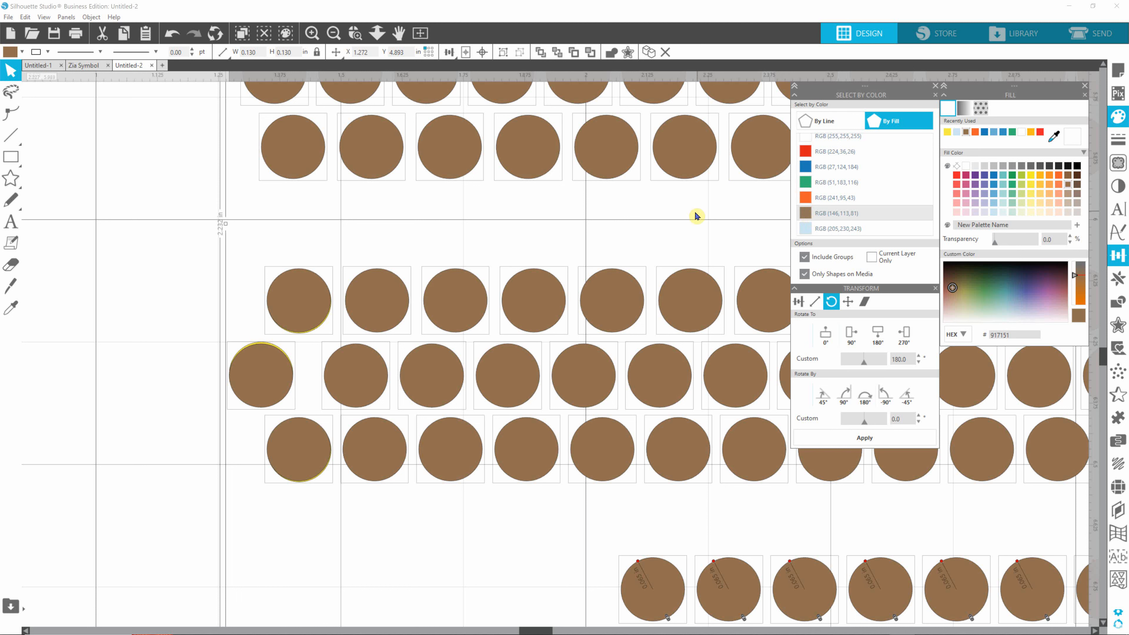
right_click(599, 308)
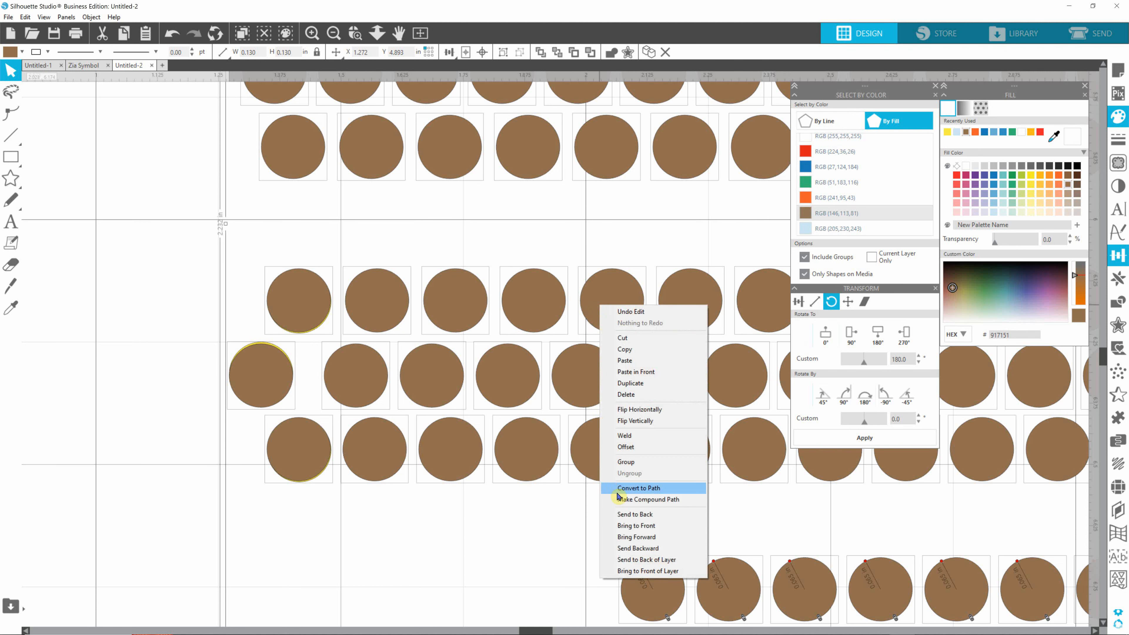
click(644, 517)
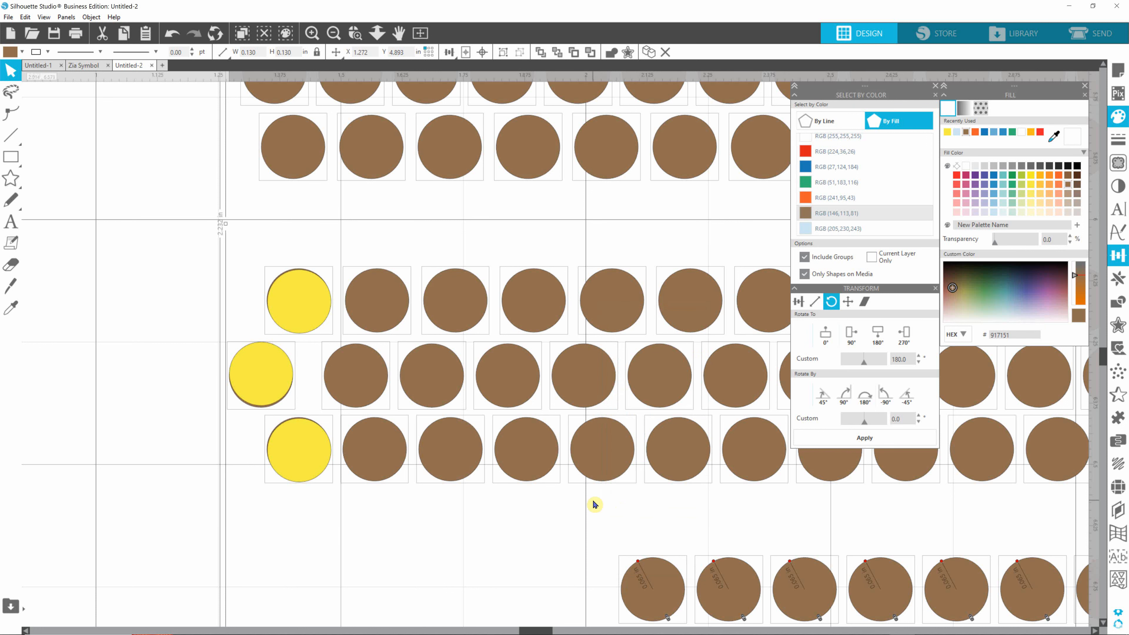
Move the yellow three-stone guide off the brown bar into the empty area at about X 0.645, Y 5.856 in.
click(320, 539)
click(268, 376)
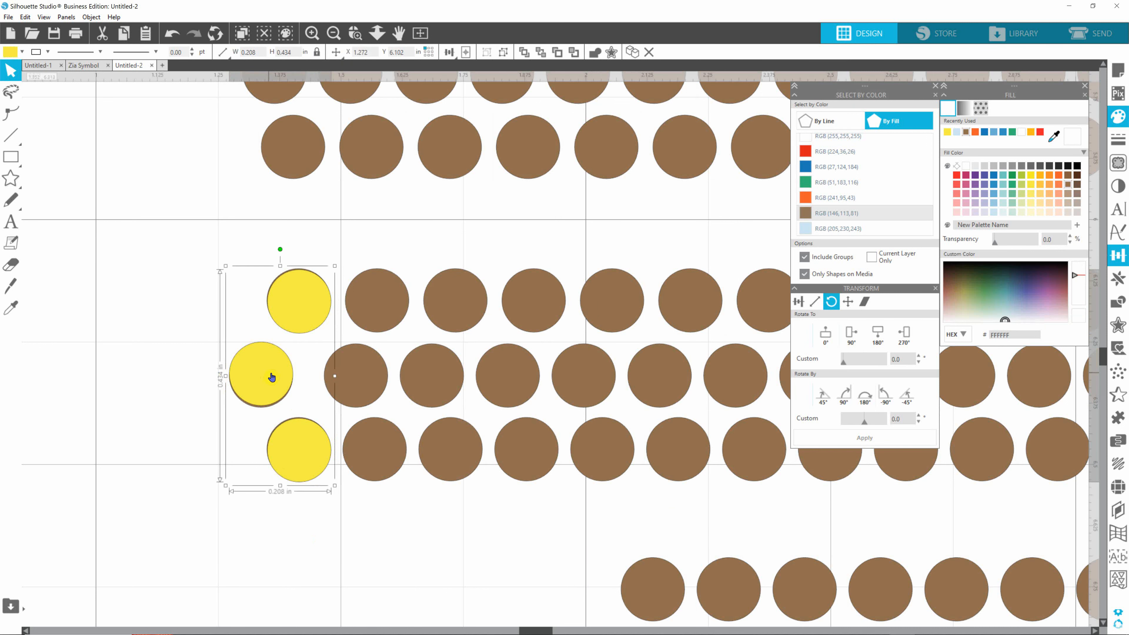
drag(269, 377, 135, 289)
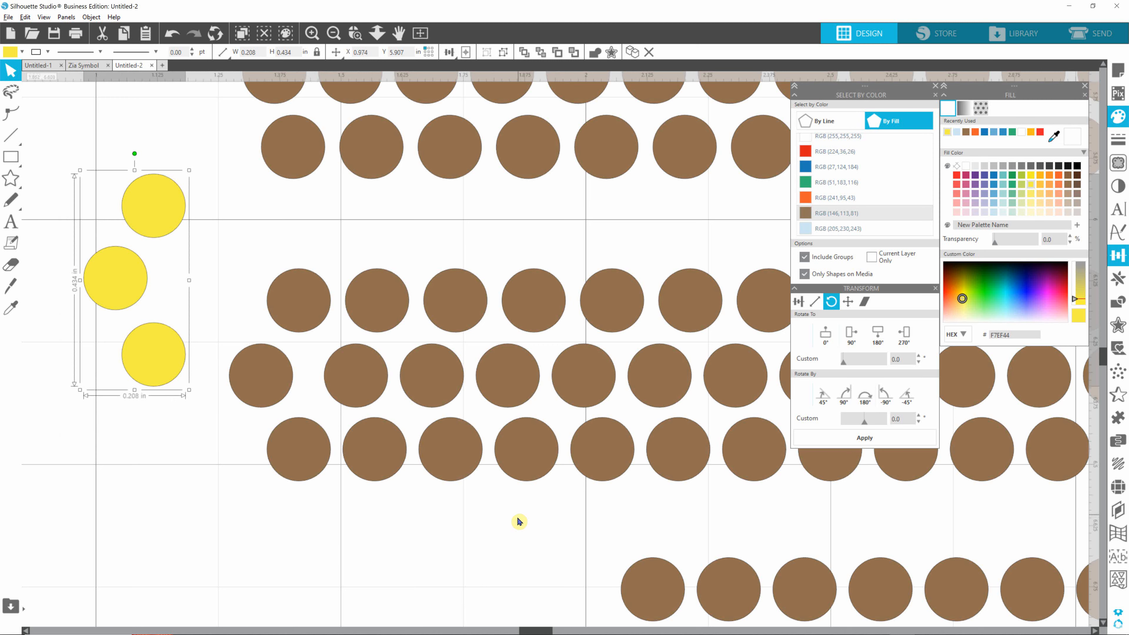
scroll(519, 521, down, 5)
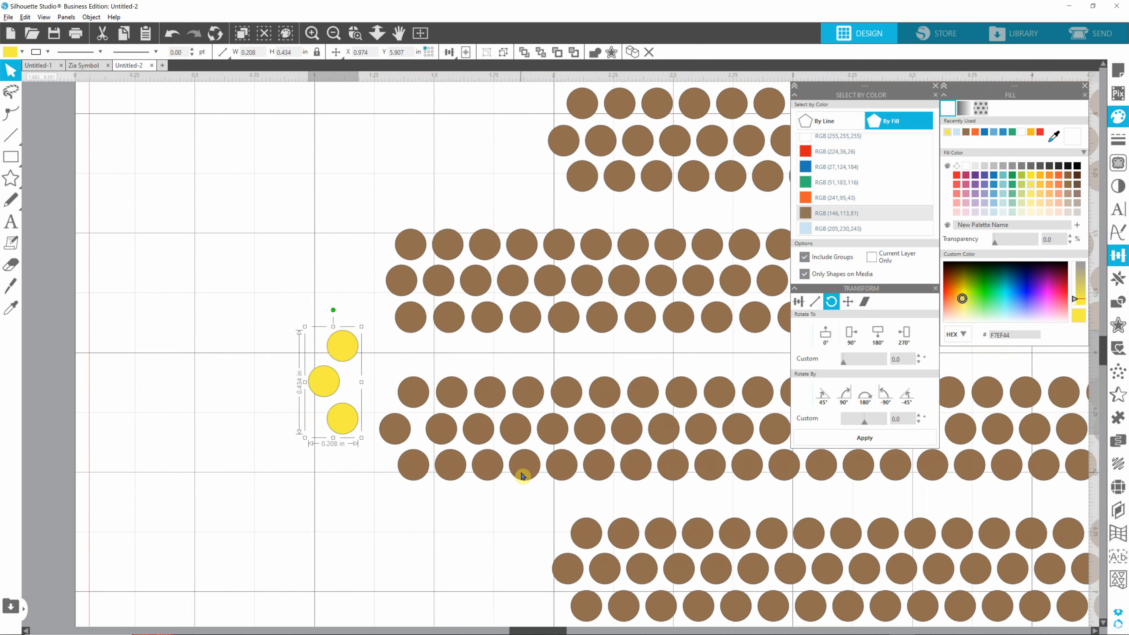
scroll(522, 475, down, 4)
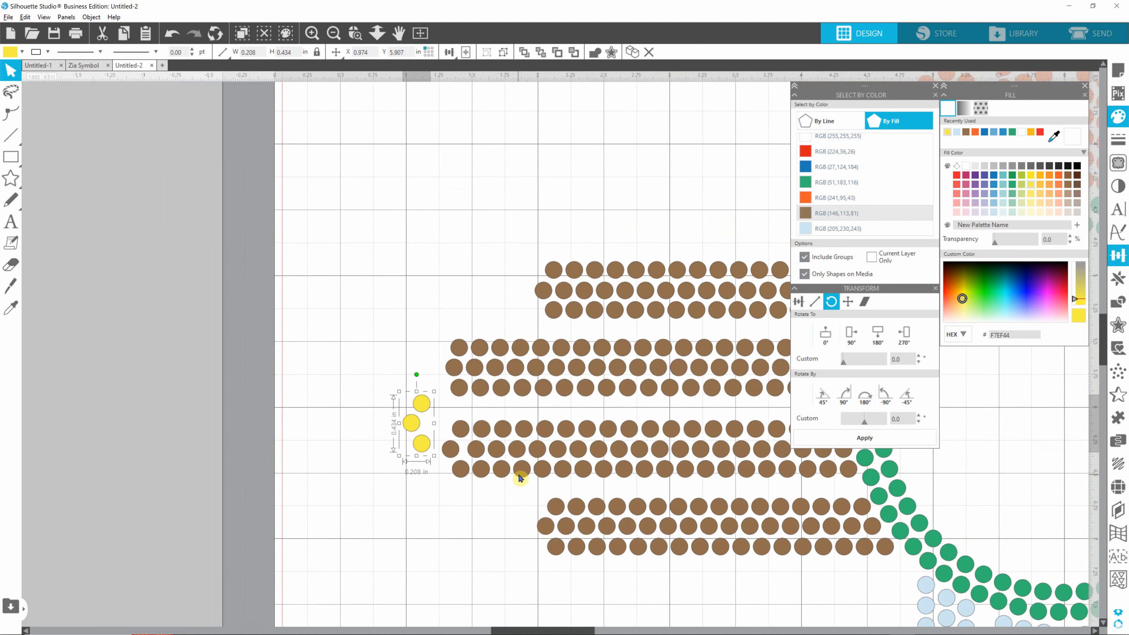
scroll(520, 476, down, 3)
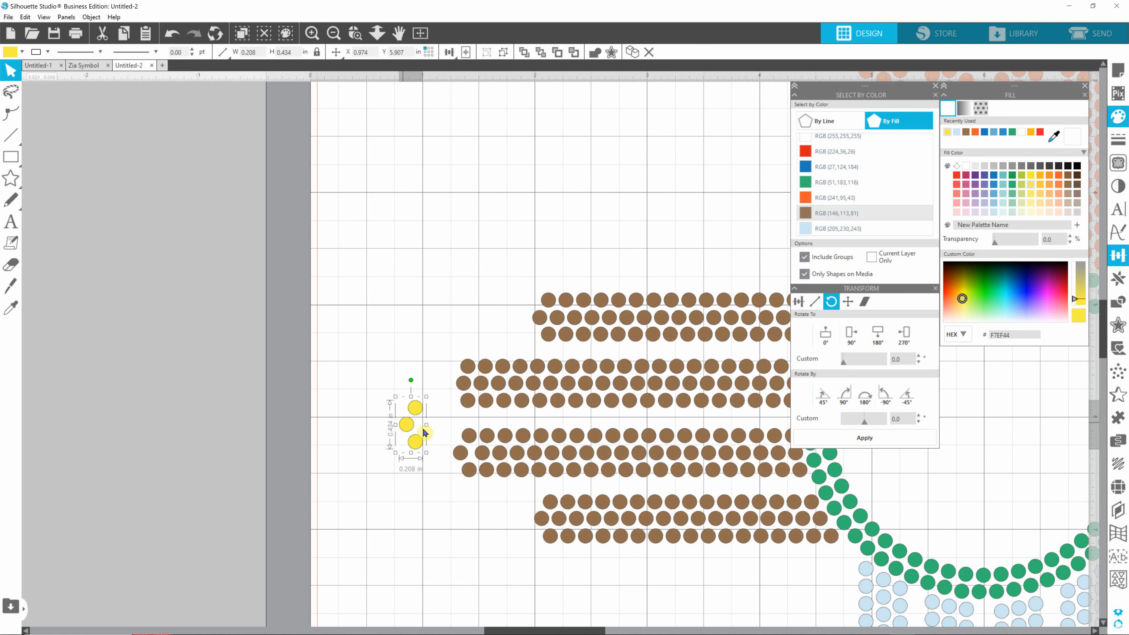
drag(425, 432, 408, 432)
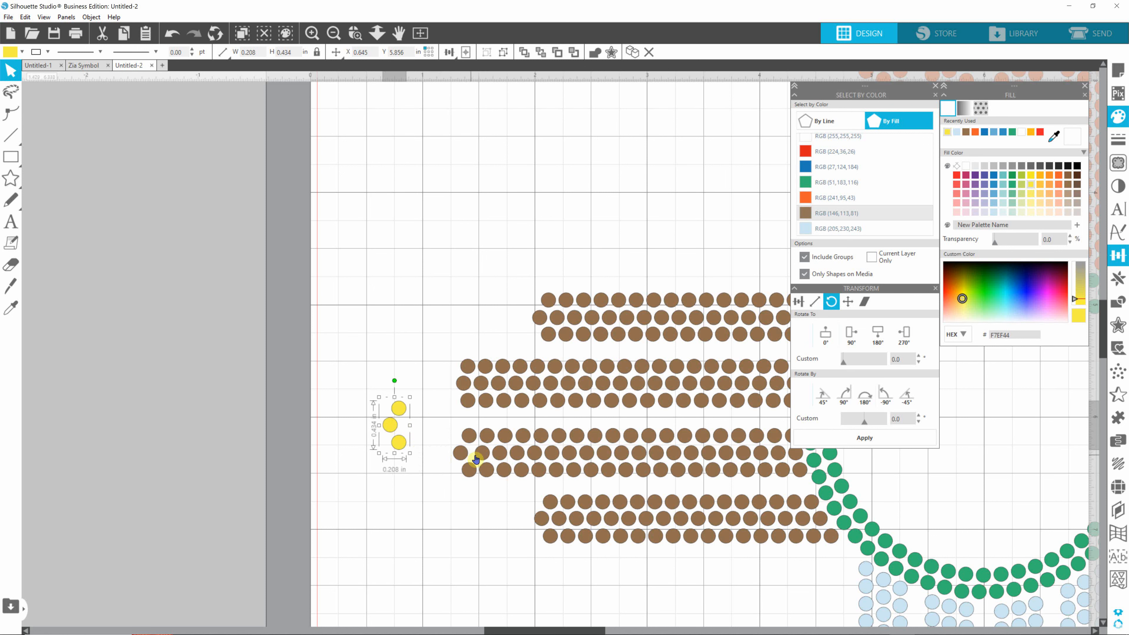
Space the middle-row stones of the third brown bar from the top evenly in the horizontal direction.
drag(444, 443, 812, 471)
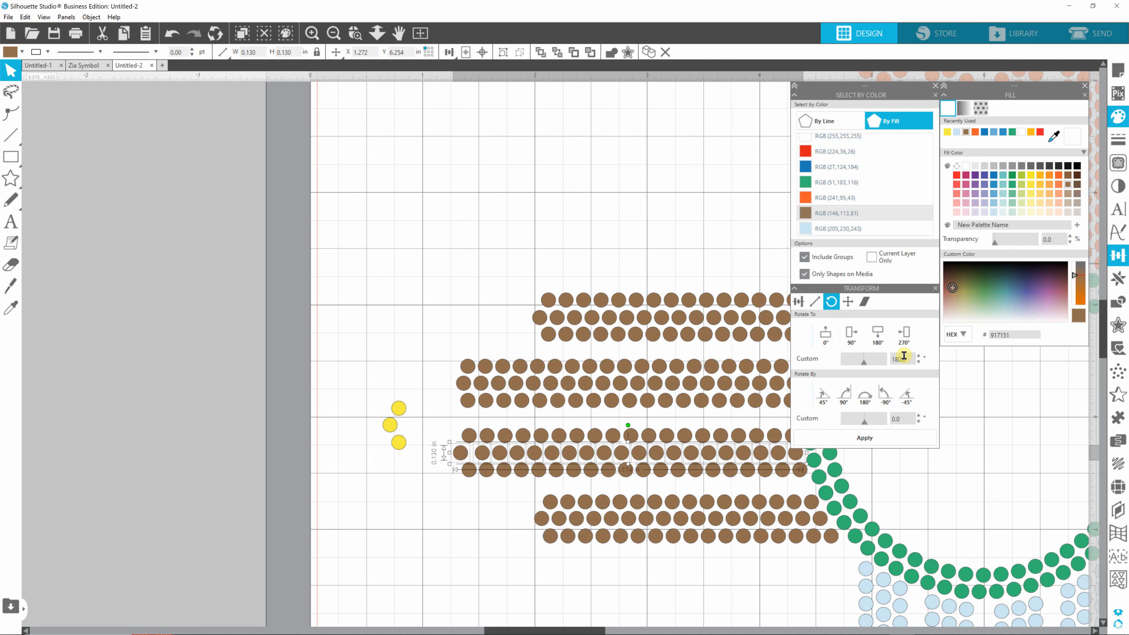
click(798, 302)
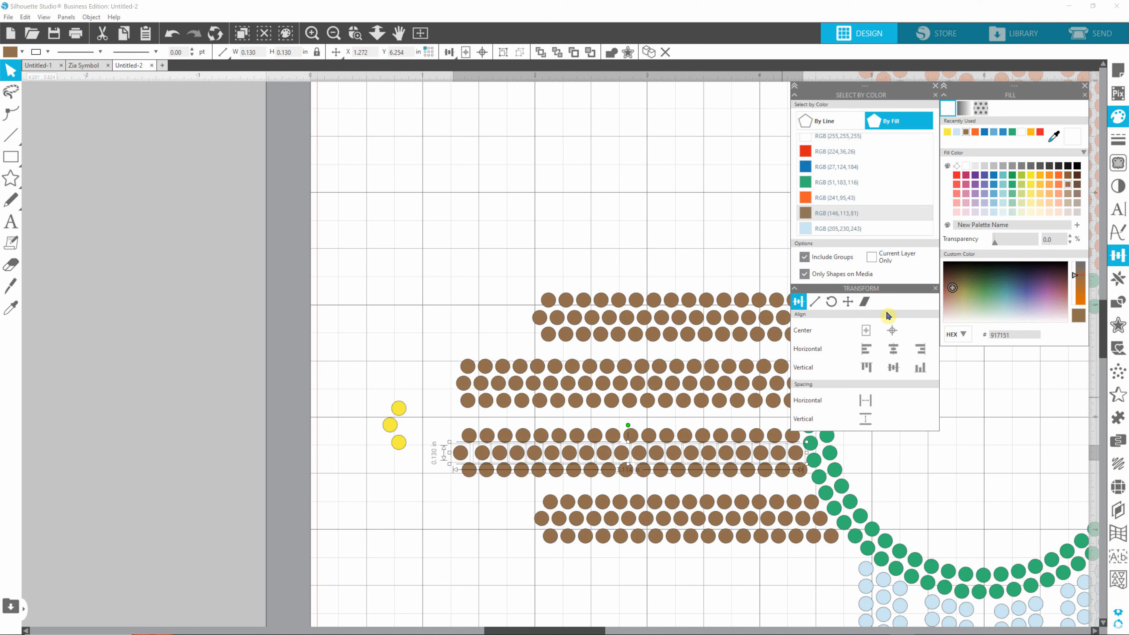
click(865, 400)
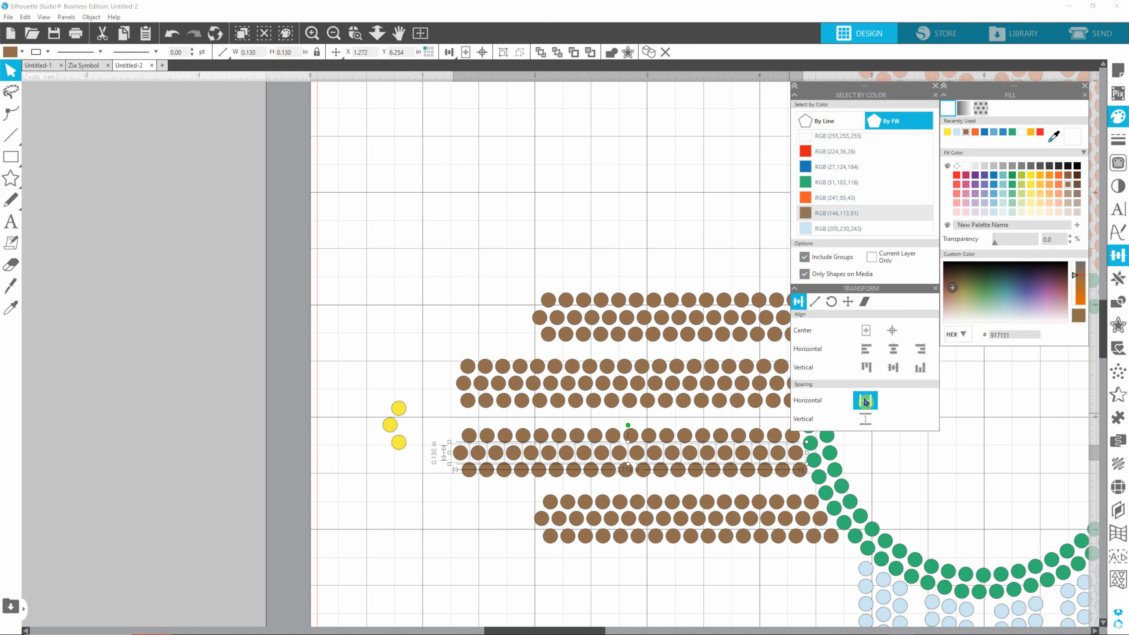
Place the yellow guide over the outer end of the second brown bar from the top, at about X 1.26, Y 5.48 in.
click(403, 451)
drag(401, 414, 470, 372)
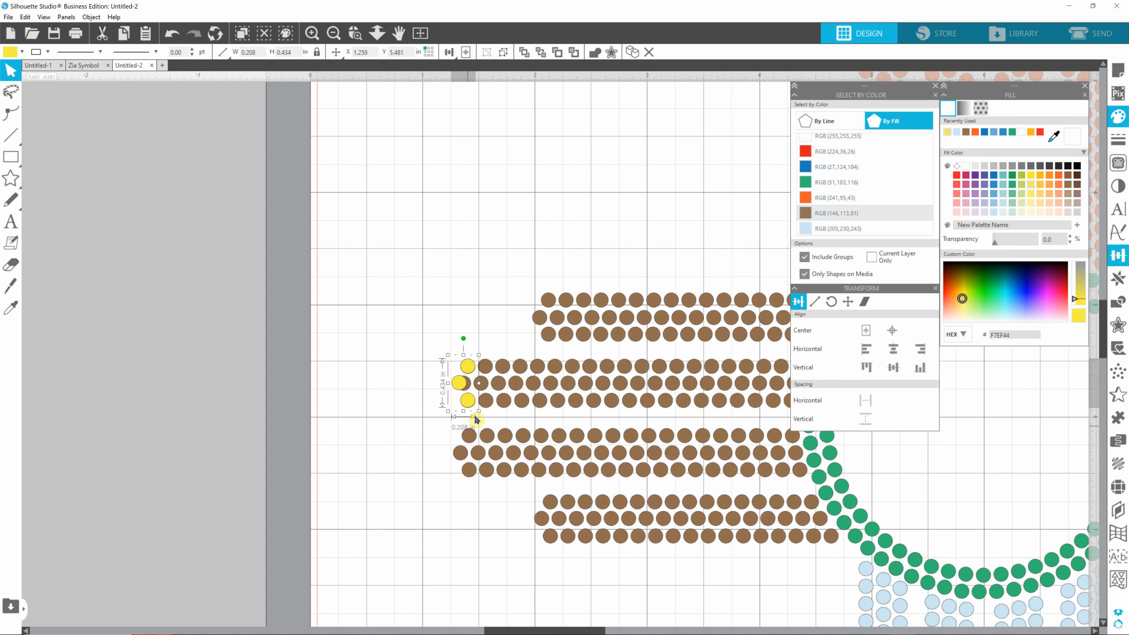
scroll(474, 420, up, 3)
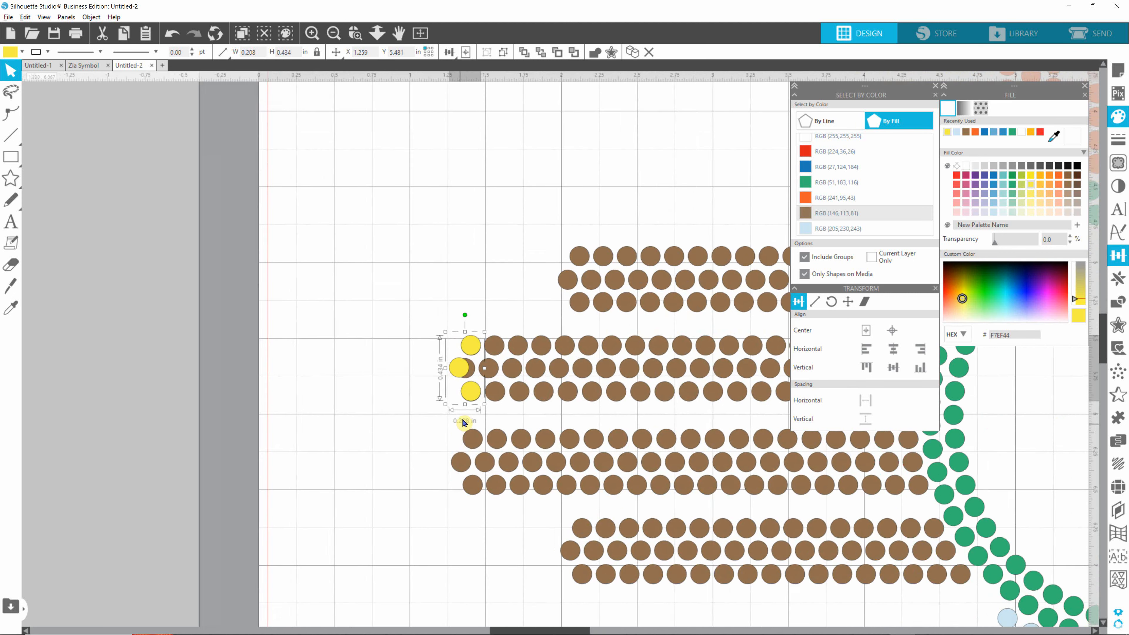
scroll(463, 422, up, 4)
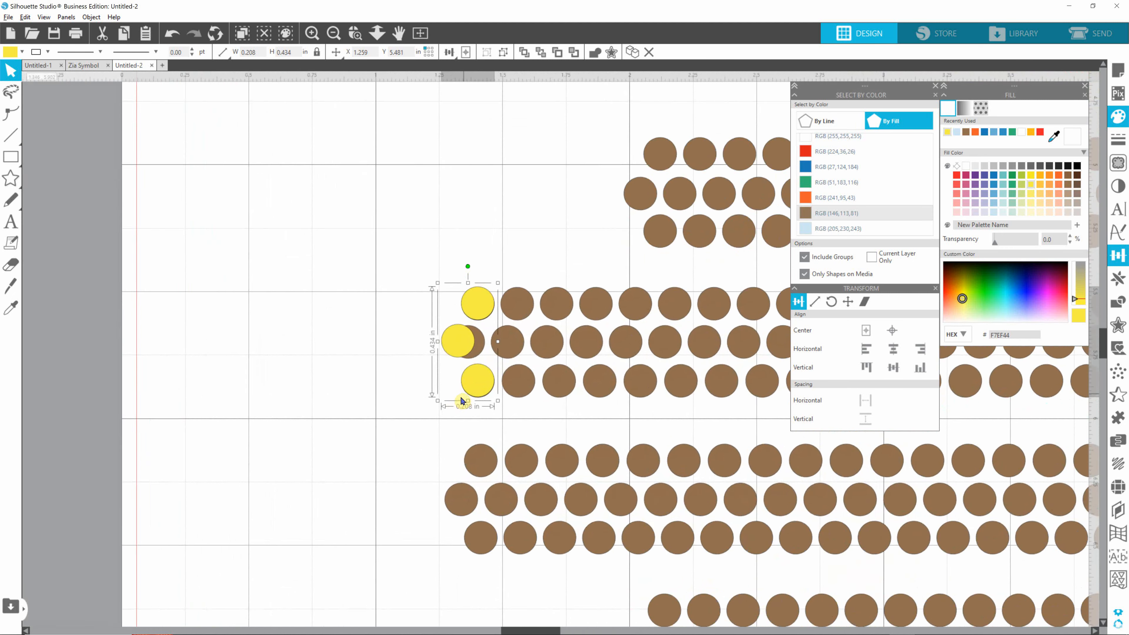
scroll(461, 396, up, 3)
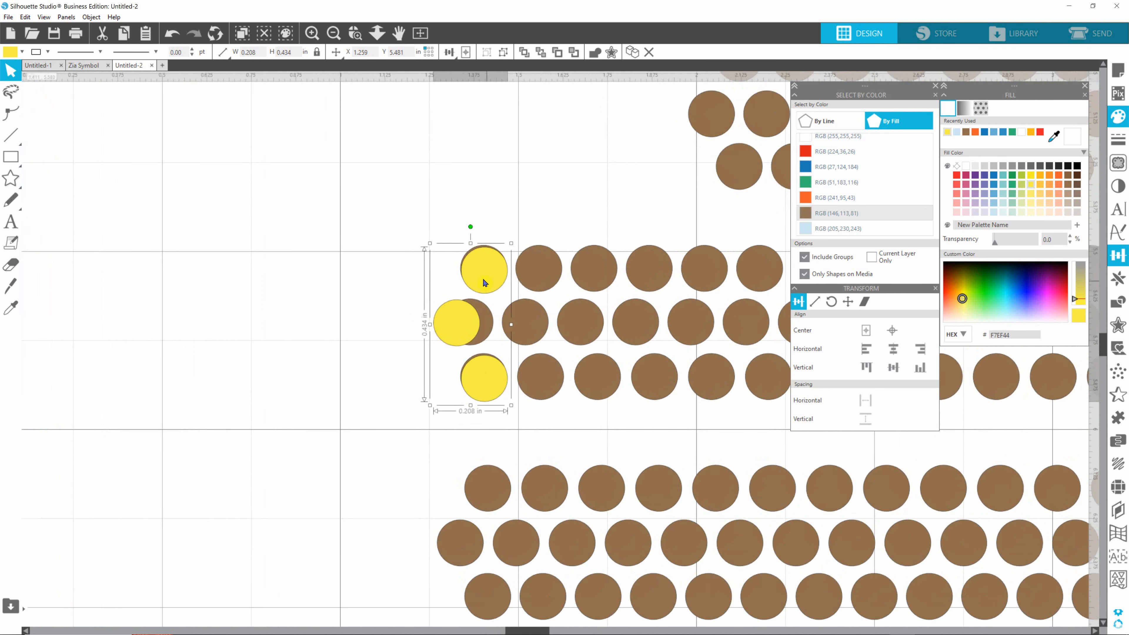
drag(483, 280, 486, 280)
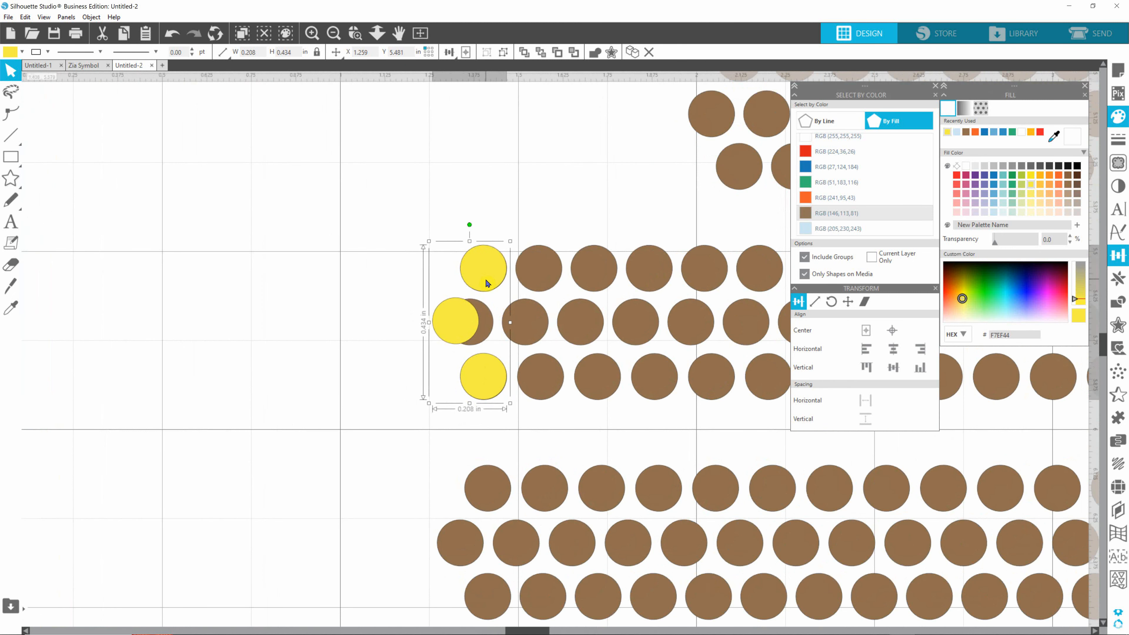
Nudge that bar's outermost middle-row stone left to X 1.258 in under the guide, and move the guide aside to about X 0.808, Y 5.495 in.
click(486, 327)
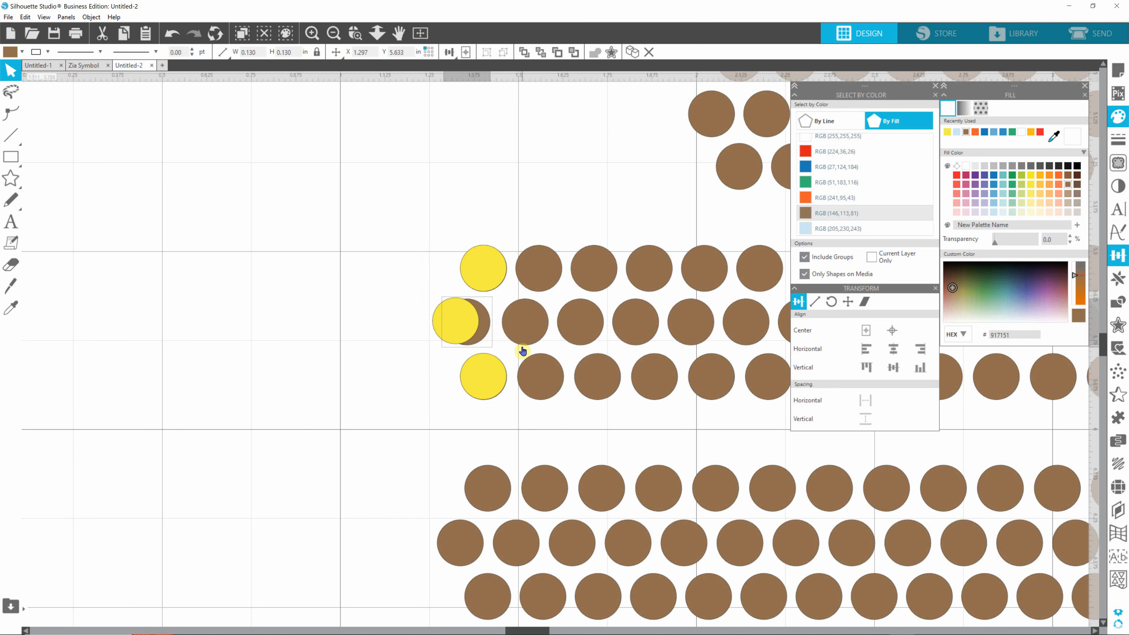
key(Left)
key(Left)
key(Left)
key(Left)
key(Left)
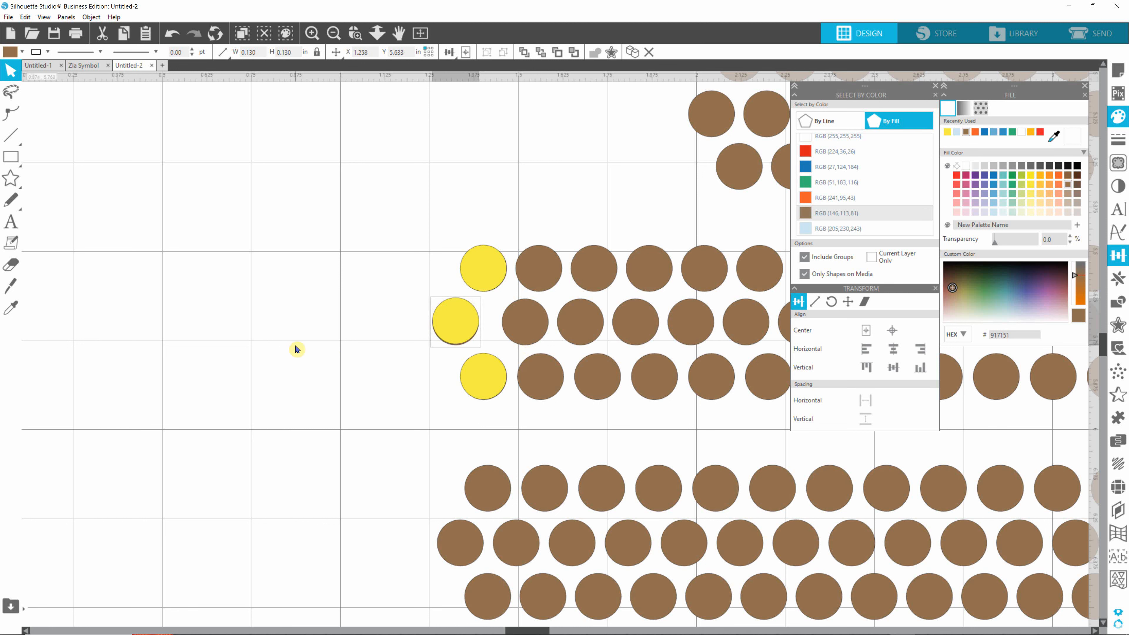
click(464, 325)
drag(464, 325, 304, 329)
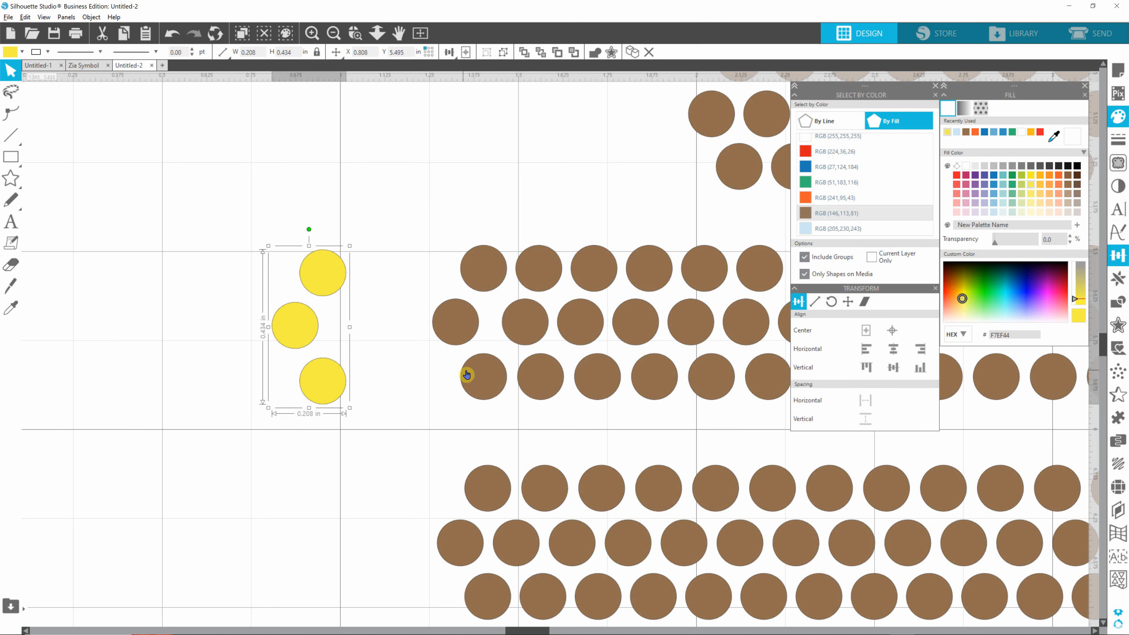
Space the middle-row stones of the second brown bar from the top evenly in the horizontal direction.
scroll(467, 375, down, 5)
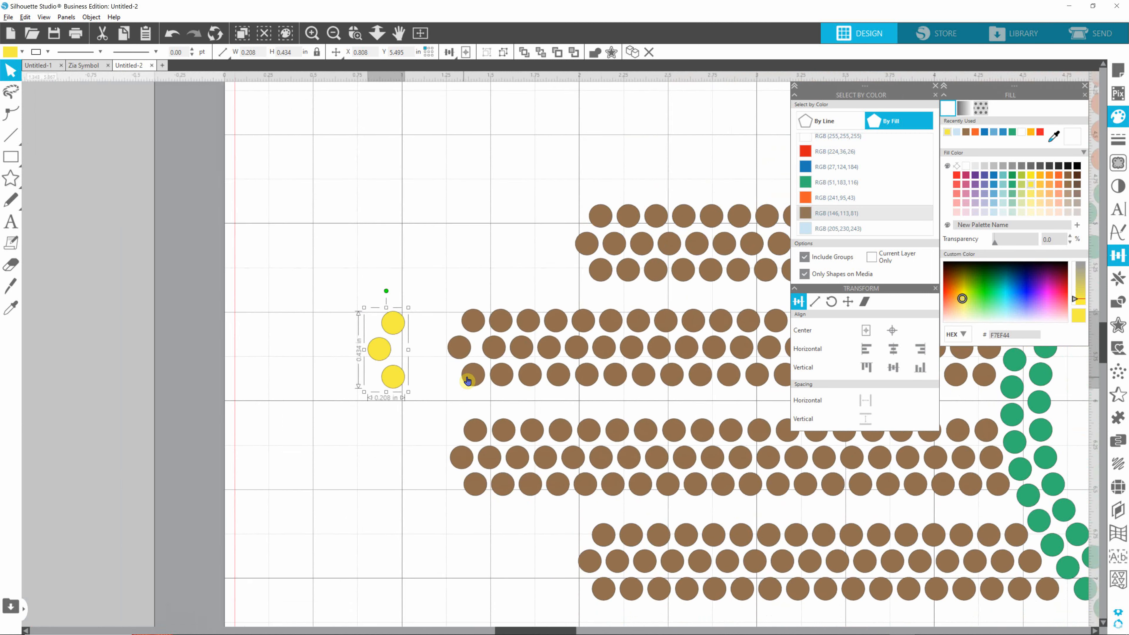
scroll(467, 380, down, 5)
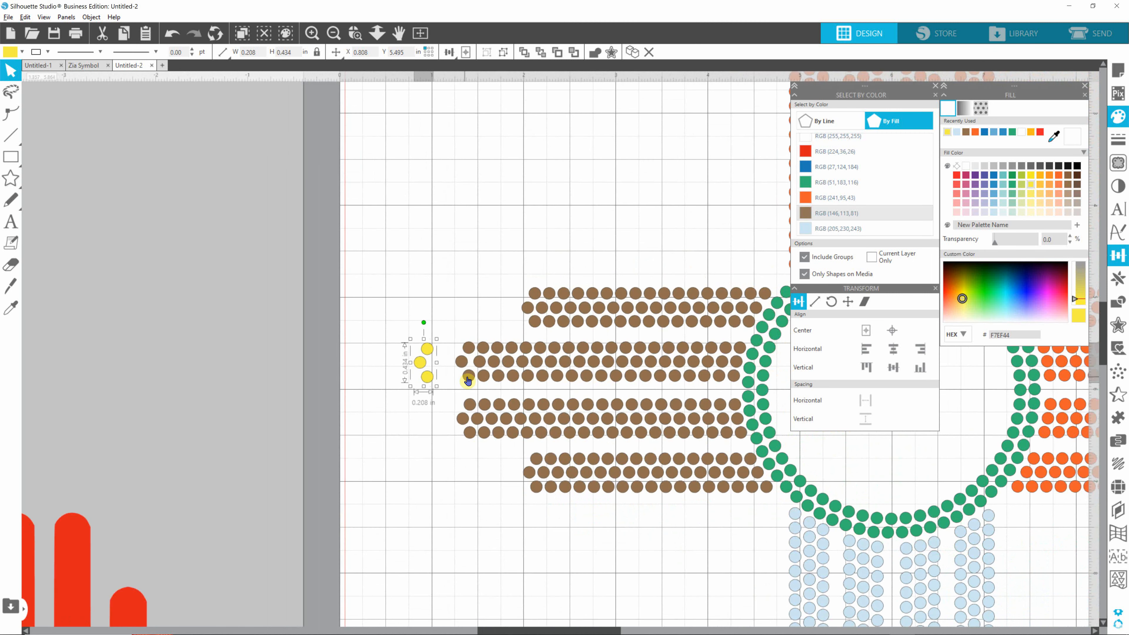
click(454, 350)
drag(449, 349, 743, 376)
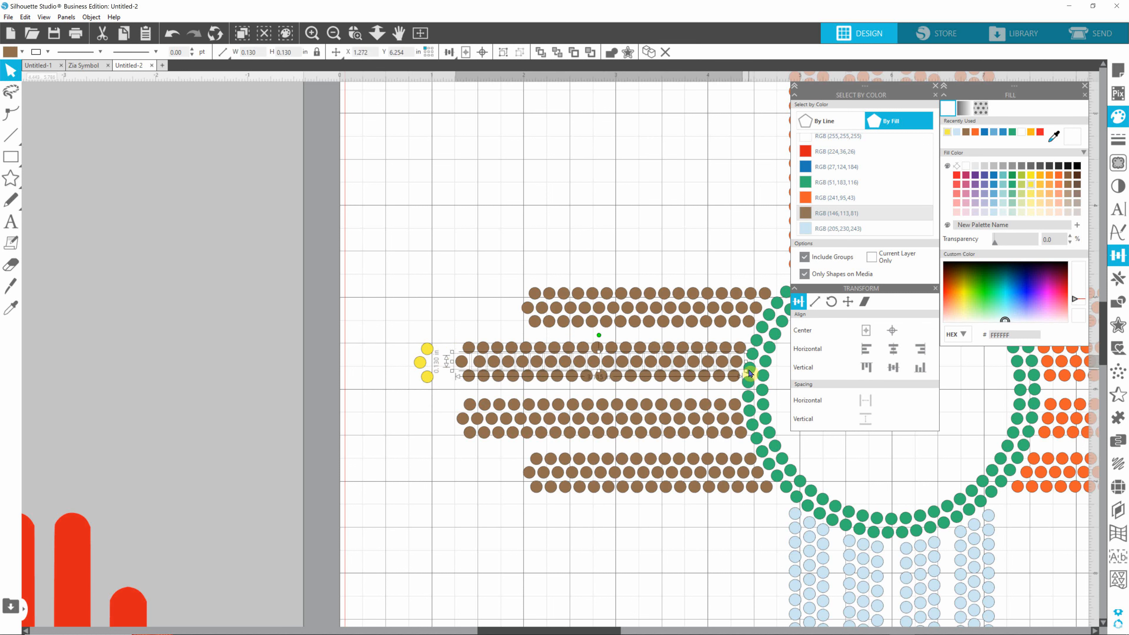
click(865, 399)
click(648, 577)
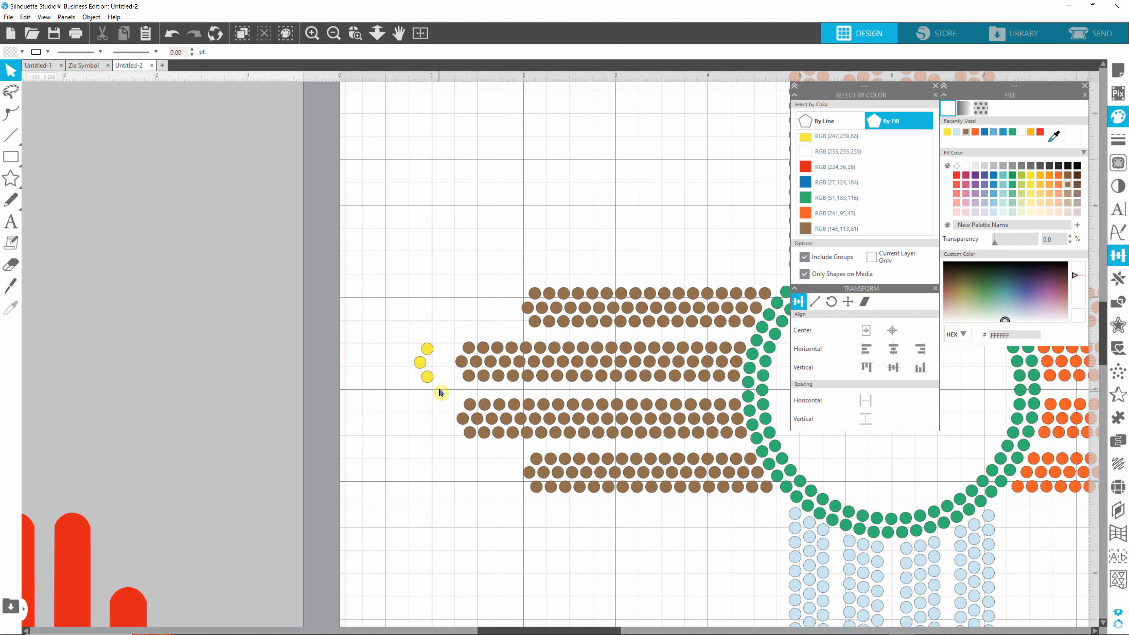
Move the yellow guide to the empty area below the orange right arm, at about X 8.138, Y 7.323 in.
click(427, 367)
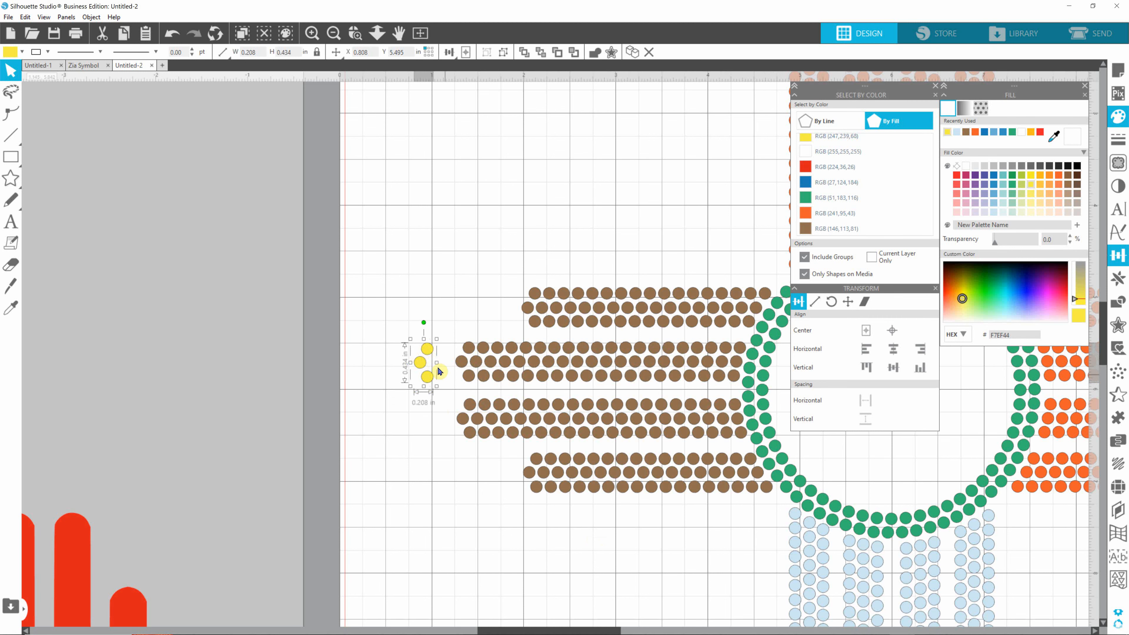
drag(426, 364, 1058, 532)
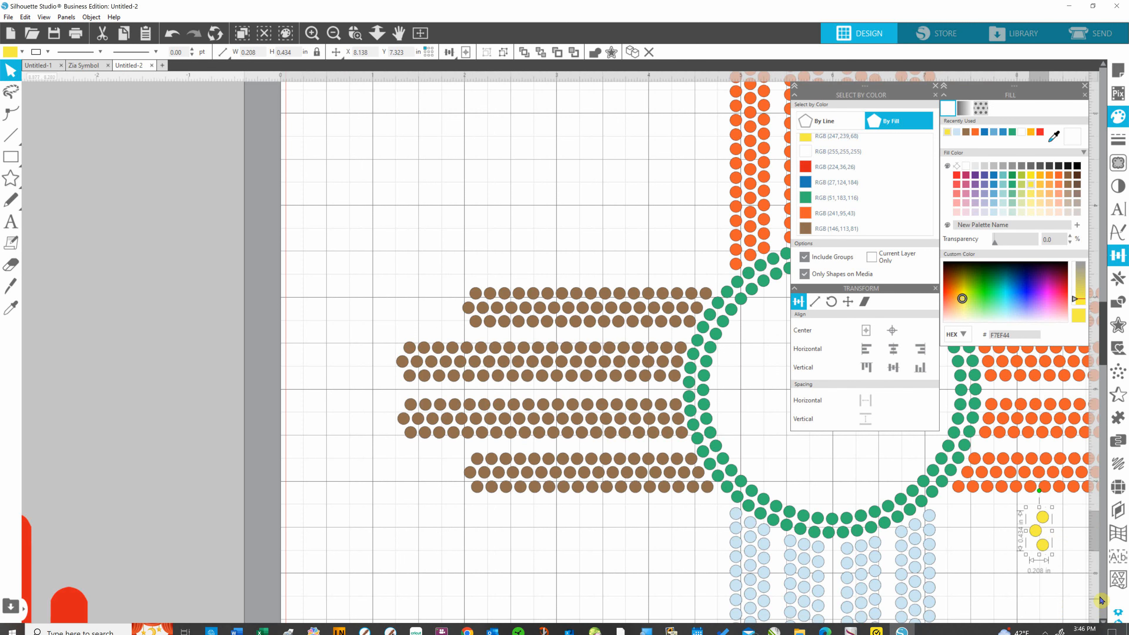
Move the yellow guide just beyond the outer end of the third orange right-arm bar from the top, at about X 10.77, Y 6.06 in.
click(1094, 630)
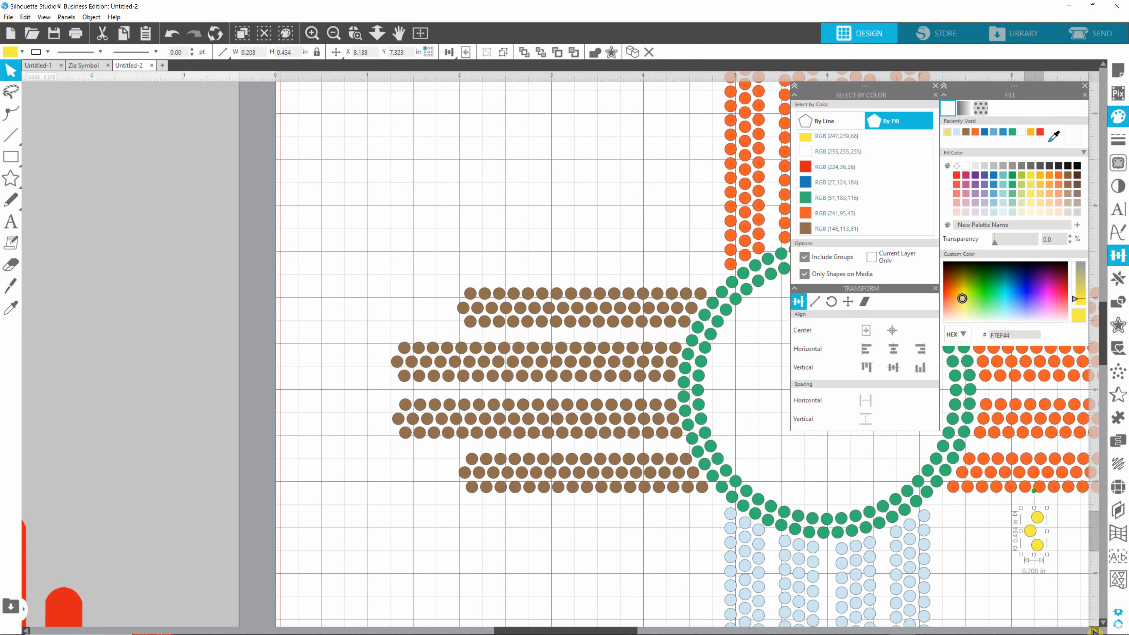
click(1094, 631)
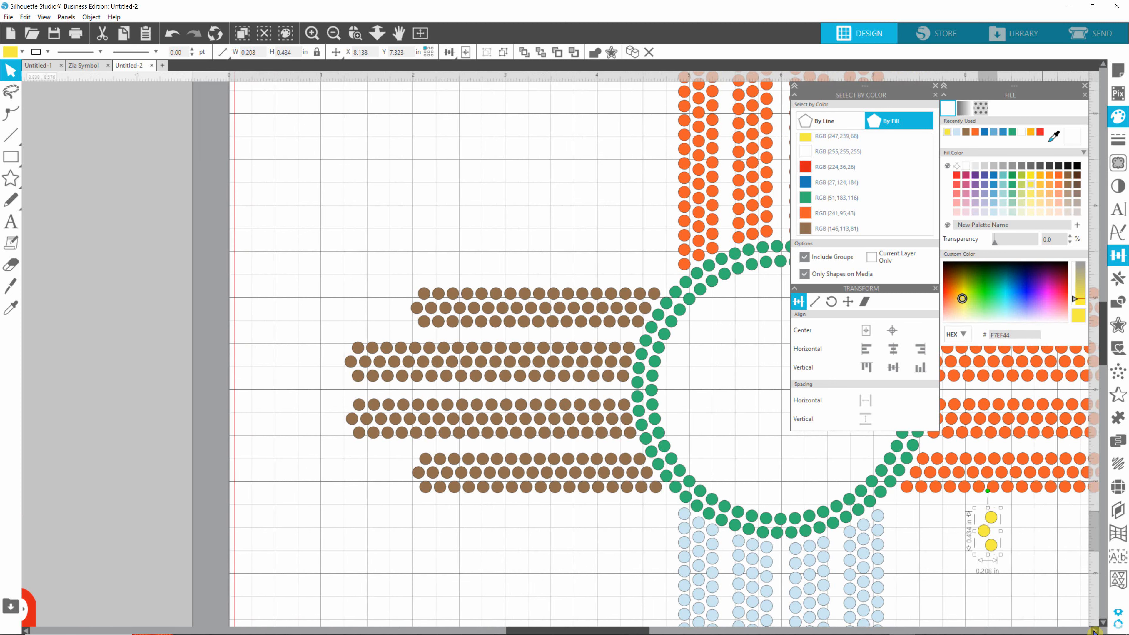
click(1094, 630)
click(1094, 631)
click(1094, 631)
click(1094, 631)
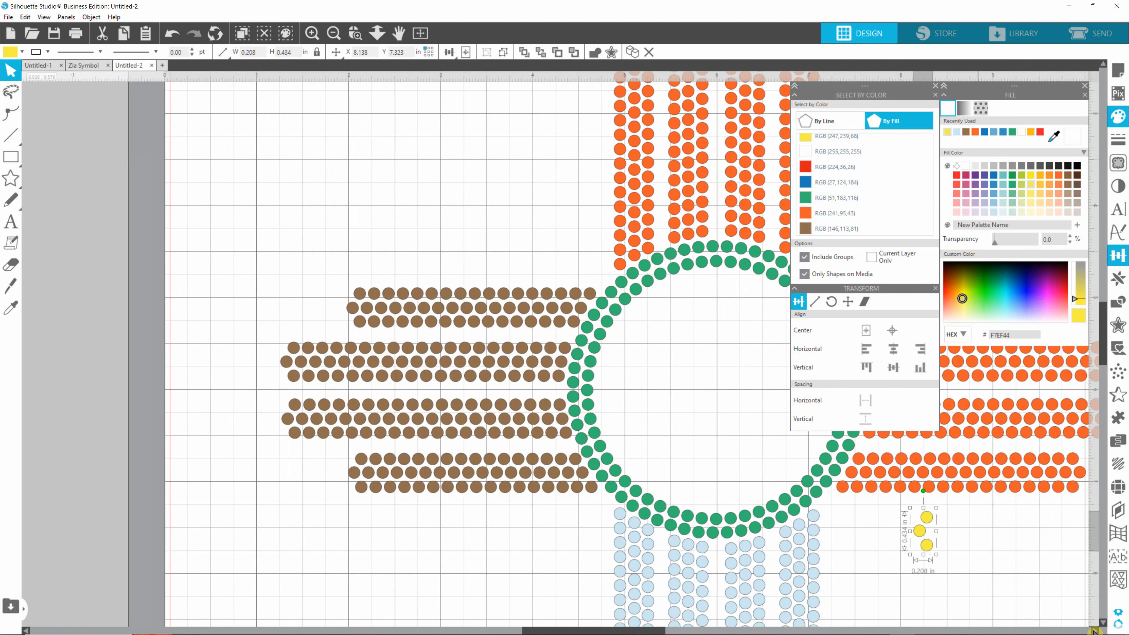
click(1095, 631)
click(1095, 630)
click(1095, 631)
click(1094, 631)
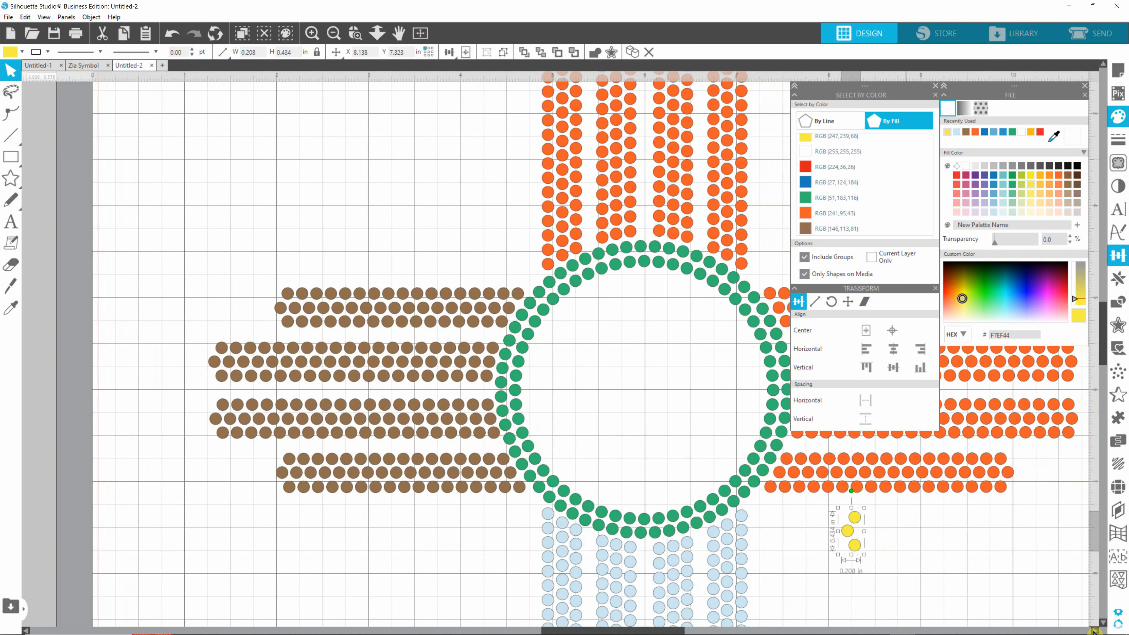
click(1095, 631)
click(1095, 631)
click(1094, 631)
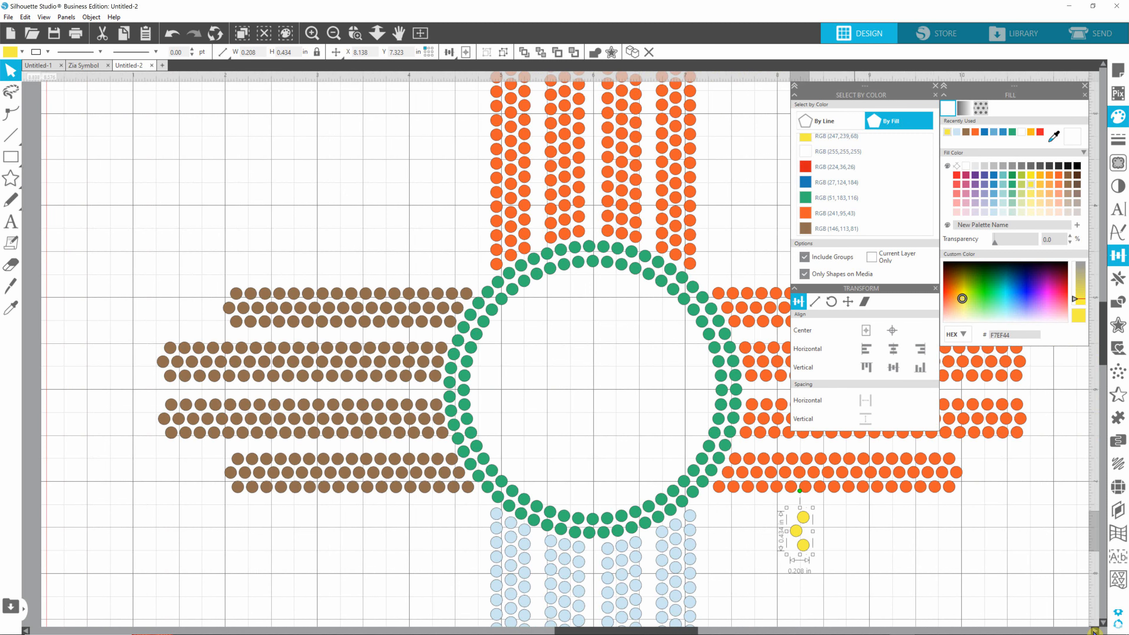
click(1094, 631)
click(1094, 631)
click(1094, 631)
click(1095, 631)
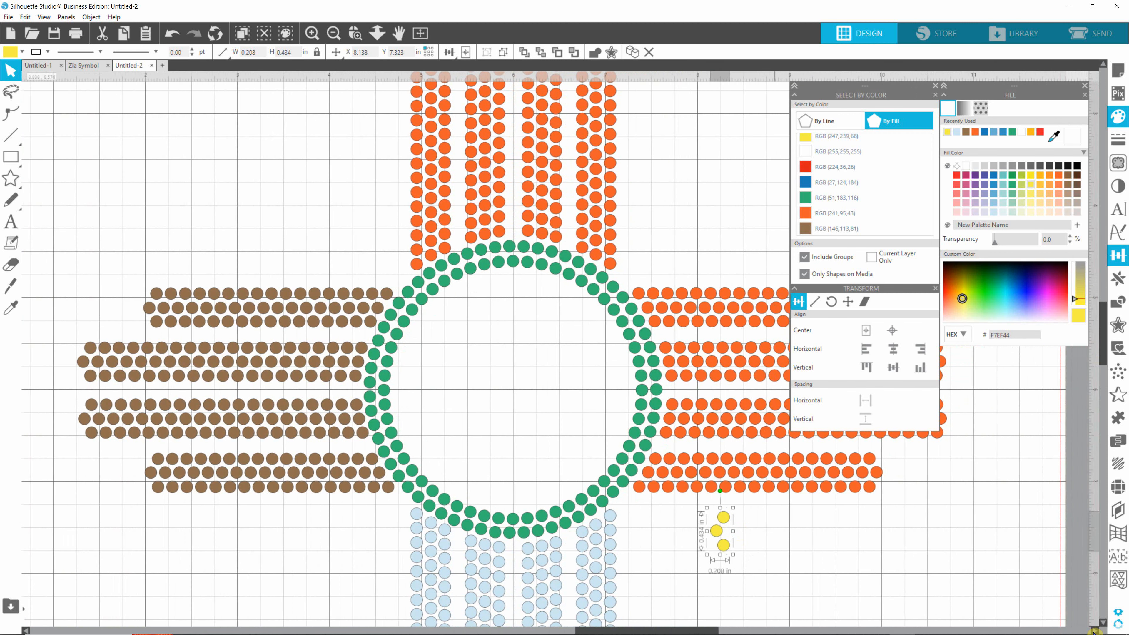
click(1094, 631)
click(1094, 631)
click(1095, 631)
click(1094, 630)
click(1095, 631)
click(1095, 631)
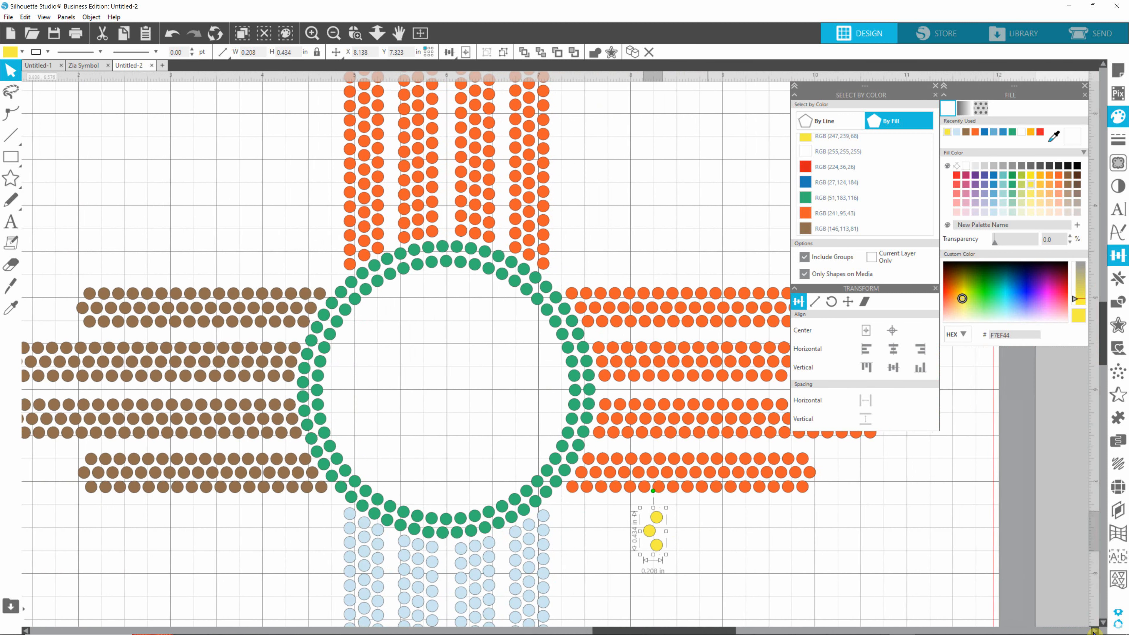
click(1094, 631)
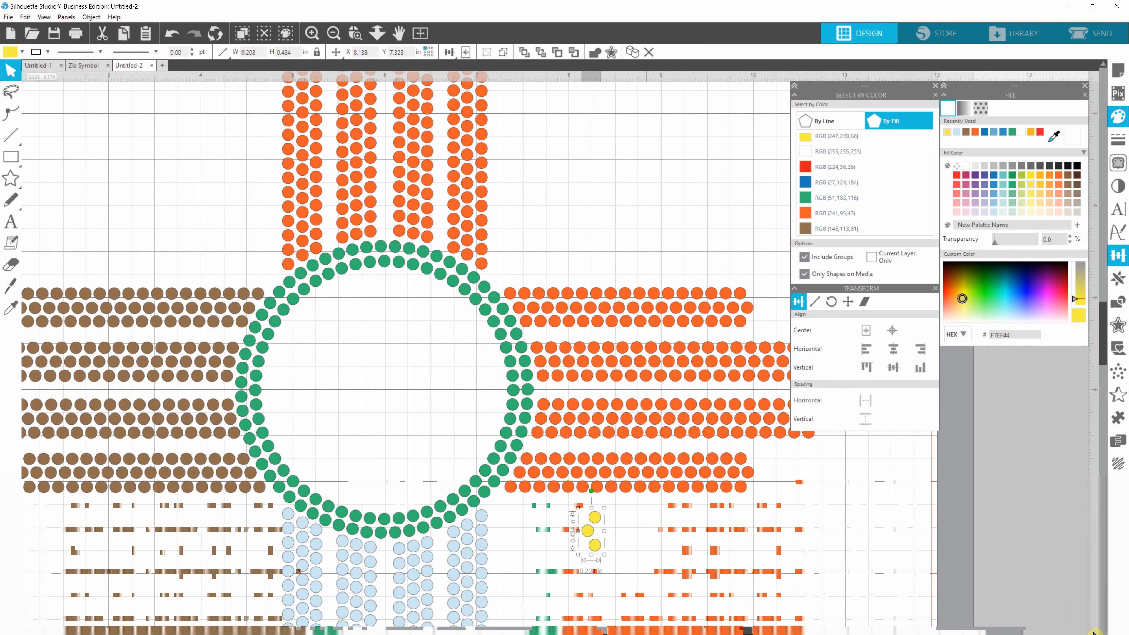
click(1094, 631)
click(1094, 631)
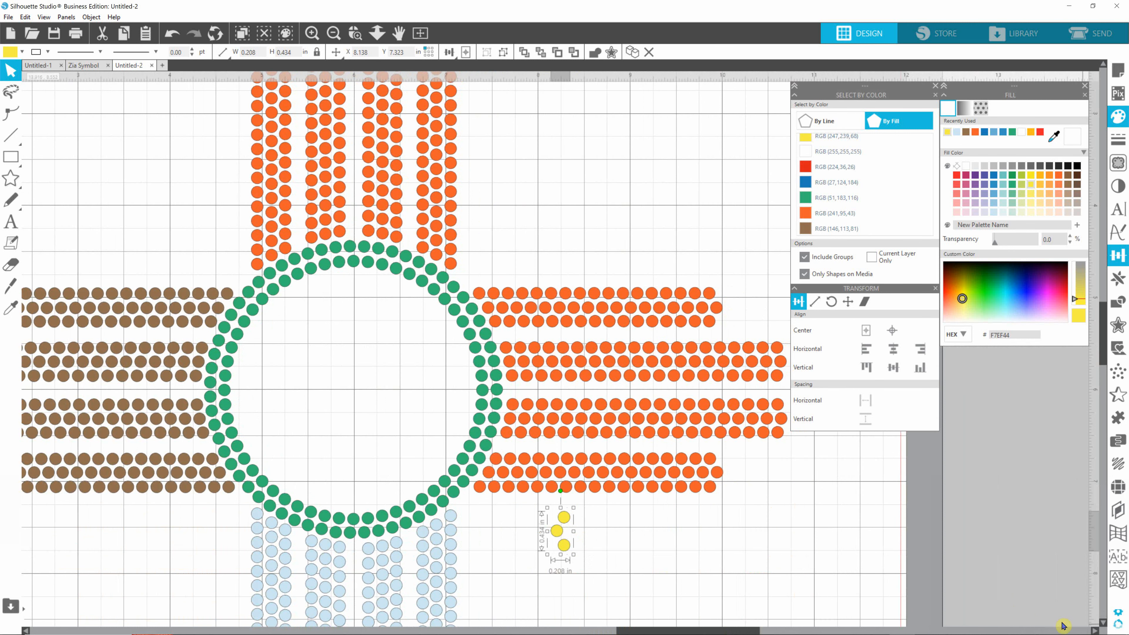
click(1094, 631)
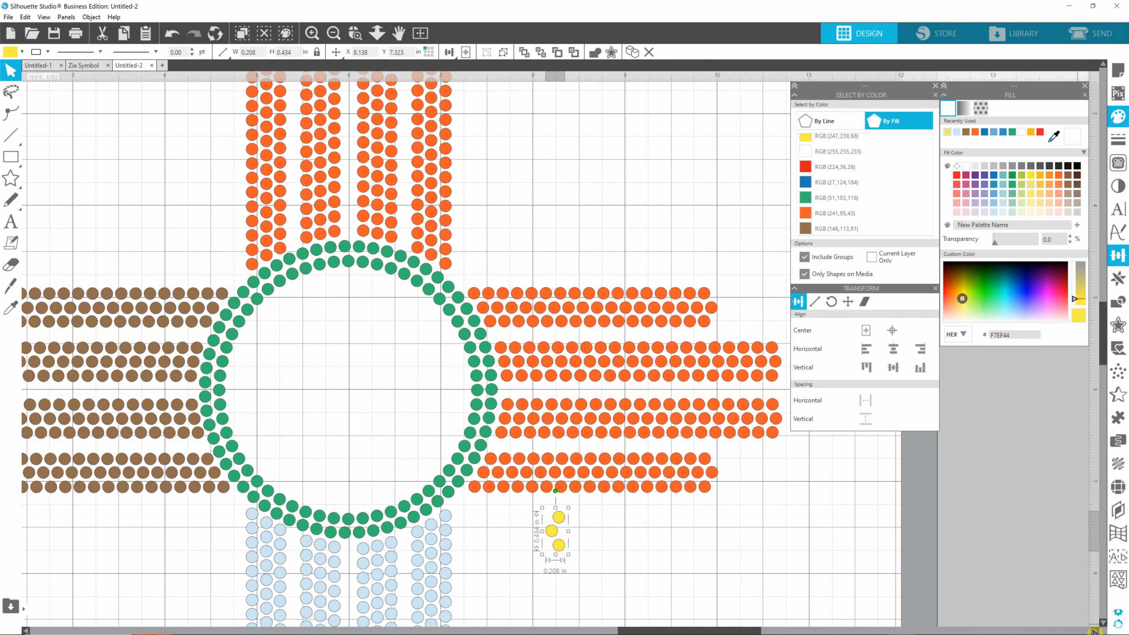
click(1094, 631)
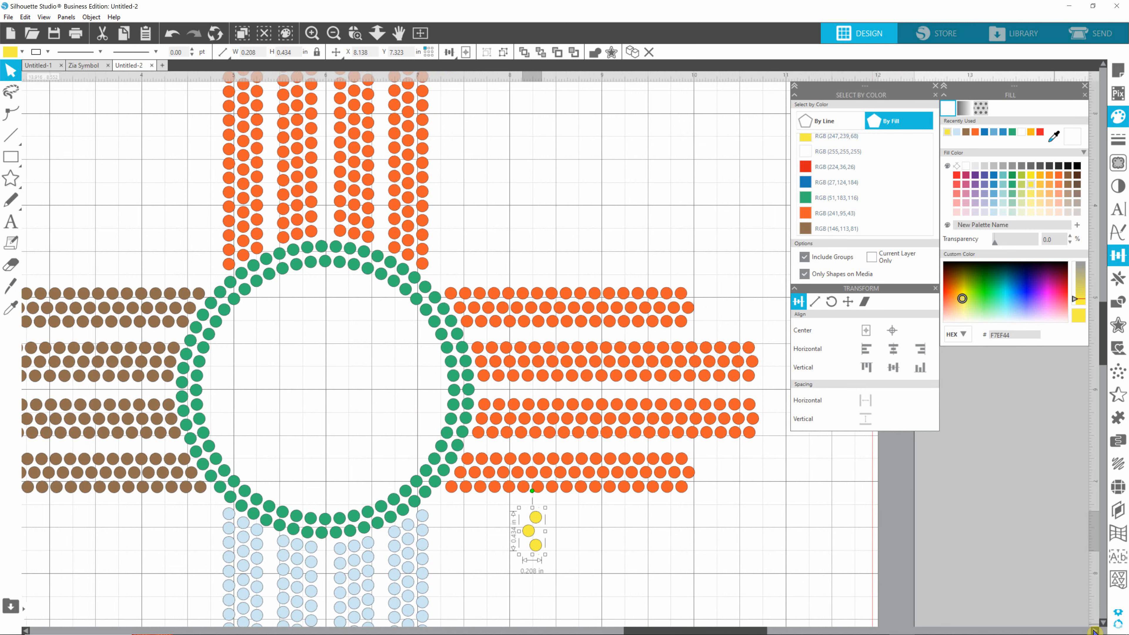
click(1094, 631)
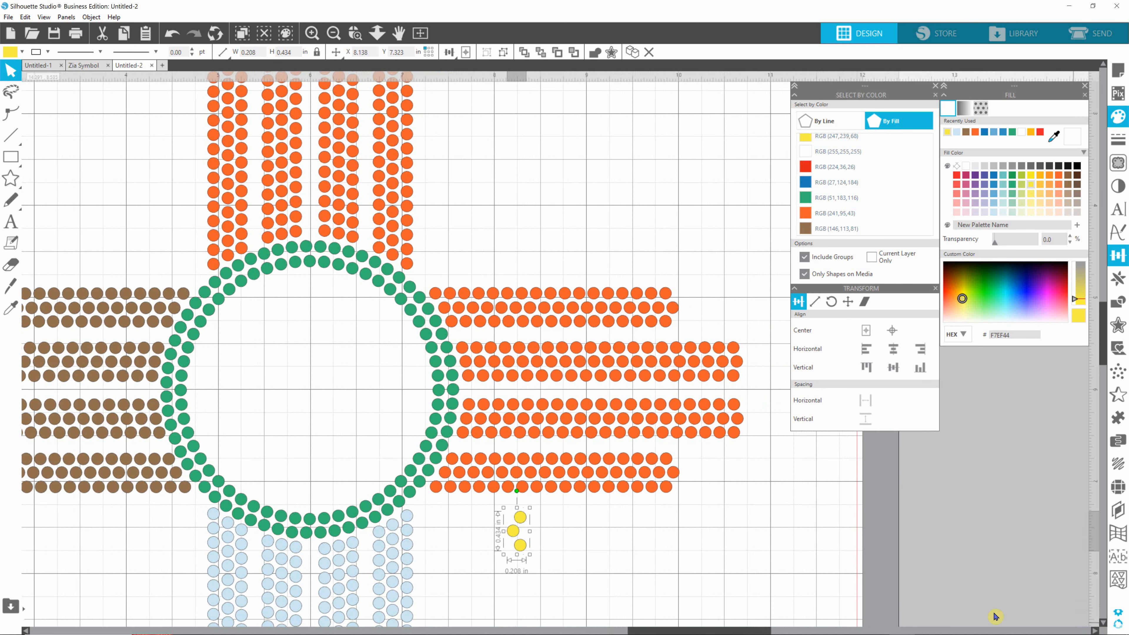
drag(520, 518, 762, 402)
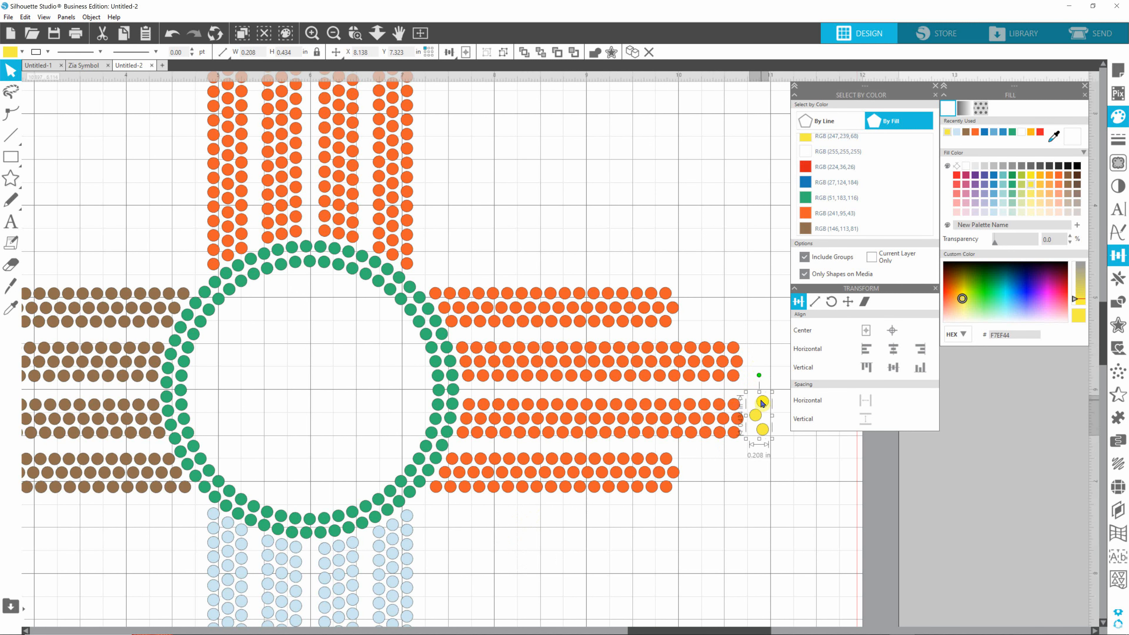
Flip the yellow guide horizontally so its middle stone points outward, and deselect it.
click(91, 17)
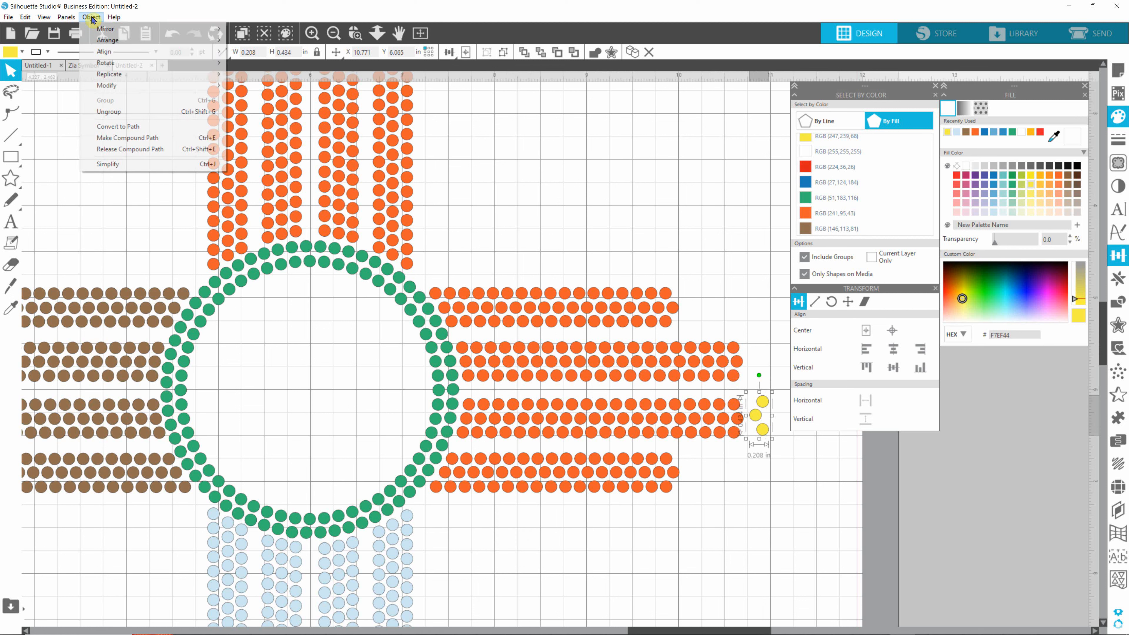
mouse_move(106, 29)
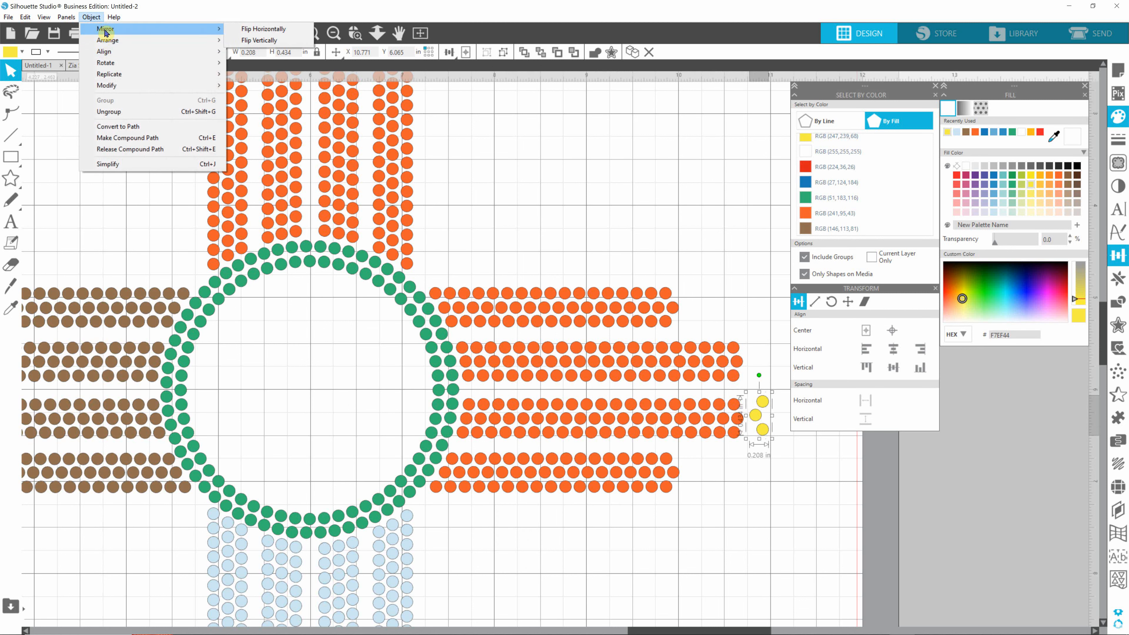
click(267, 29)
click(746, 546)
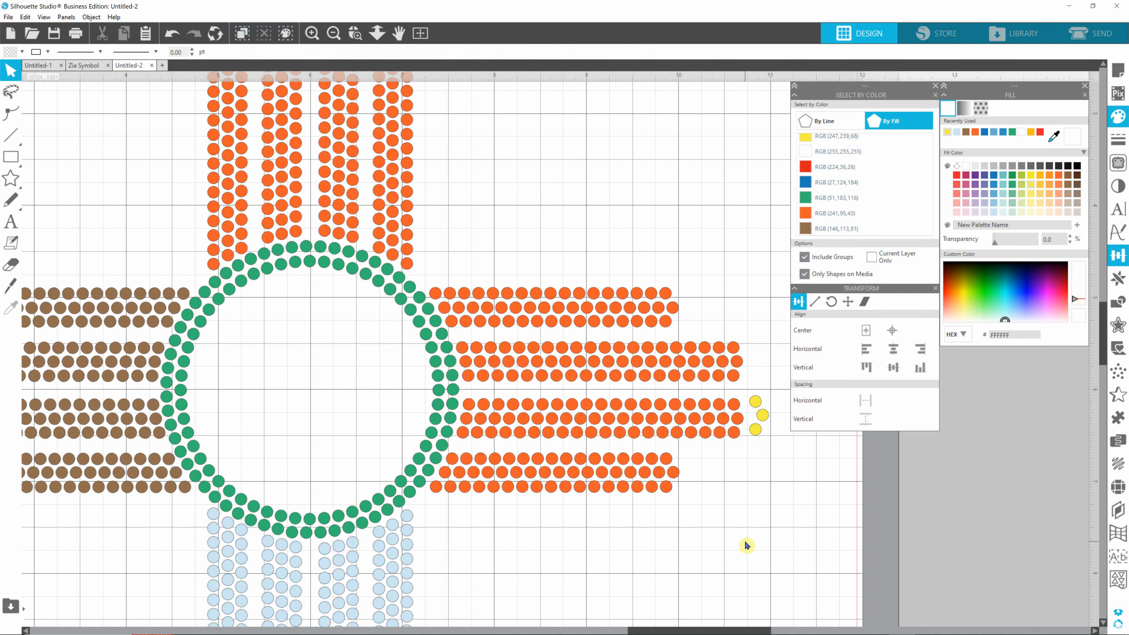
Place the yellow guide over the outer end of the third orange bar from the top and a copy over the second bar's outer end.
scroll(754, 445, up, 4)
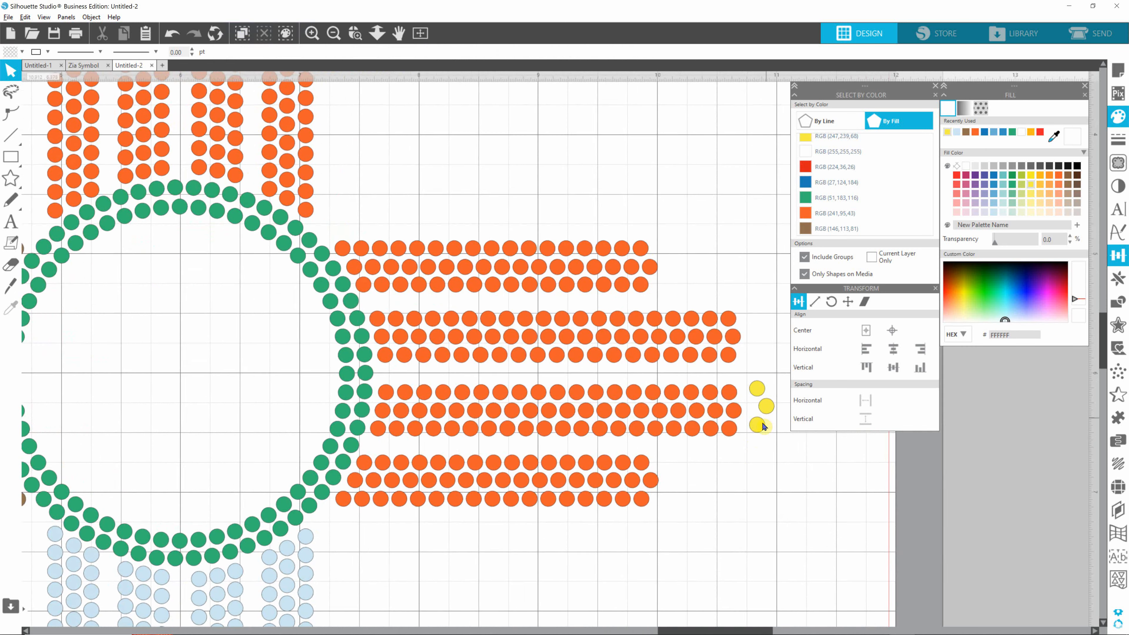
scroll(768, 418, up, 4)
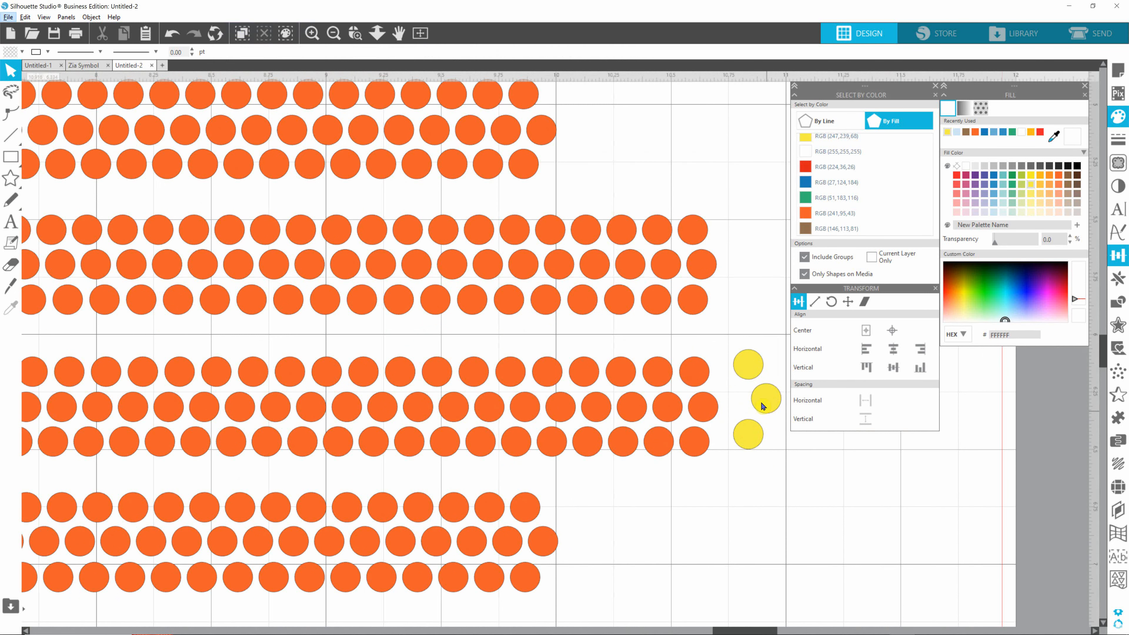
click(765, 399)
drag(765, 399, 719, 263)
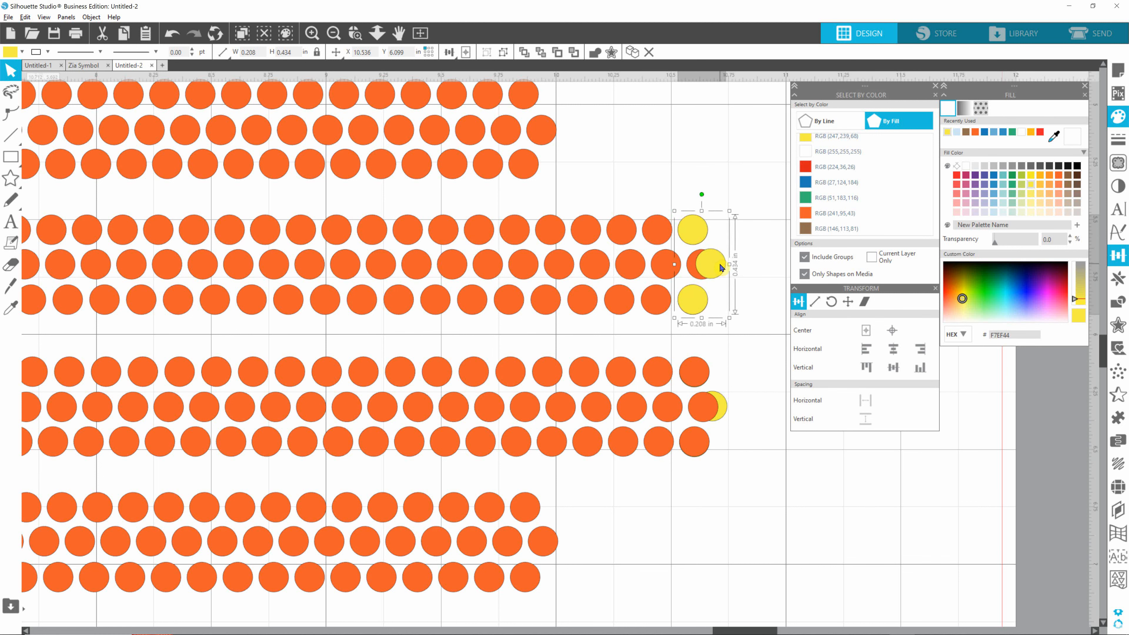
click(805, 497)
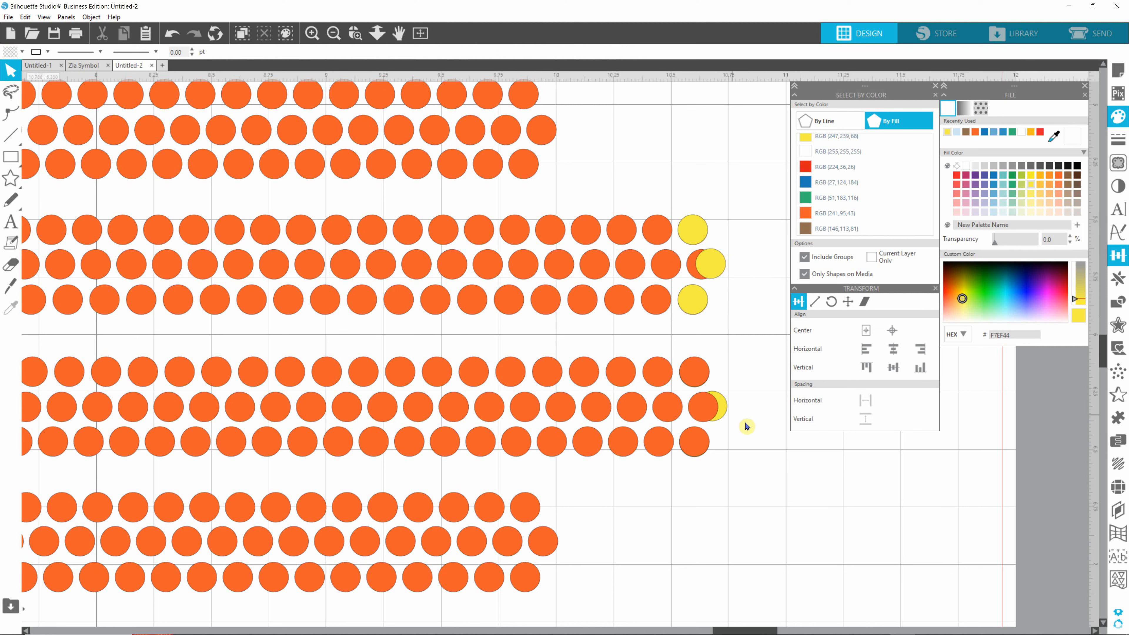
Ungroup the orange right arm repeatedly until the stones of its two lower bars are individual shapes, and clear the selection.
click(708, 414)
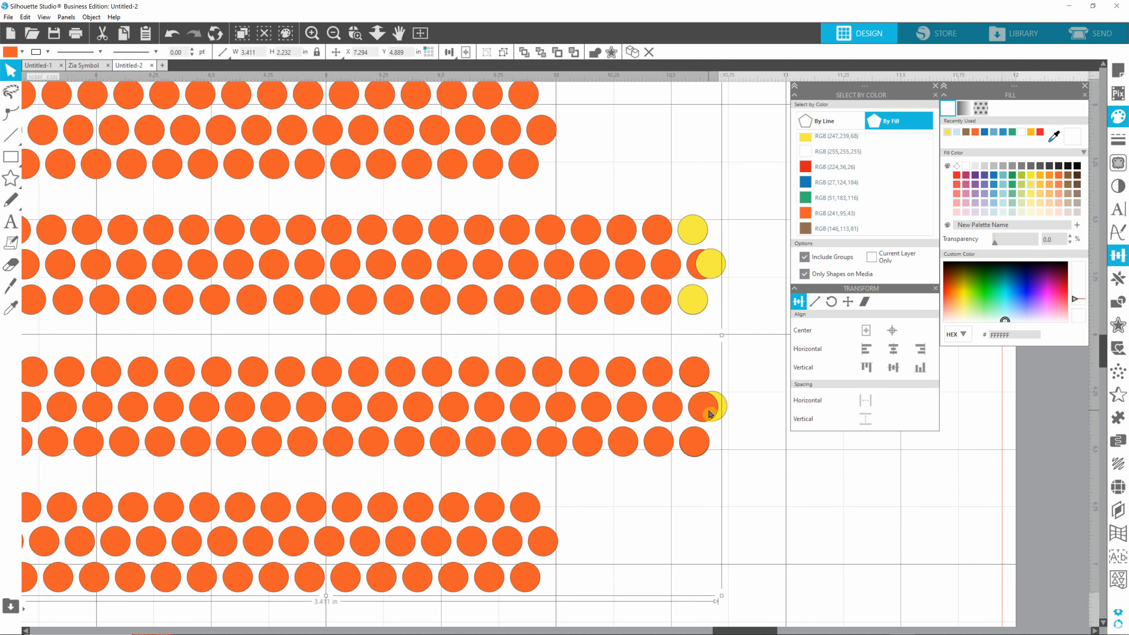
key(i)
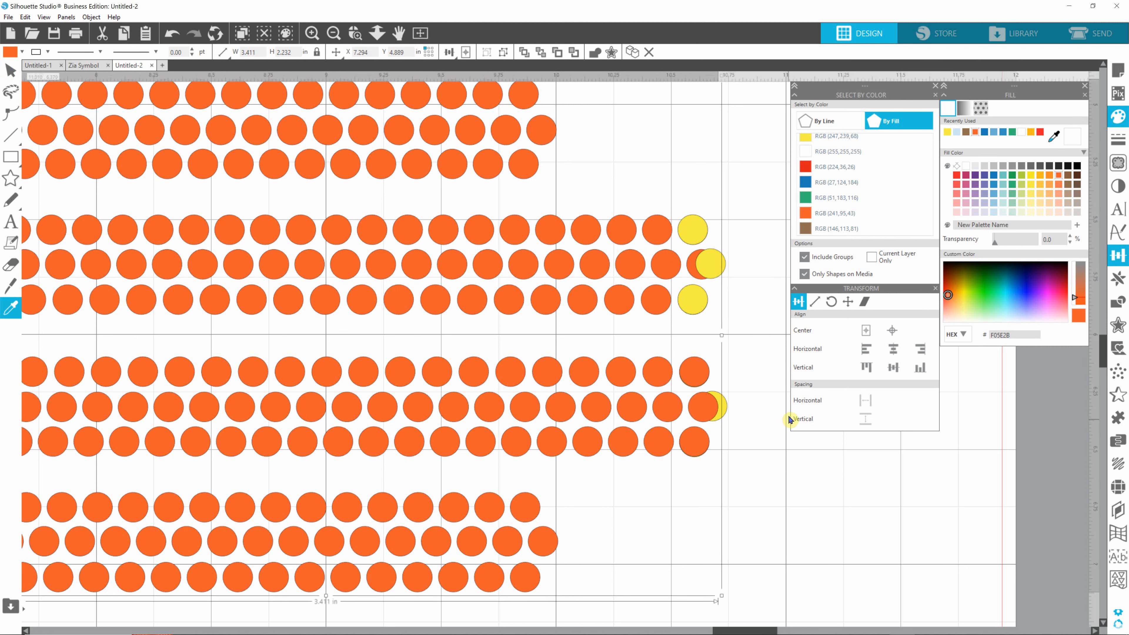
key(ctrl+u)
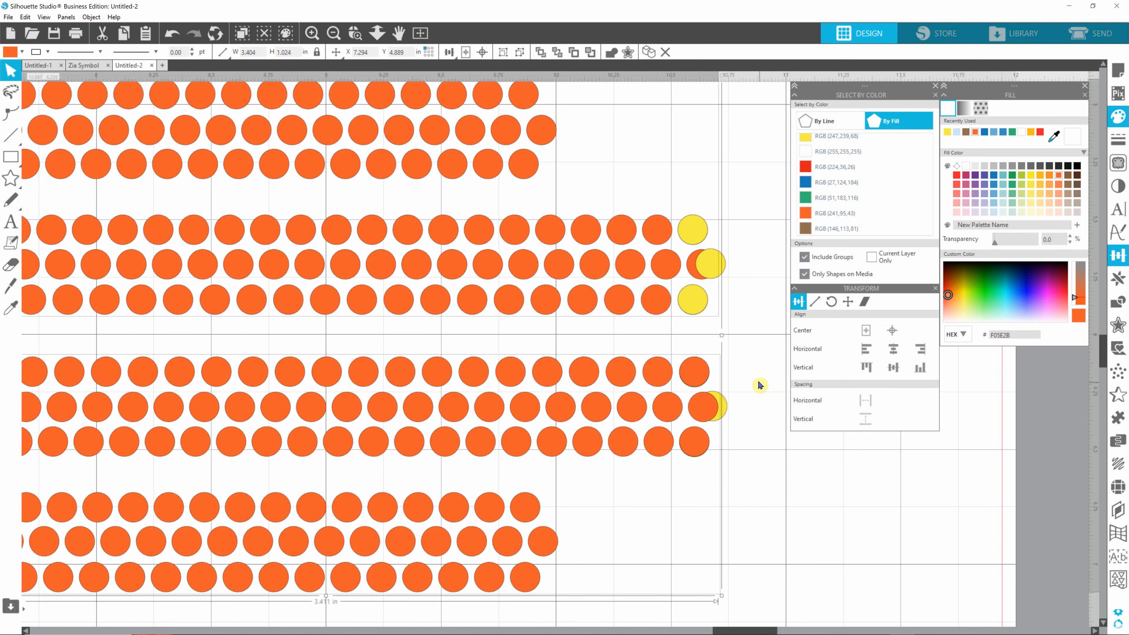
click(705, 407)
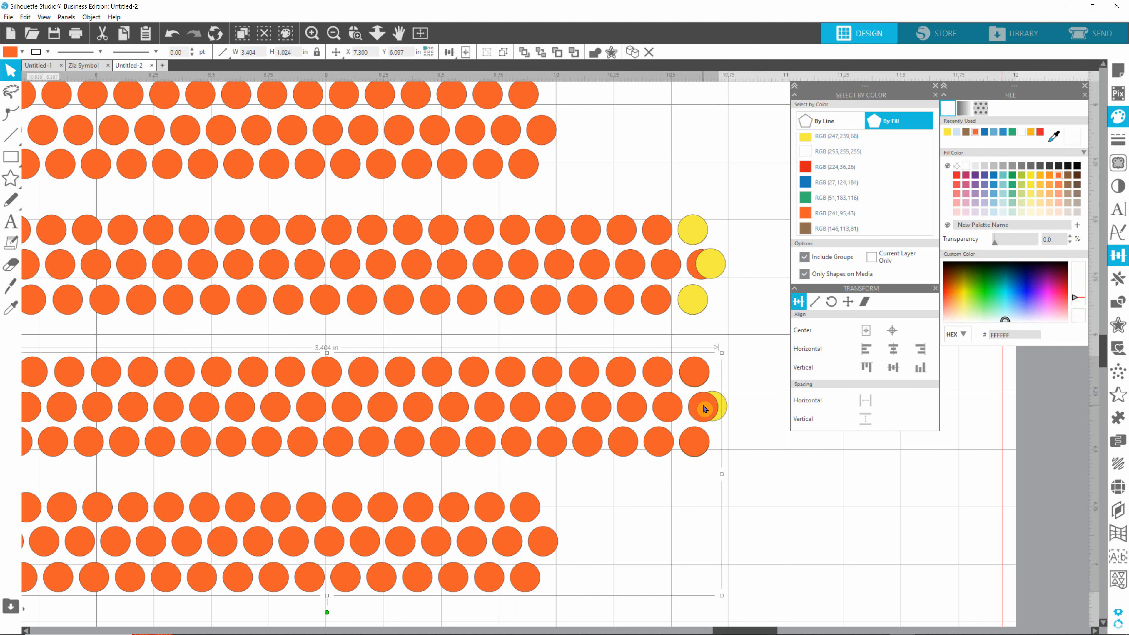
key(i)
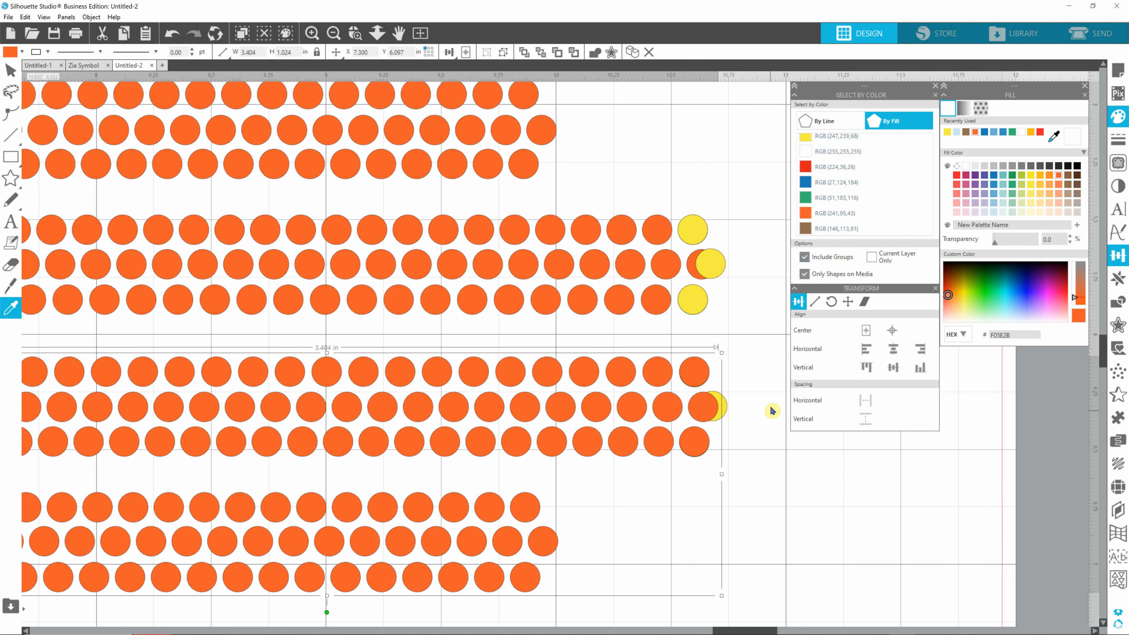
key(ctrl+u)
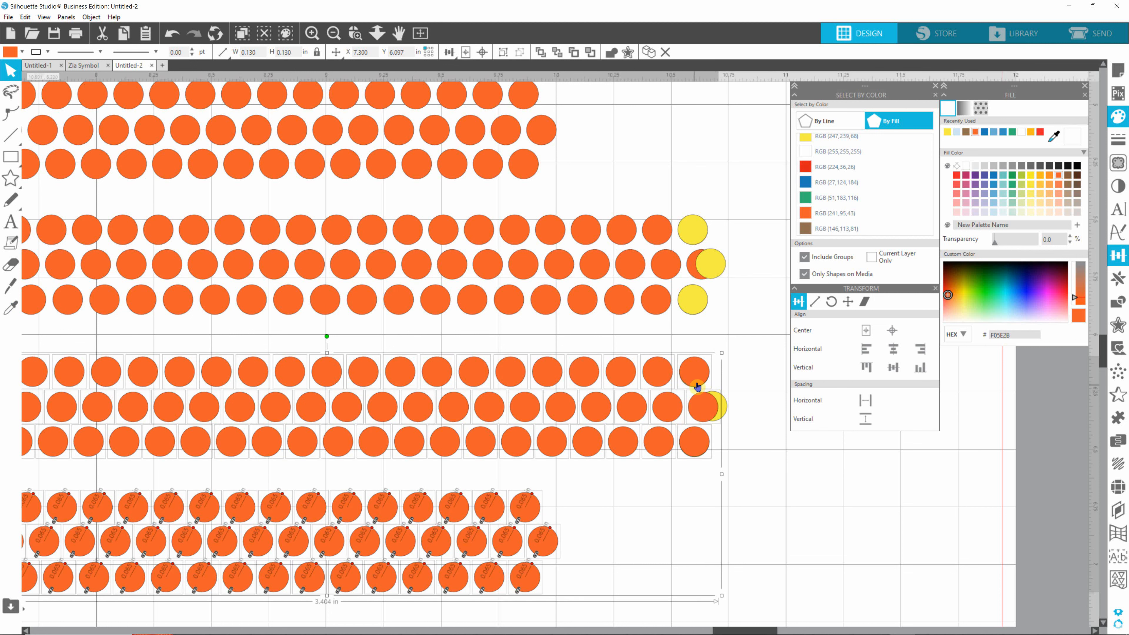
click(777, 473)
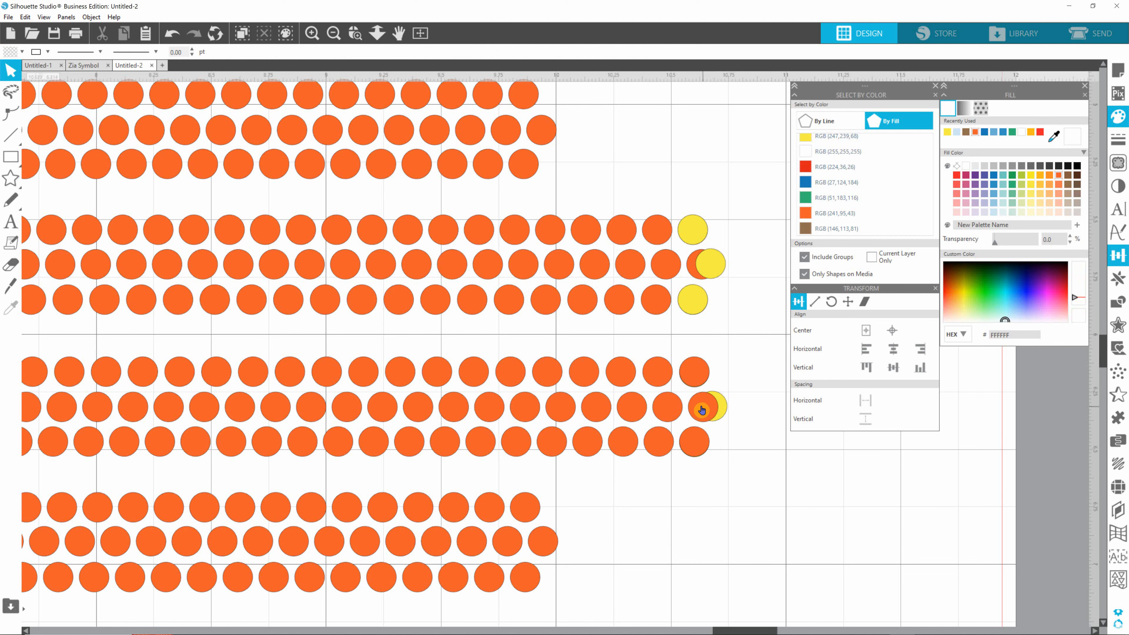
Nudge the outermost middle-row stone of the third orange bar from the top outward until it covers the yellow guide stone.
click(700, 404)
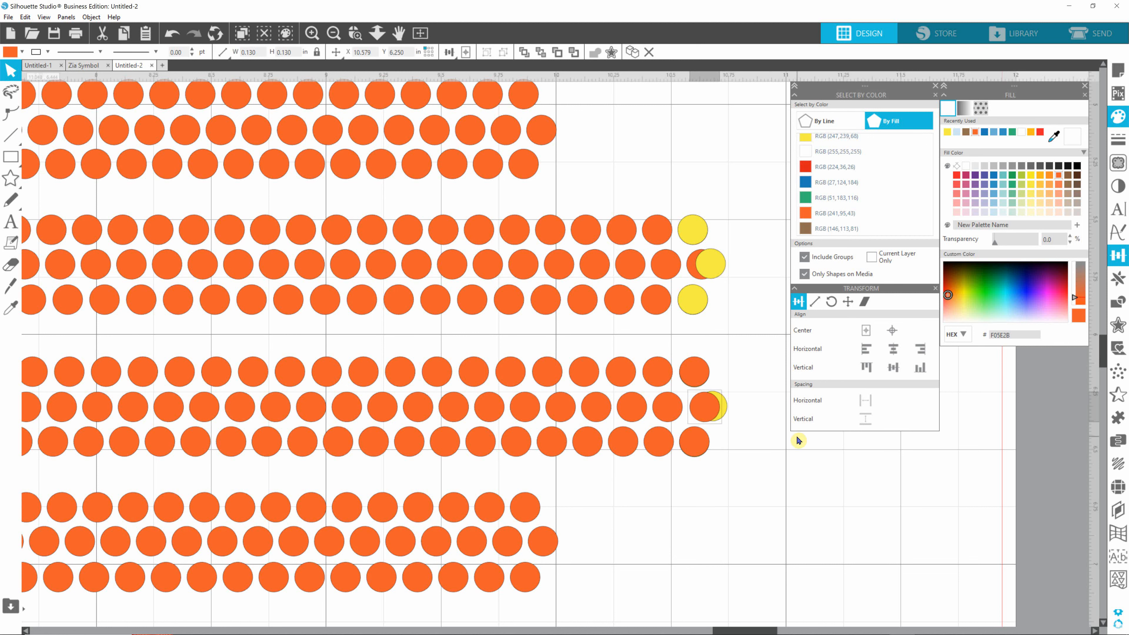
key(Right)
key(Right)
key(Right)
key(Right)
key(Right)
key(Right)
key(Right)
key(Right)
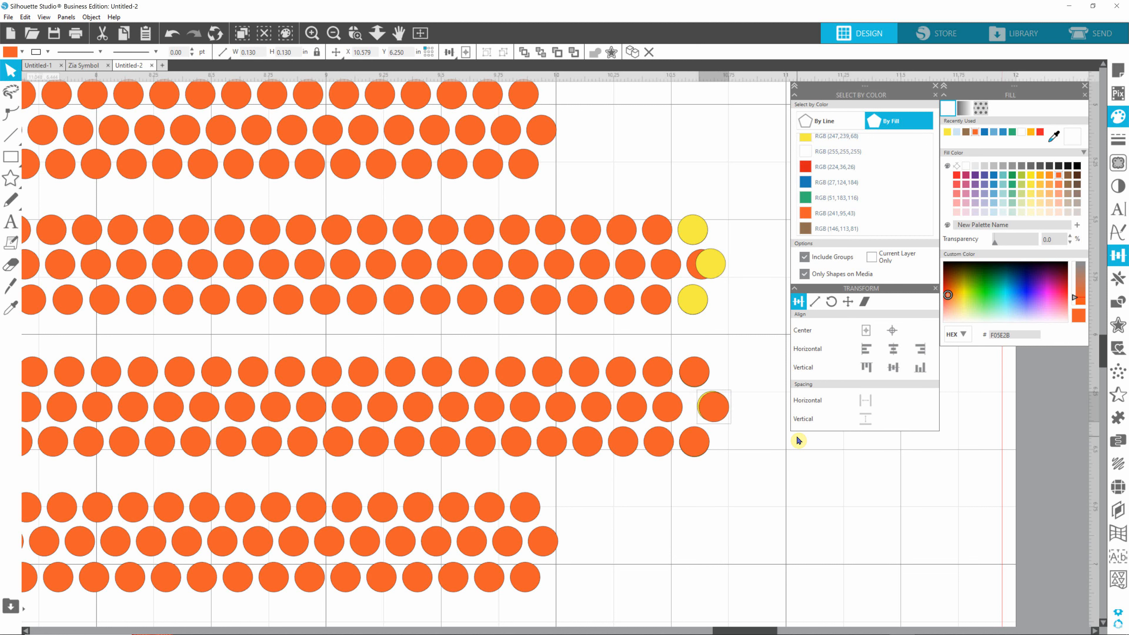
key(Right)
key(Right)
key(Left)
key(Left)
key(Left)
key(Left)
key(Left)
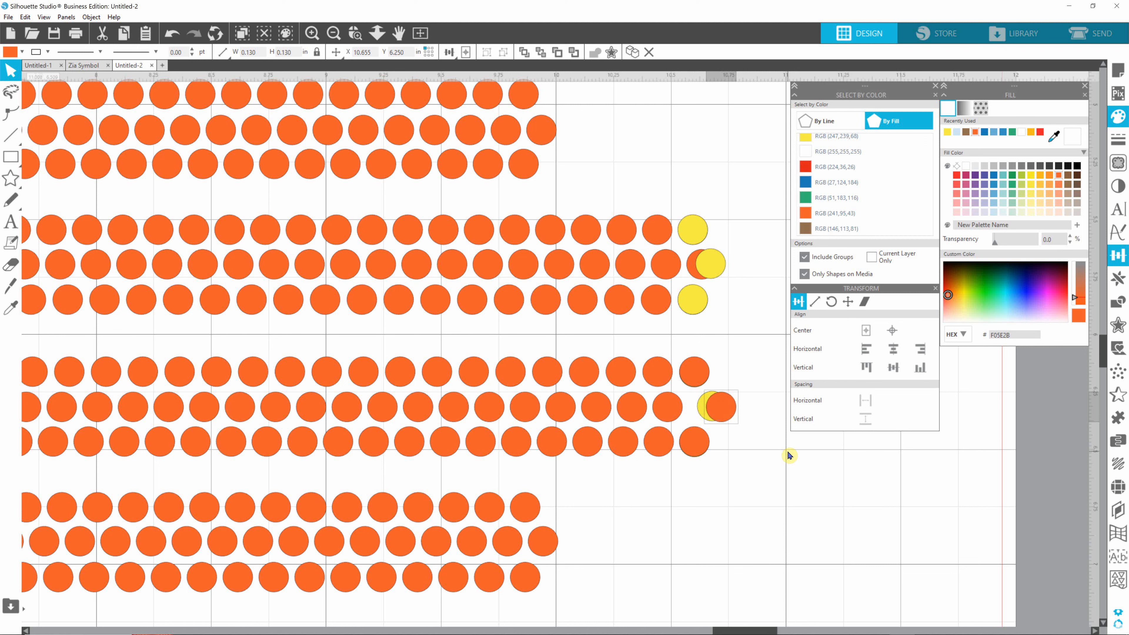
key(Left)
key(Left)
key(Left)
key(Left)
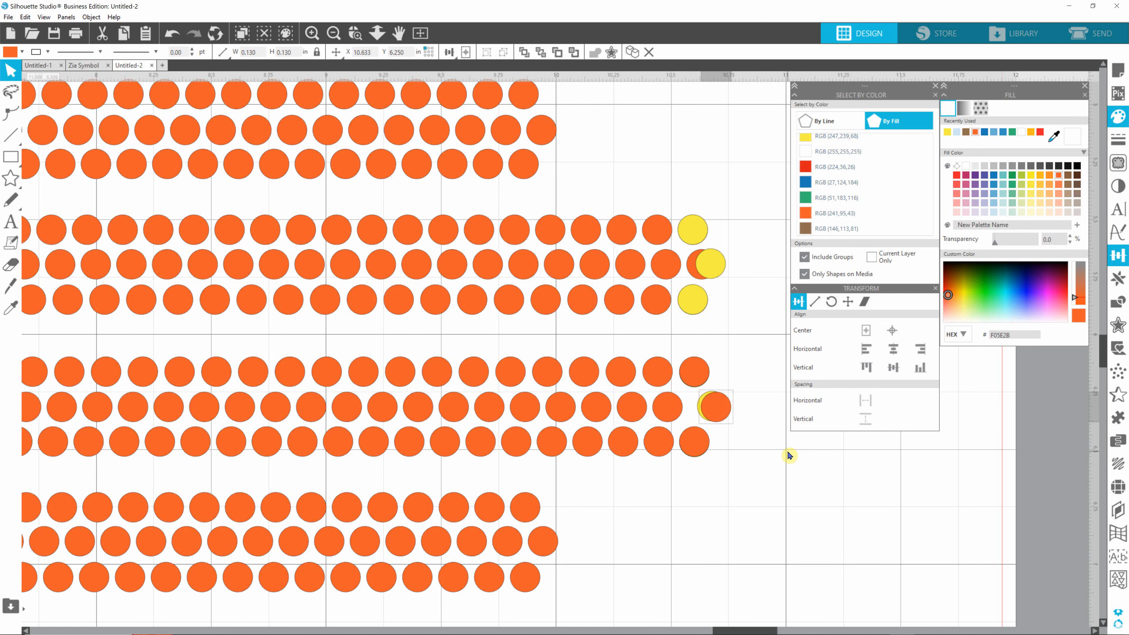
key(Left)
key(Left)
click(781, 479)
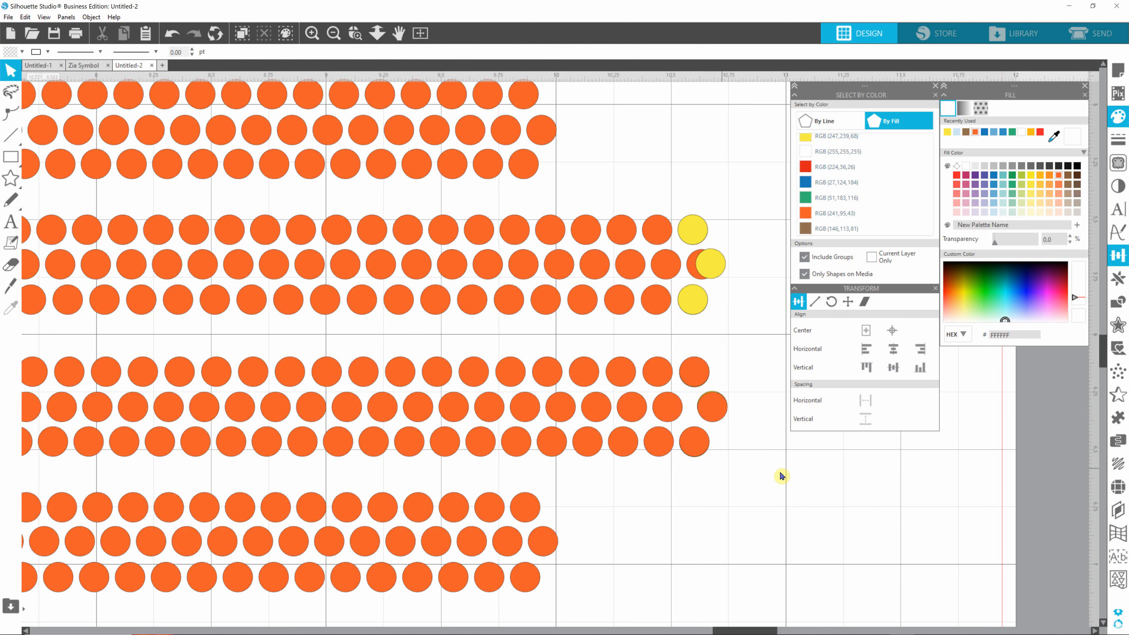
Ungroup the two upper bars of the orange right arm so that their stones become individual shapes.
scroll(595, 471, down, 2)
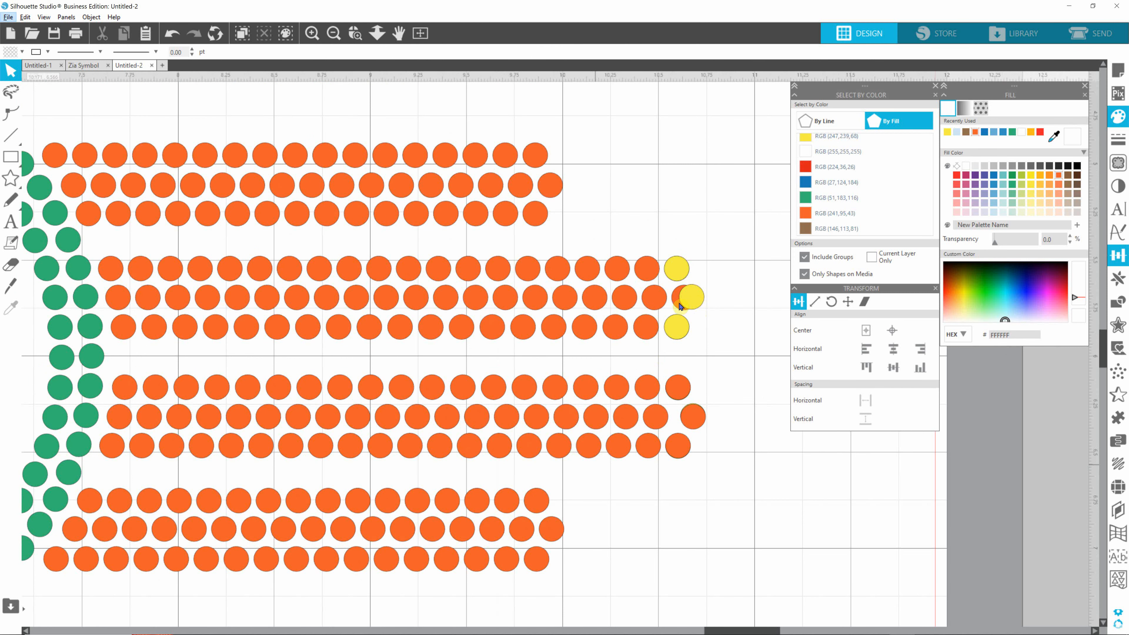
click(680, 307)
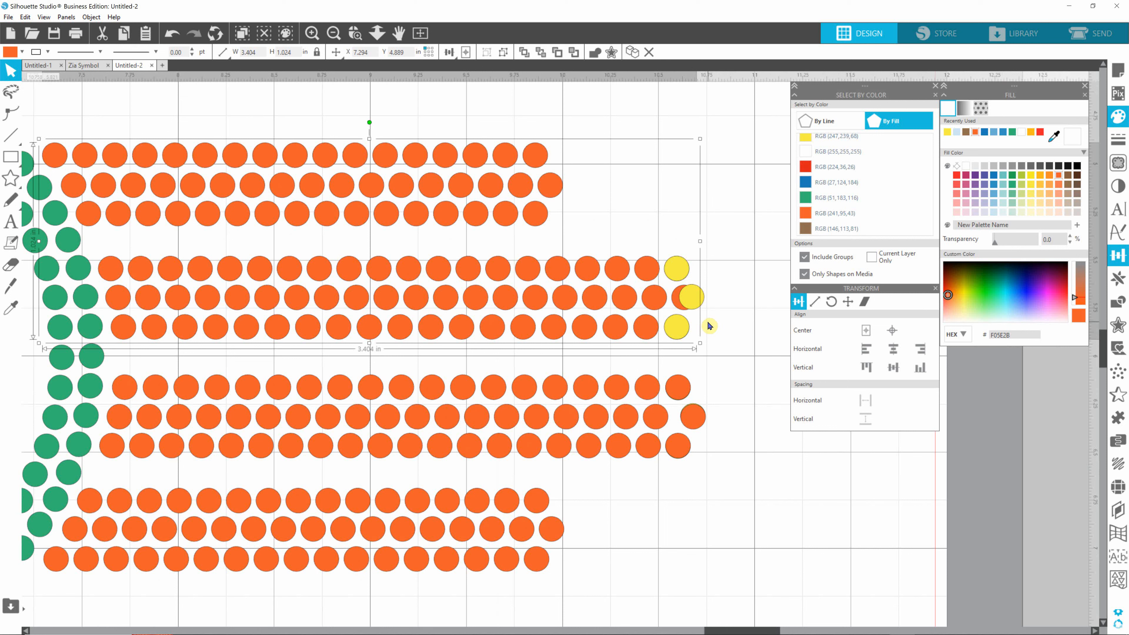
key(i)
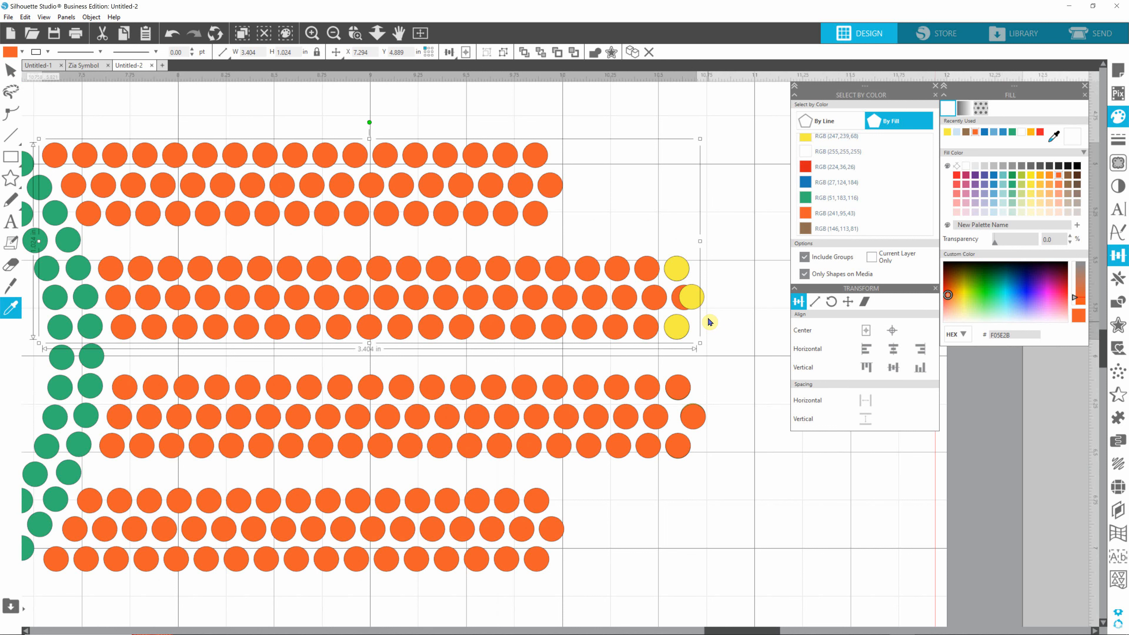
key(ctrl+shift+g)
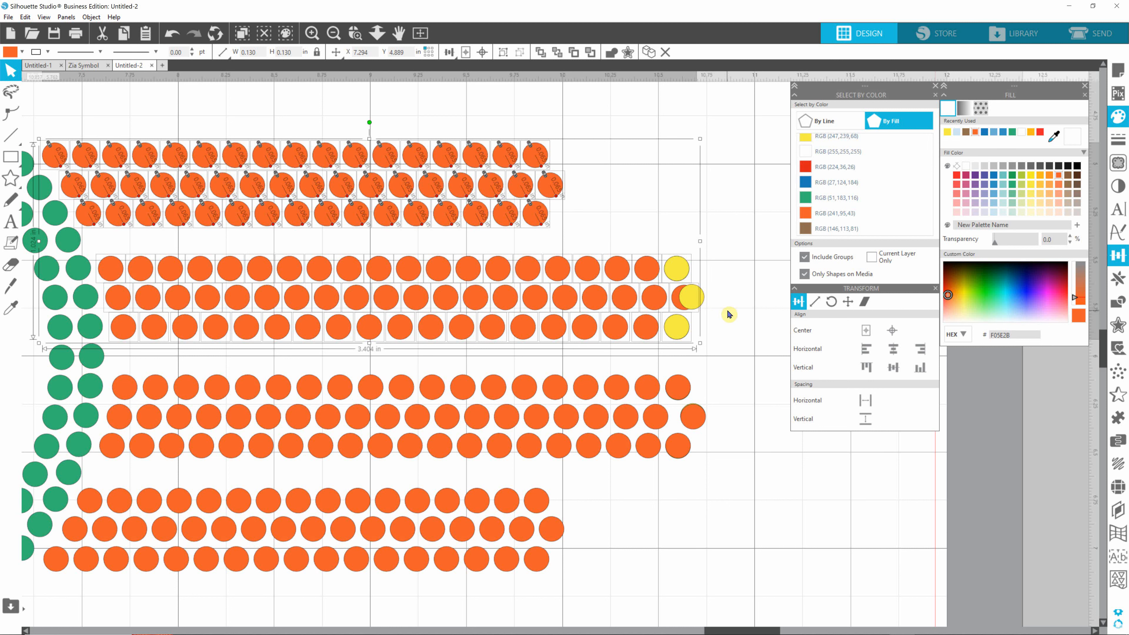
click(729, 315)
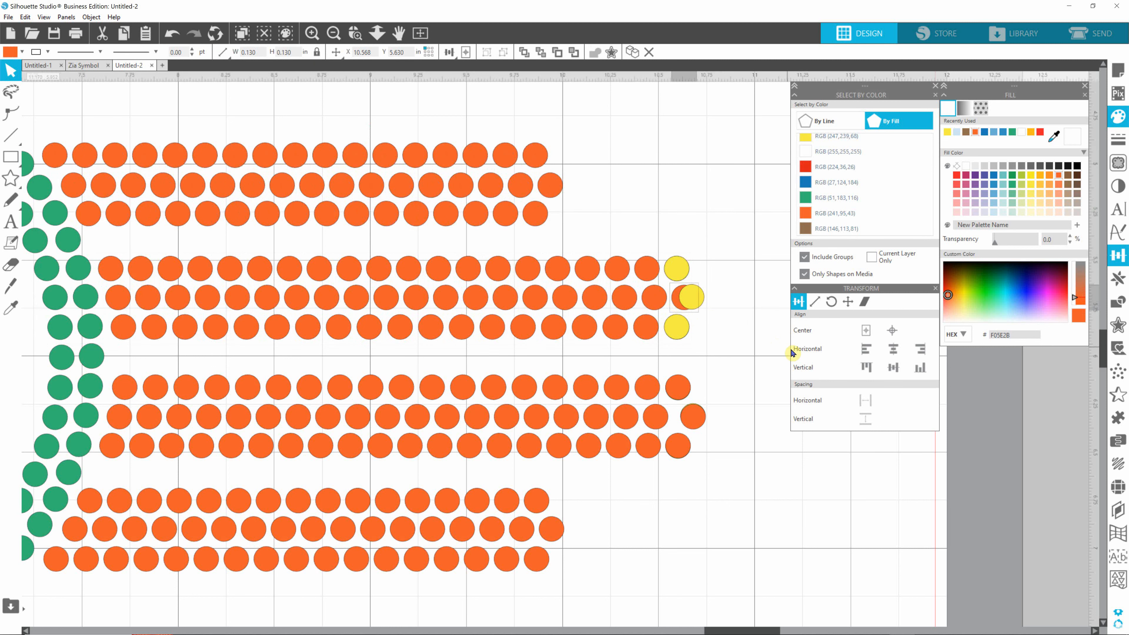
Nudge the outermost middle-row stone of the second orange bar from the top outward until it covers the yellow guide stone.
key(Right)
key(Right)
key(Right)
key(Right)
key(Right)
key(Right)
key(Right)
key(Right)
key(Right)
click(767, 302)
Space the middle-row stones of the right arm's third bar from the top evenly in the horizontal direction.
drag(726, 395, 102, 437)
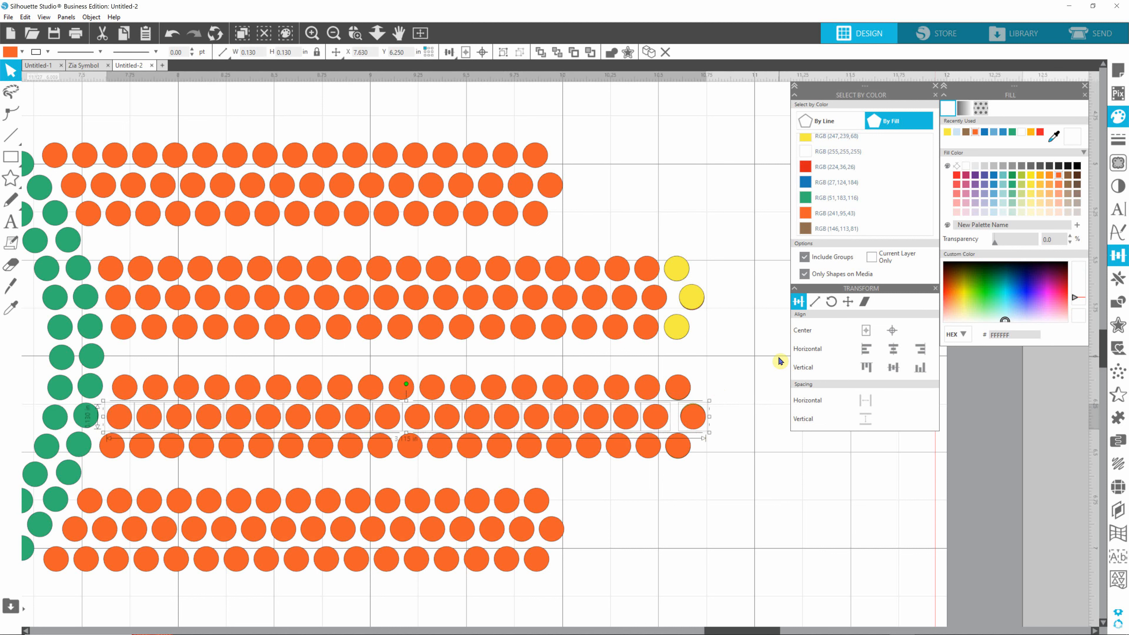
click(865, 405)
drag(726, 280, 102, 310)
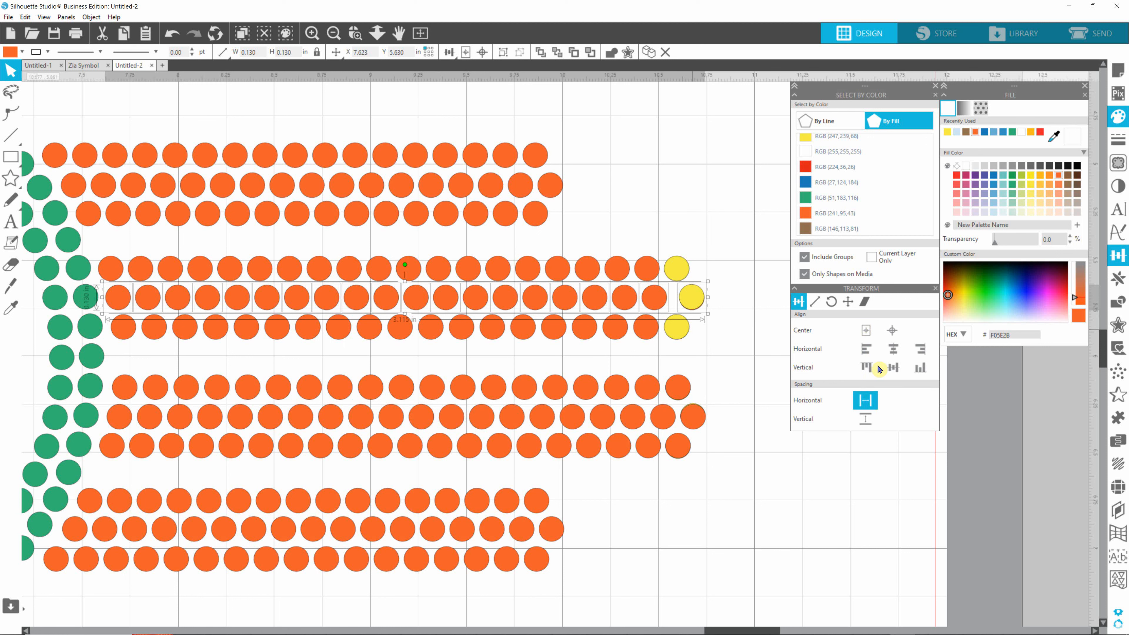
click(767, 371)
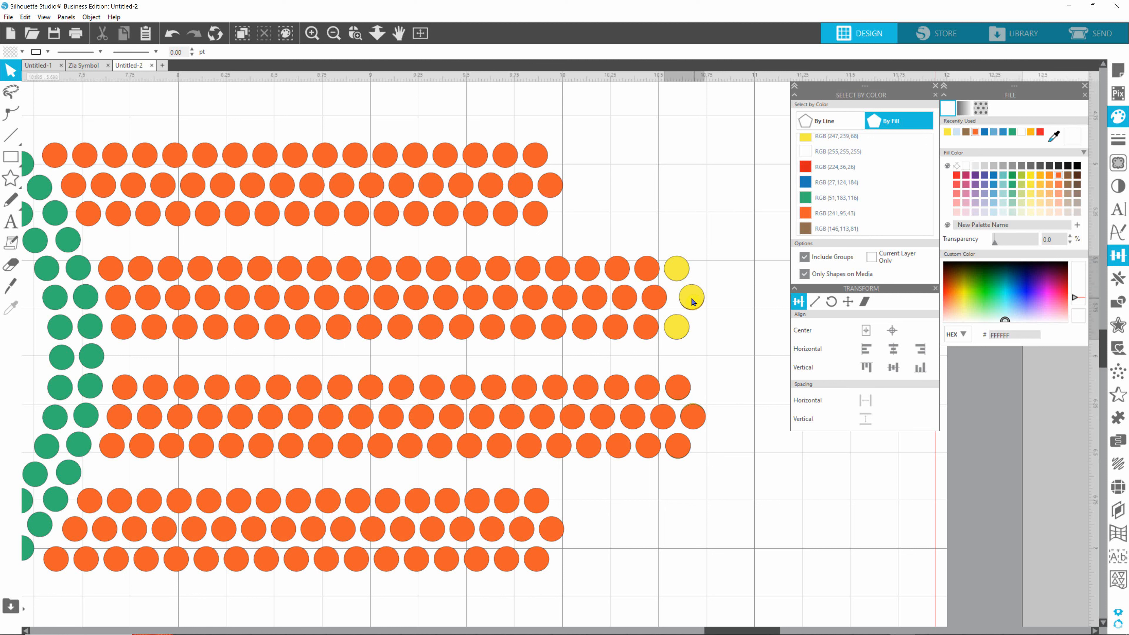
Move the yellow guide off the outer end of the second bar into the empty area beside the top bar, and deselect it.
drag(694, 300, 730, 175)
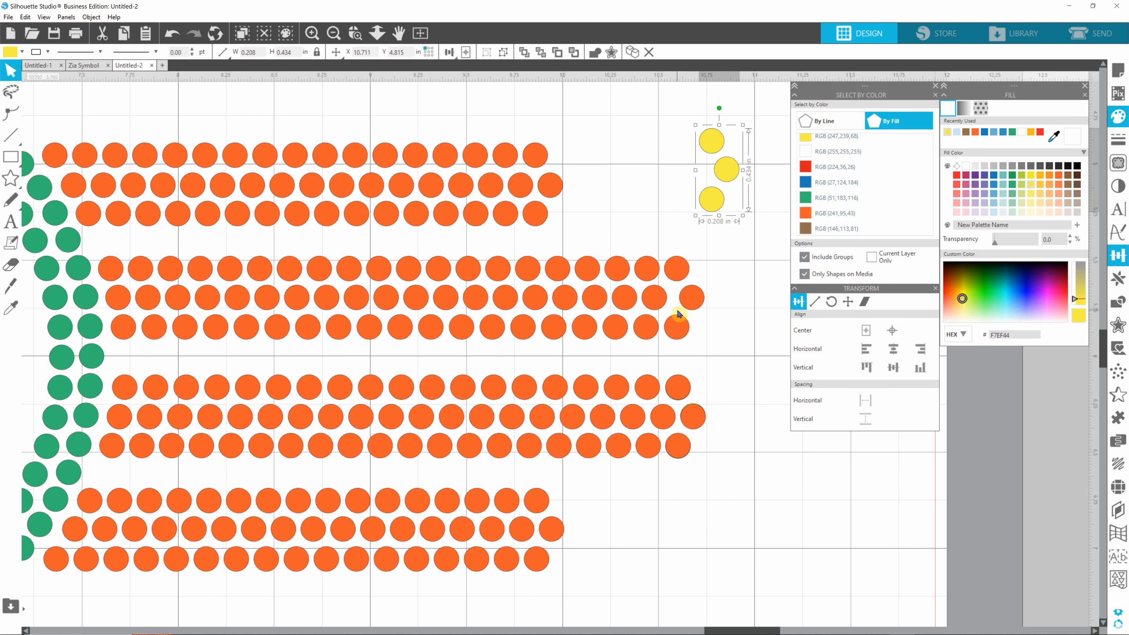
click(751, 427)
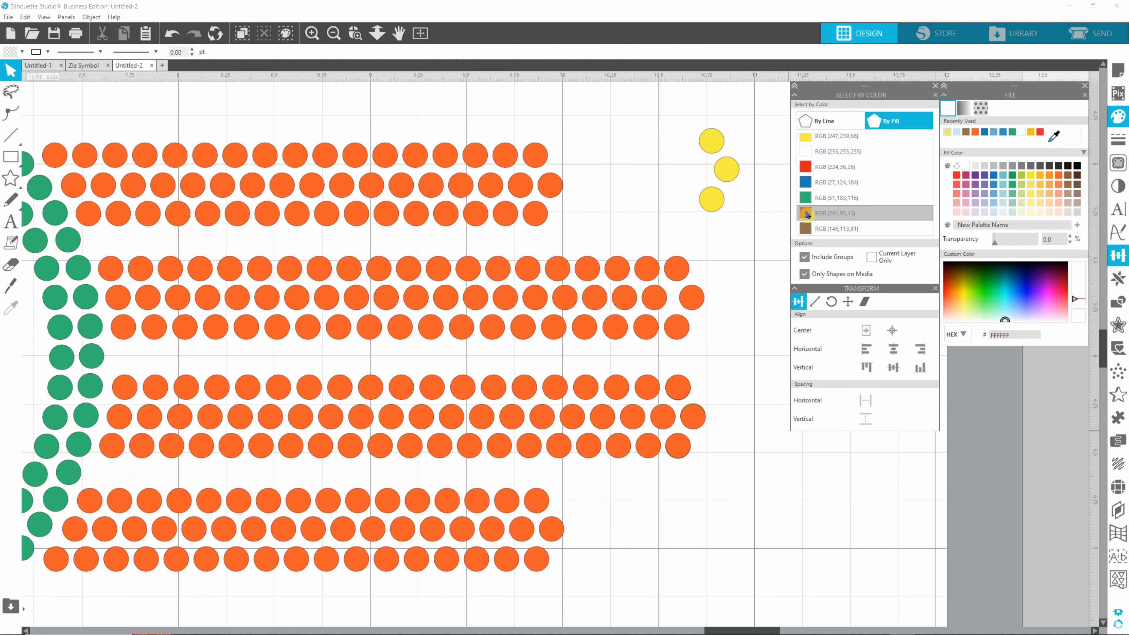
Select all orange stones by fill color, send them to the back, and delete the yellow guide at the third bar's outer end.
click(835, 221)
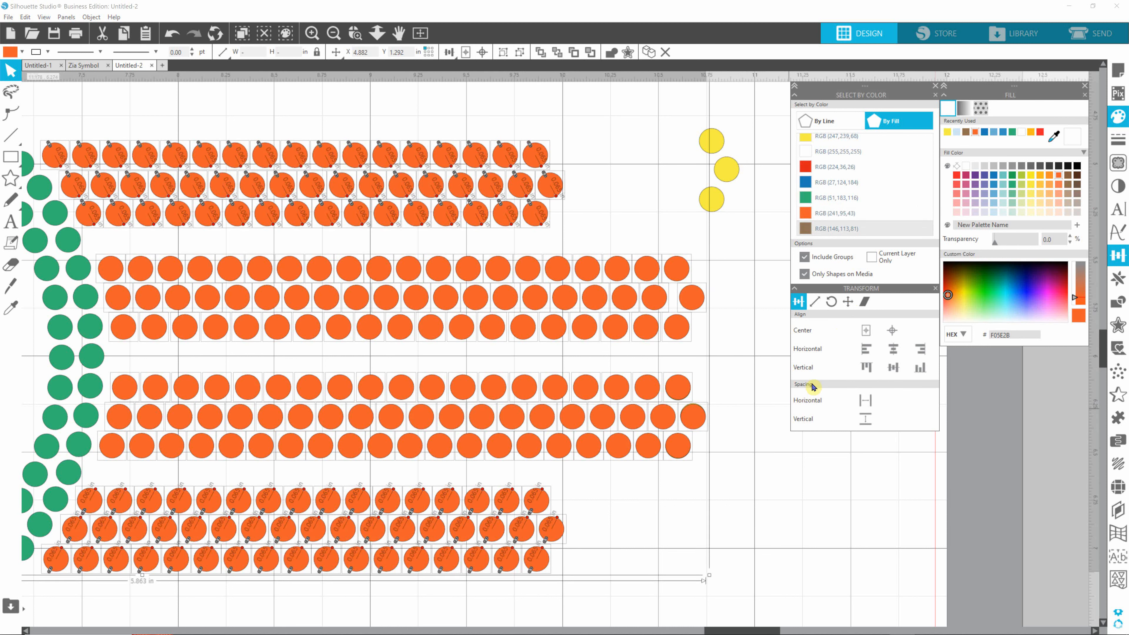
right_click(630, 425)
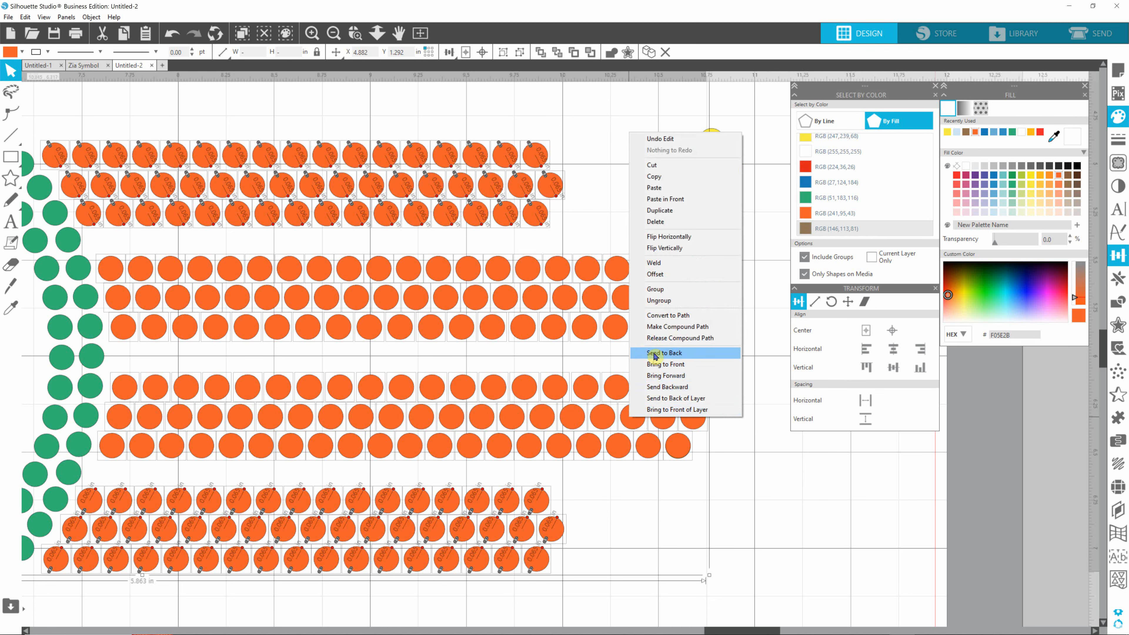
click(655, 364)
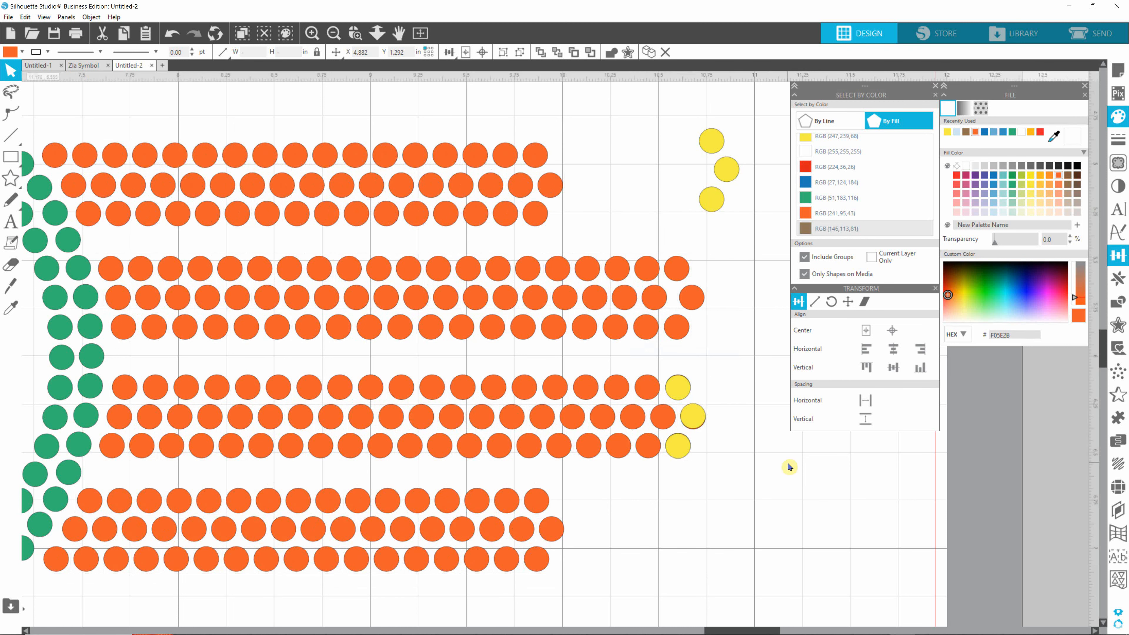
click(693, 418)
key(Delete)
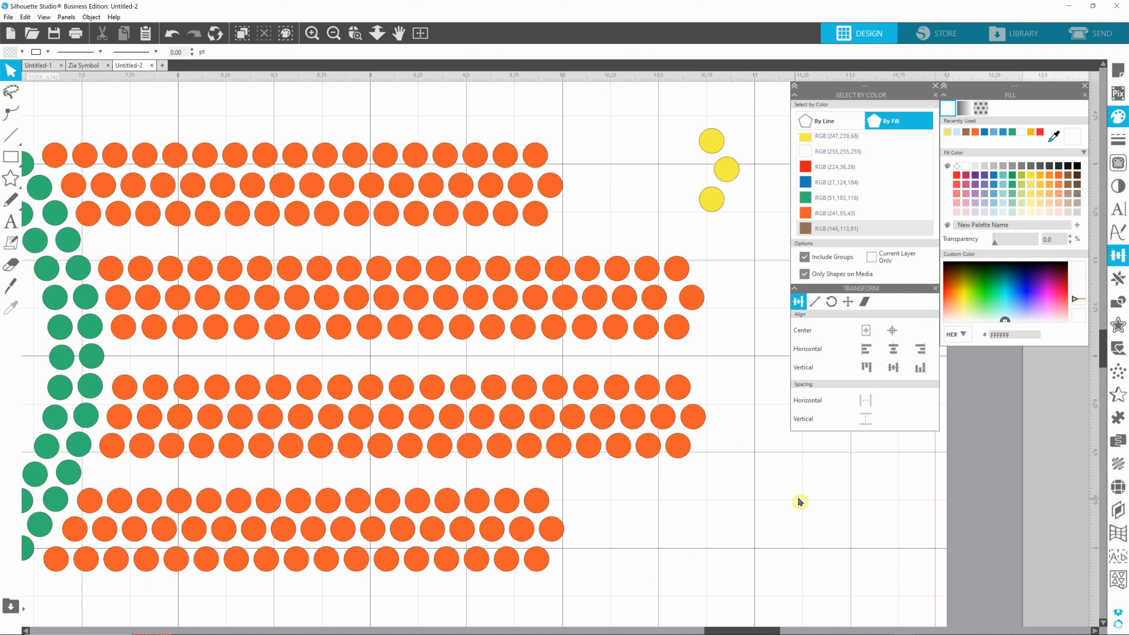
Move the remaining yellow guide from the right arm to the empty area above the orange top arm, and deselect it.
click(728, 169)
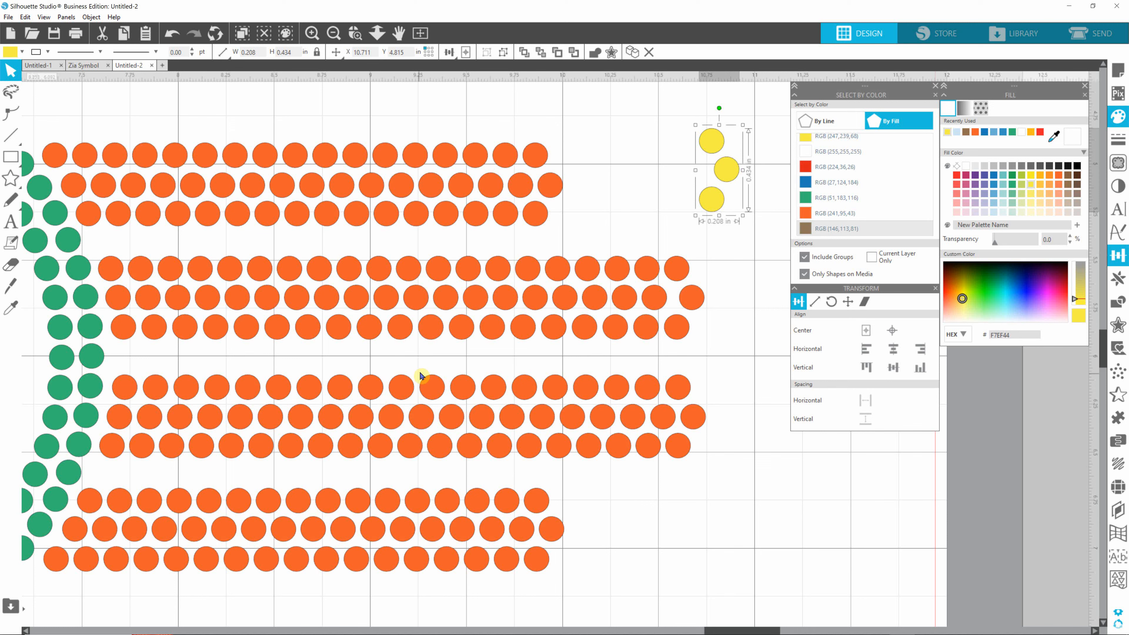
drag(729, 168, 675, 569)
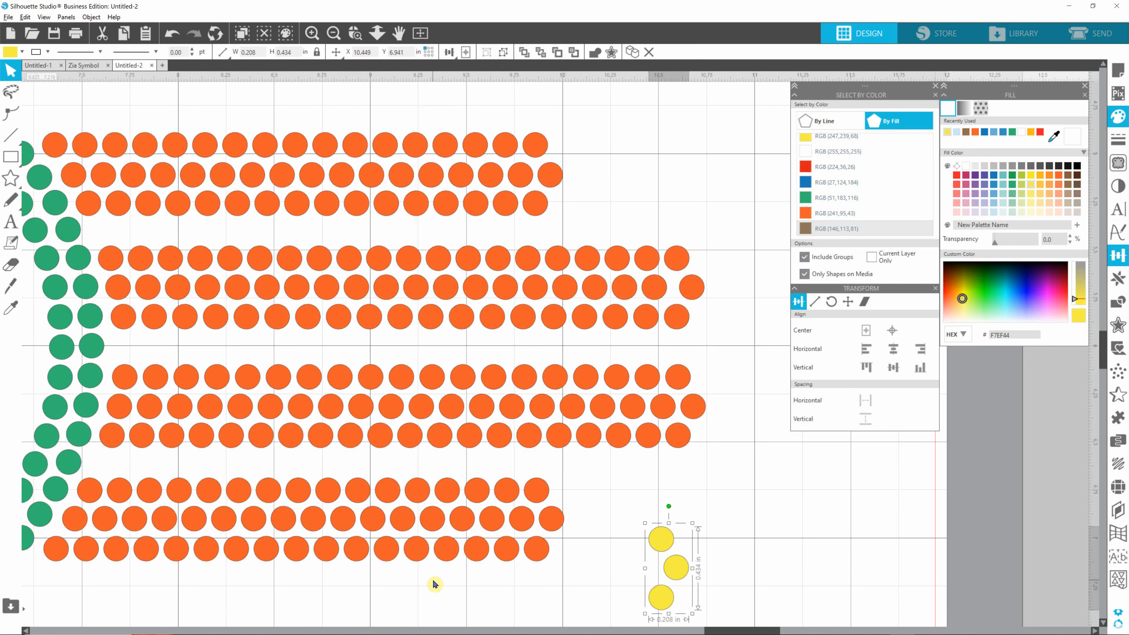
scroll(440, 556, down, 3)
scroll(440, 556, down, 5)
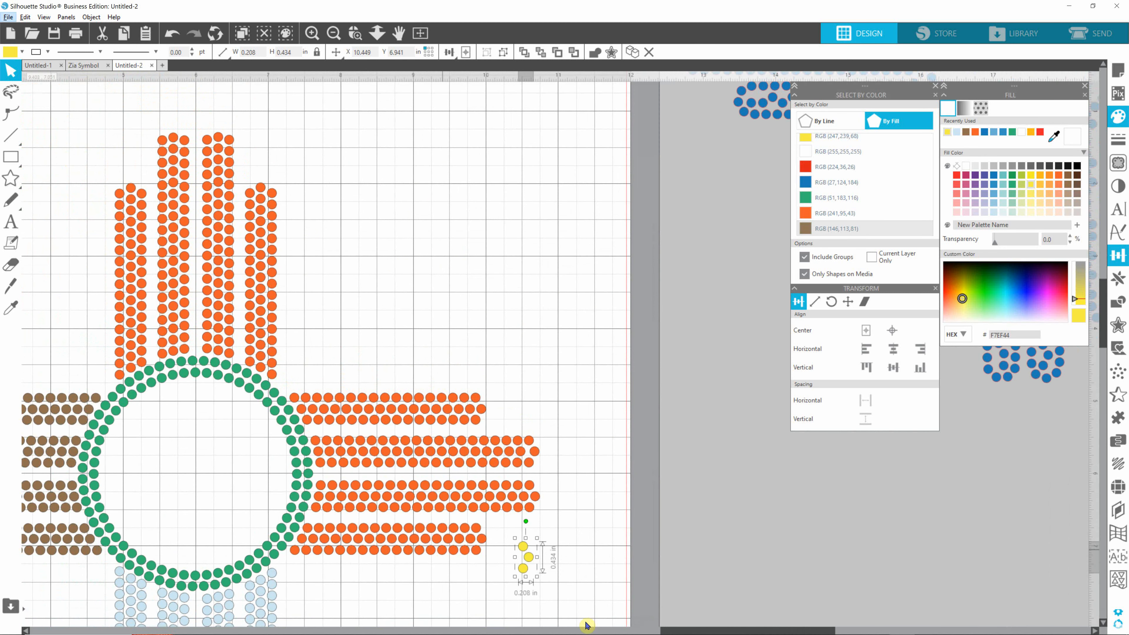
drag(529, 558, 277, 122)
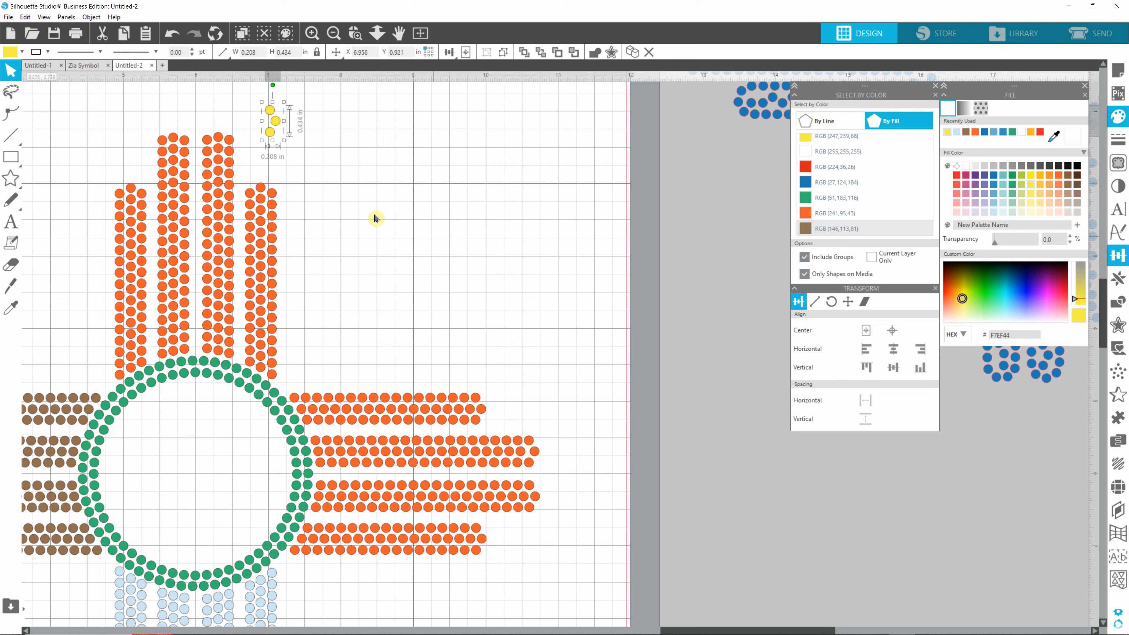
click(473, 241)
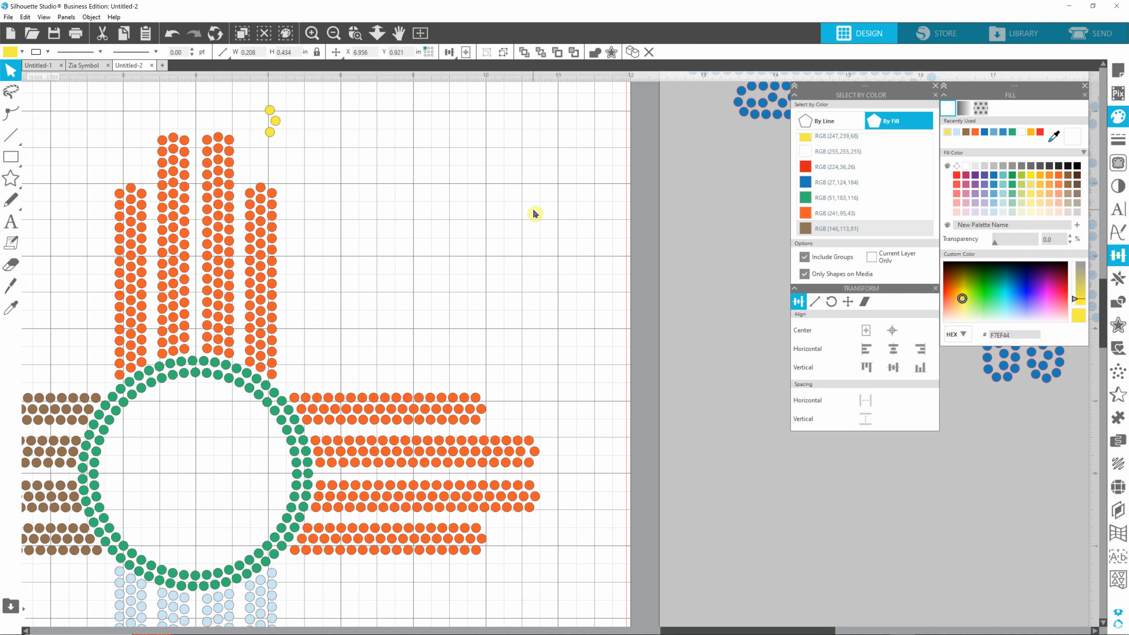
Rotate the yellow guide by -90° so its middle stone points upward, and deselect it.
click(276, 119)
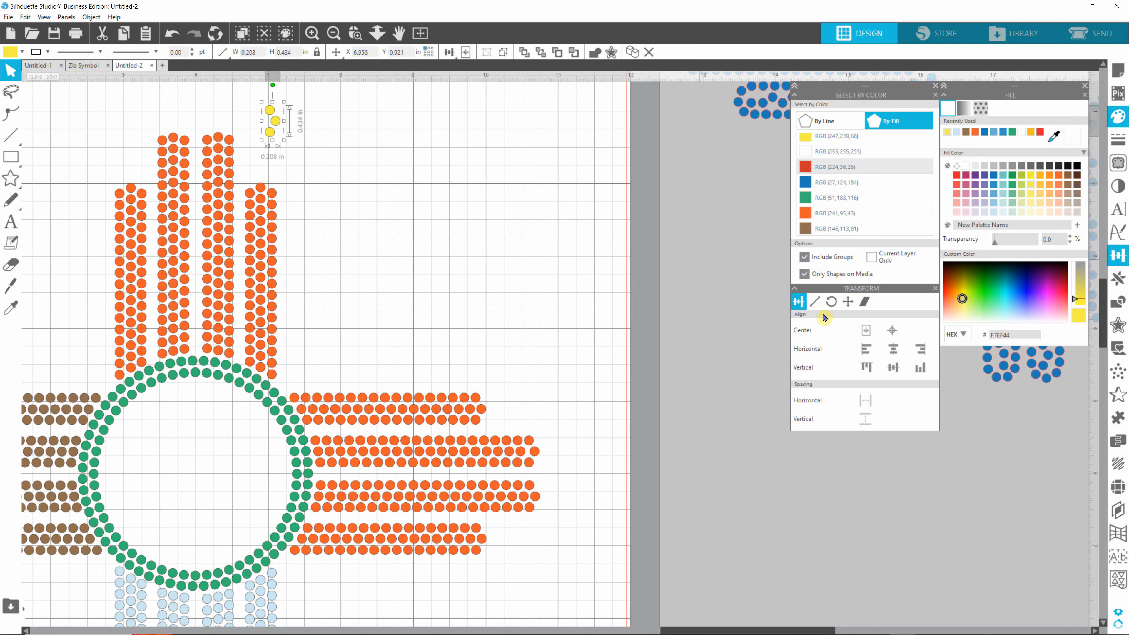
click(832, 303)
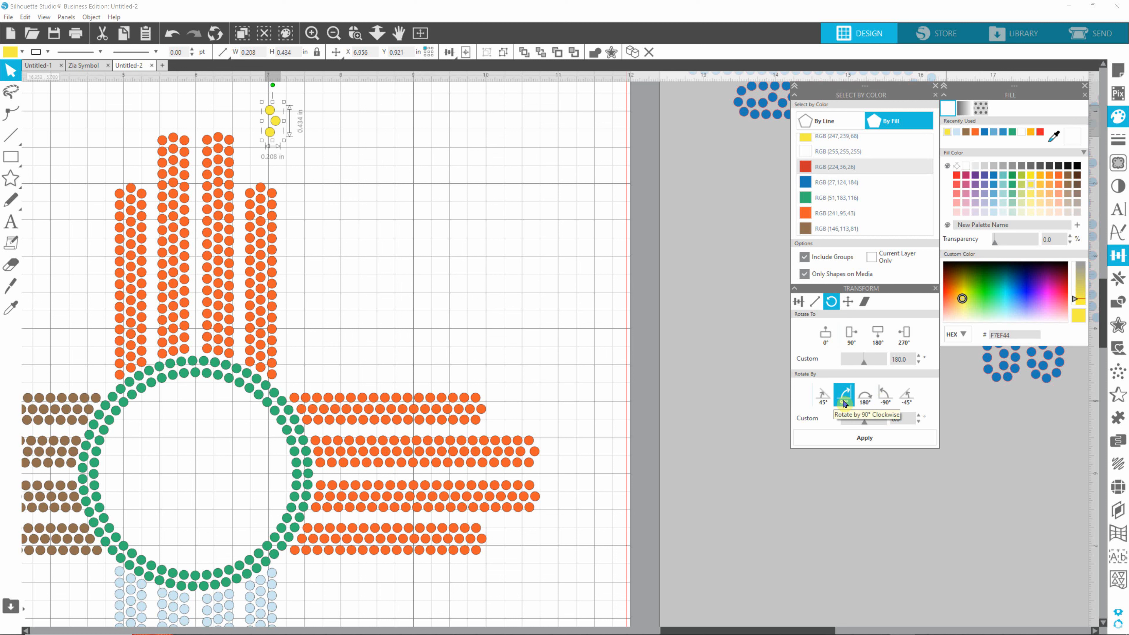
click(886, 401)
click(407, 160)
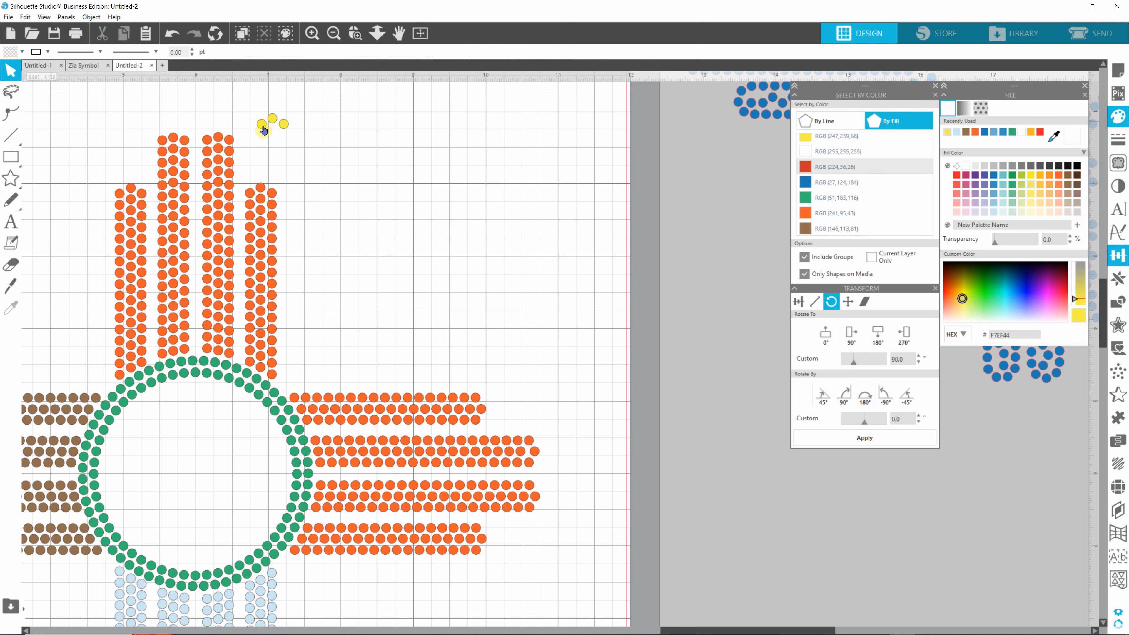
Place the yellow guide over the outer end of the top arm's second bar and a copy over the third bar's outer end.
drag(275, 125, 172, 127)
click(183, 118)
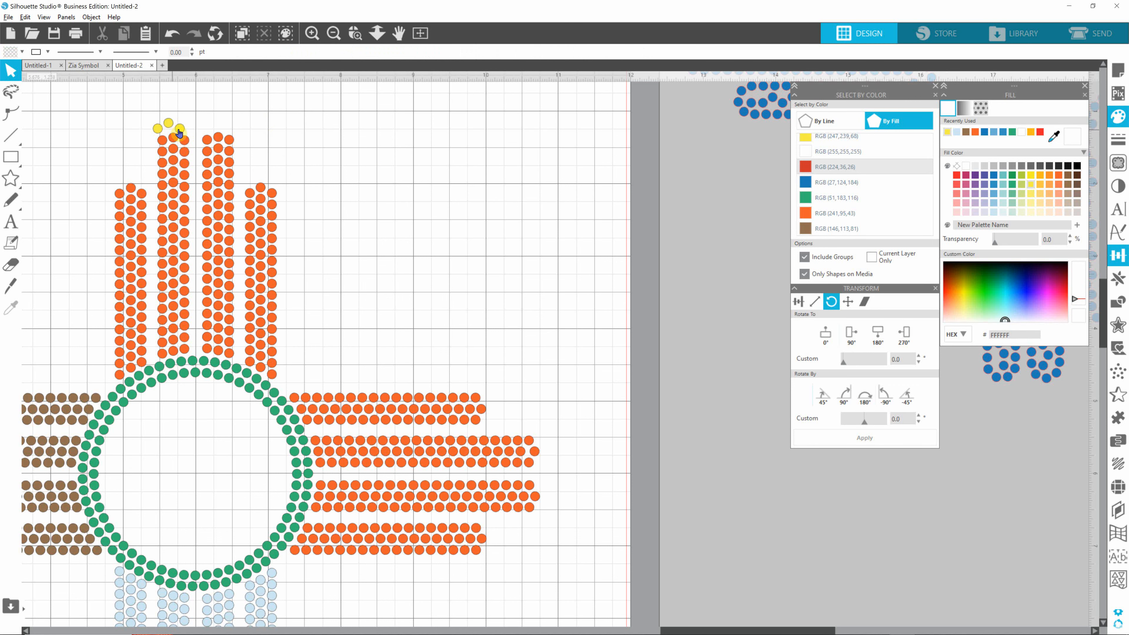
scroll(179, 134, up, 5)
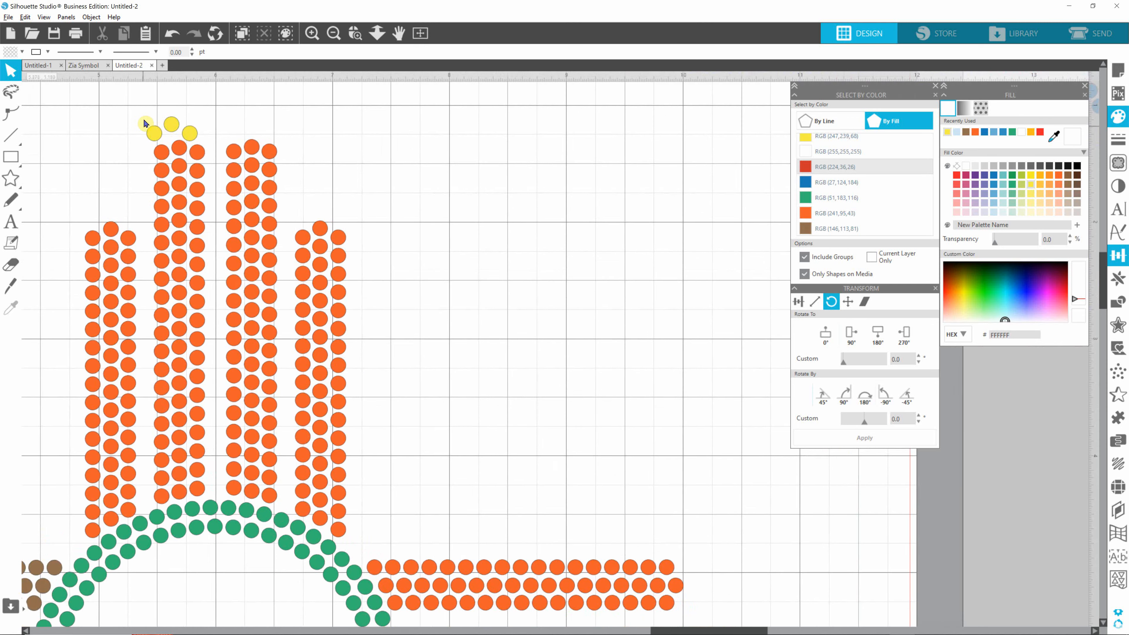
scroll(147, 124, up, 5)
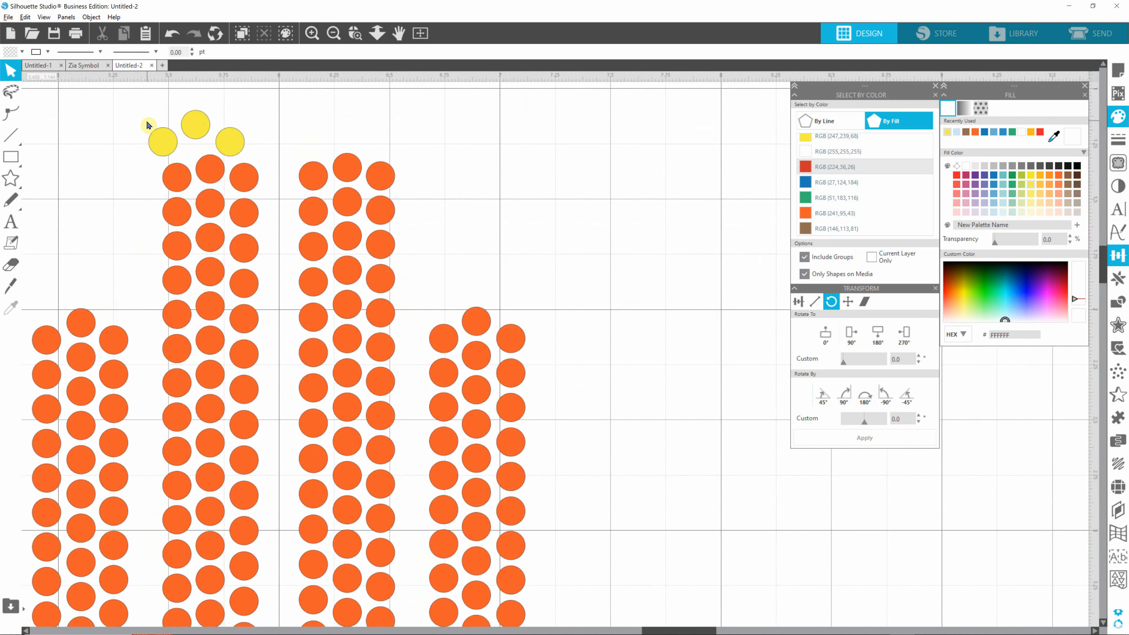
scroll(148, 125, up, 4)
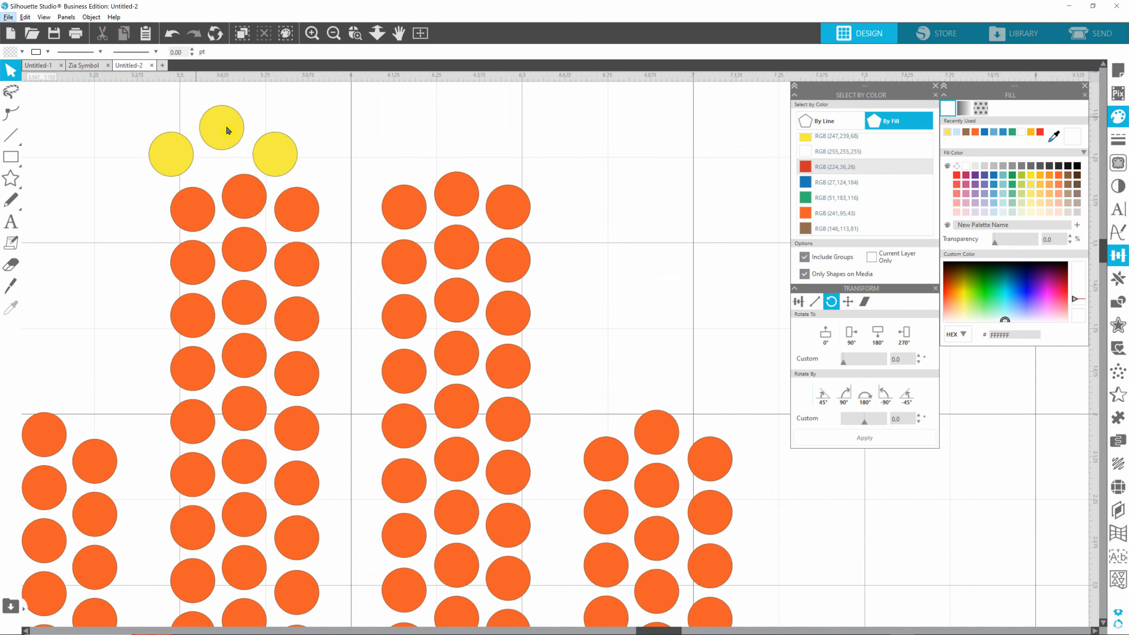
drag(226, 127, 460, 184)
key(Escape)
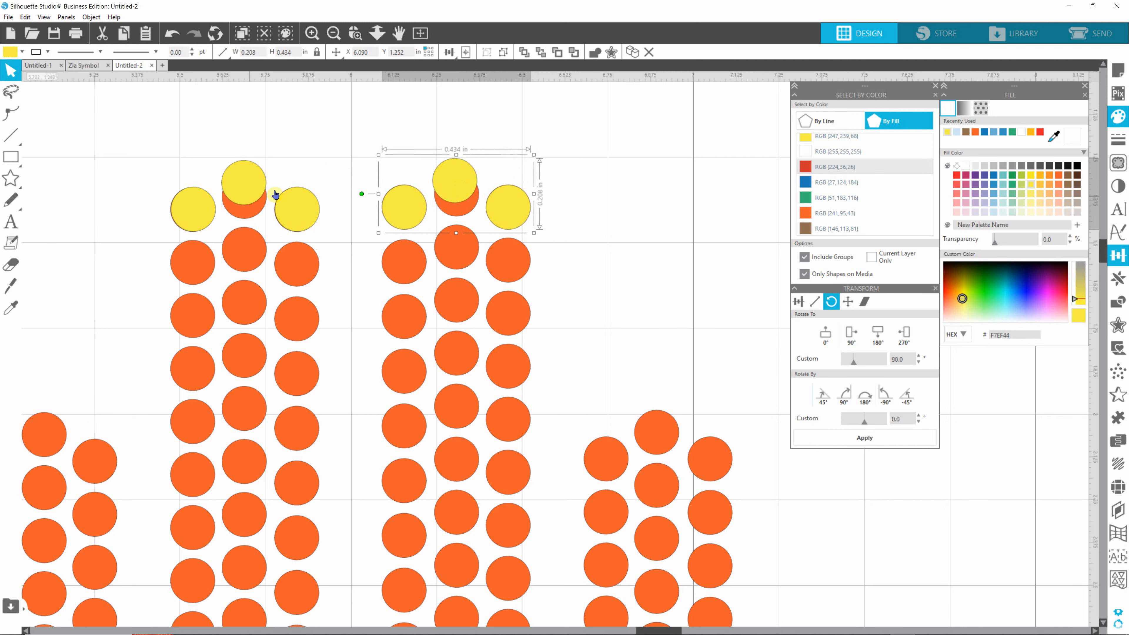
Ungroup the orange top arm repeatedly until its stones are individual shapes, and clear the selection.
click(254, 218)
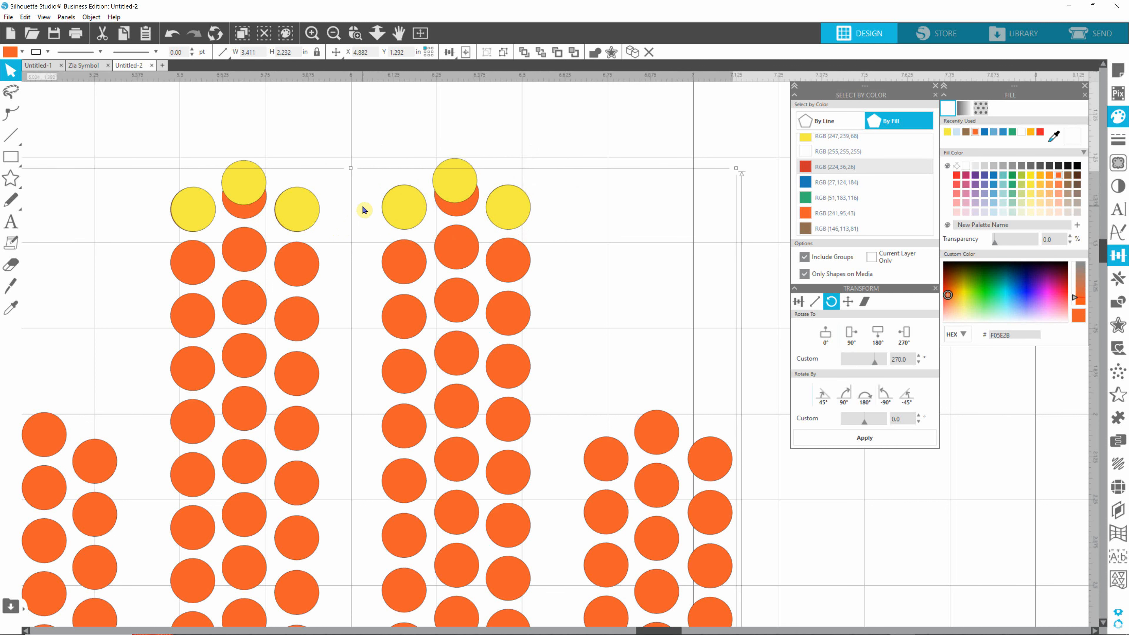
key(i)
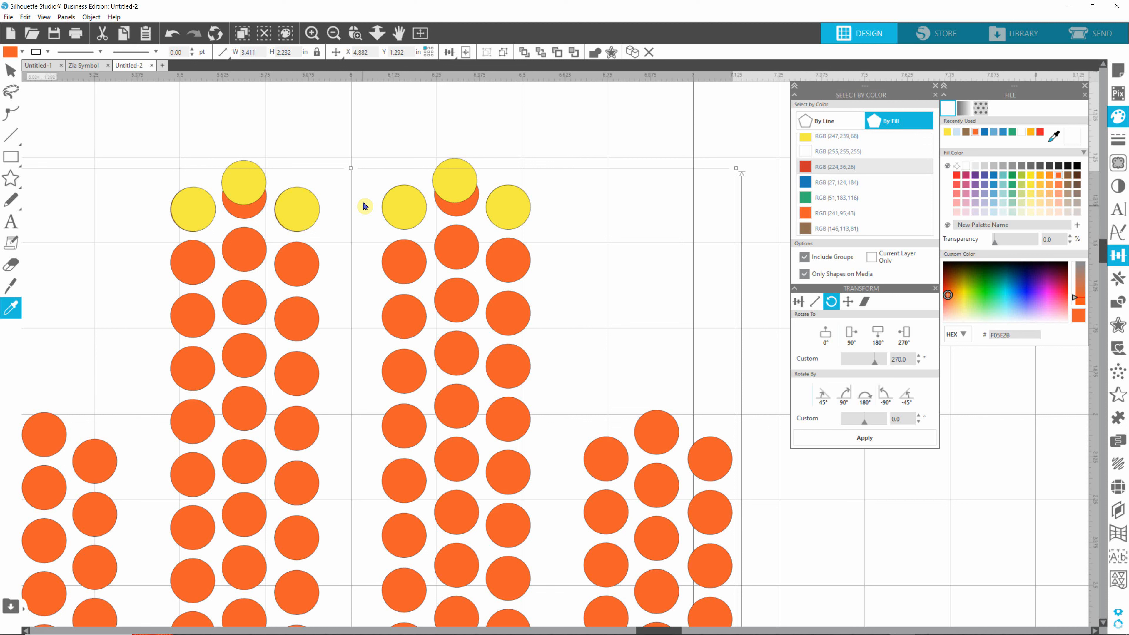
key(ctrl+u)
key(i)
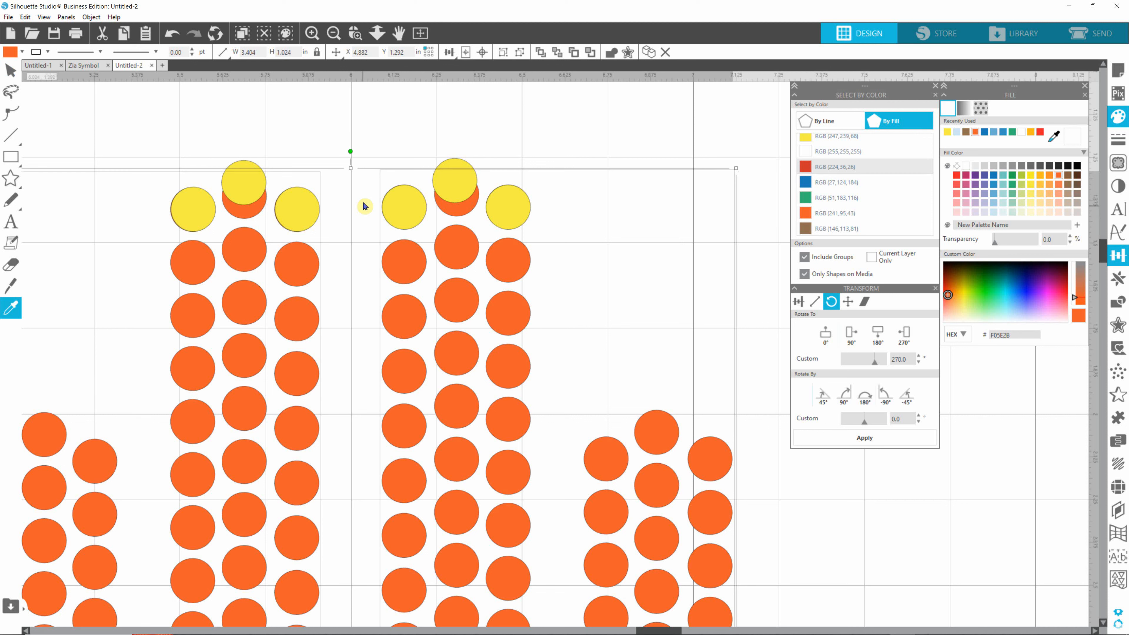
key(ctrl+u)
click(329, 155)
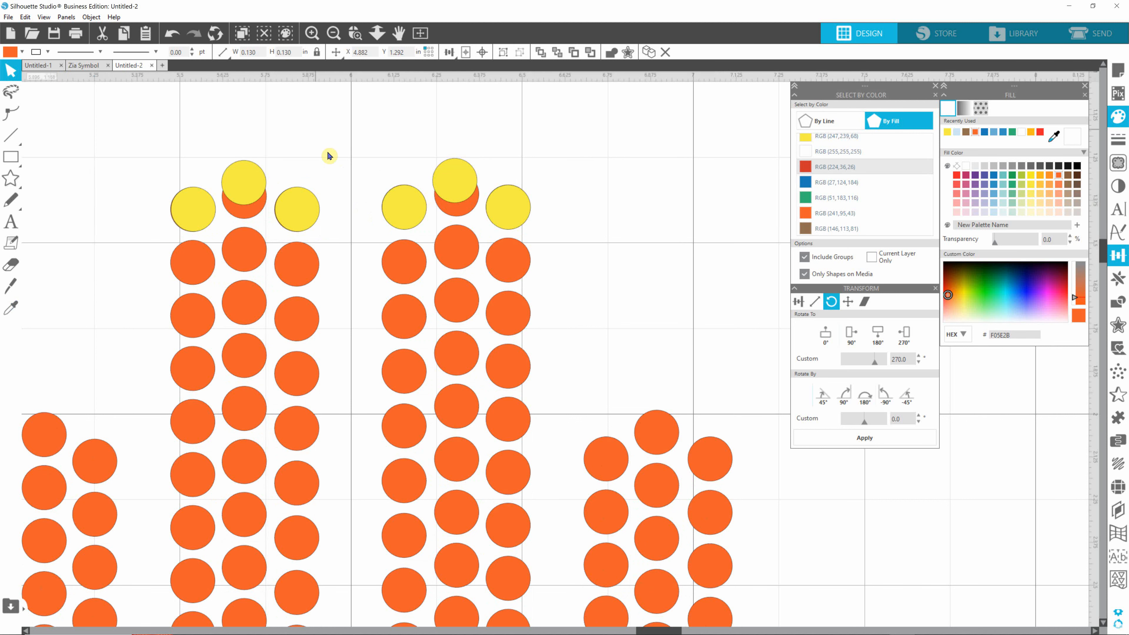
Nudge the middle end stones of the top arm's second and third bars up under the yellow guides, and deselect them.
click(251, 215)
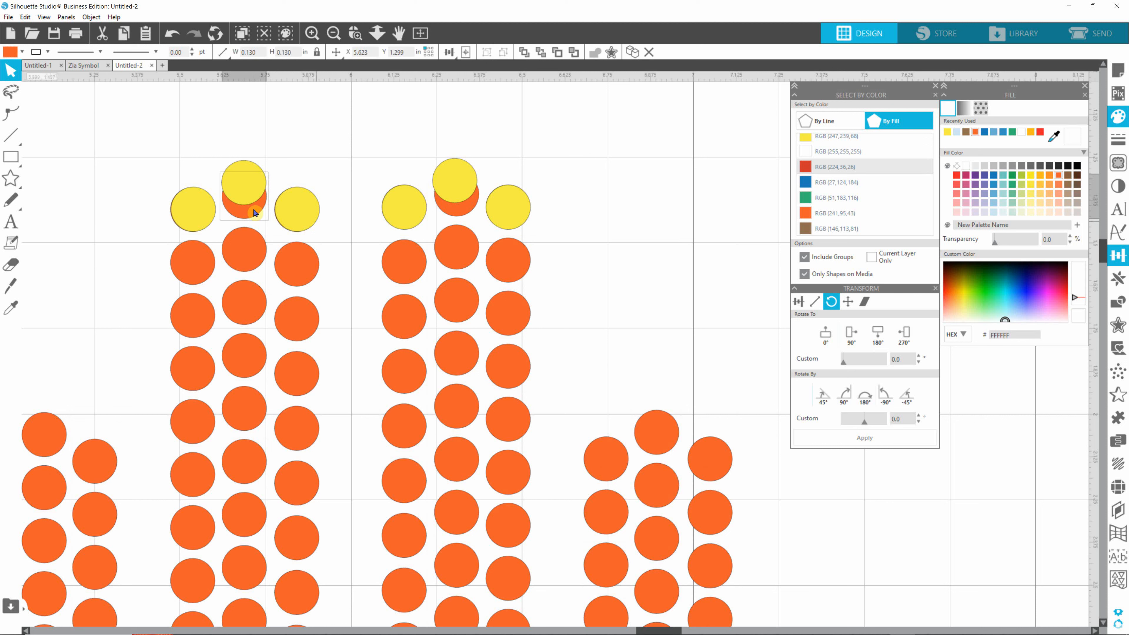
shift+click(458, 212)
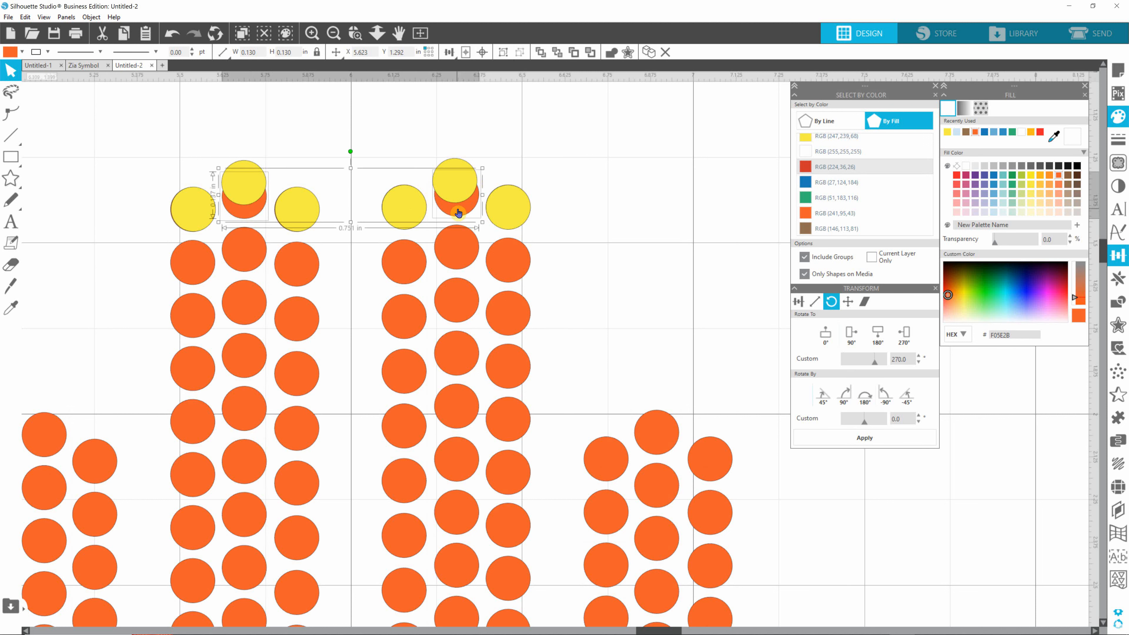
key(Up)
key(Up)
key(Up)
key(Up)
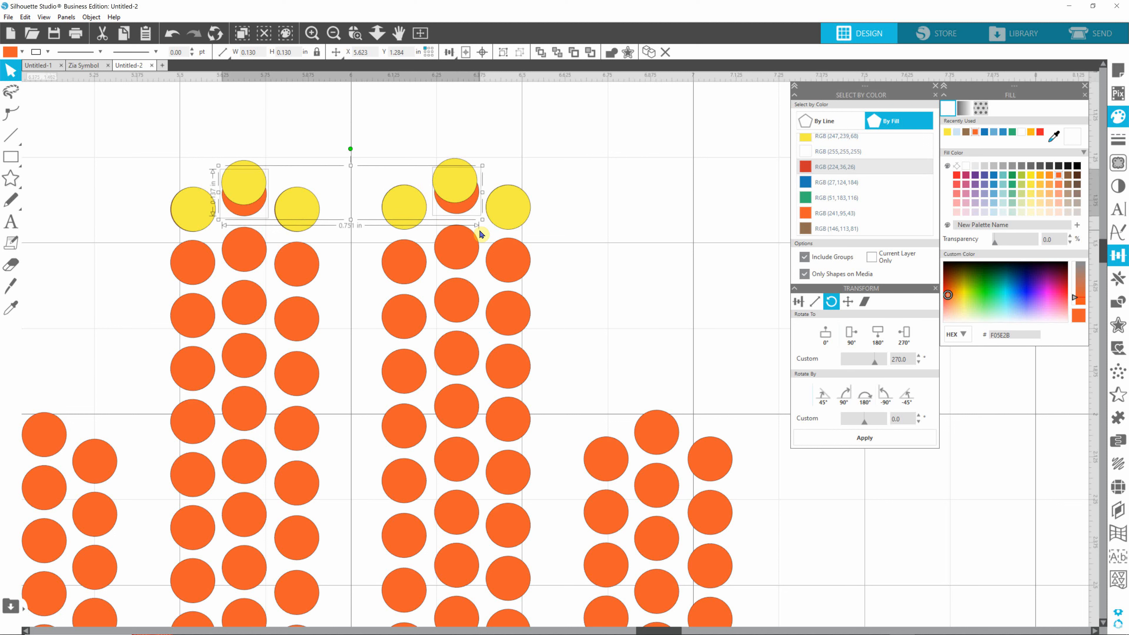
key(Up)
key(Up)
key(Up)
key(Up)
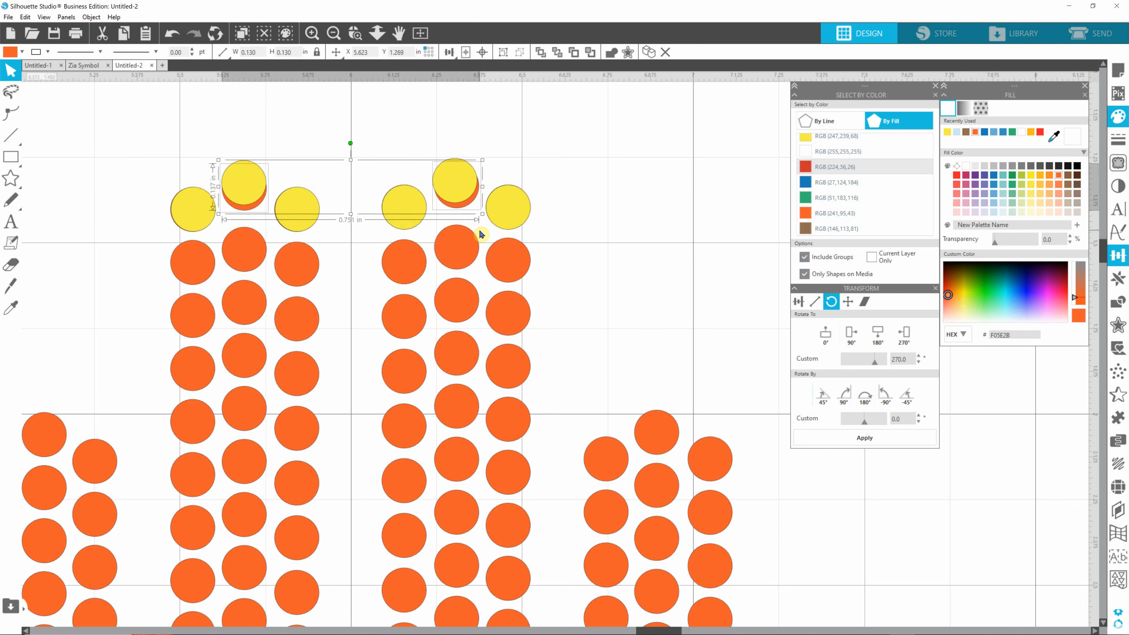
key(Up)
key(Up)
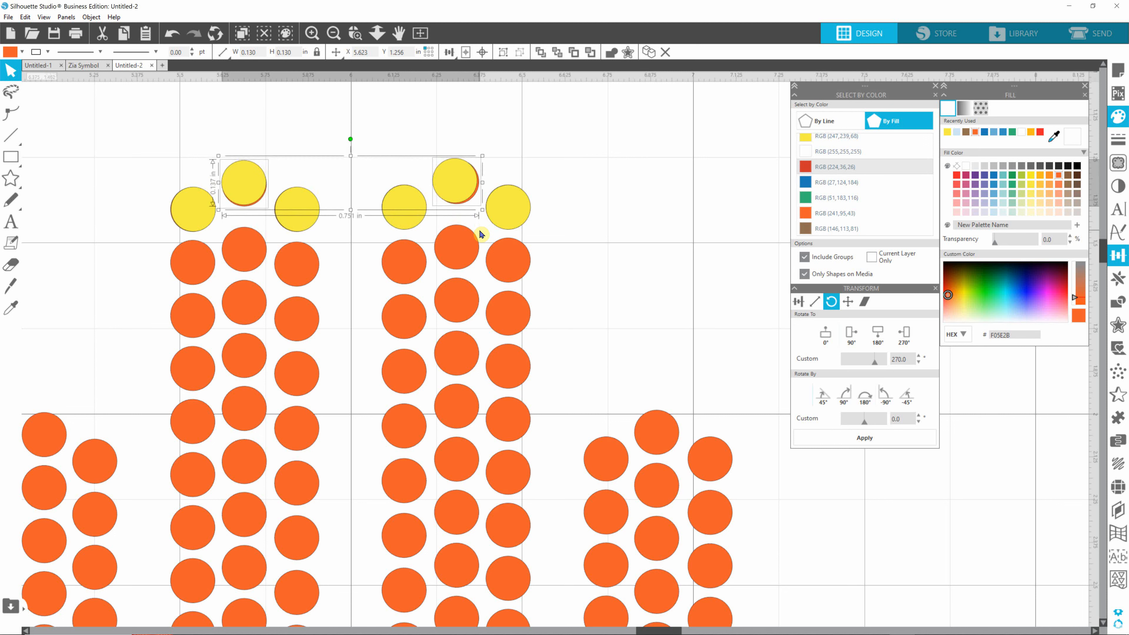
key(Up)
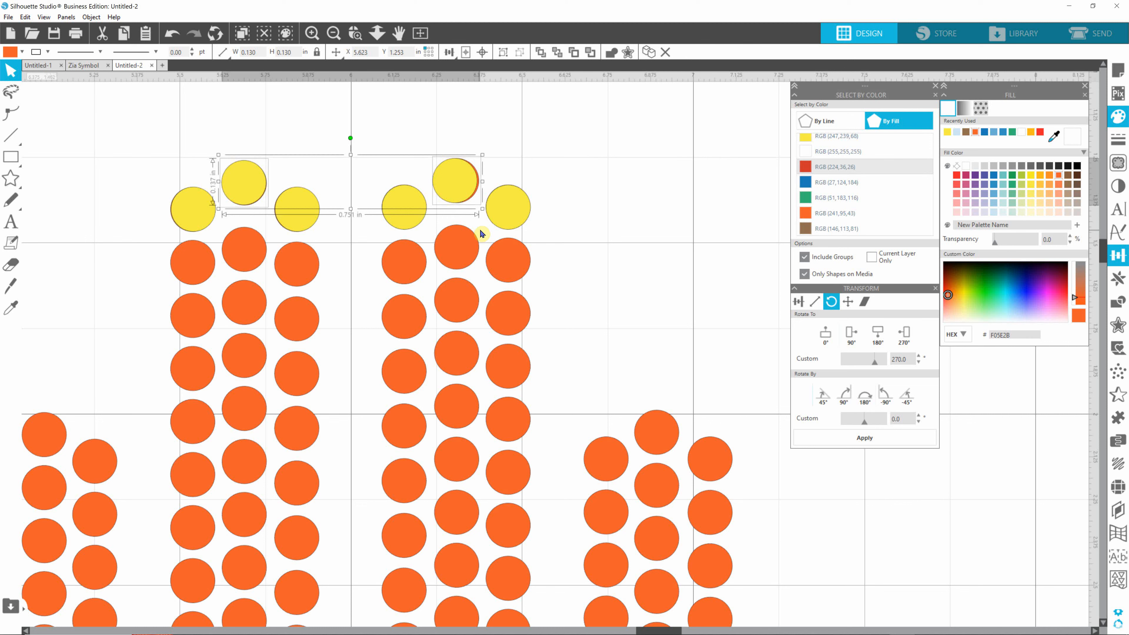
click(594, 173)
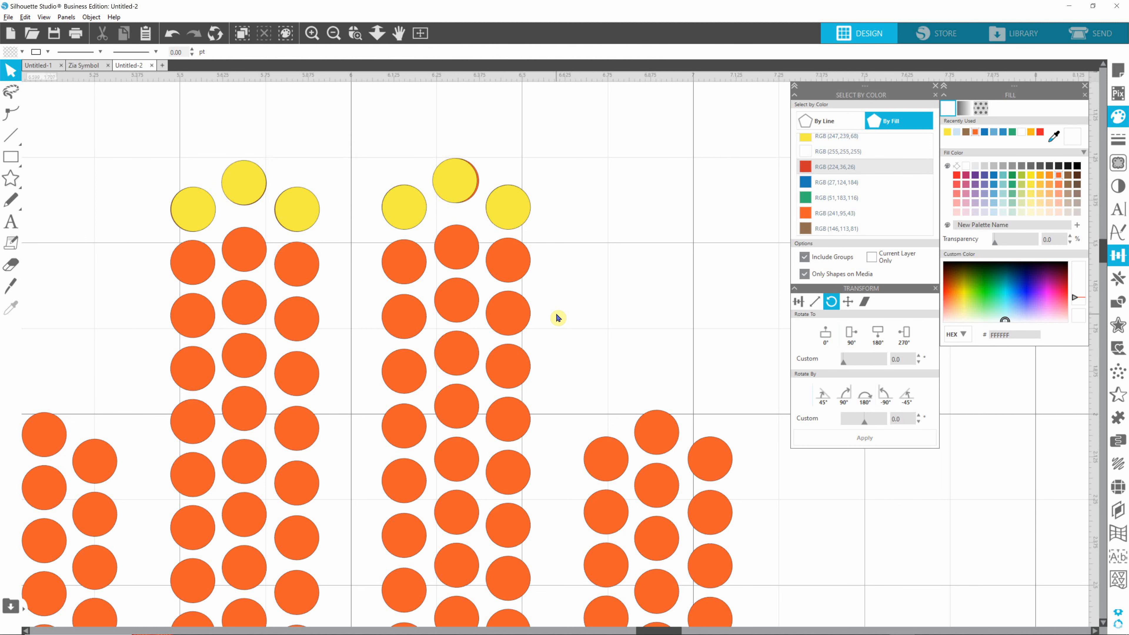
Space the stones in the middle column of the top arm's second bar evenly in the vertical direction, and deselect them.
scroll(558, 318, down, 5)
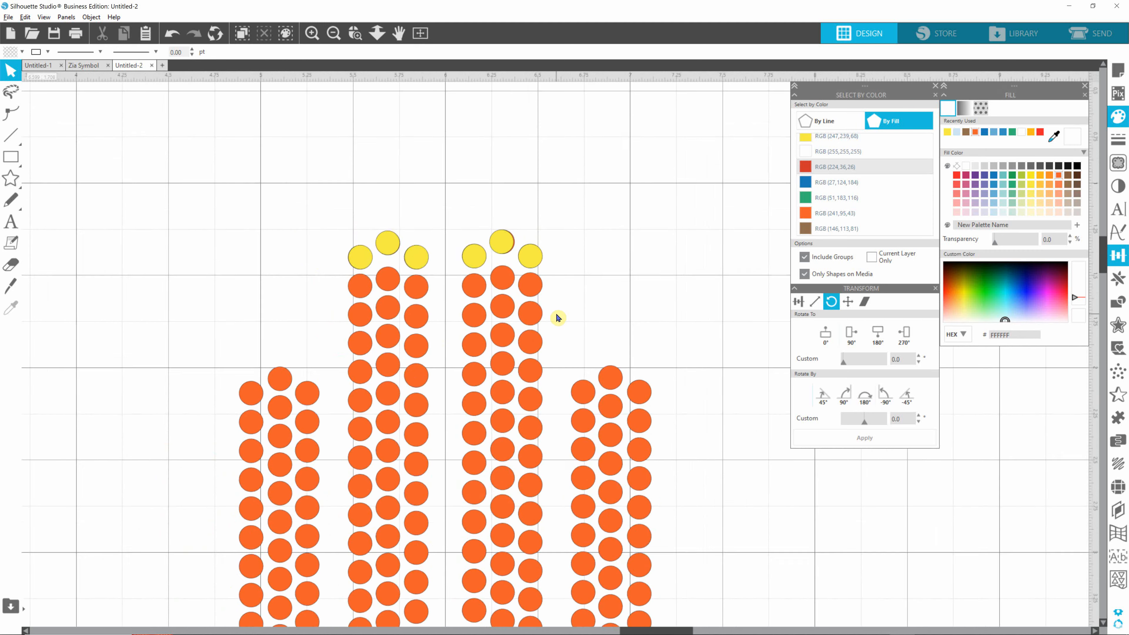
scroll(558, 318, down, 5)
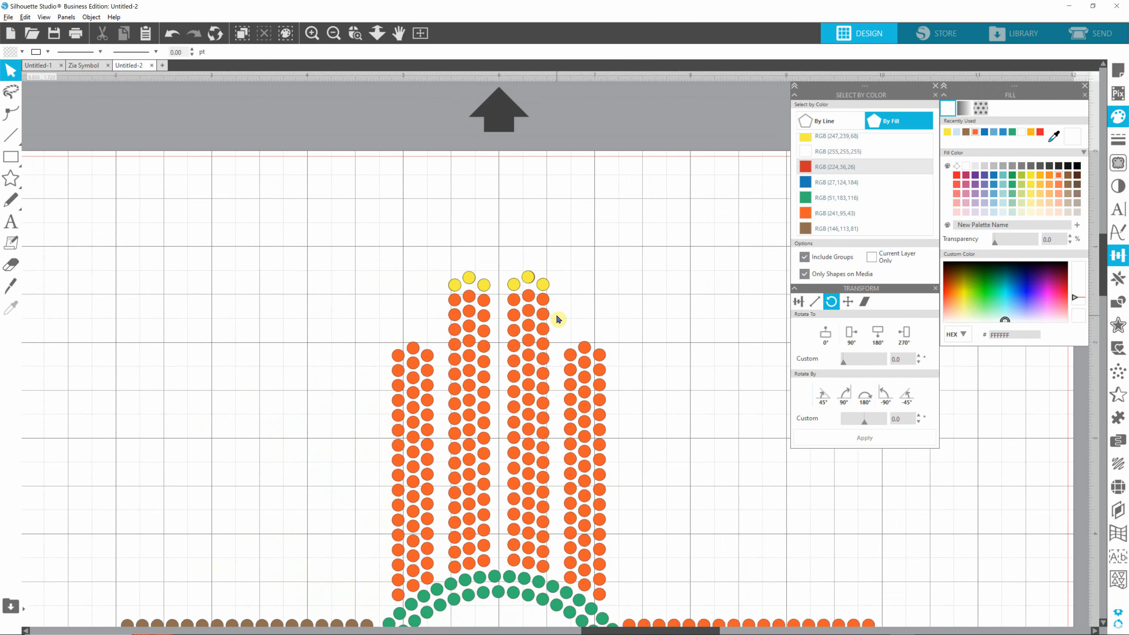
key(alt)
drag(459, 252, 481, 578)
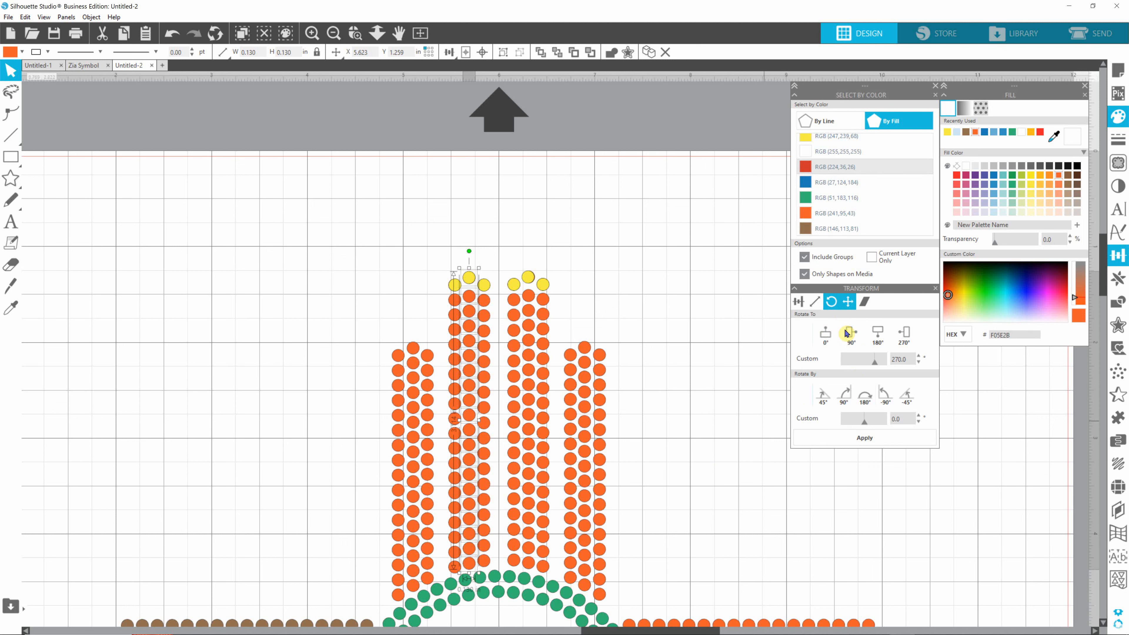
click(799, 302)
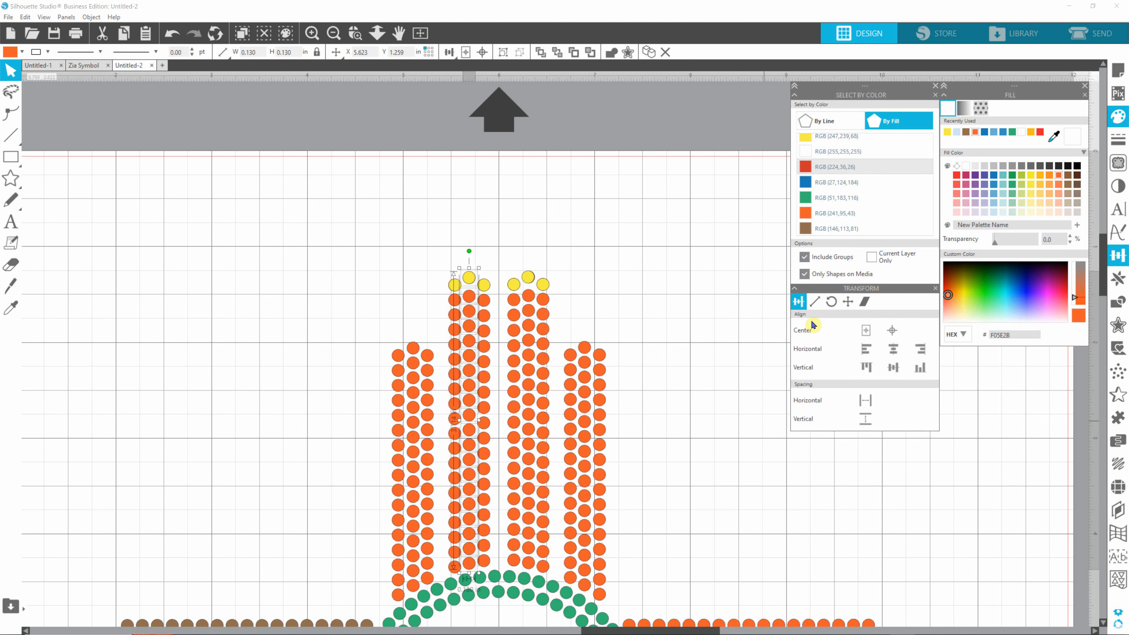
click(867, 426)
click(543, 216)
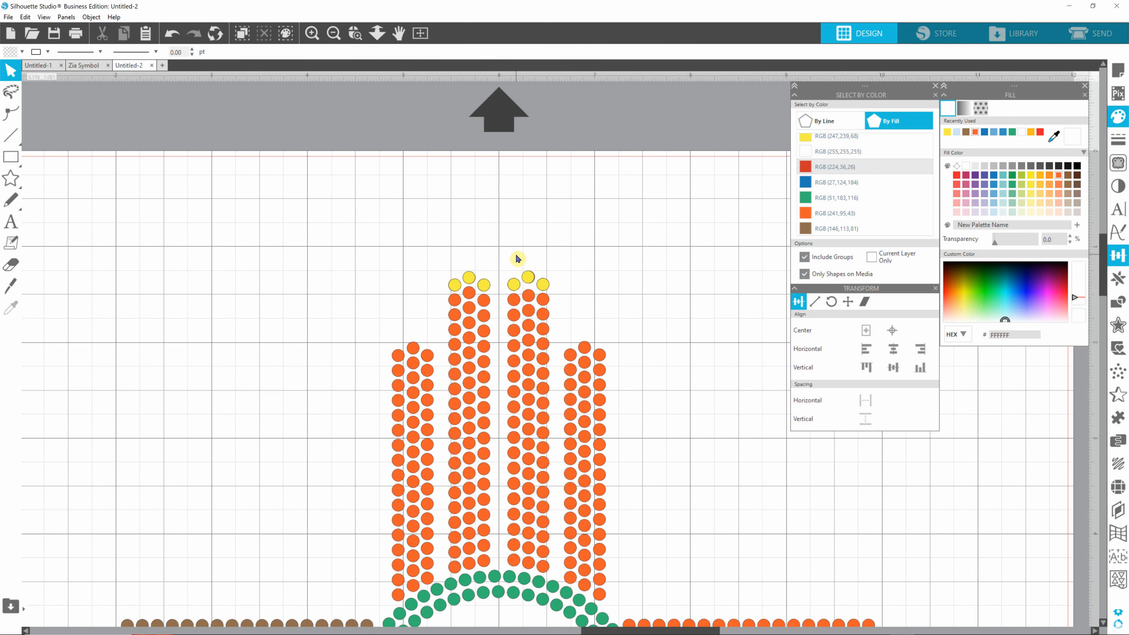
Distribute the middle column of the top arm's third bar with even vertical spacing, and clear the selection.
drag(516, 254, 543, 573)
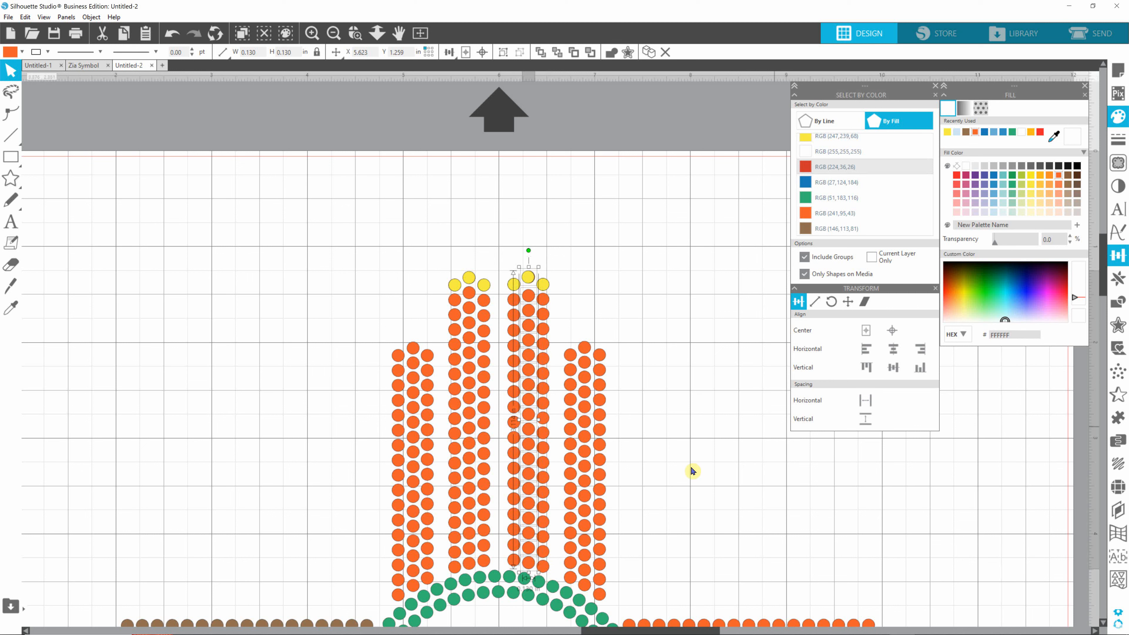
click(867, 425)
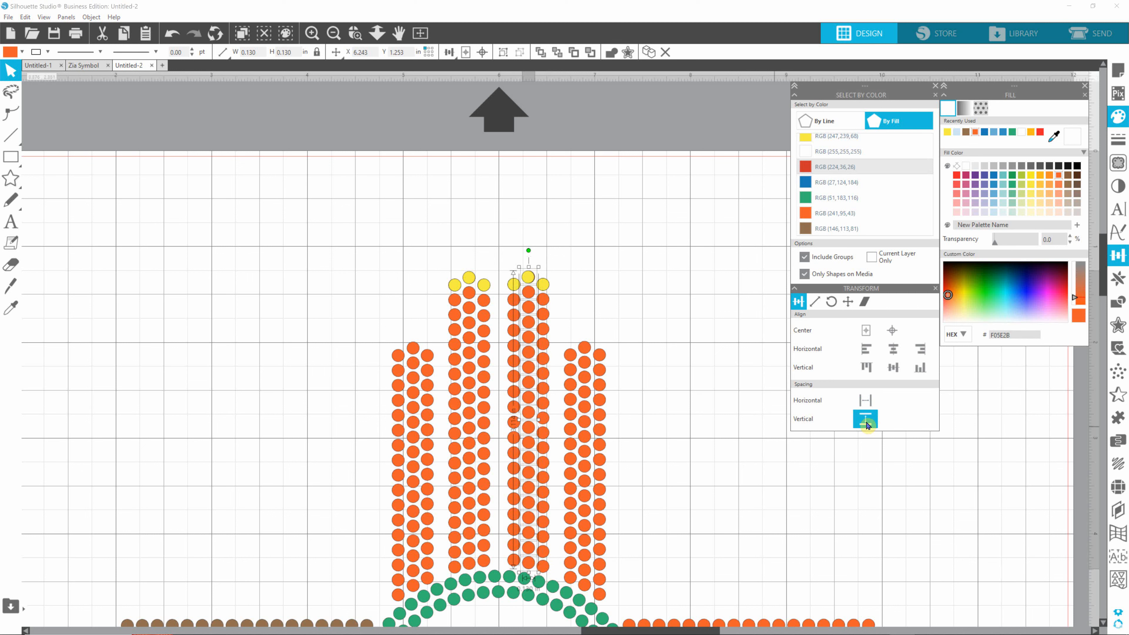
click(760, 439)
Move both yellow guides from the top arm to the empty area below the light blue bottom arm and flip them vertically.
click(472, 281)
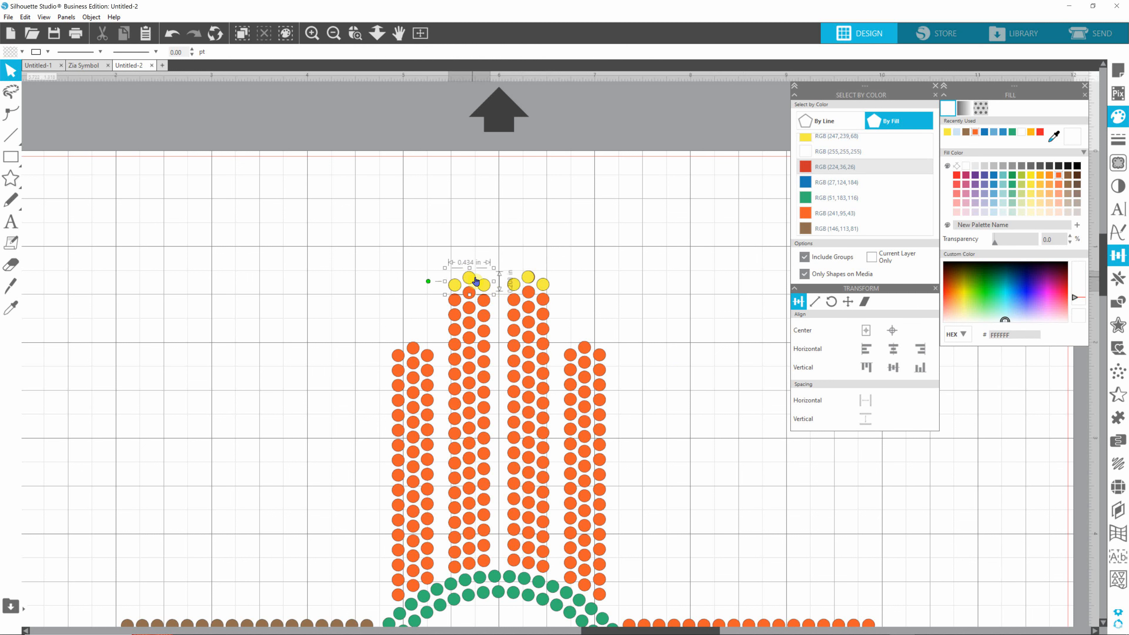
shift+click(533, 282)
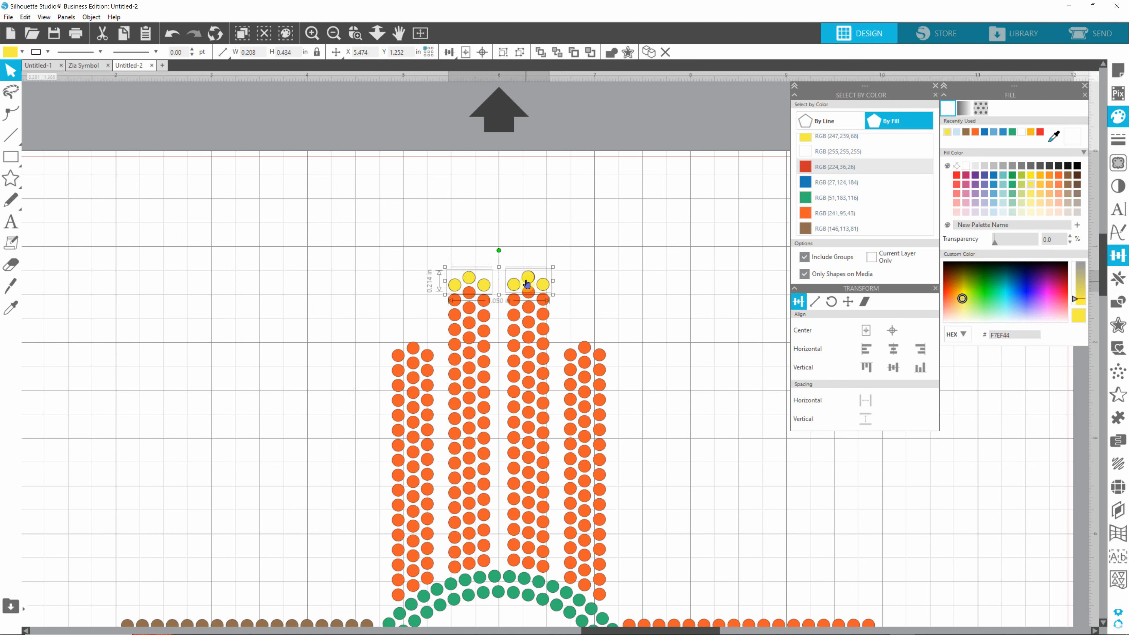
drag(527, 284, 527, 540)
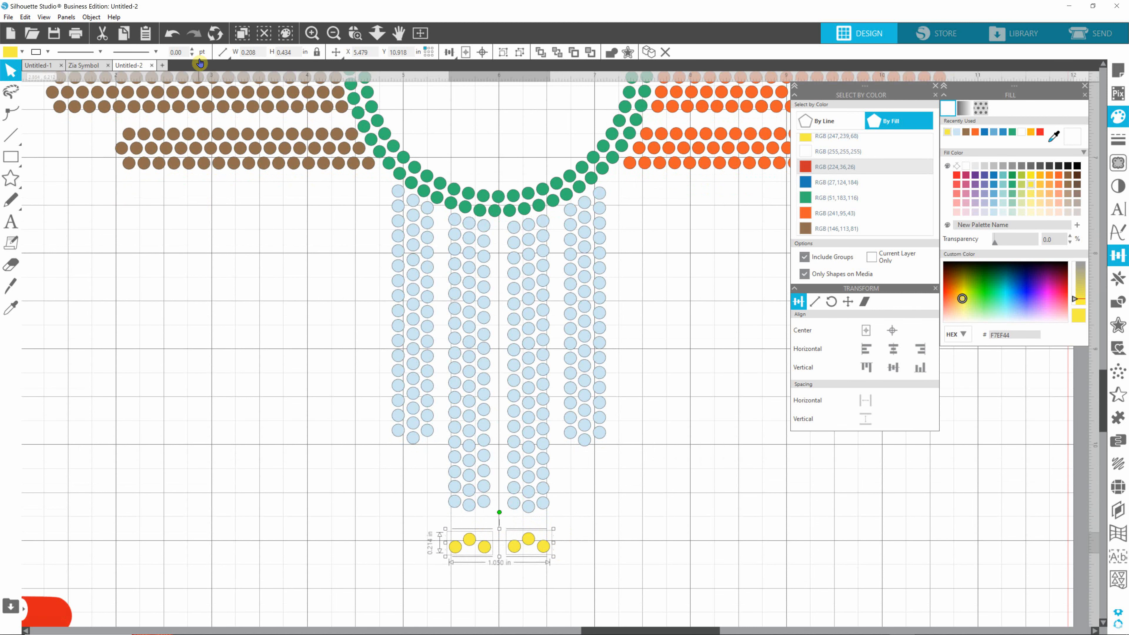
click(89, 22)
mouse_move(121, 32)
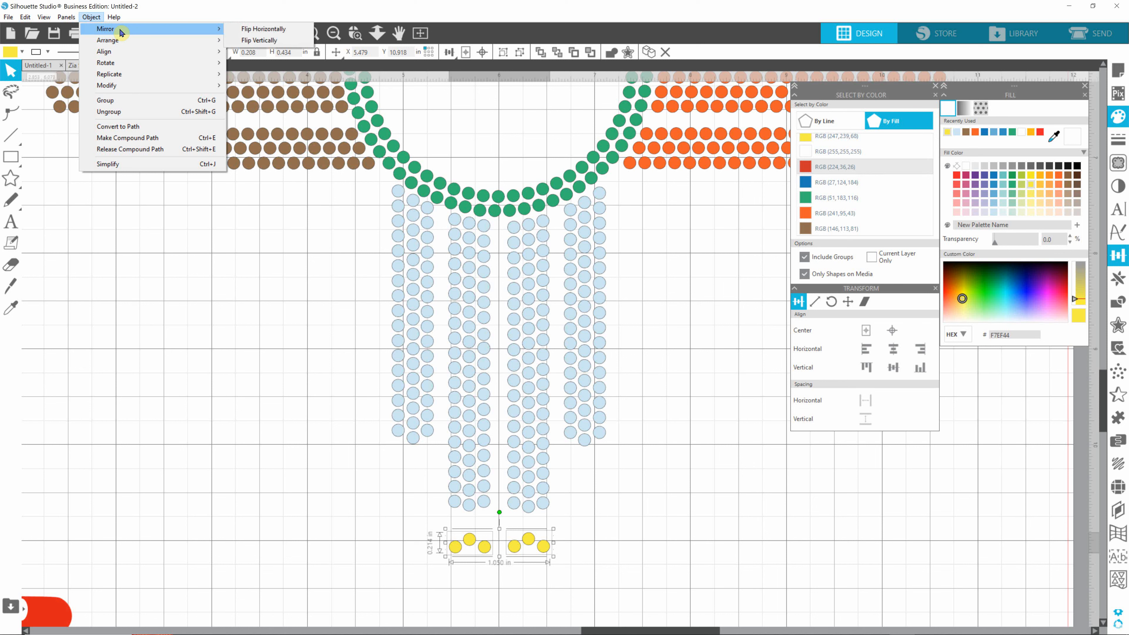
click(258, 42)
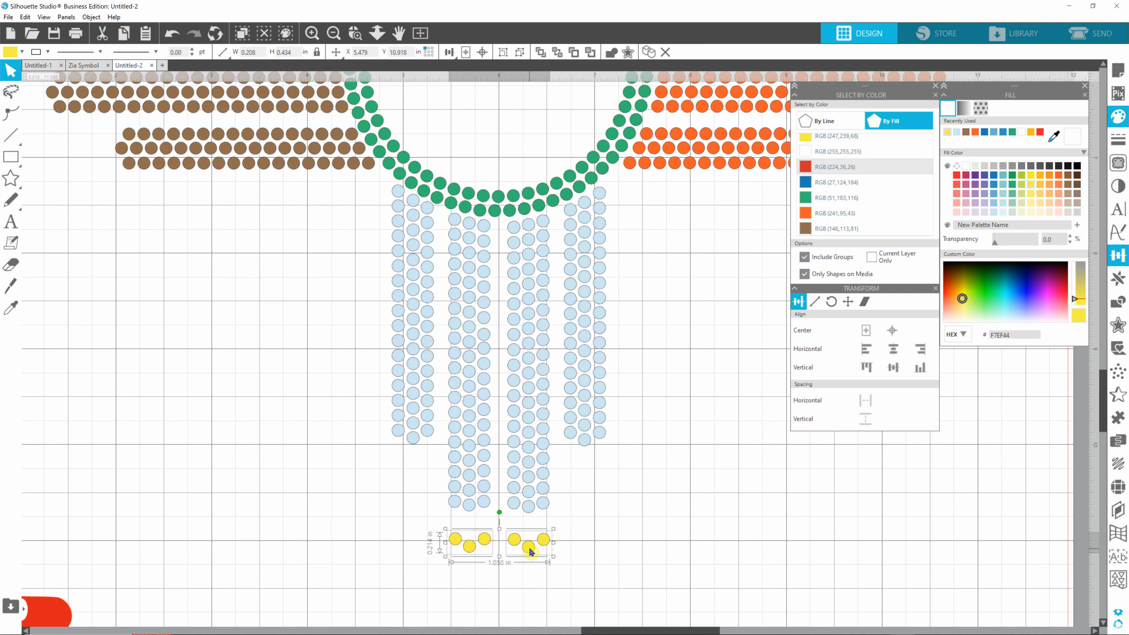
Place the yellow guides over the outer ends of the bottom arm's two long bars, fine-tuning the second bar's guide upward.
drag(529, 551, 530, 516)
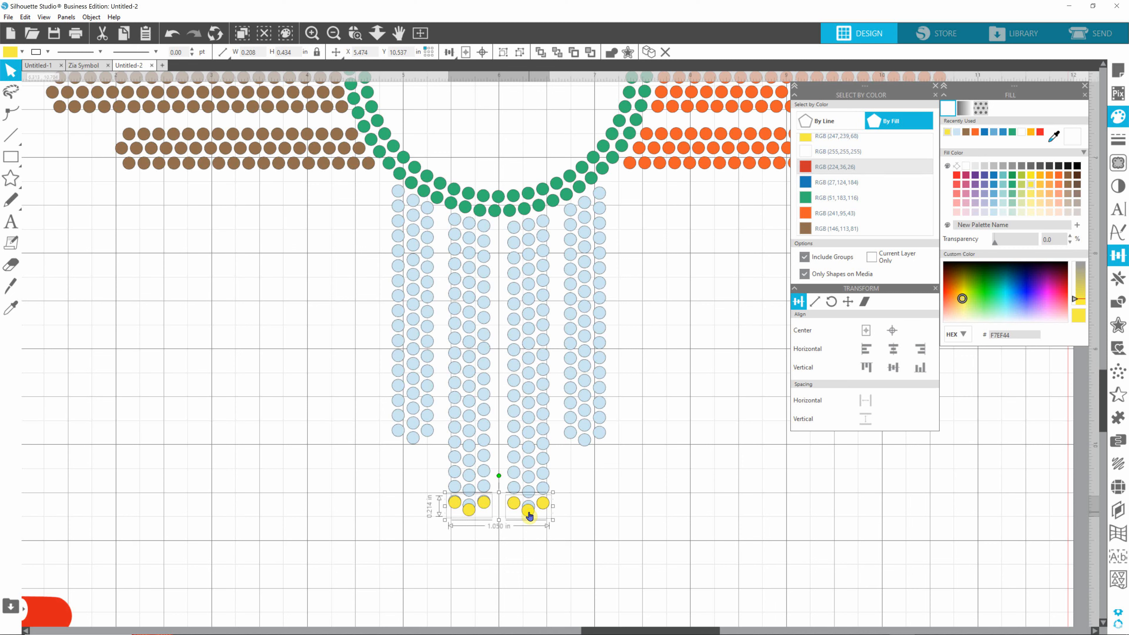
scroll(524, 527, up, 3)
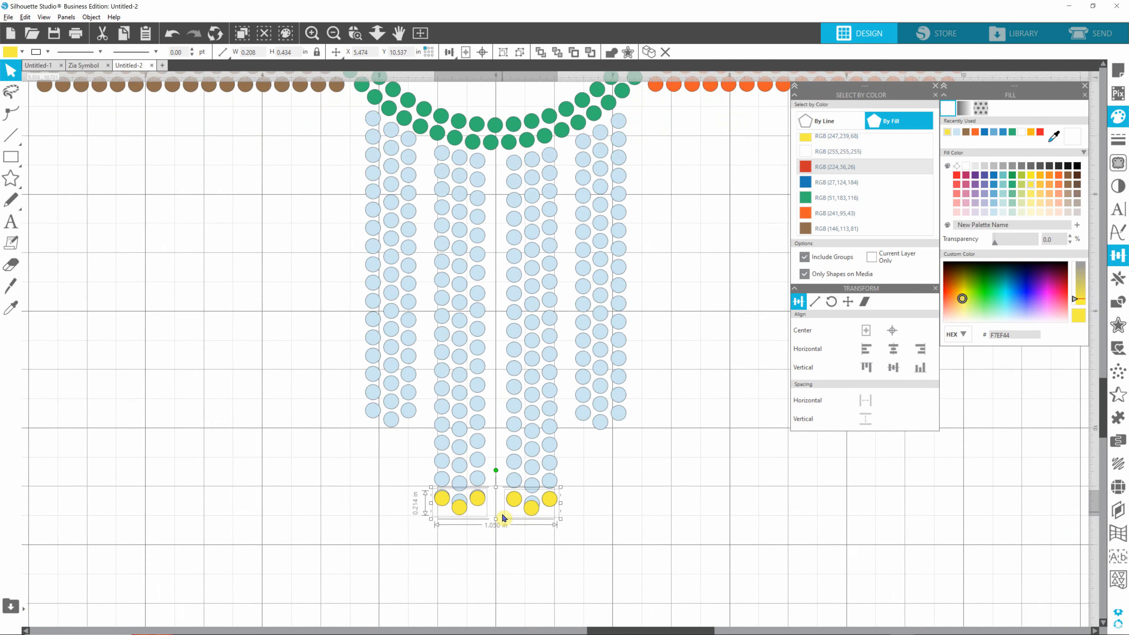
scroll(500, 511, up, 3)
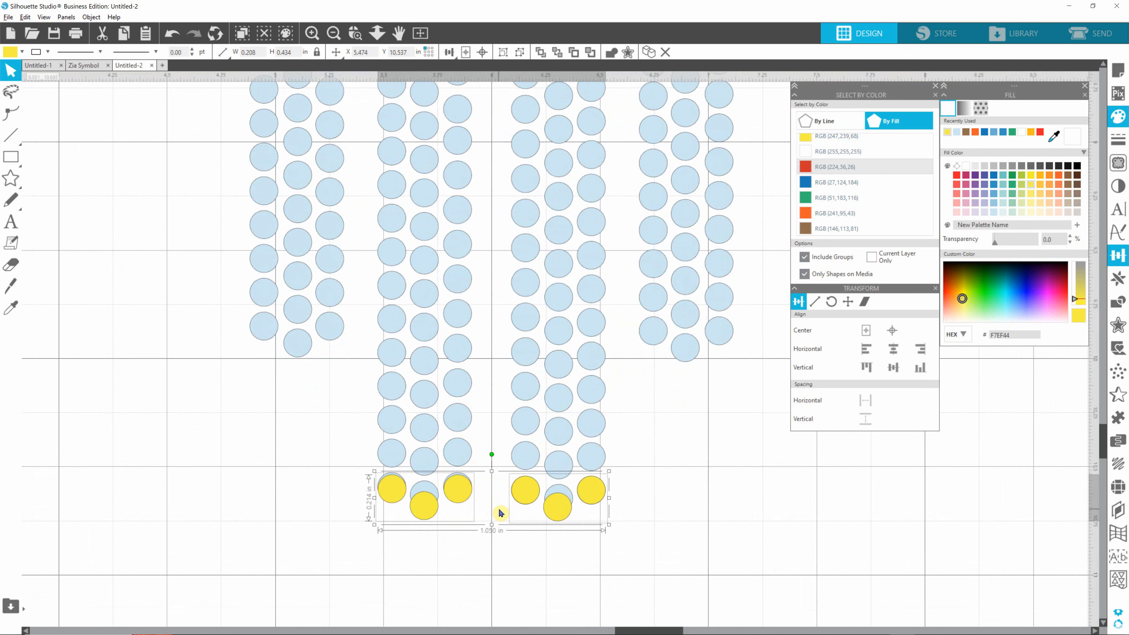
key(alt)
click(472, 590)
click(456, 496)
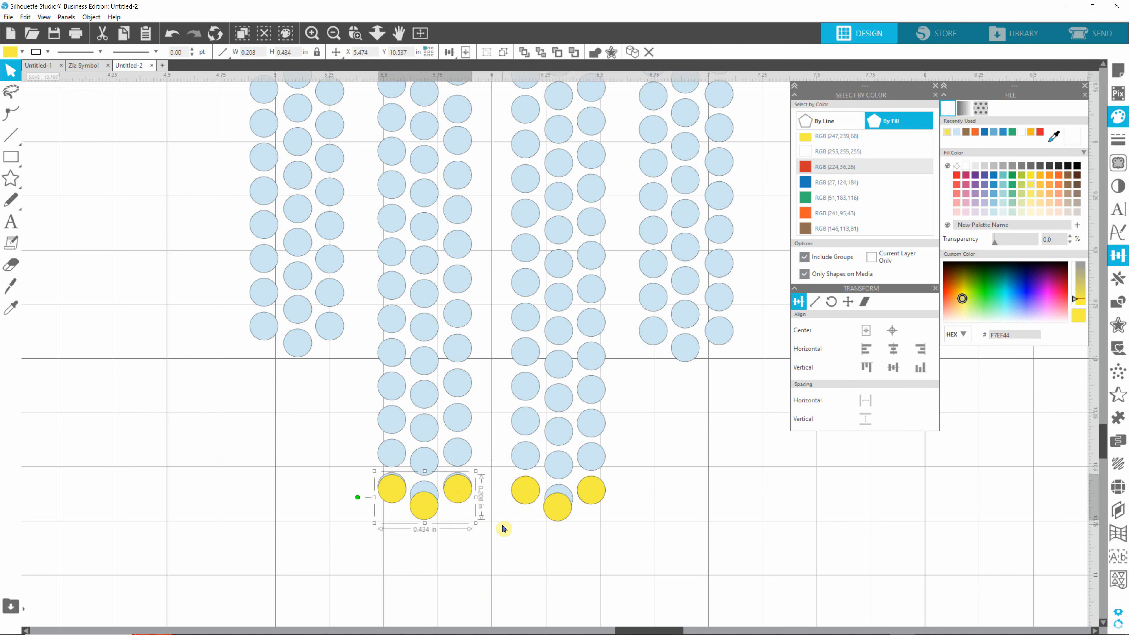
key(Up)
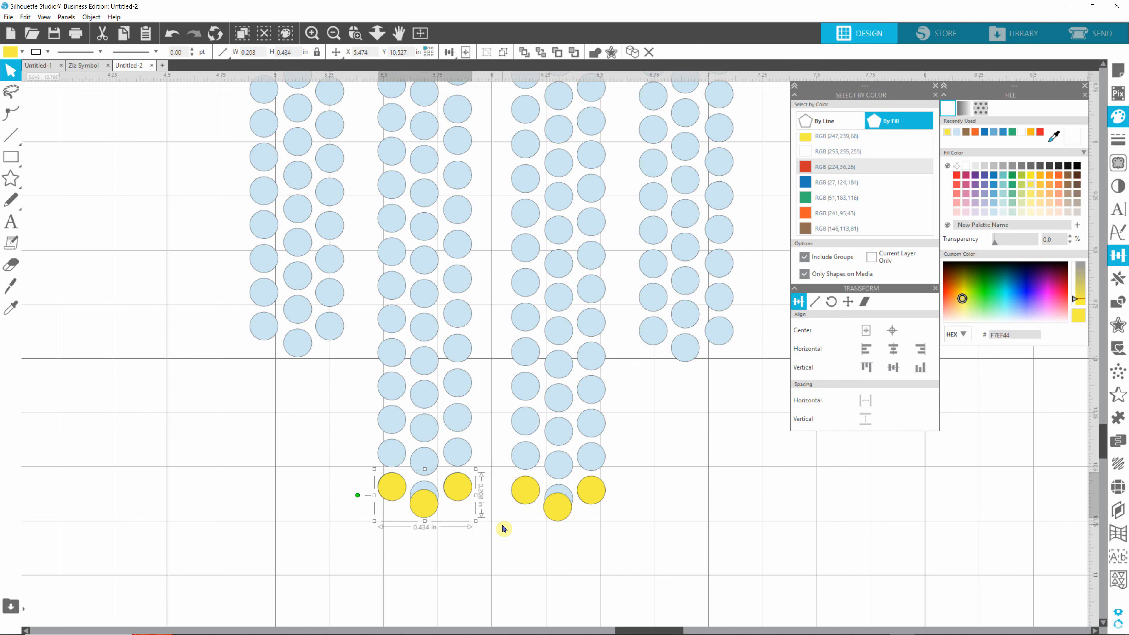
click(576, 586)
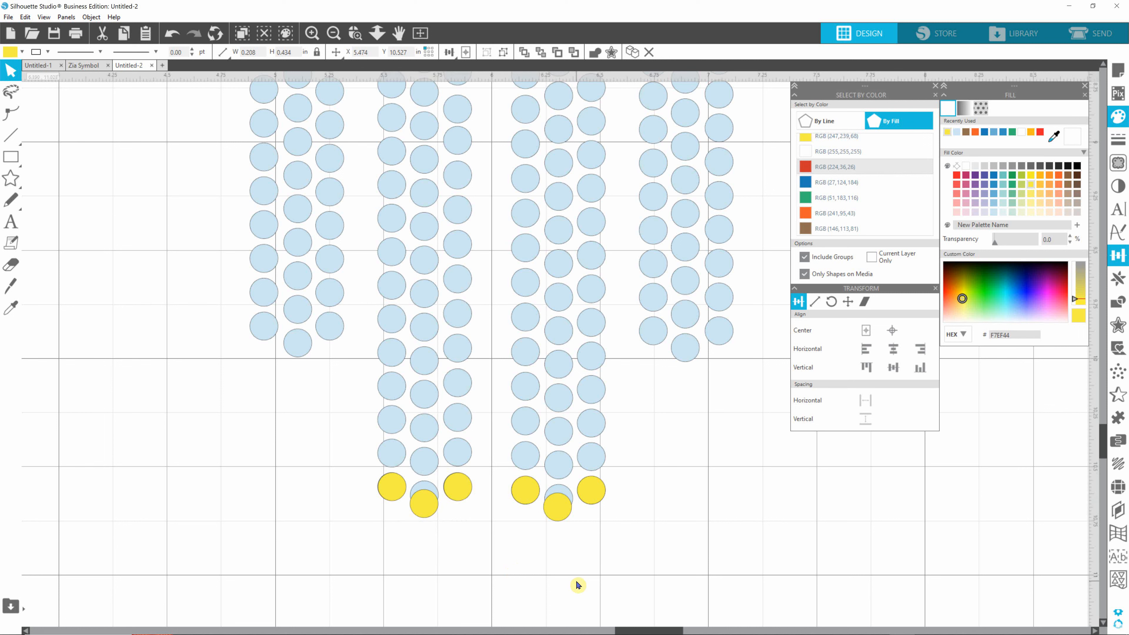
Ungroup the light blue bottom arm and its nested groups until all its stones are individual shapes, and clear the selection.
click(421, 491)
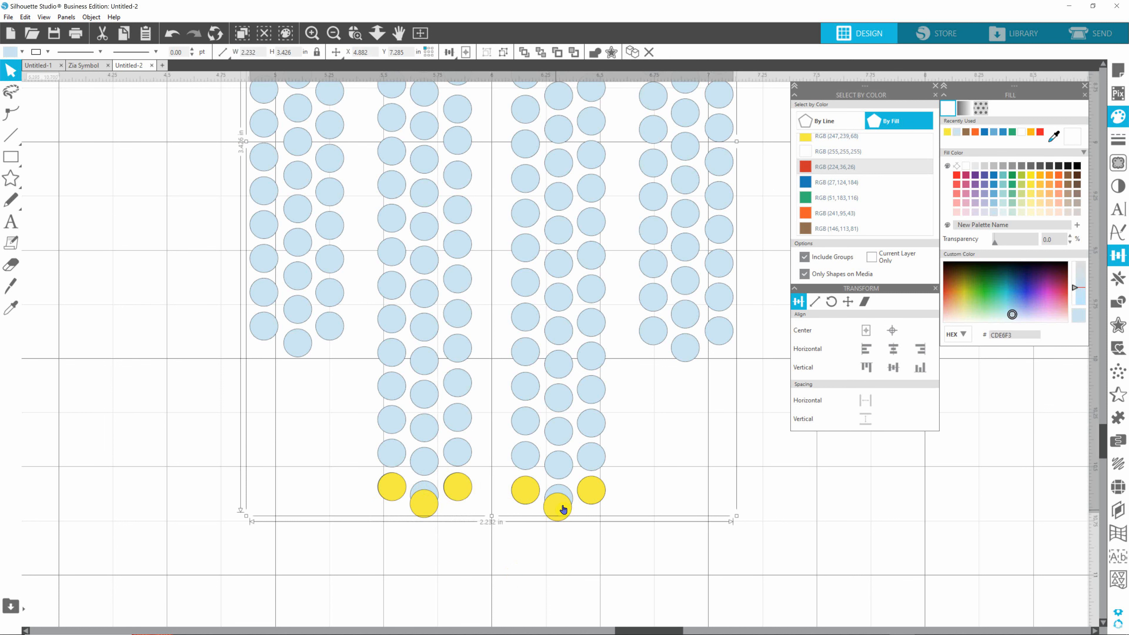
key(i)
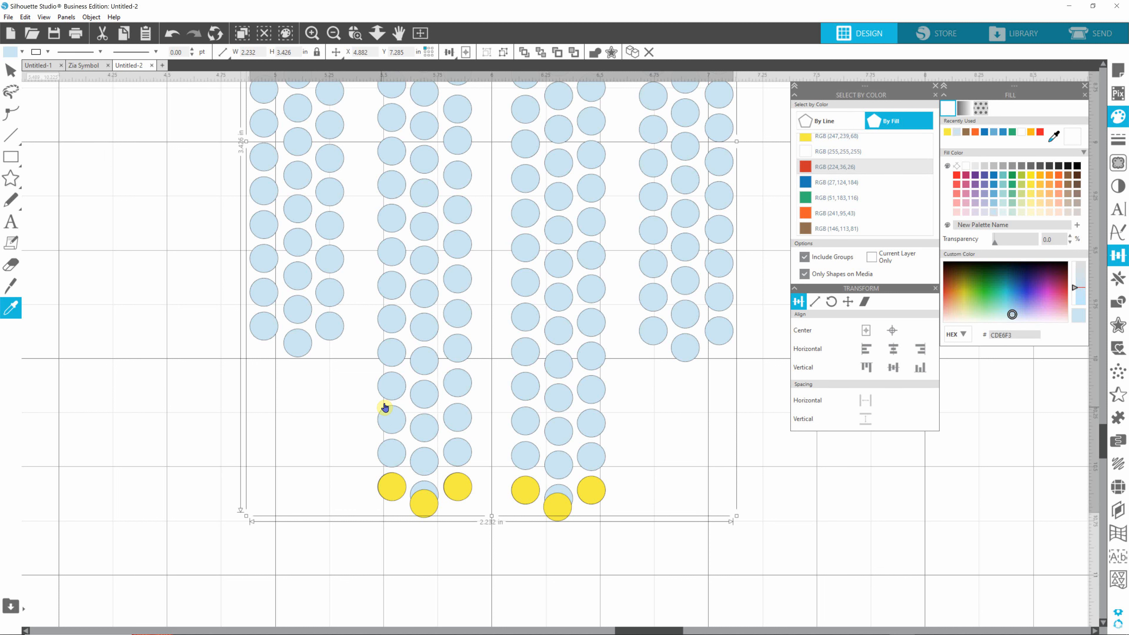
click(385, 408)
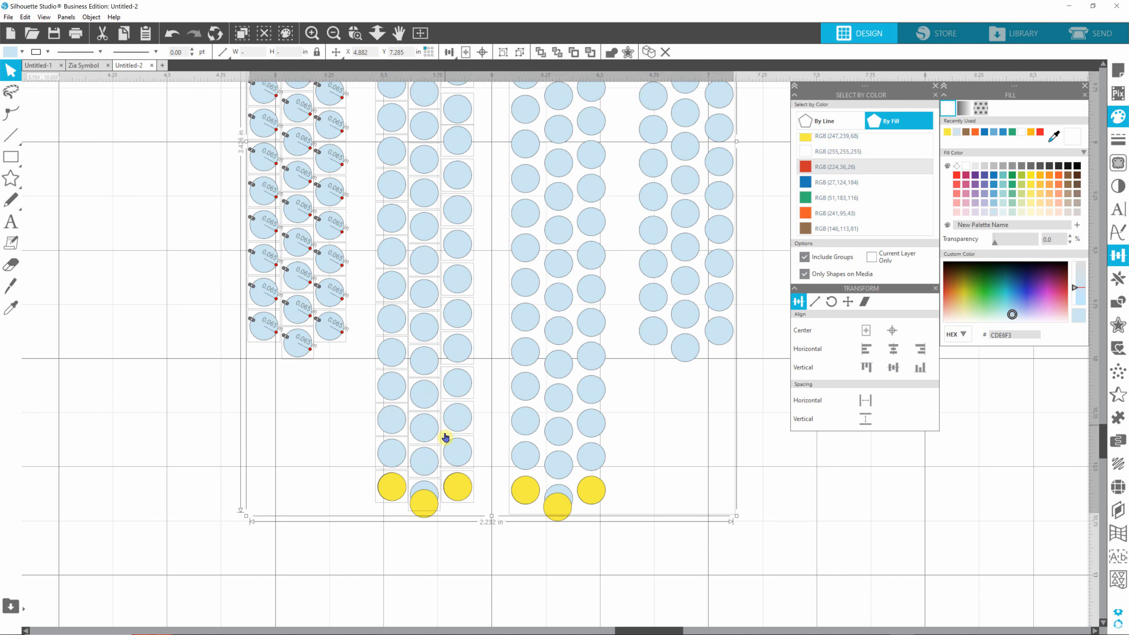
click(863, 514)
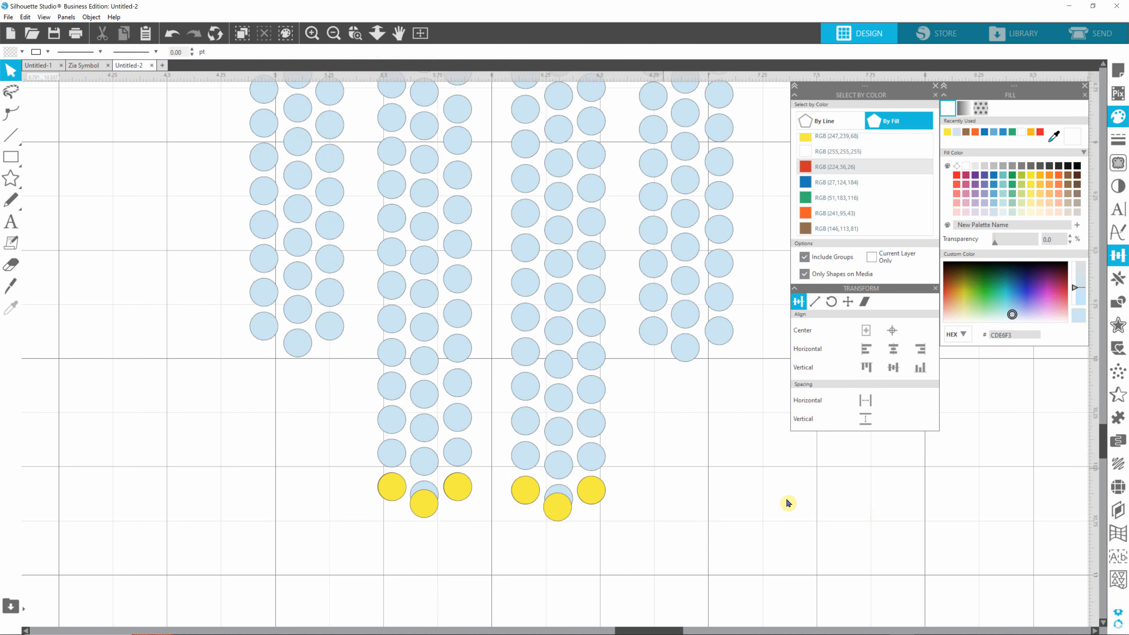
click(594, 454)
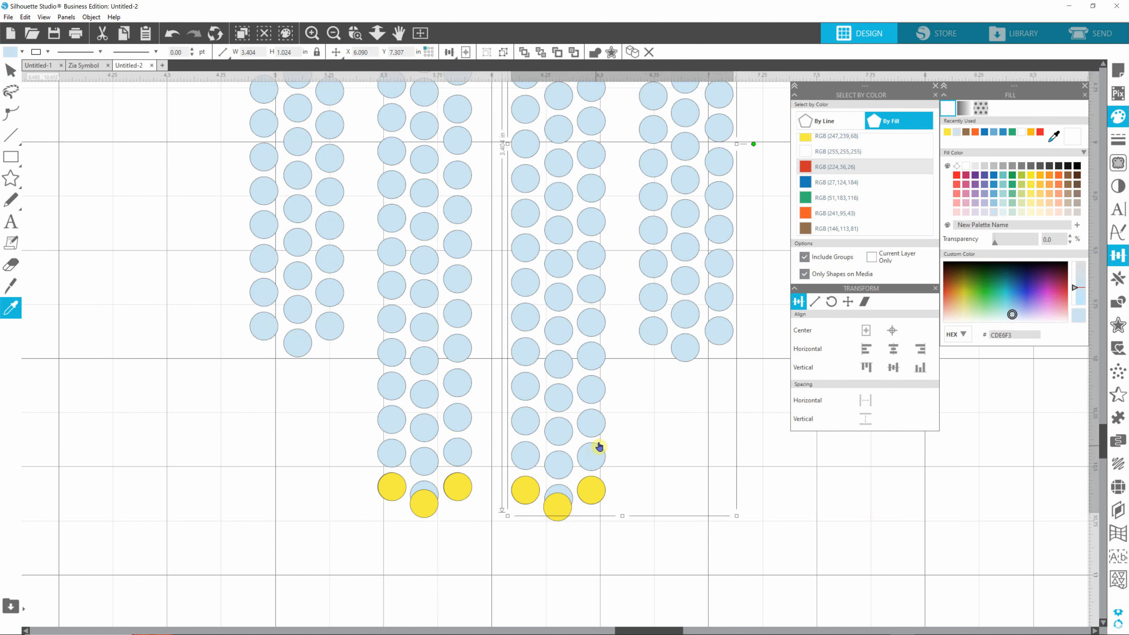
click(598, 447)
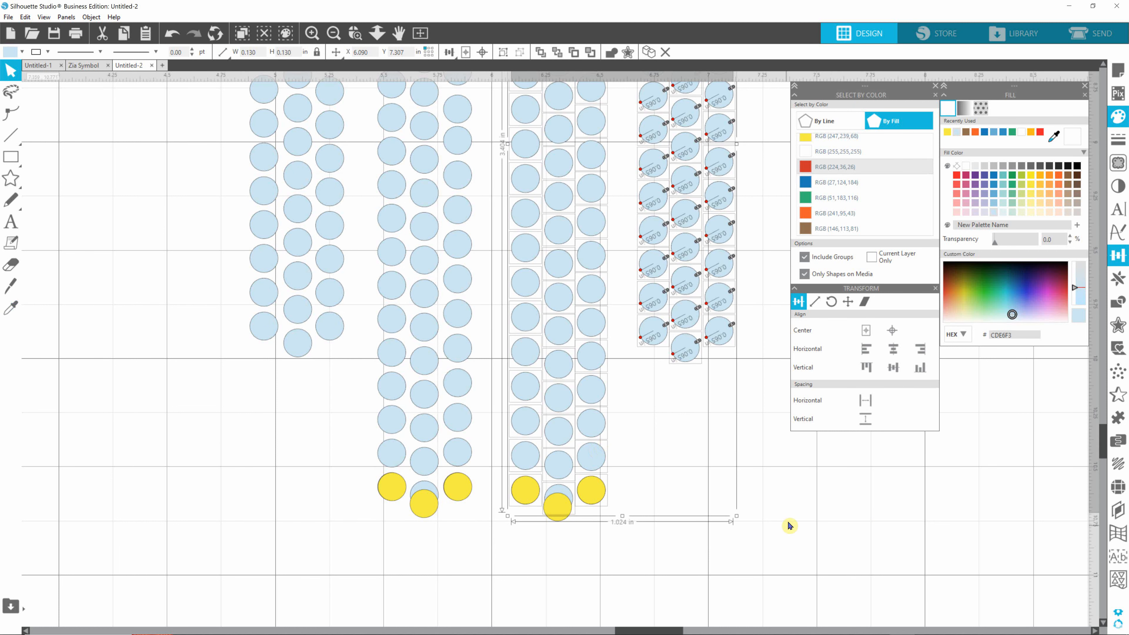
click(767, 529)
Nudge the middle end stones of the bottom arm's second and third bars down under the yellow guides.
click(429, 489)
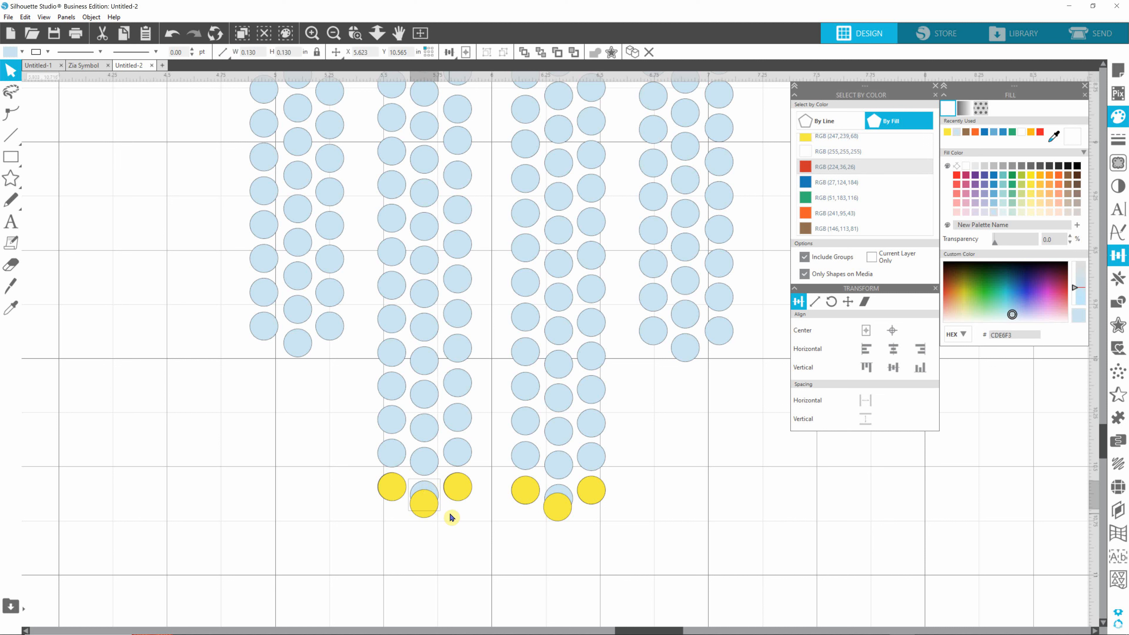
shift+click(554, 494)
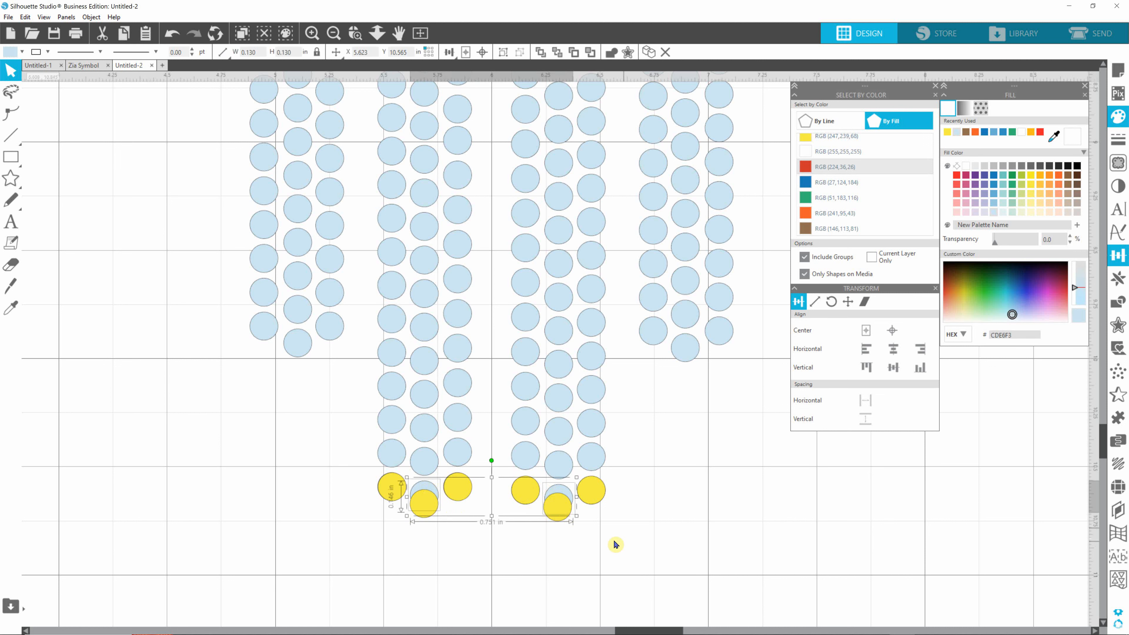
key(Down)
key(Down)
key(Down)
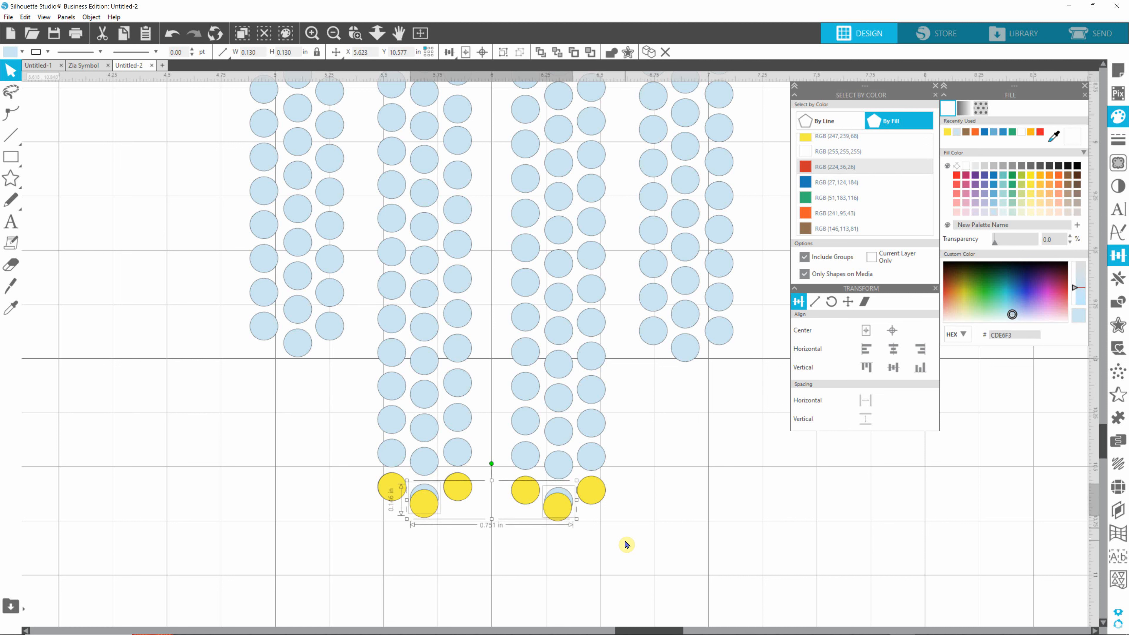
key(Down)
key(Down)
key(Down)
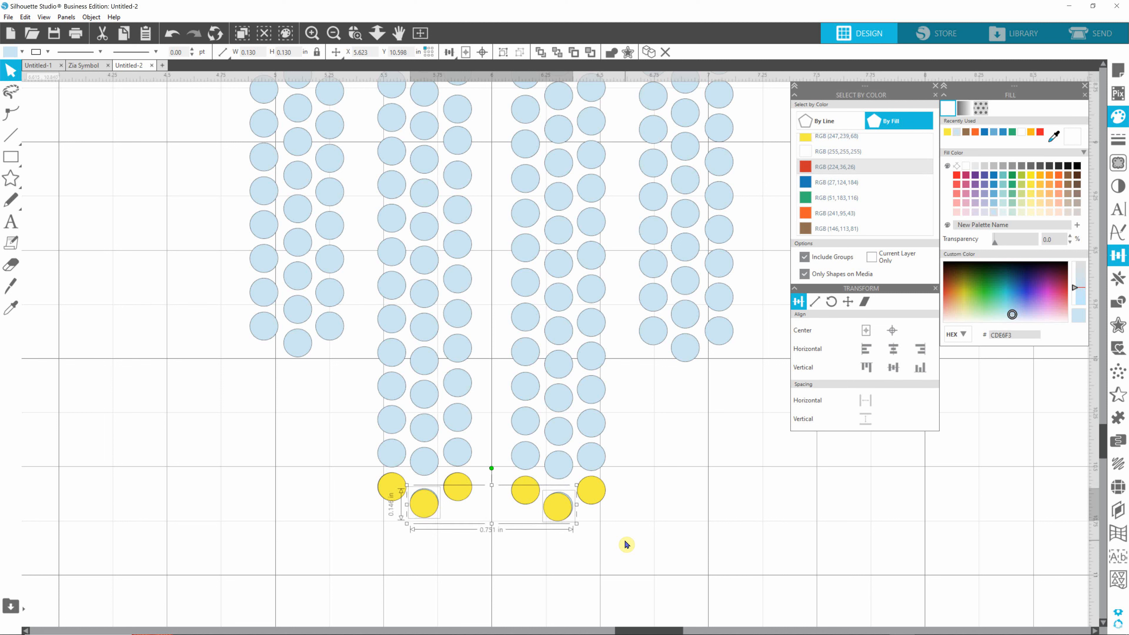
Space the stones evenly in the vertical direction within the middle columns of the bottom arm's second and third bars.
click(685, 550)
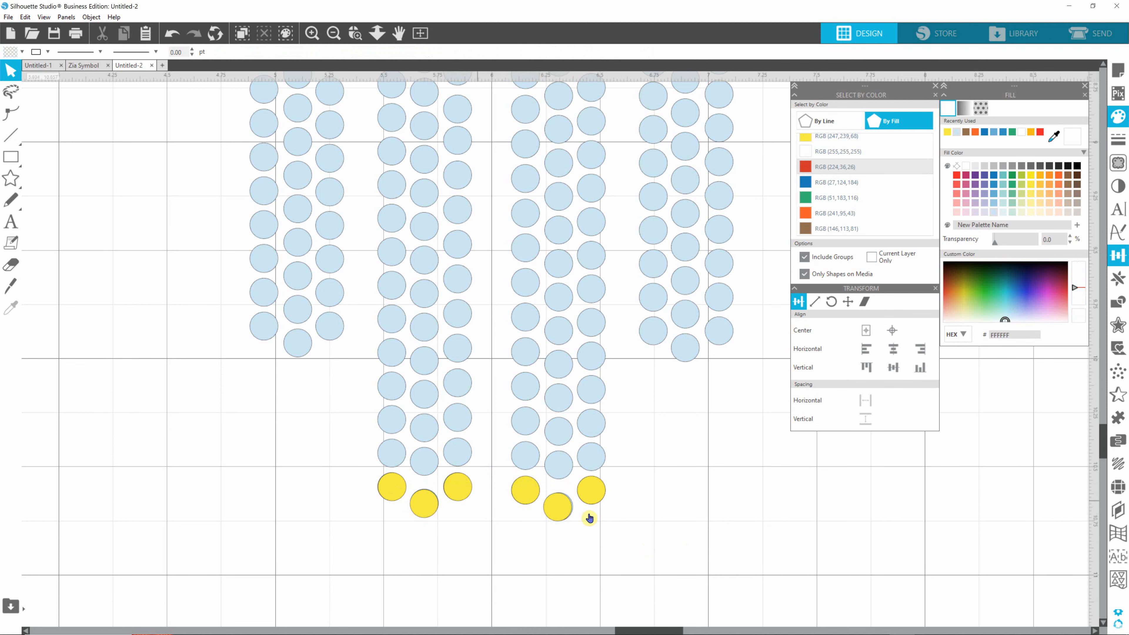
click(458, 490)
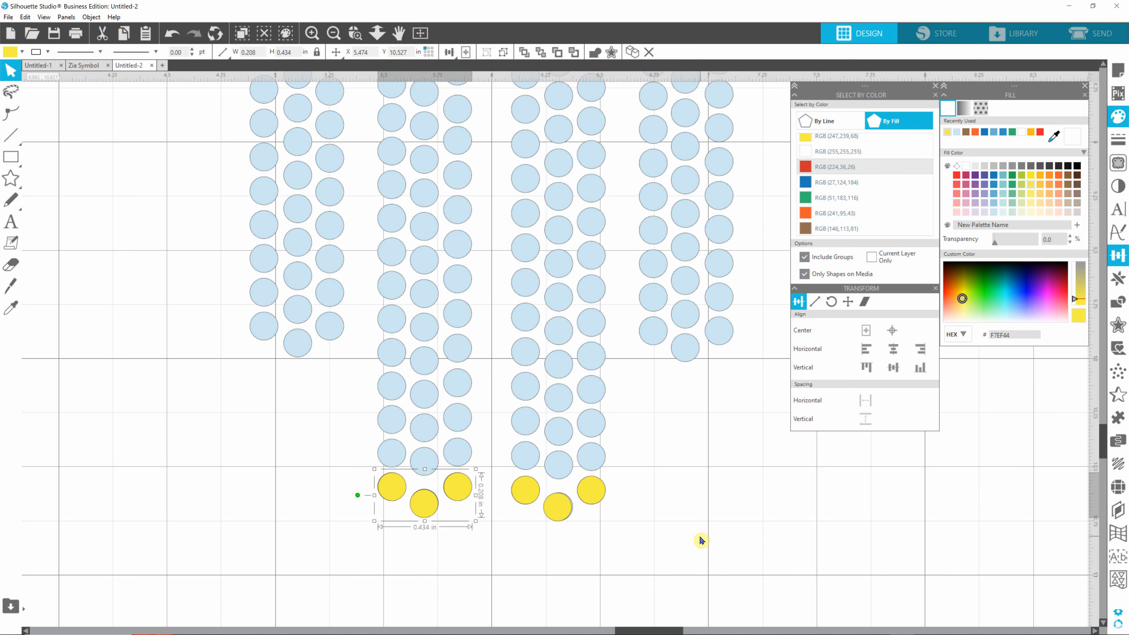
scroll(701, 540, down, 5)
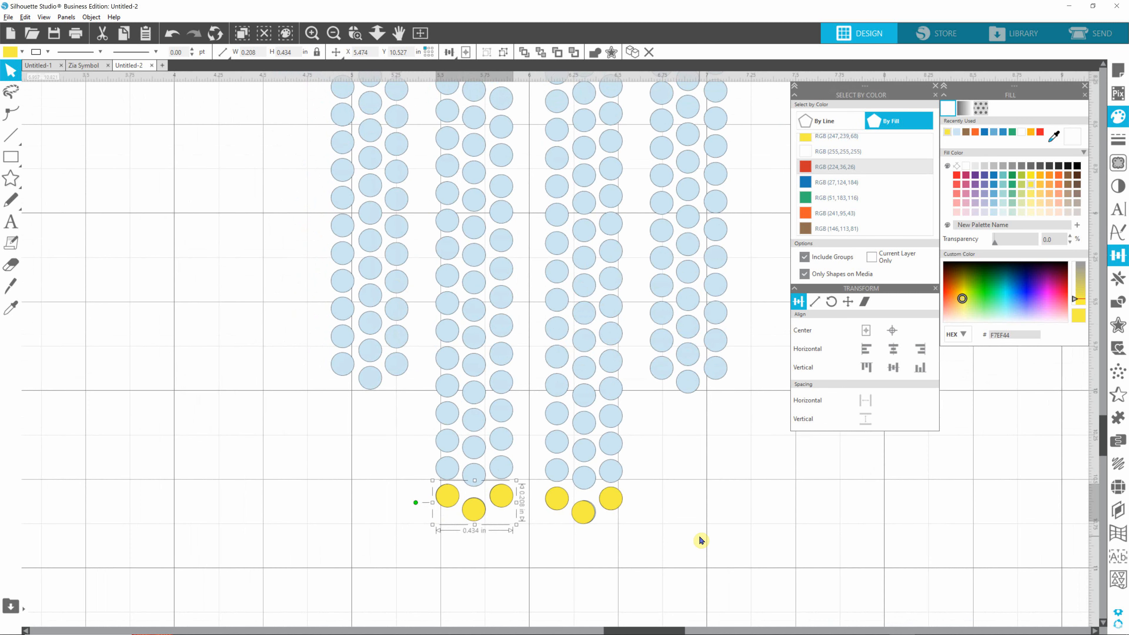
scroll(699, 536, down, 1)
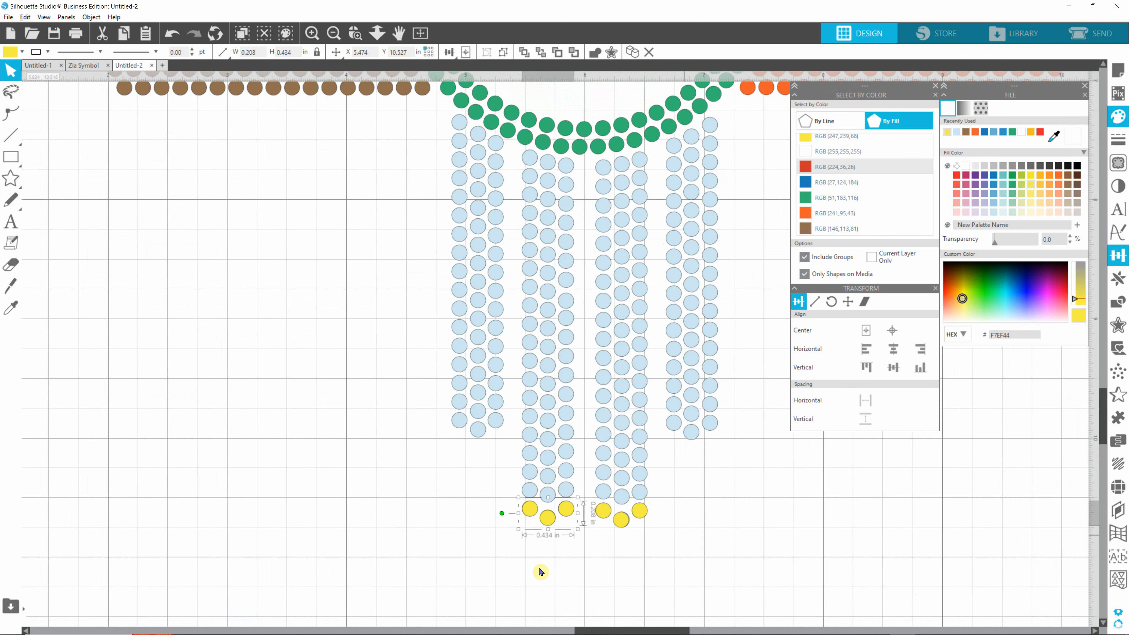
drag(532, 566, 564, 146)
click(872, 422)
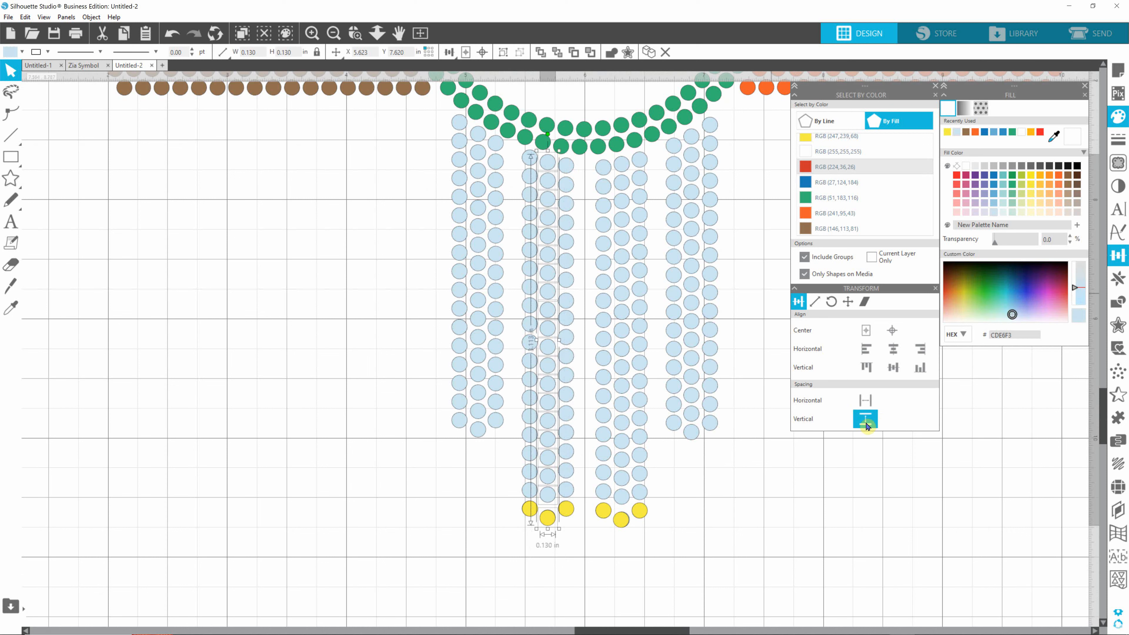
click(642, 590)
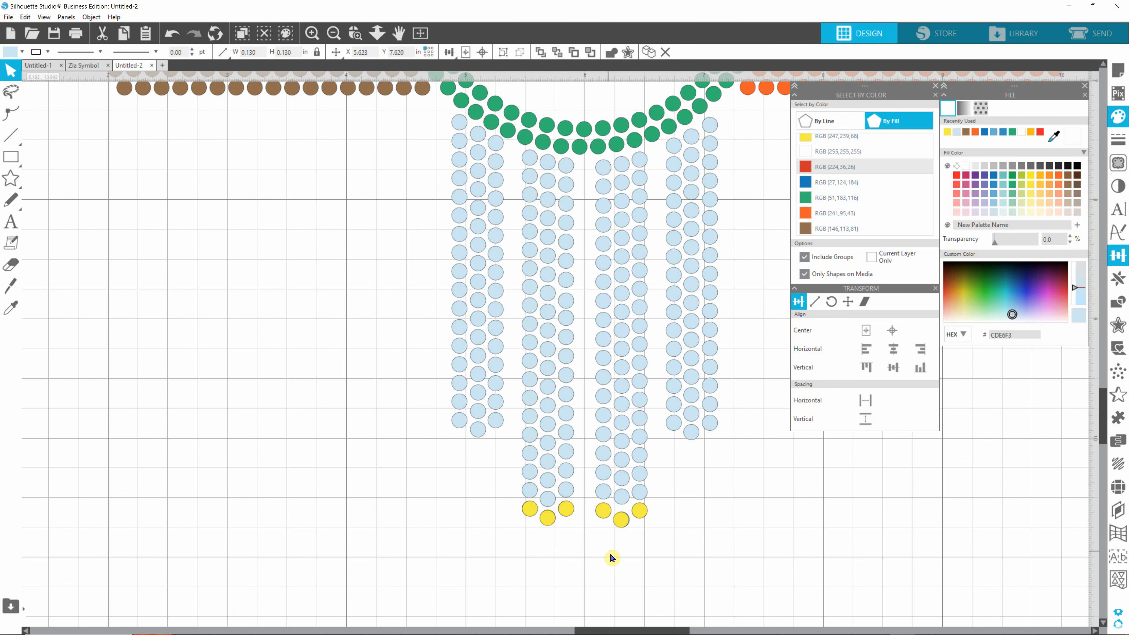
drag(612, 558, 636, 149)
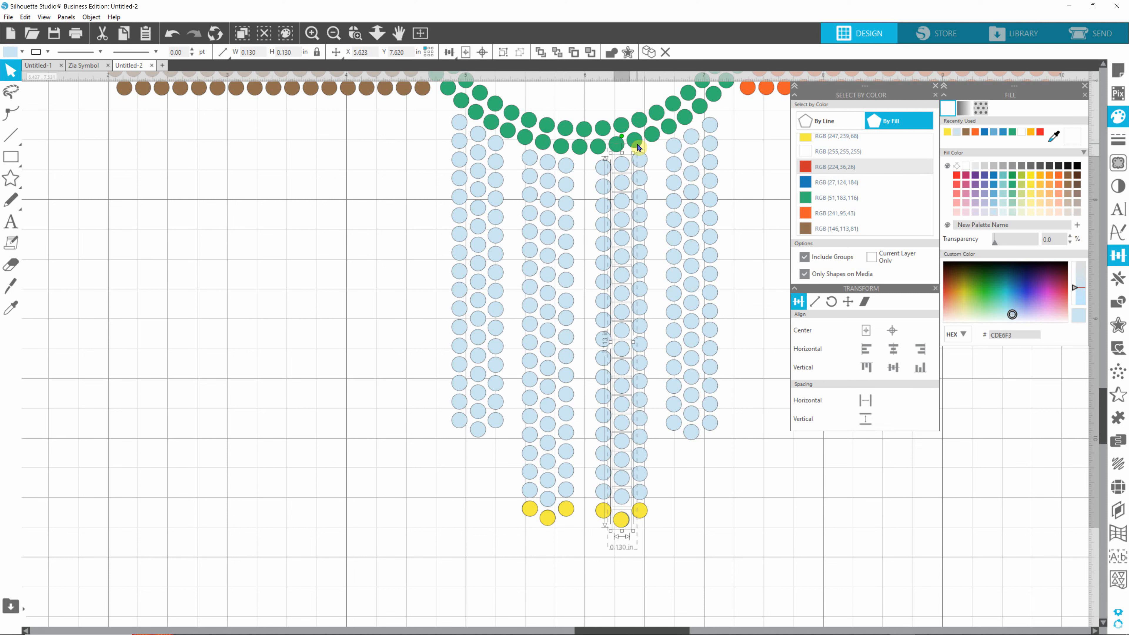
click(865, 418)
click(744, 582)
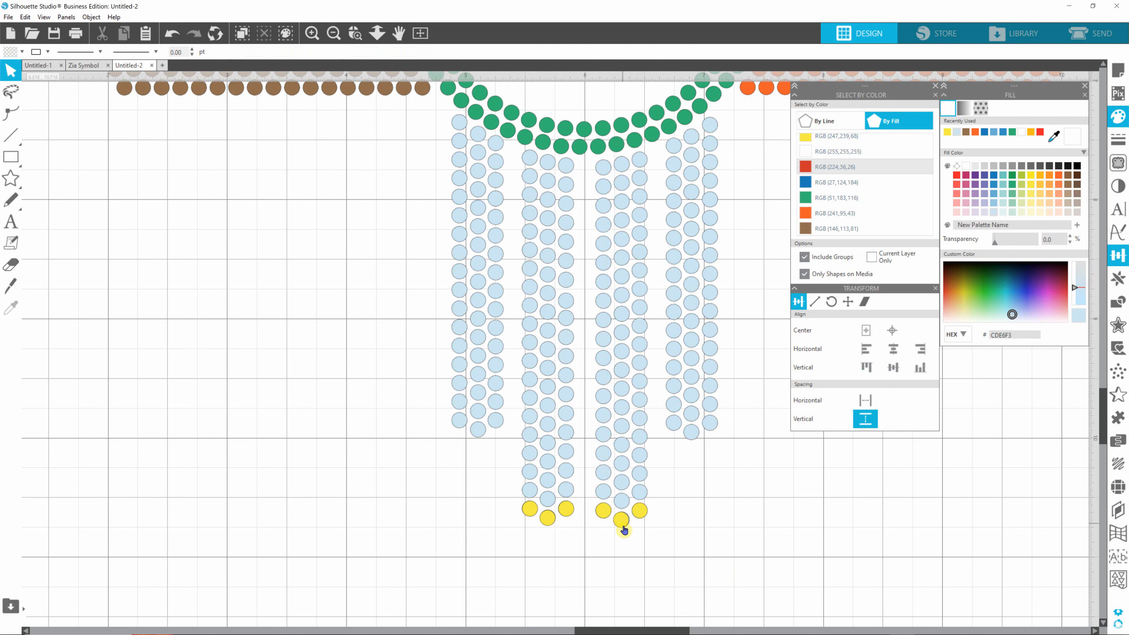
Delete both yellow guides from the outer ends of the bottom arm's long bars.
click(638, 516)
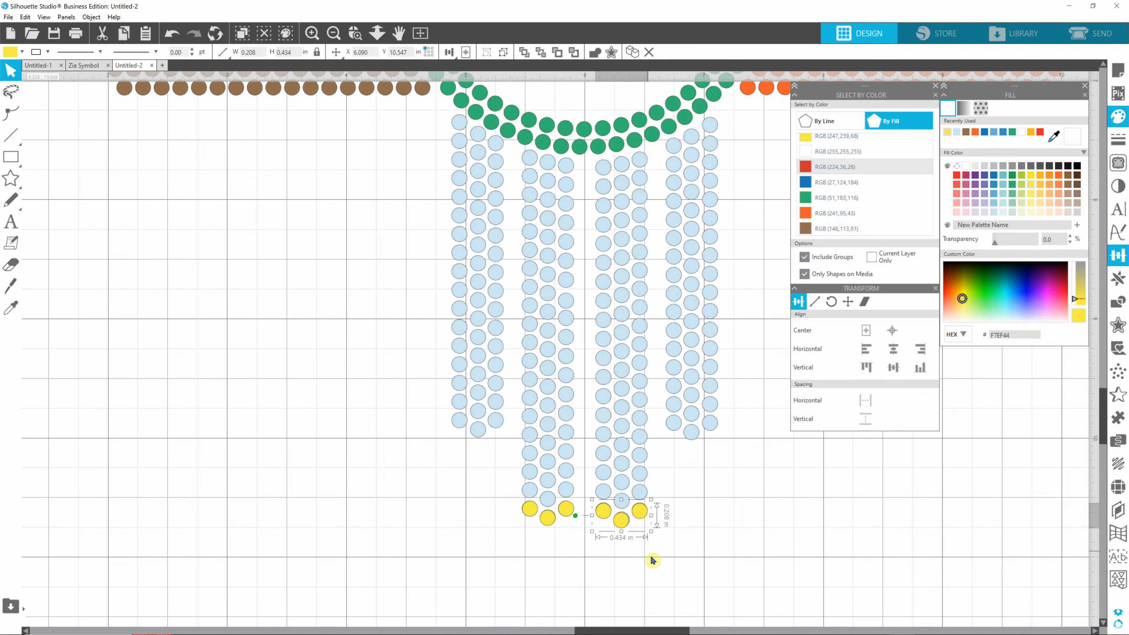
drag(643, 515, 568, 513)
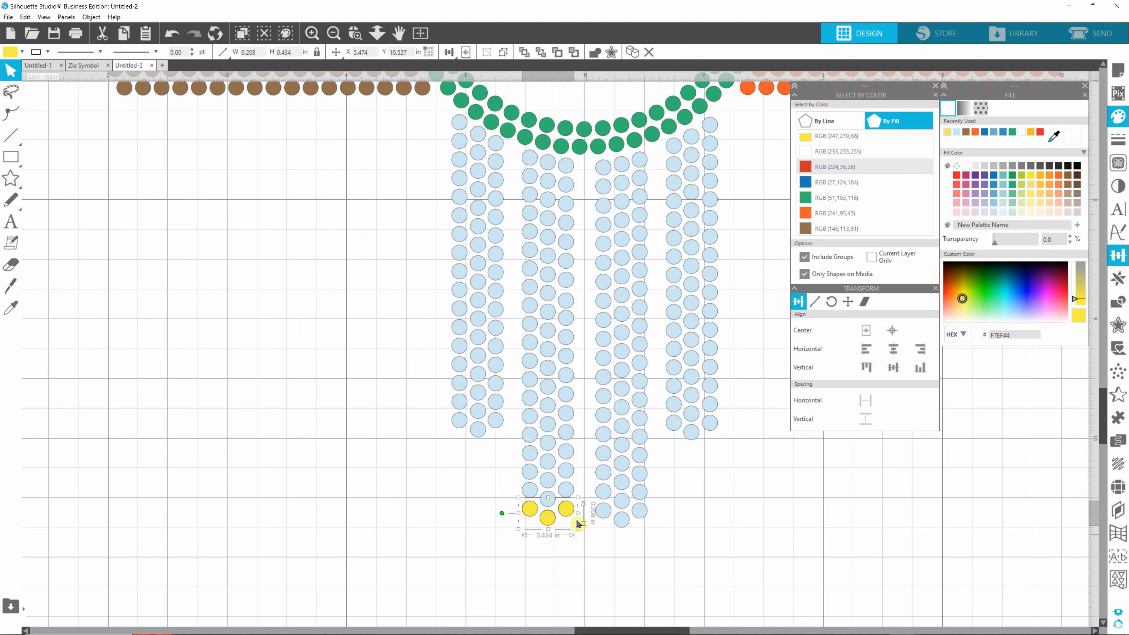
key(Delete)
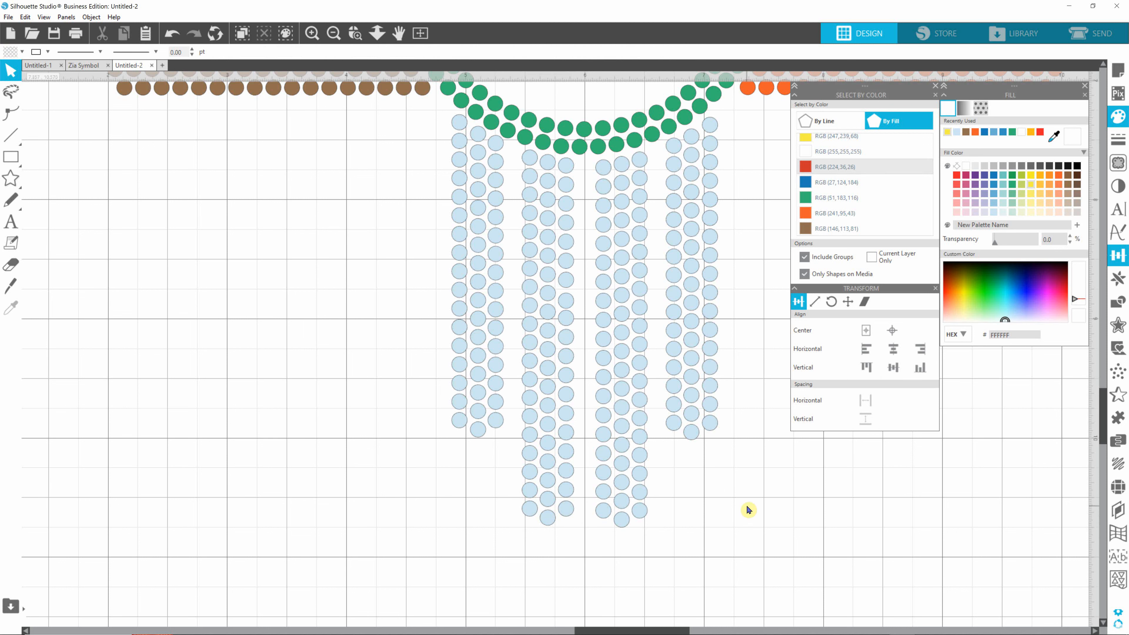
Move the solid red Zia symbol up so it sits beside the rhinestone version, overlapping the mat's edge.
scroll(748, 510, right, 1)
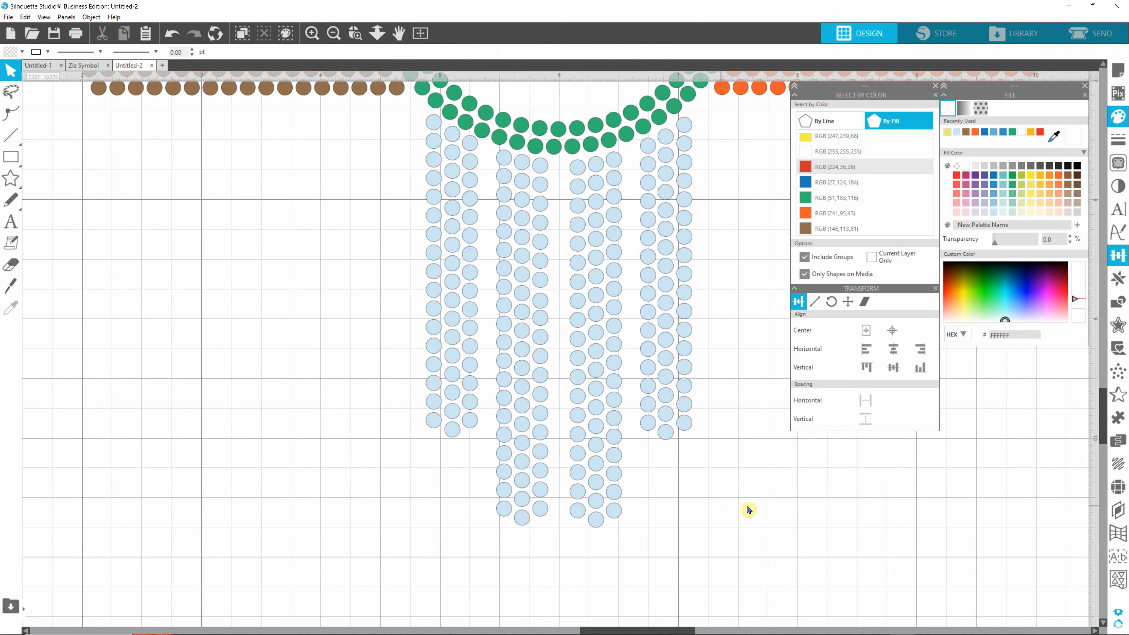
scroll(748, 510, down, 5)
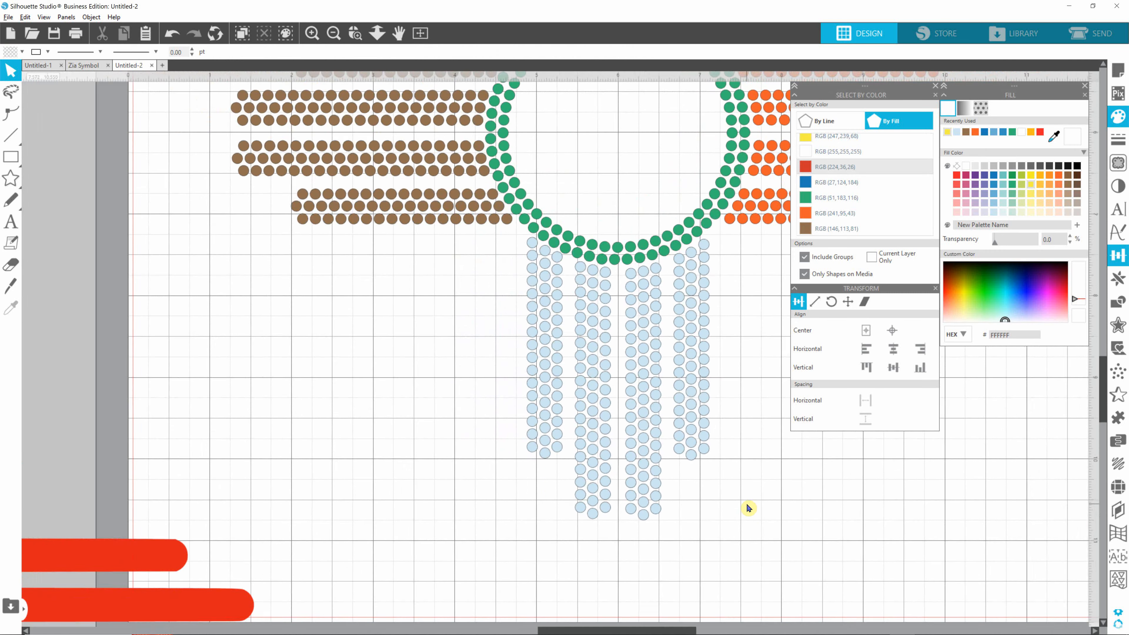
scroll(747, 499, down, 4)
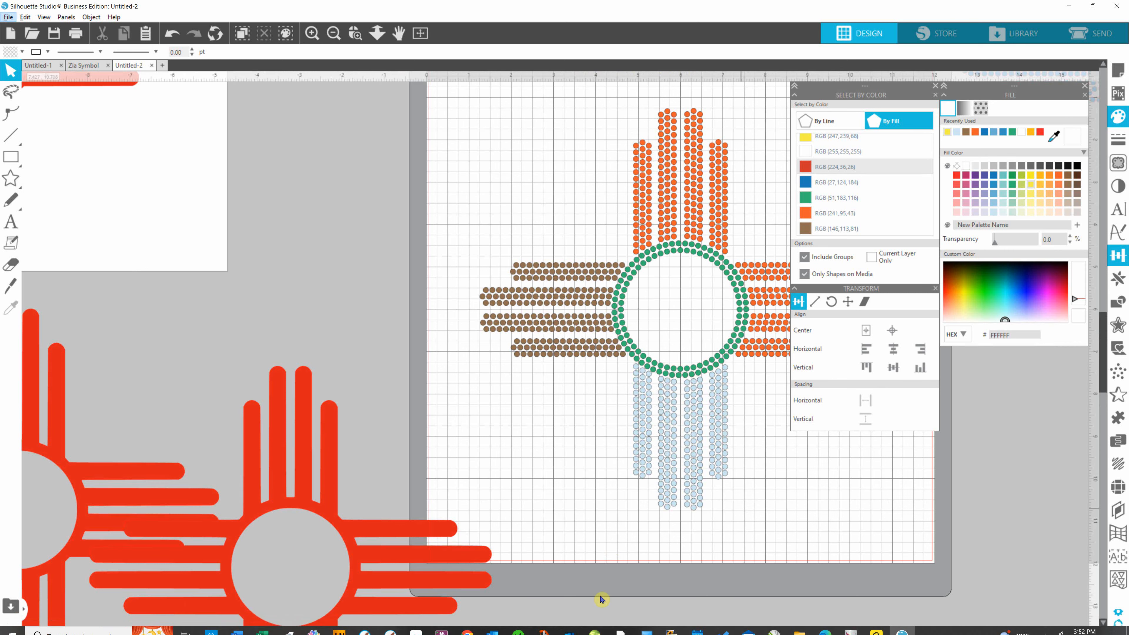
scroll(571, 632, right, 1)
drag(571, 632, 651, 631)
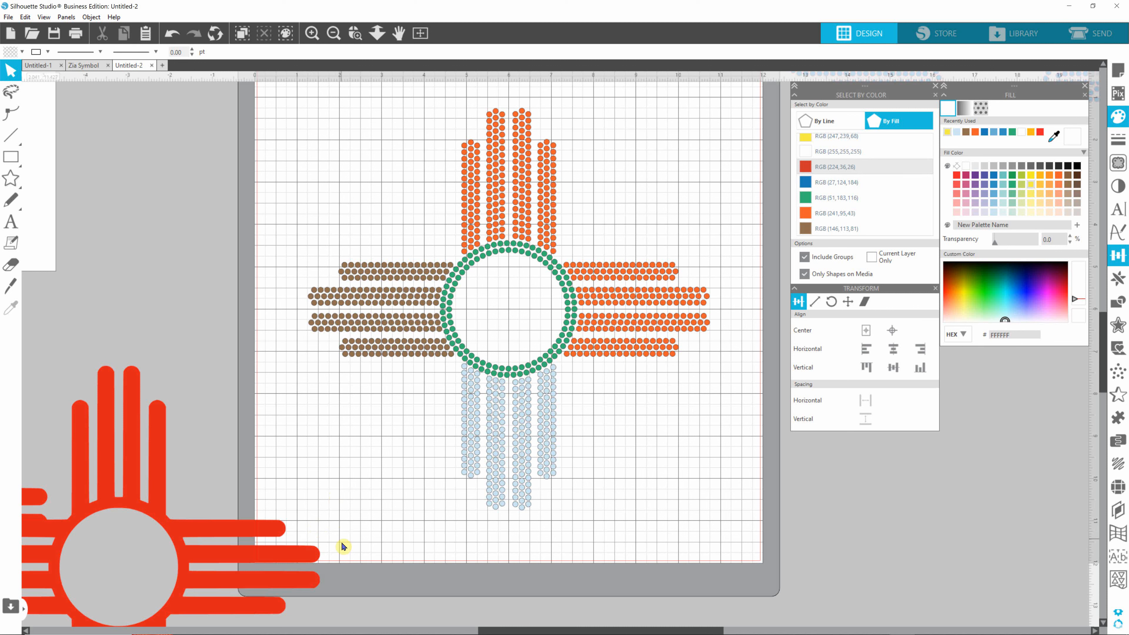
drag(305, 571, 278, 372)
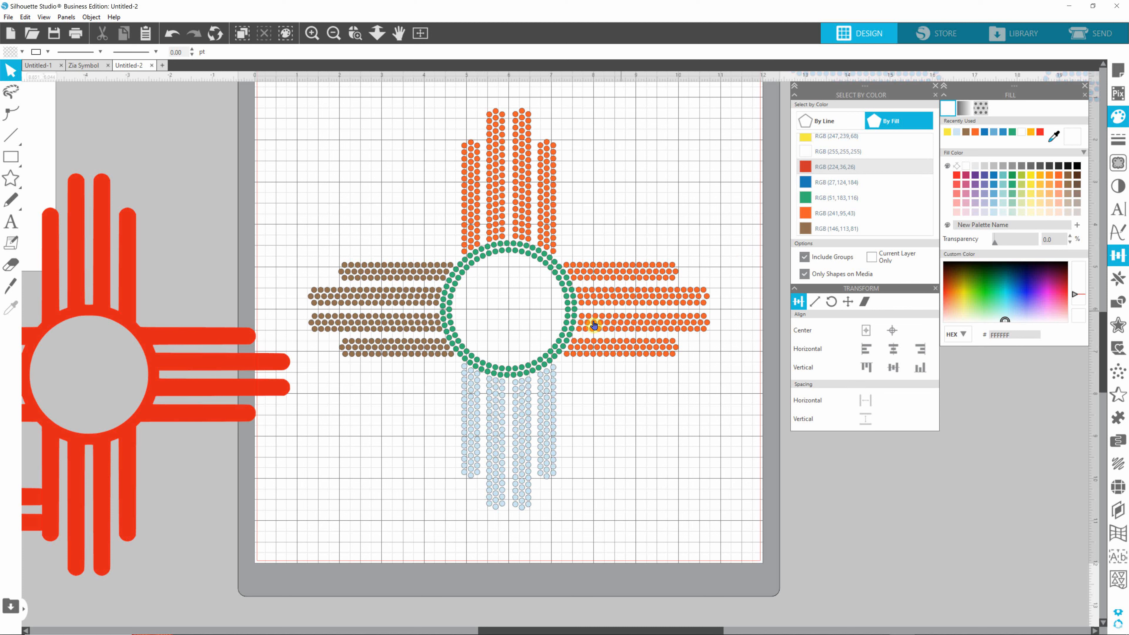
Fill all stones of the multicolored rhinestone Zia symbol on the mat with red and clear the selection.
drag(284, 96, 770, 550)
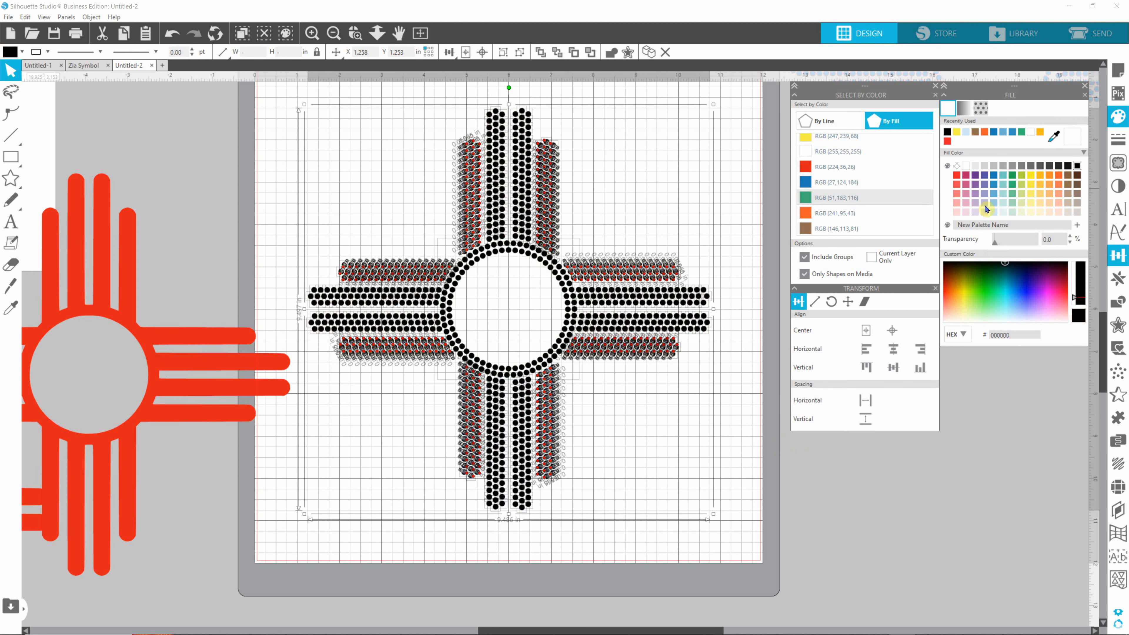
click(956, 177)
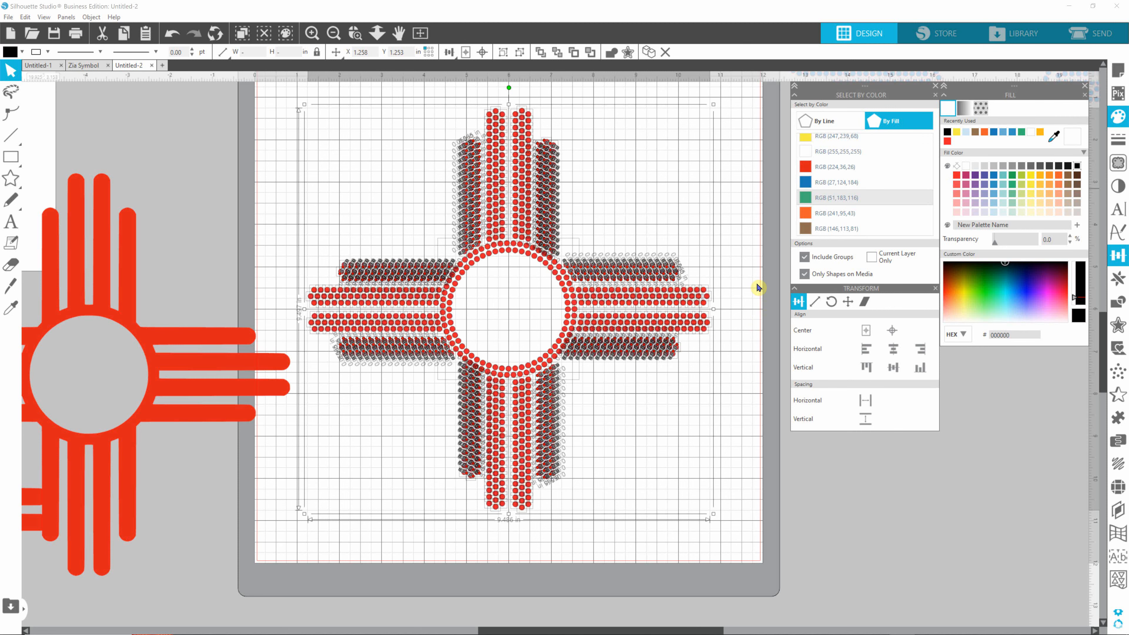
click(744, 275)
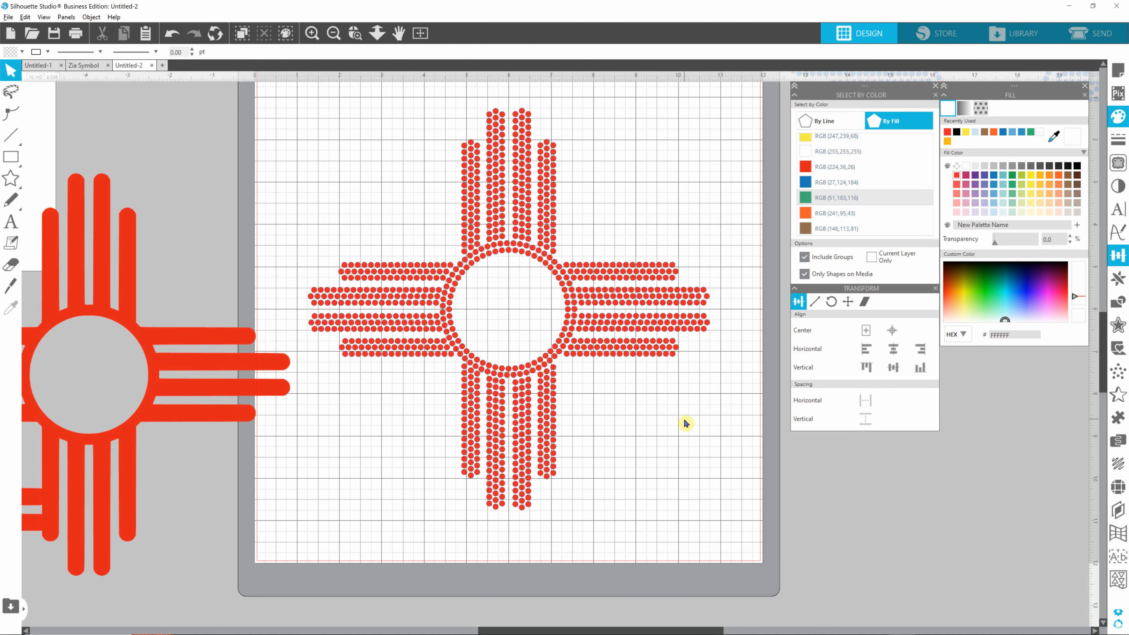
Move the blue rhinestone Zia symbol down next to the red rhinestone version on the mat.
scroll(686, 423, down, 3)
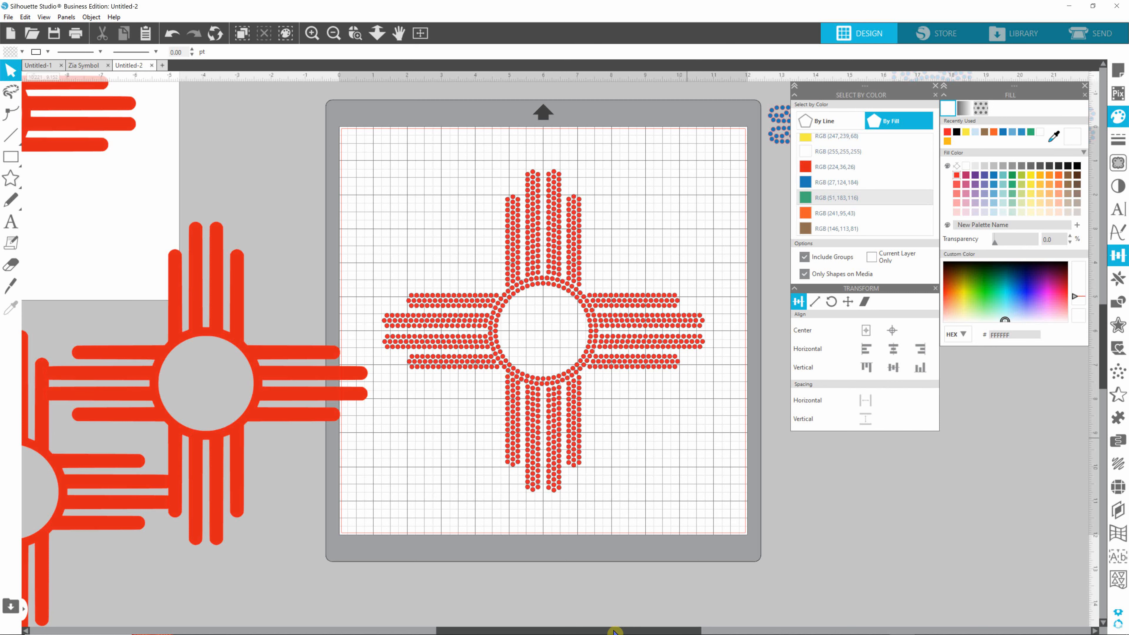
drag(613, 631, 720, 631)
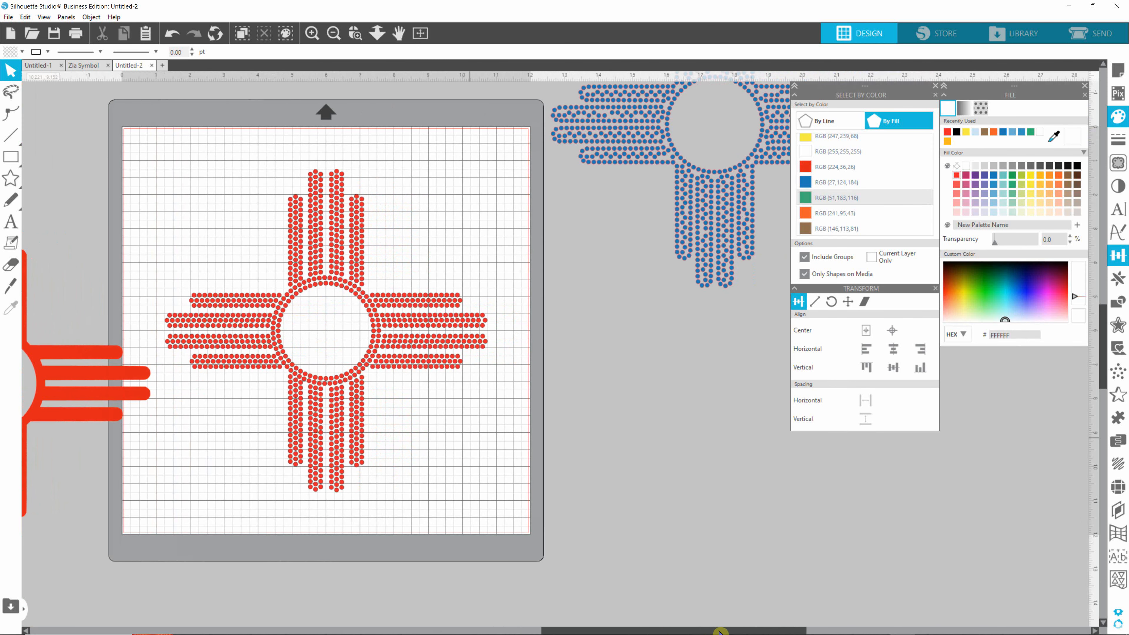
drag(1104, 366, 1104, 334)
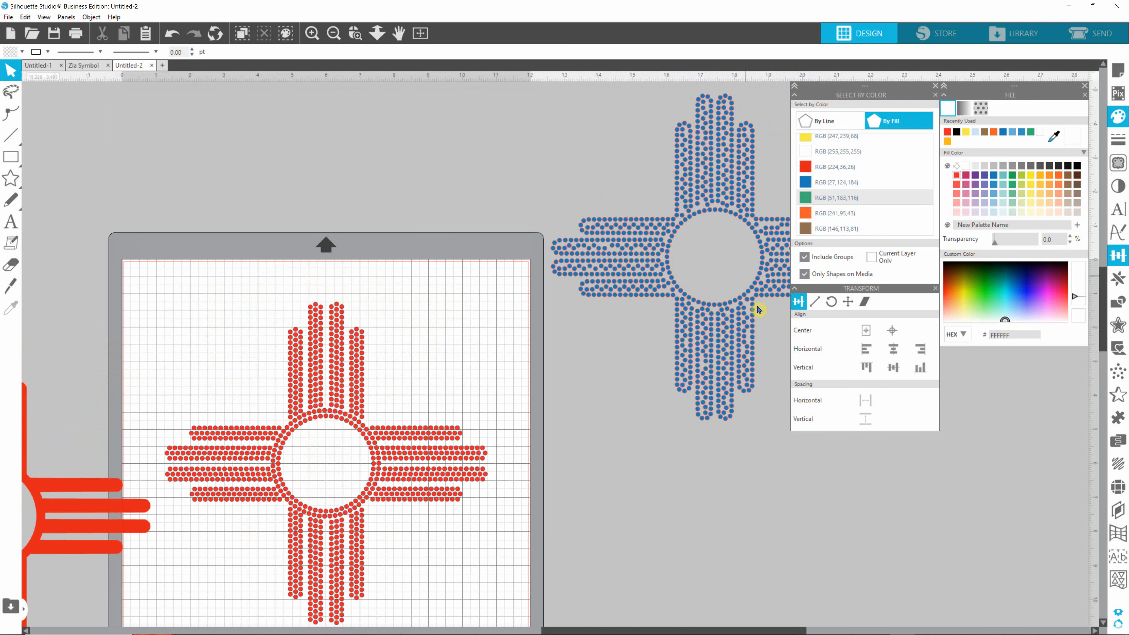
drag(714, 309, 679, 503)
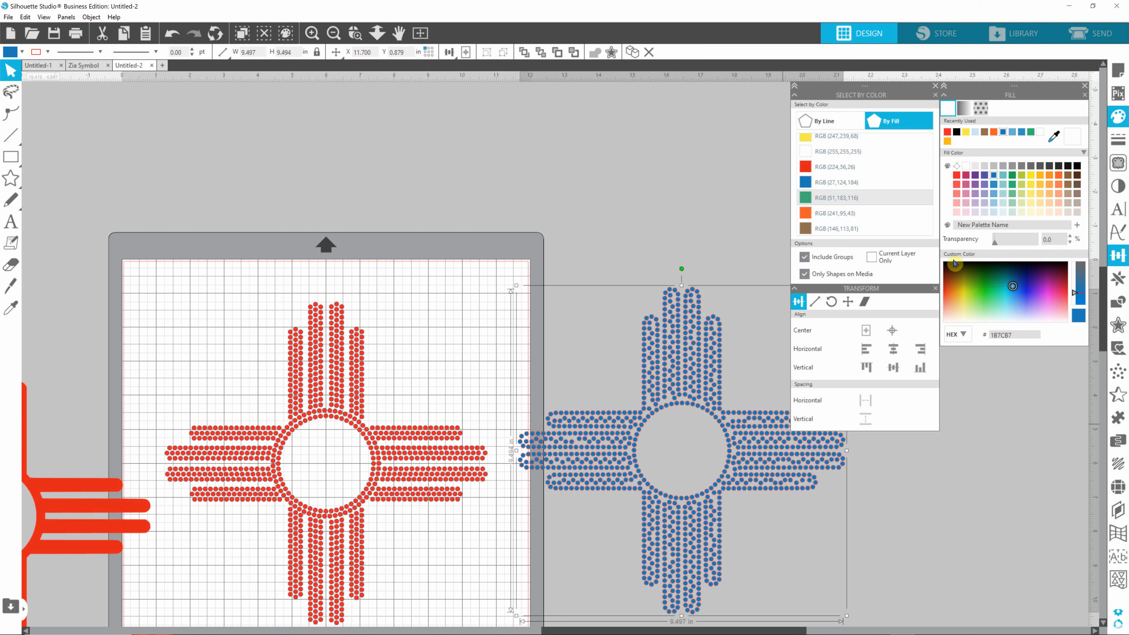
Shift the blue rhinestone symbol slightly away from the red one and open the rhinestone settings to check its stone total.
click(815, 175)
click(808, 172)
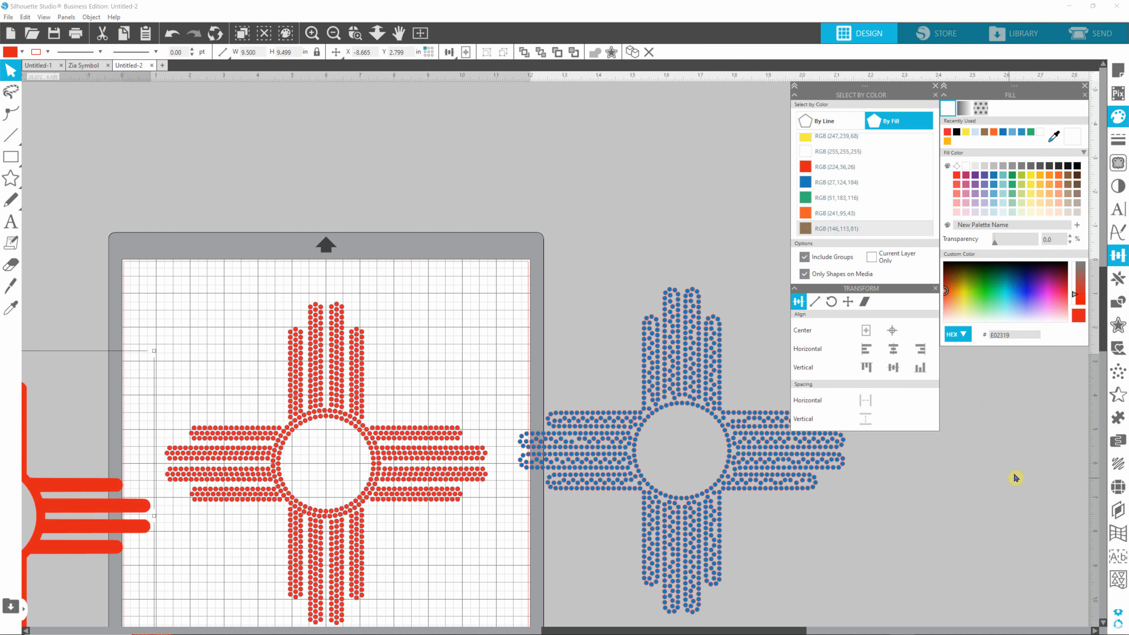
click(773, 455)
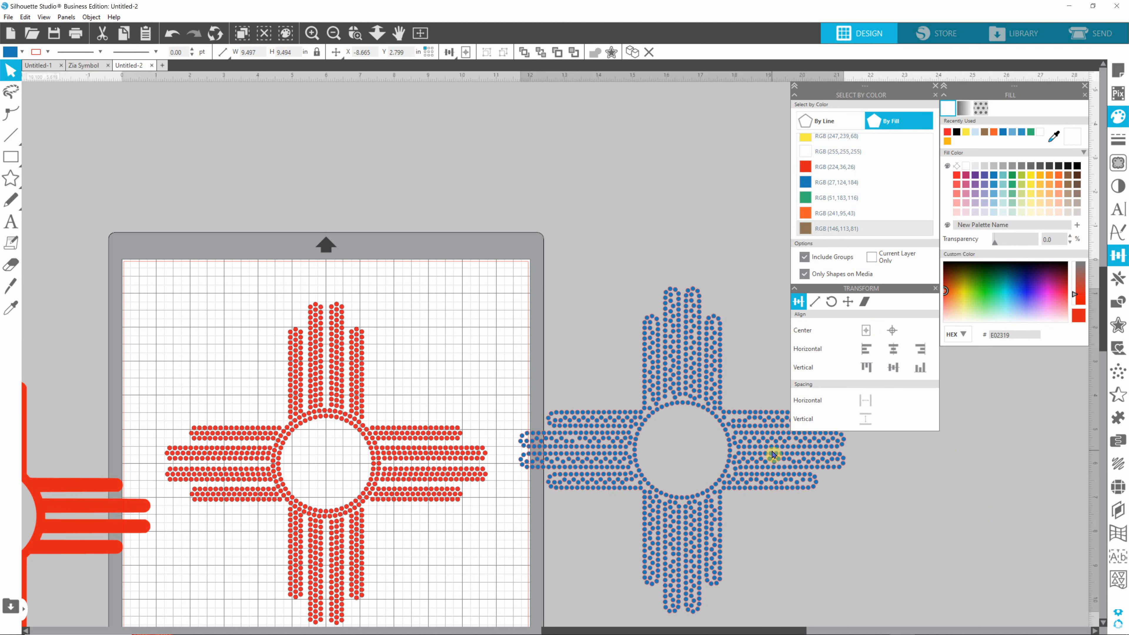
click(810, 168)
mouse_move(774, 450)
mouse_down()
mouse_move(751, 324)
mouse_move(780, 453)
mouse_up()
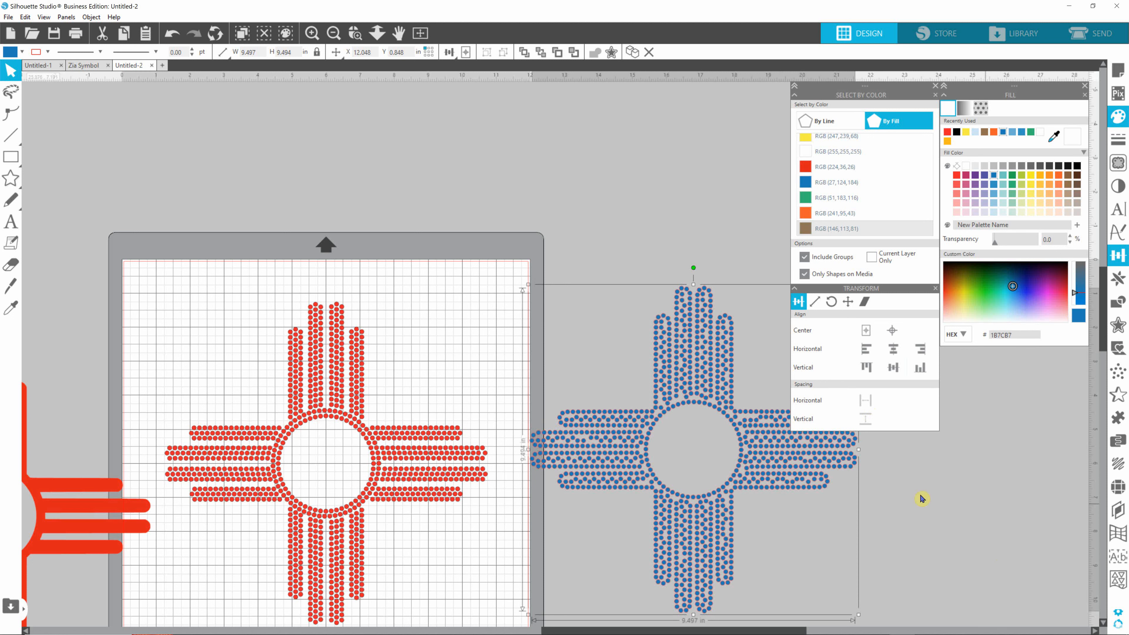
click(1119, 490)
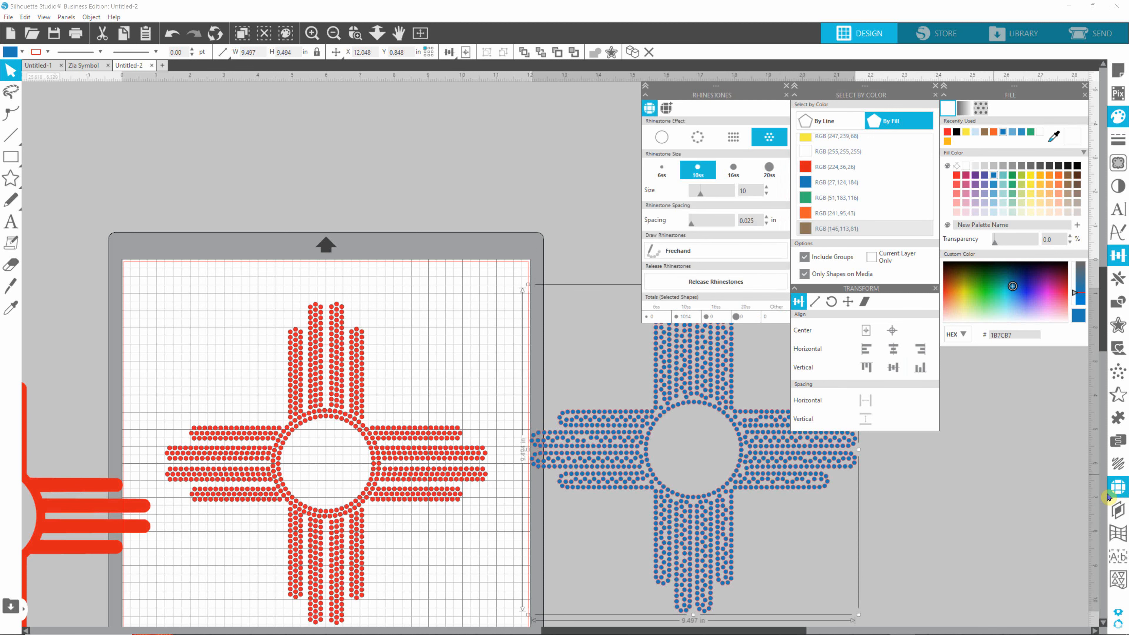
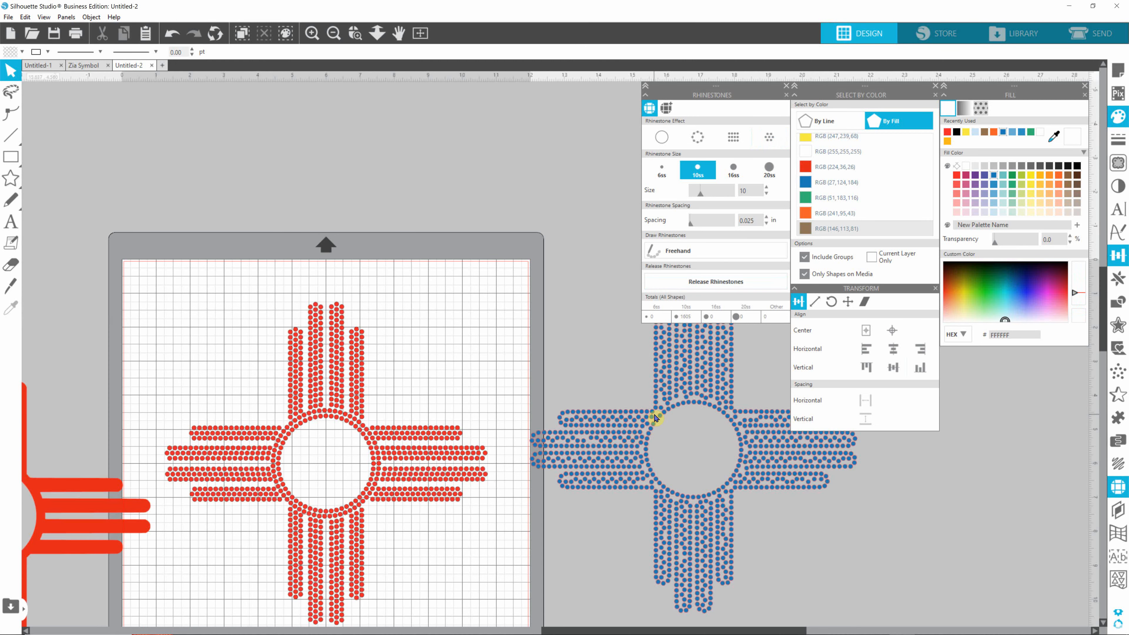
Recolor all stones of the blue rhinestone Zia symbol red and clear the selection.
click(677, 407)
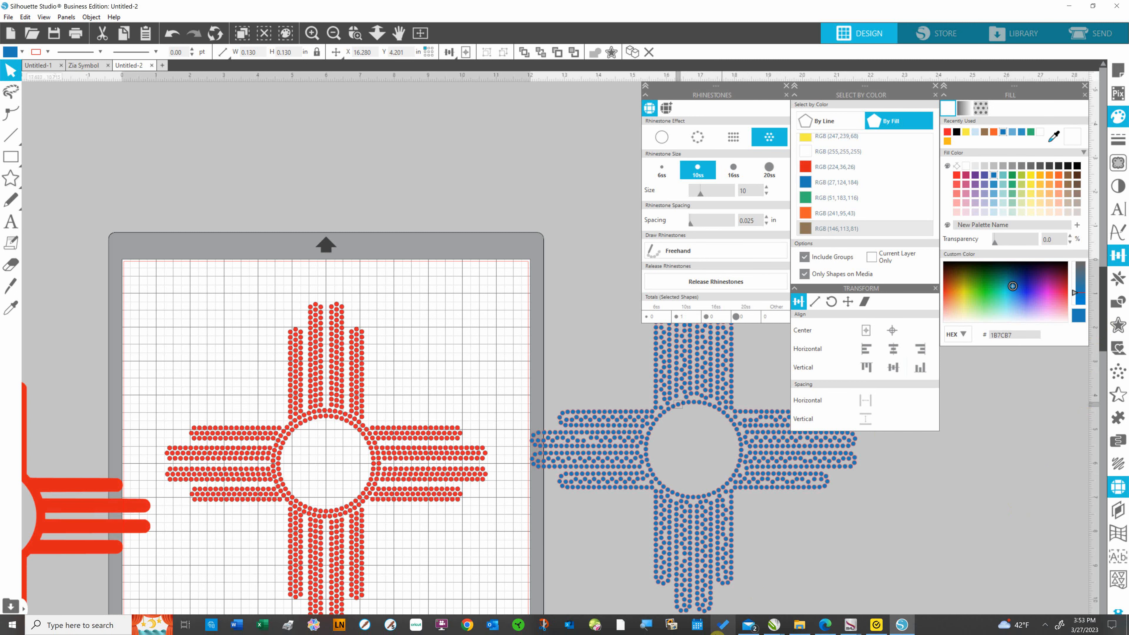
scroll(735, 632, right, 4)
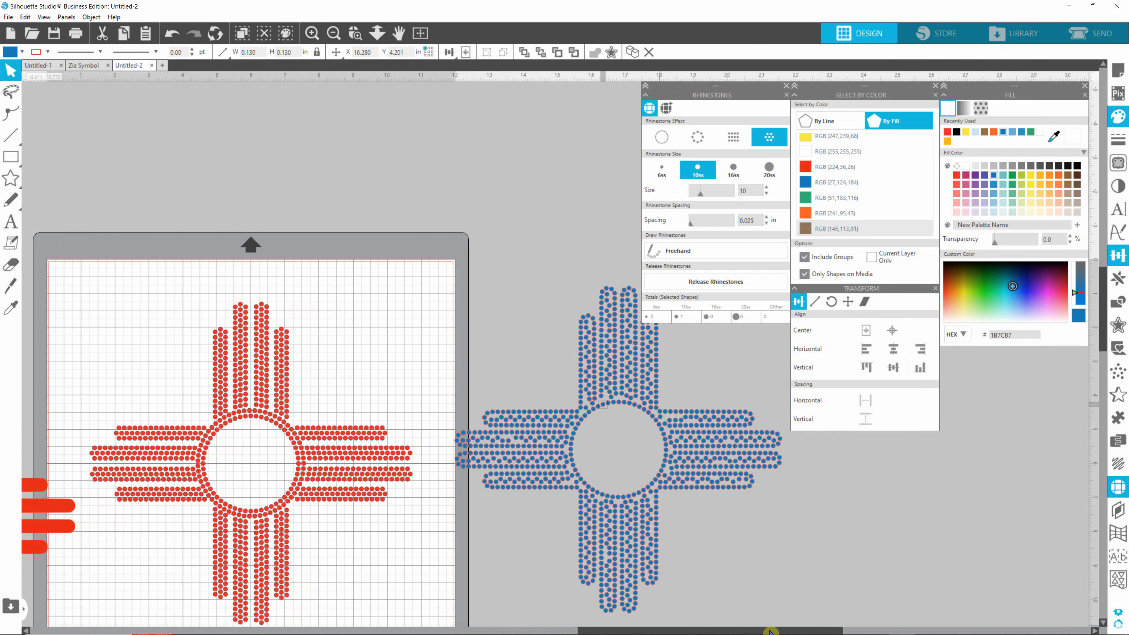
drag(351, 232, 720, 622)
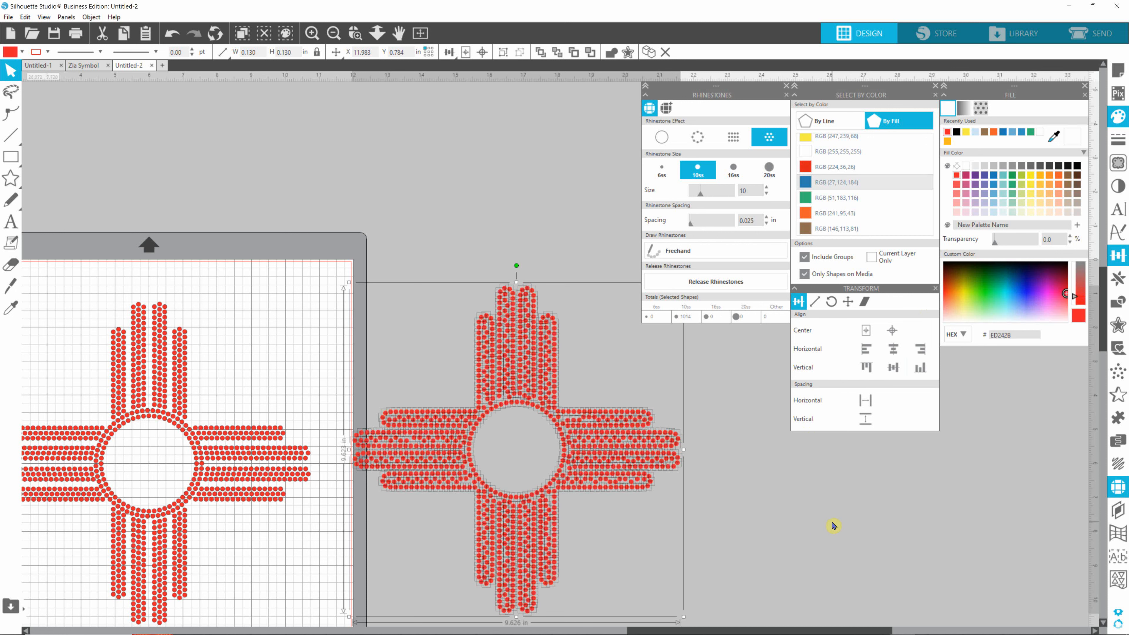
click(723, 562)
click(433, 548)
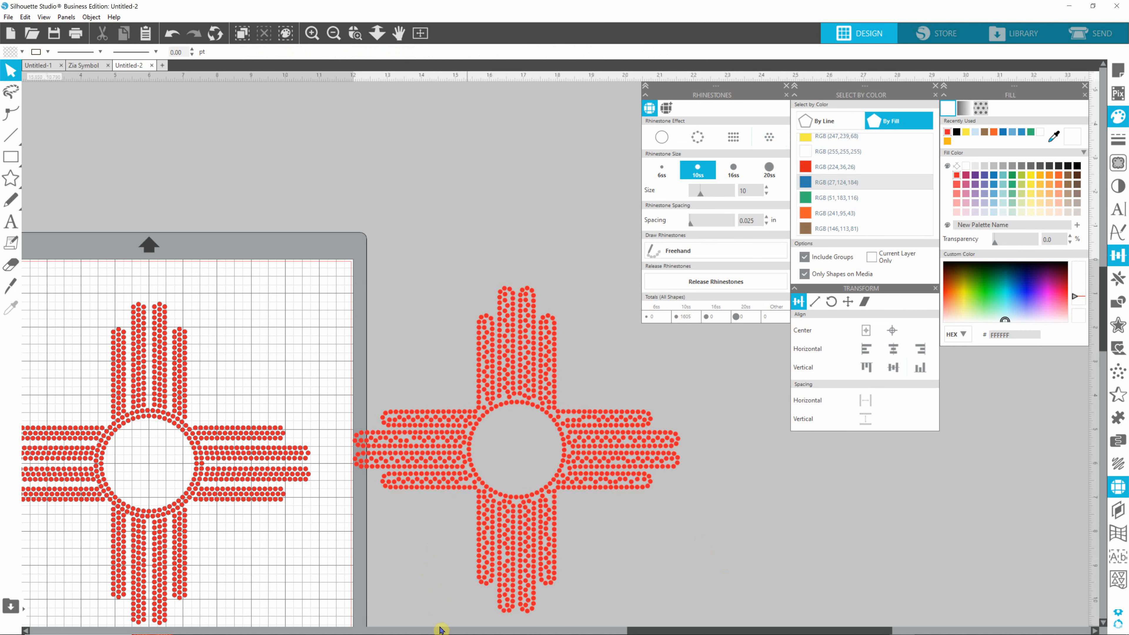
Bring both rhinestone symbols into view and close the Rhinestones, Select by Color and Transform settings.
mouse_move(442, 631)
drag(701, 631, 676, 631)
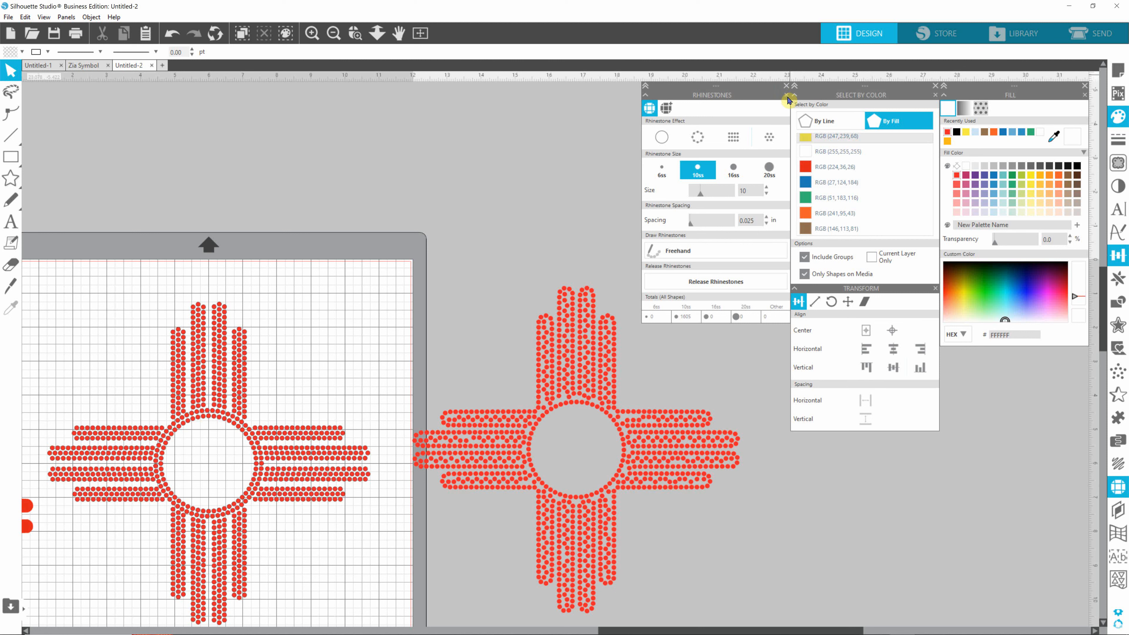
click(786, 86)
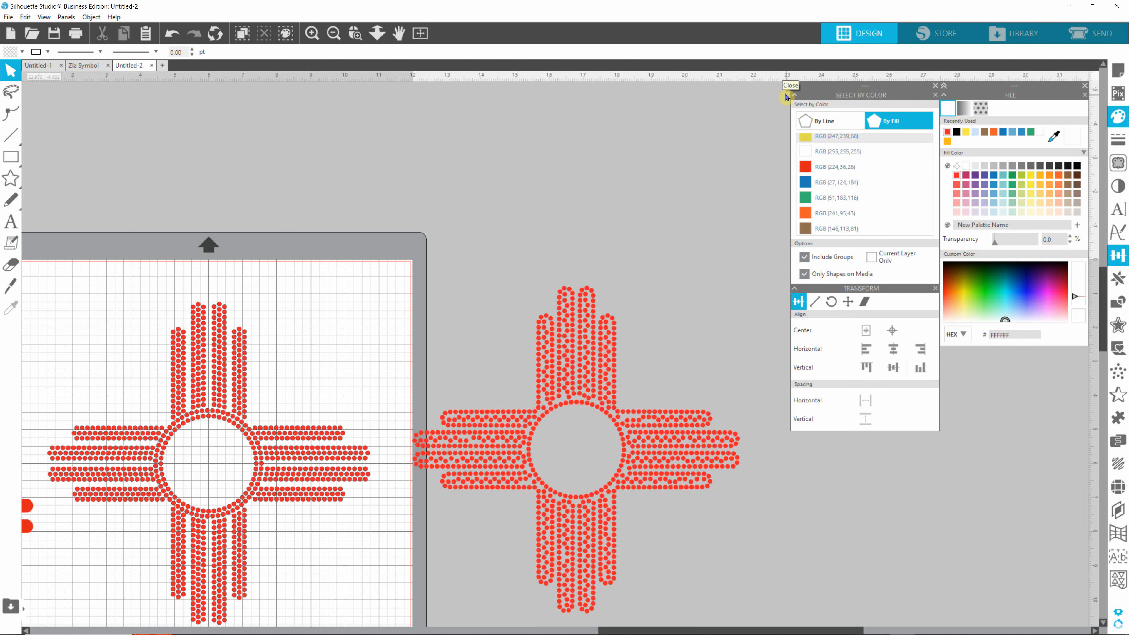
click(935, 95)
click(935, 95)
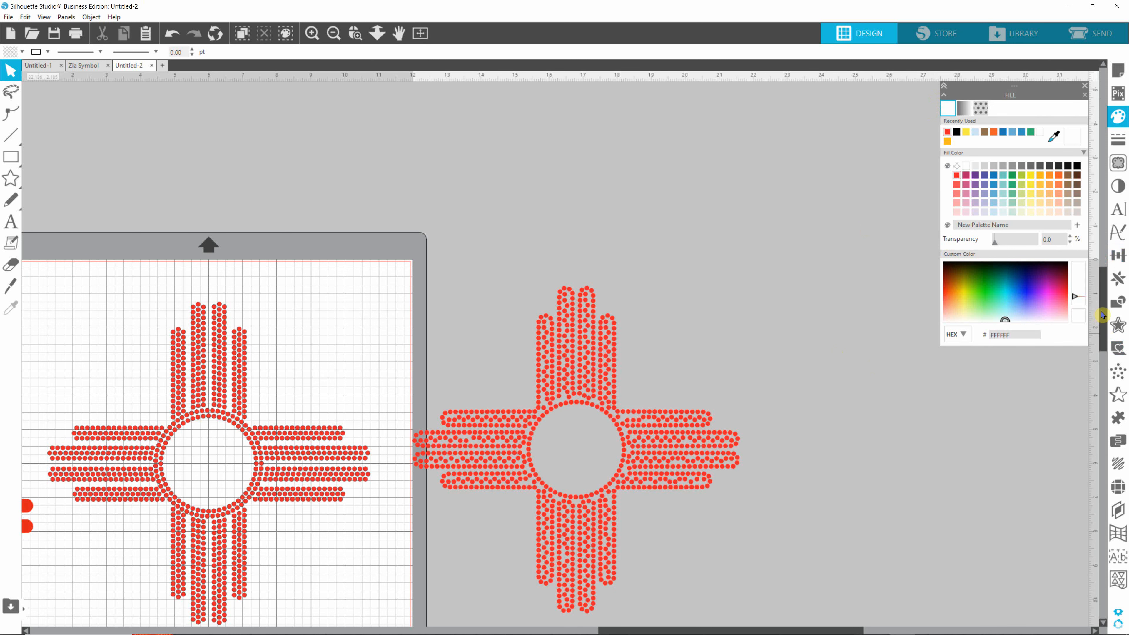
Draw a rectangle about 21.8 by 12.8 in over both rhinestone Zia symbols and fill it black.
scroll(1103, 323, down, 1)
scroll(1103, 324, down, 5)
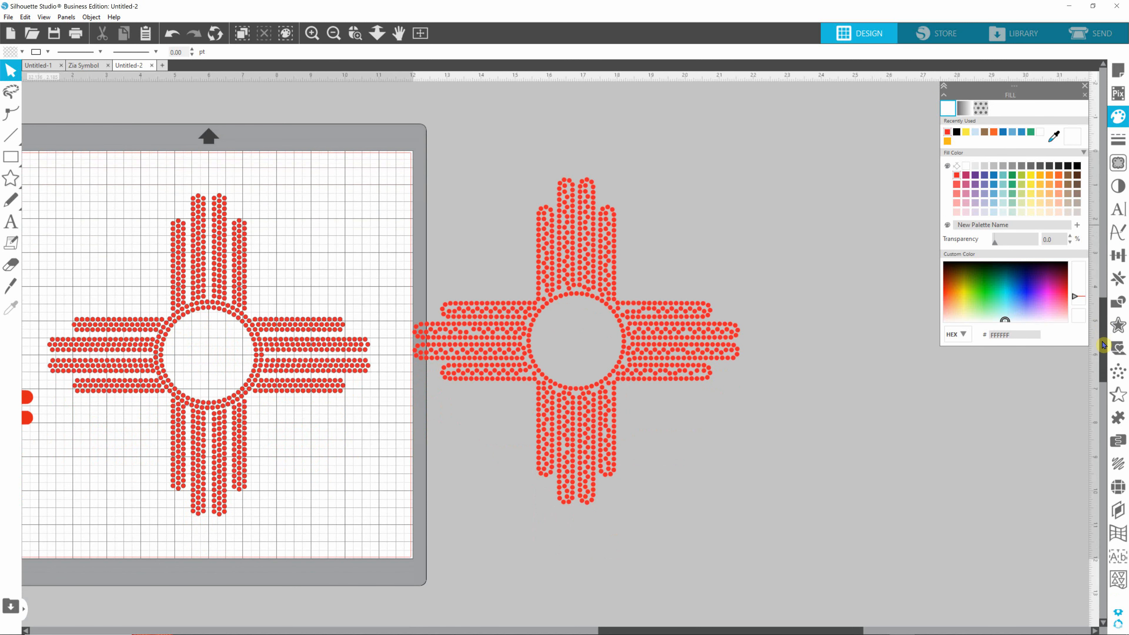
drag(679, 631, 640, 631)
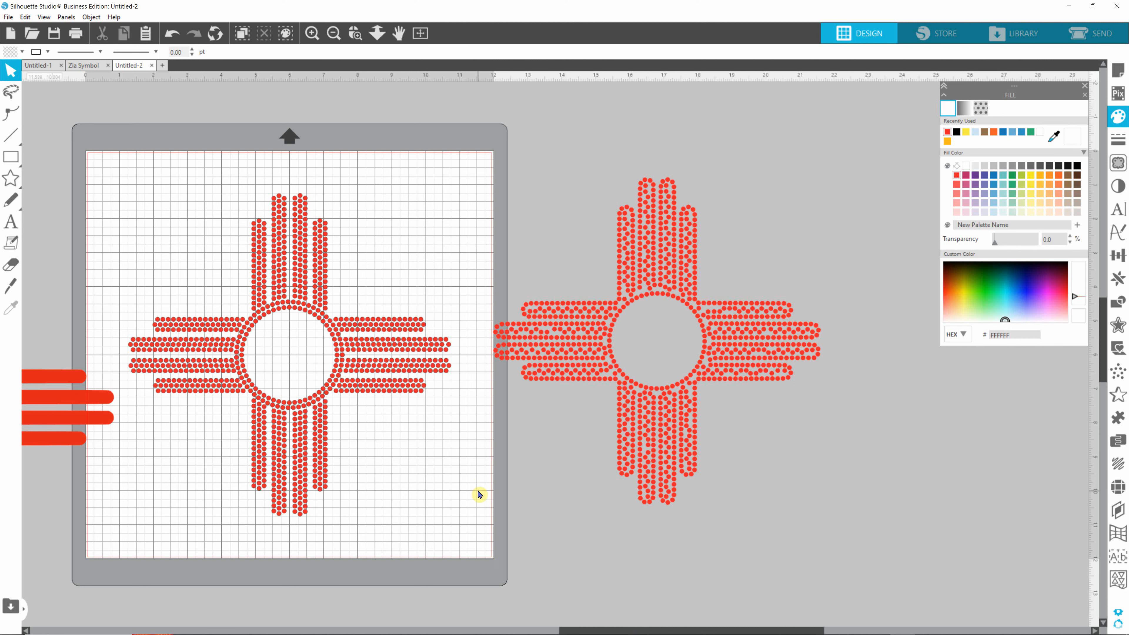
click(11, 157)
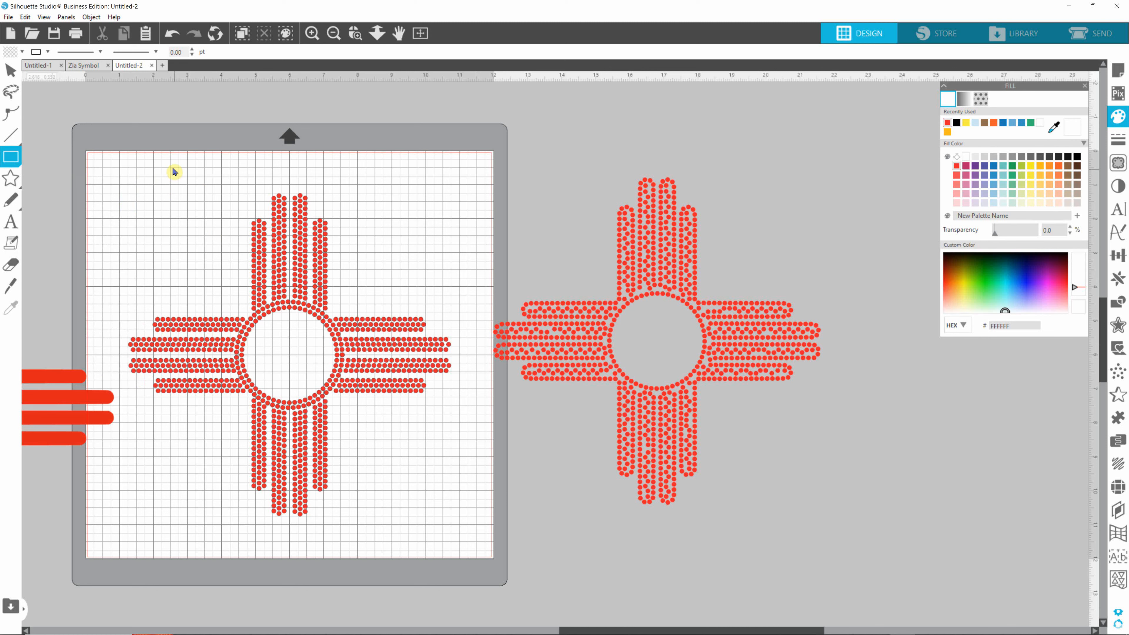
drag(114, 133, 856, 573)
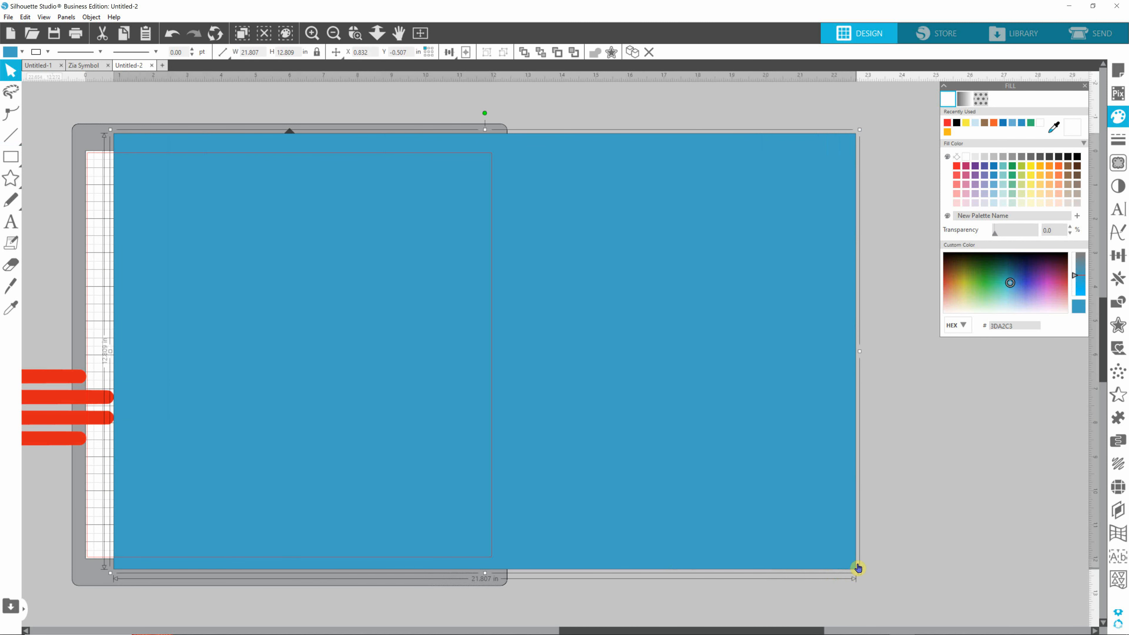
click(1078, 157)
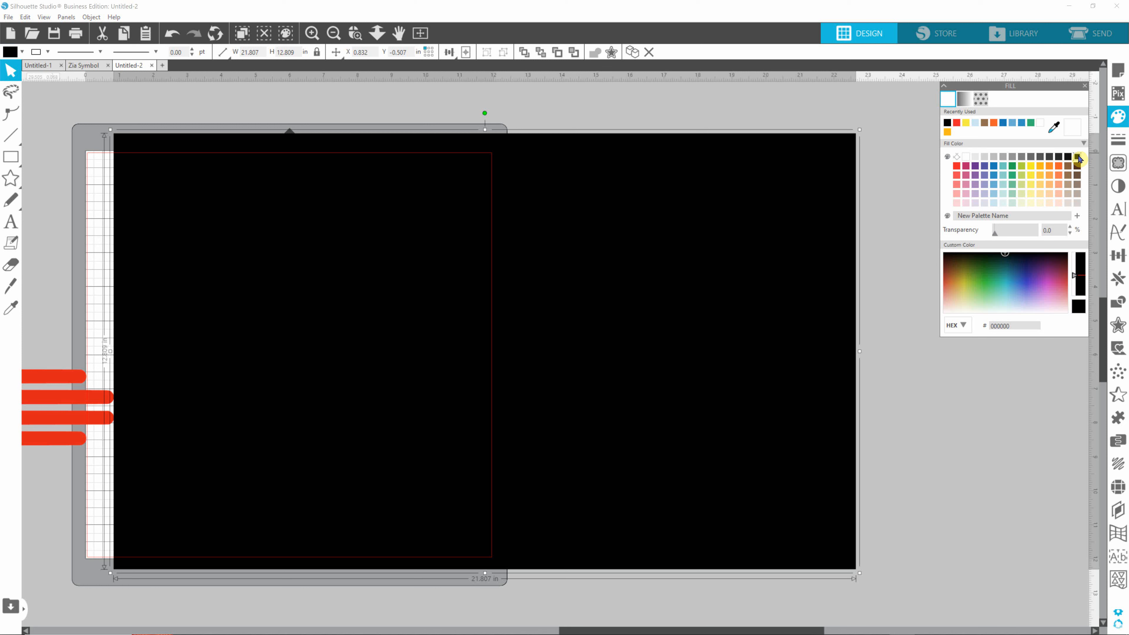
Send the black rectangle to the back behind both rhinestone symbols and shift it slightly.
right_click(722, 315)
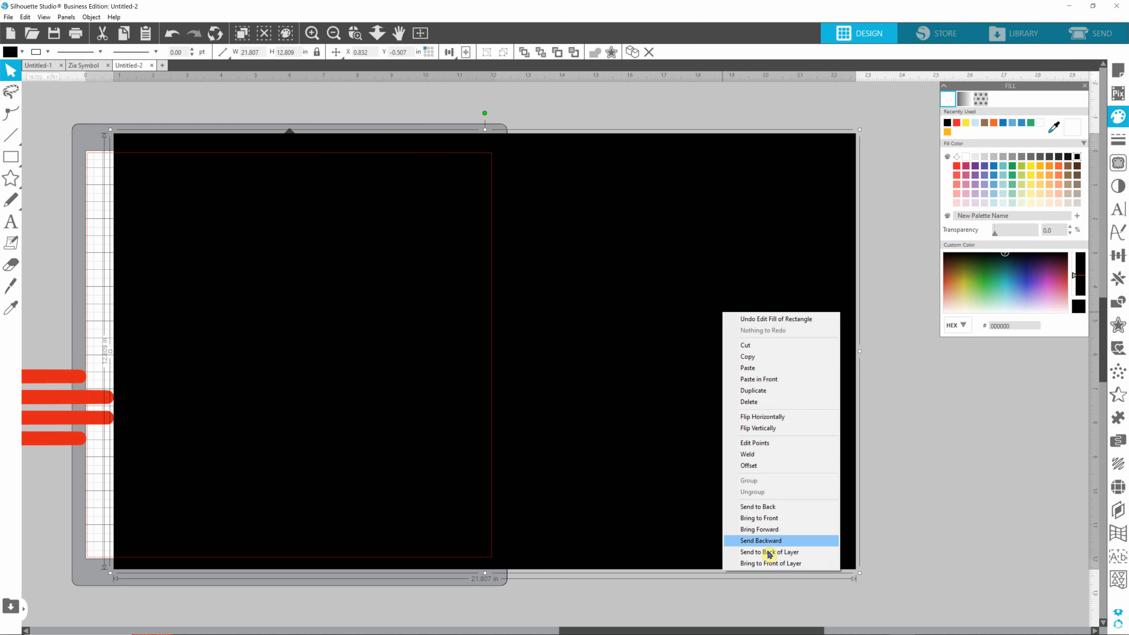
click(764, 508)
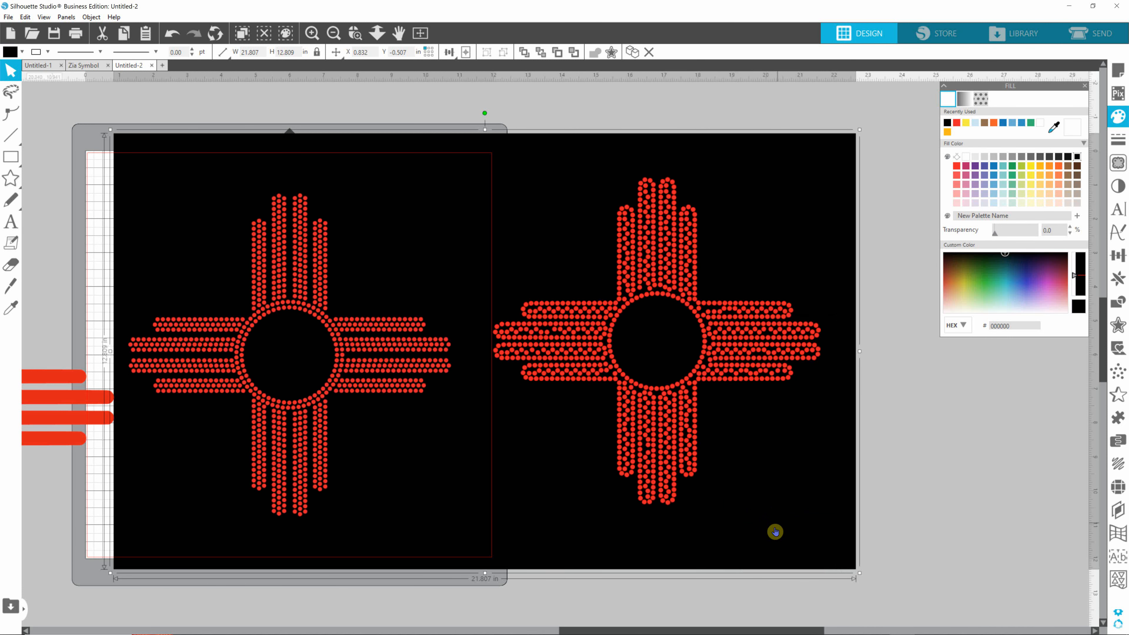
mouse_move(833, 525)
mouse_down()
mouse_move(812, 521)
mouse_move(824, 519)
mouse_up()
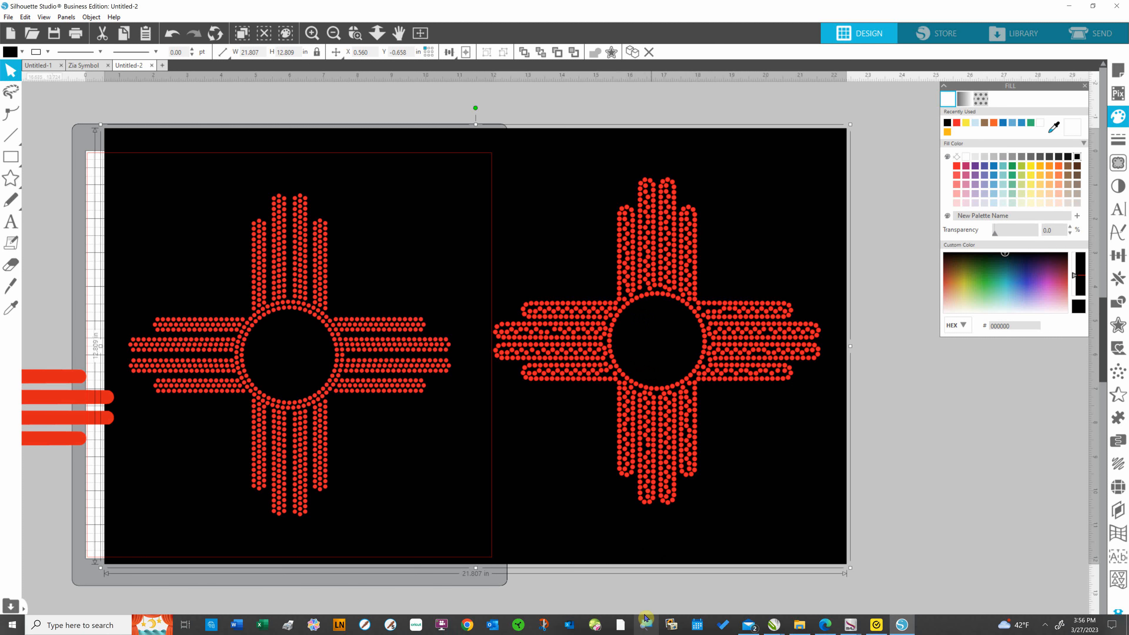
Compare the two rhinestone symbols against the black backdrop, and delete the black rectangle.
drag(657, 631, 577, 632)
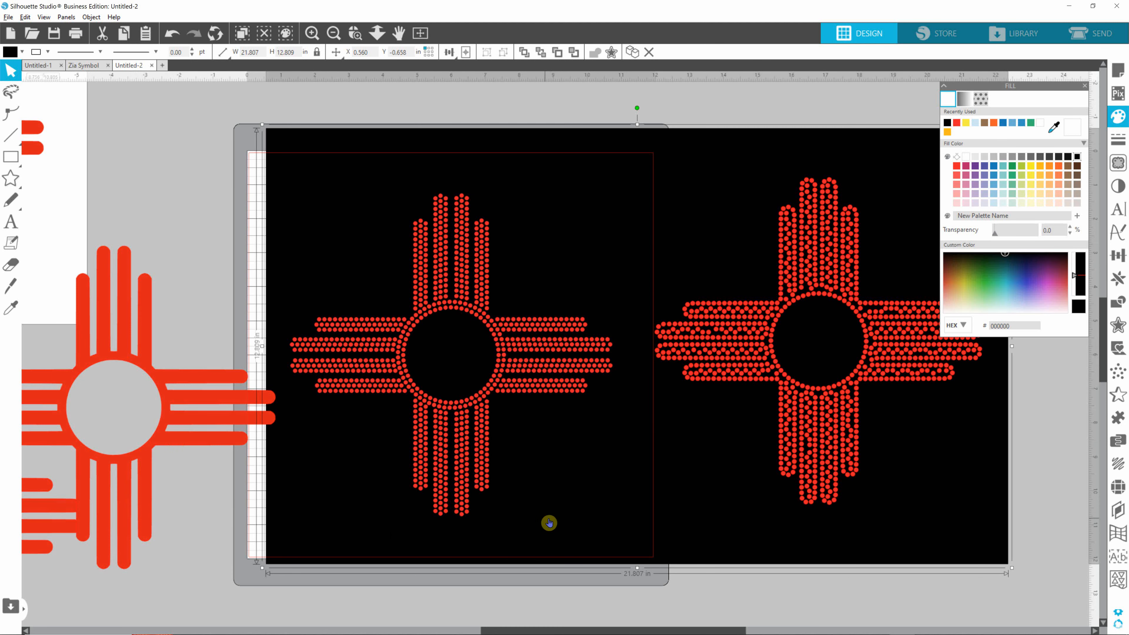
scroll(550, 525, down, 2)
scroll(547, 523, down, 1)
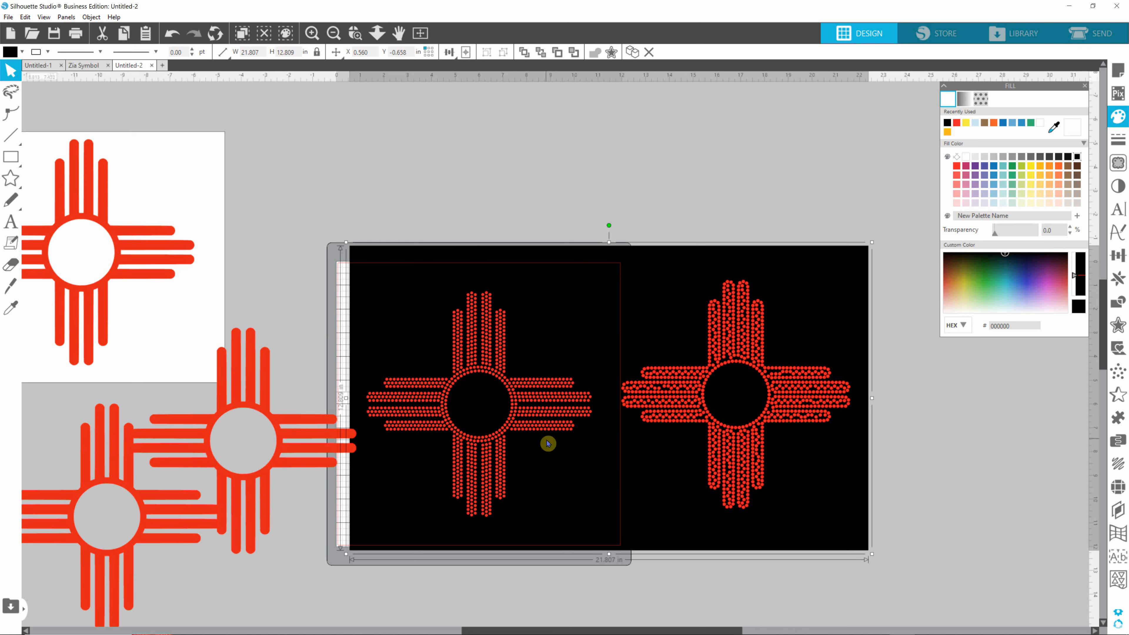
scroll(551, 420, up, 1)
scroll(555, 416, up, 4)
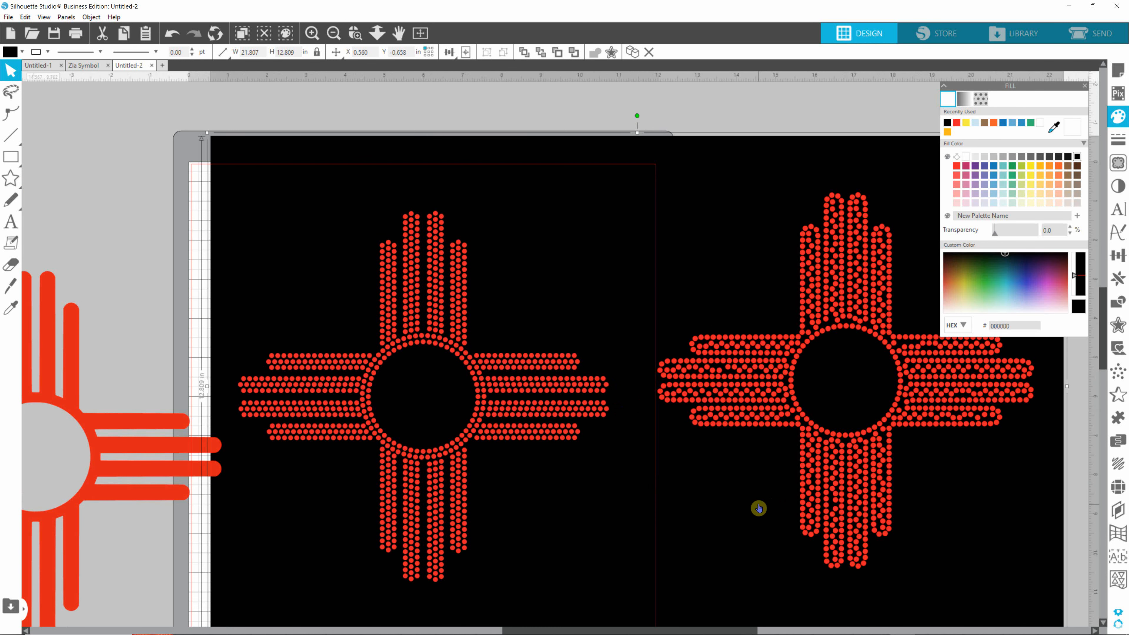
key(Delete)
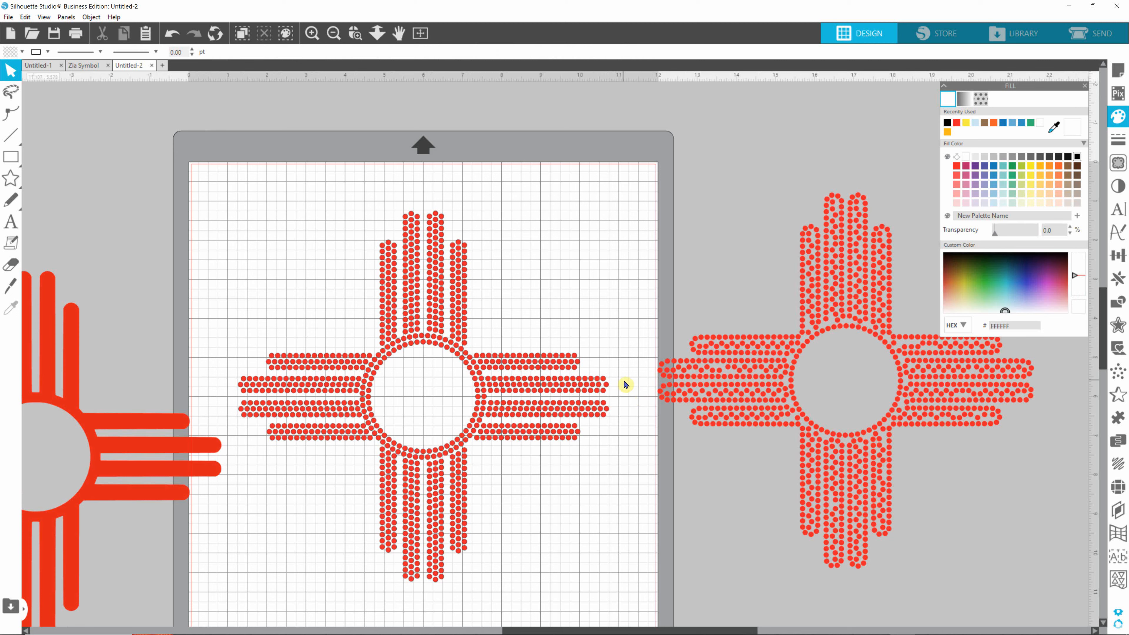
Space the middle-row stones of the hand-arranged symbol's upper long bar on the right arm evenly in the horizontal direction and deselect them.
drag(622, 381, 491, 387)
scroll(595, 422, up, 5)
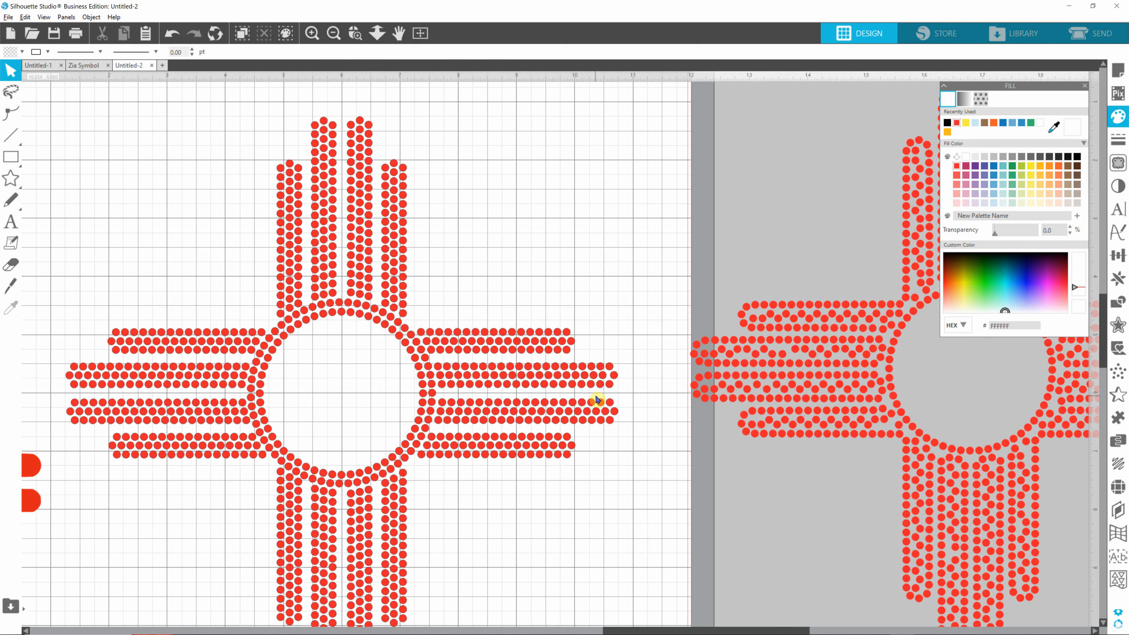
drag(641, 367, 433, 379)
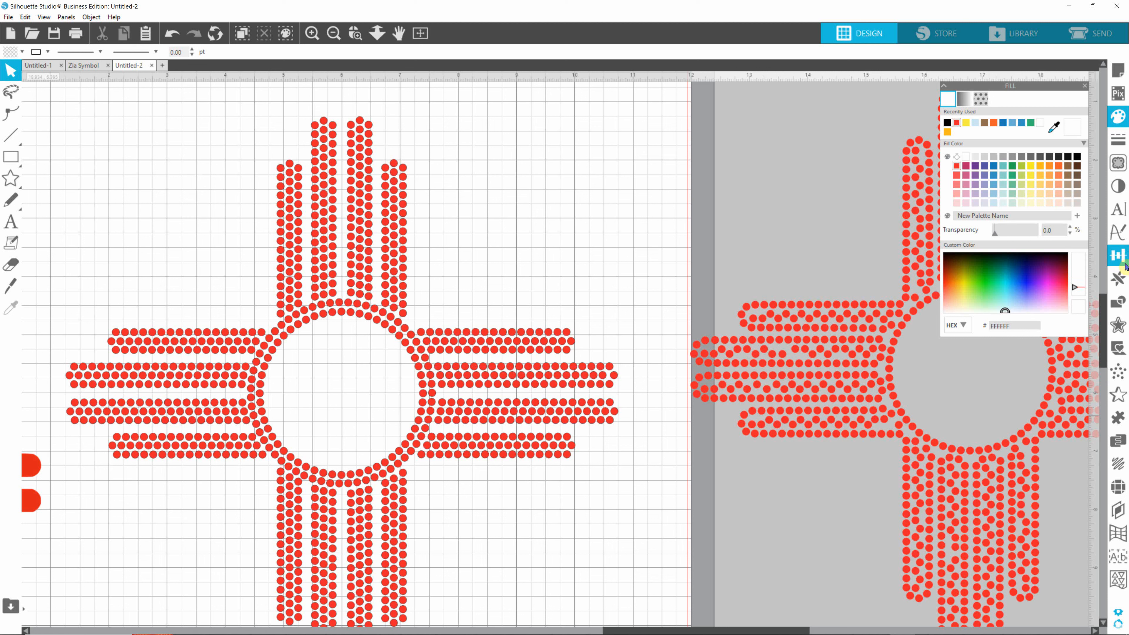
click(1122, 257)
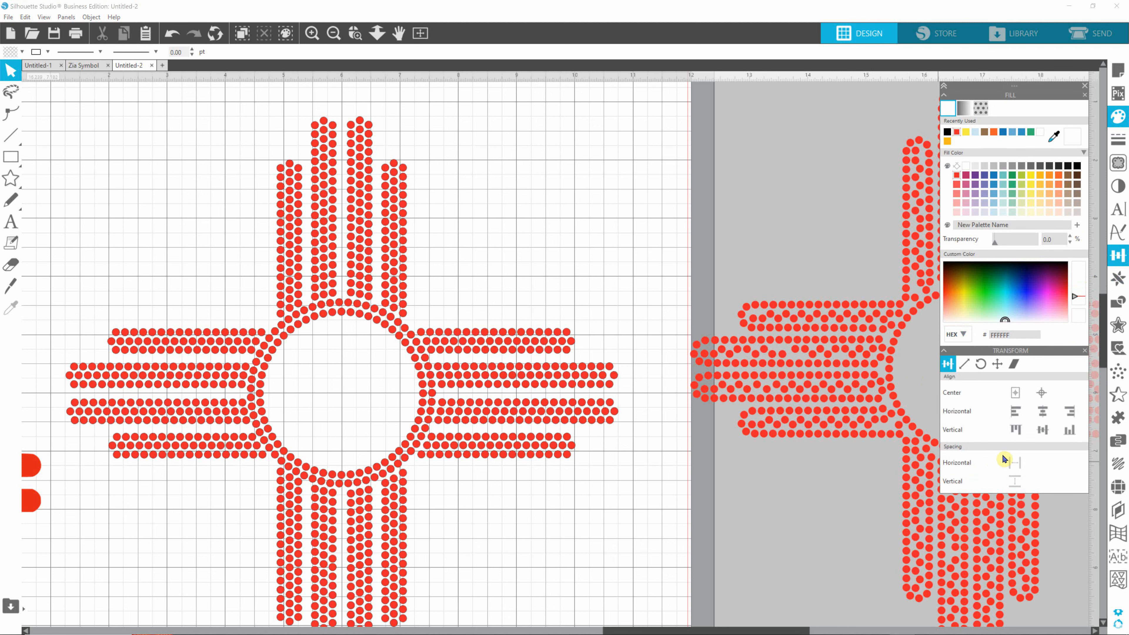
click(614, 374)
click(639, 385)
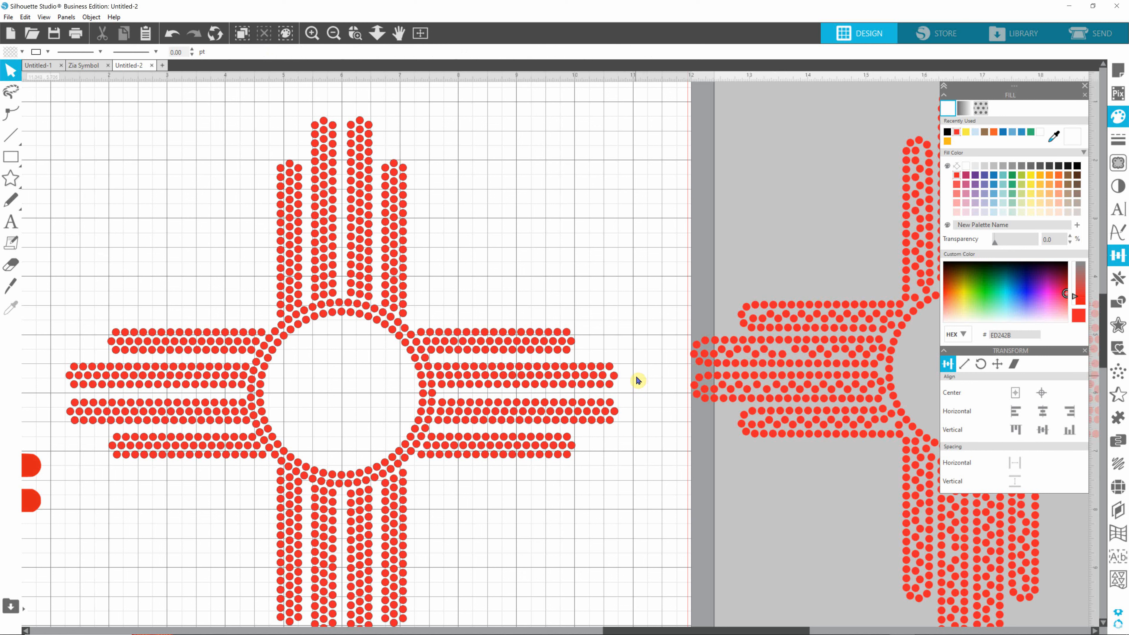
drag(633, 373, 430, 382)
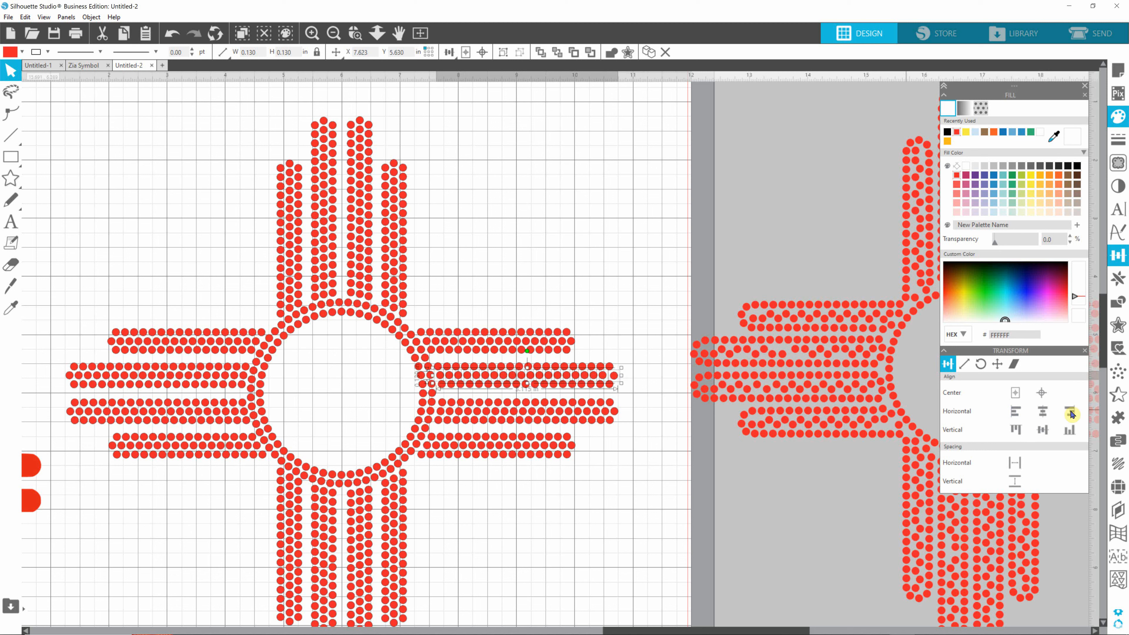
click(1016, 463)
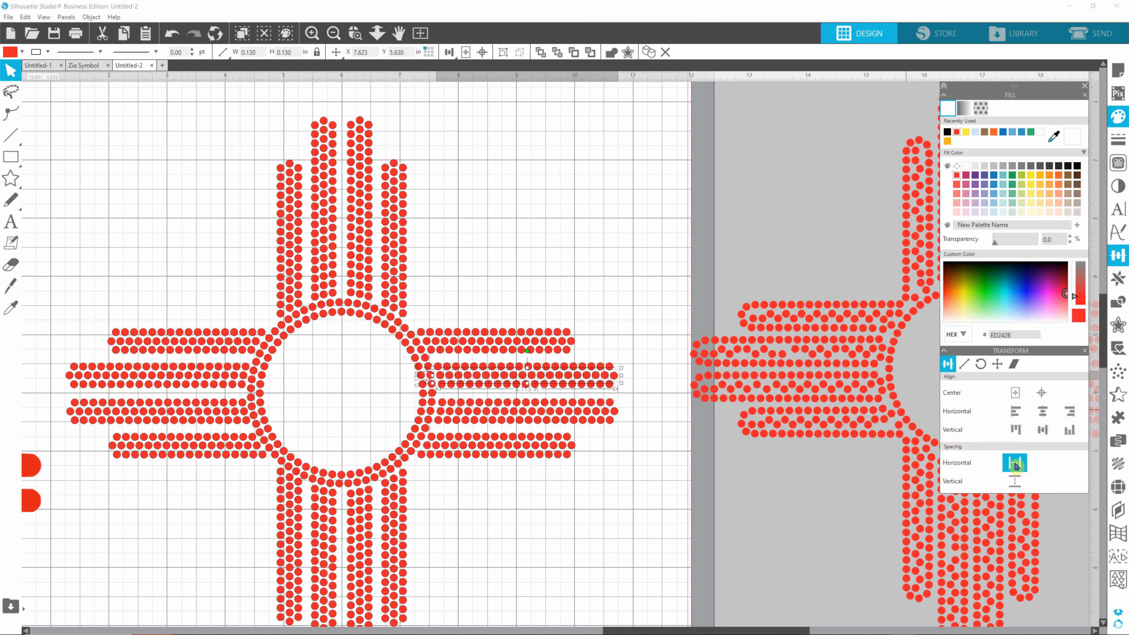
click(618, 564)
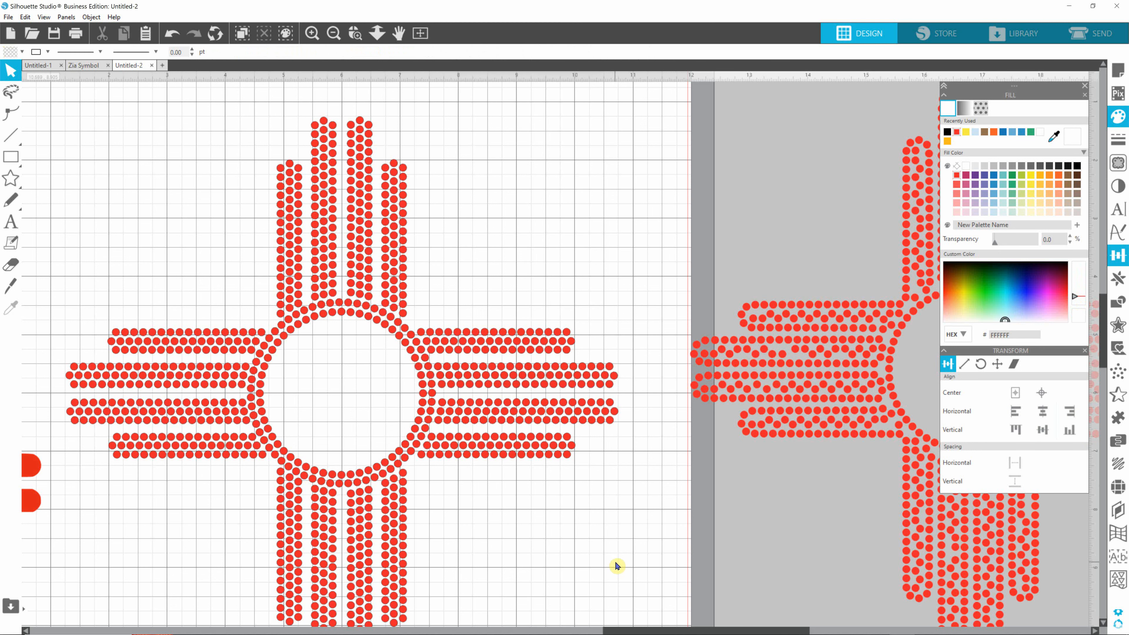
scroll(615, 560, down, 3)
scroll(574, 511, down, 3)
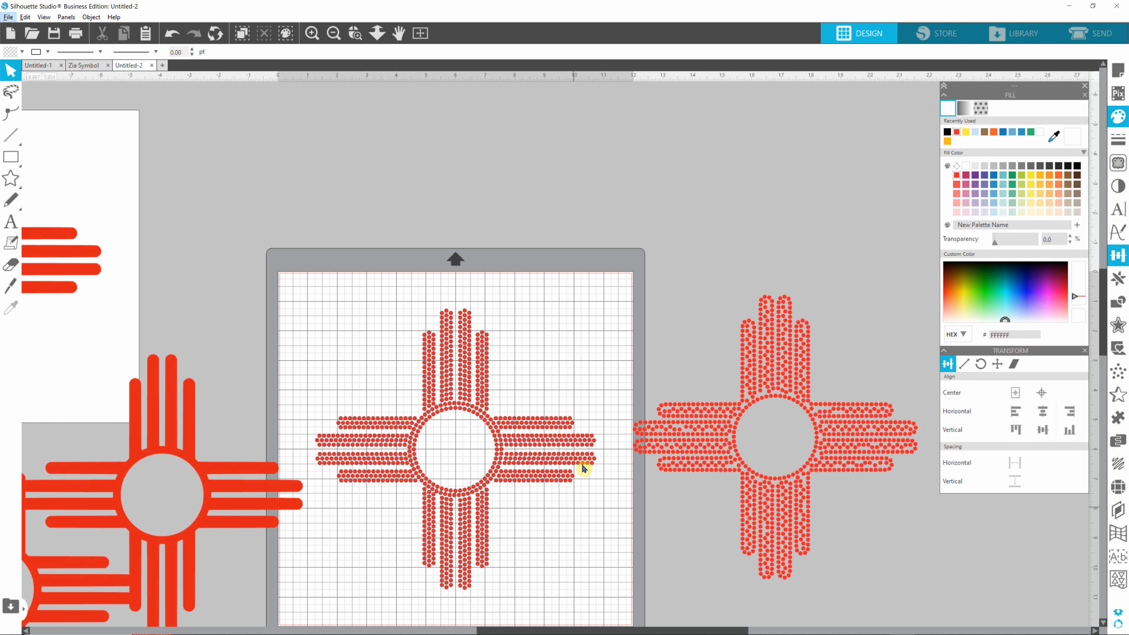
scroll(582, 474, up, 3)
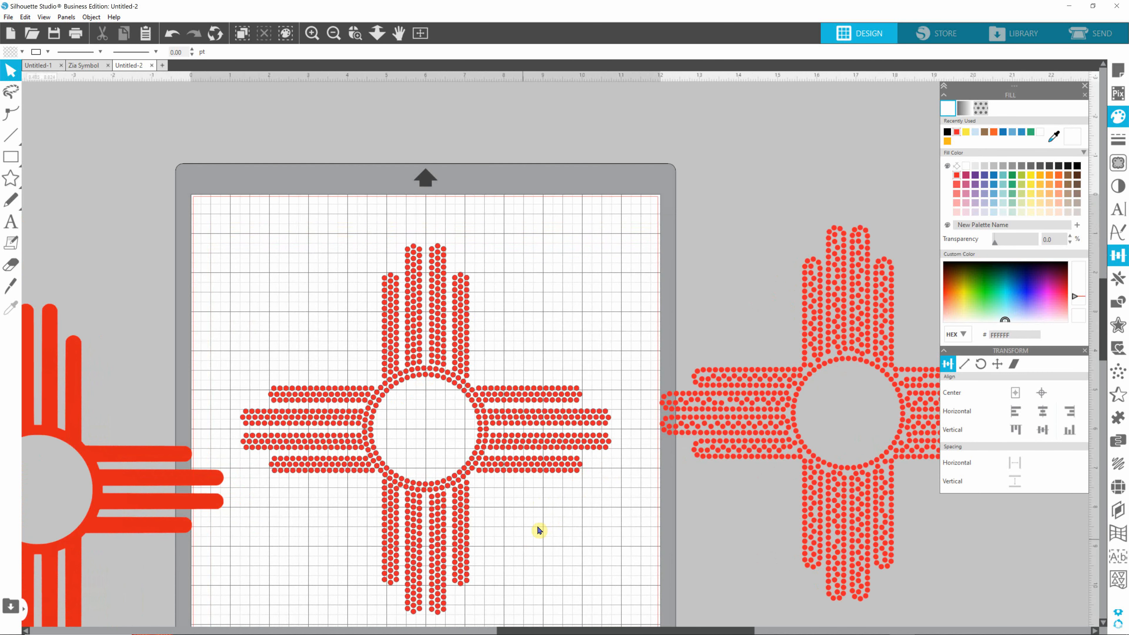